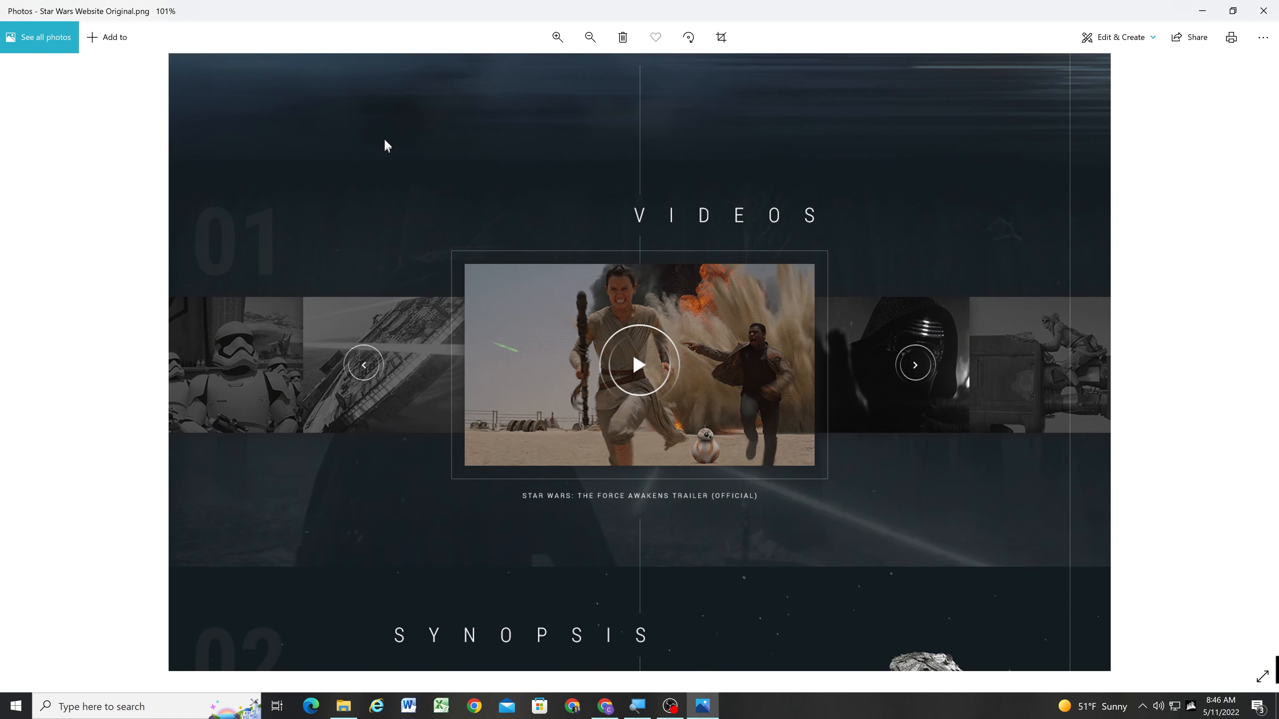
Examine the Star Wars website mockup image from the hero banner through the videos, synopsis and cast sections.
drag(412, 562, 432, 53)
drag(446, 491, 452, 159)
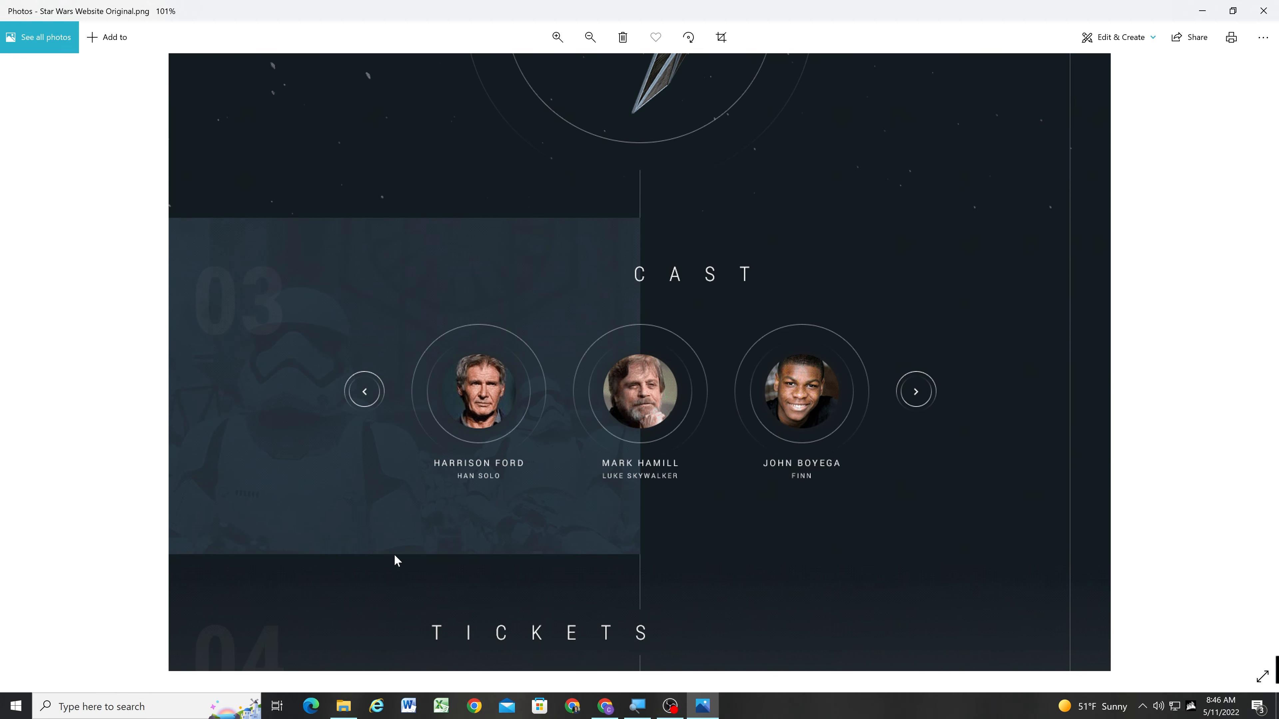
drag(396, 560, 402, 615)
drag(416, 252, 423, 591)
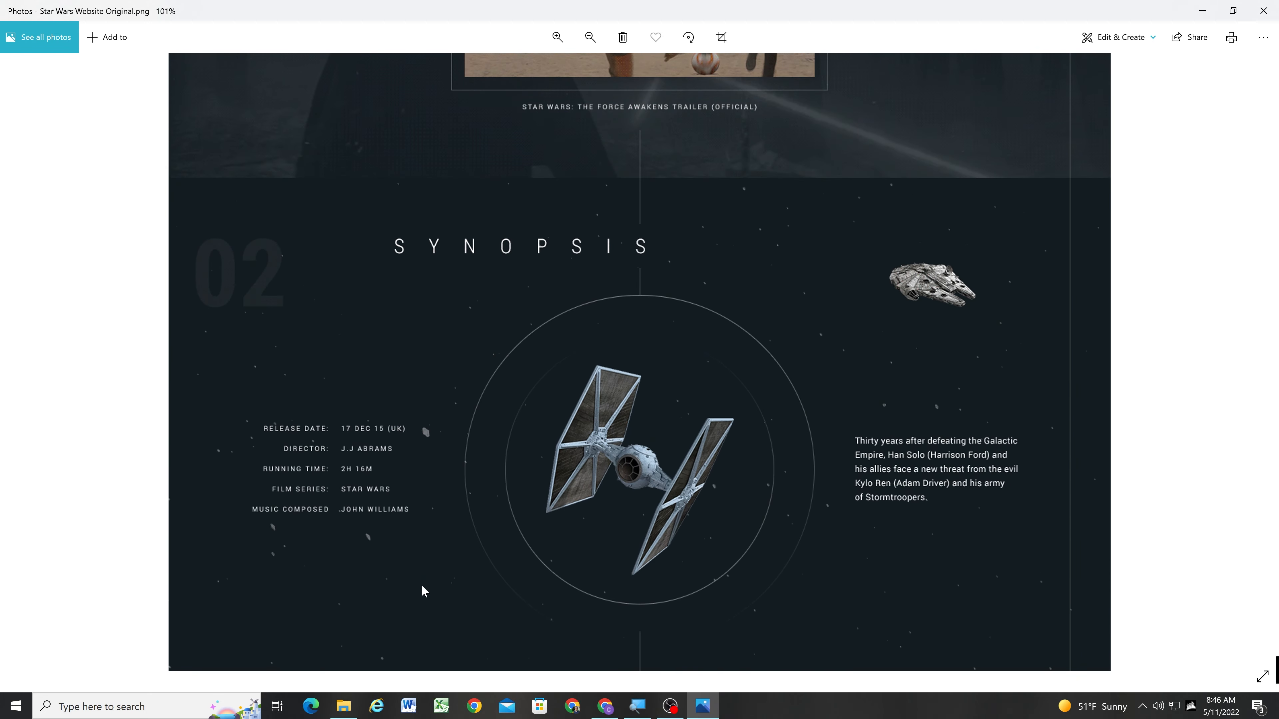
drag(422, 220, 435, 612)
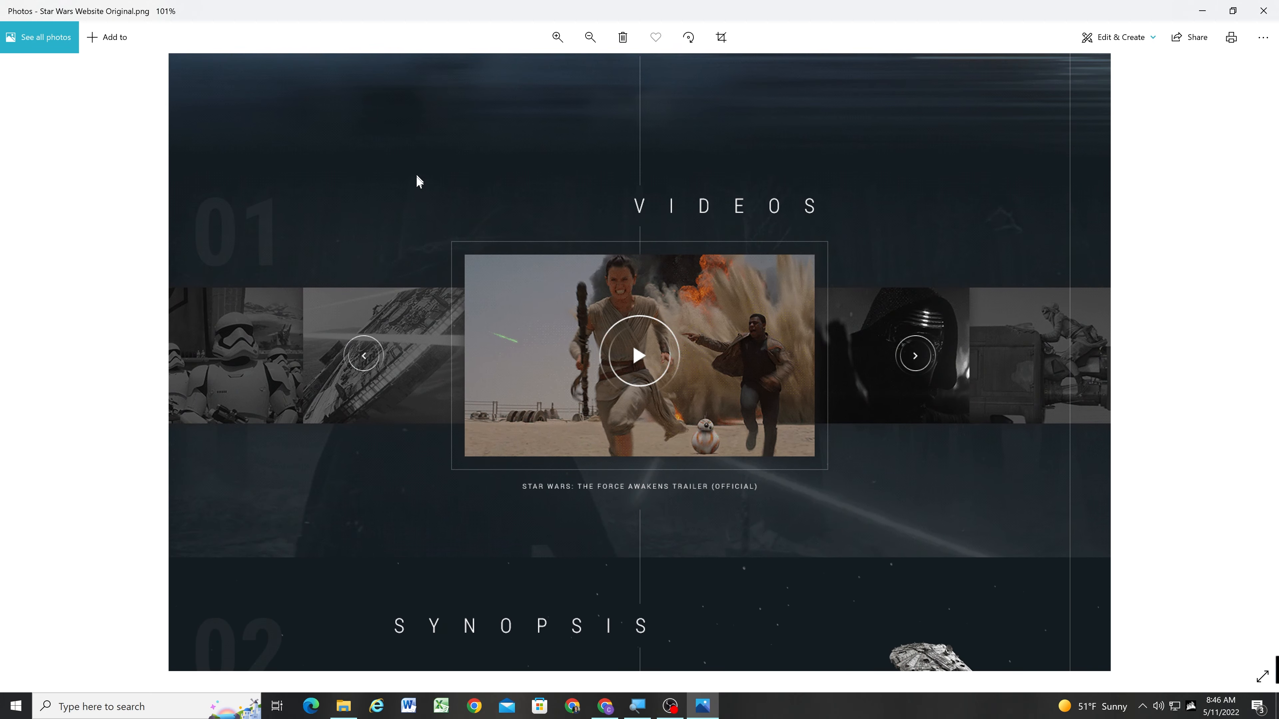
drag(416, 176, 442, 545)
drag(415, 243, 425, 351)
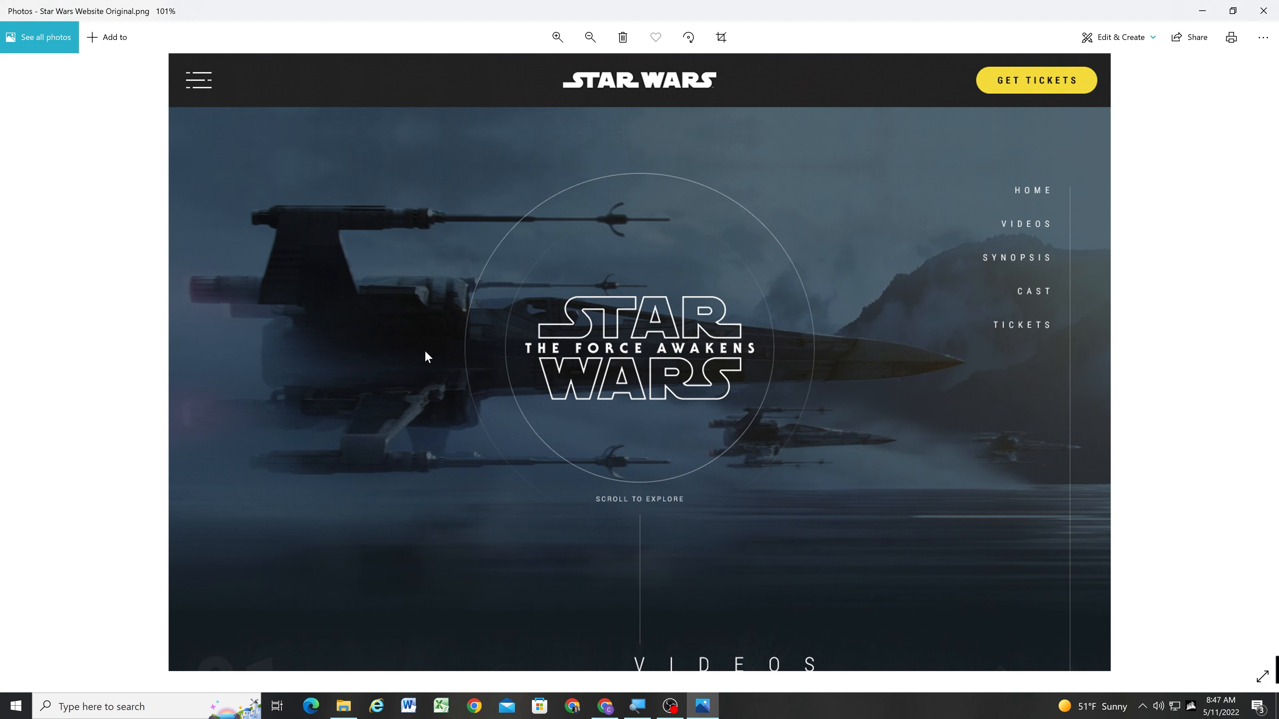
scroll(351, 406, down, 2)
drag(401, 499, 468, 549)
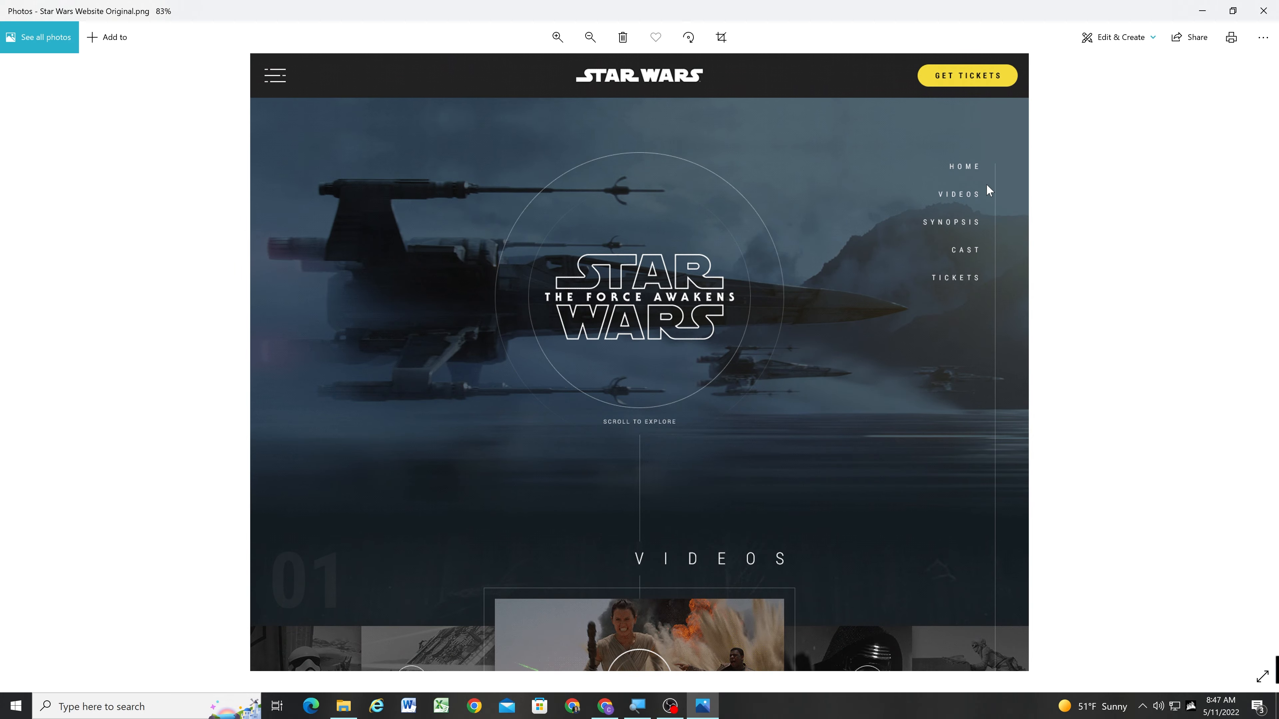
Look over the Squarespace template gallery in the browser and compare it with the mockup's hero and videos sections.
click(1201, 6)
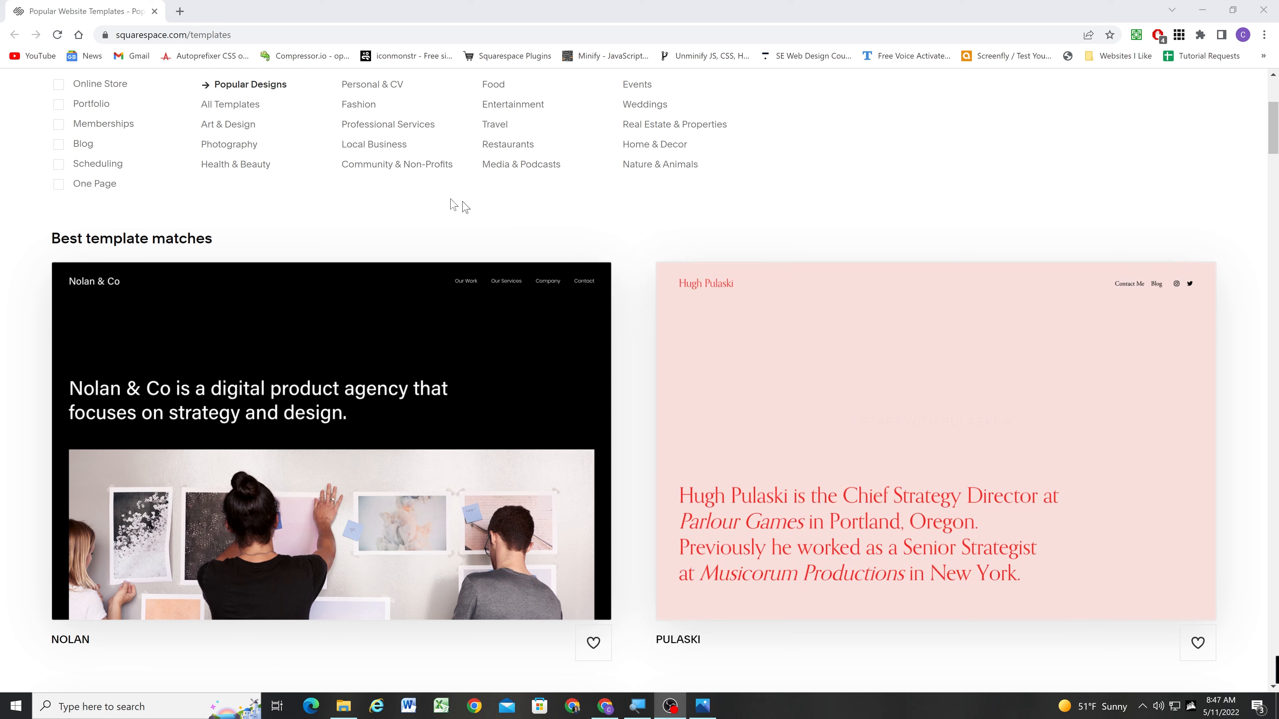
scroll(436, 248, up, 5)
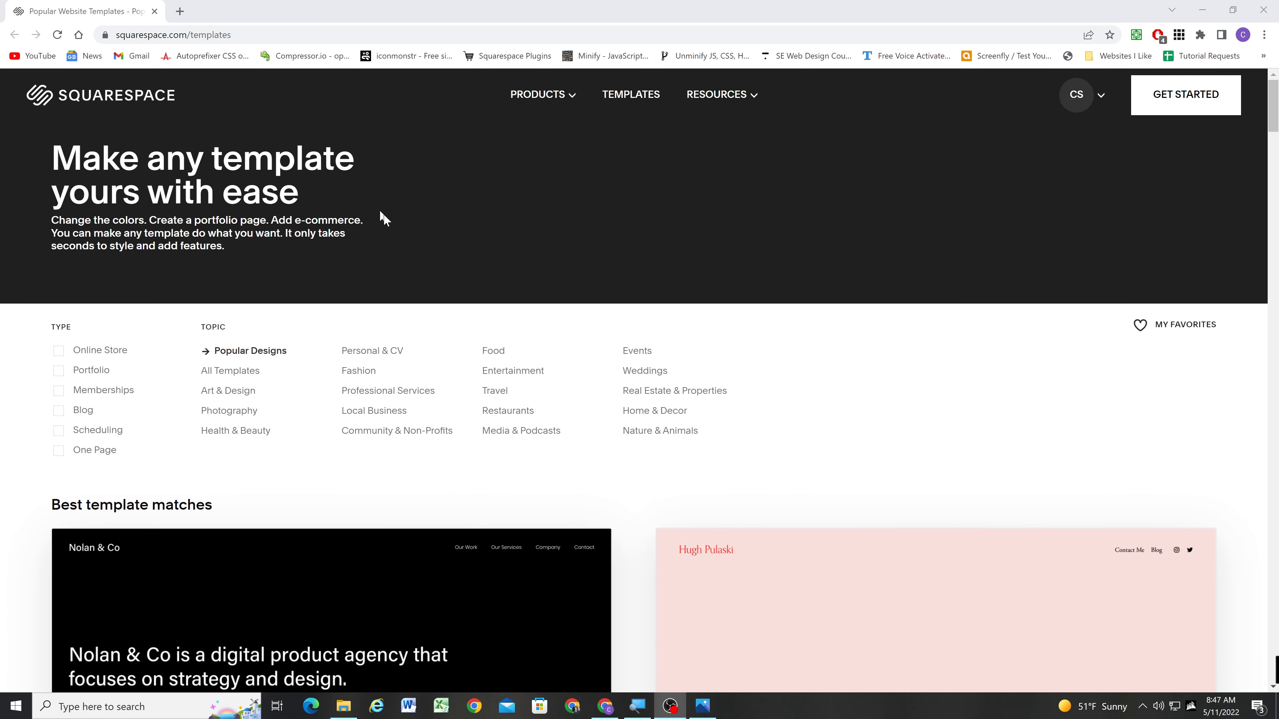
scroll(381, 218, down, 5)
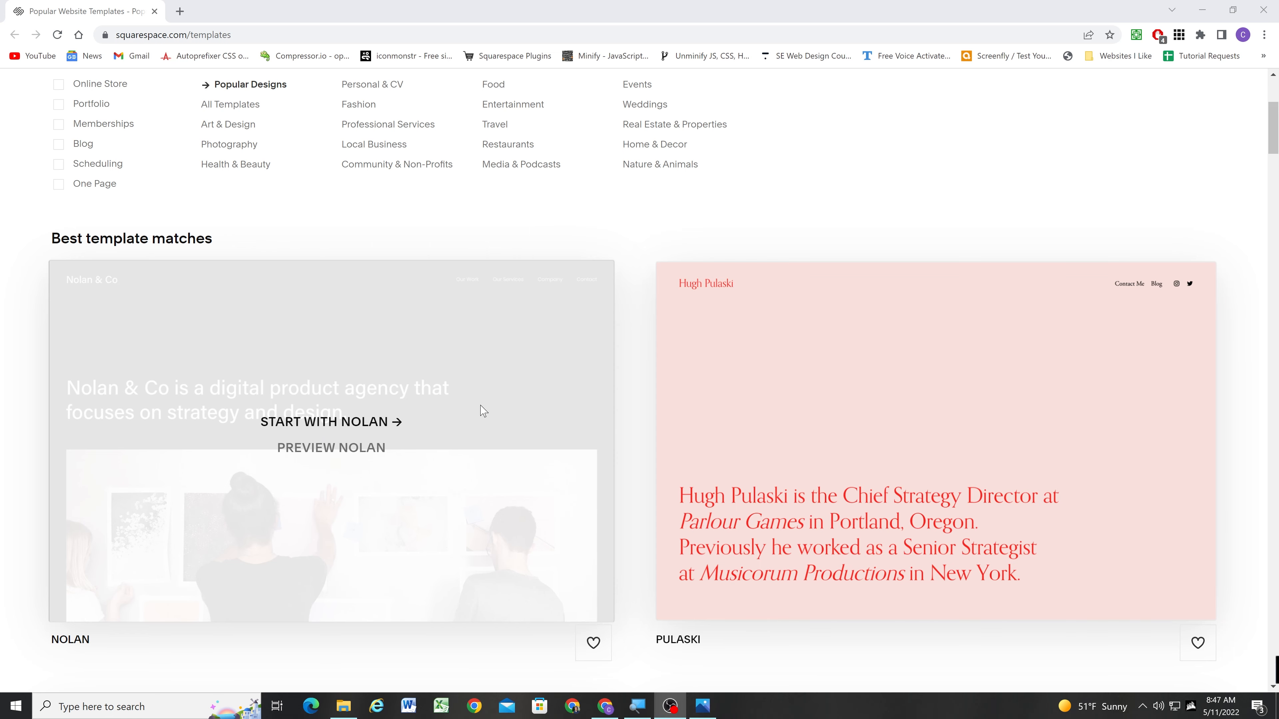
click(703, 708)
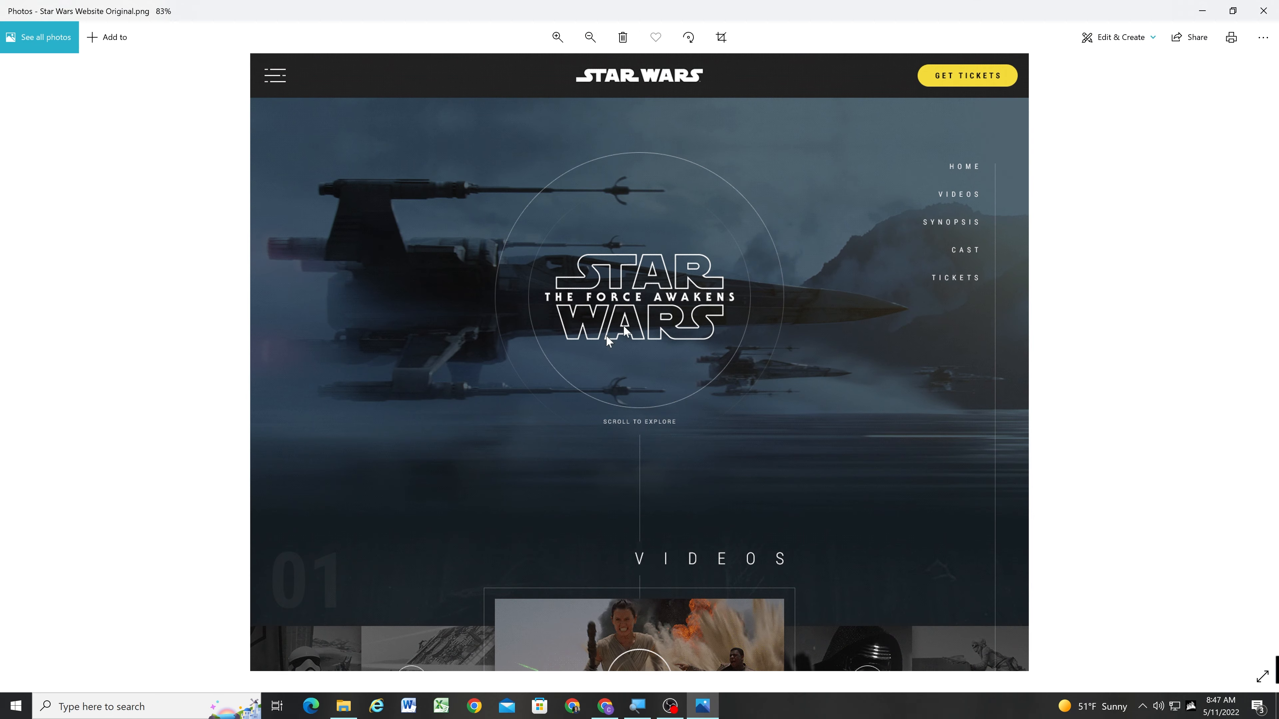
drag(628, 542, 639, 235)
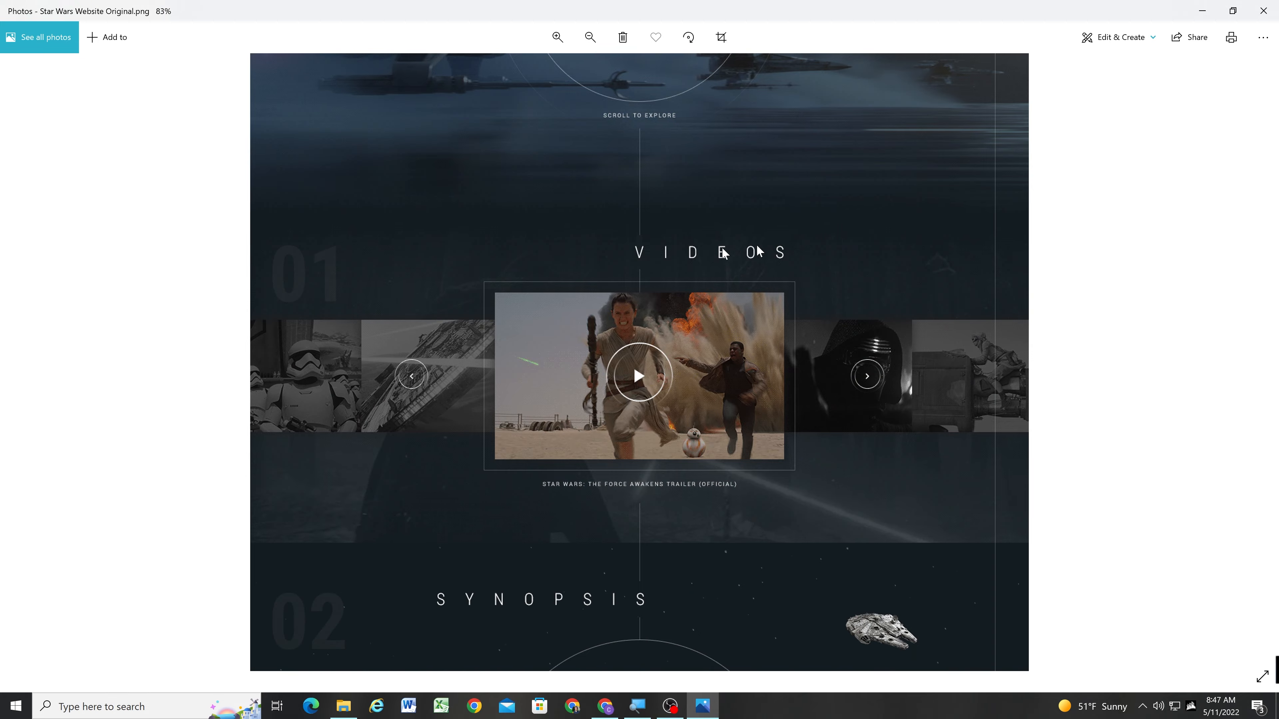
Return to the Squarespace template gallery in the browser and start a new site from the Nolan template.
click(1203, 10)
scroll(466, 437, down, 5)
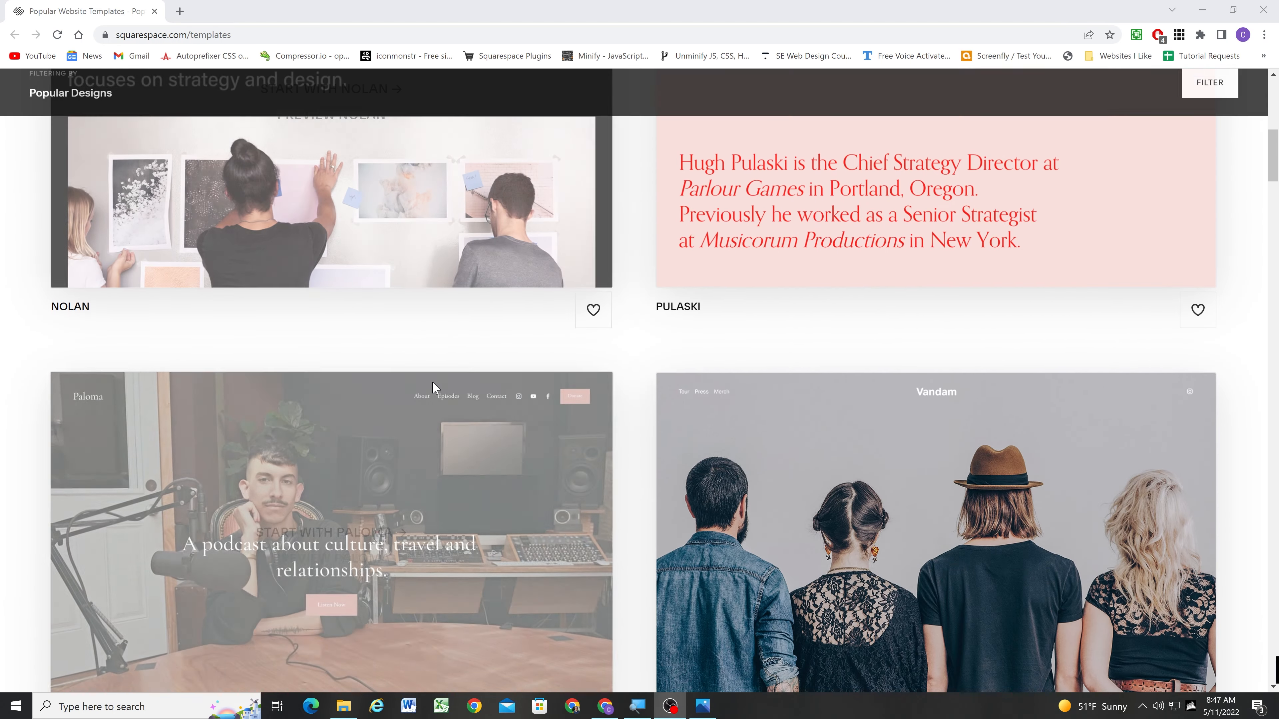
scroll(467, 437, up, 3)
scroll(830, 479, down, 4)
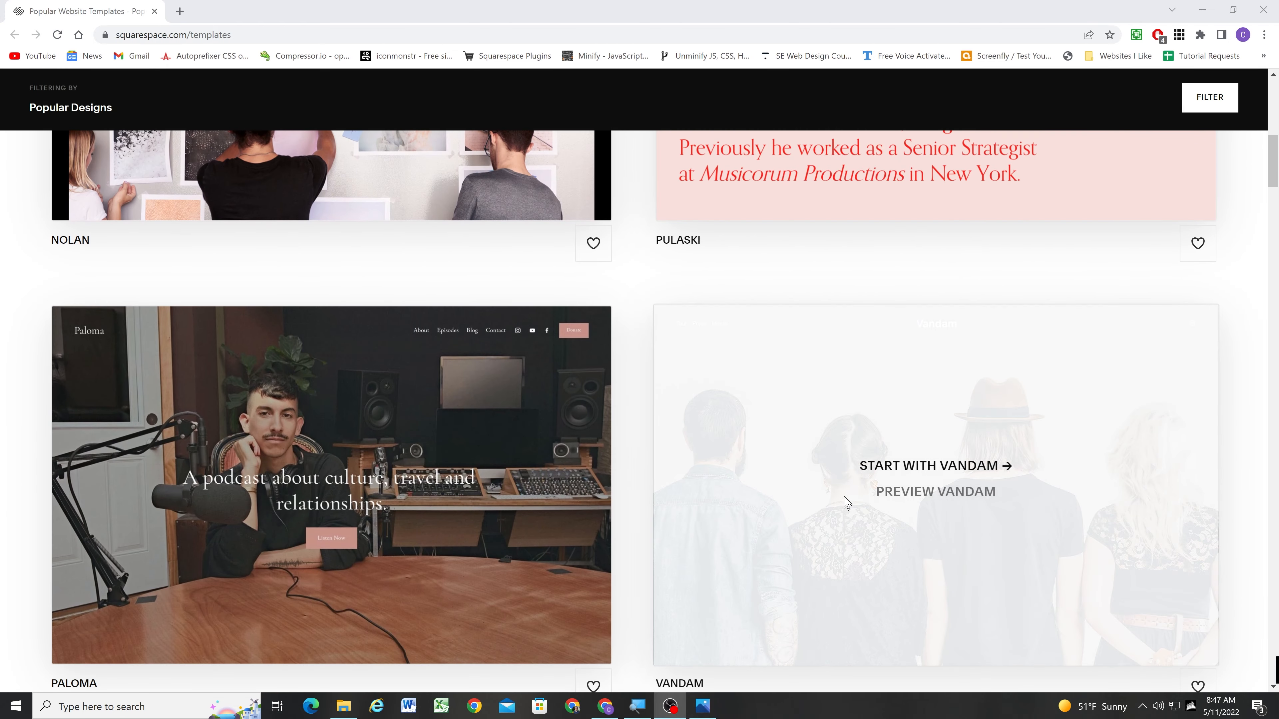
scroll(686, 466, up, 3)
scroll(686, 466, up, 3)
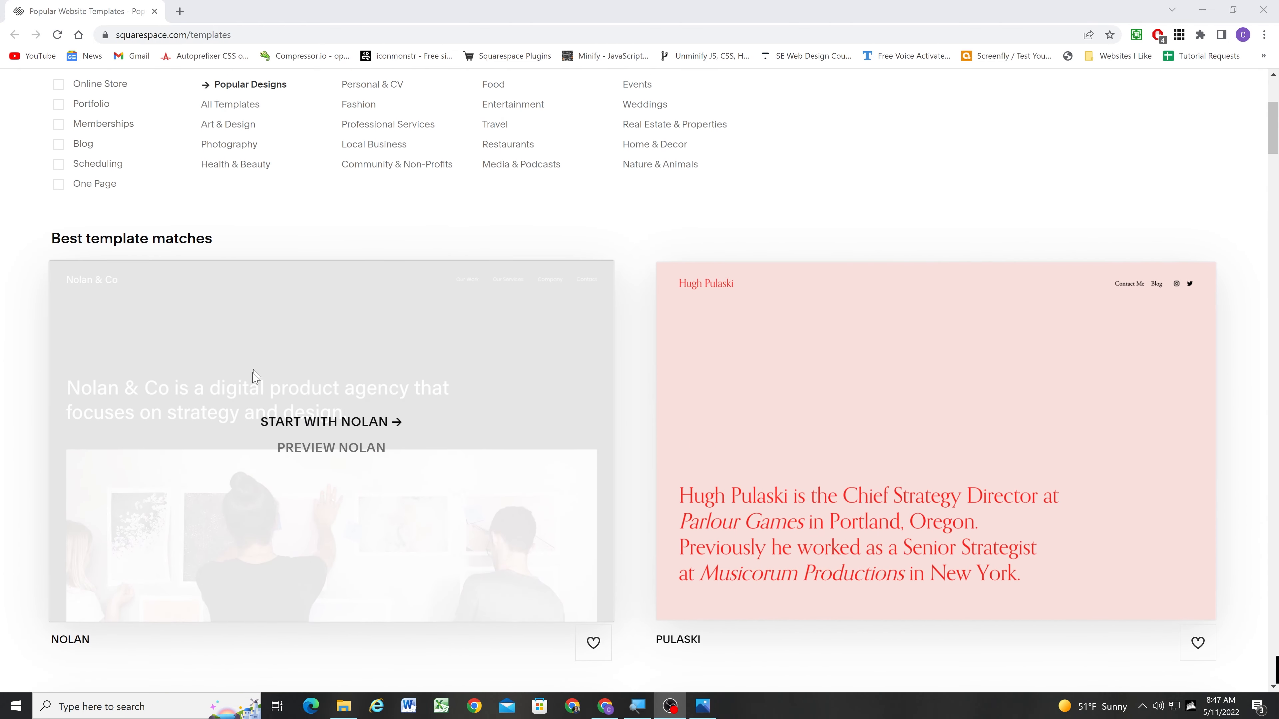
click(323, 427)
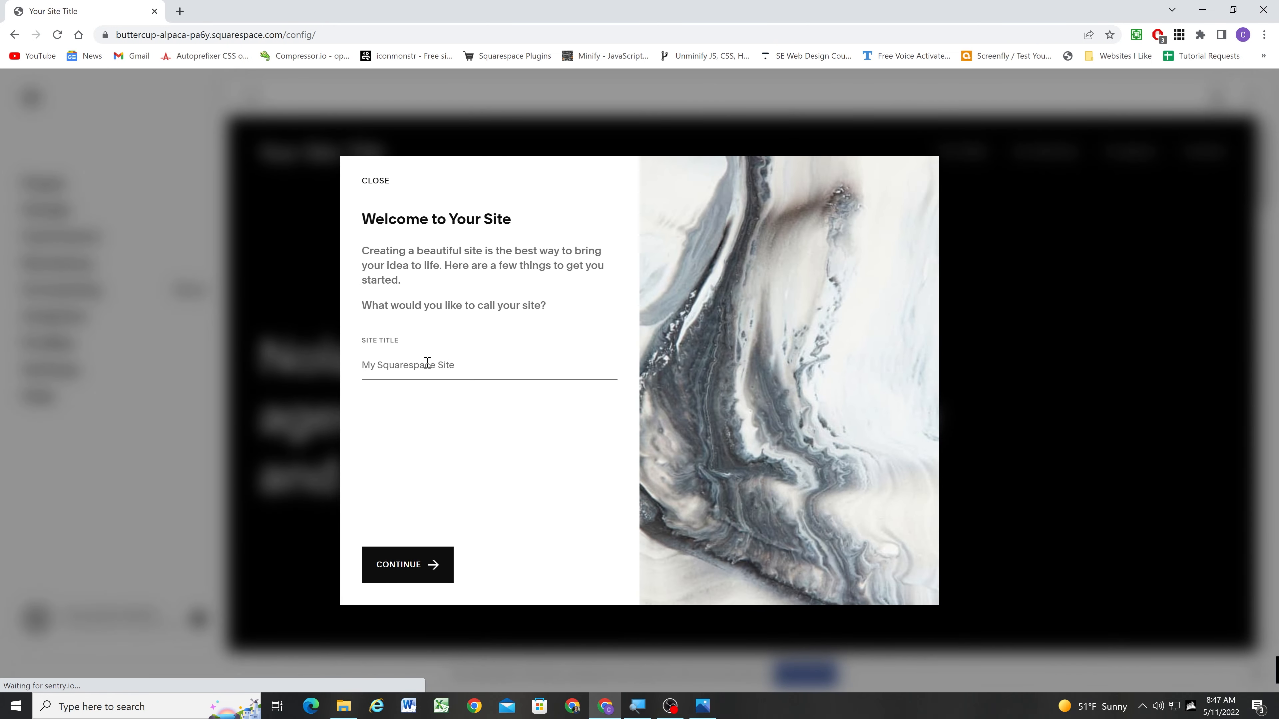
Title the new site "Star Wars" and close the welcome guide.
click(428, 364)
text(Star qwa)
key(BackSpace)
key(BackSpace)
key(BackSpace)
text(Wars)
click(434, 564)
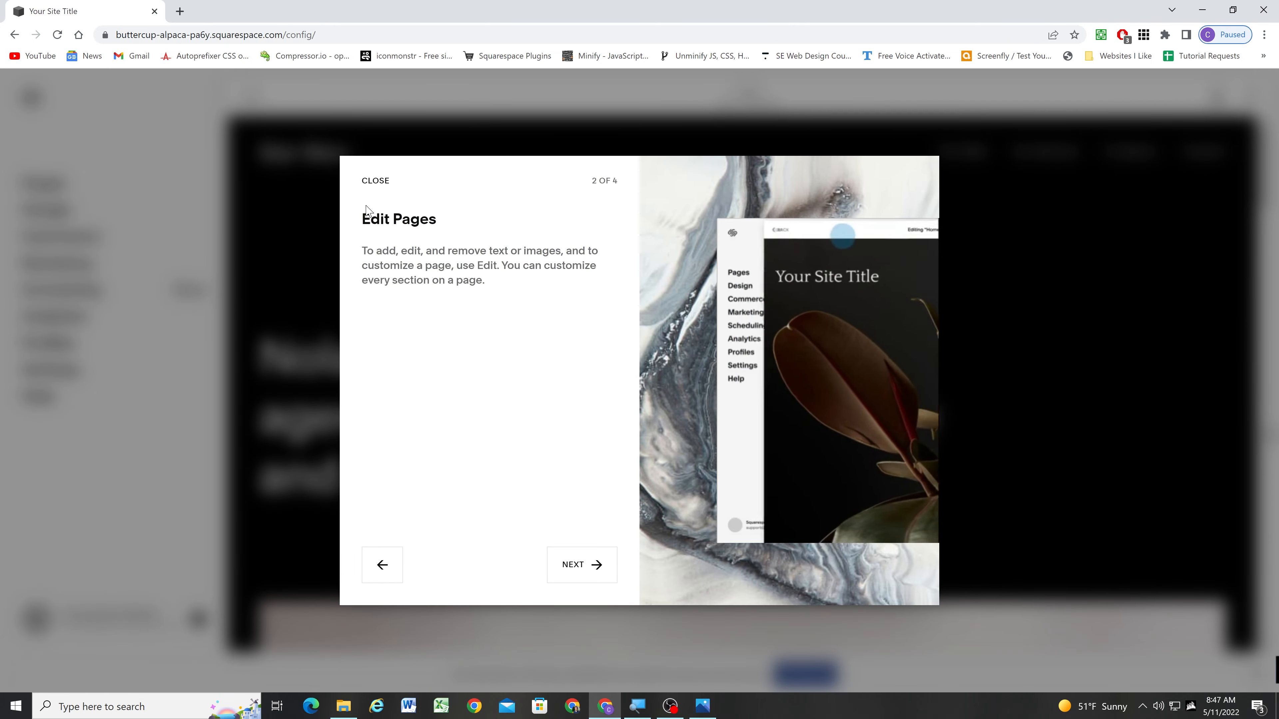
click(375, 181)
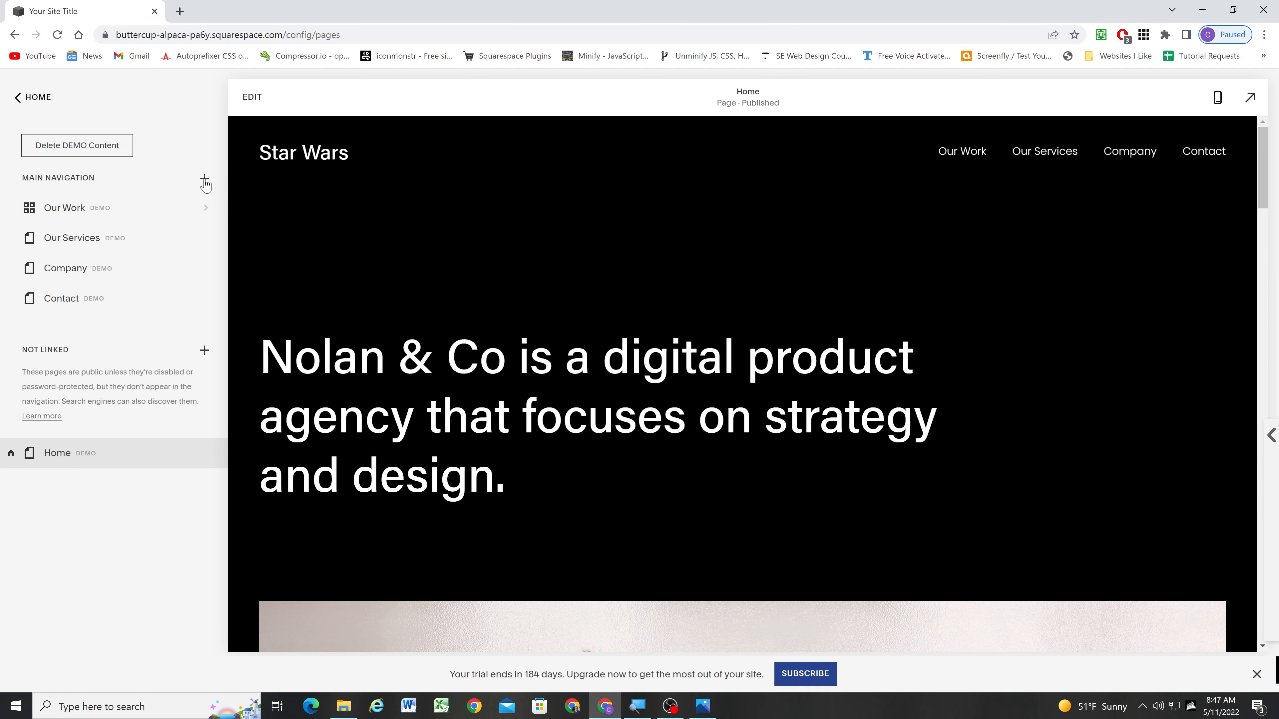
Add a blank page named "Home" to the main navigation.
click(205, 179)
click(174, 243)
text(Home)
key(Return)
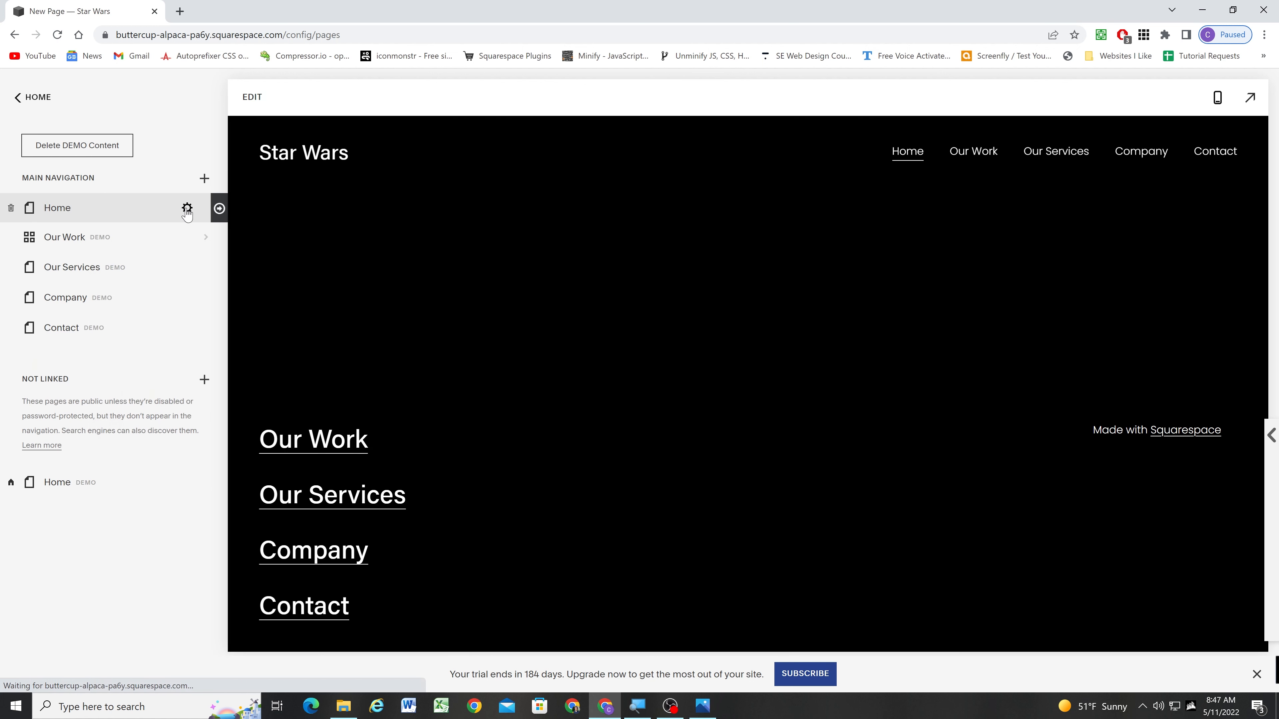
Set the new Home page as the site's homepage and close its page settings.
click(187, 207)
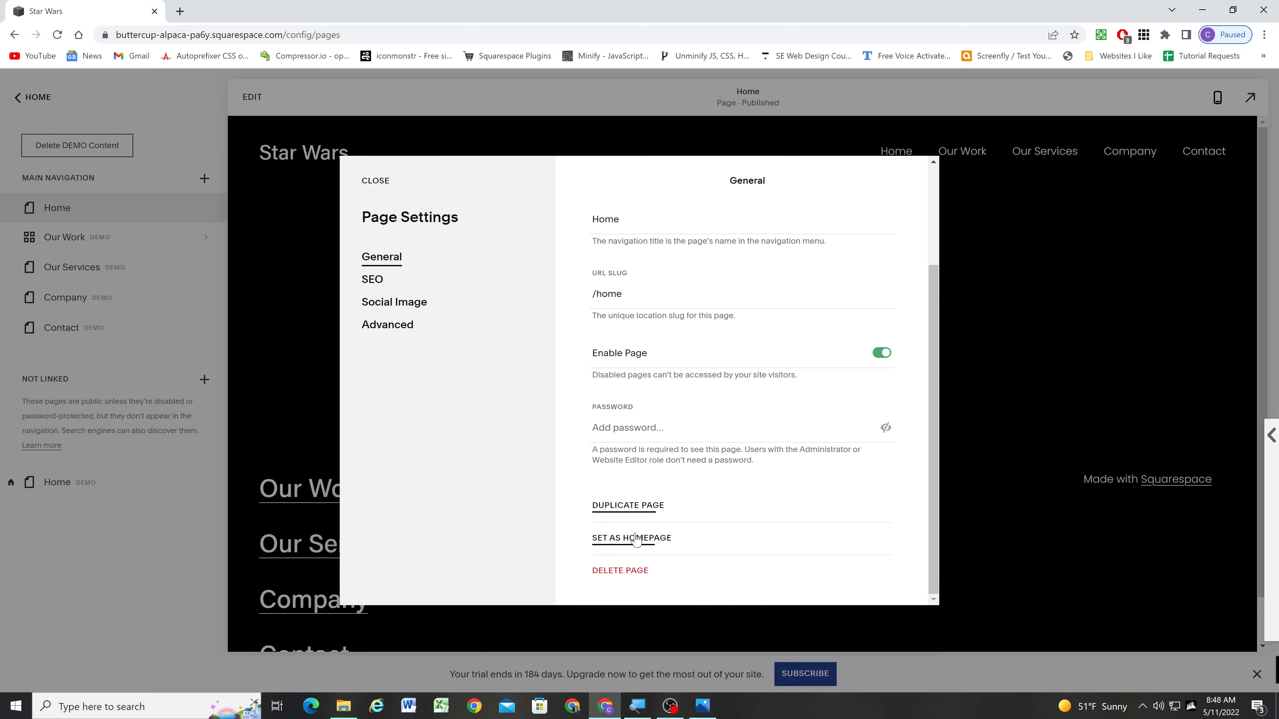
click(632, 538)
click(708, 429)
click(376, 184)
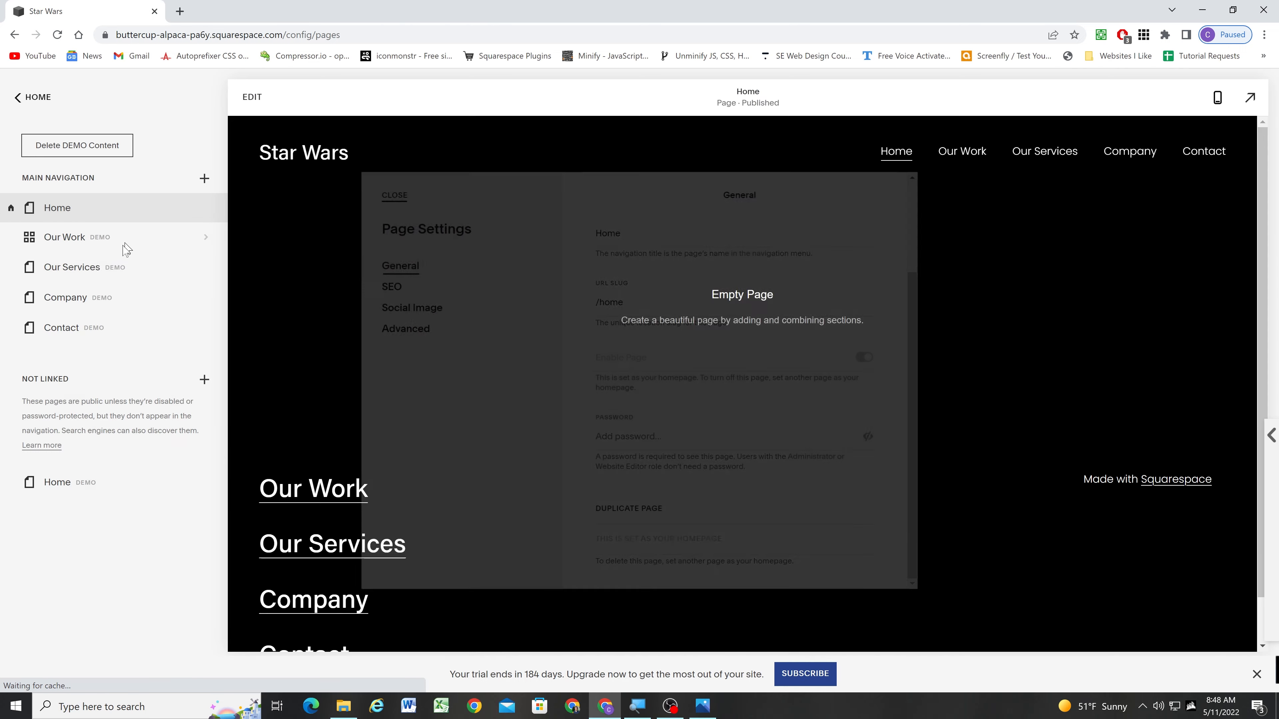
Remove the demo pages Our Work, Our Services, Company and Contact, and the unlinked demo Home page.
click(188, 238)
click(700, 413)
click(188, 239)
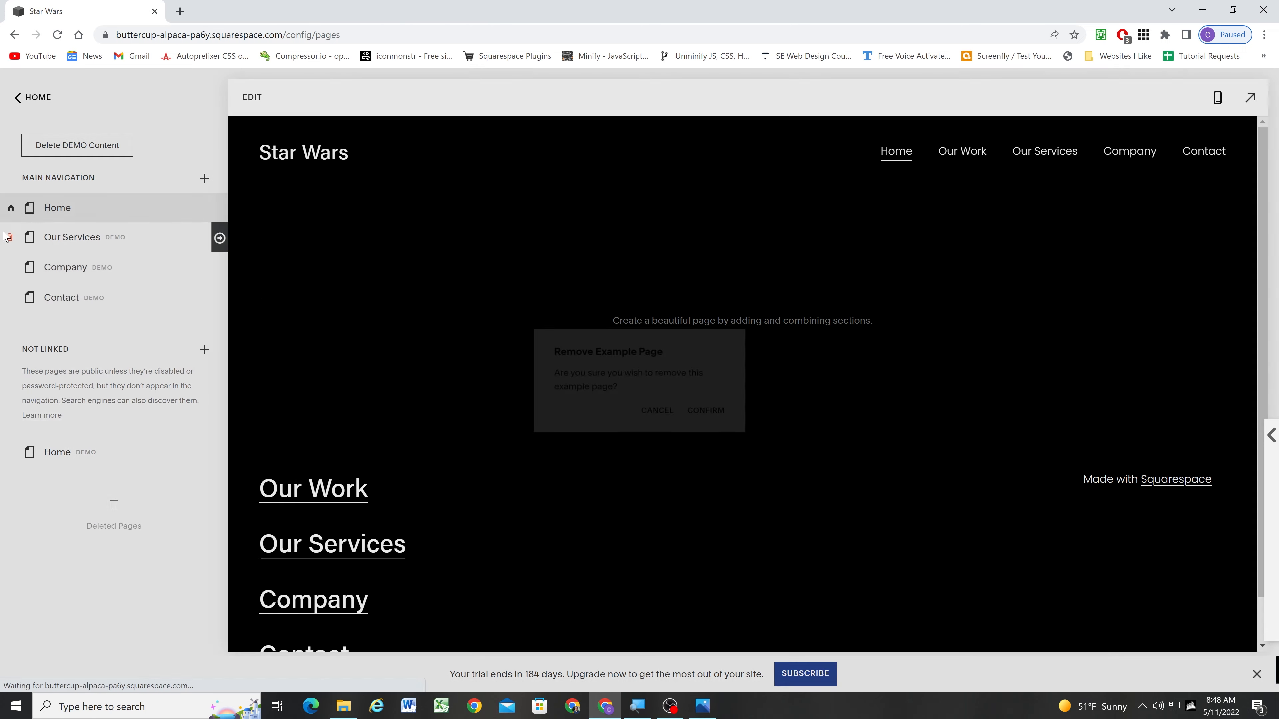
click(719, 412)
click(188, 238)
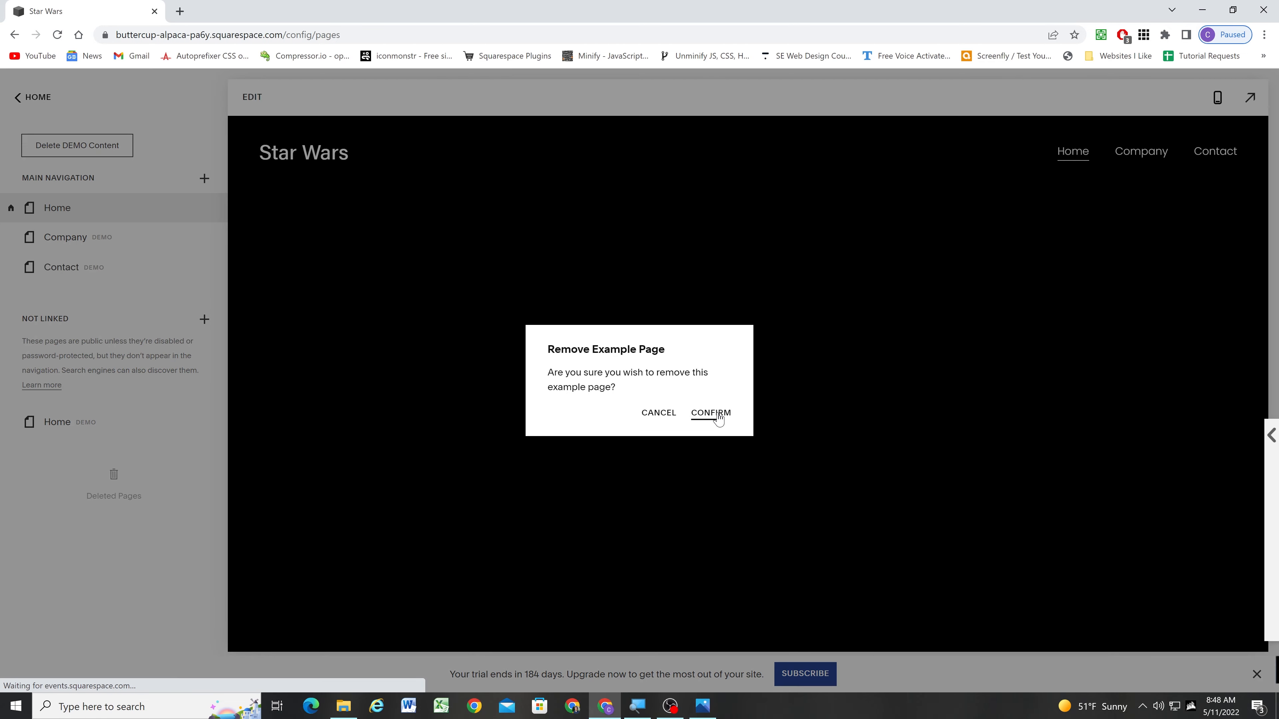
click(708, 413)
click(188, 239)
click(701, 416)
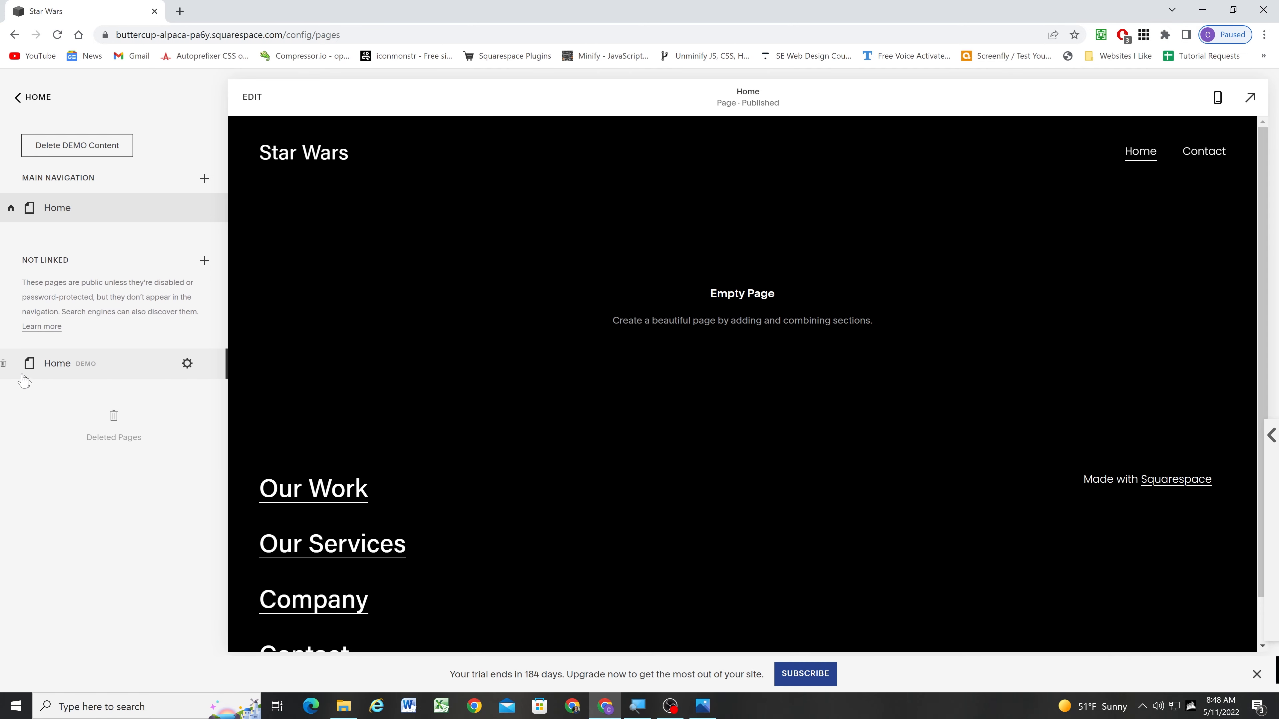
click(188, 362)
click(715, 413)
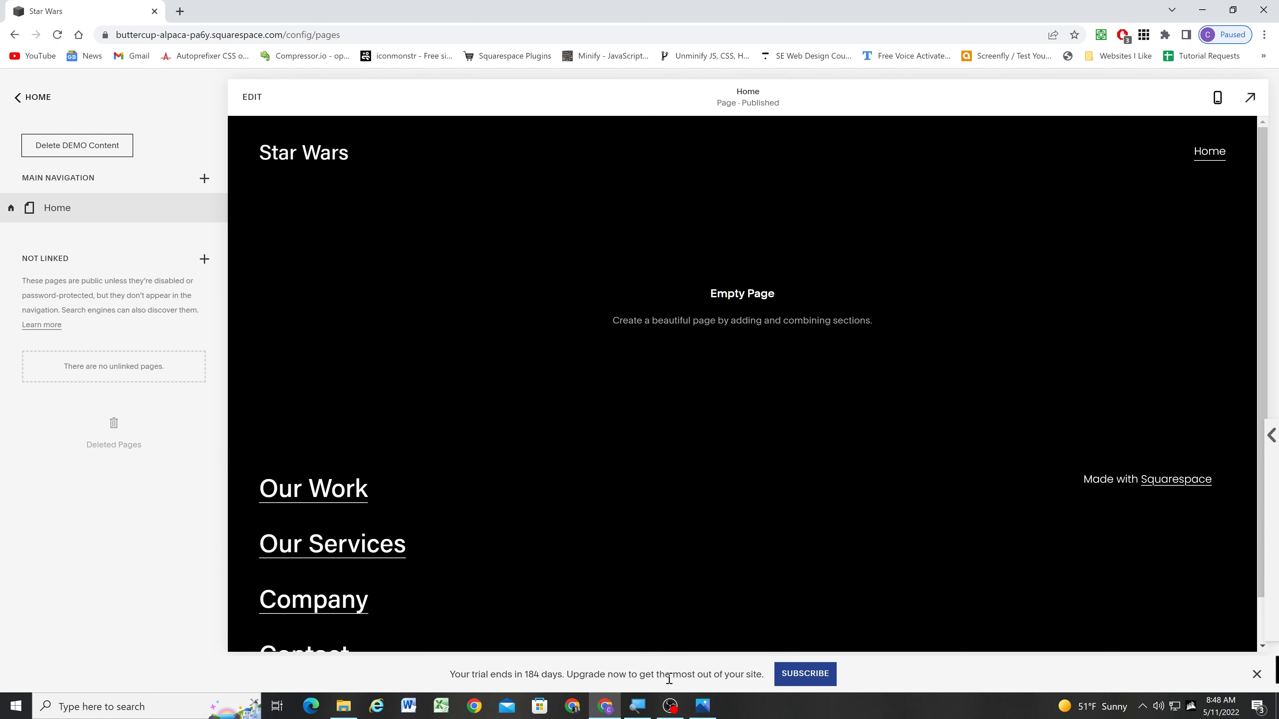
Check the mockup image in Photos, return to the browser, and add a blank section to the Home page.
click(705, 708)
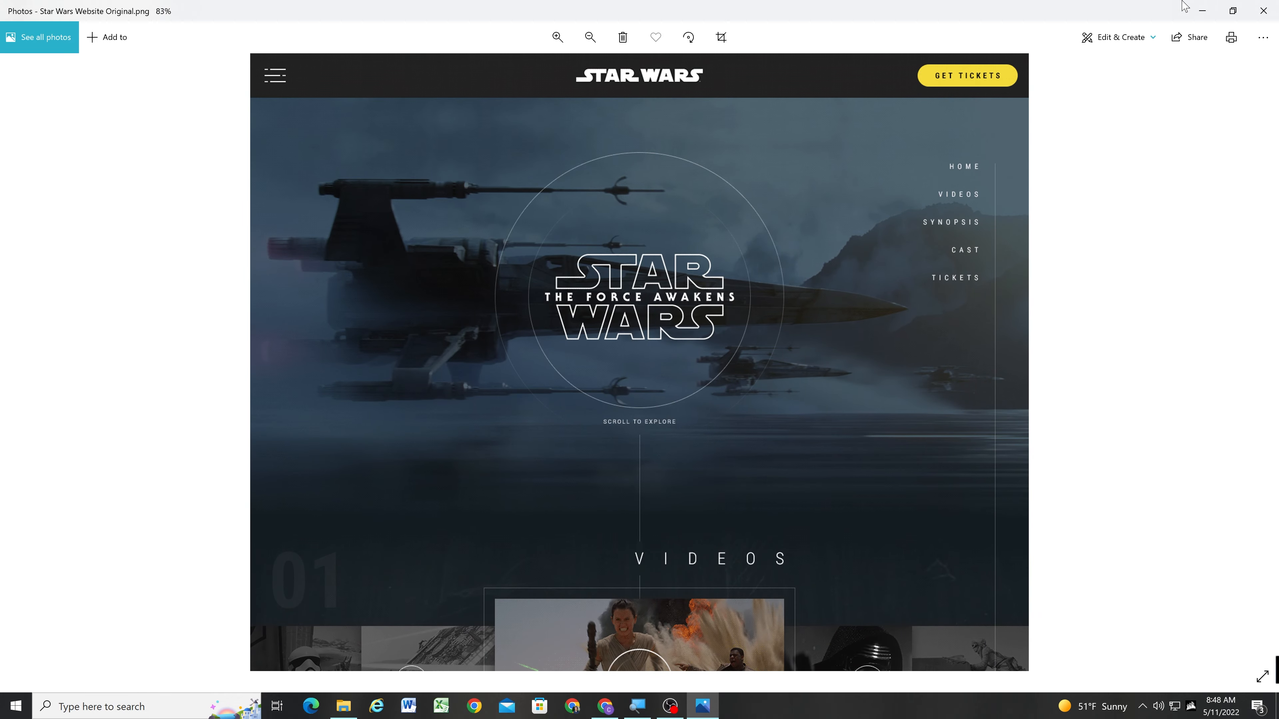
click(1202, 6)
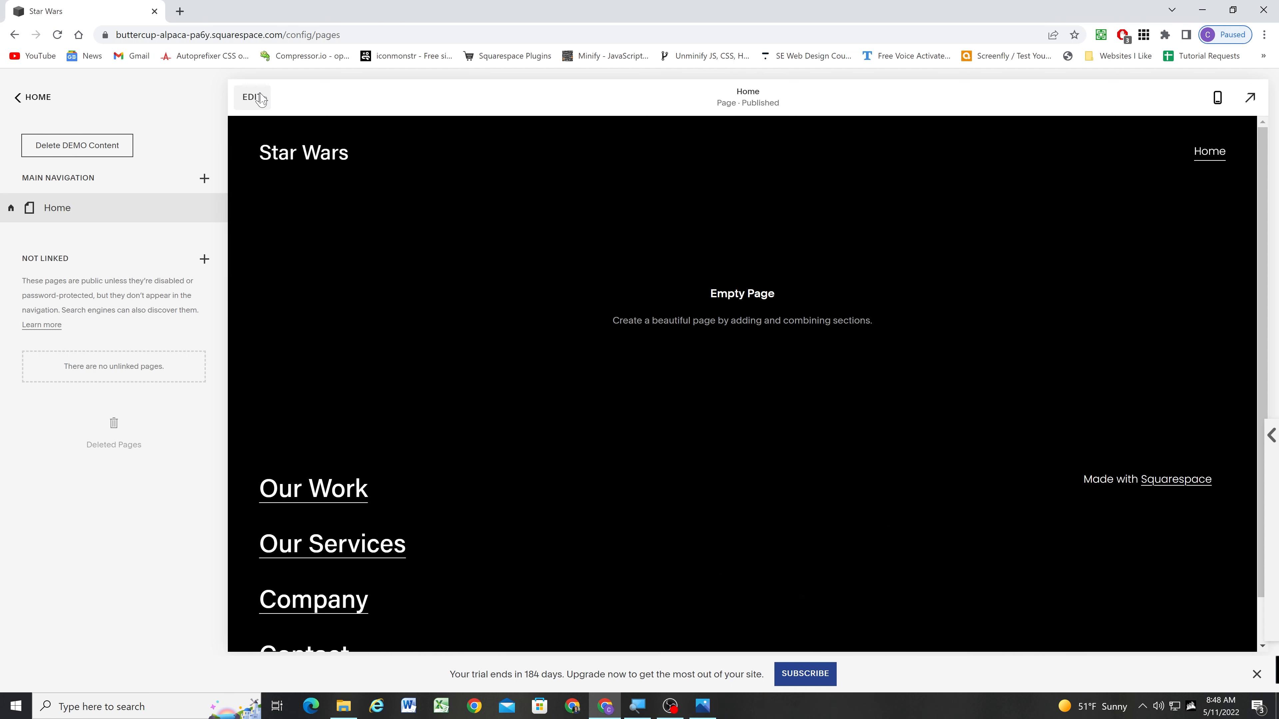
click(252, 96)
click(645, 319)
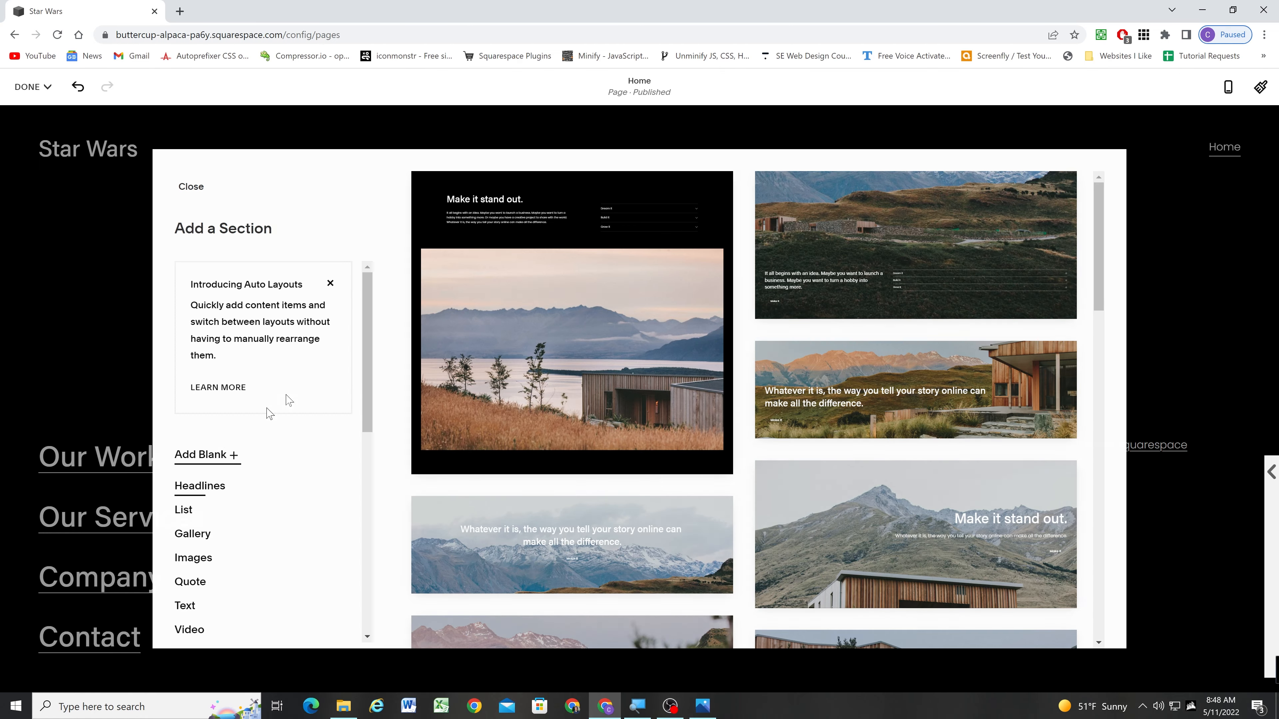
click(207, 454)
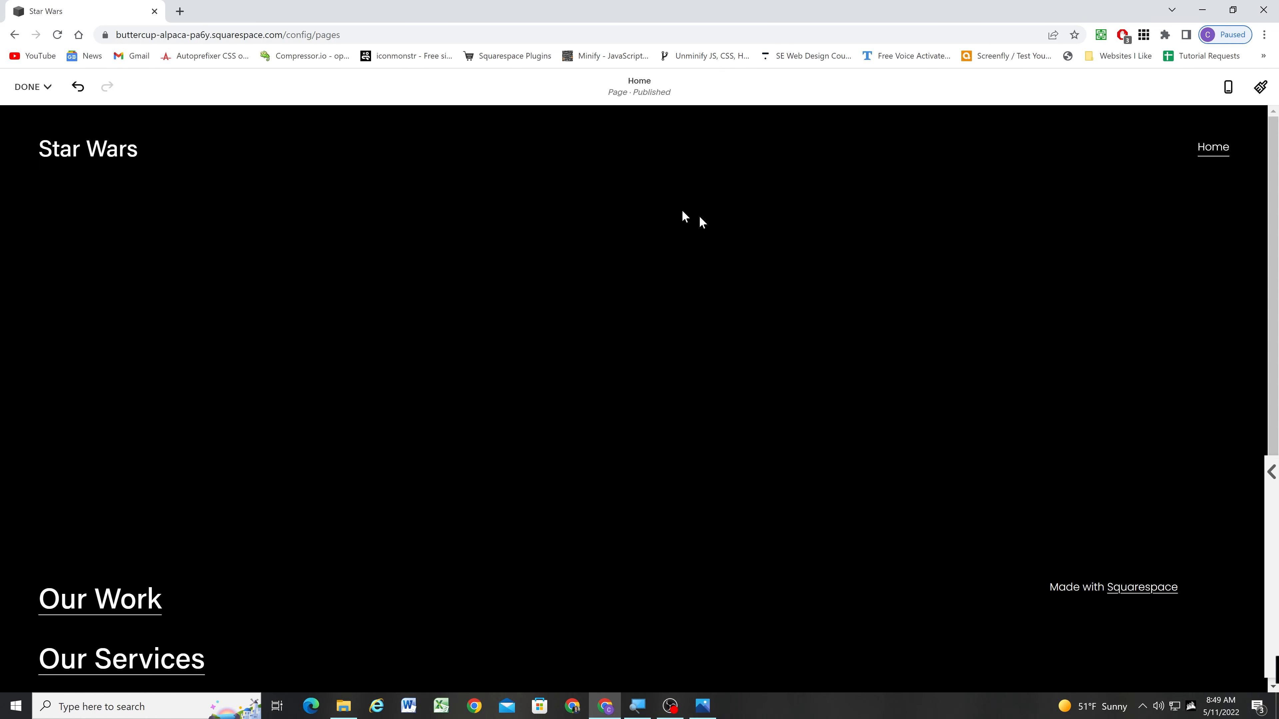
Upload Hero Banner from the Star Wars Website folder as the blank section's background image.
click(1130, 218)
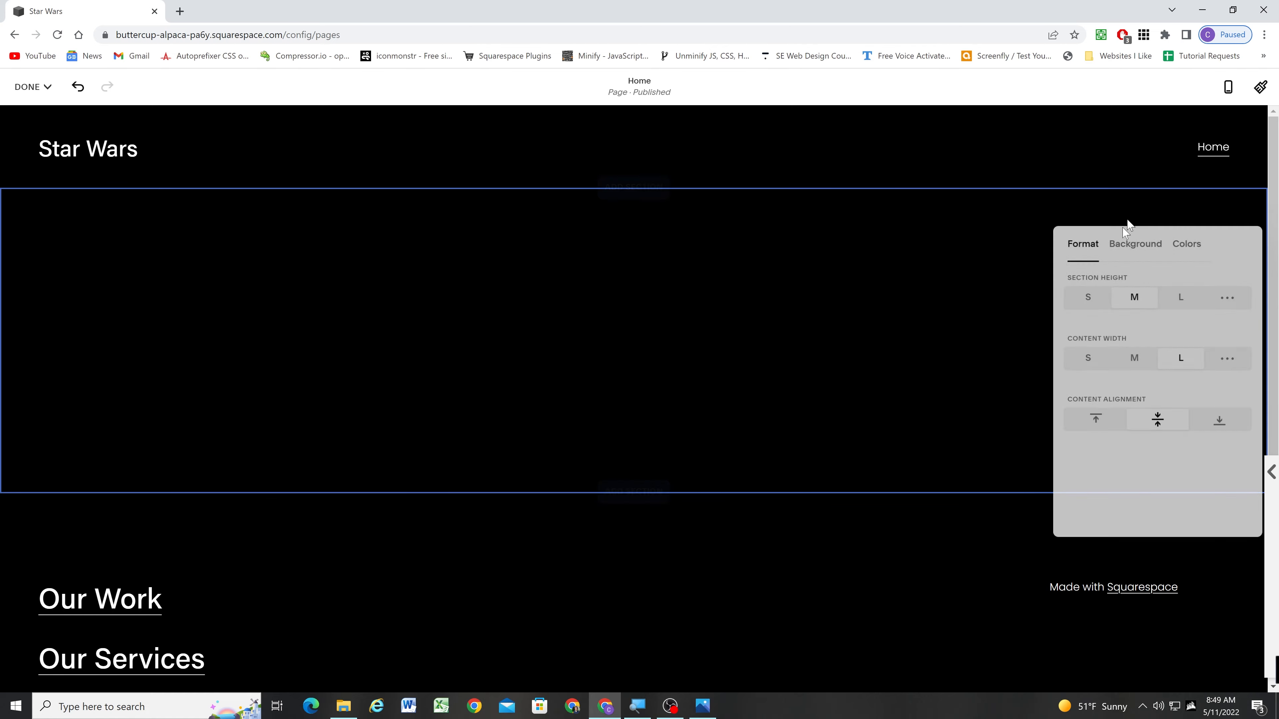
click(1135, 242)
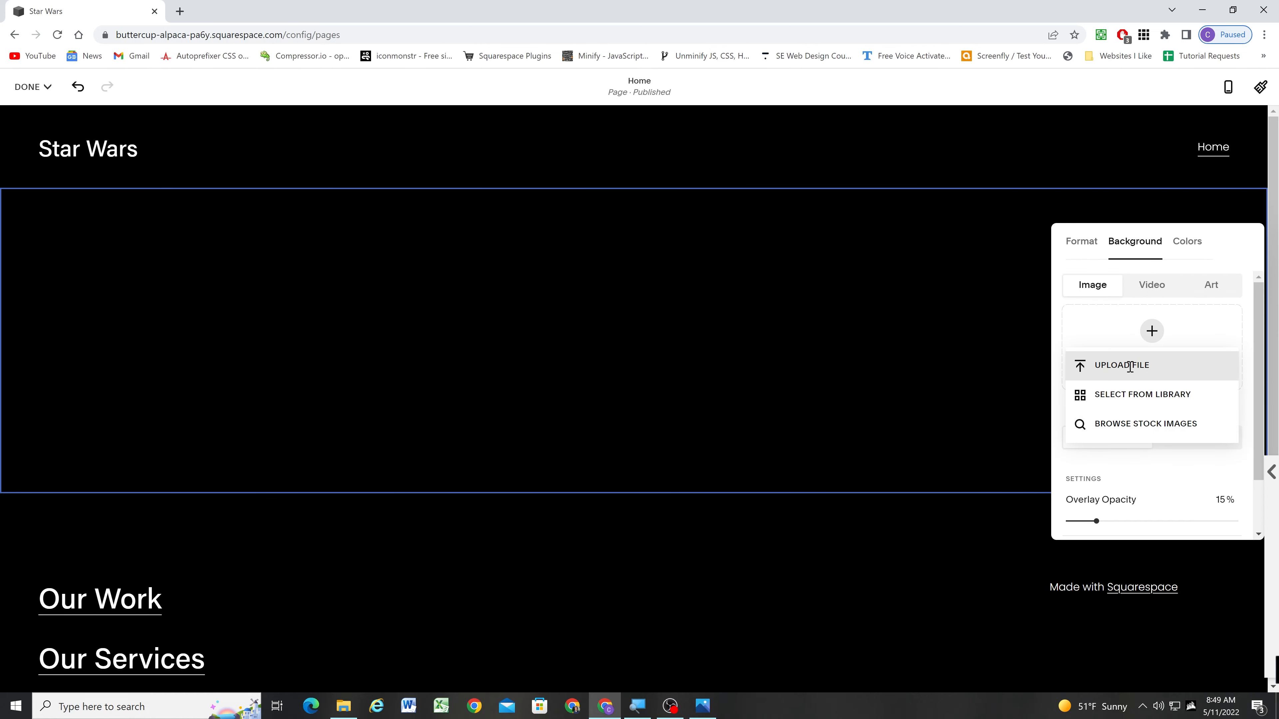
click(1131, 365)
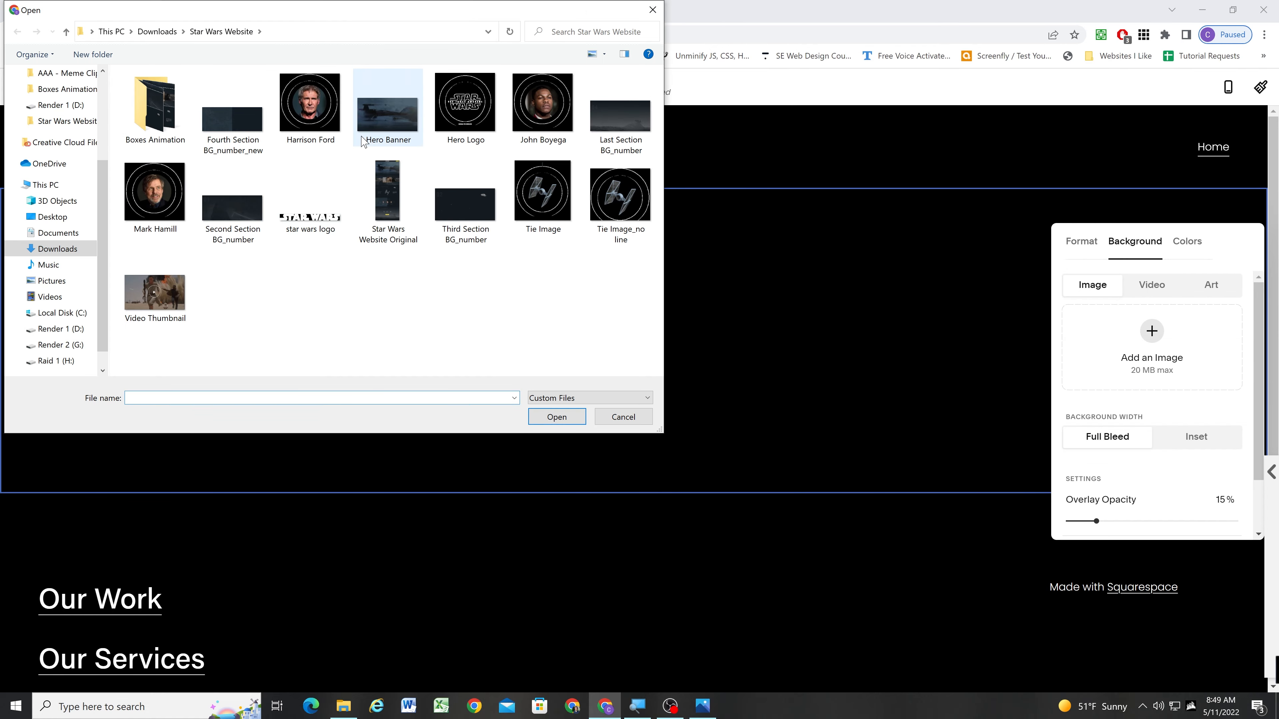
click(387, 116)
click(557, 417)
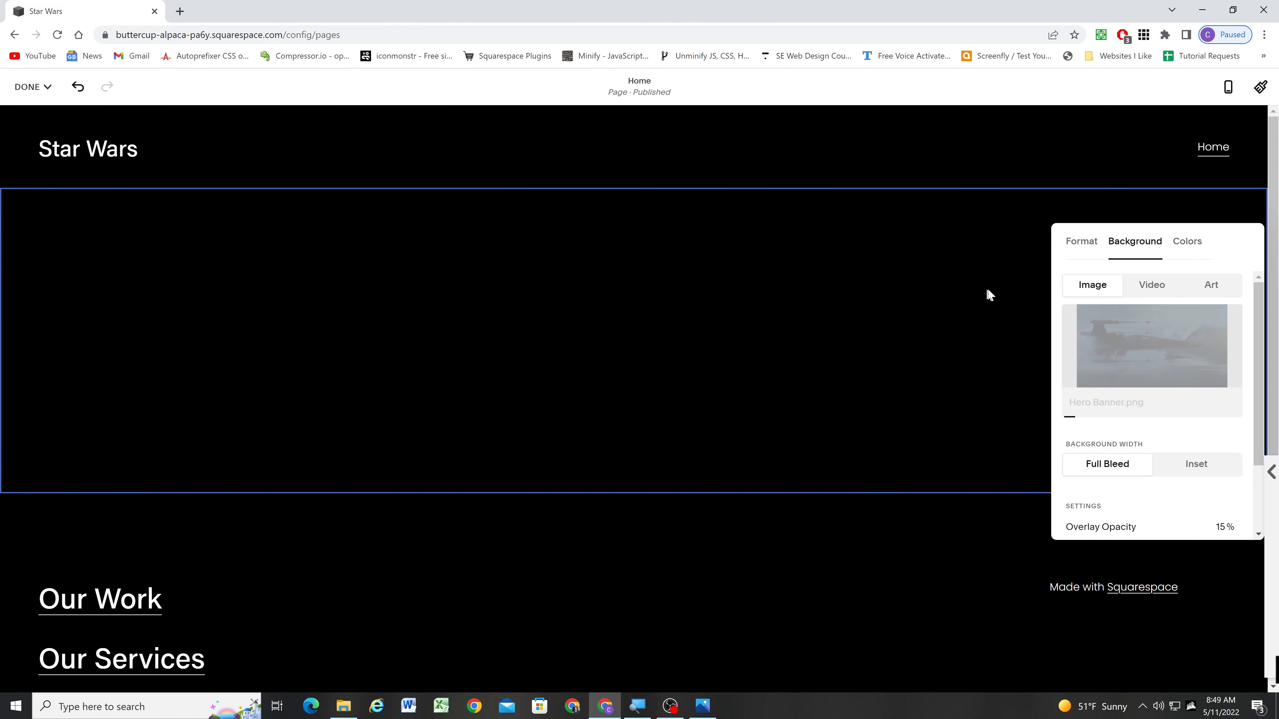
Set the hero section's background overlay opacity to 0% and its section height to L.
scroll(1171, 438, down, 1)
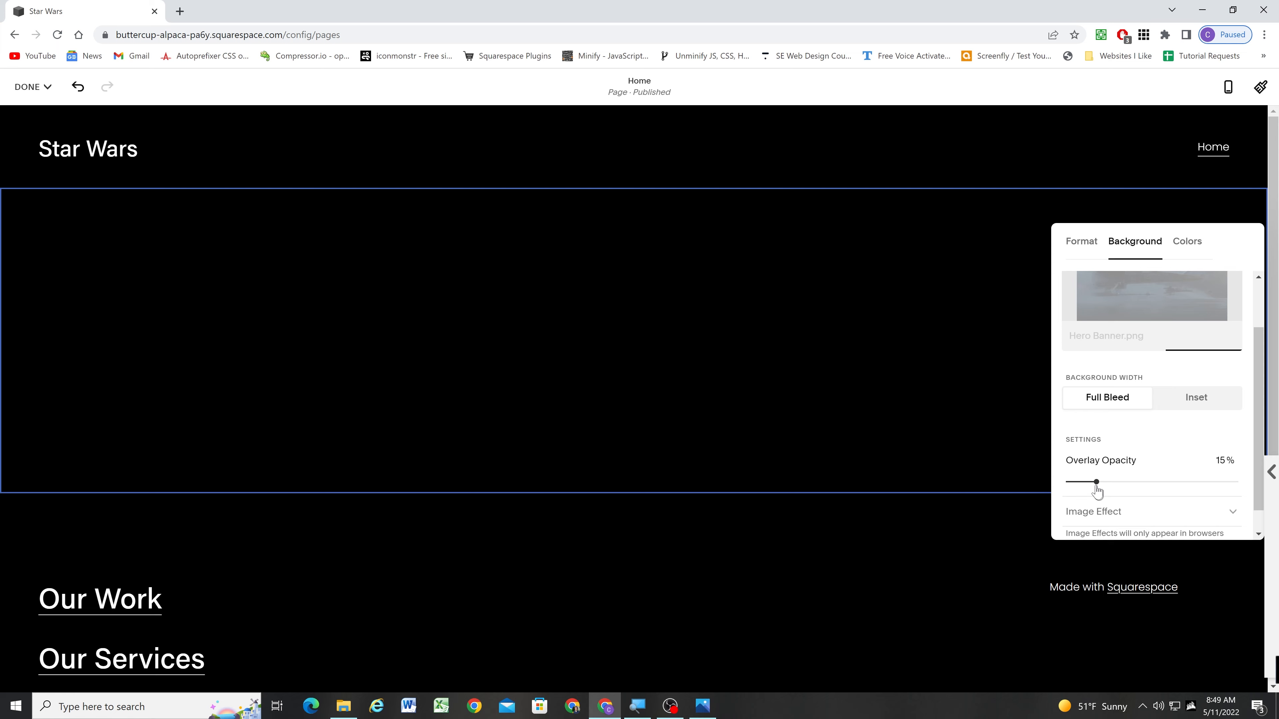
drag(1097, 484, 1056, 520)
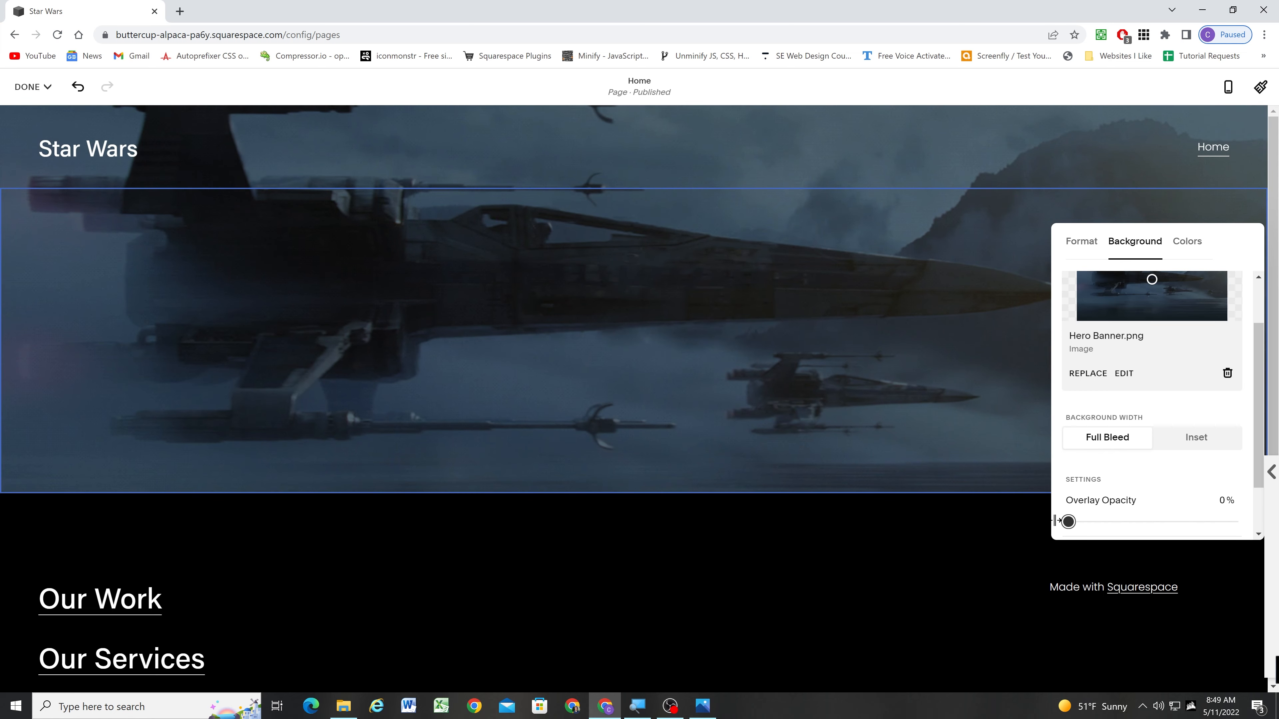
scroll(1138, 514, up, 1)
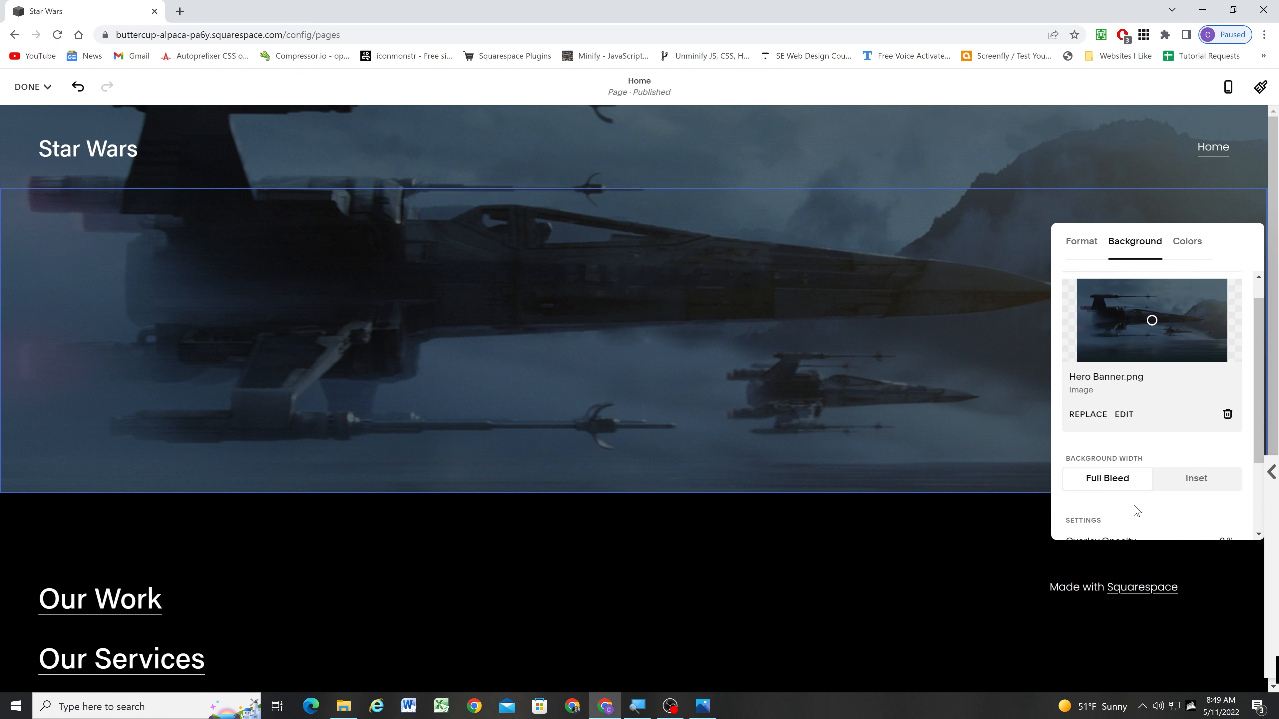
click(1082, 237)
click(1181, 296)
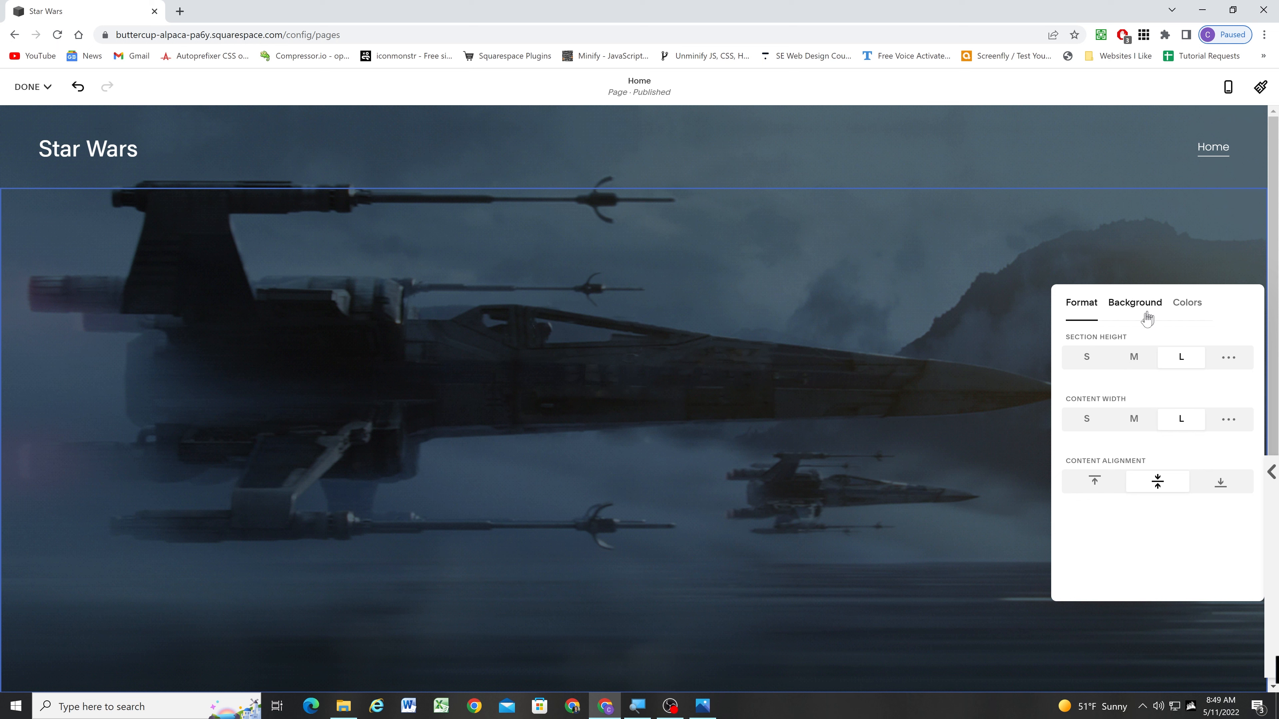
click(1209, 305)
scroll(1178, 414, down, 3)
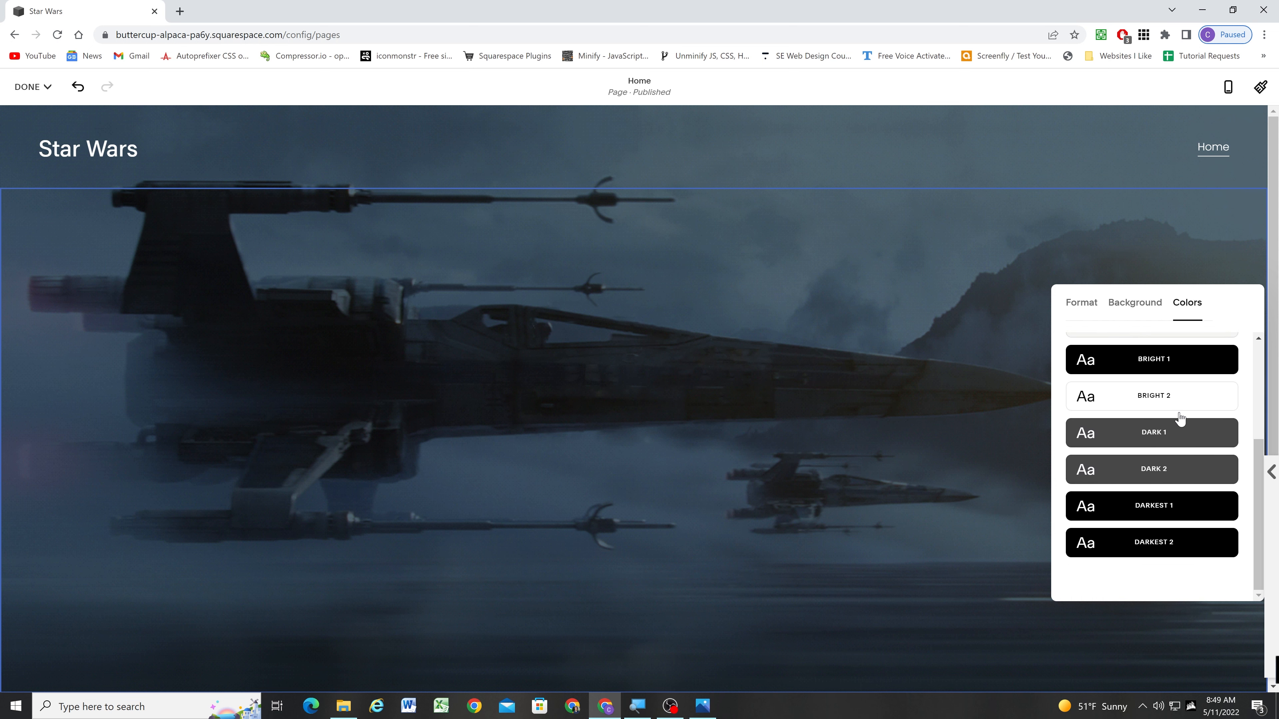
scroll(1180, 419, up, 3)
click(706, 366)
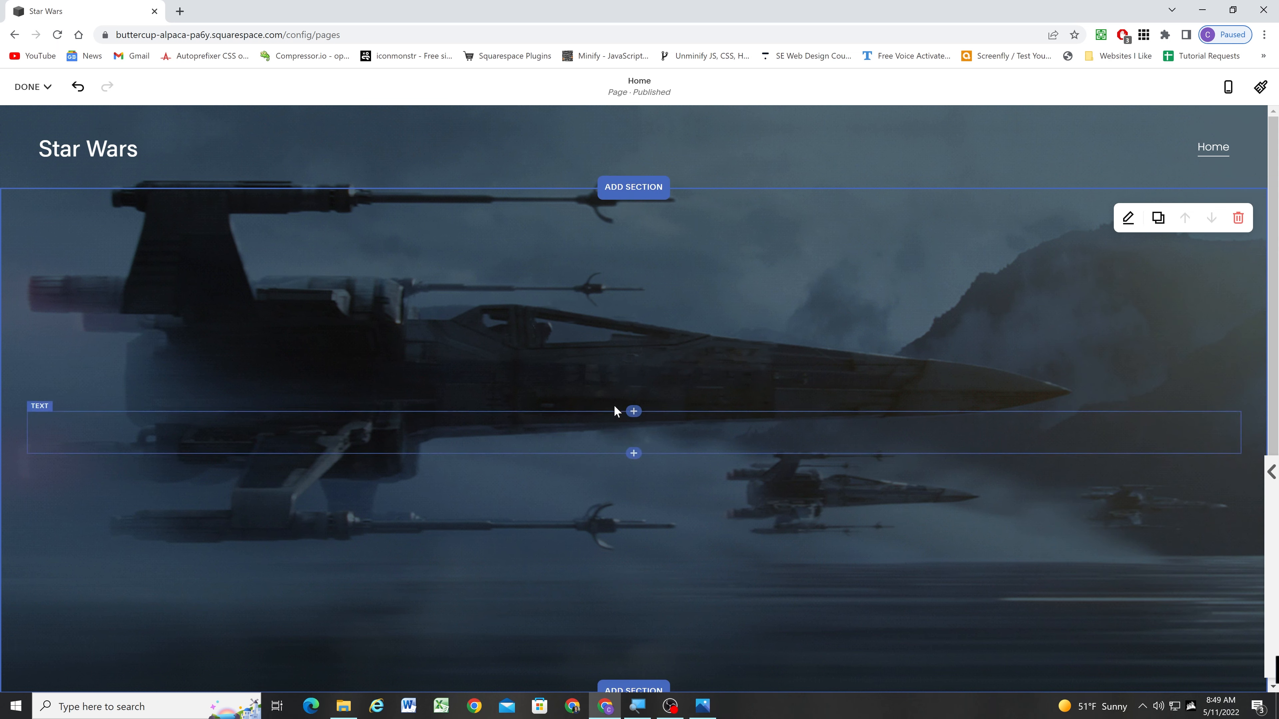
Enter the placeholder text "asdadsd" in the hero section's empty text block.
scroll(625, 353, down, 3)
click(622, 298)
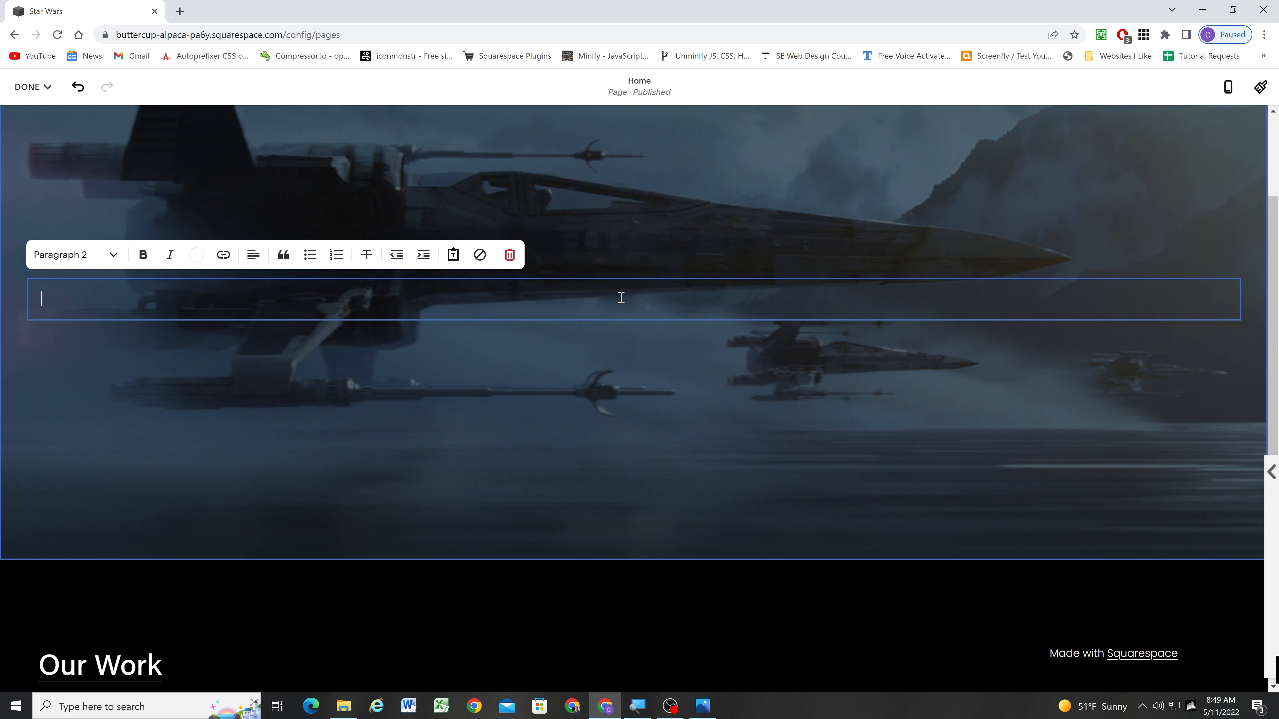
click(552, 389)
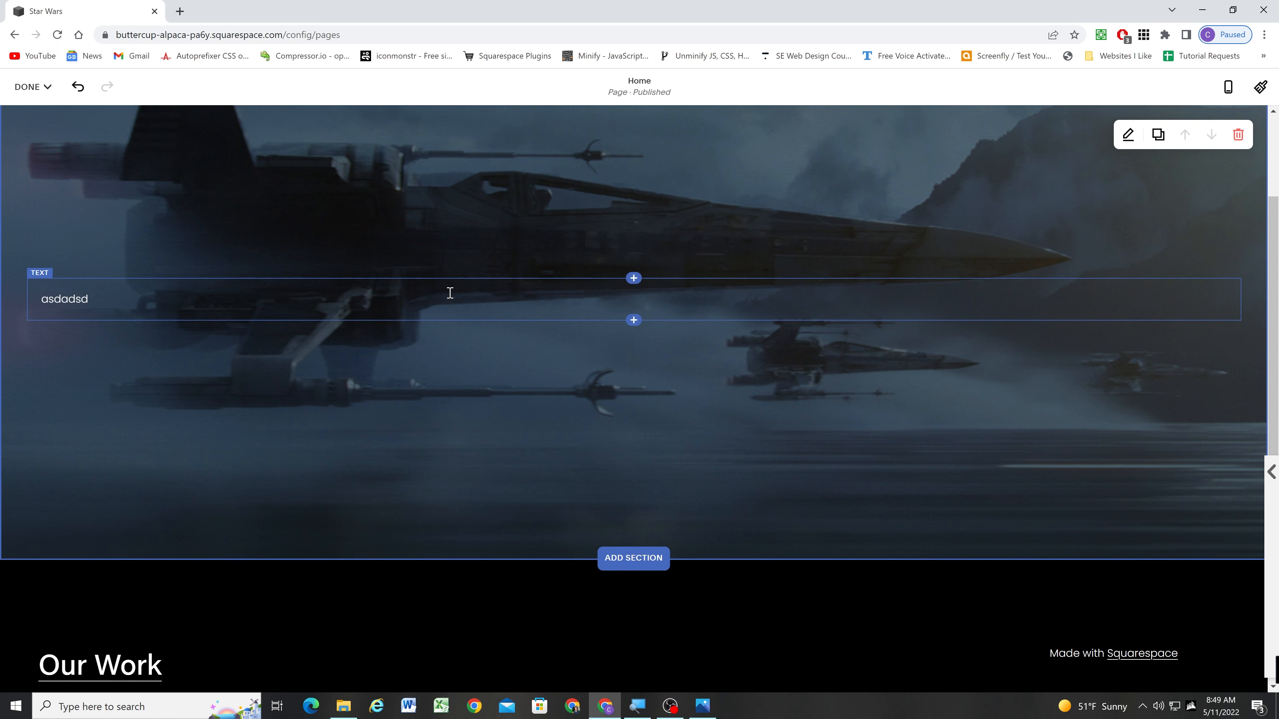
click(219, 304)
drag(104, 299, 27, 299)
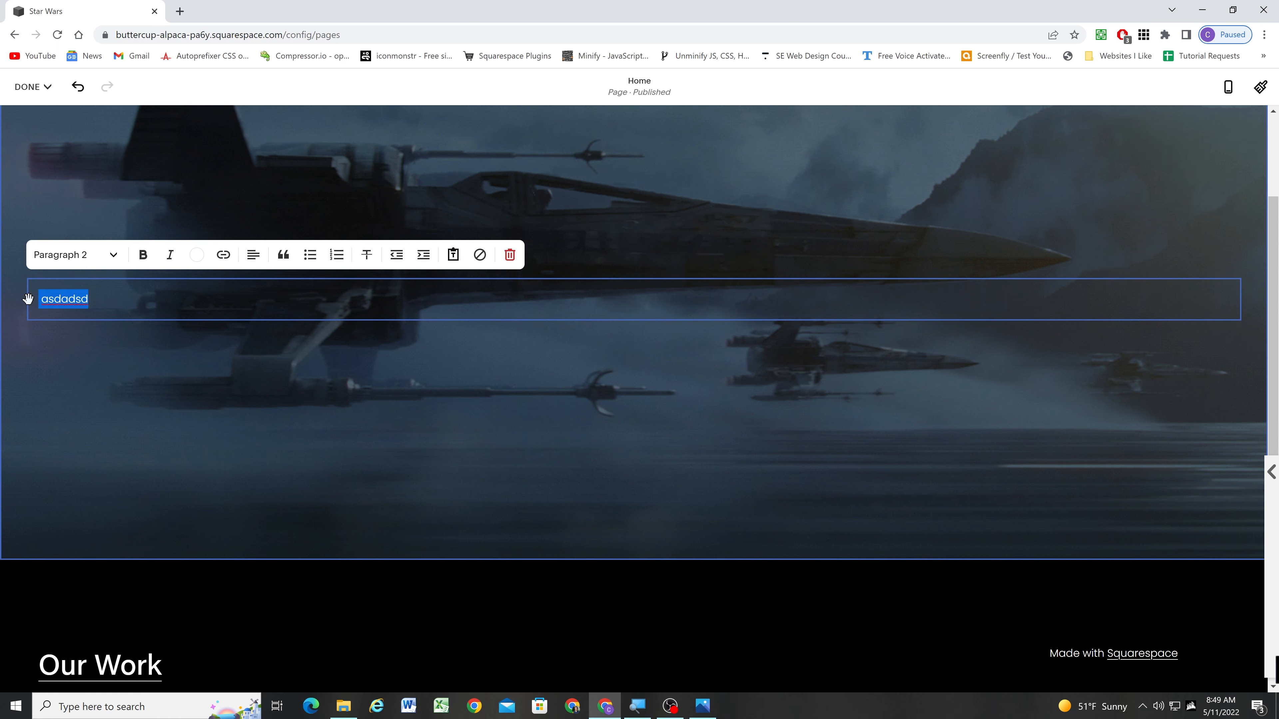
click(200, 363)
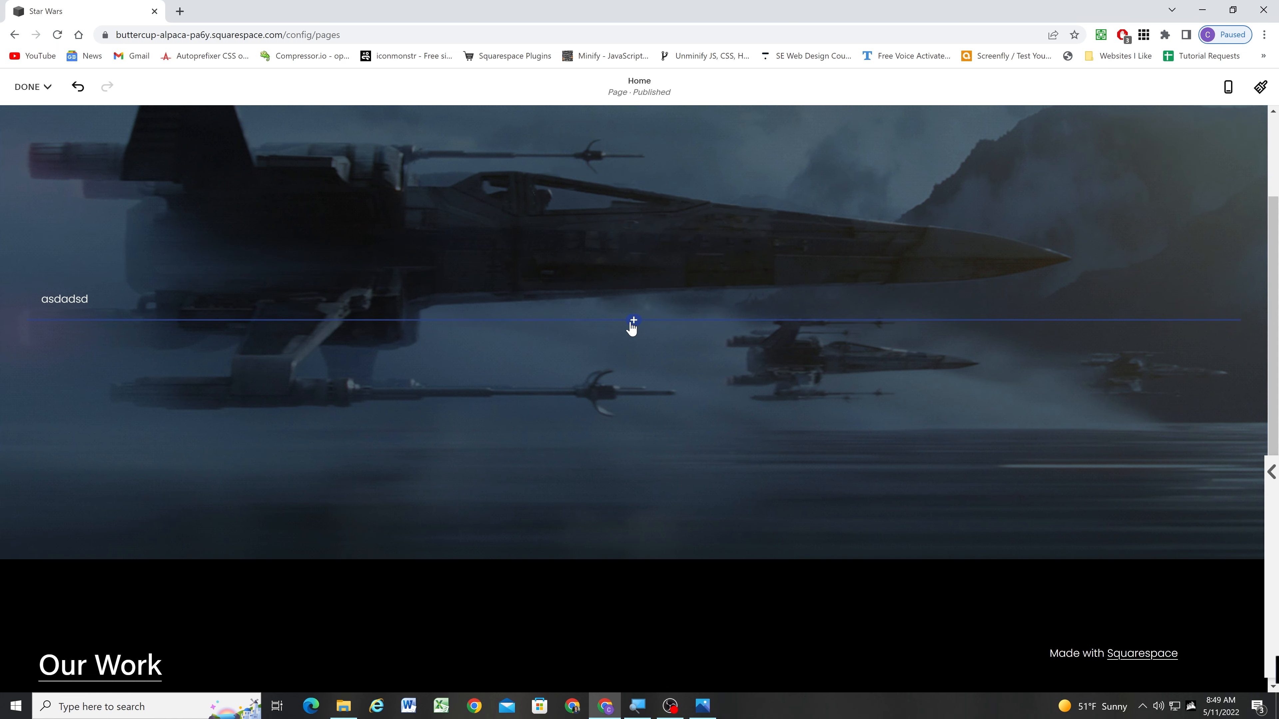
Add an image block below the placeholder text and upload Hero Logo from the Star Wars Website folder into it.
click(633, 321)
scroll(1088, 409, down, 1)
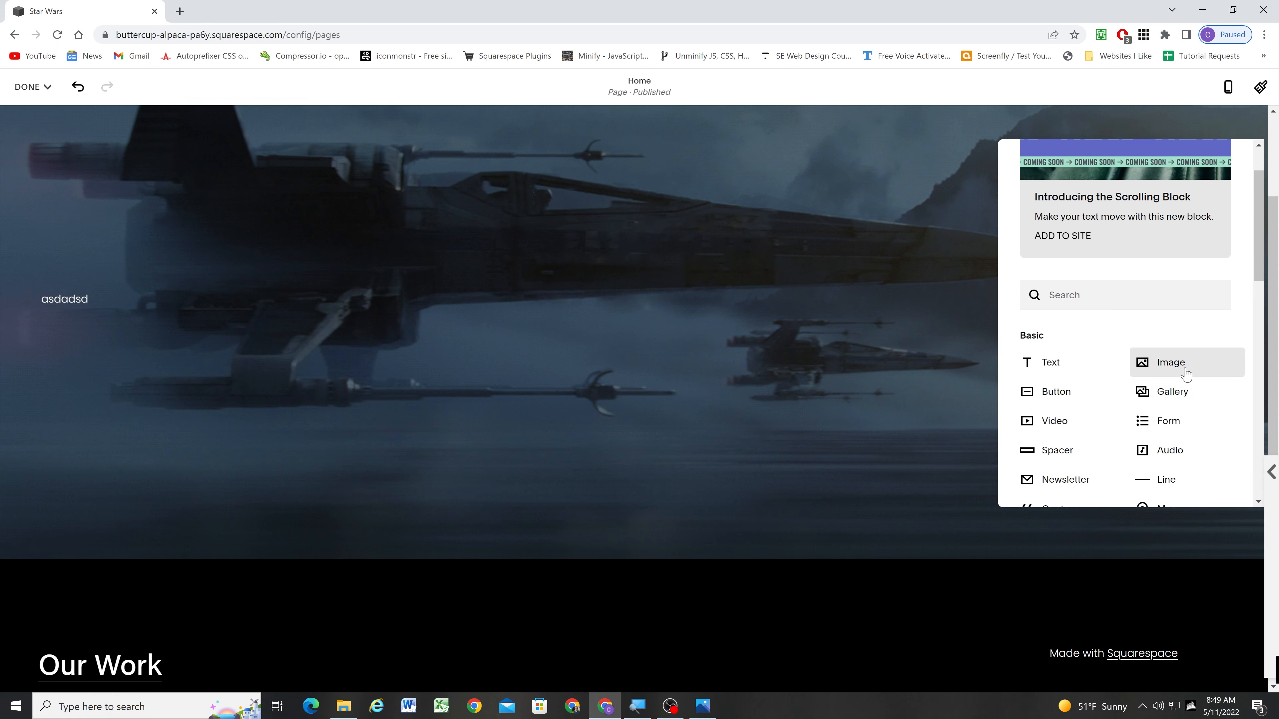
click(1176, 366)
click(1152, 294)
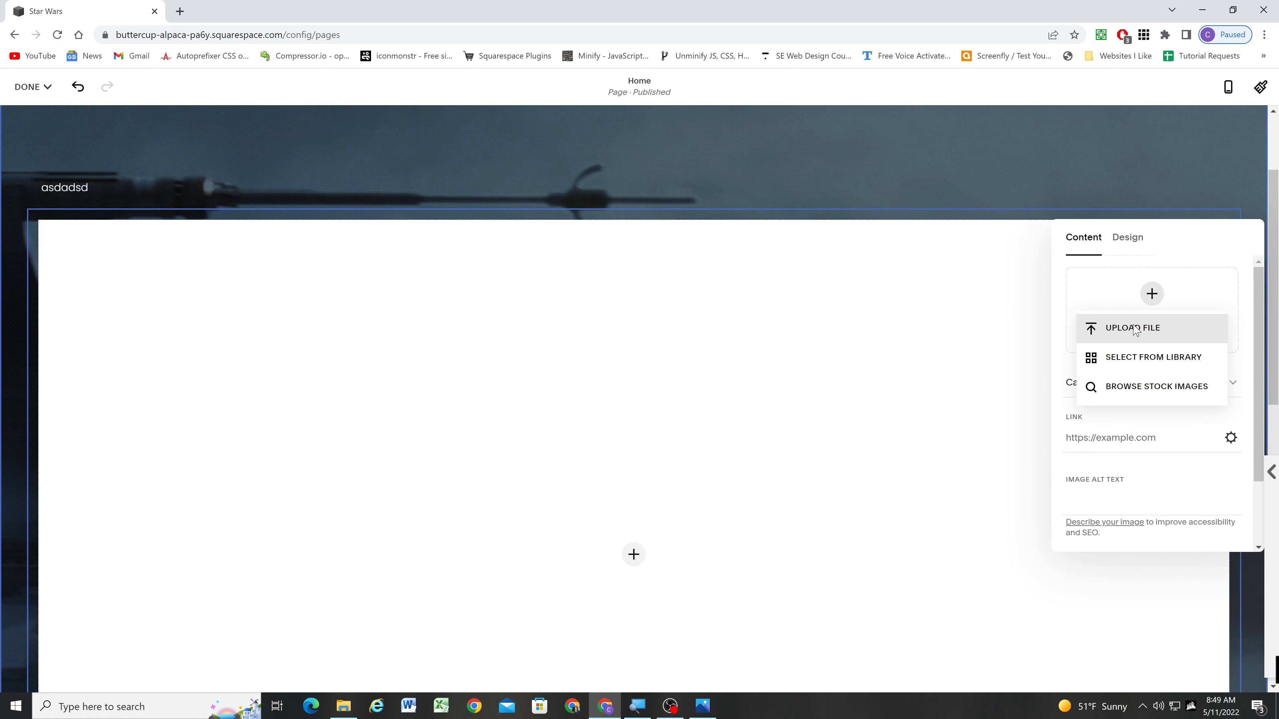
click(1136, 329)
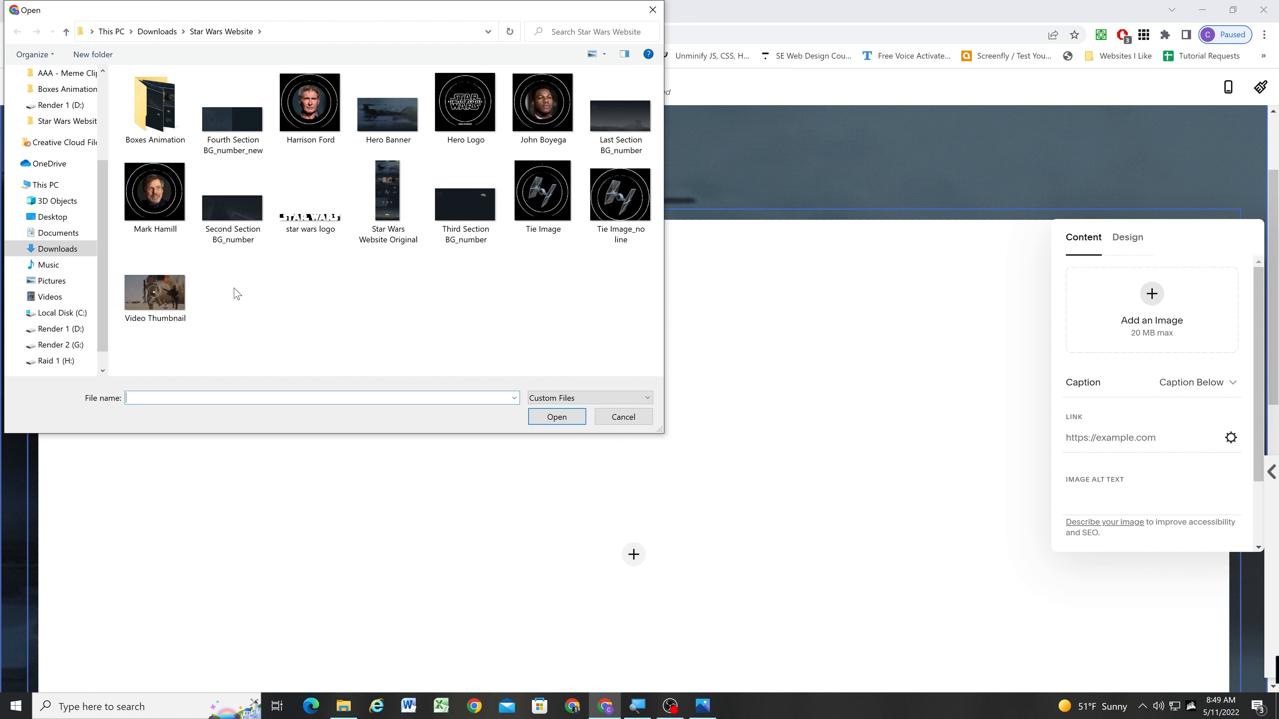
click(465, 103)
click(564, 417)
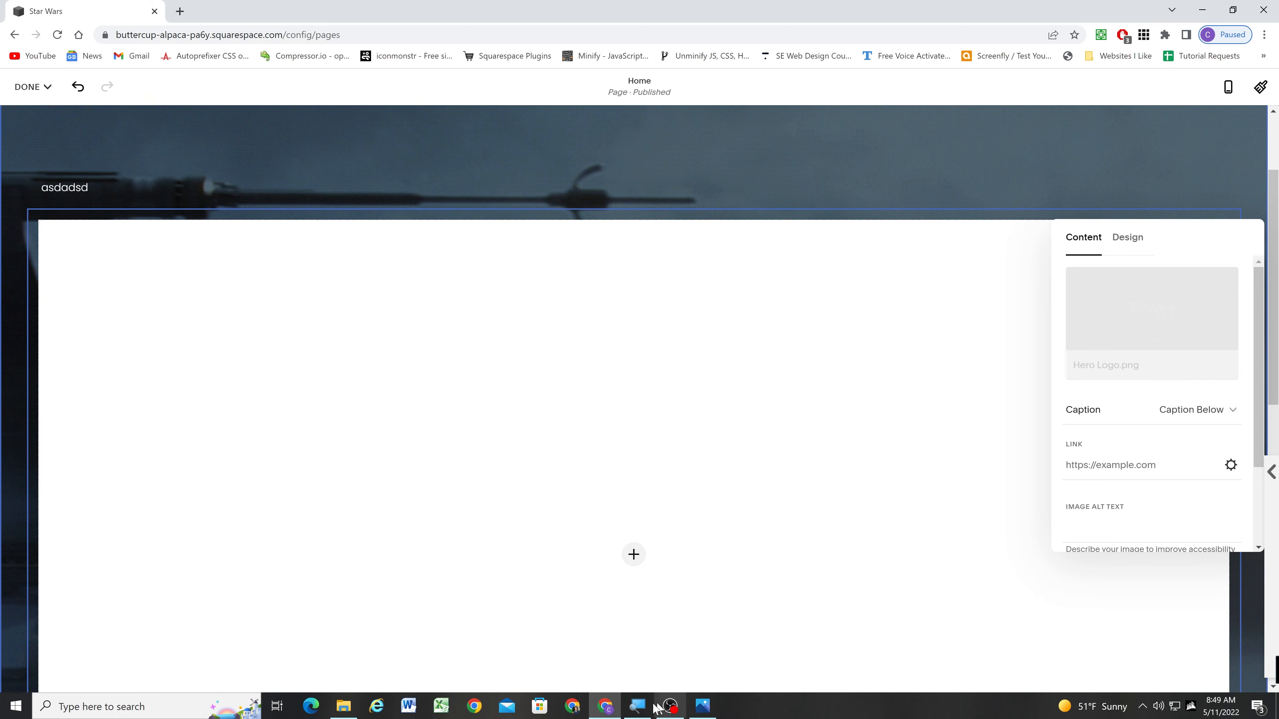
Switch to Photos to examine the hero and videos layout in the Star Wars Website Original mockup, and return to the browser.
click(703, 707)
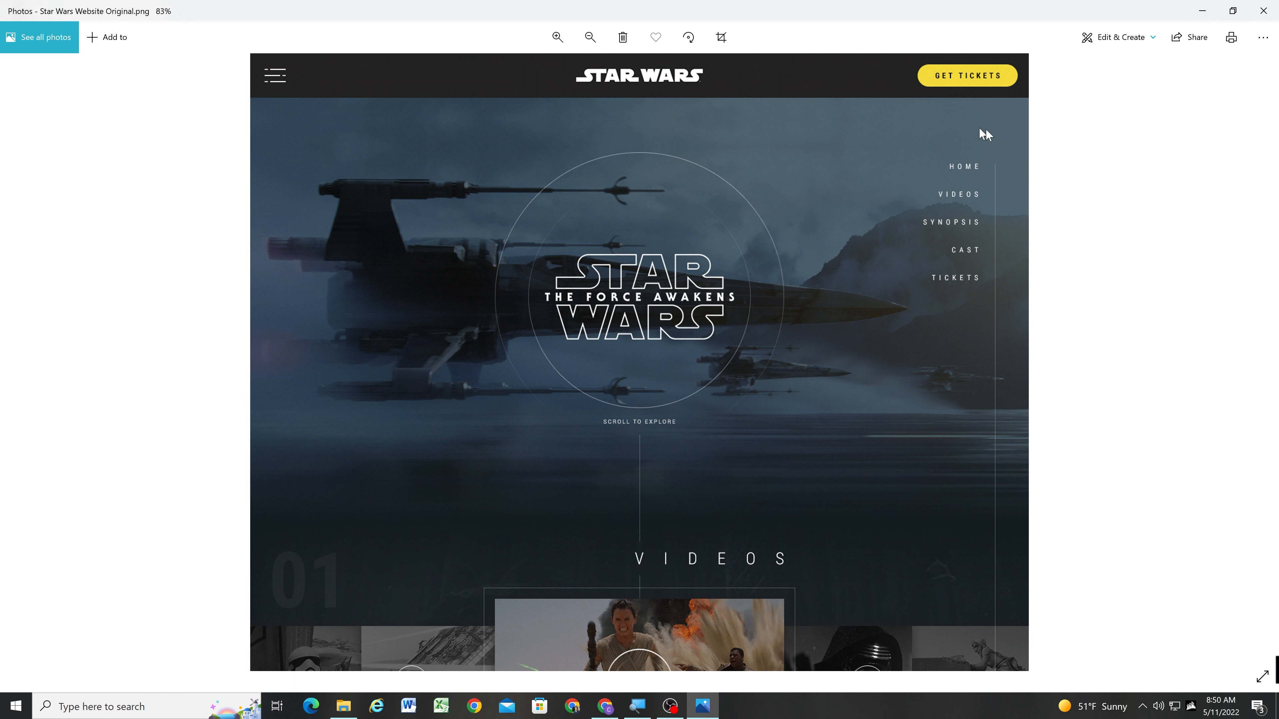
scroll(465, 357, down, 2)
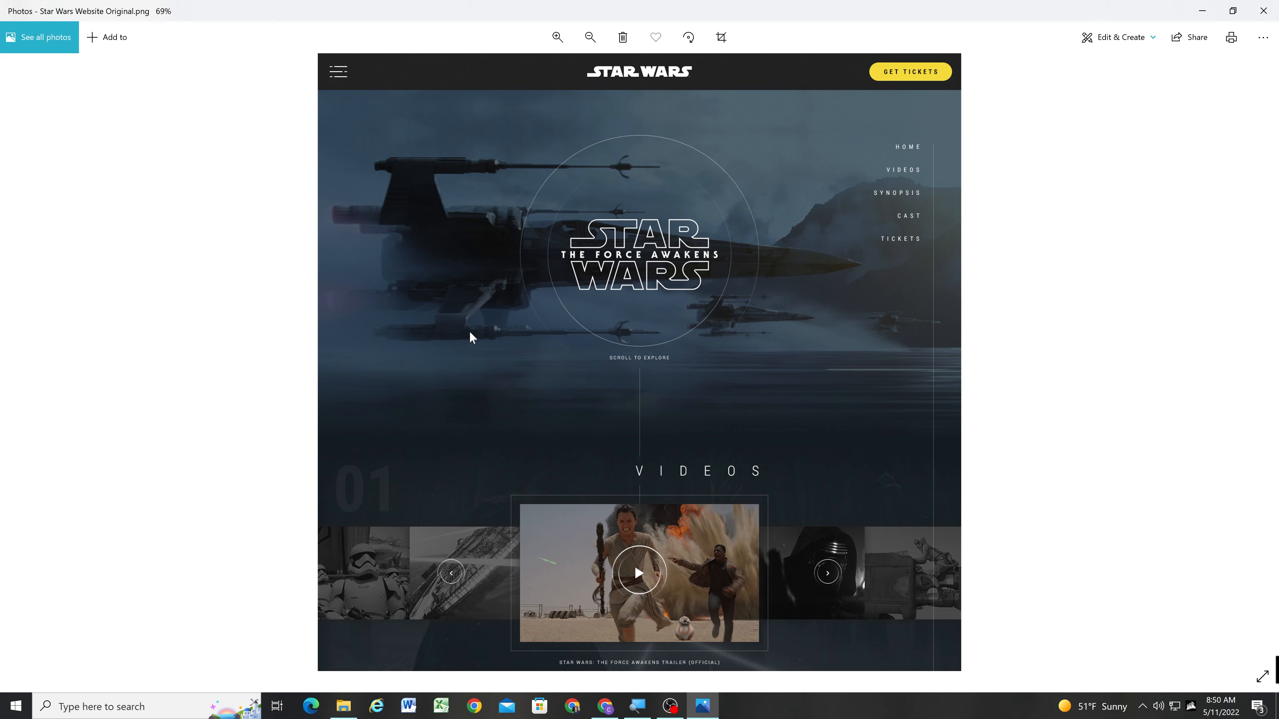
scroll(472, 336, down, 2)
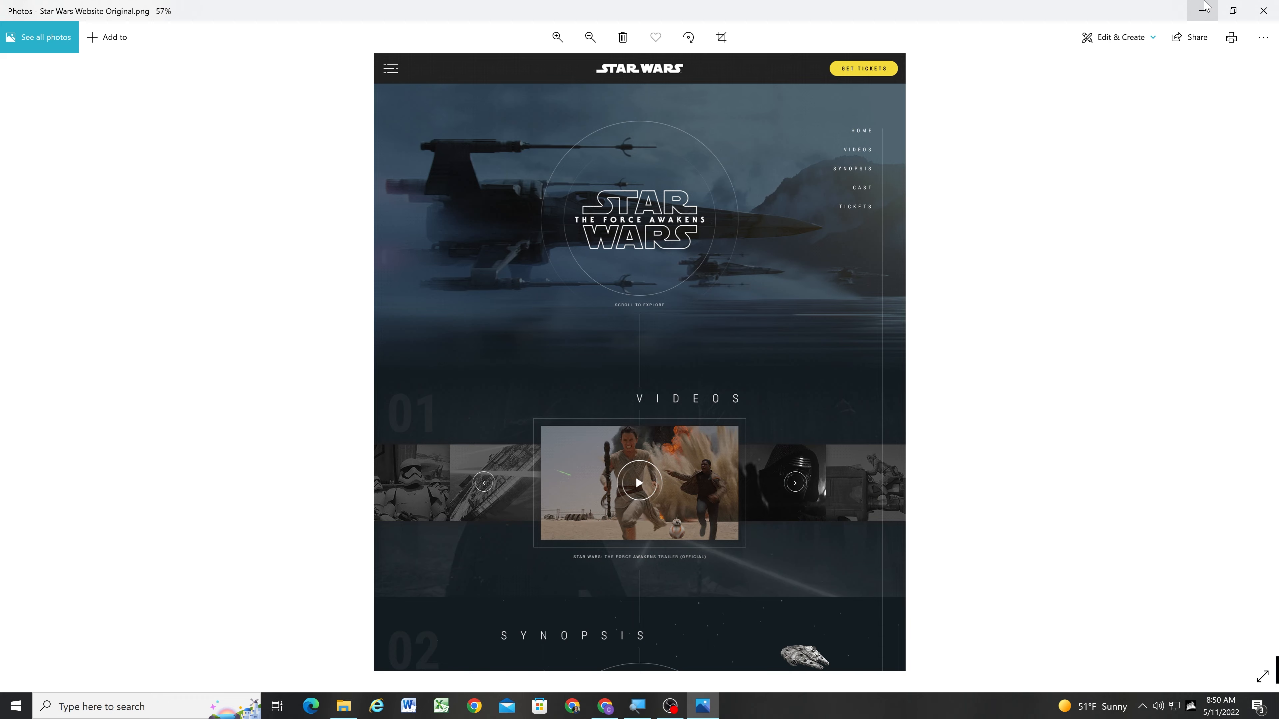
click(1202, 11)
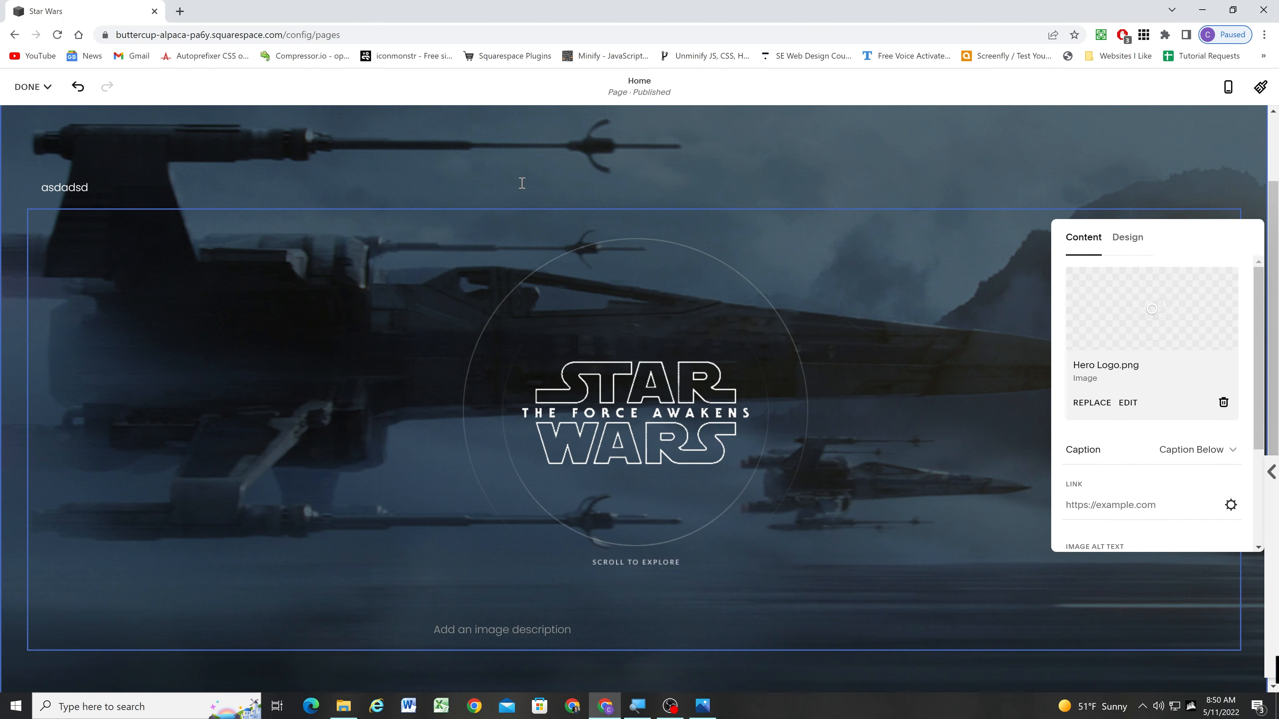
Close the image settings and move the placeholder text block into its own column to the right of the hero logo.
click(262, 146)
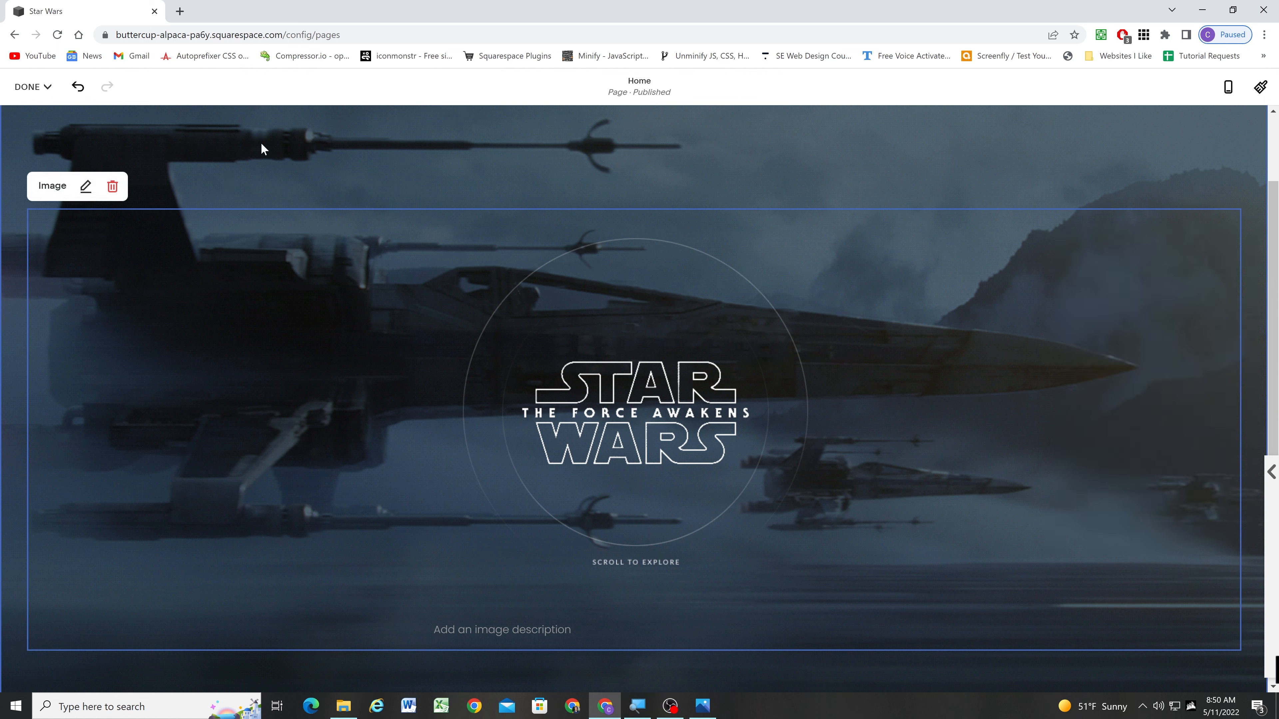
click(296, 184)
drag(342, 172, 1090, 376)
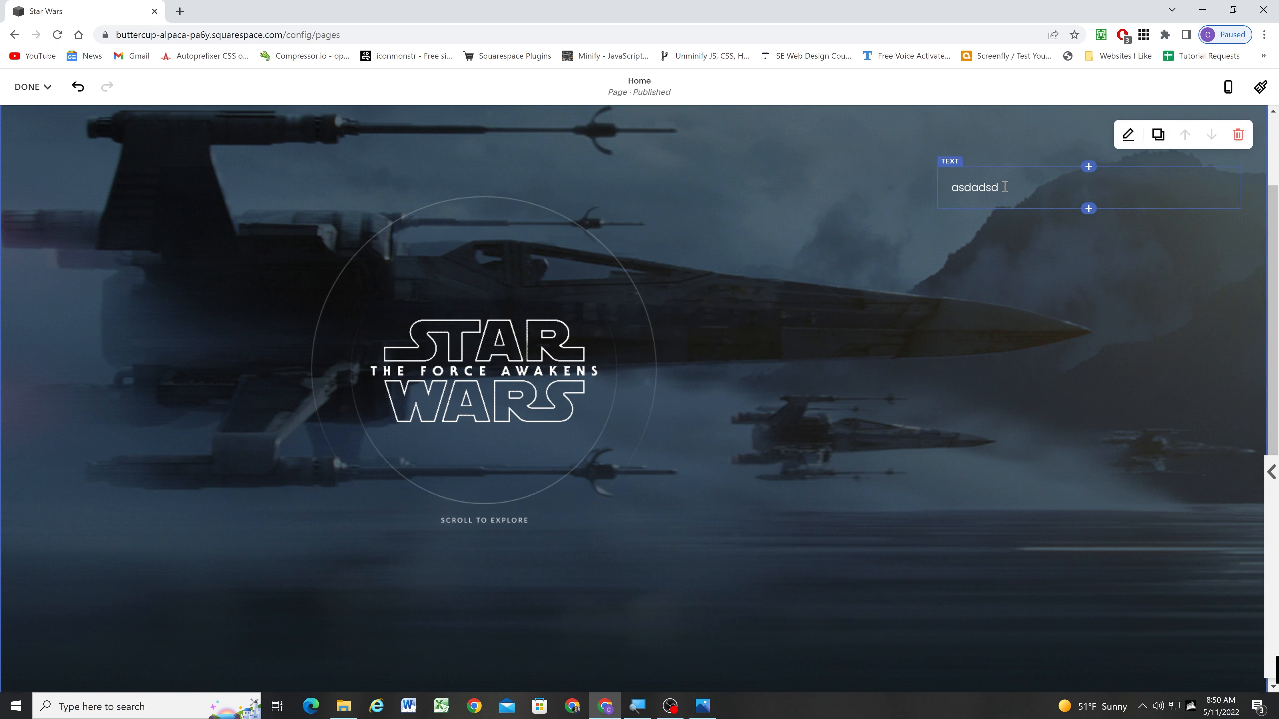
click(1005, 187)
click(472, 196)
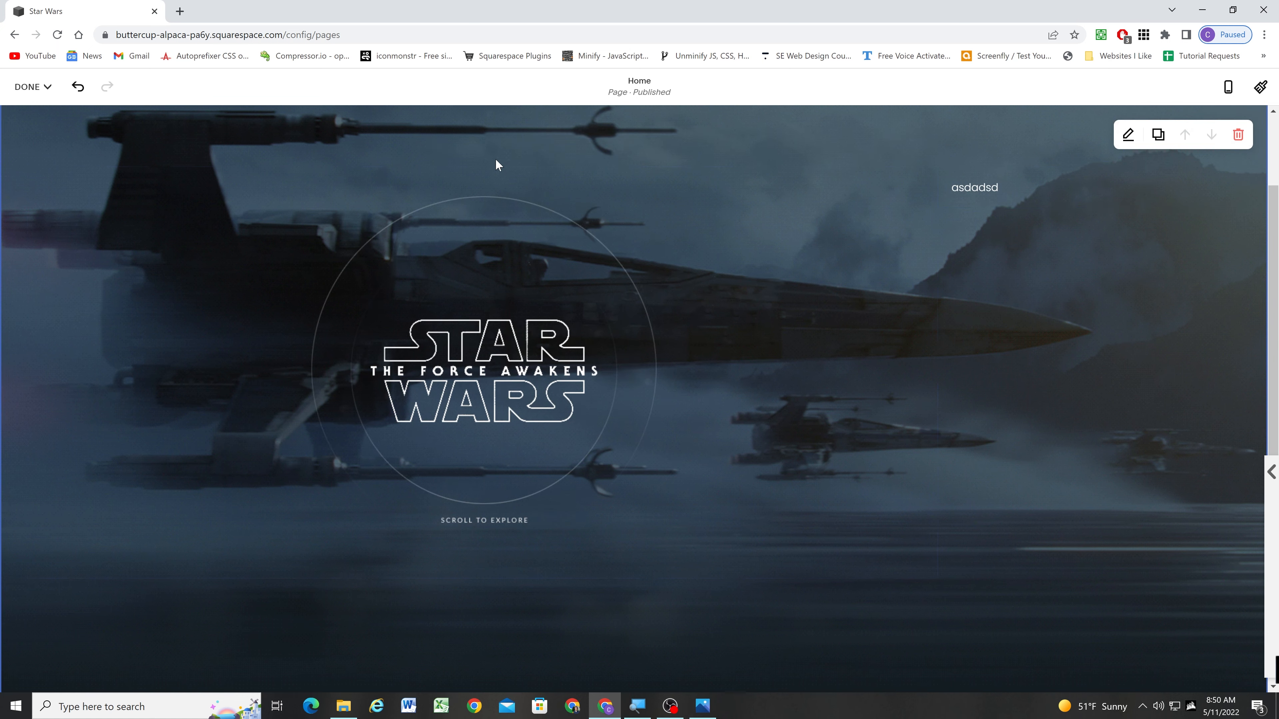
Add a spacer block as a column to the left of the hero logo.
click(483, 170)
scroll(1011, 376, down, 3)
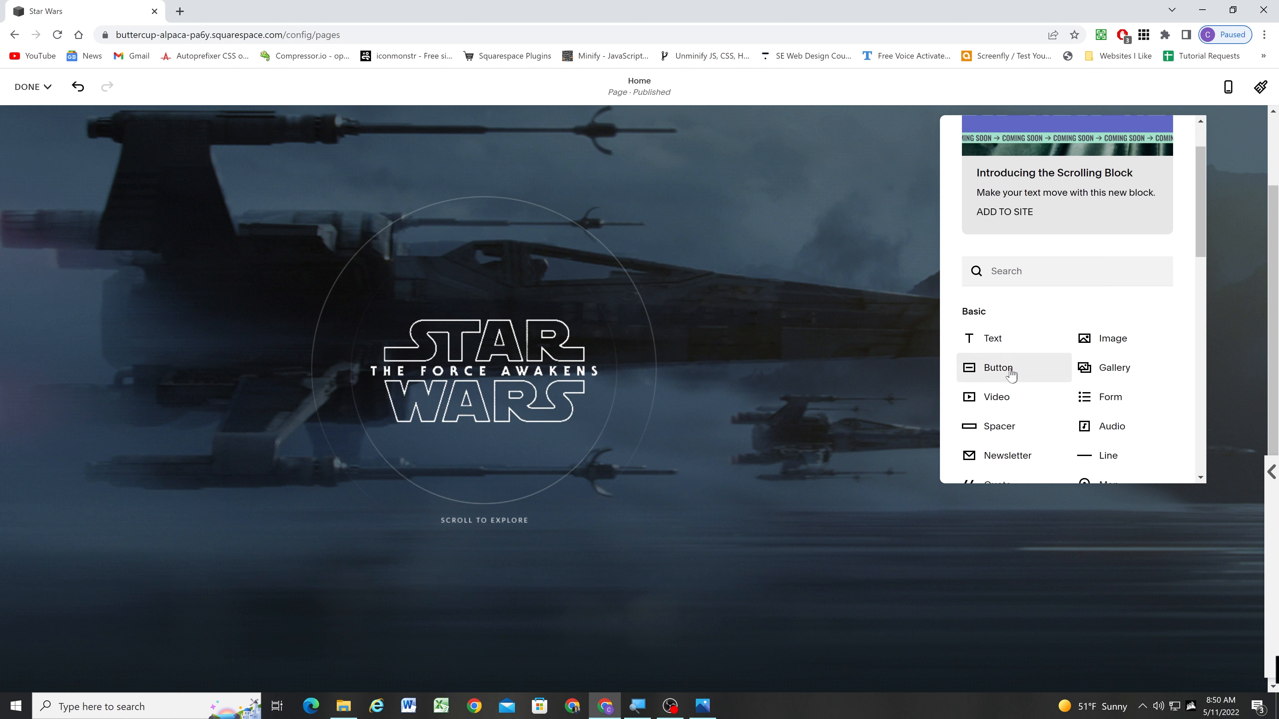
scroll(1007, 363, down, 1)
drag(1000, 357, 332, 262)
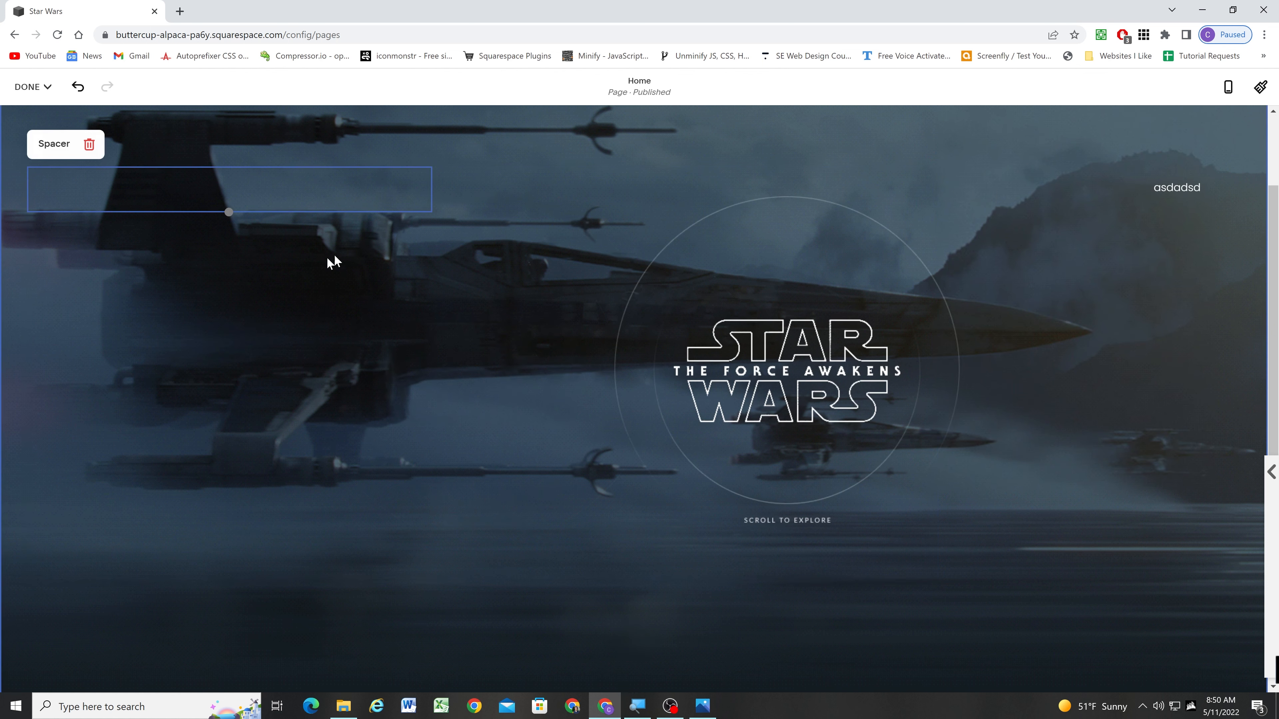
Resize the spacer and text columns beside the hero logo to equal widths so the logo sits centred in the section.
drag(432, 205, 224, 210)
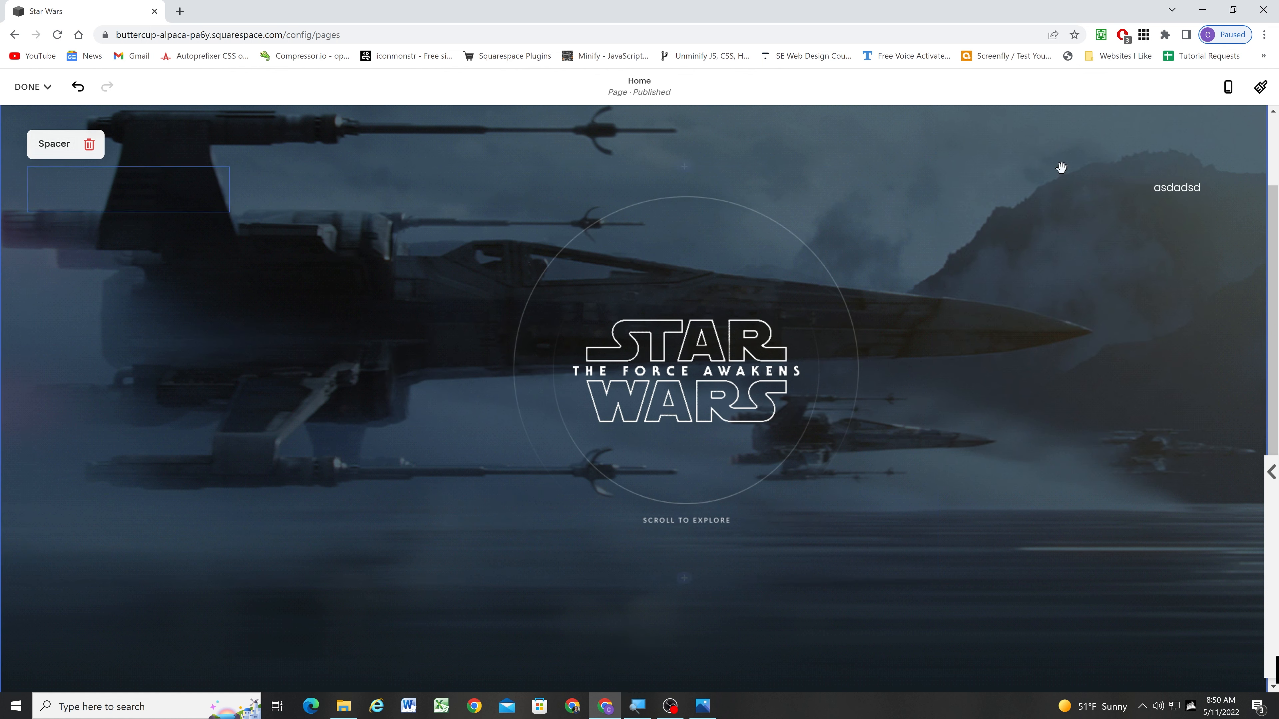
drag(1130, 188, 902, 193)
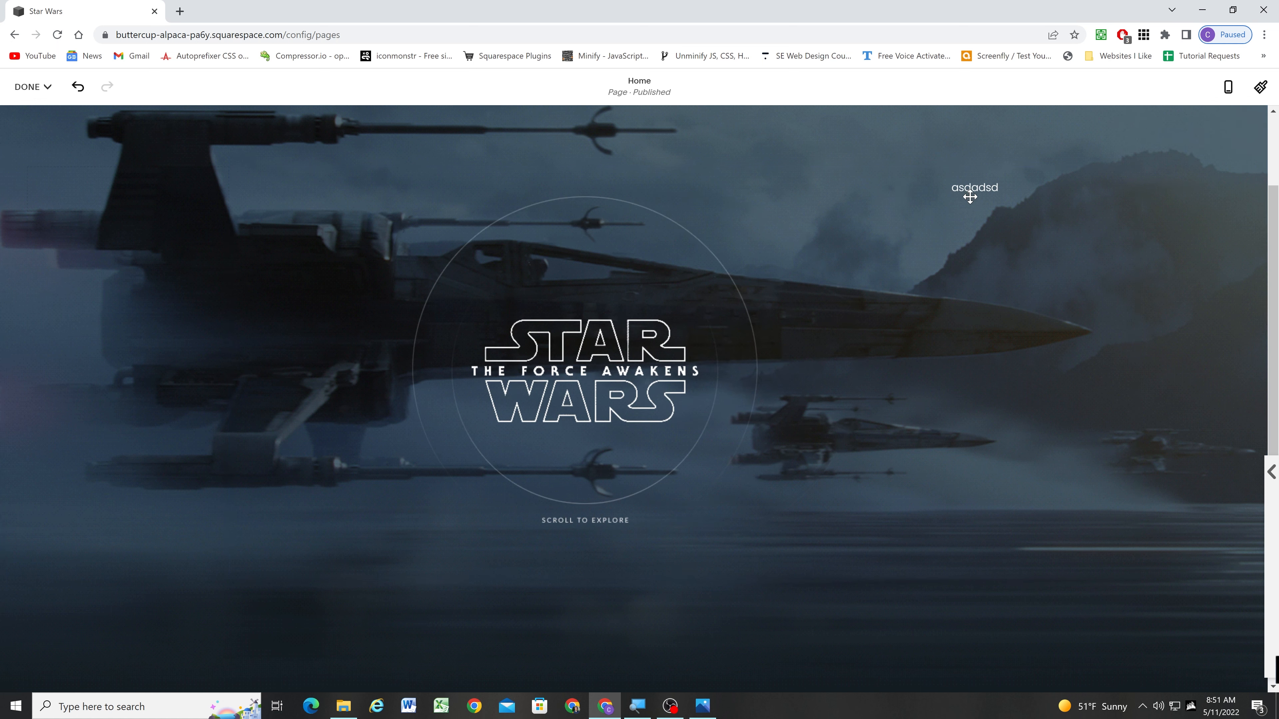
click(1011, 187)
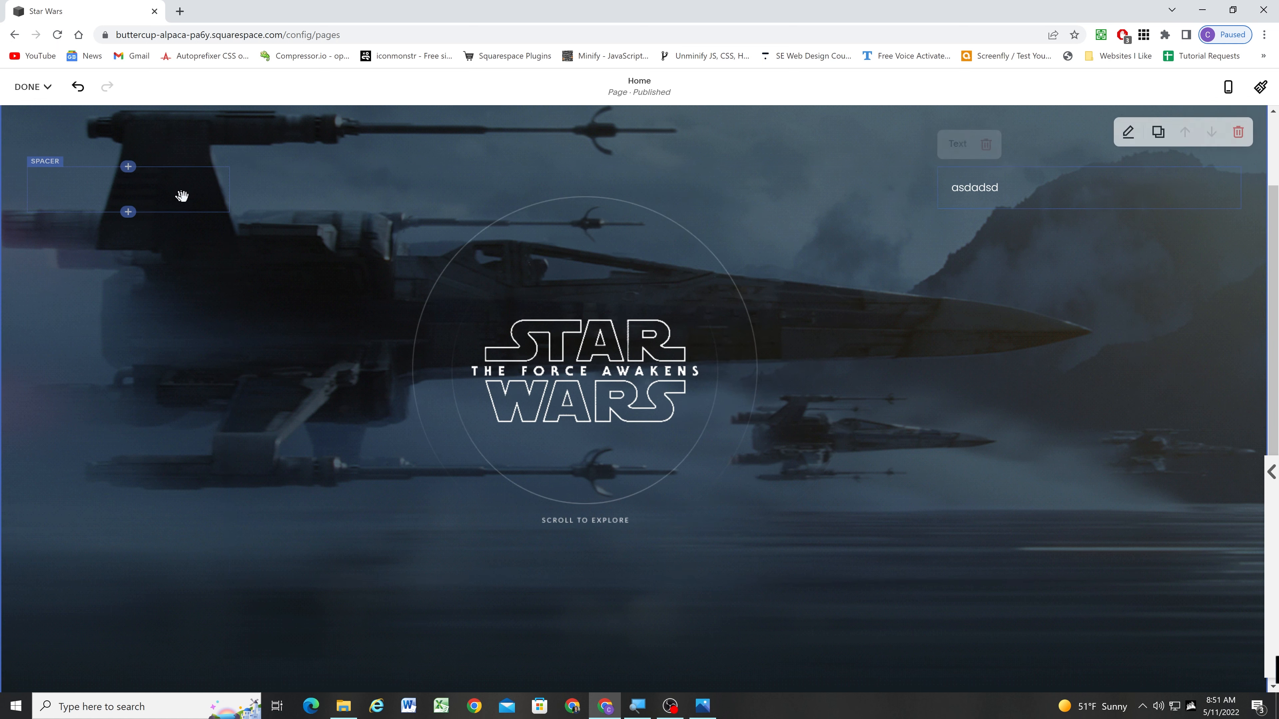
drag(230, 194, 319, 193)
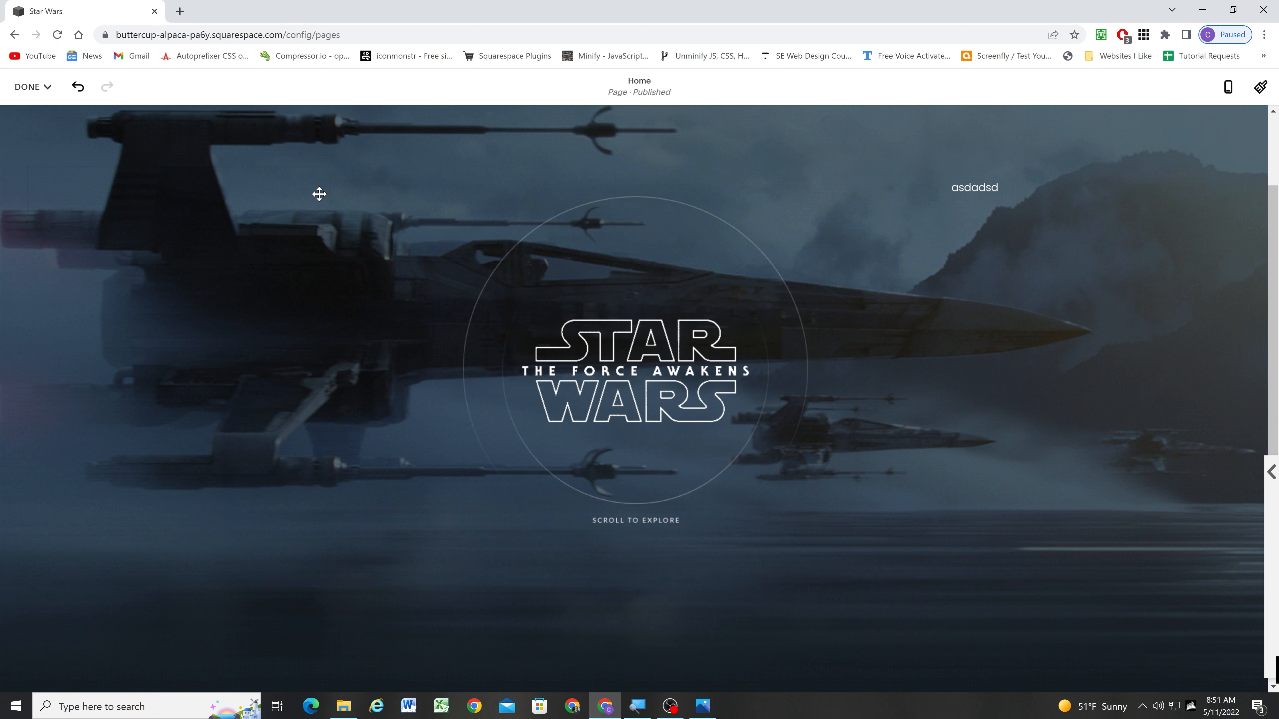
click(206, 177)
Replace the placeholder text with the navigation lines HOME, VIDEOS and CAST.
click(1040, 186)
click(1038, 188)
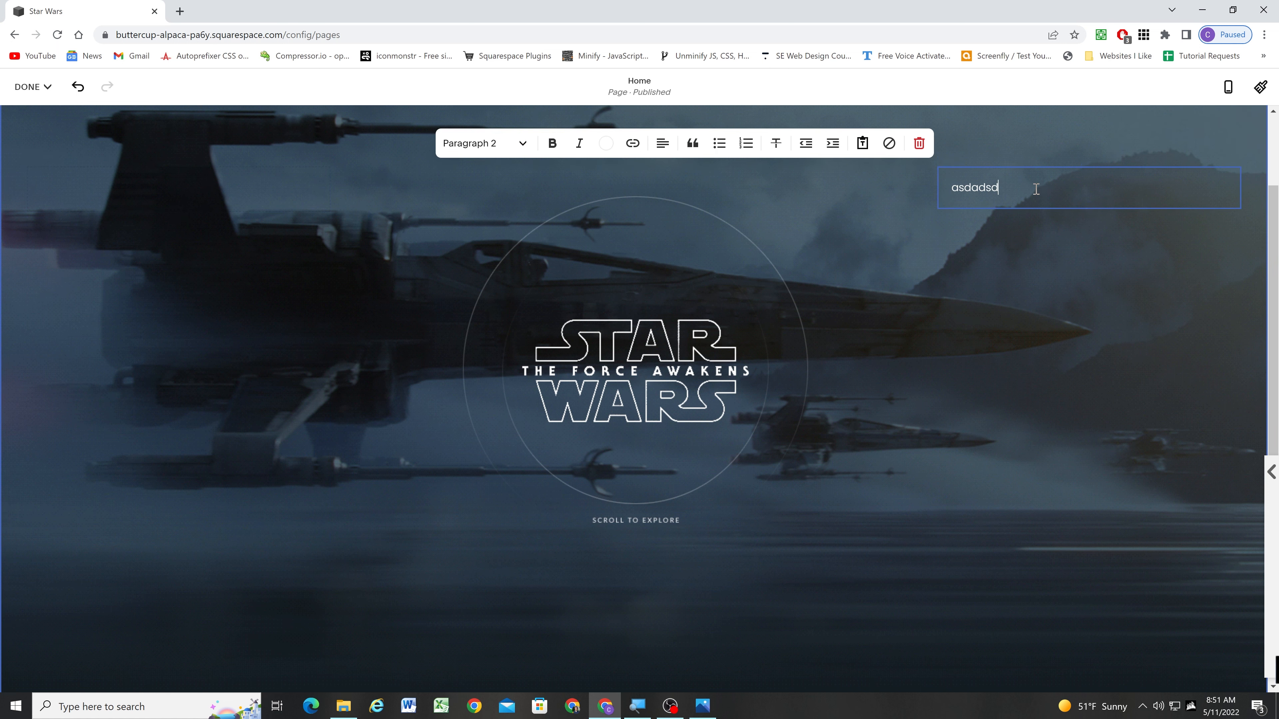
drag(1013, 186, 945, 188)
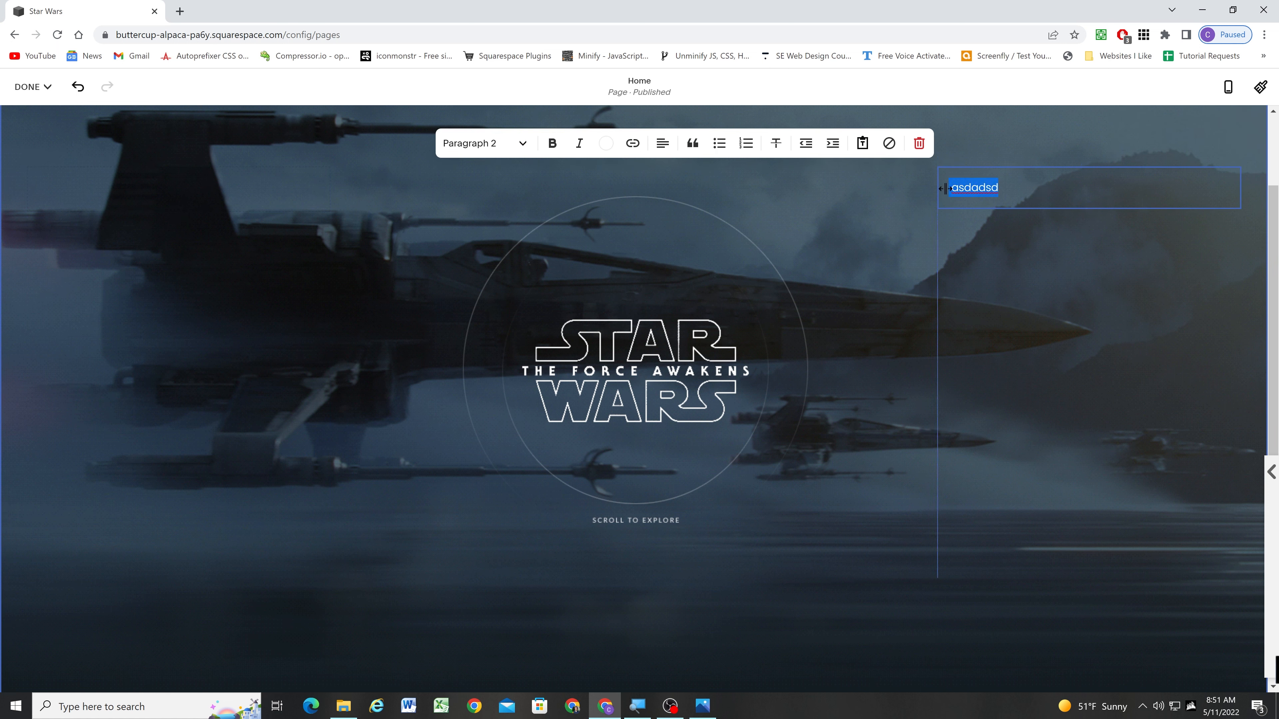
text(HOME)
key(Return)
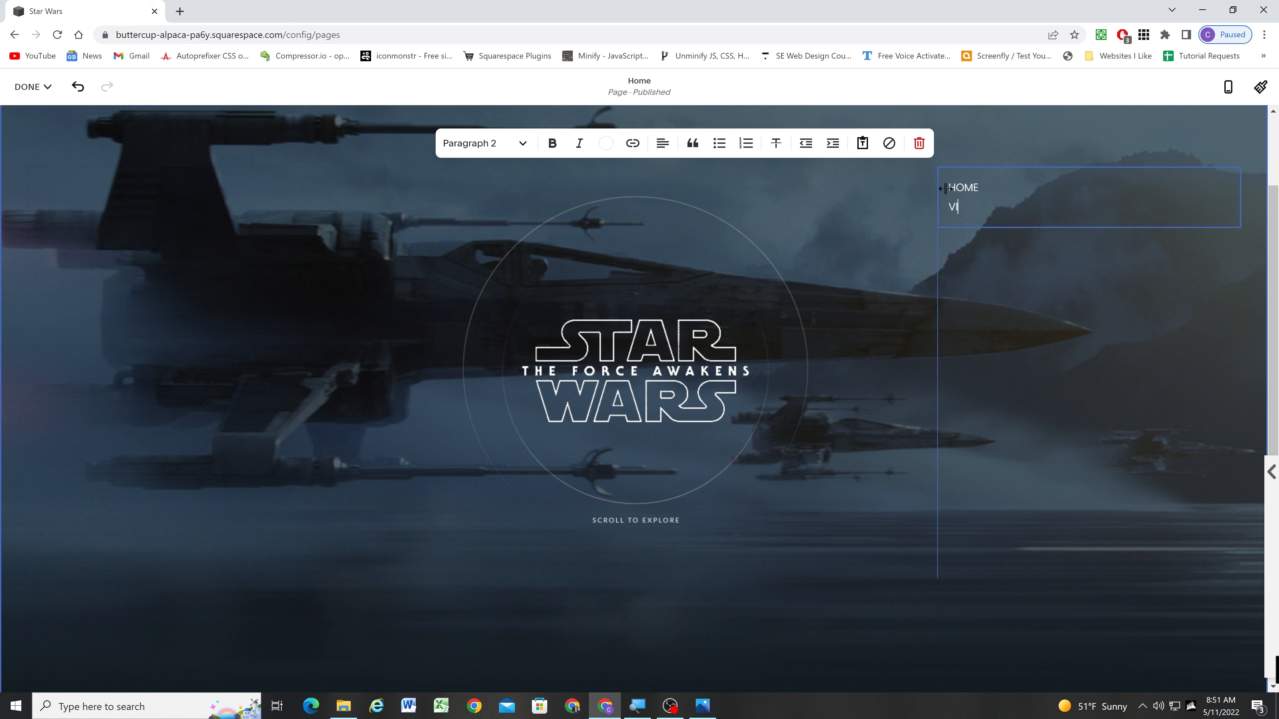
text(VIDEOS)
key(Return)
text(CAST)
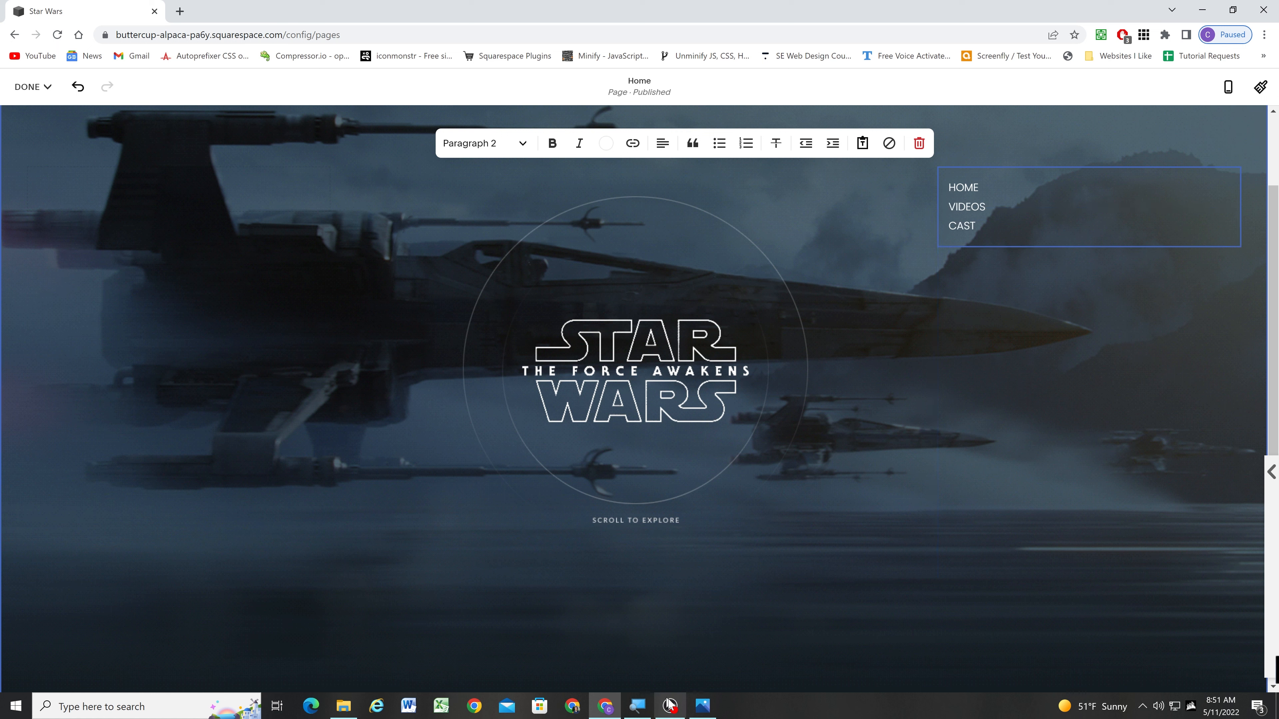
Check the menu order in the Photos mockup, return to the browser, and insert a SYNOPSIS line between VIDEOS and CAST.
click(703, 707)
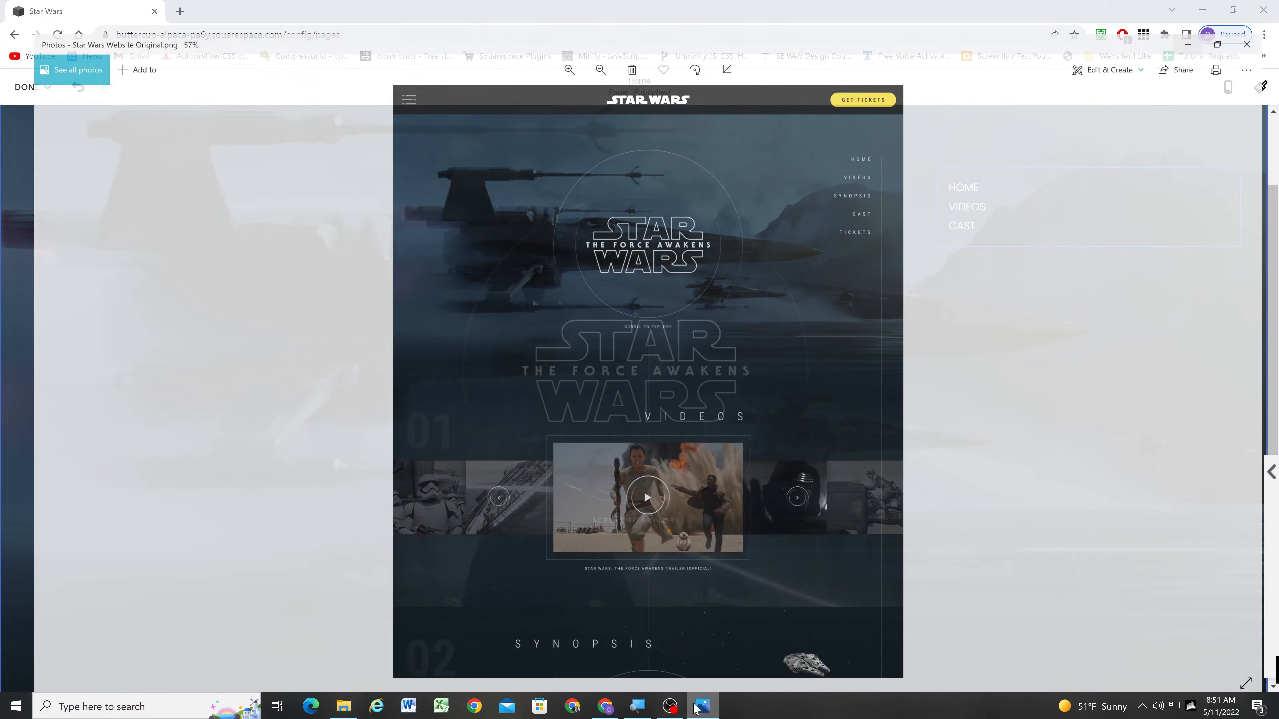
click(702, 707)
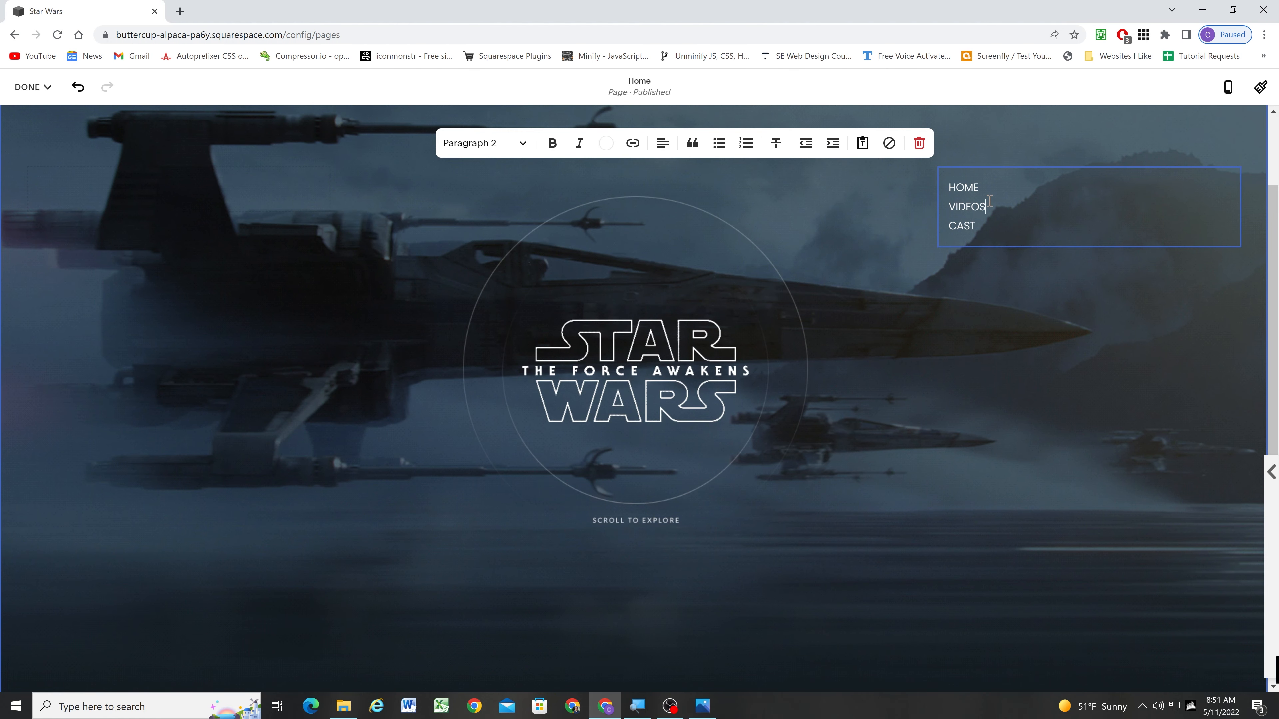
key(Return)
text(Synopsis)
Check the mockup in Photos for the last menu item, return to the browser, and add TICKETS as a new paragraph after CAST.
click(984, 253)
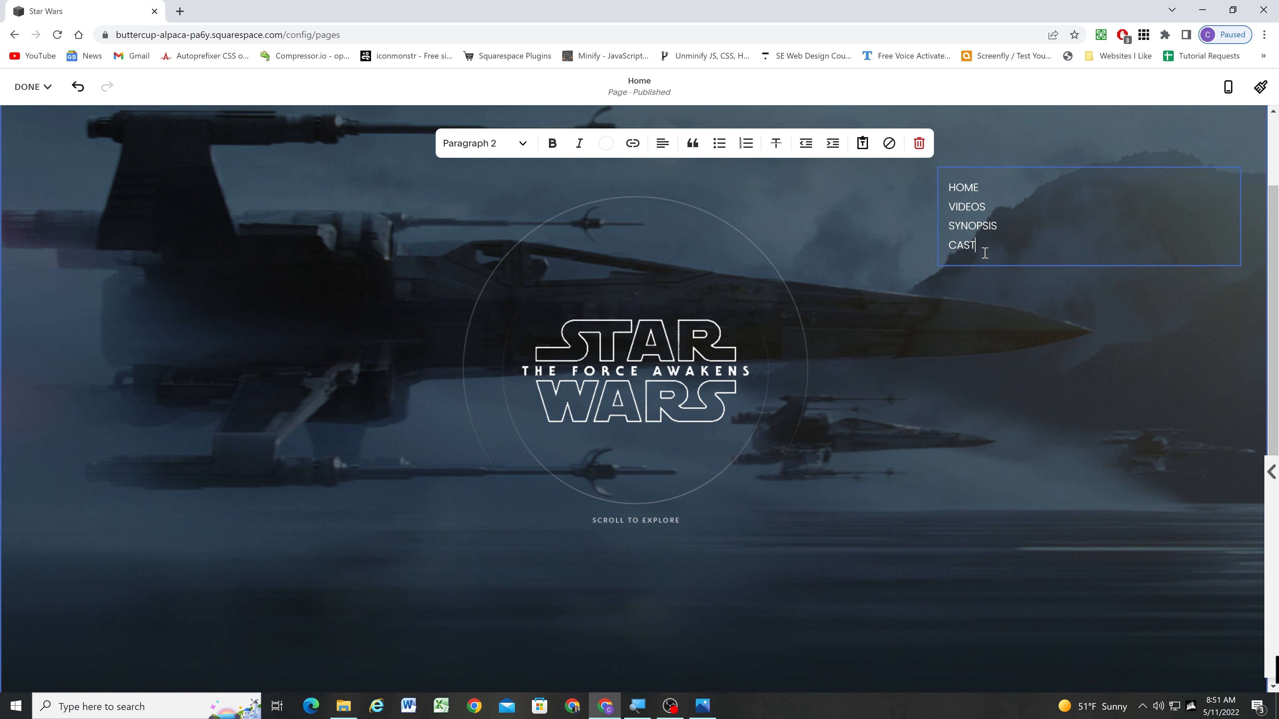
click(703, 706)
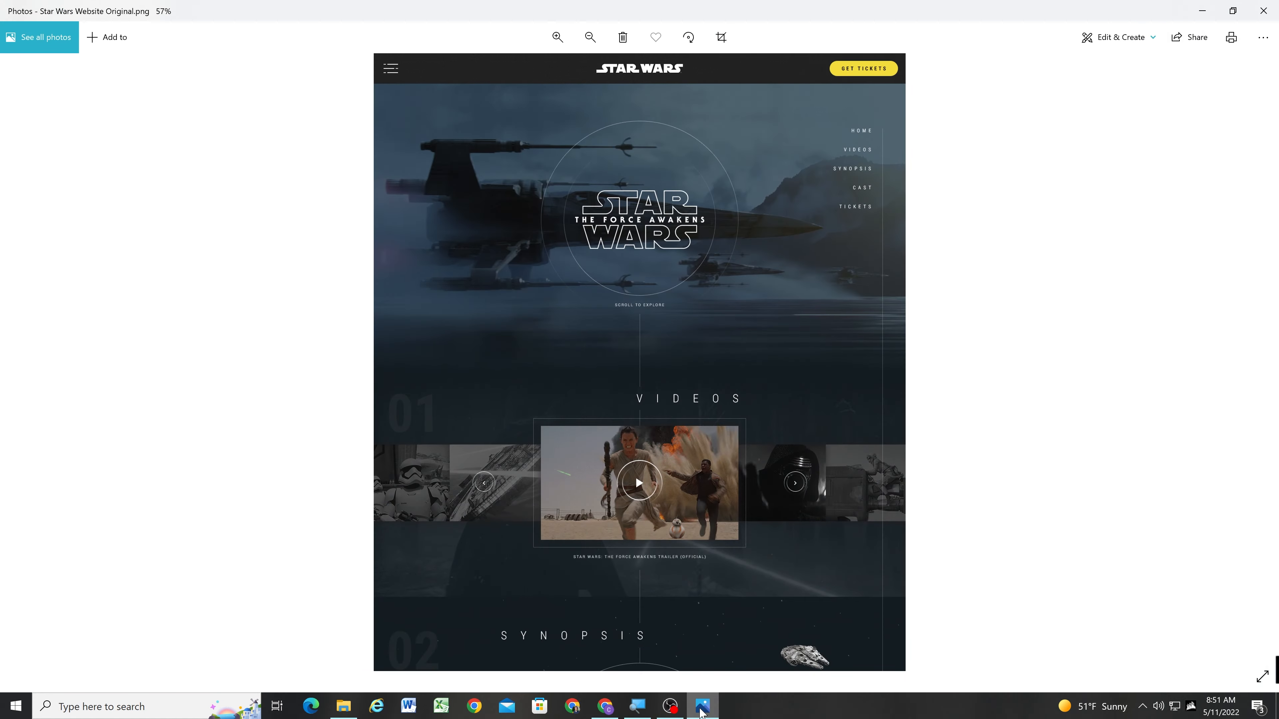
click(702, 708)
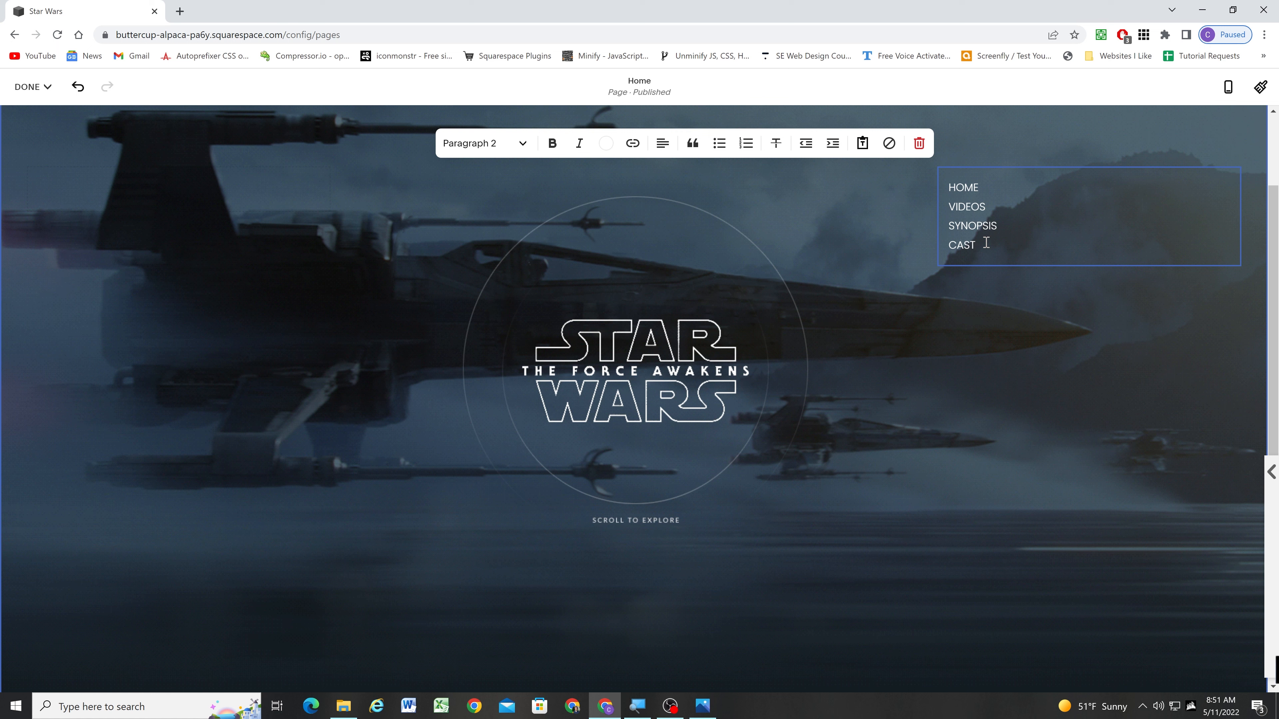
key(Return)
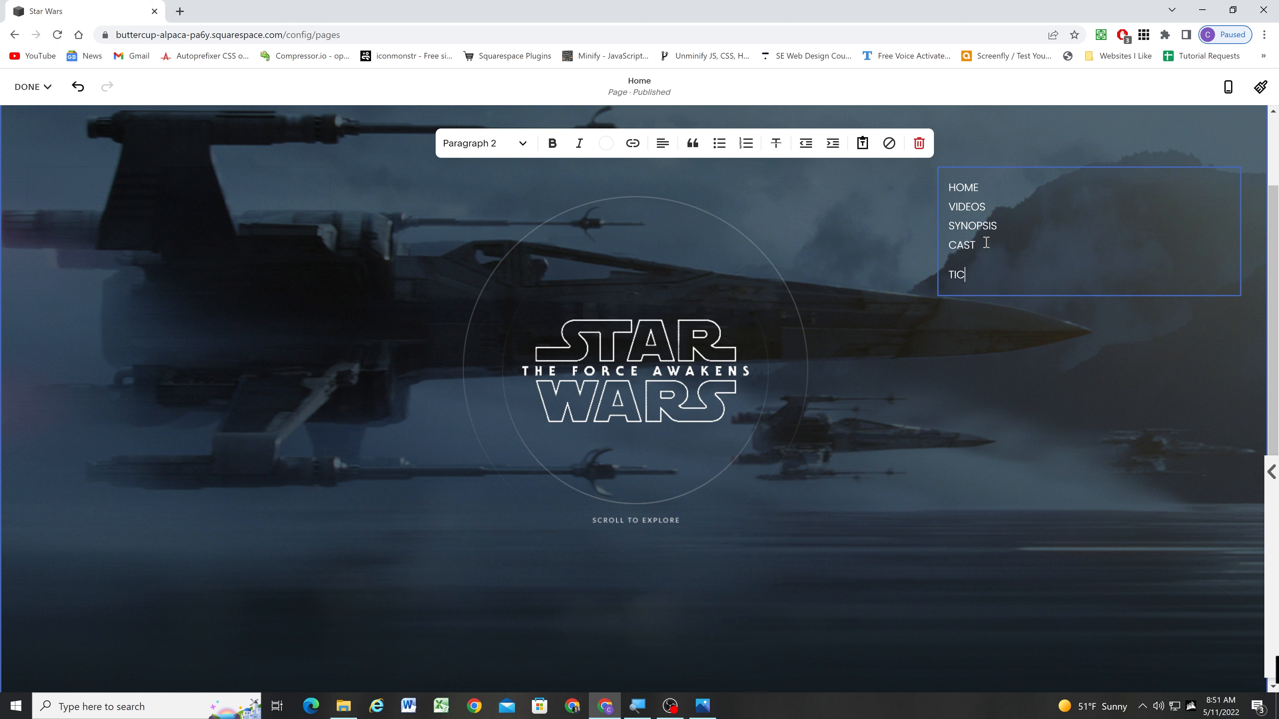
Split the navigation lines VIDEOS, SYNOPSIS and CAST into separate paragraphs so all five menu items are evenly spaced.
click(950, 245)
key(Return)
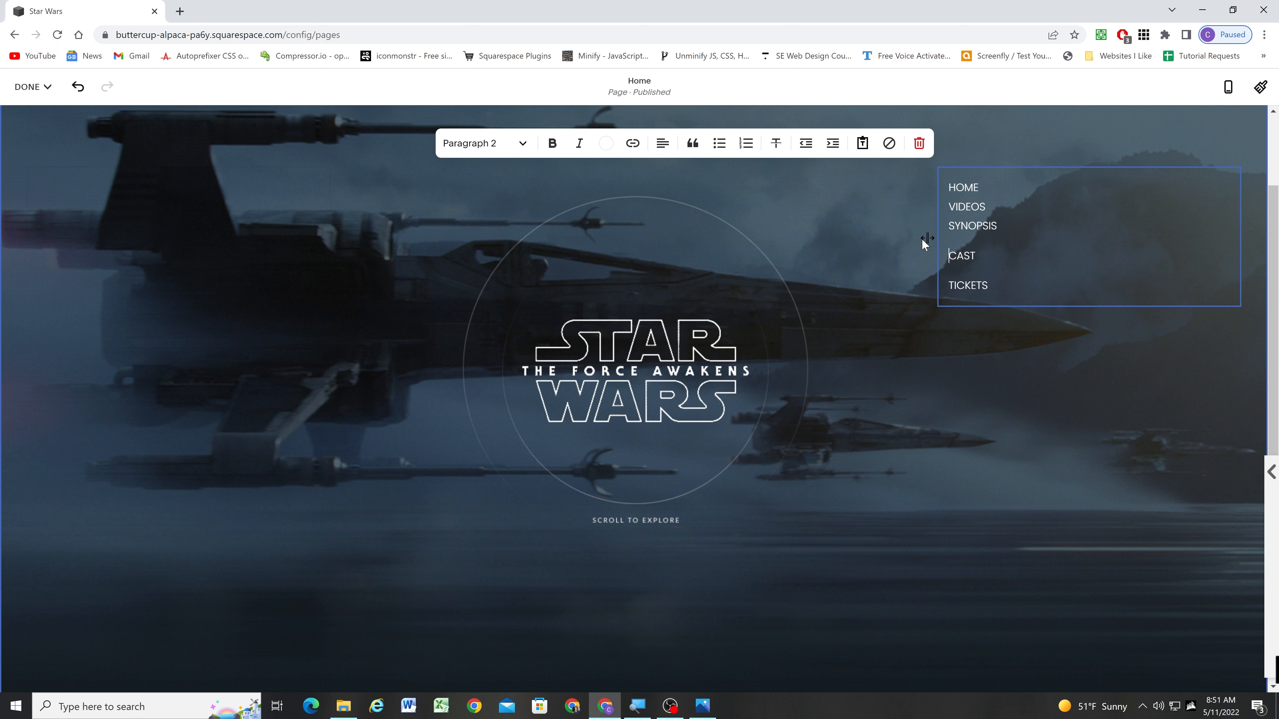
key(Return)
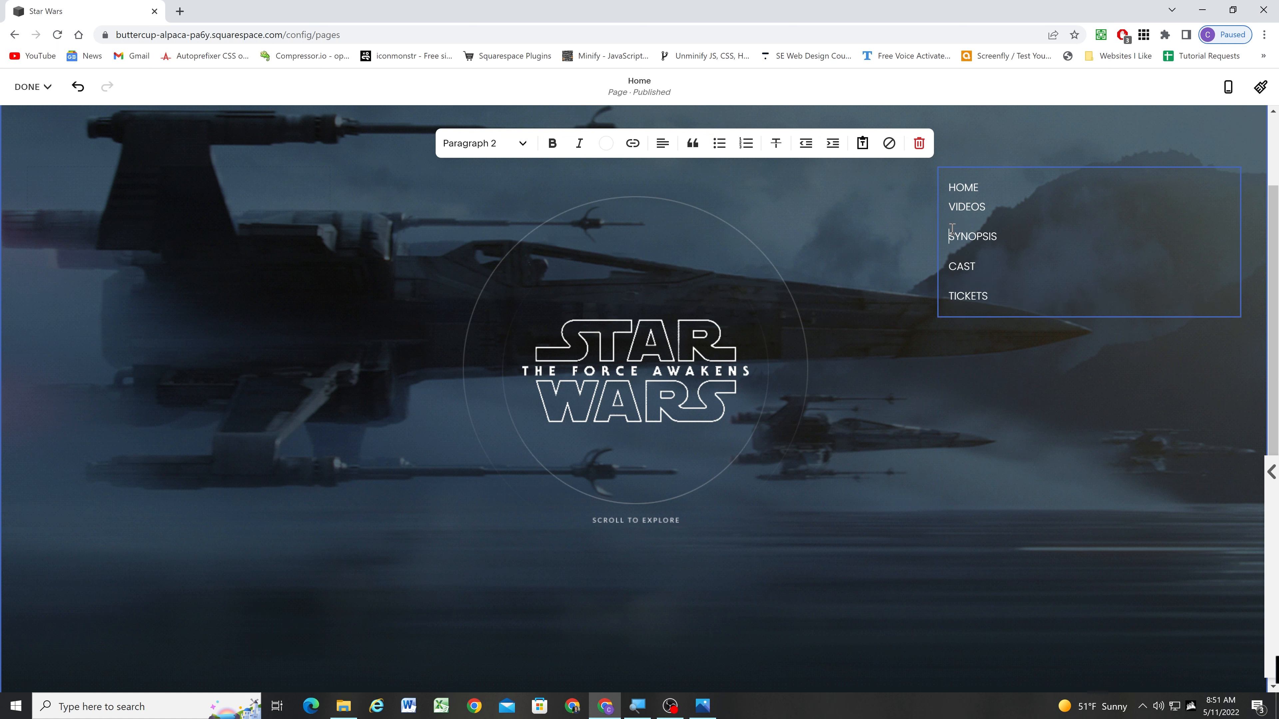
click(877, 337)
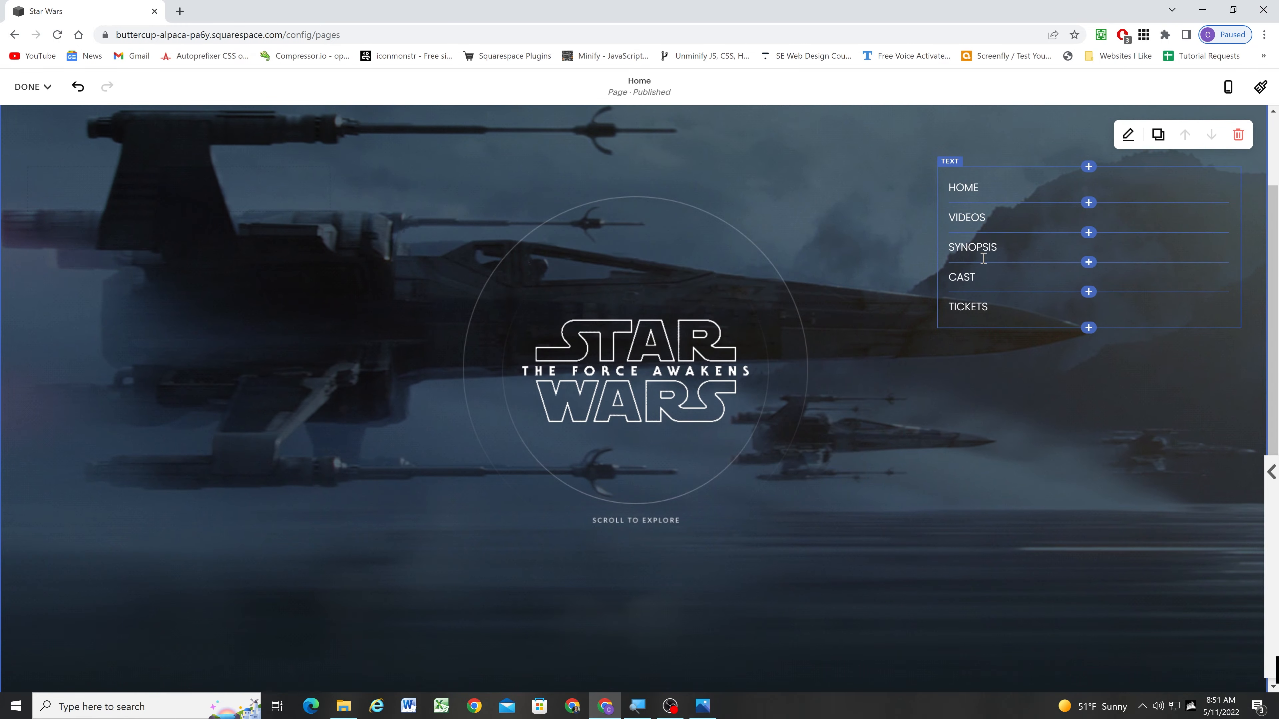
Right-align all five navigation lines in the text block beside the hero logo.
click(983, 258)
key(ctrl+a)
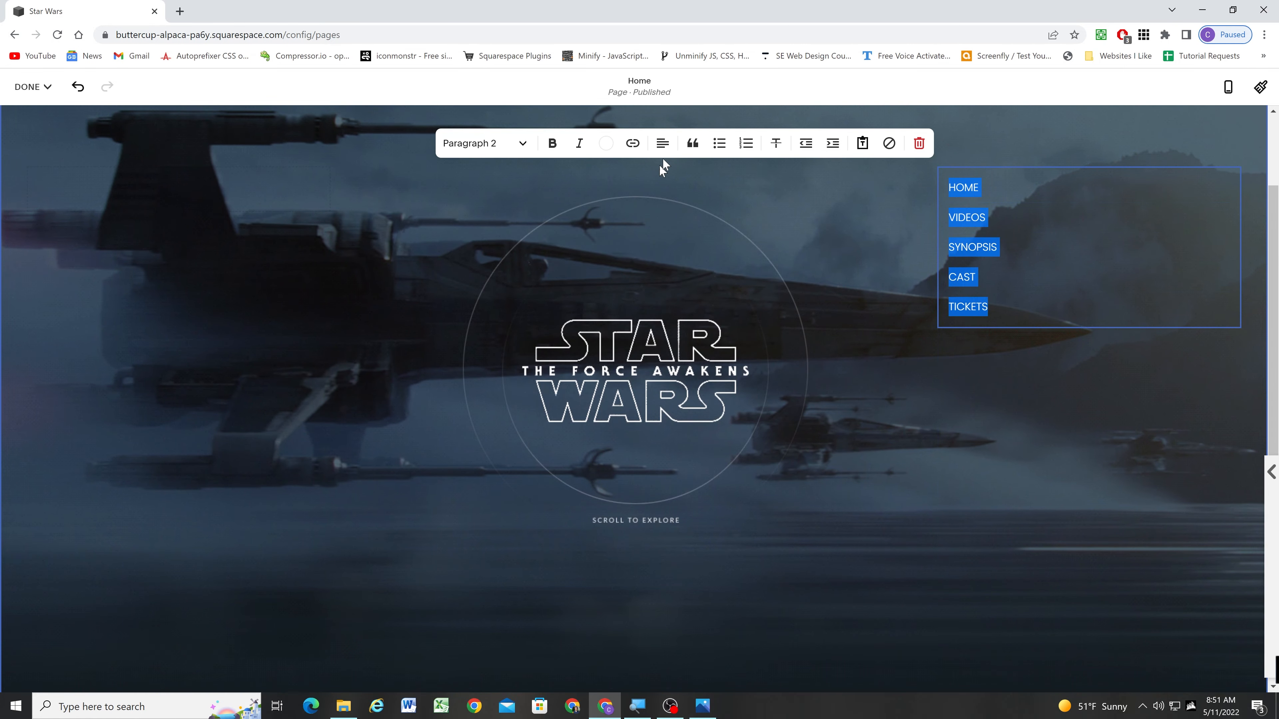
click(663, 143)
click(689, 178)
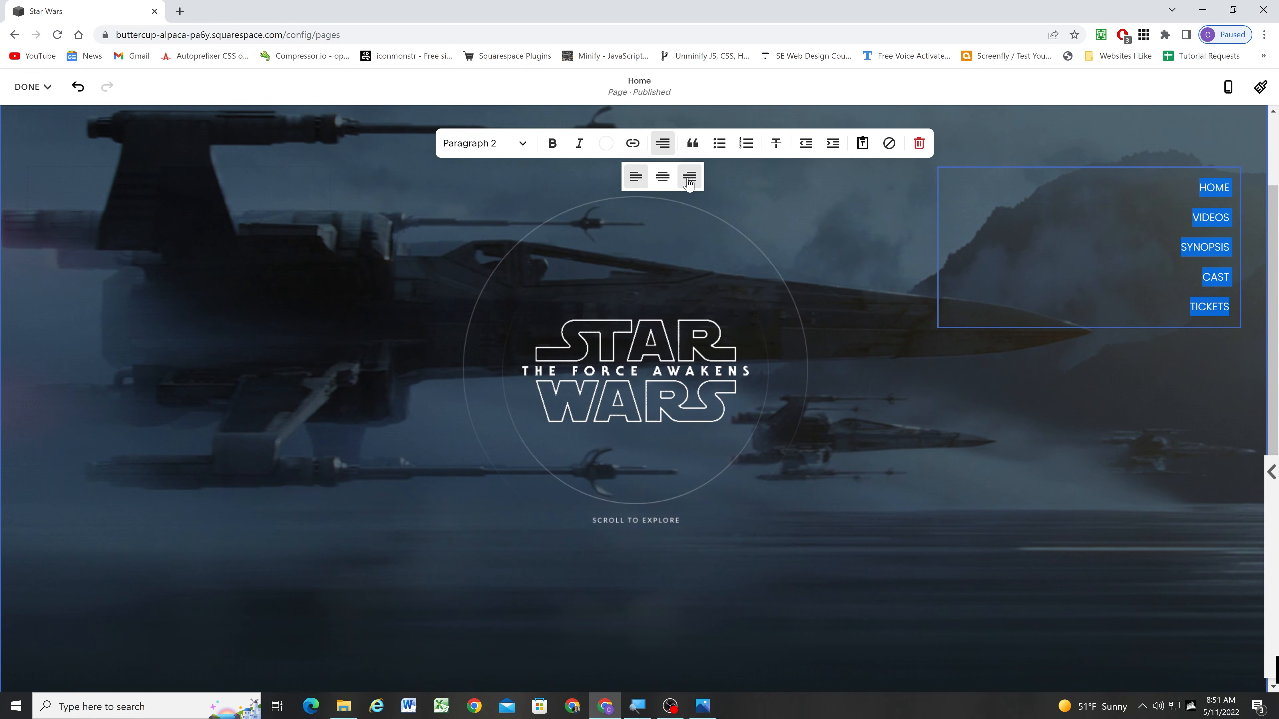
click(879, 357)
scroll(1158, 309, up, 1)
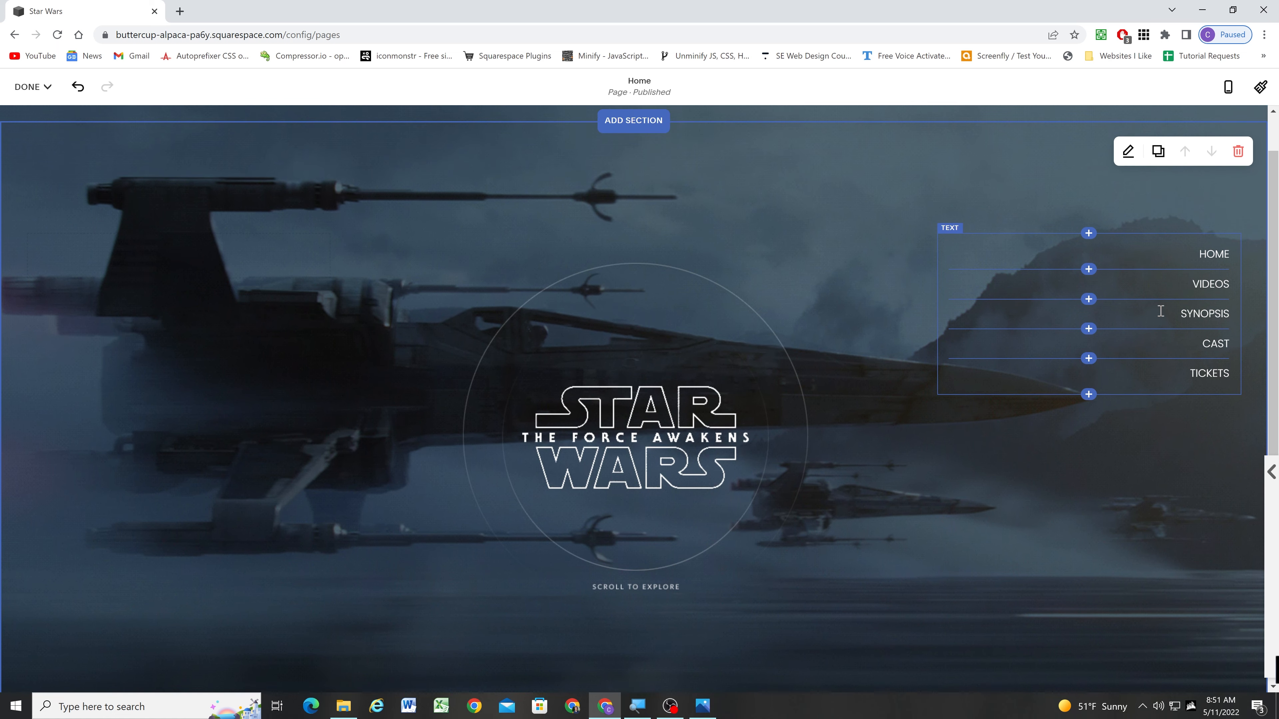
Switch to the mockup in Photos, examine the hero navigation text and the sections below it, and return to the browser.
click(1167, 265)
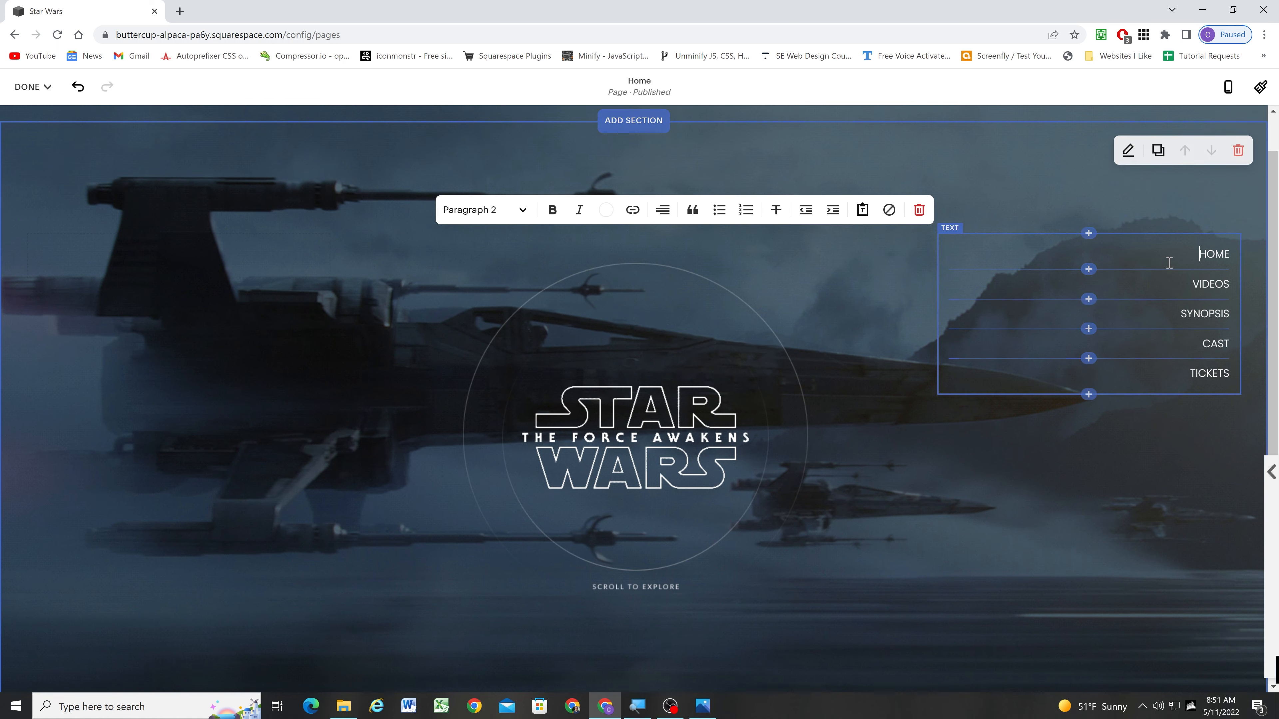
click(703, 705)
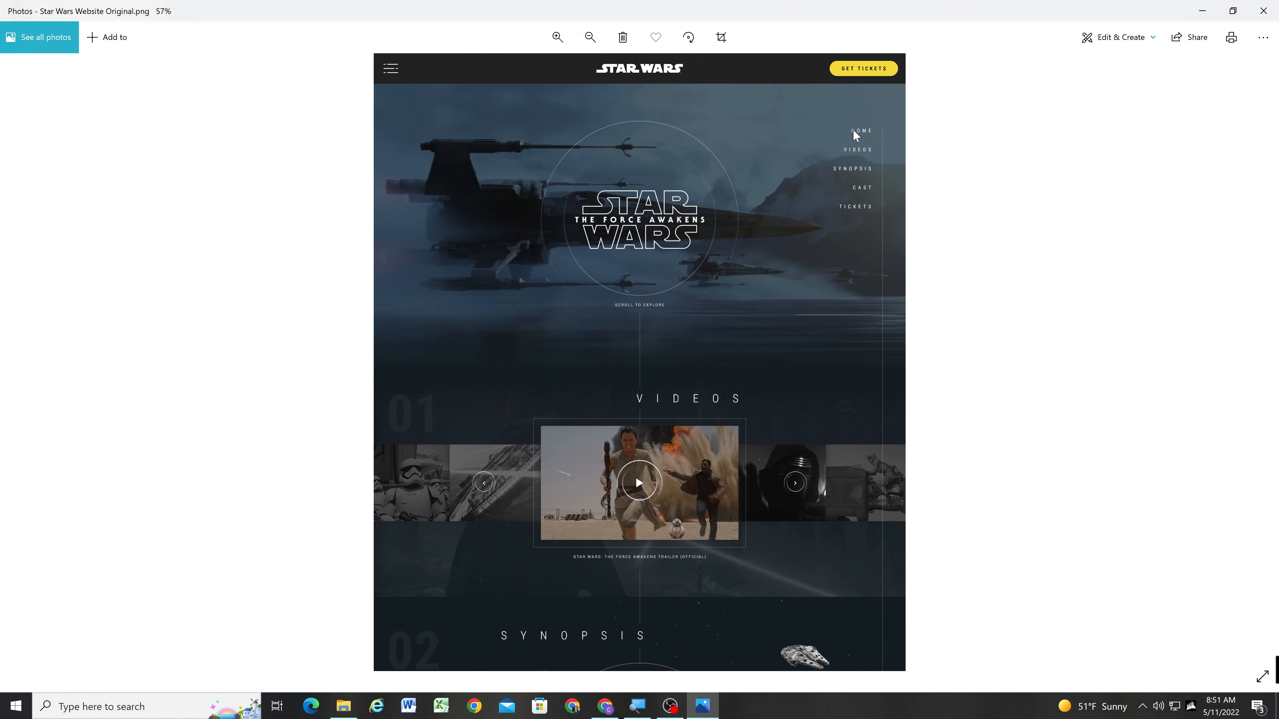
scroll(835, 172, down, 4)
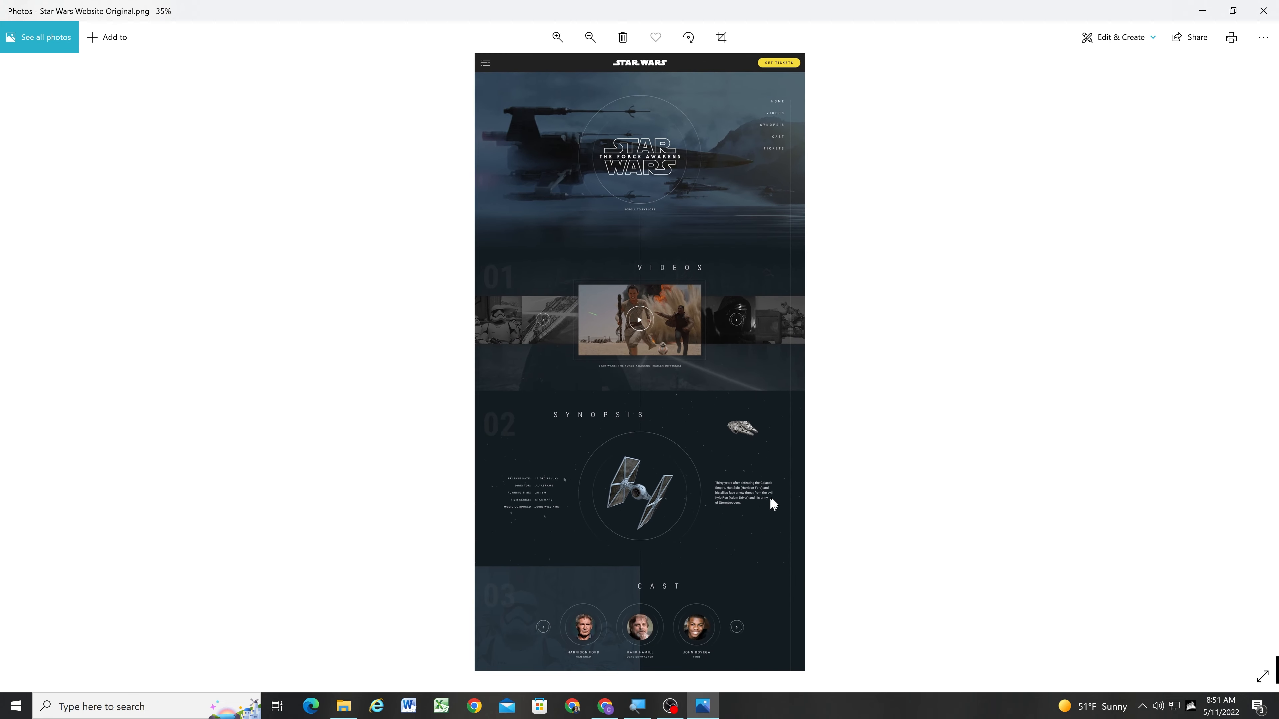
scroll(772, 501, up, 3)
scroll(781, 454, down, 3)
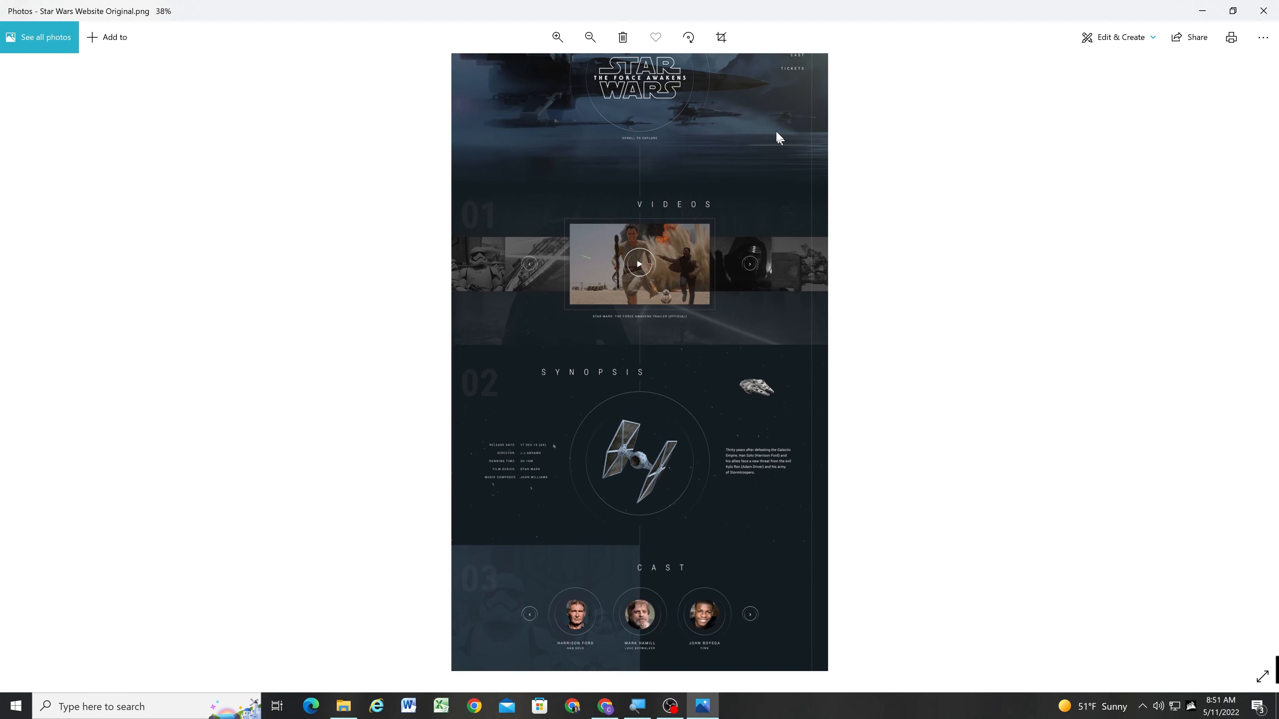
scroll(778, 137, up, 4)
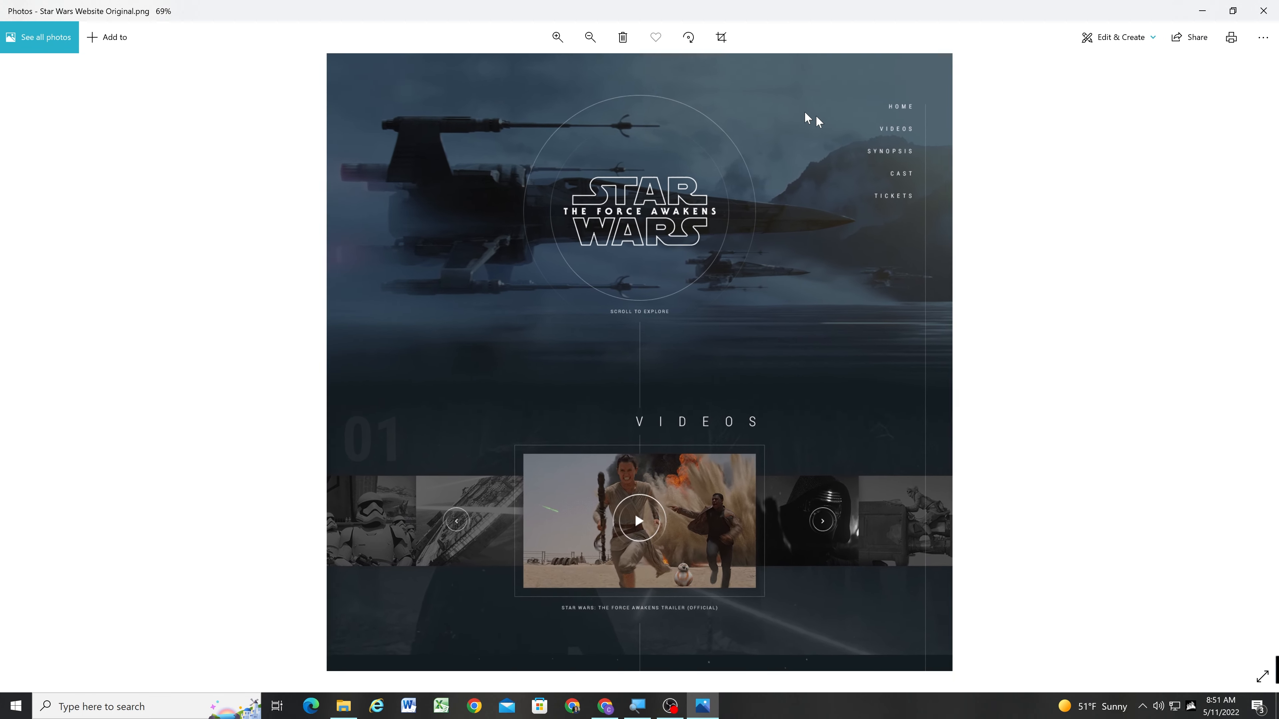
scroll(862, 298, down, 2)
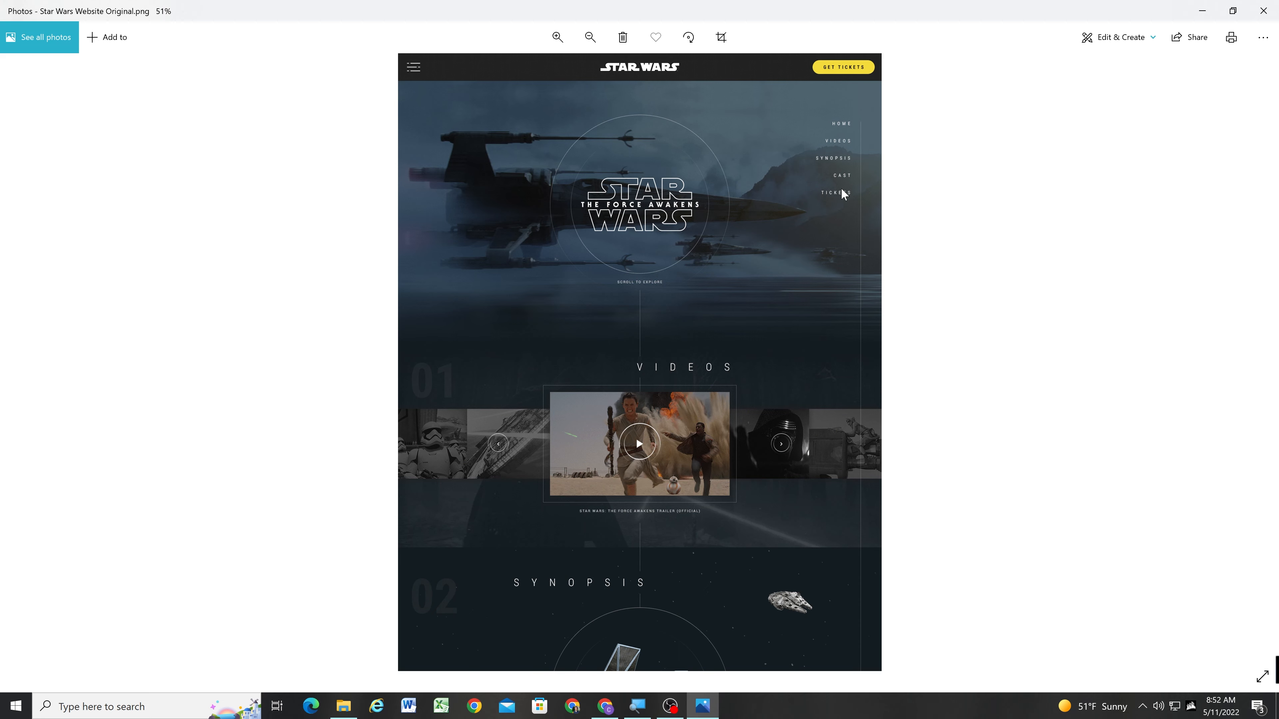
drag(822, 317, 819, 142)
drag(802, 366, 817, 142)
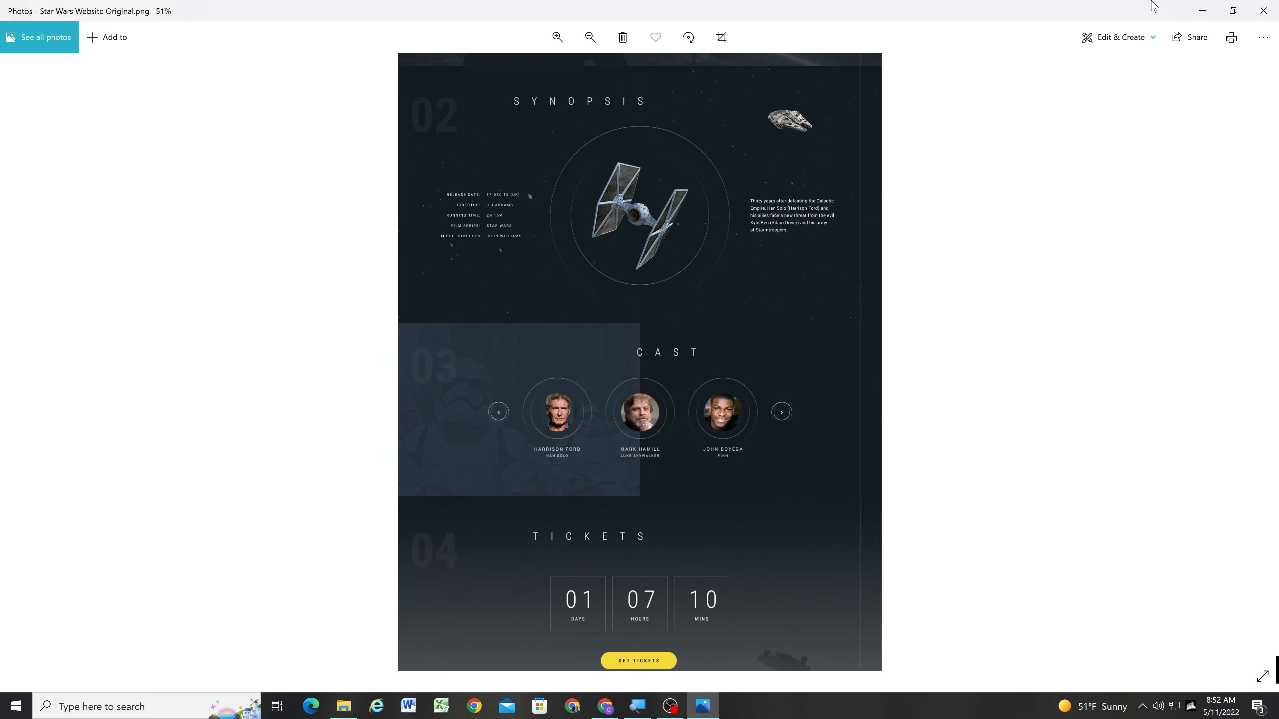
click(1202, 11)
Change the text style of all five navigation lines to Paragraph 1.
drag(1140, 257, 1230, 376)
click(484, 209)
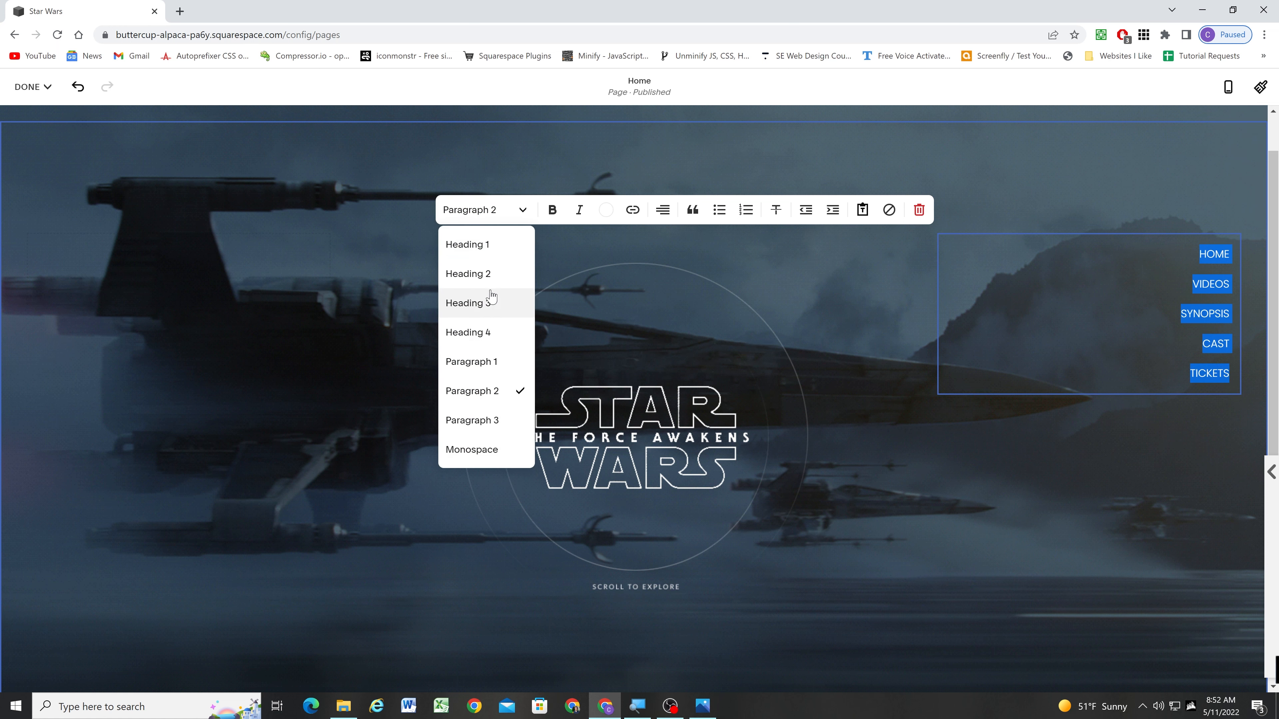
click(494, 362)
click(385, 338)
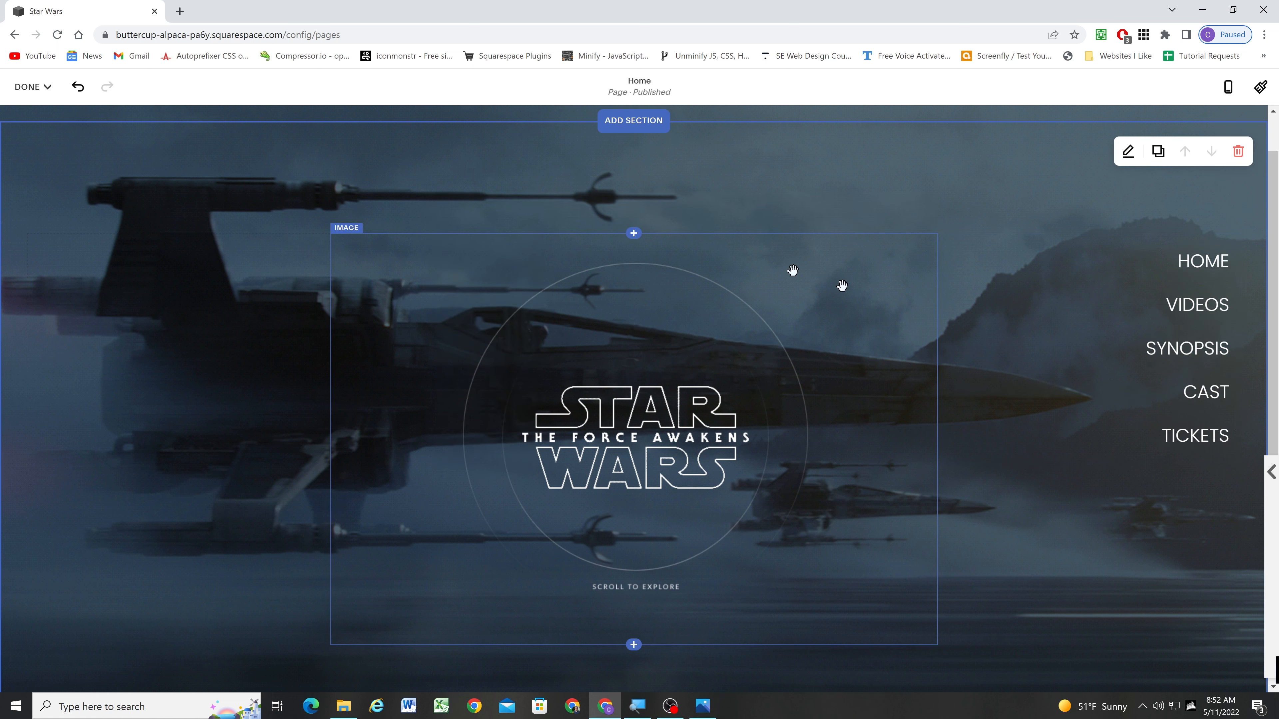
Add a blank section directly below the hero section.
scroll(971, 257, down, 4)
scroll(955, 287, up, 3)
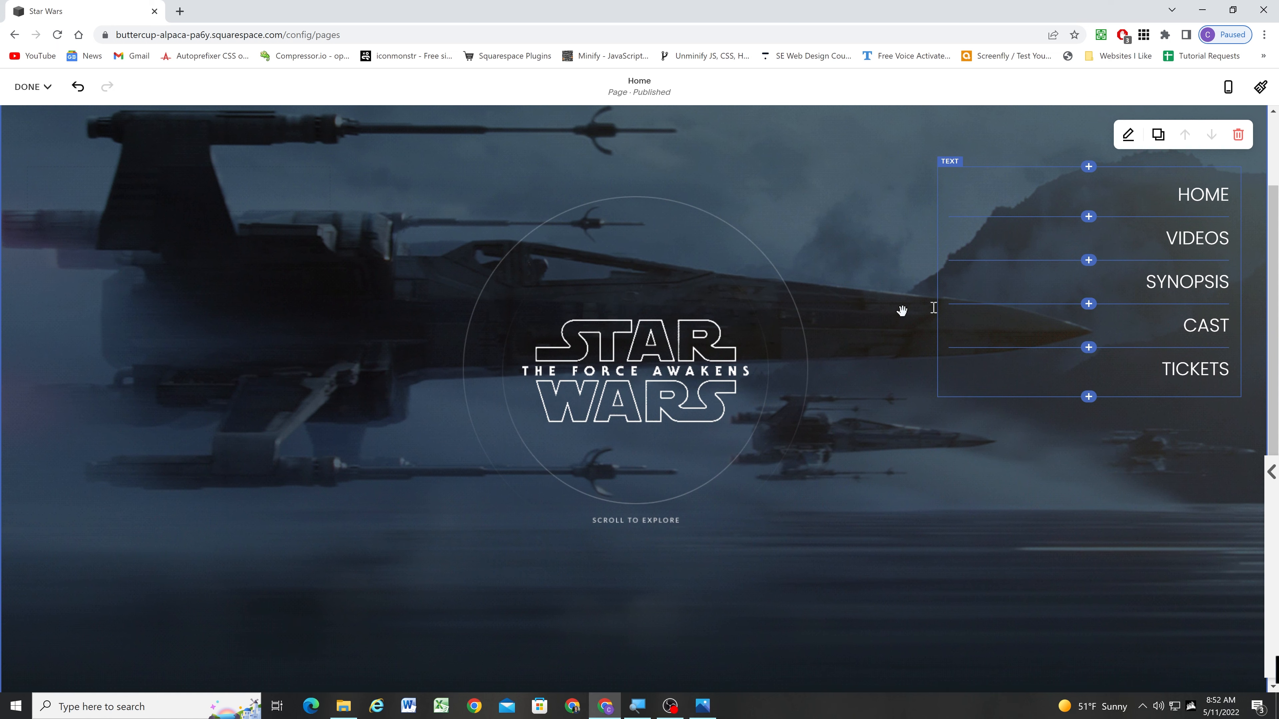
scroll(902, 311, down, 6)
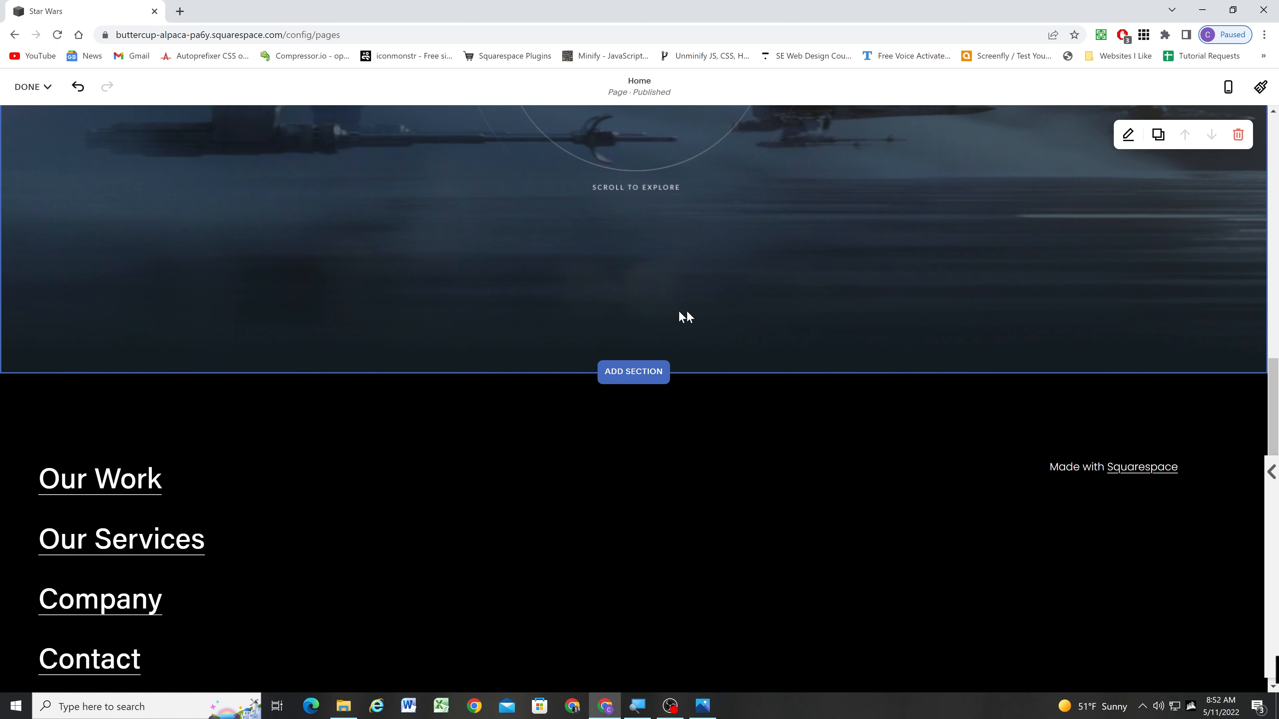
click(628, 375)
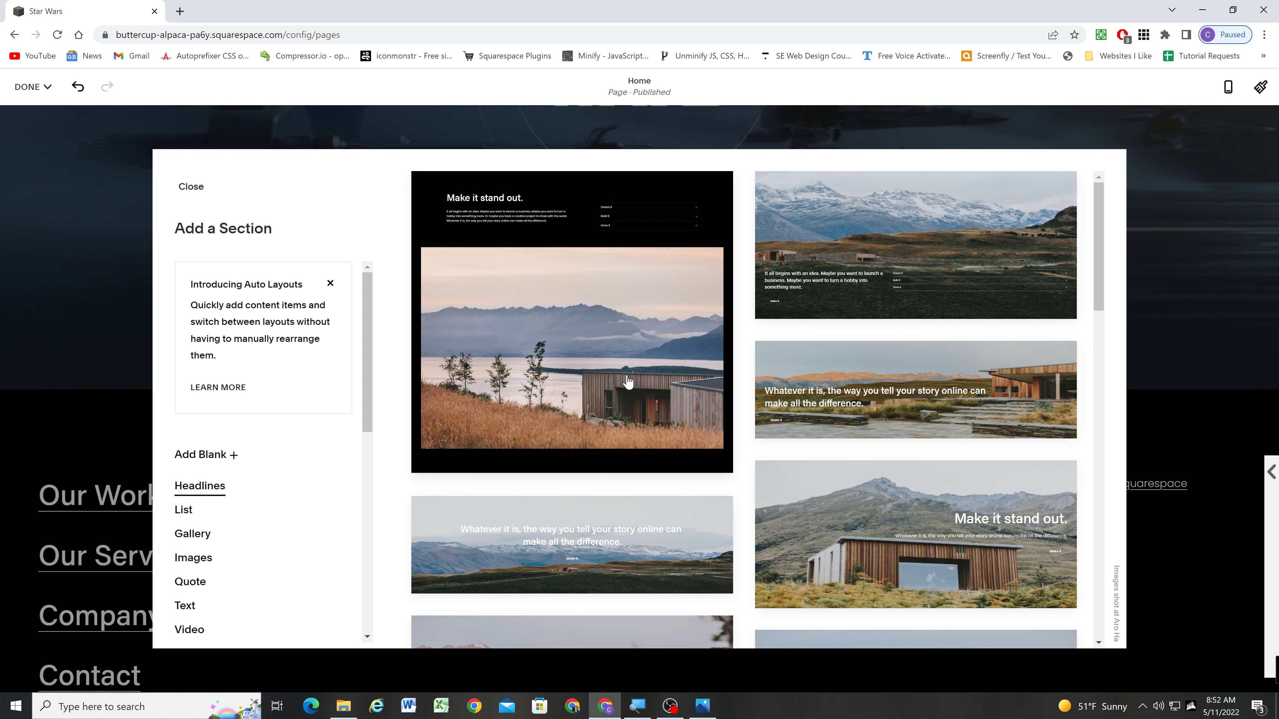
click(203, 455)
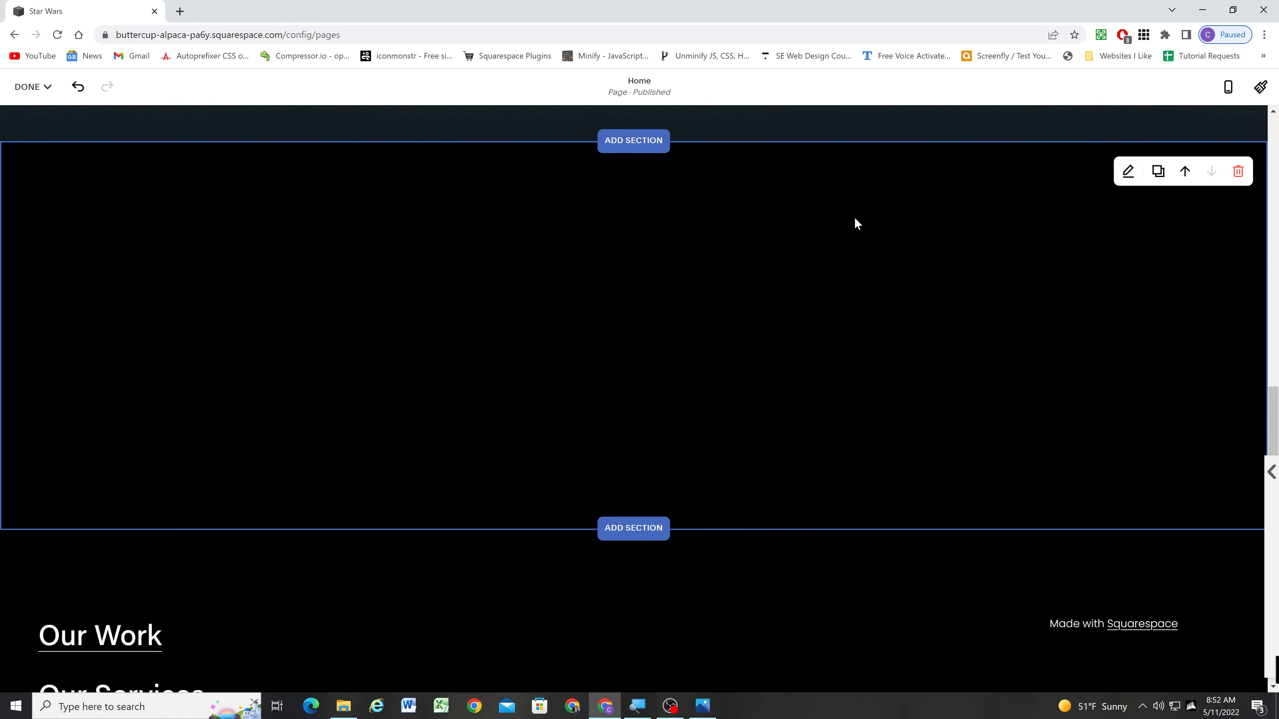
Switch to the mockup in Photos and examine the layout of the VIDEOS section below the hero.
scroll(881, 312, up, 2)
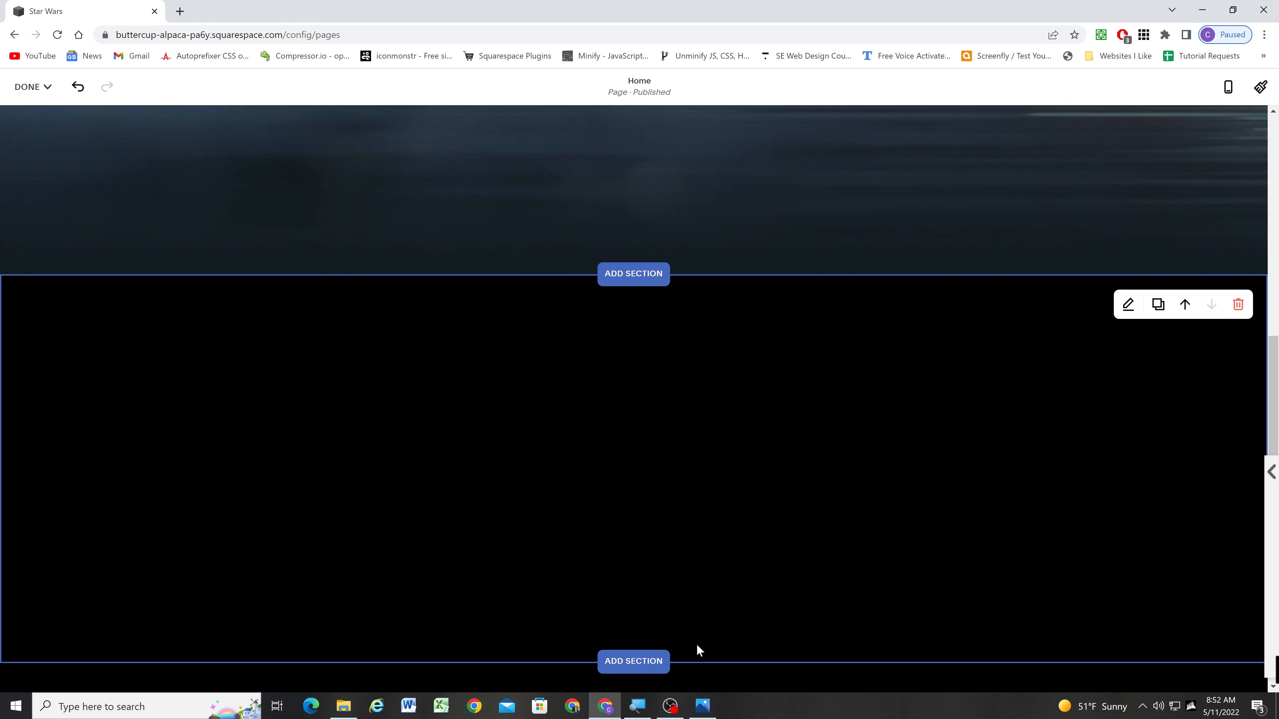
click(702, 706)
scroll(674, 339, up, 1)
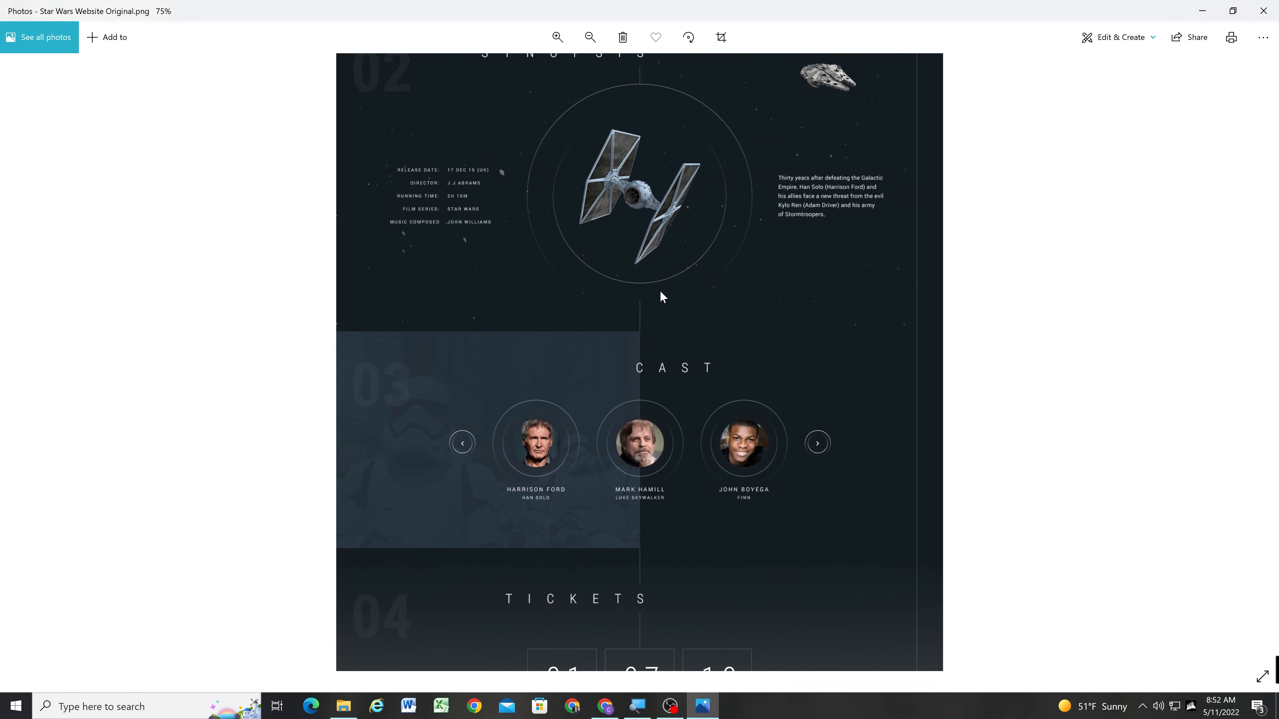
scroll(660, 292, down, 1)
drag(717, 126, 698, 480)
drag(716, 219, 714, 323)
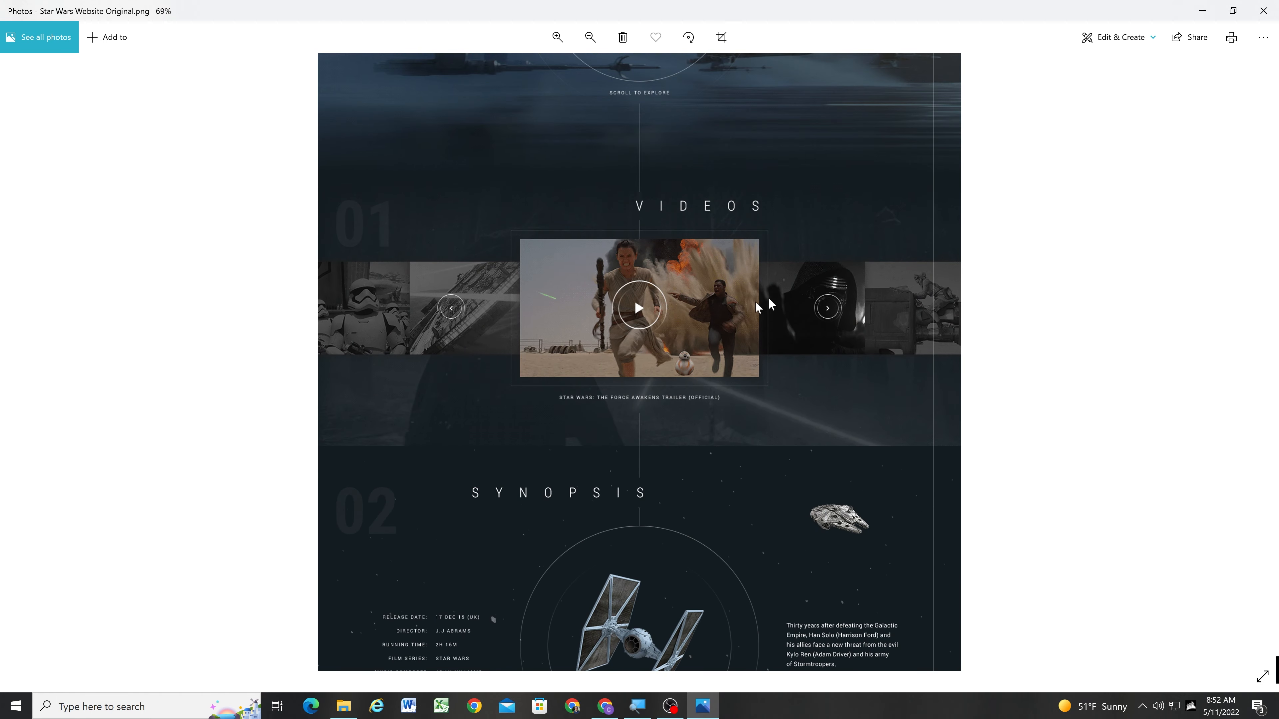
Return to the browser and remove the blank section below the hero.
click(605, 706)
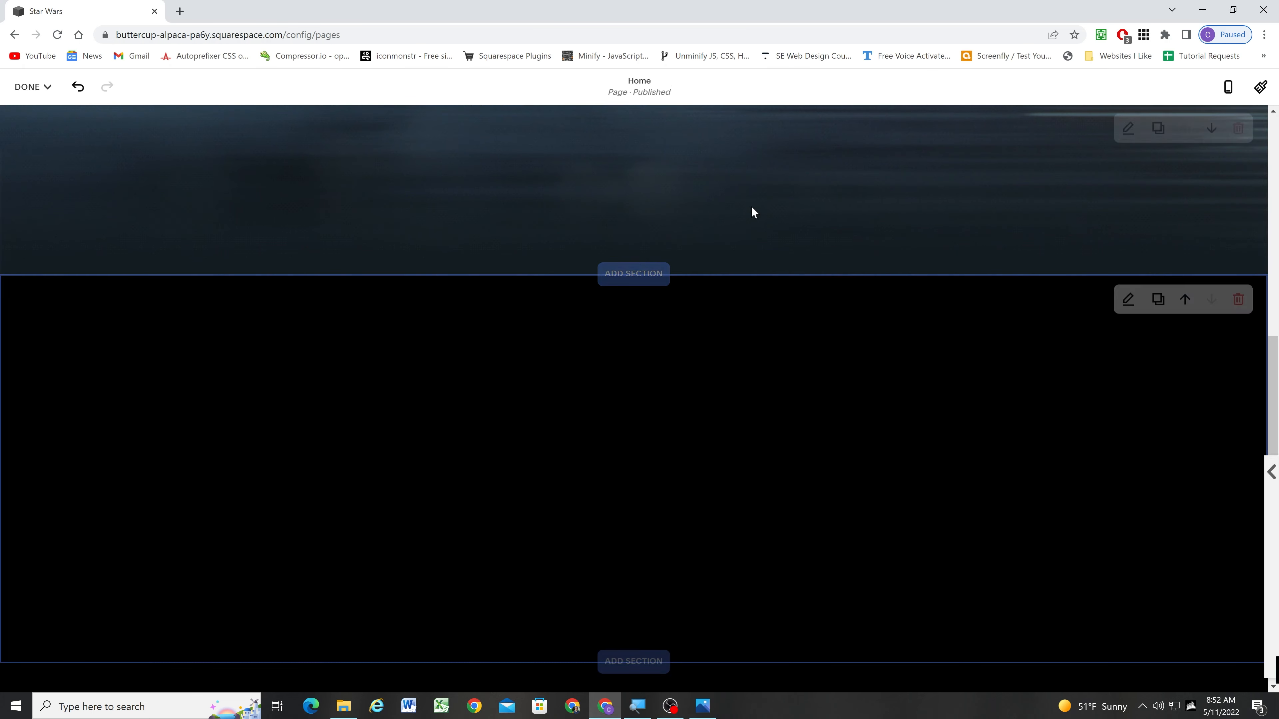
click(1239, 304)
click(707, 411)
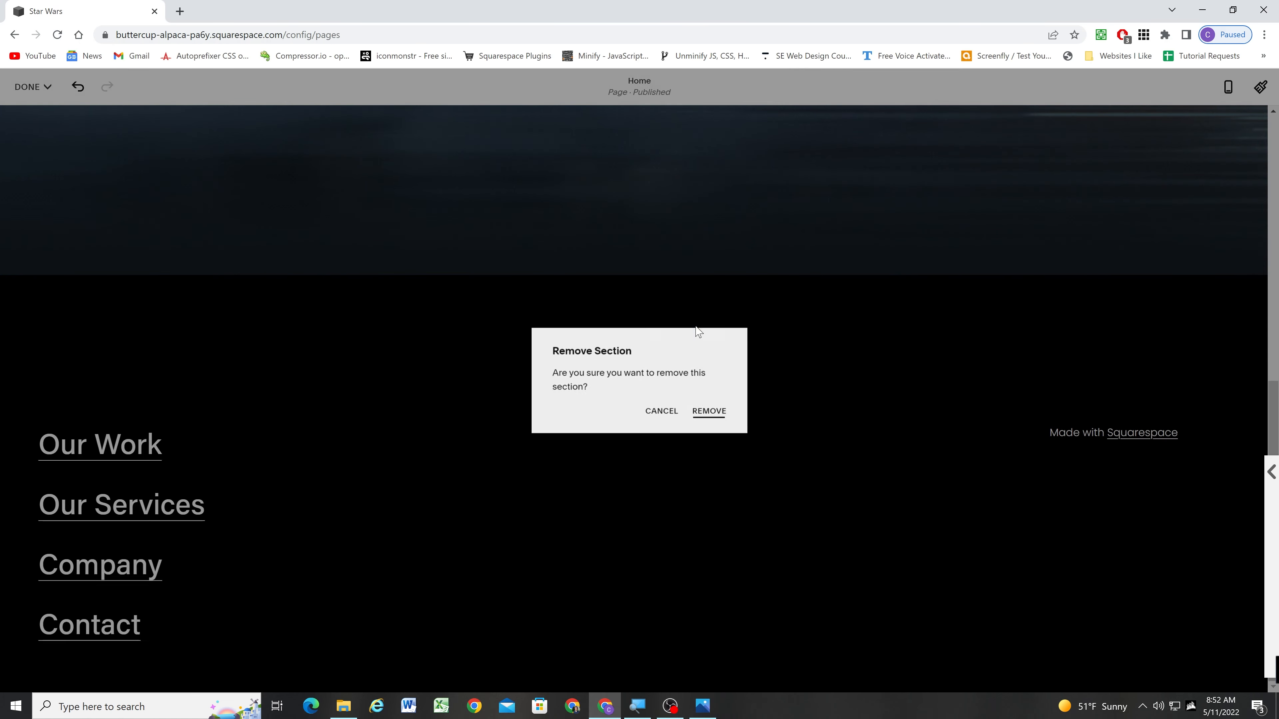
Add a List section below the hero, using the carousel layout of large image cards with a short title under each.
click(645, 339)
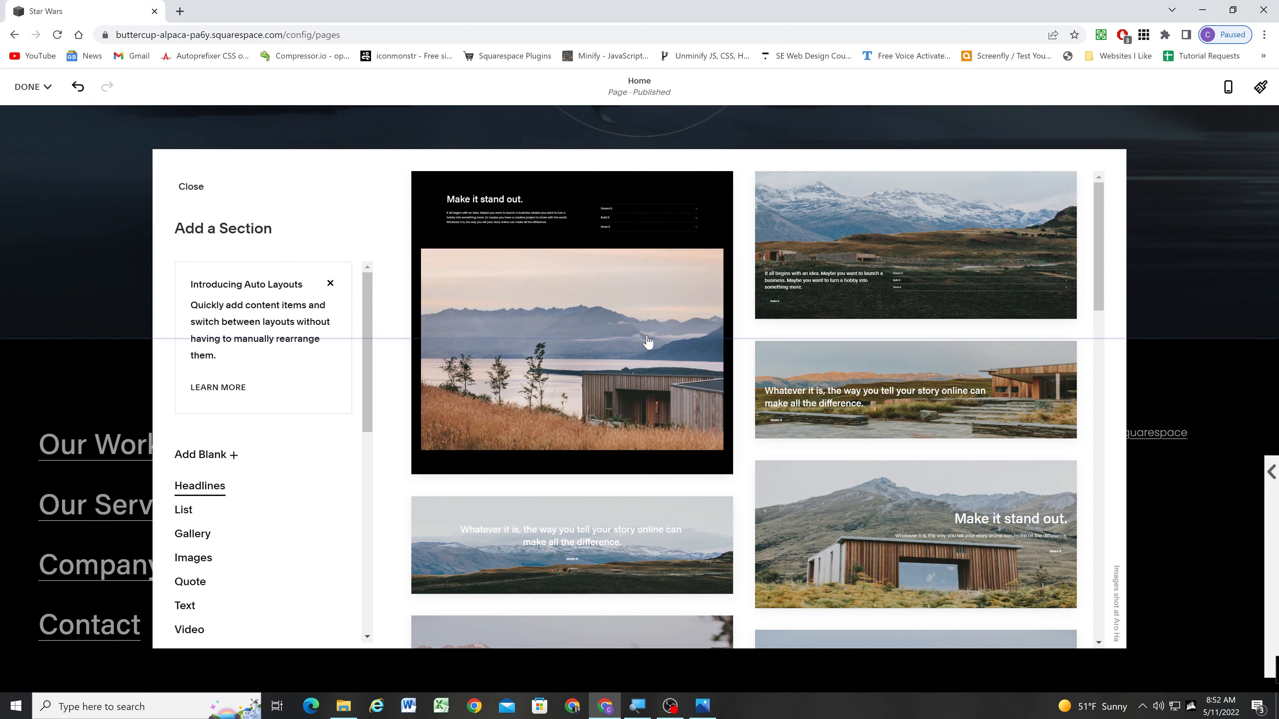
scroll(715, 362, down, 5)
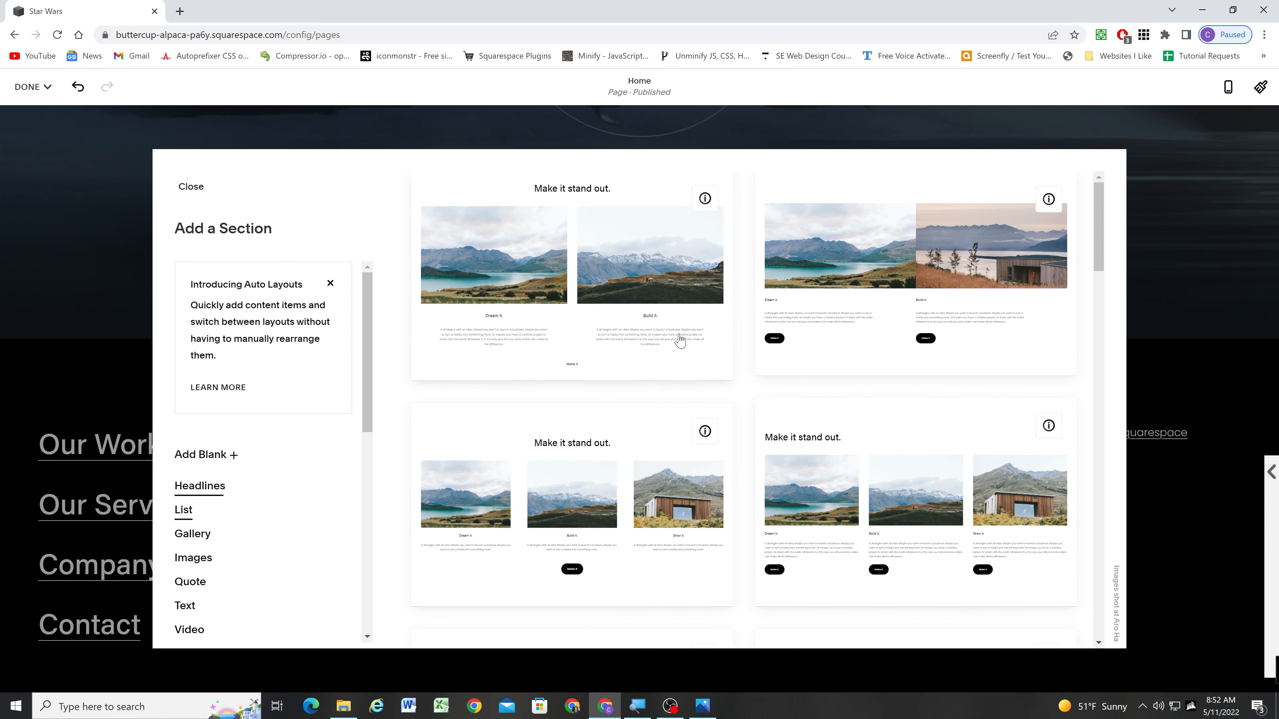
scroll(715, 363, down, 8)
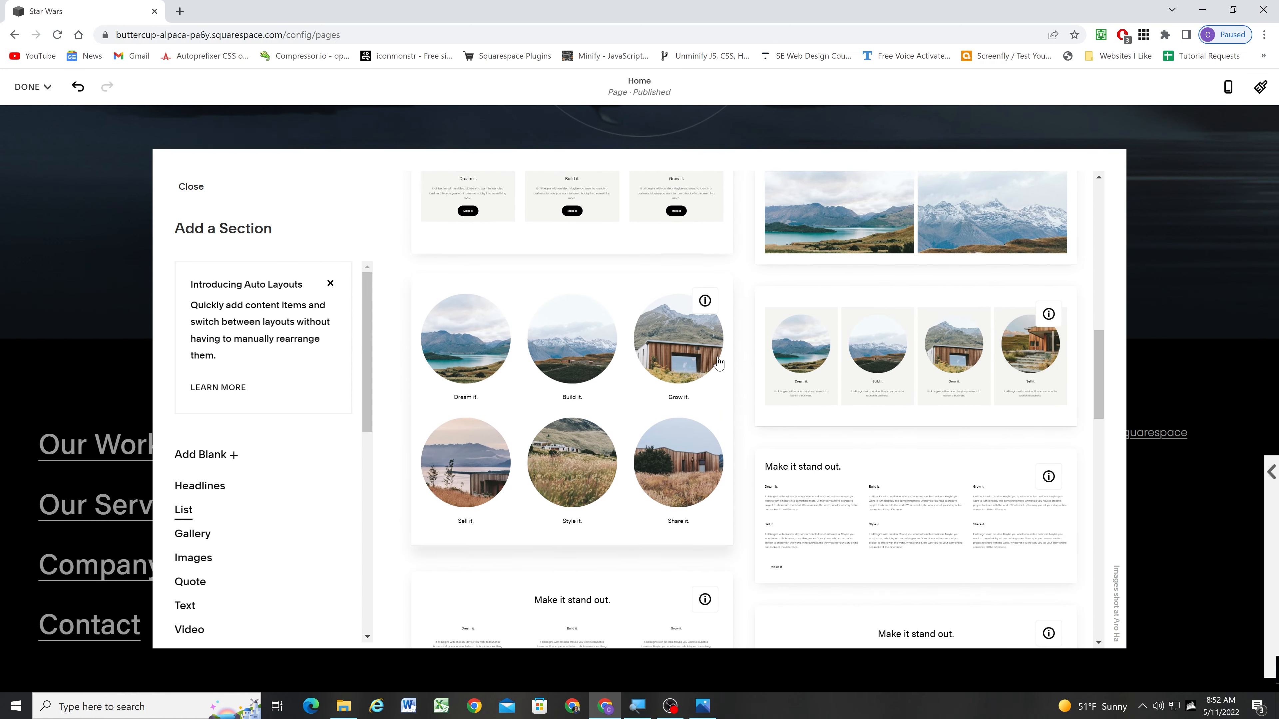
scroll(719, 362, down, 10)
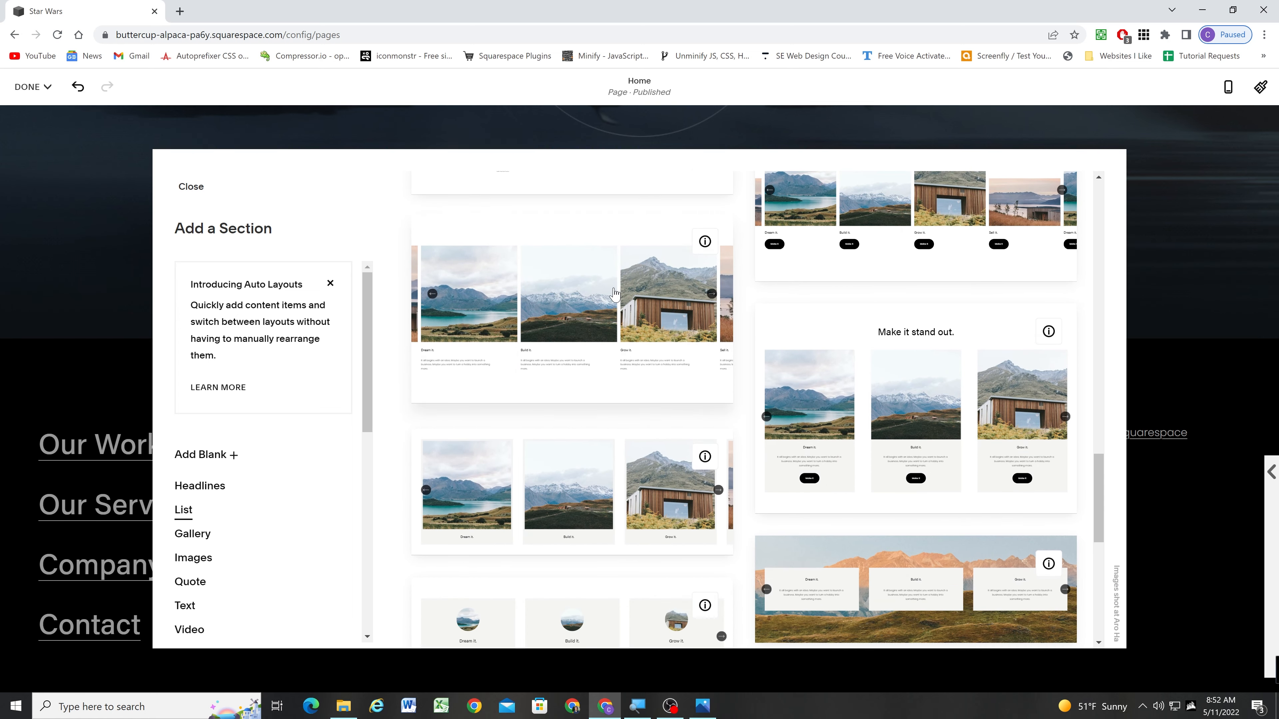
scroll(615, 294, down, 3)
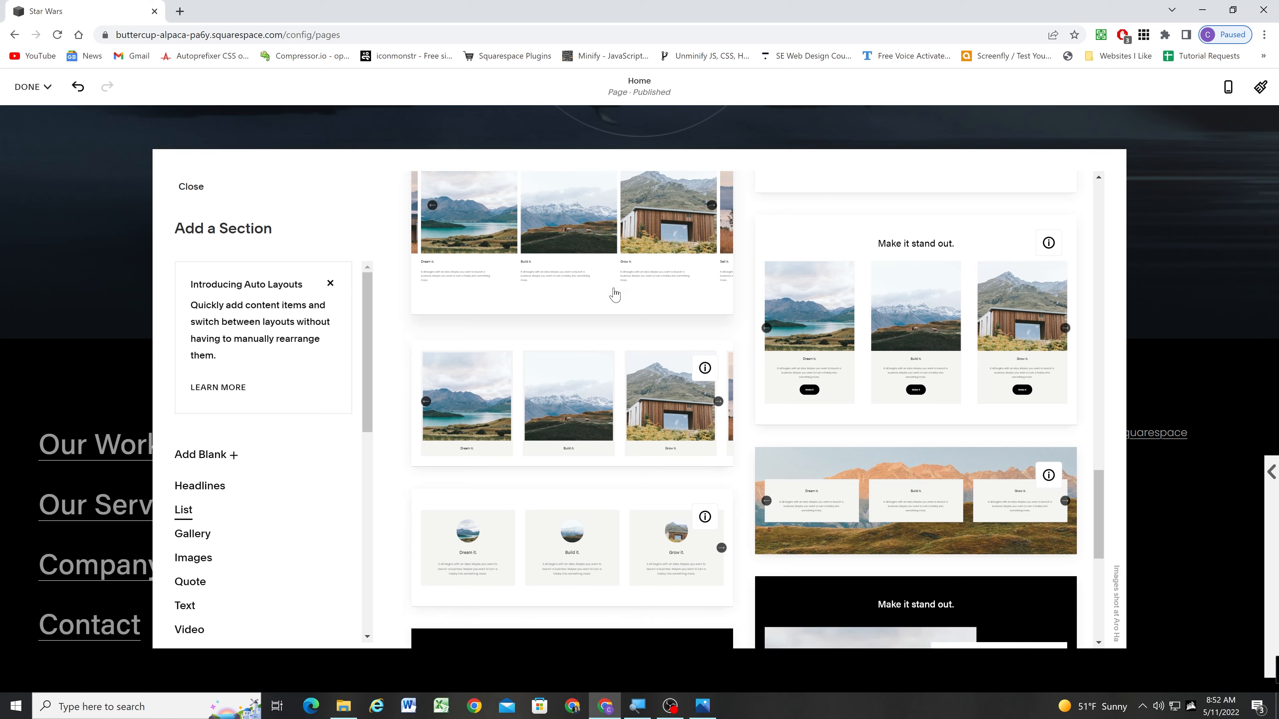
click(615, 353)
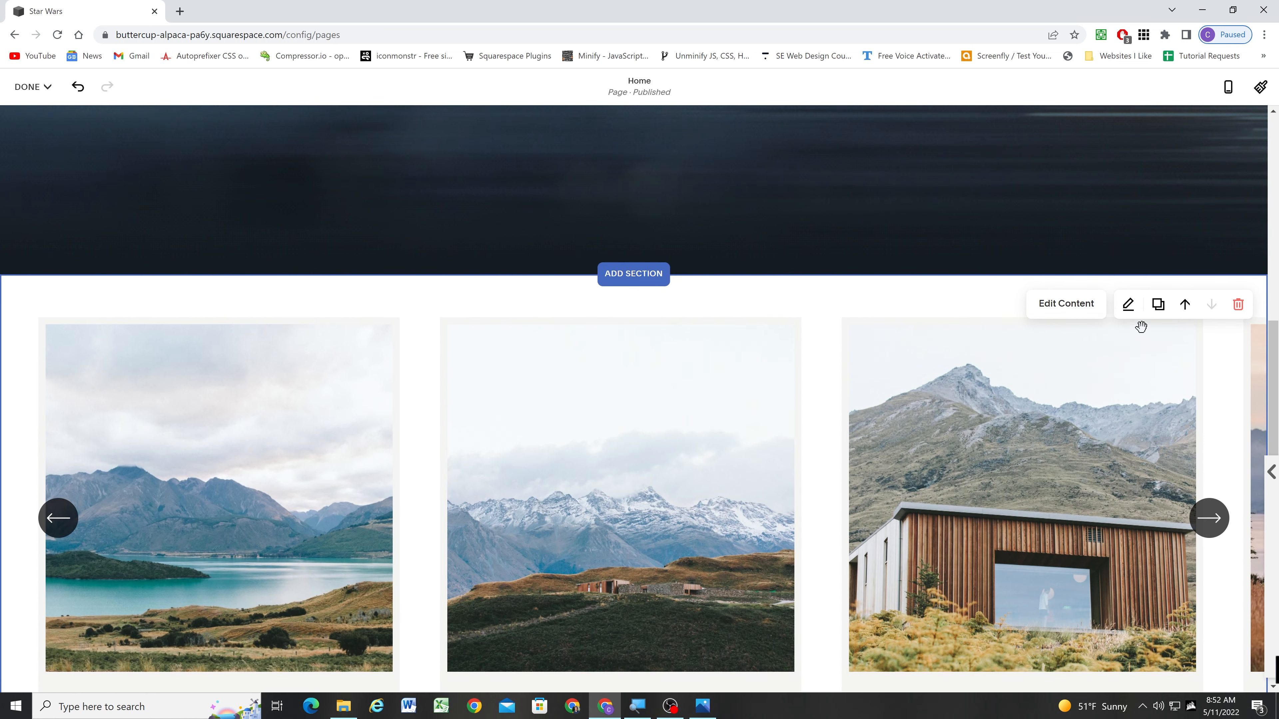
Set the new carousel section's colour theme to Darkest 1.
click(1128, 304)
click(1165, 346)
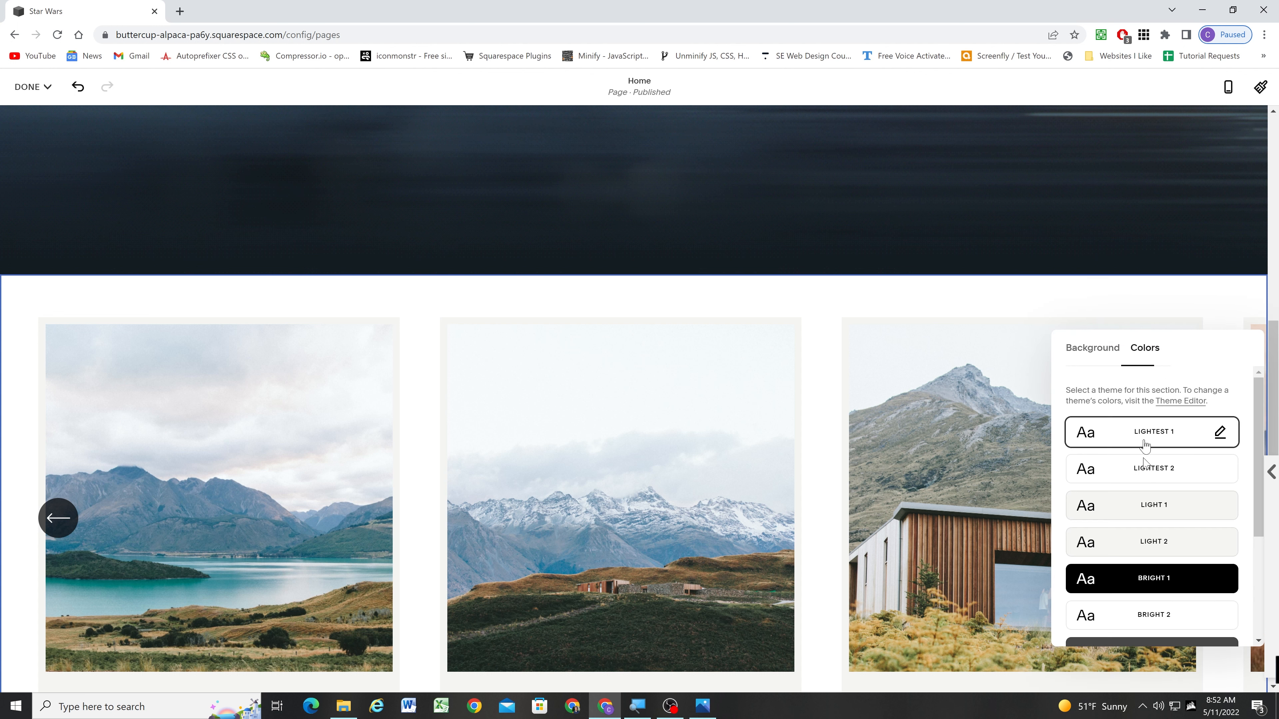
scroll(1144, 438, down, 3)
click(1147, 558)
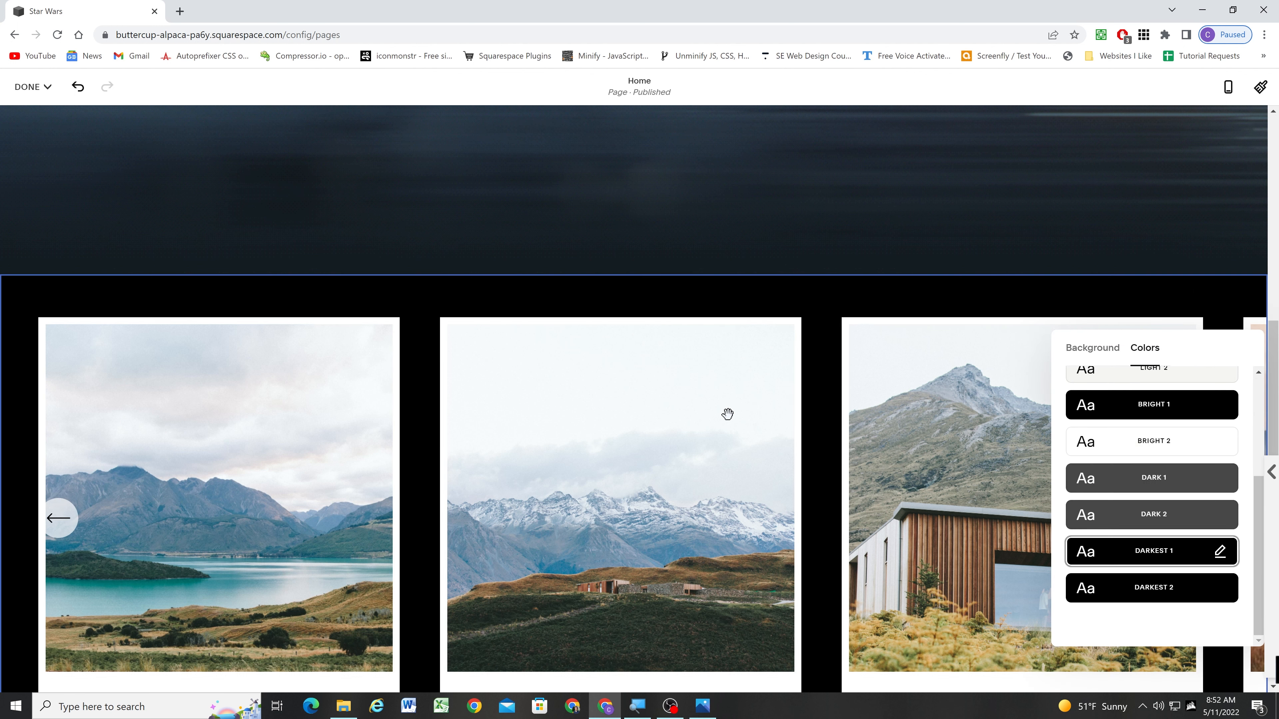
Upload the Second Section BG_number image as the carousel section's background.
scroll(726, 413, down, 3)
click(1104, 278)
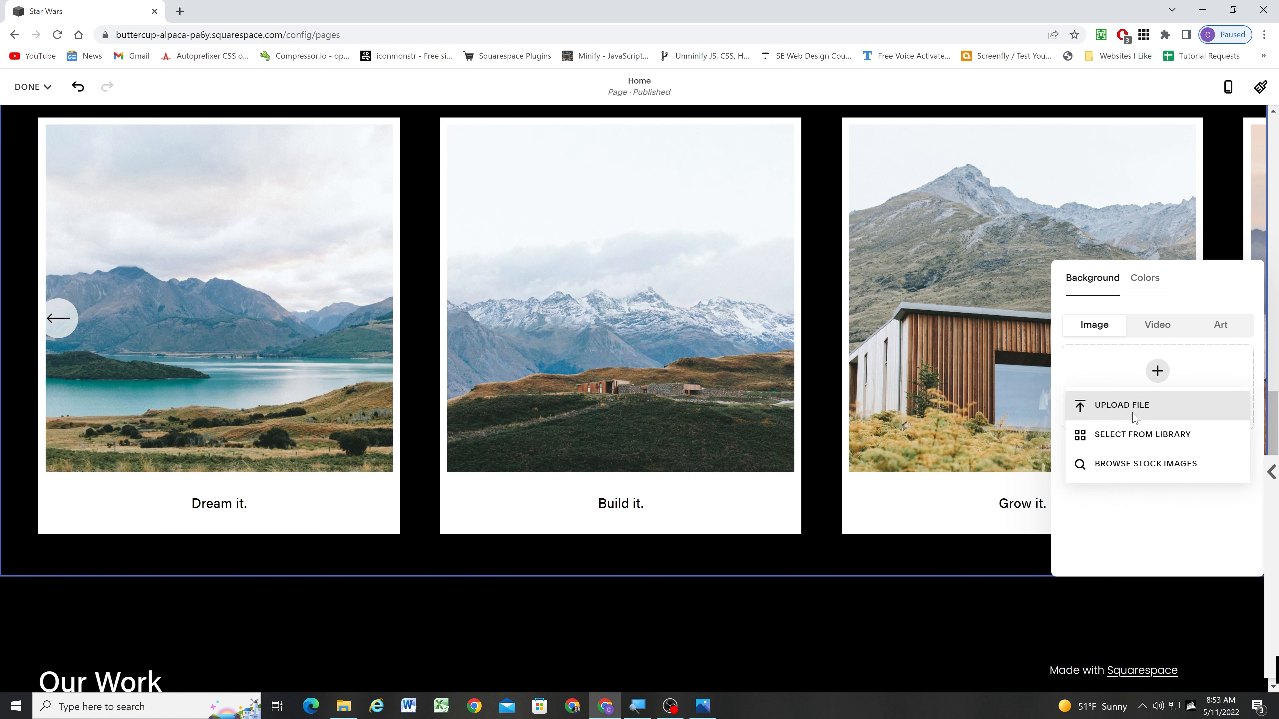
click(1133, 410)
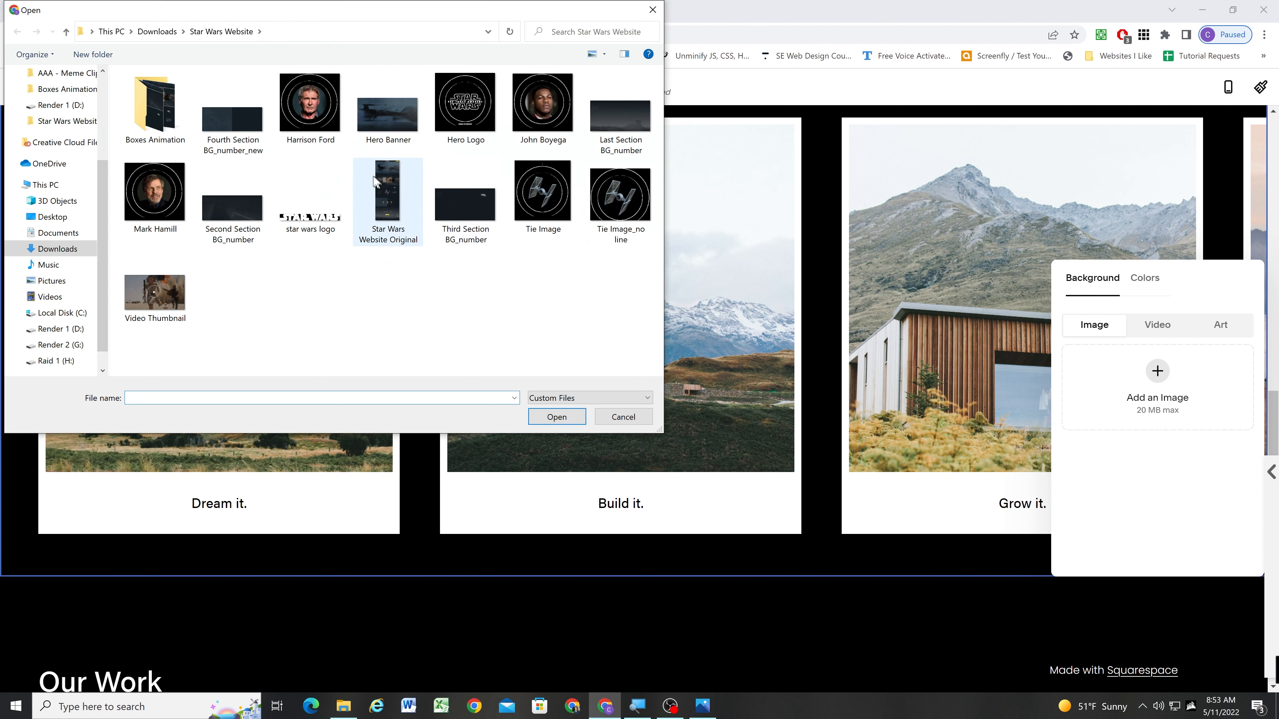
click(241, 230)
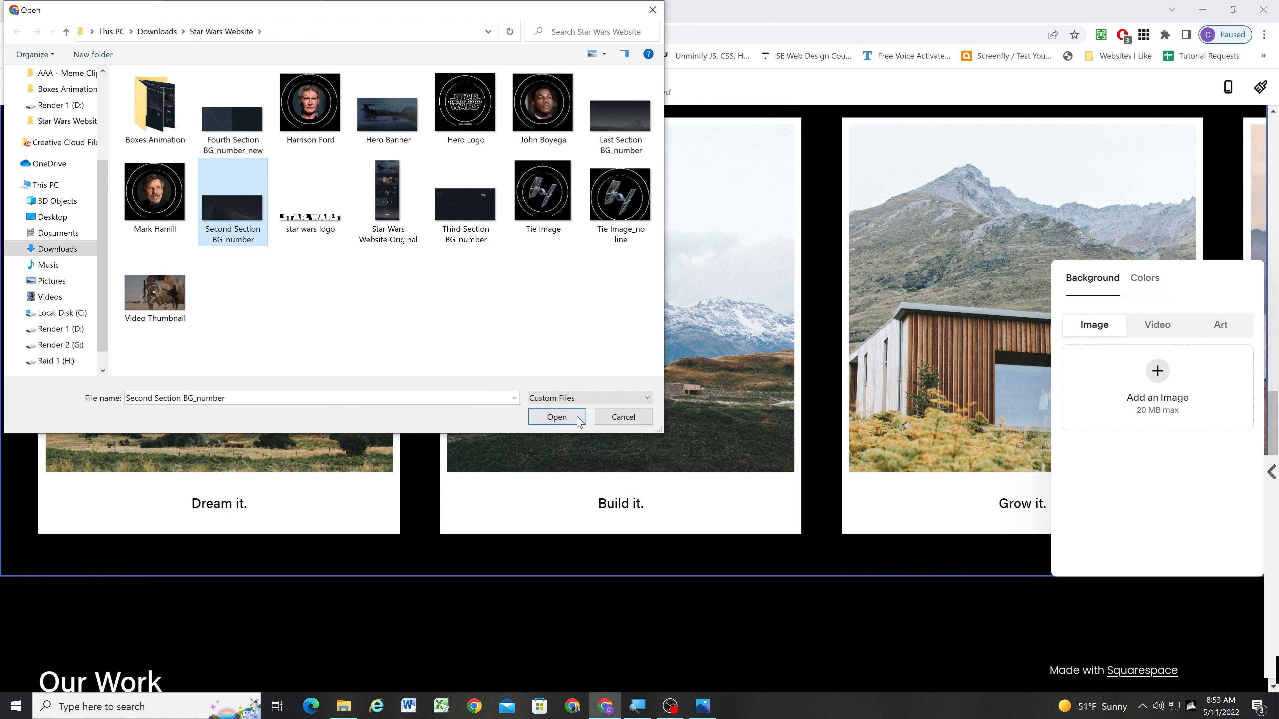
click(557, 417)
scroll(848, 313, up, 3)
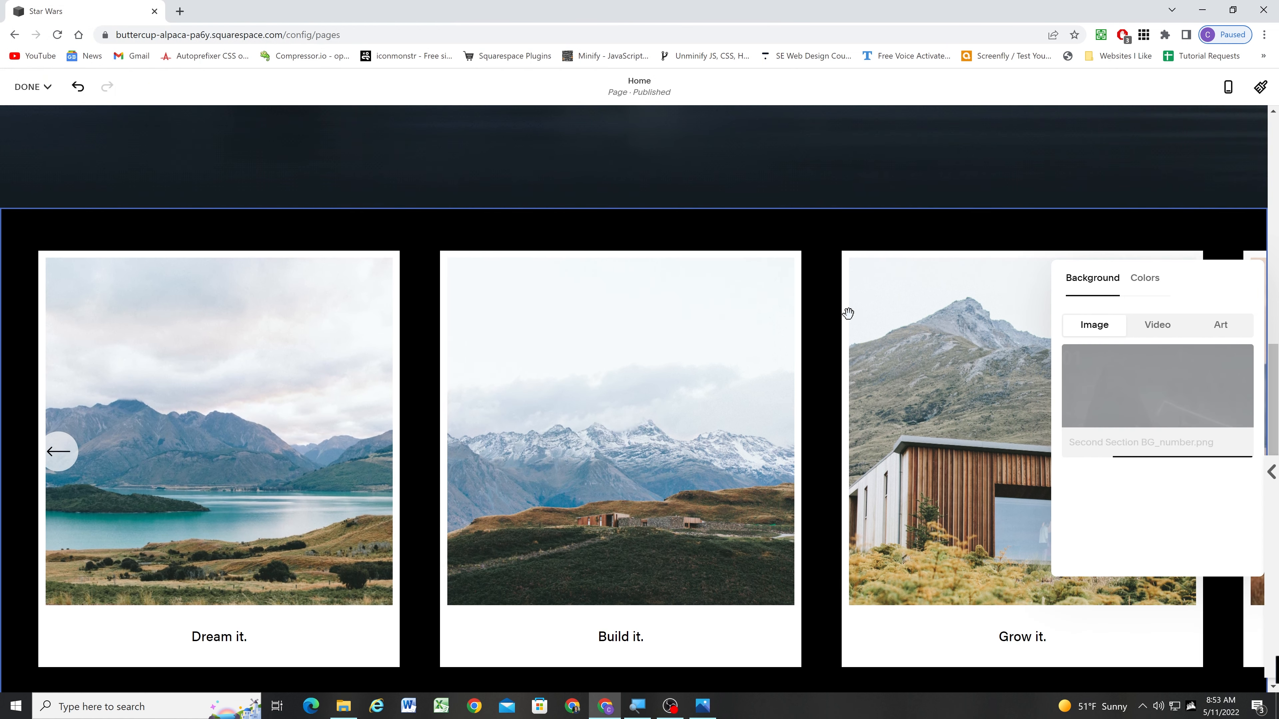
Switch to the mockup in Photos to check the background behind the VIDEOS section, and return to the browser to compare it.
click(703, 706)
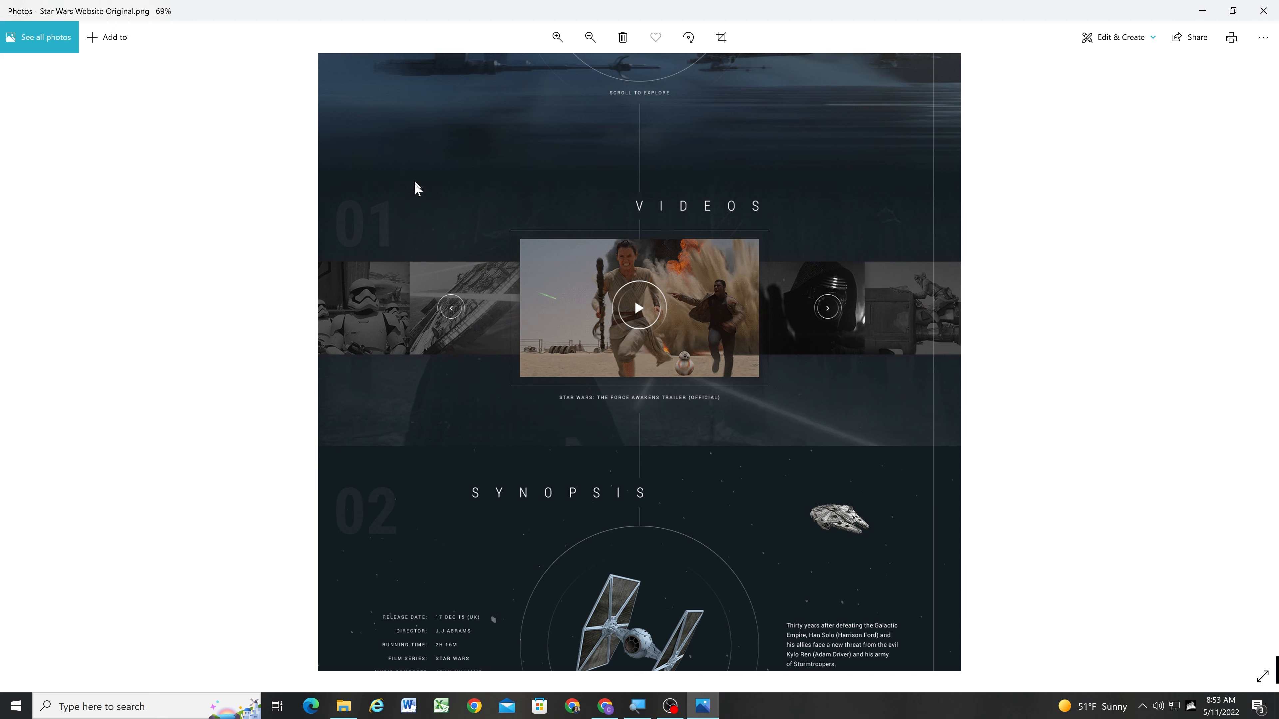
click(605, 706)
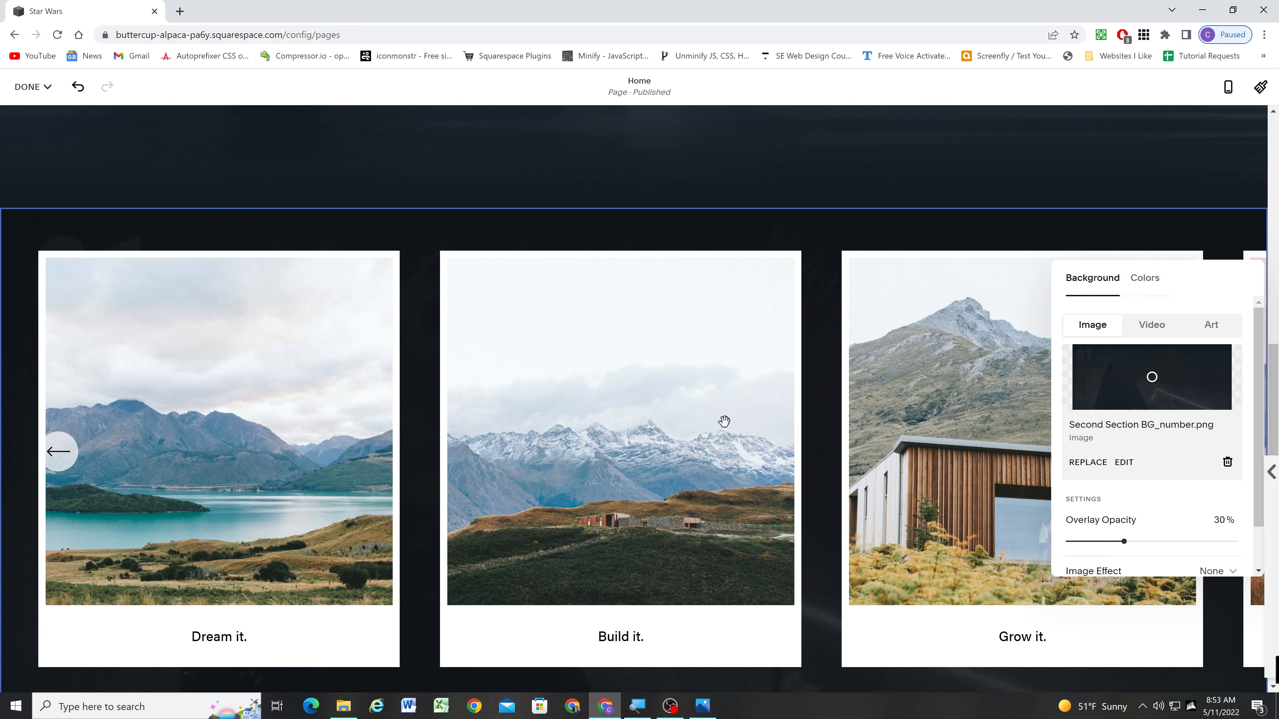
scroll(906, 363, up, 2)
scroll(906, 363, up, 1)
click(931, 224)
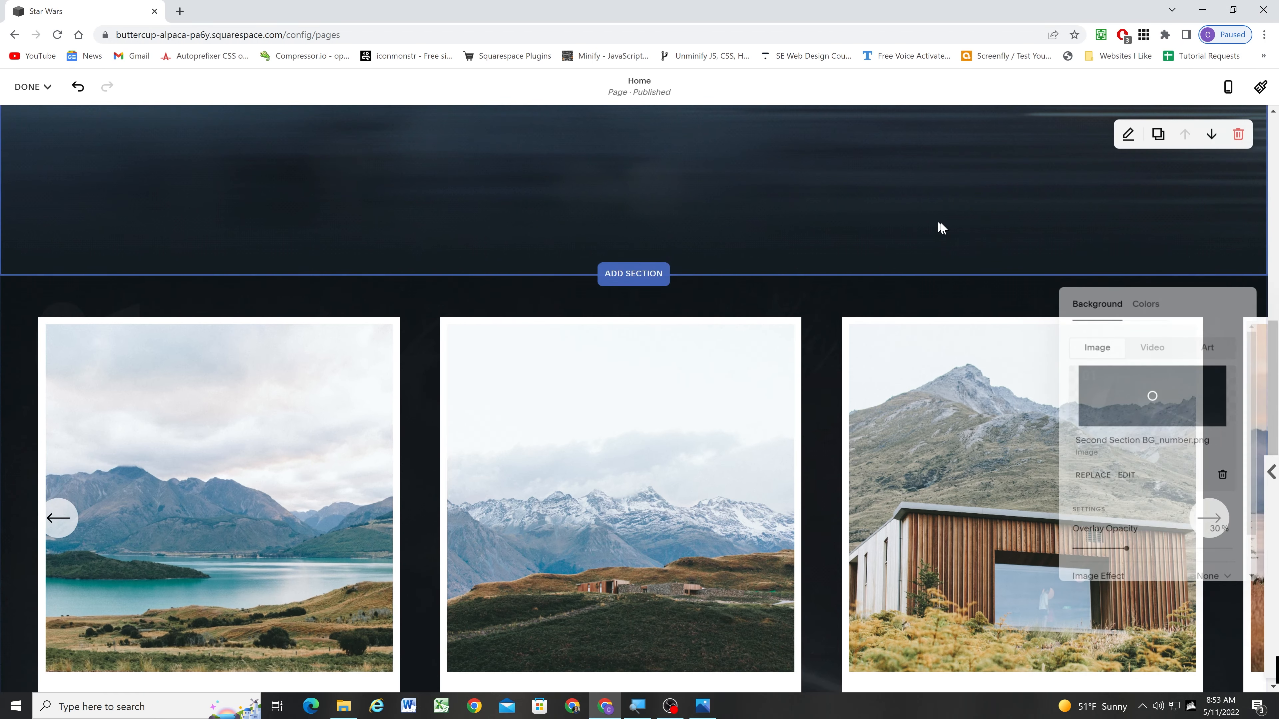
Move the focal point of the hero section's Hero Banner background to the bottom edge of the image.
scroll(937, 223, up, 5)
click(1128, 135)
click(1134, 177)
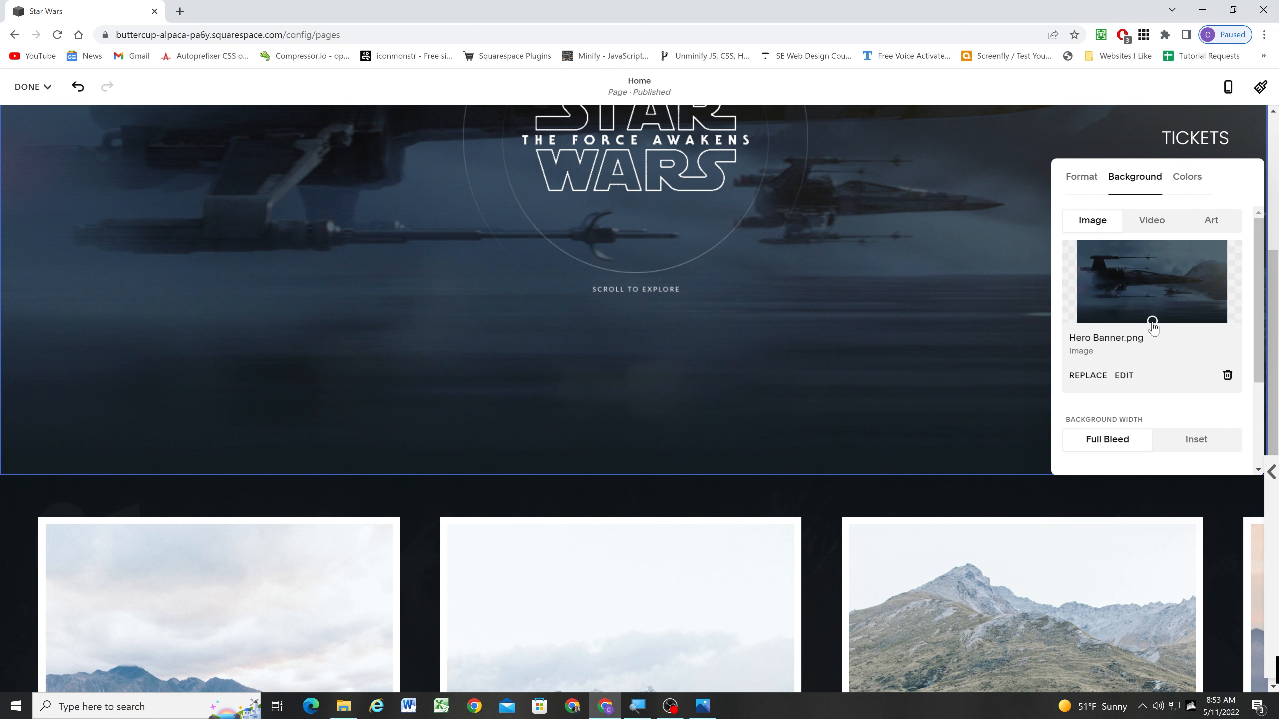
scroll(1153, 326, down, 1)
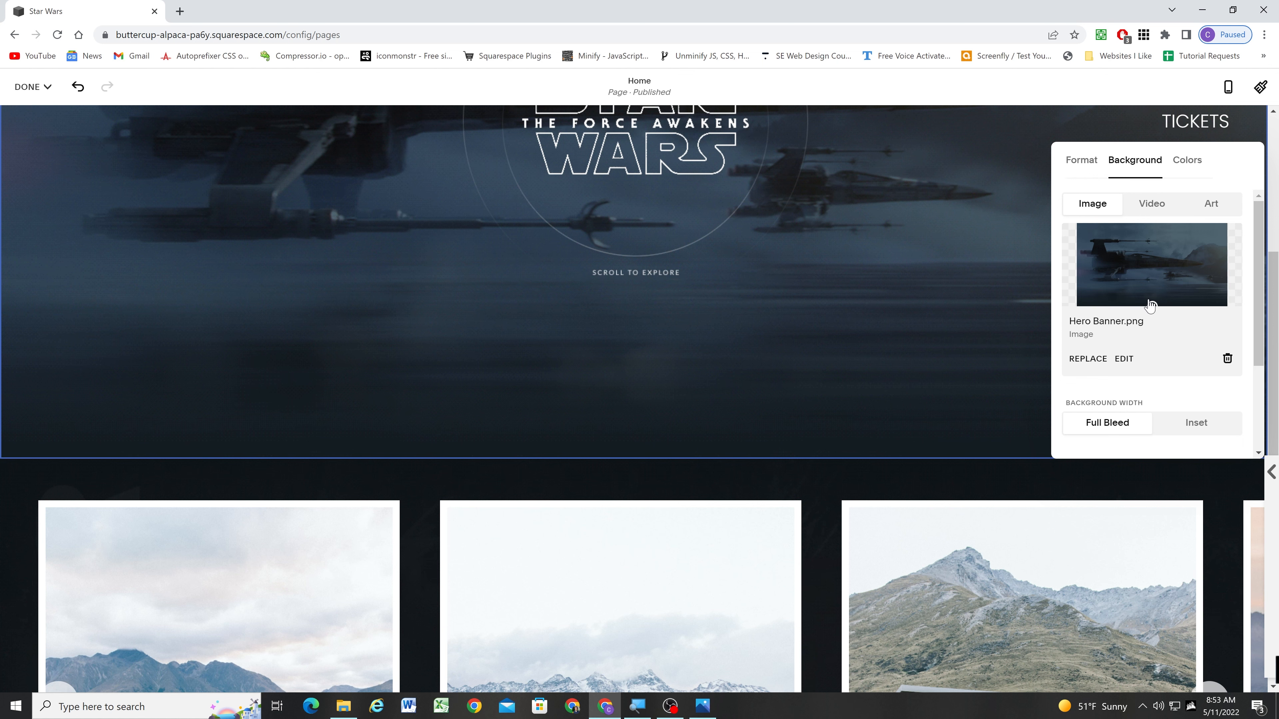
click(797, 370)
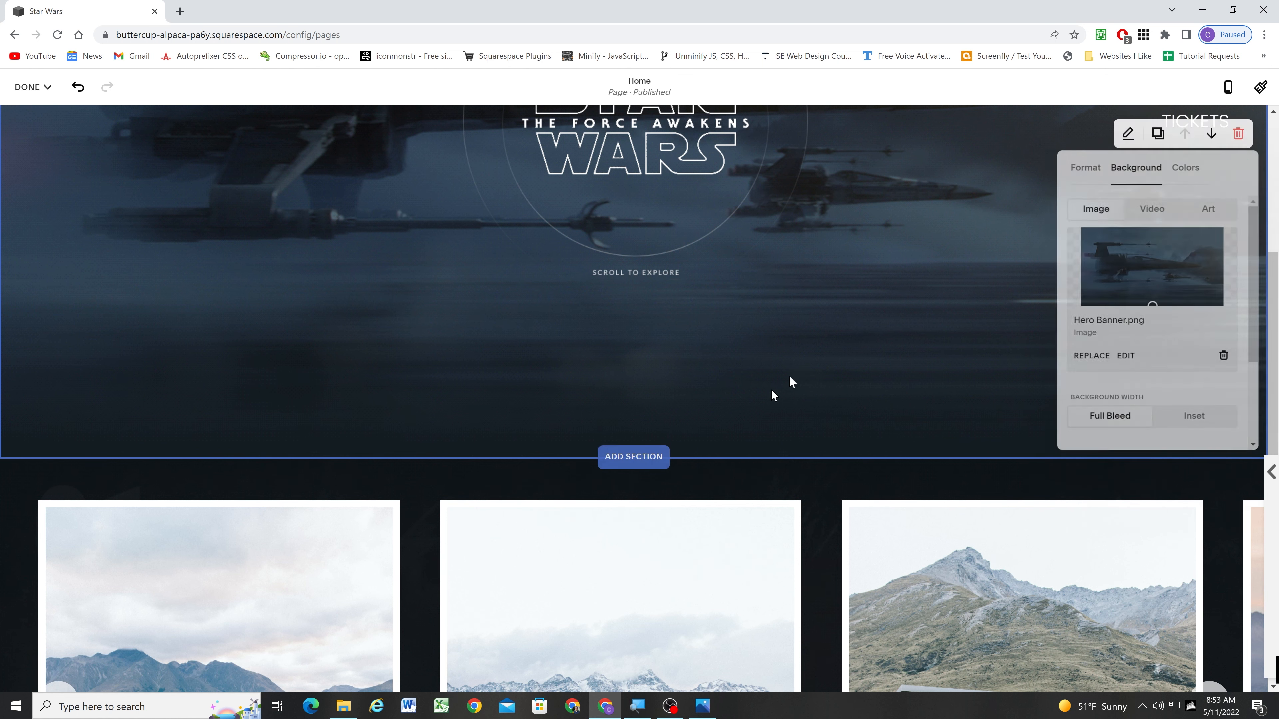
scroll(790, 446, up, 3)
Move the focal point of the carousel section's background to the top edge of the image.
scroll(819, 458, down, 6)
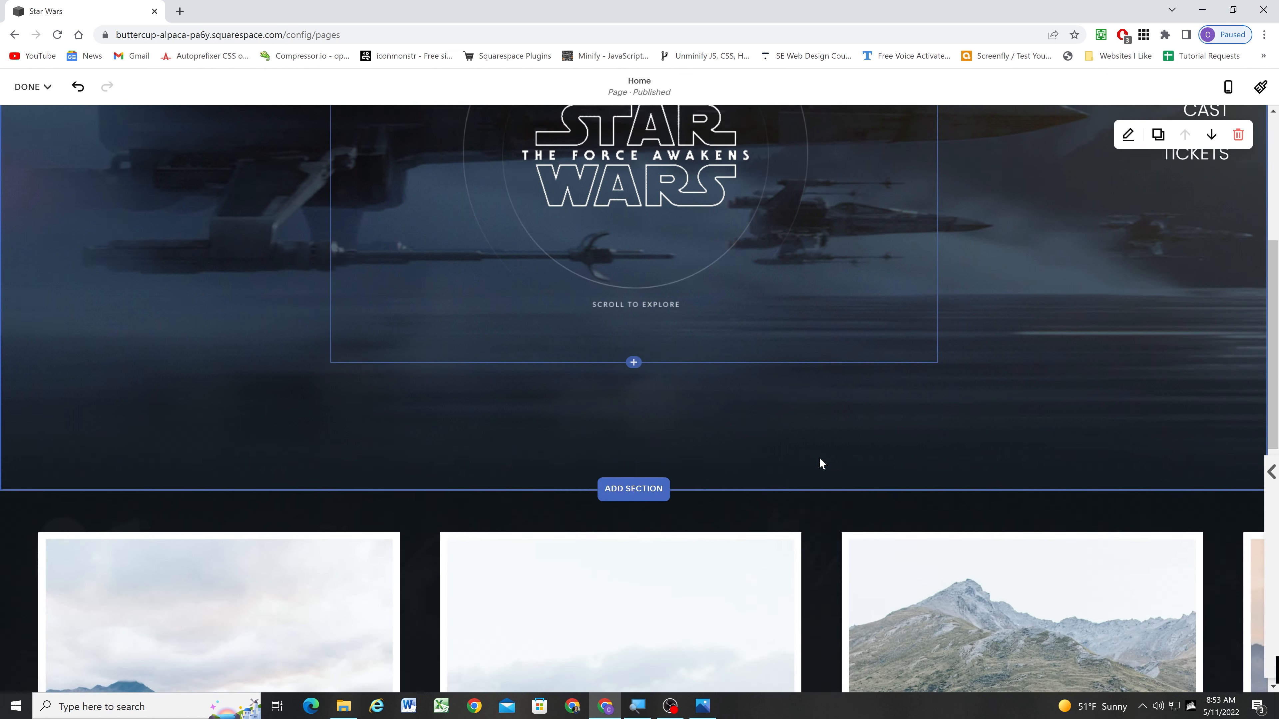
click(1127, 287)
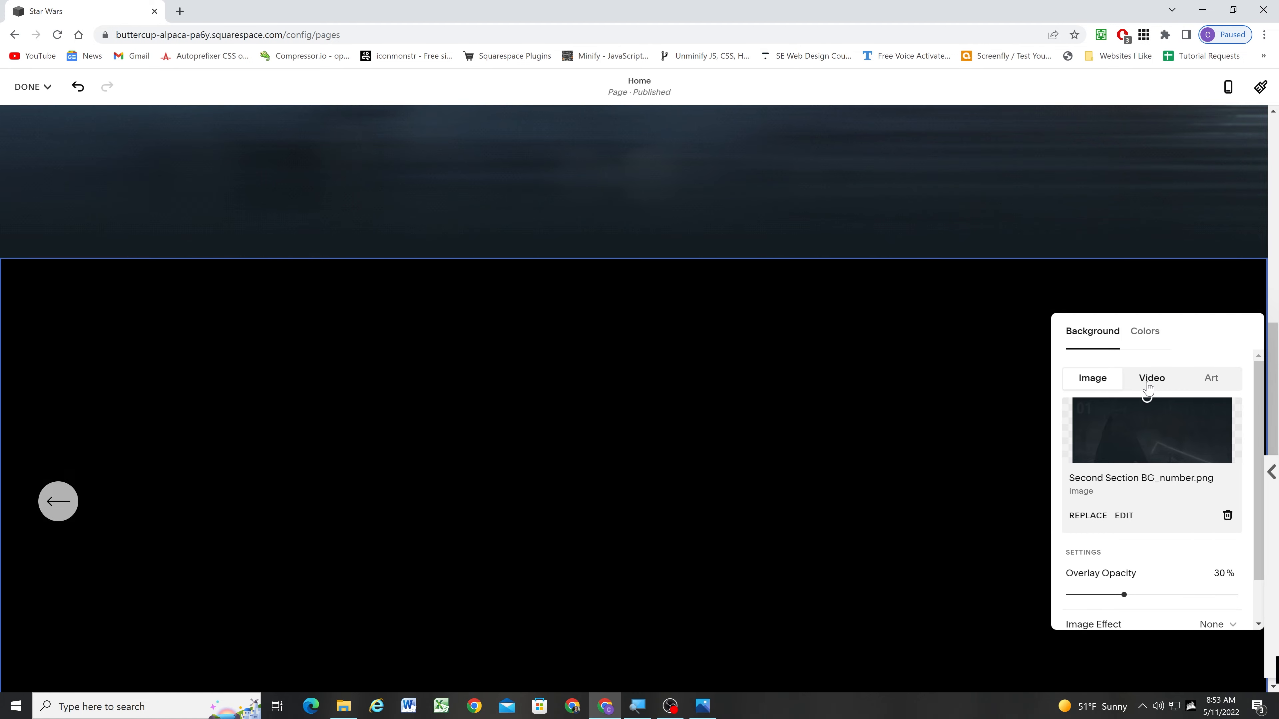
scroll(446, 309, up, 2)
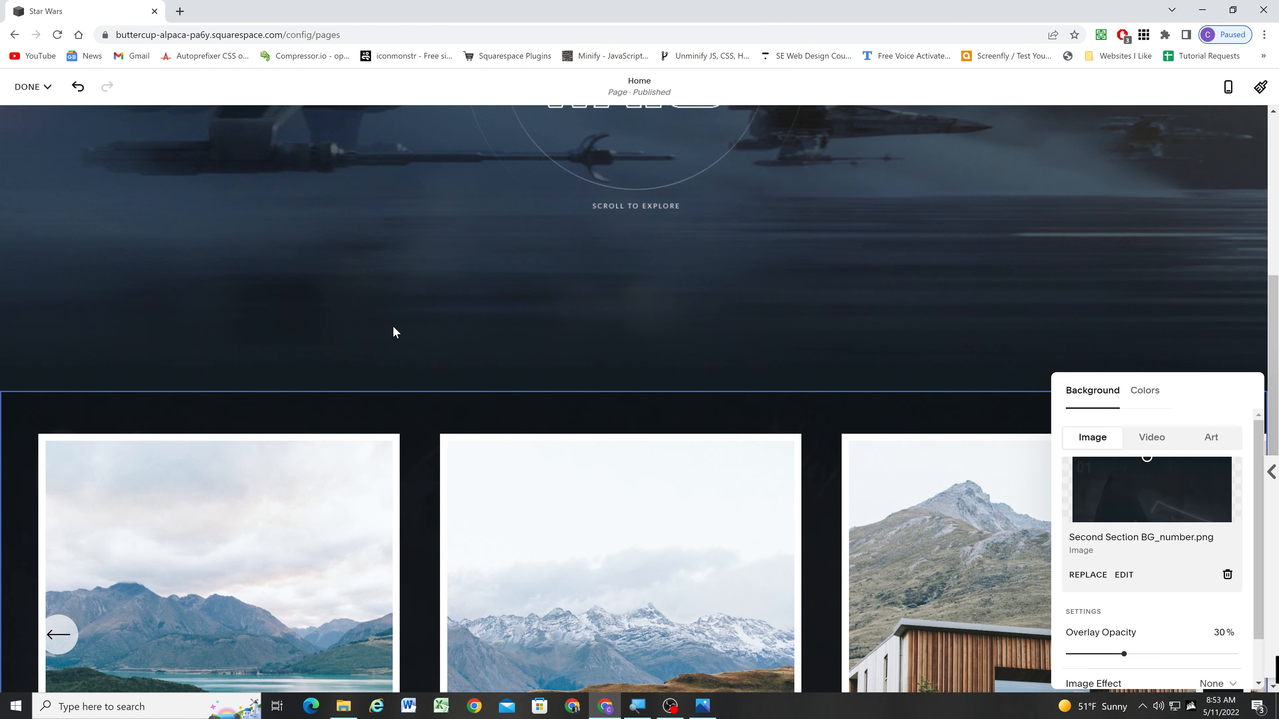
click(393, 326)
Set the overlay opacity of the carousel section's background image to 0%.
scroll(387, 307, down, 2)
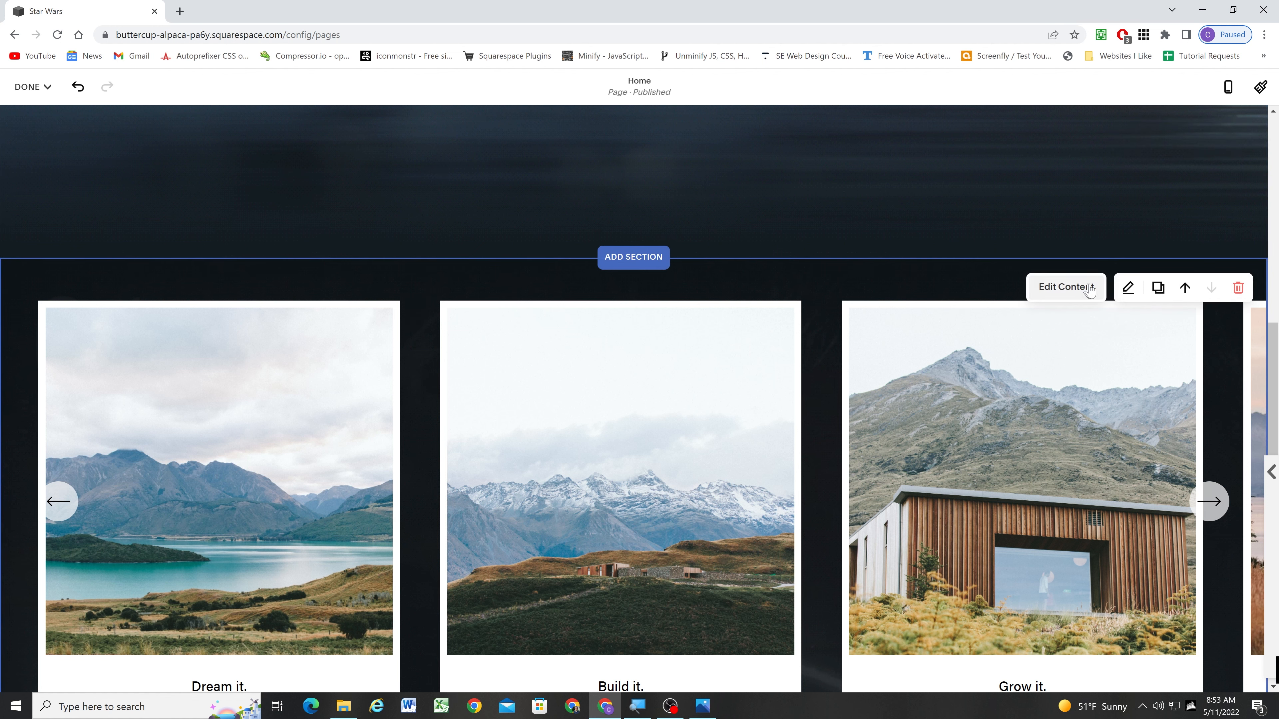
click(1128, 286)
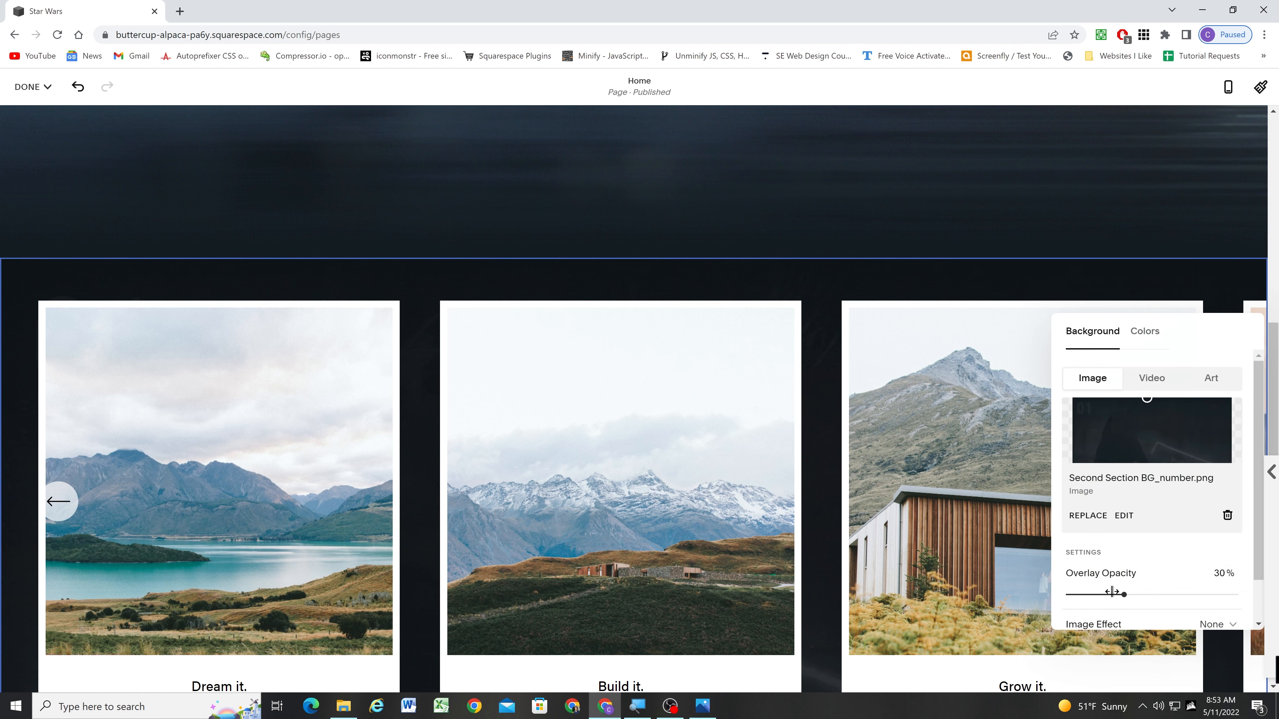
drag(1112, 593, 1068, 595)
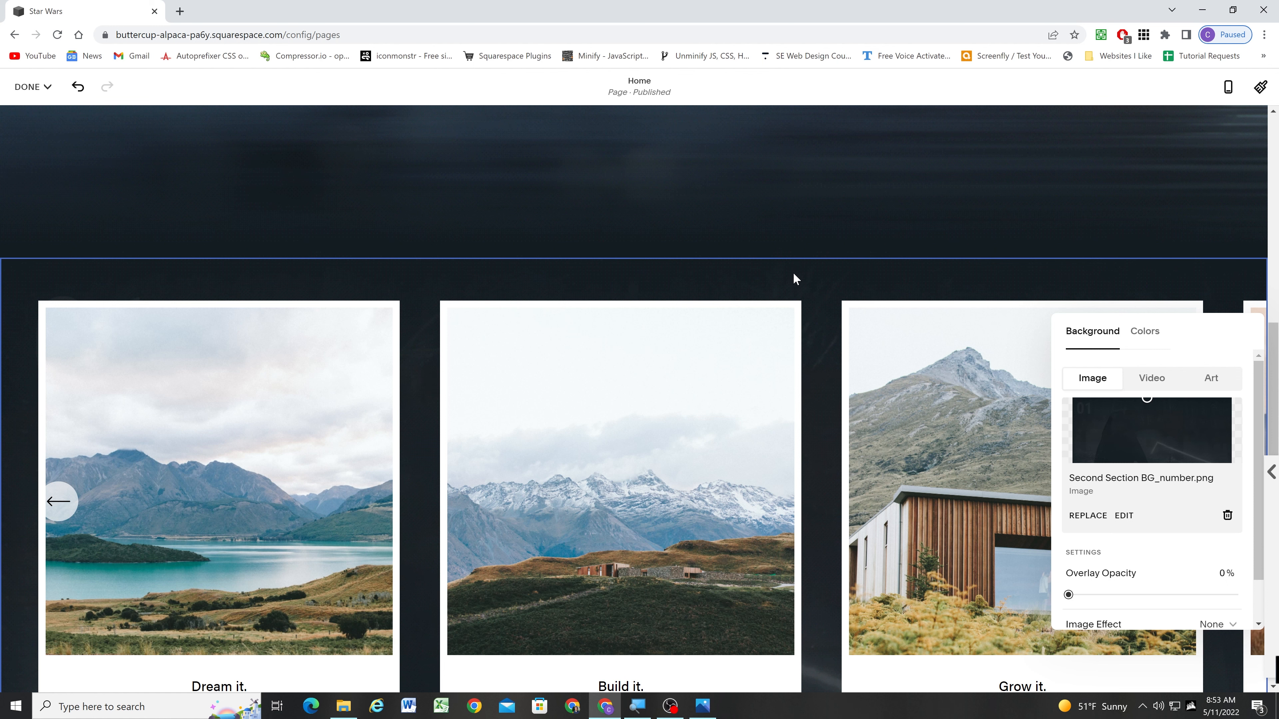
click(794, 278)
scroll(469, 275, up, 3)
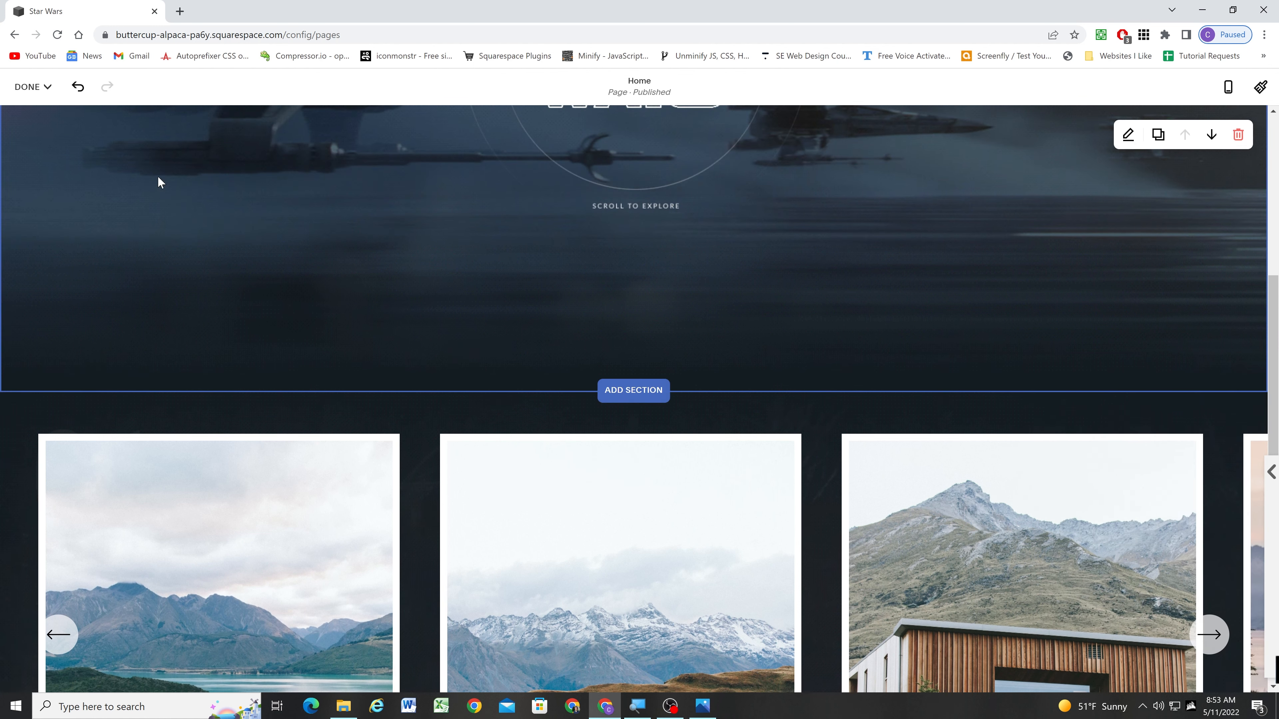
scroll(374, 263, down, 5)
scroll(394, 298, down, 1)
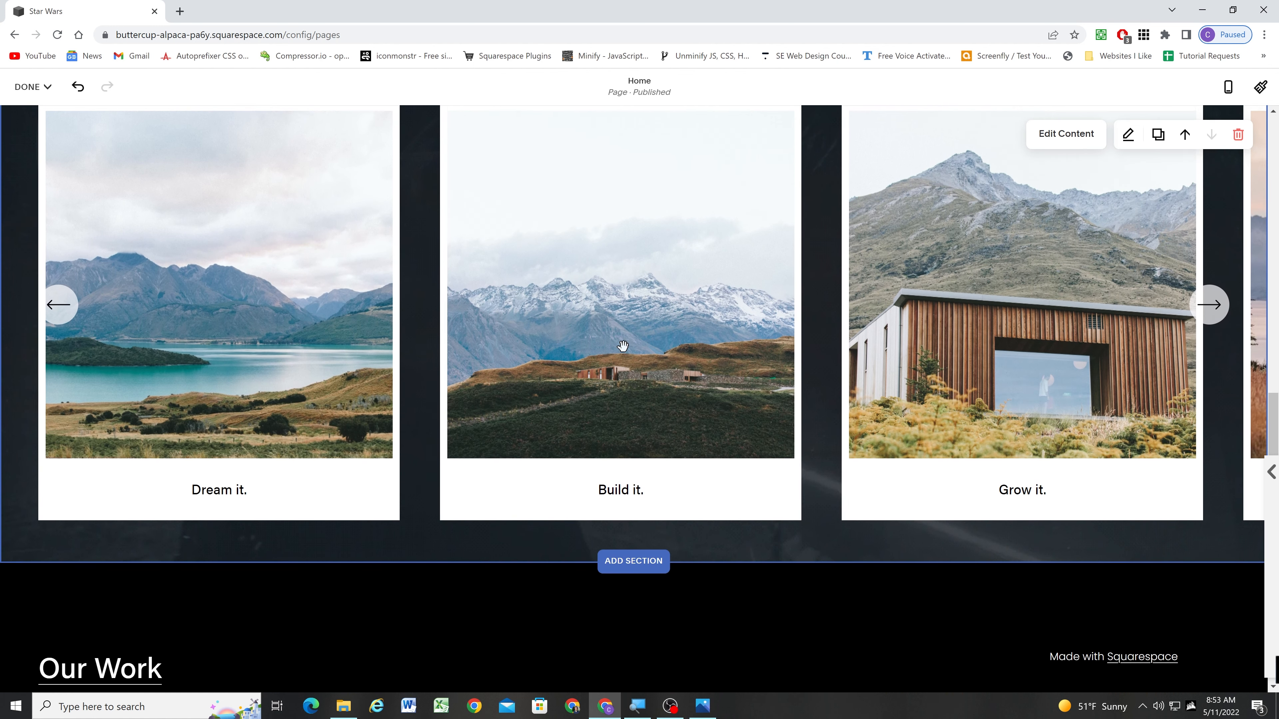
Turn off the item titles and turn on the item buttons in the carousel's content elements.
scroll(623, 346, up, 1)
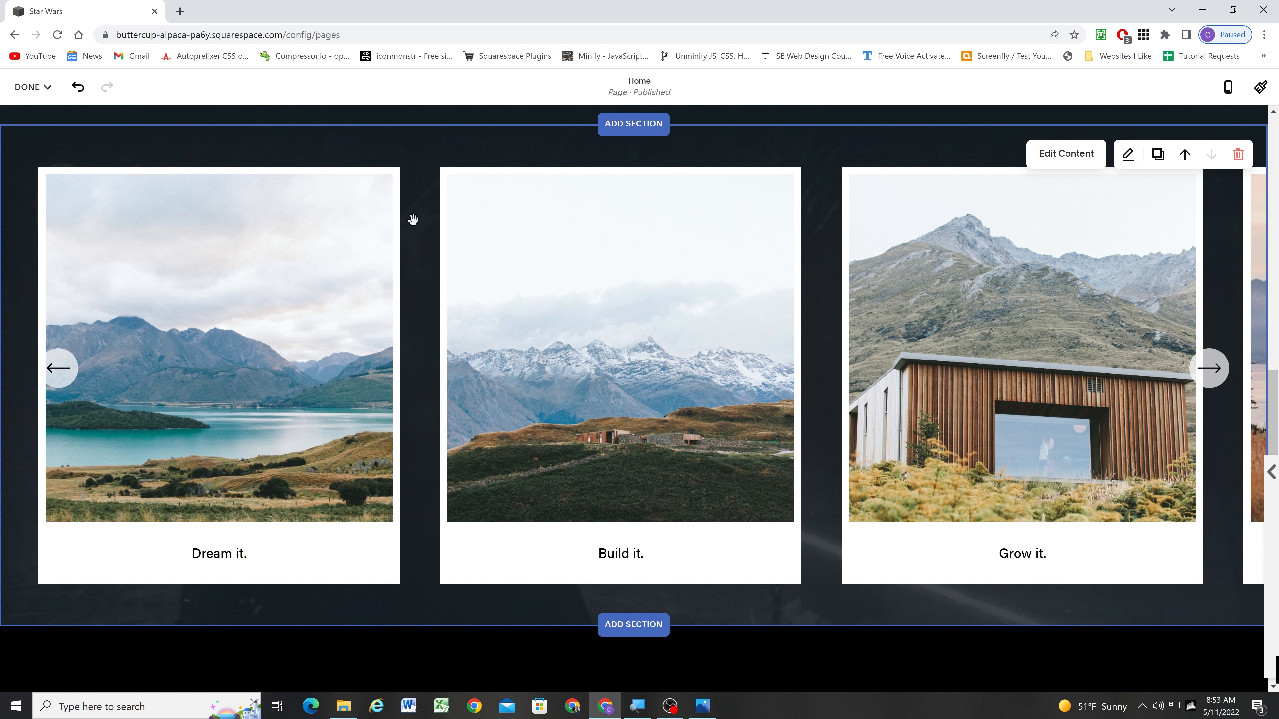
scroll(415, 267, up, 1)
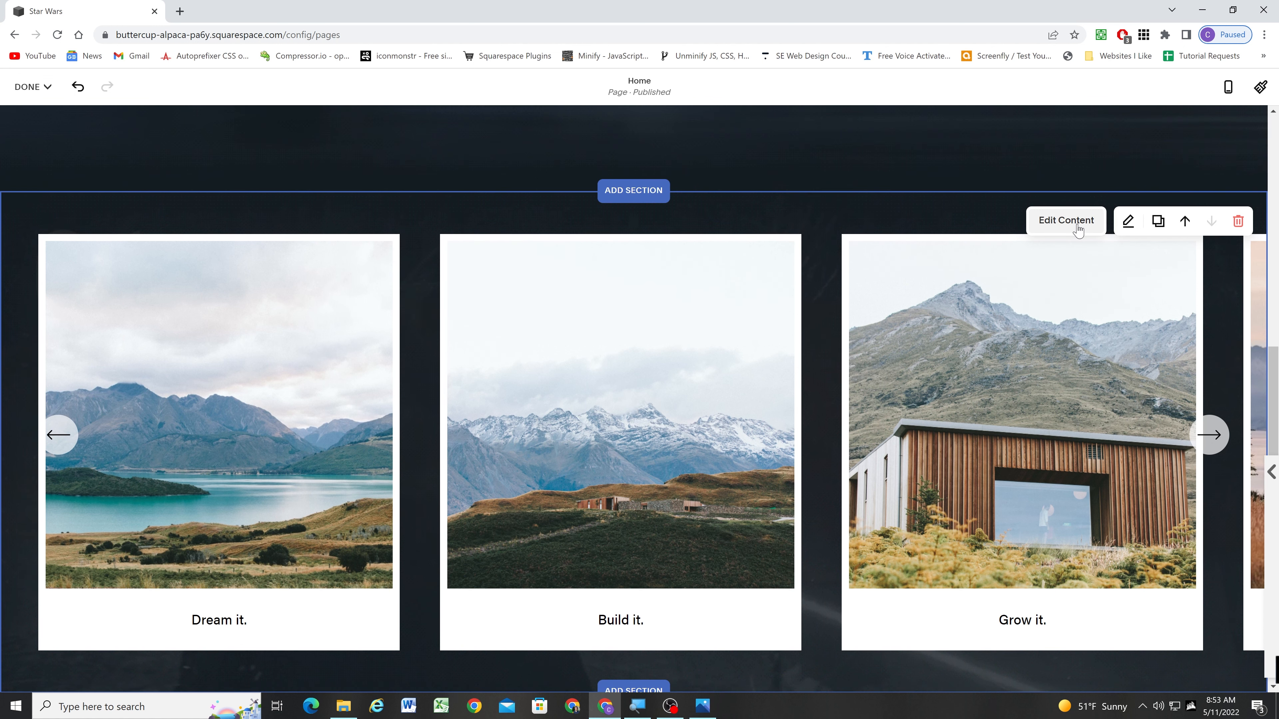
click(1078, 230)
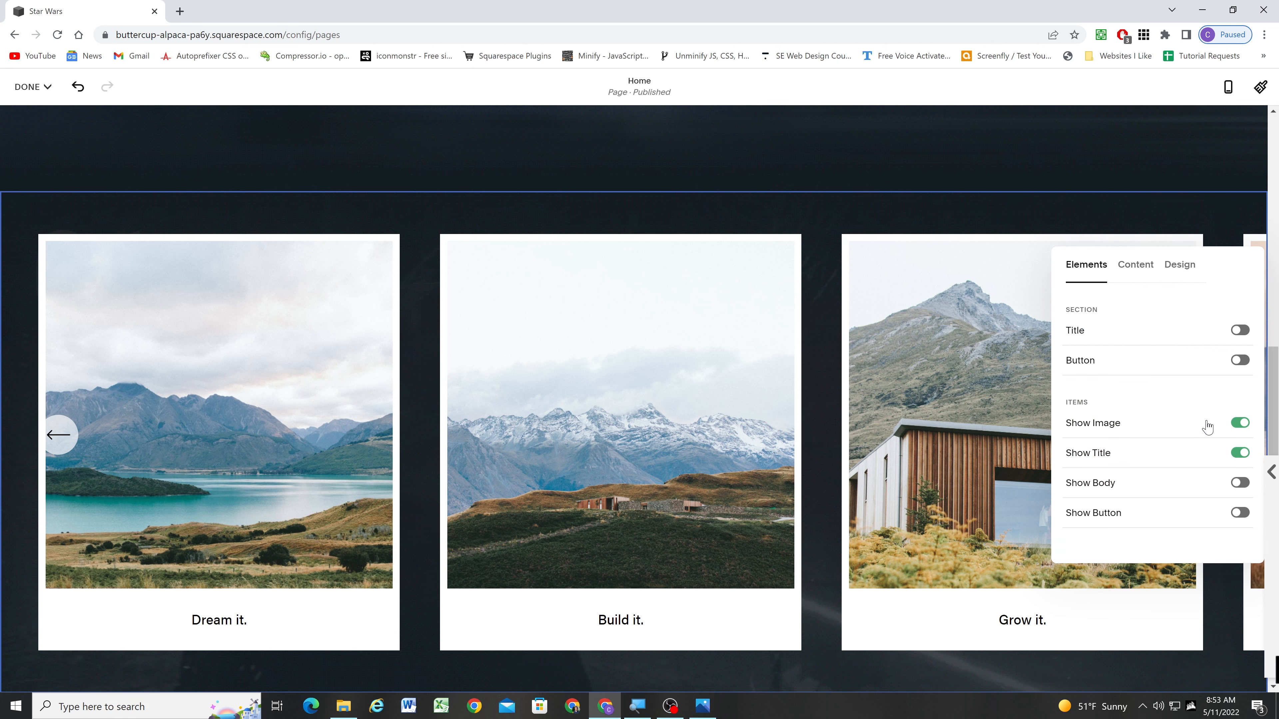
click(1236, 452)
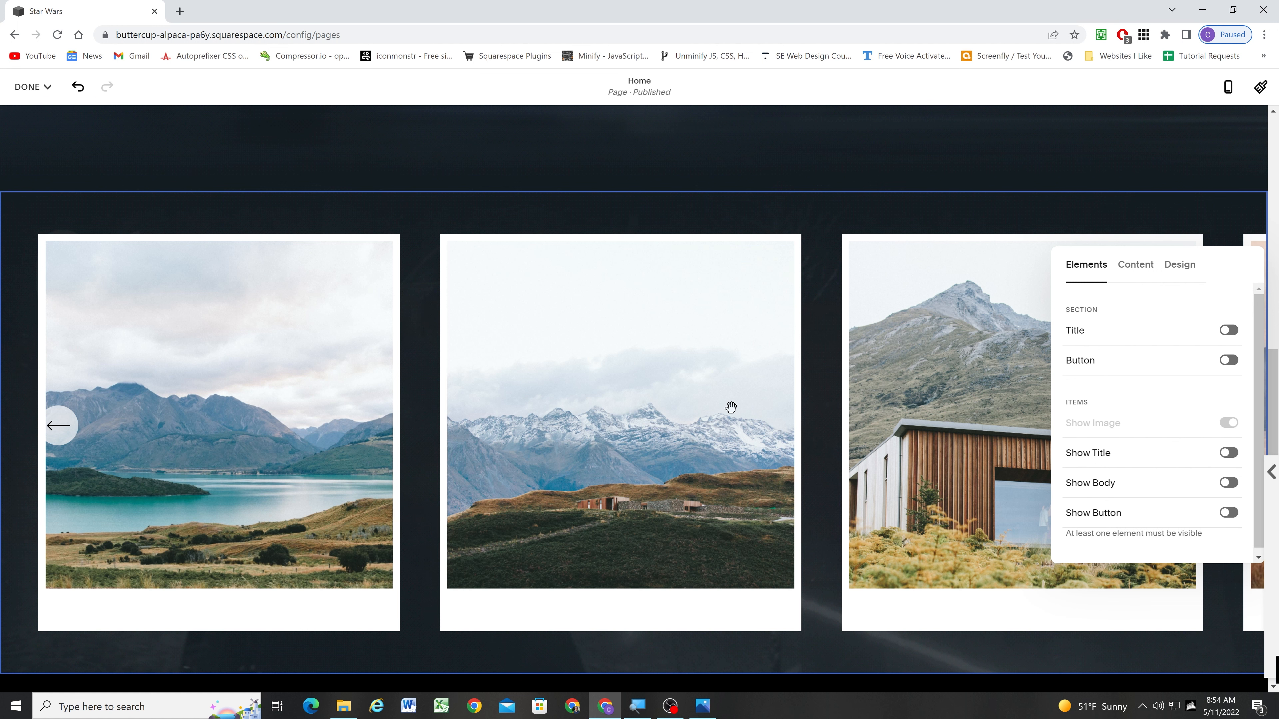
scroll(725, 408, down, 1)
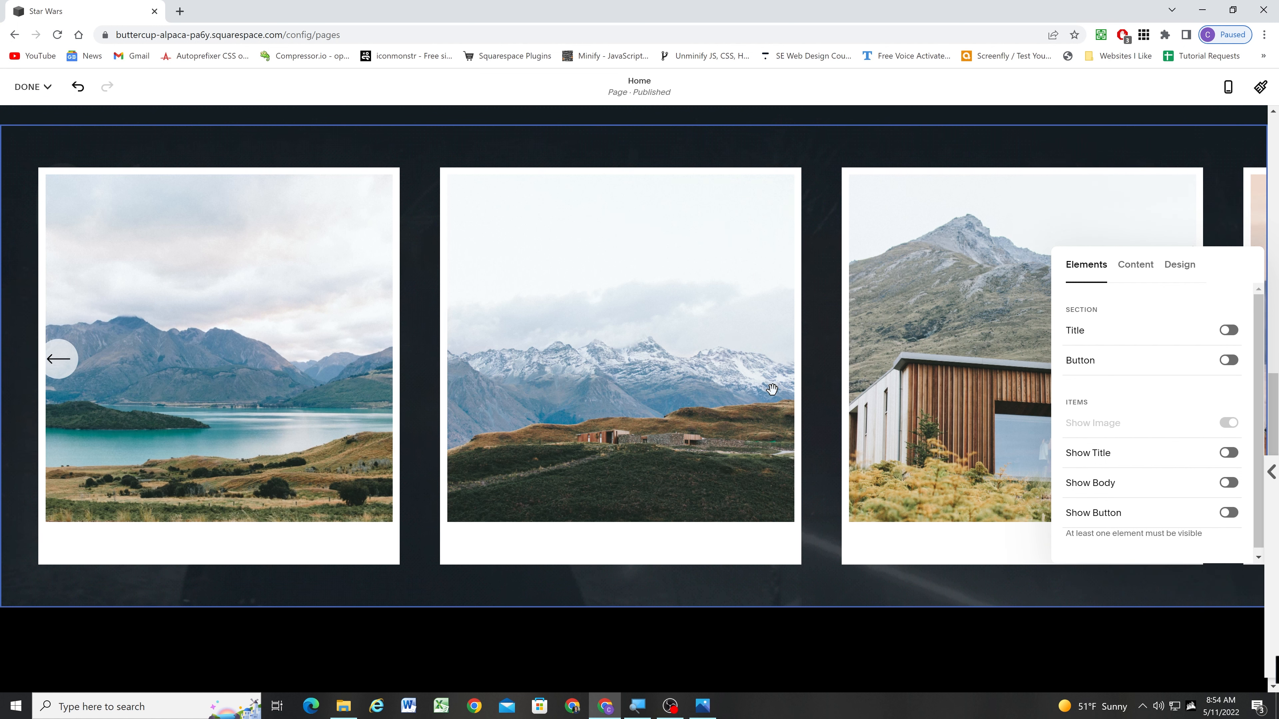
click(1231, 513)
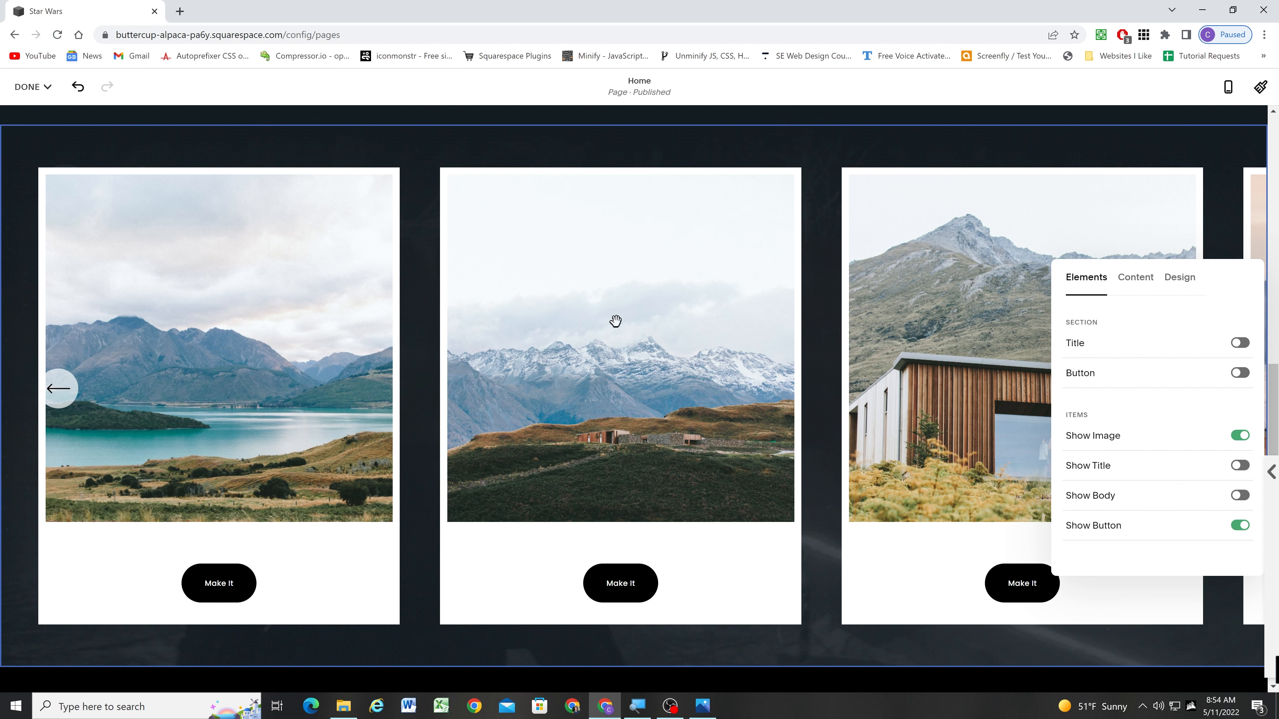
Switch to the mockup in Photos to examine the VIDEOS carousel, and minimize it to return to the browser.
scroll(621, 387, up, 4)
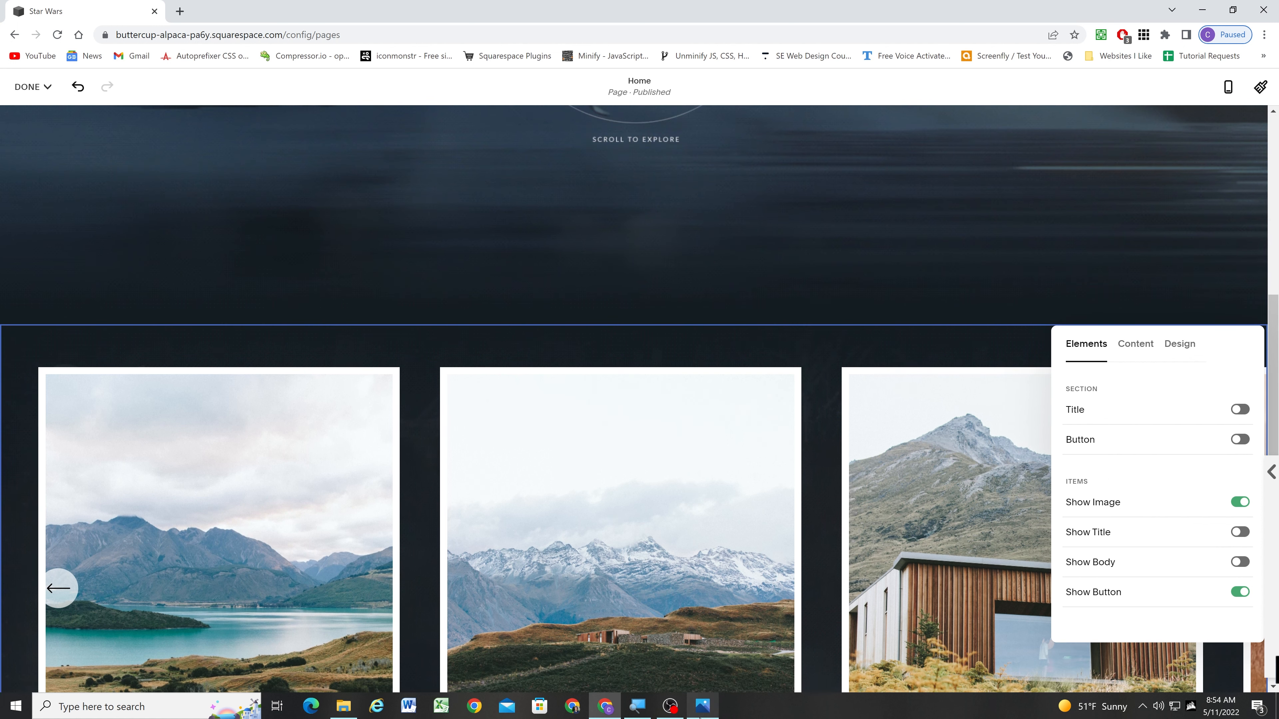
click(702, 707)
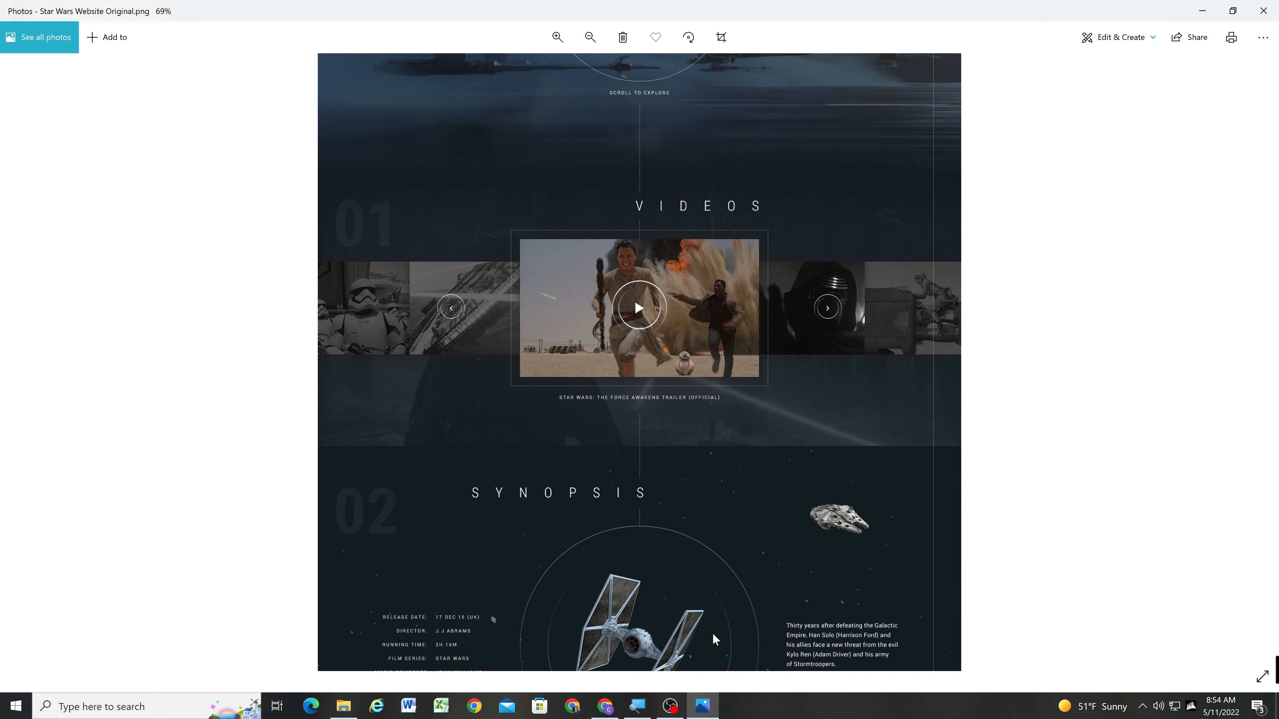
click(1203, 11)
scroll(788, 433, down, 4)
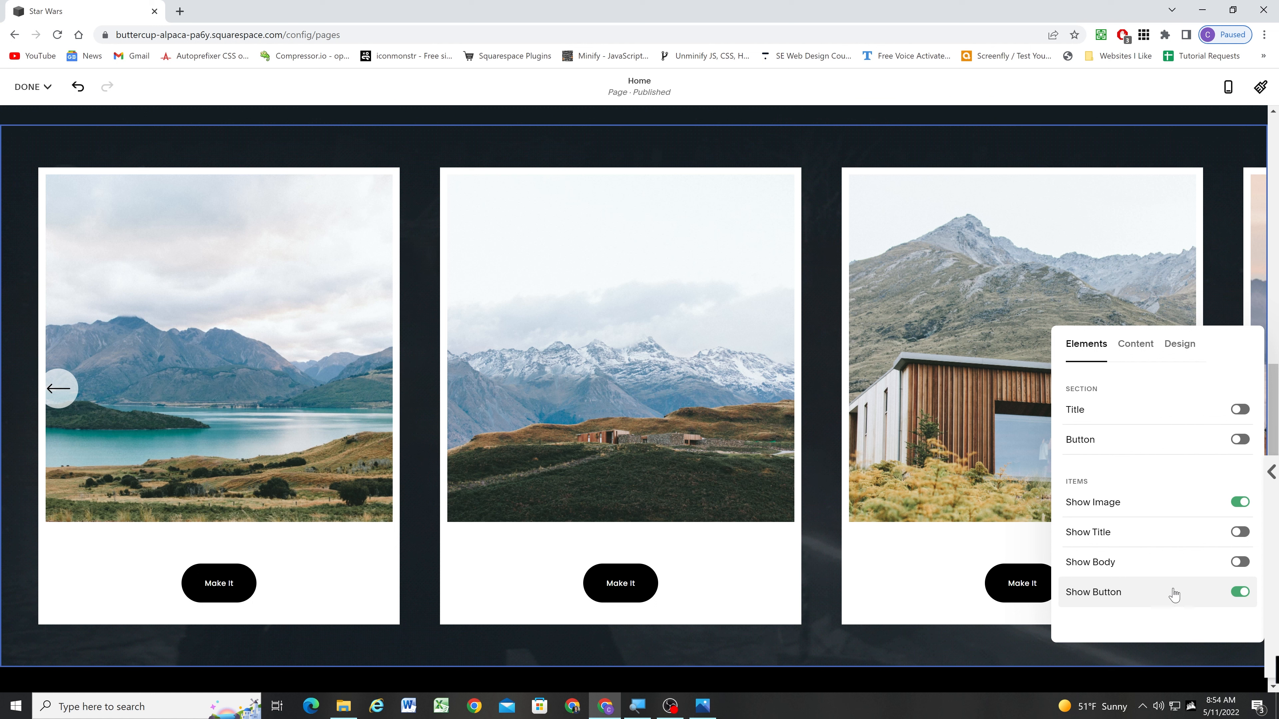
Delete the last three items from the carousel's content, keeping only the first one.
click(1134, 344)
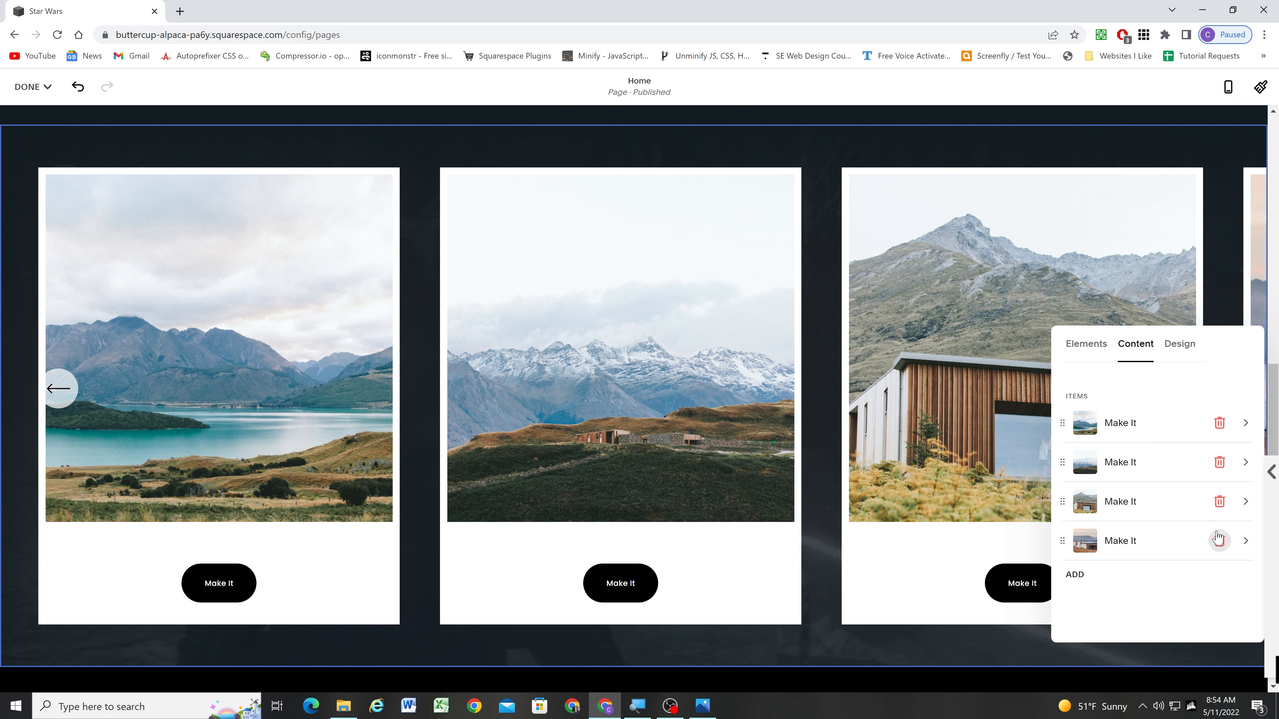
click(1218, 539)
click(1219, 501)
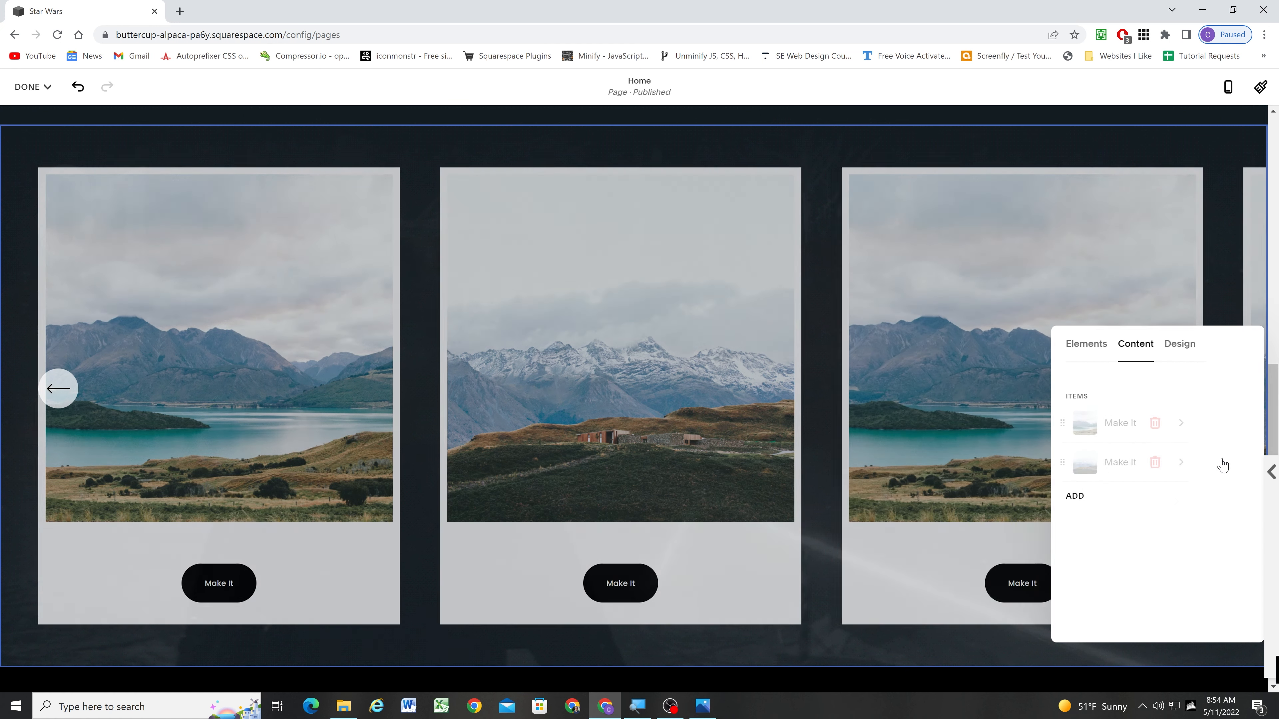
click(1219, 462)
Replace the remaining carousel item's image with the uploaded Video Thumbnail file and return to the item list.
click(1139, 425)
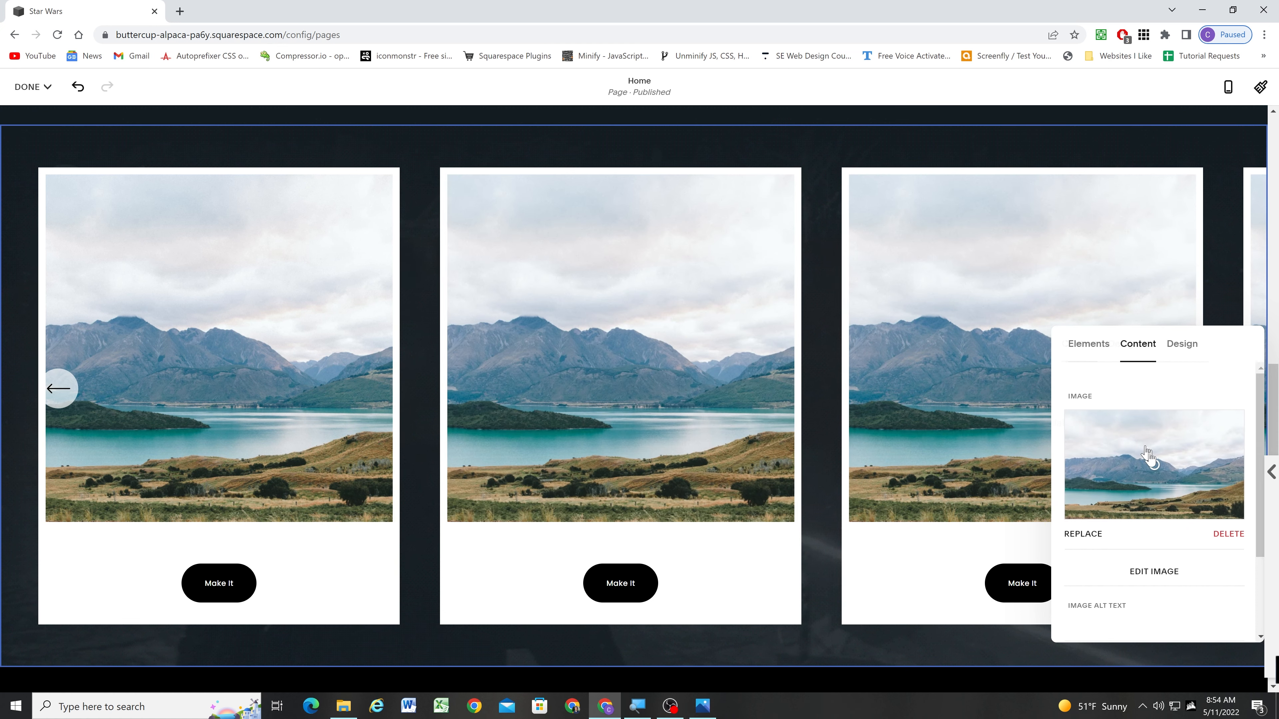
click(1214, 534)
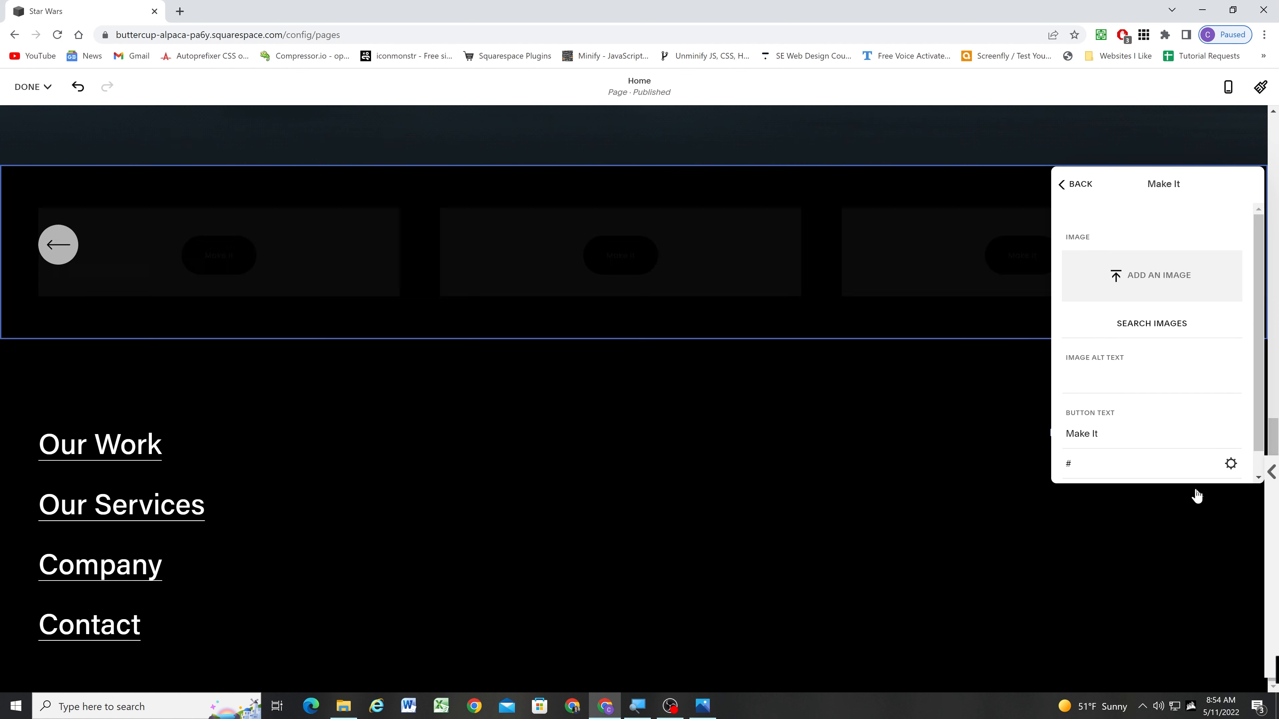
click(1144, 273)
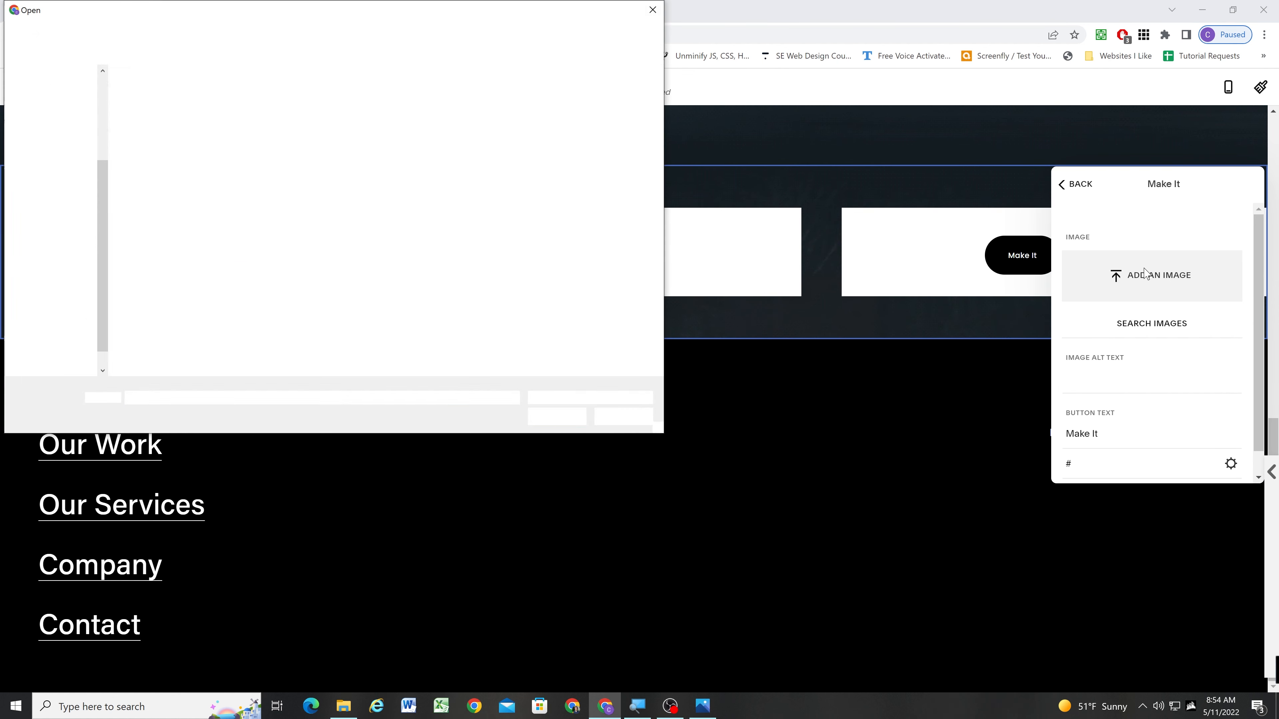
click(179, 297)
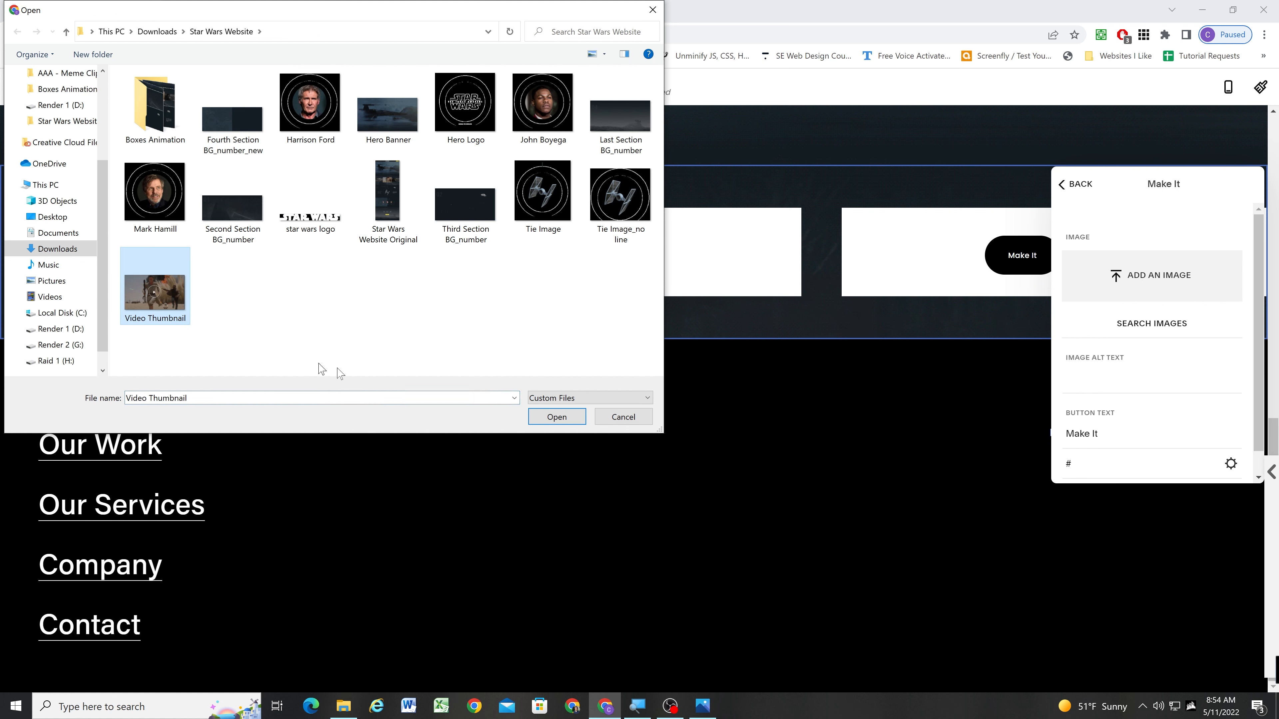
click(556, 417)
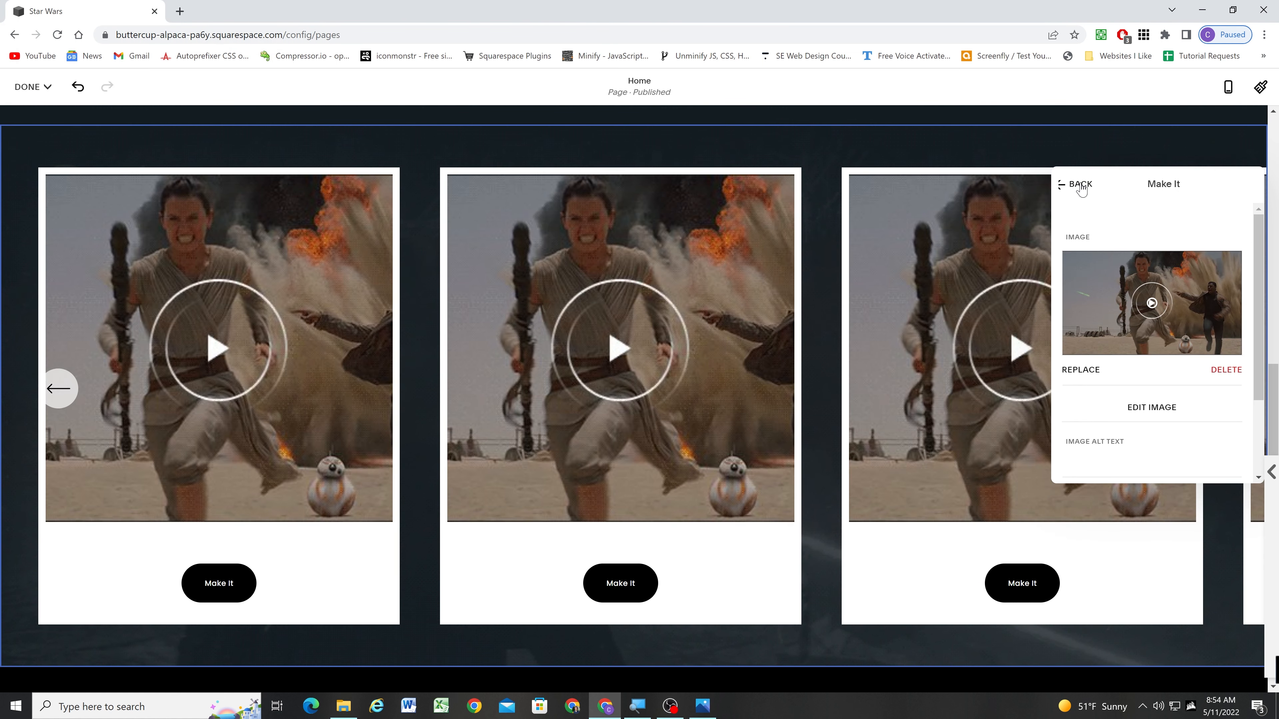
click(1081, 185)
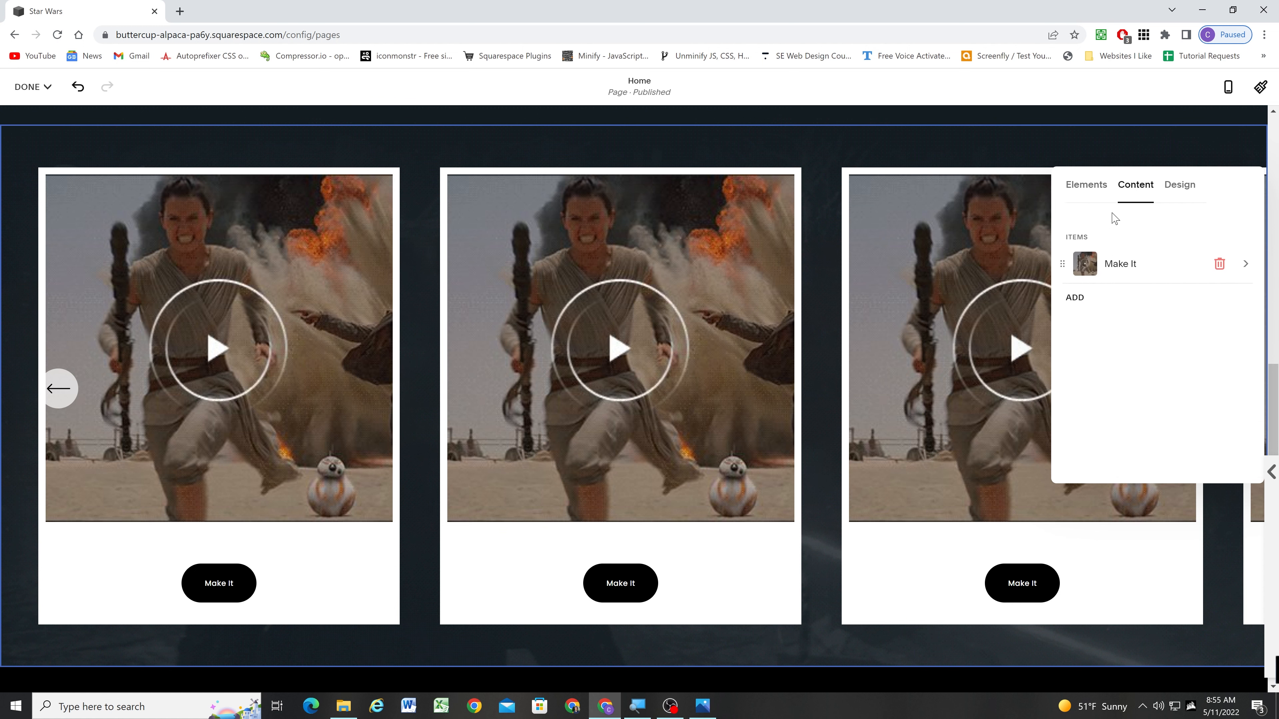
Turn off the card background in the carousel's style settings.
click(1183, 185)
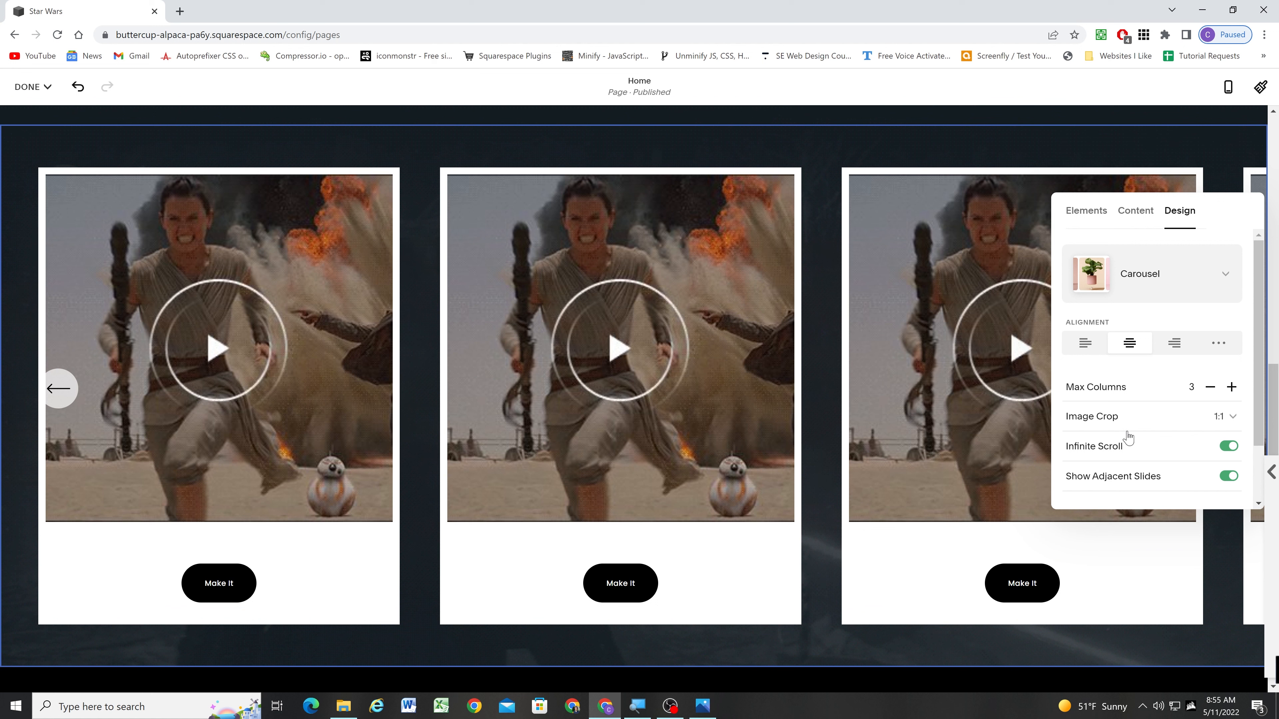
scroll(1132, 413, down, 1)
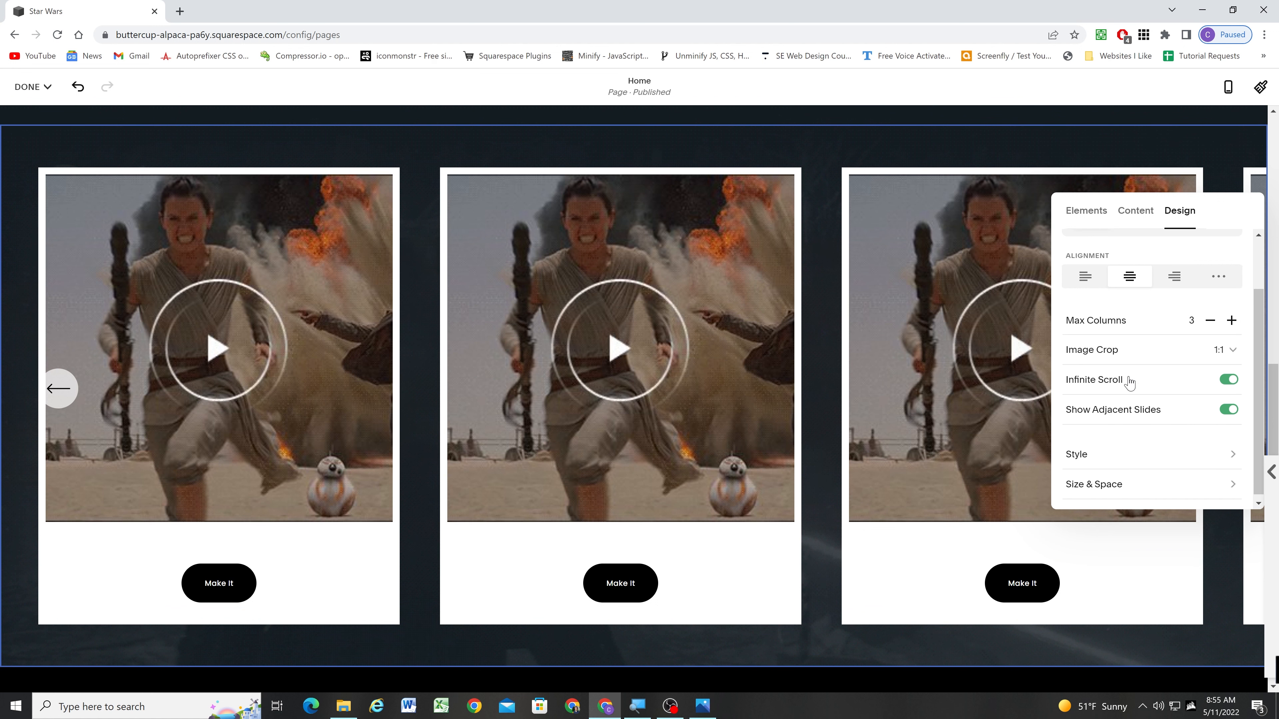
scroll(1139, 406, down, 1)
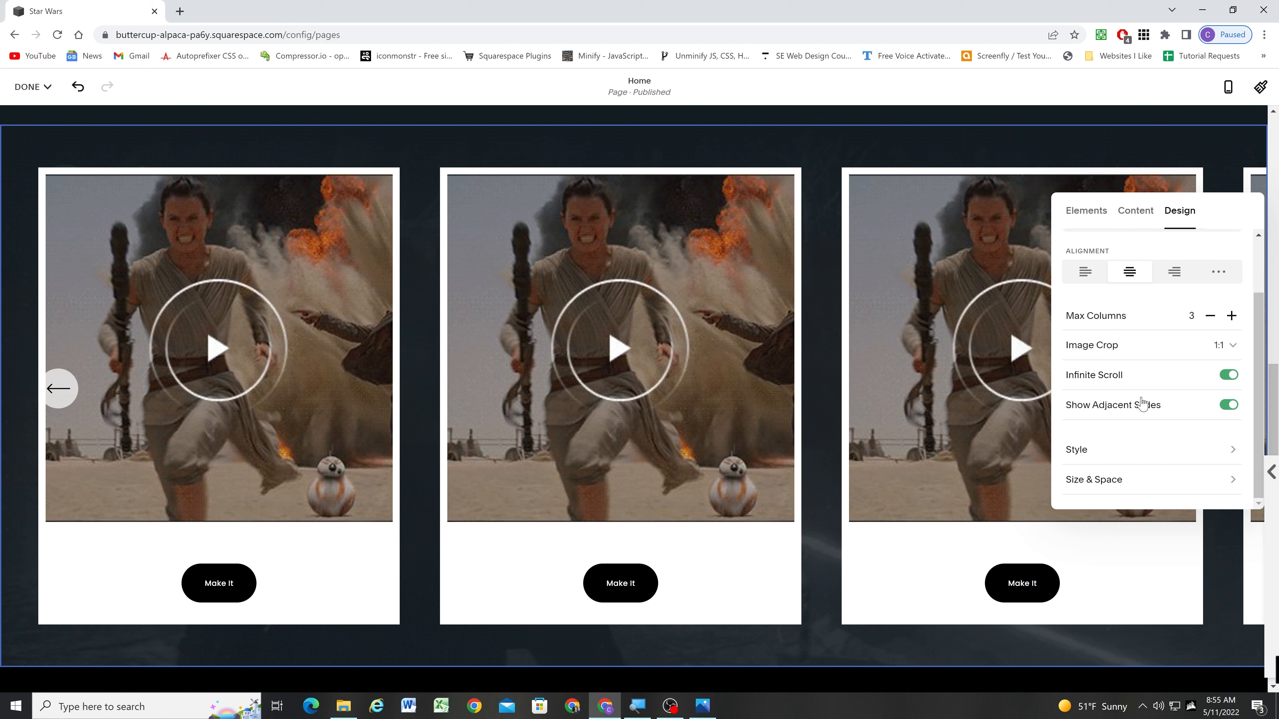
click(1137, 453)
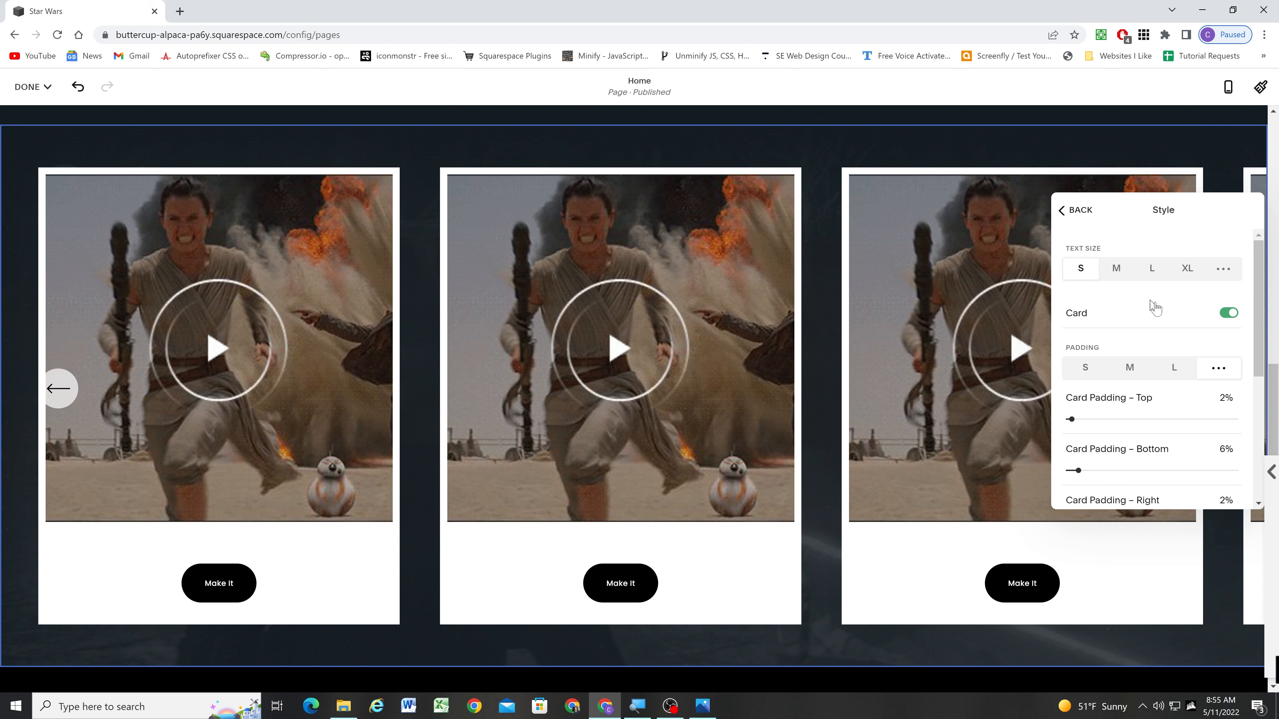
click(1226, 313)
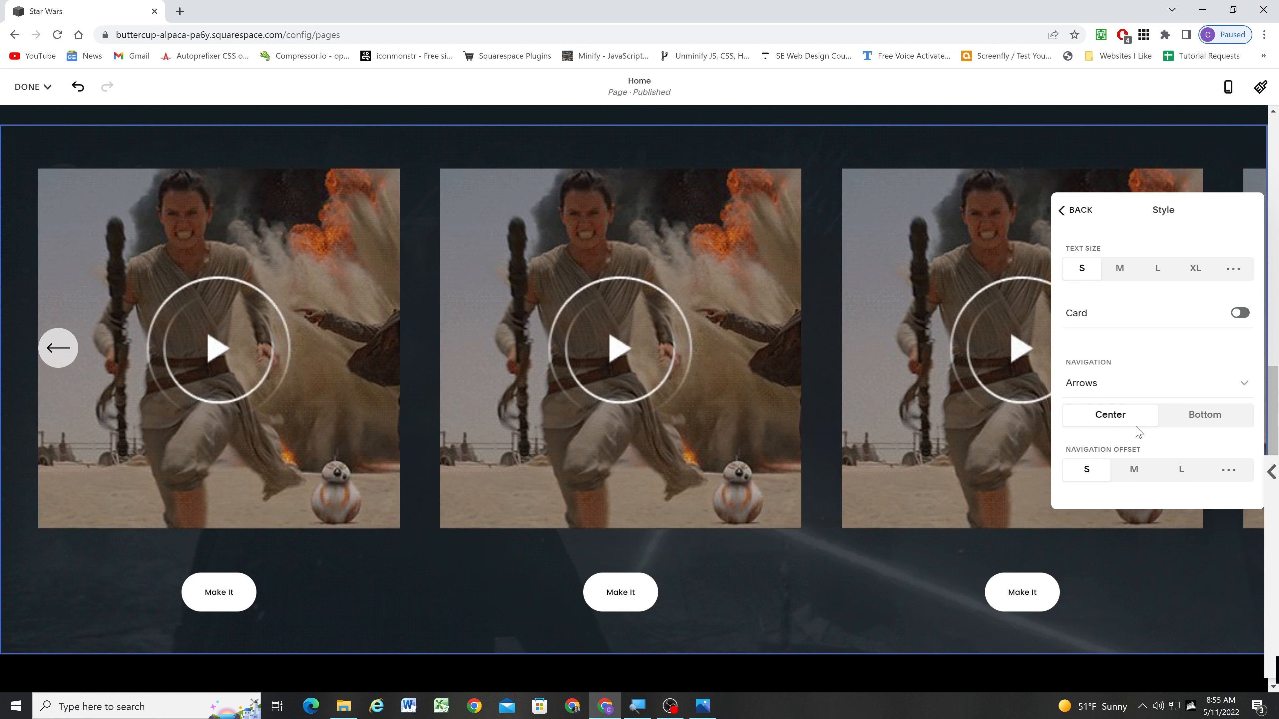
Set the carousel's arrow navigation offset to L and return to the main design settings.
click(1134, 471)
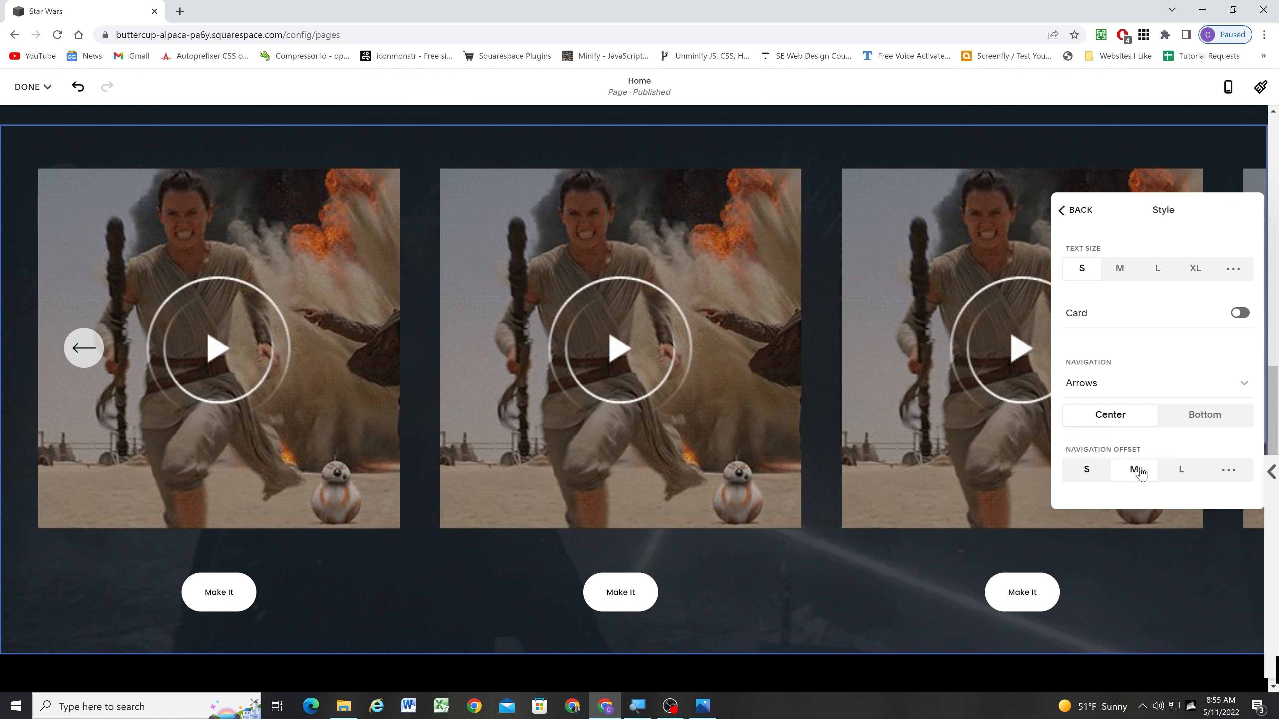
click(1197, 475)
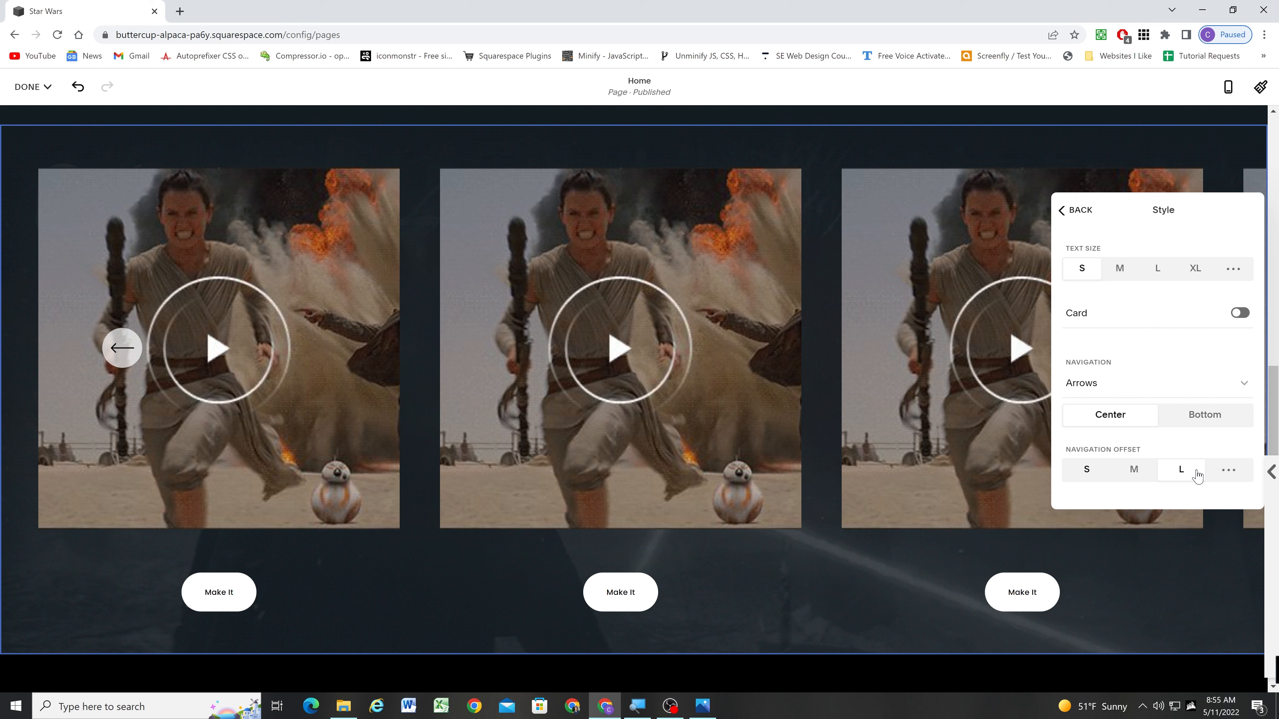
click(1076, 210)
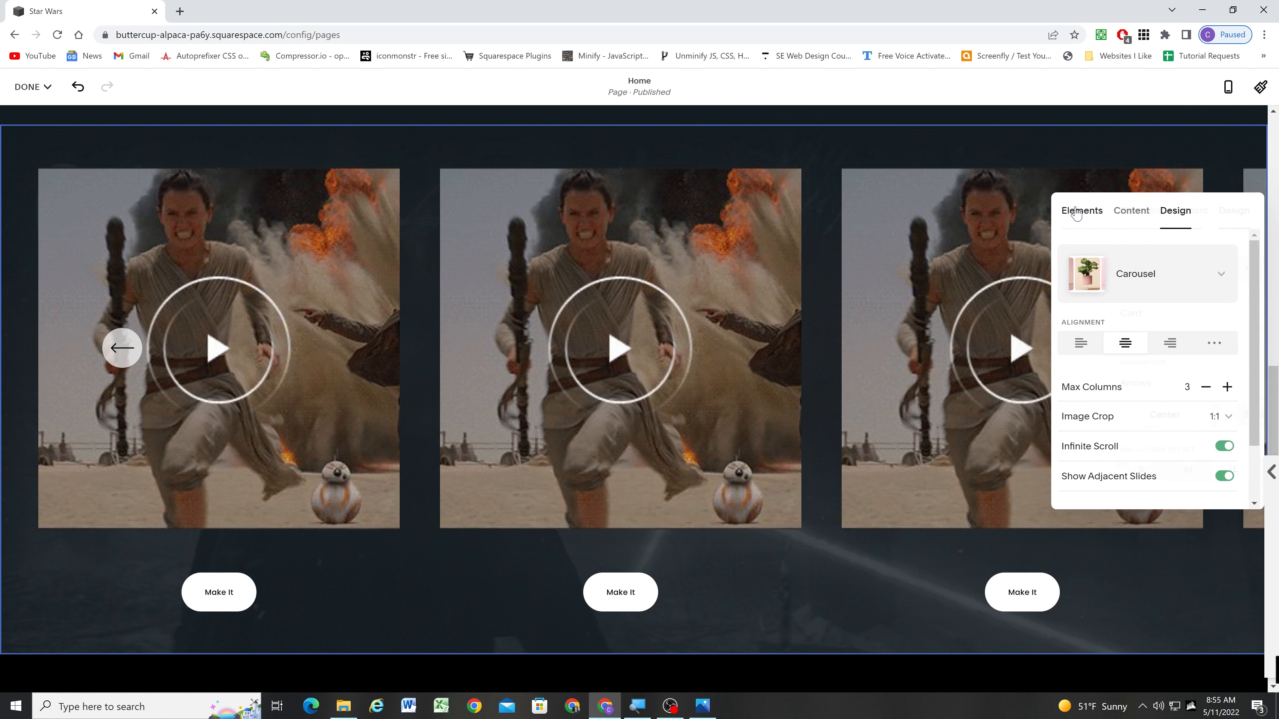
Set the carousel's space between slides to a custom value of 0px in its size and space settings.
click(1117, 480)
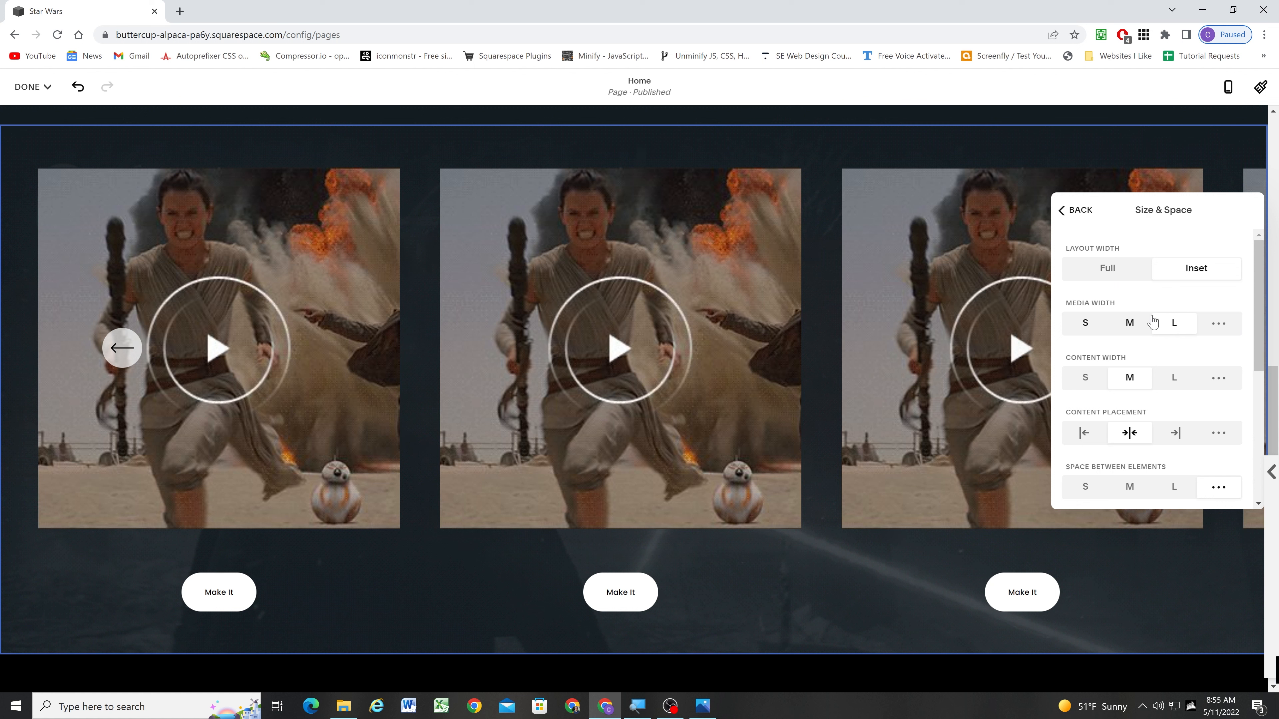
scroll(1150, 291, down, 1)
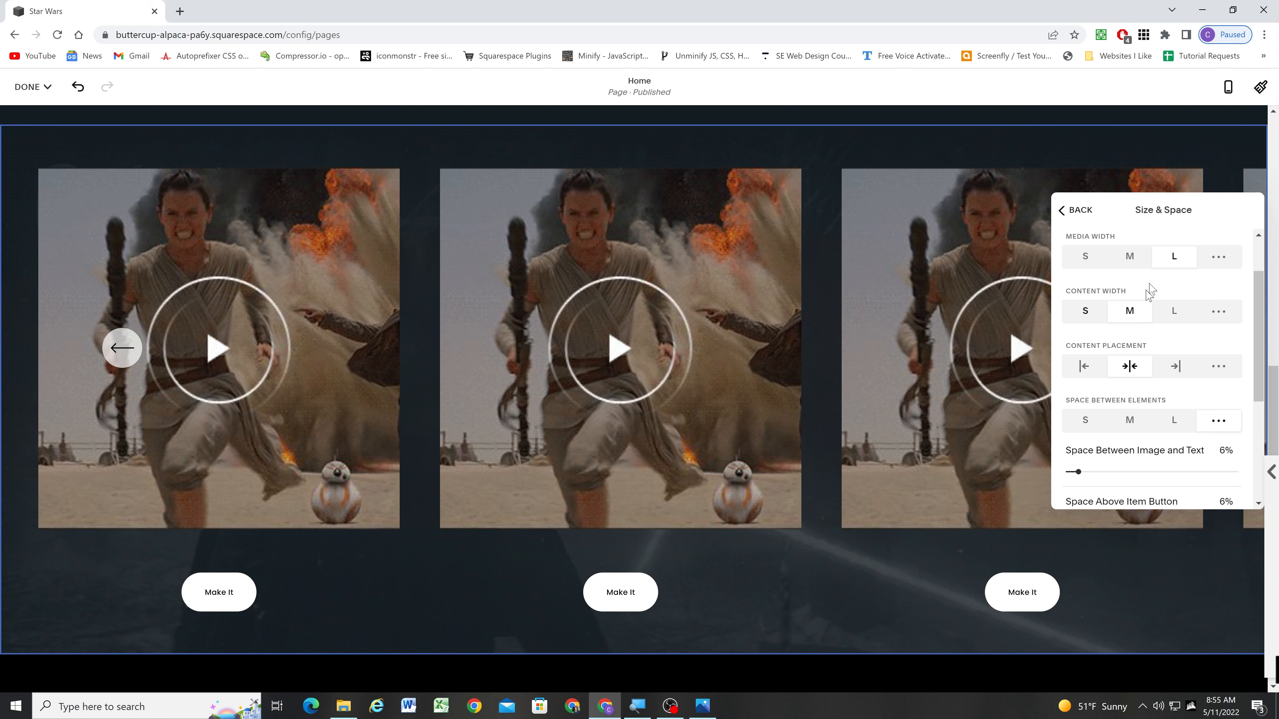
scroll(1158, 272, down, 3)
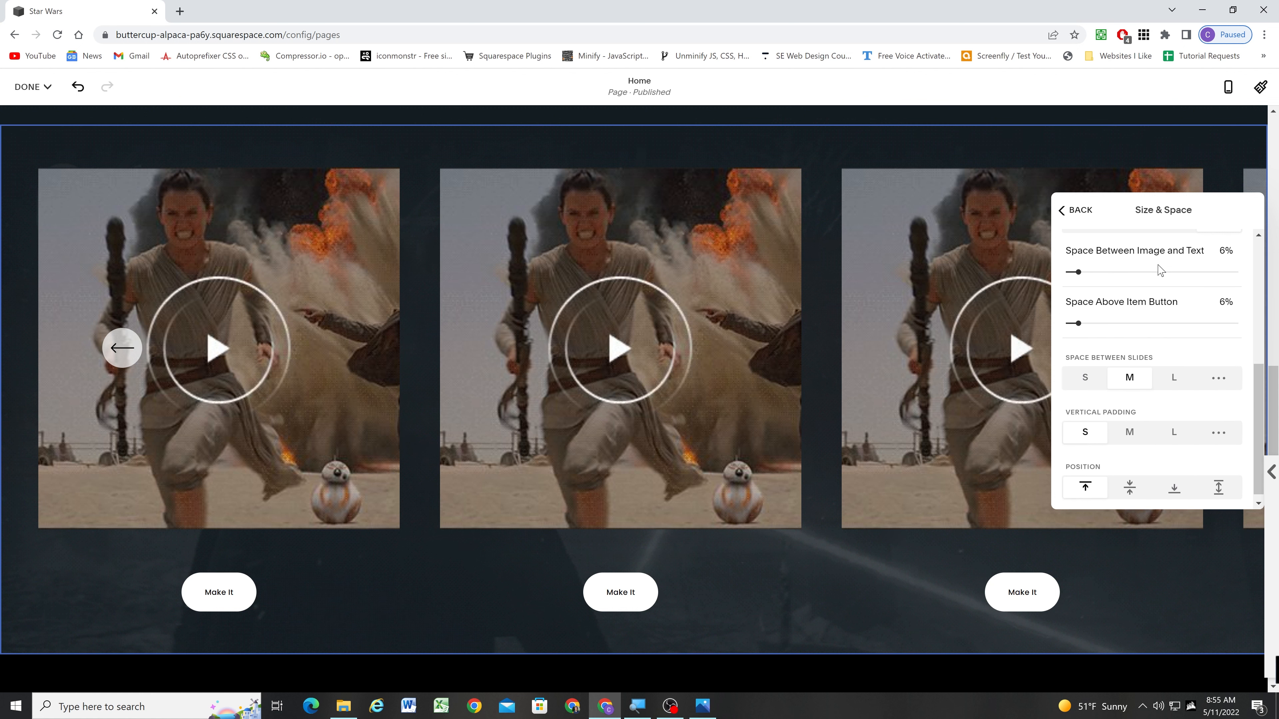
scroll(1161, 270, up, 4)
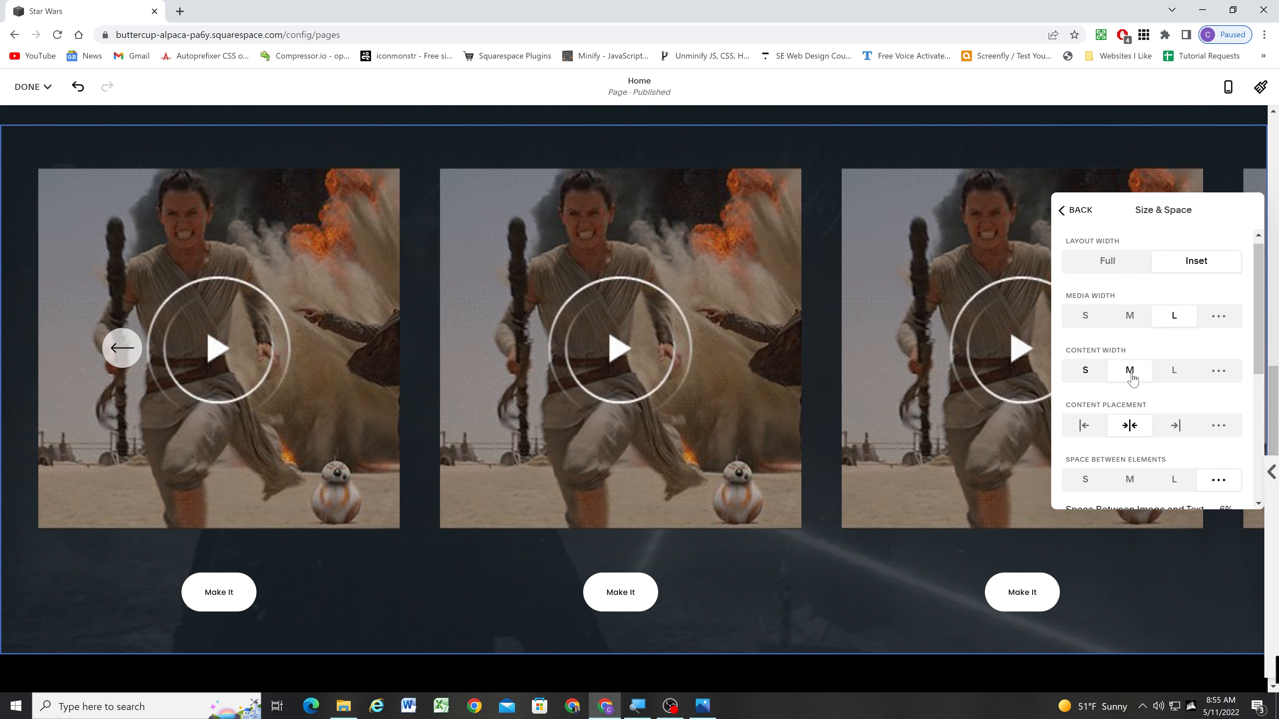
scroll(1133, 378, down, 1)
scroll(1131, 362, down, 1)
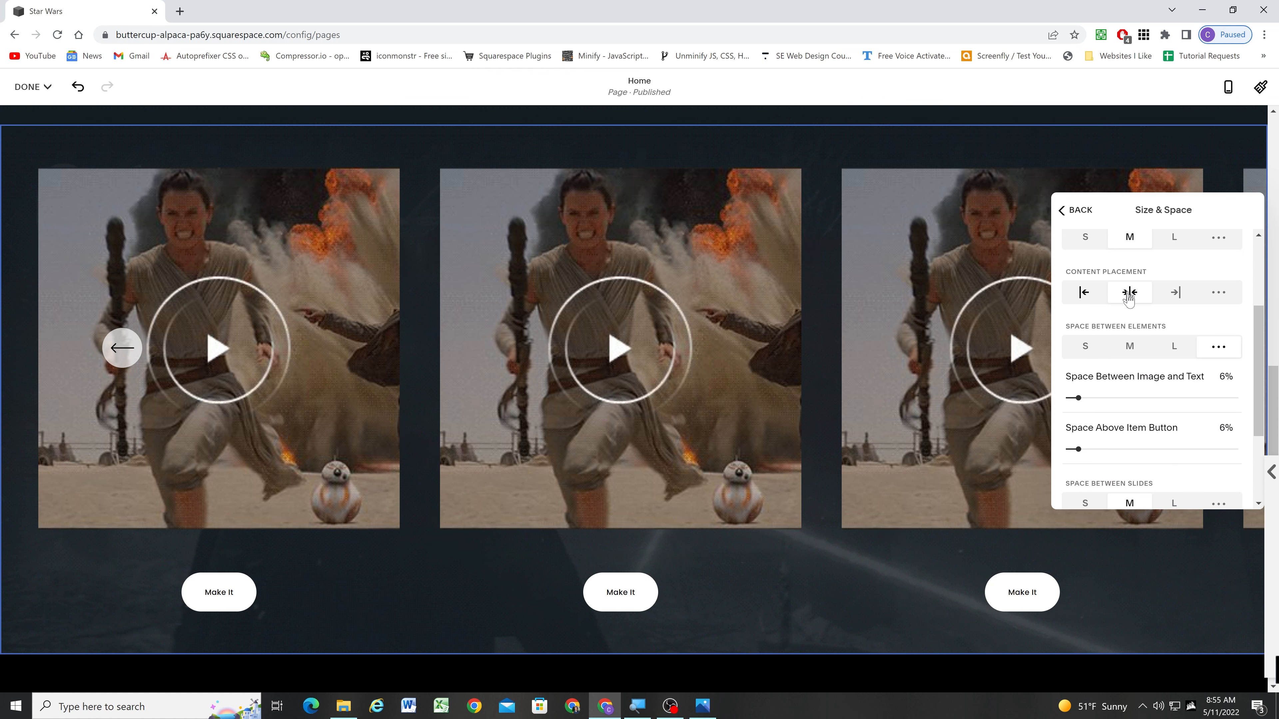
scroll(1134, 350, down, 1)
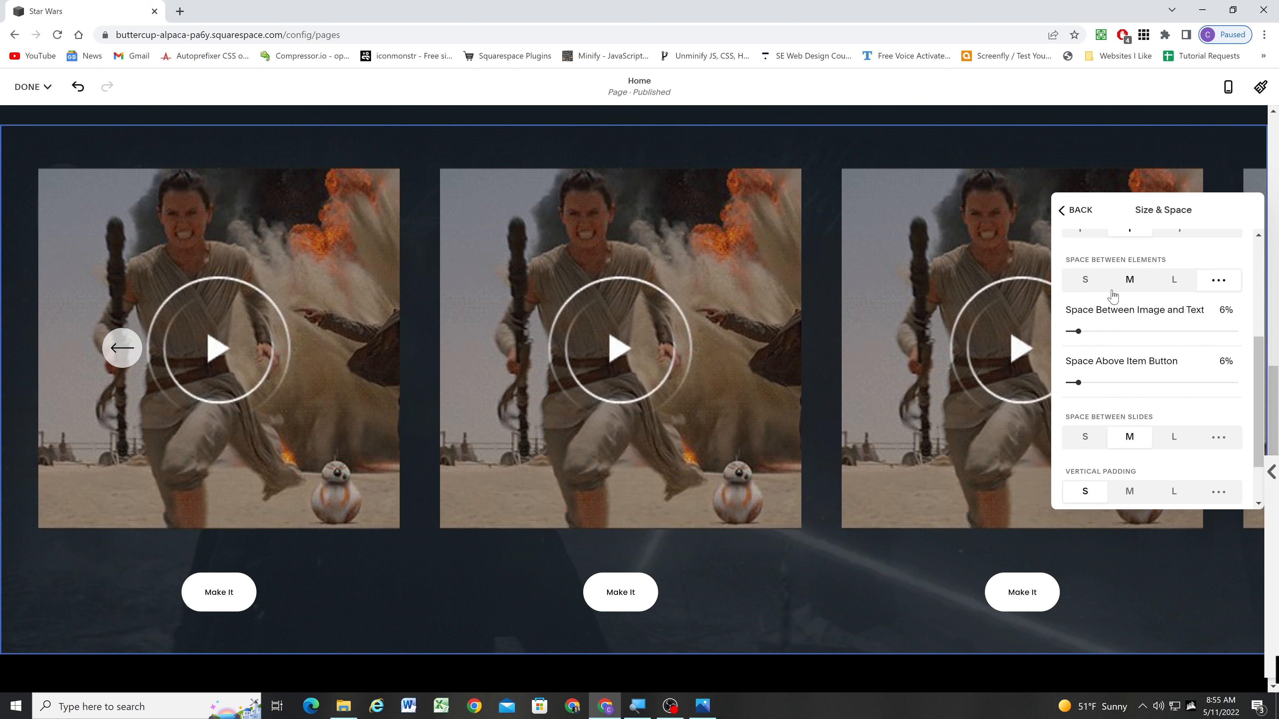
scroll(1113, 297, down, 1)
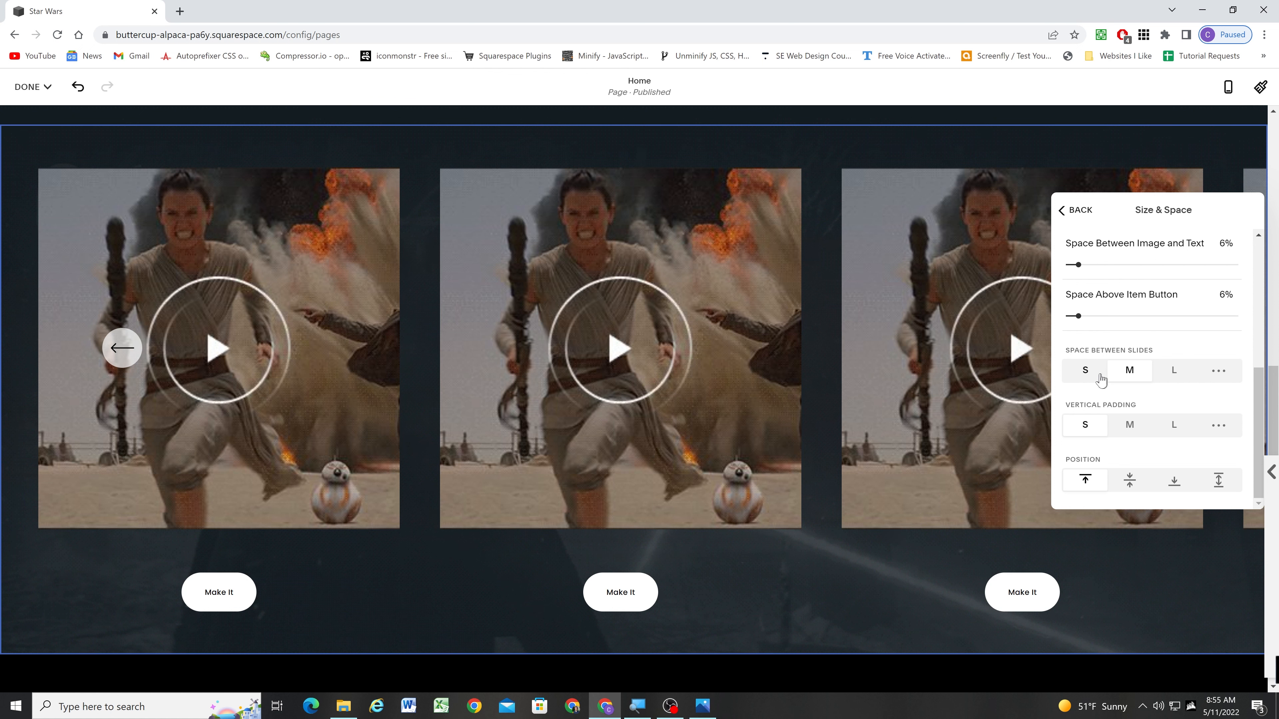
click(1086, 373)
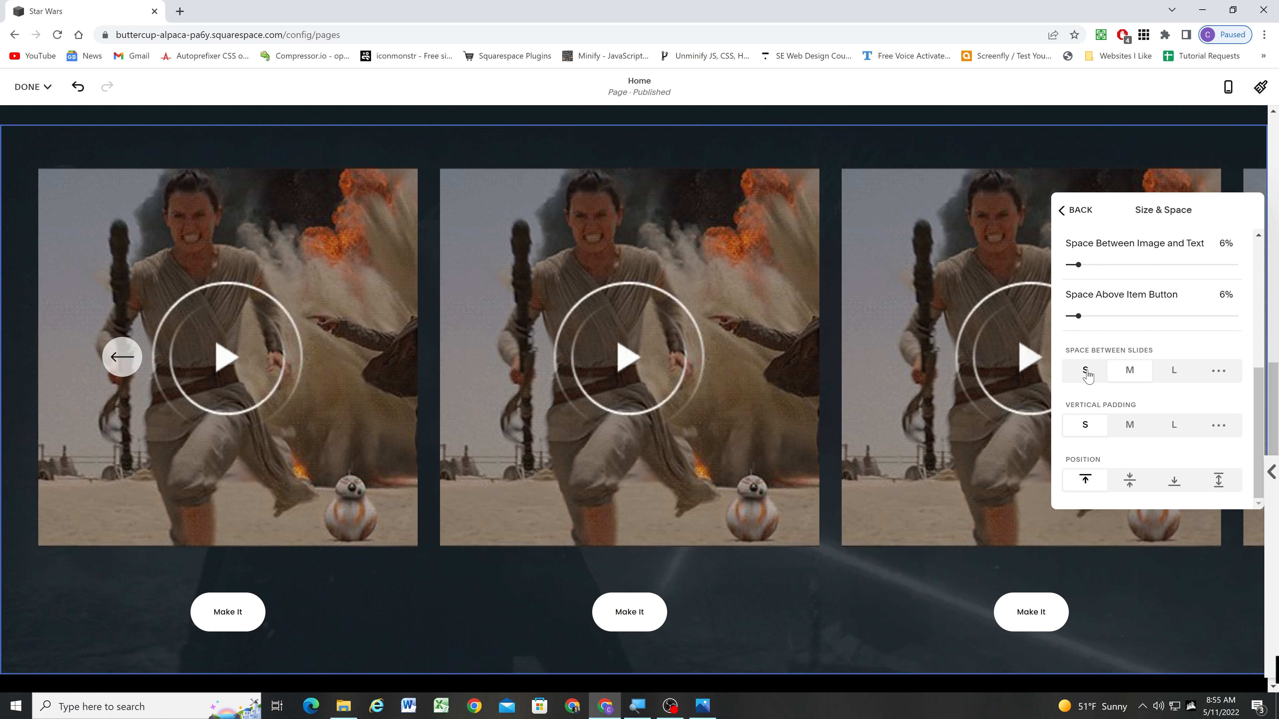
click(1219, 372)
drag(1077, 400, 1035, 399)
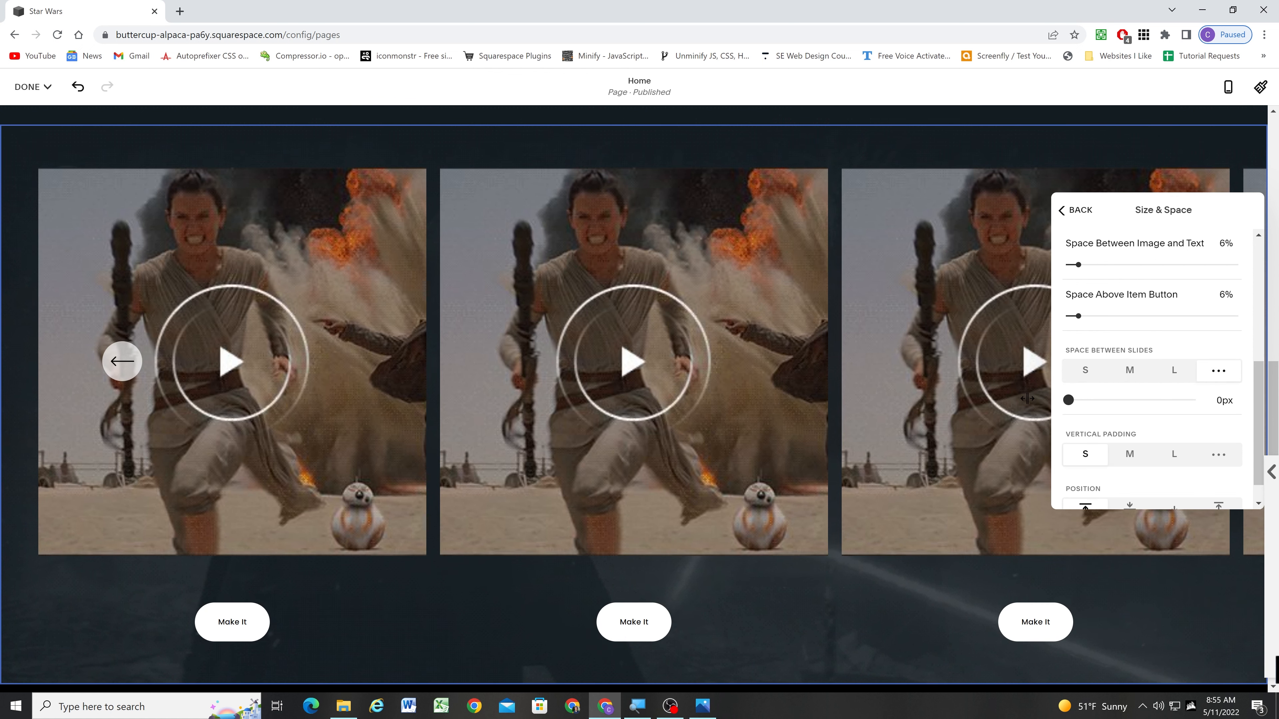
Set the carousel's vertical padding to M and its position to the full-height option, and return to the main design settings.
scroll(1163, 373, down, 1)
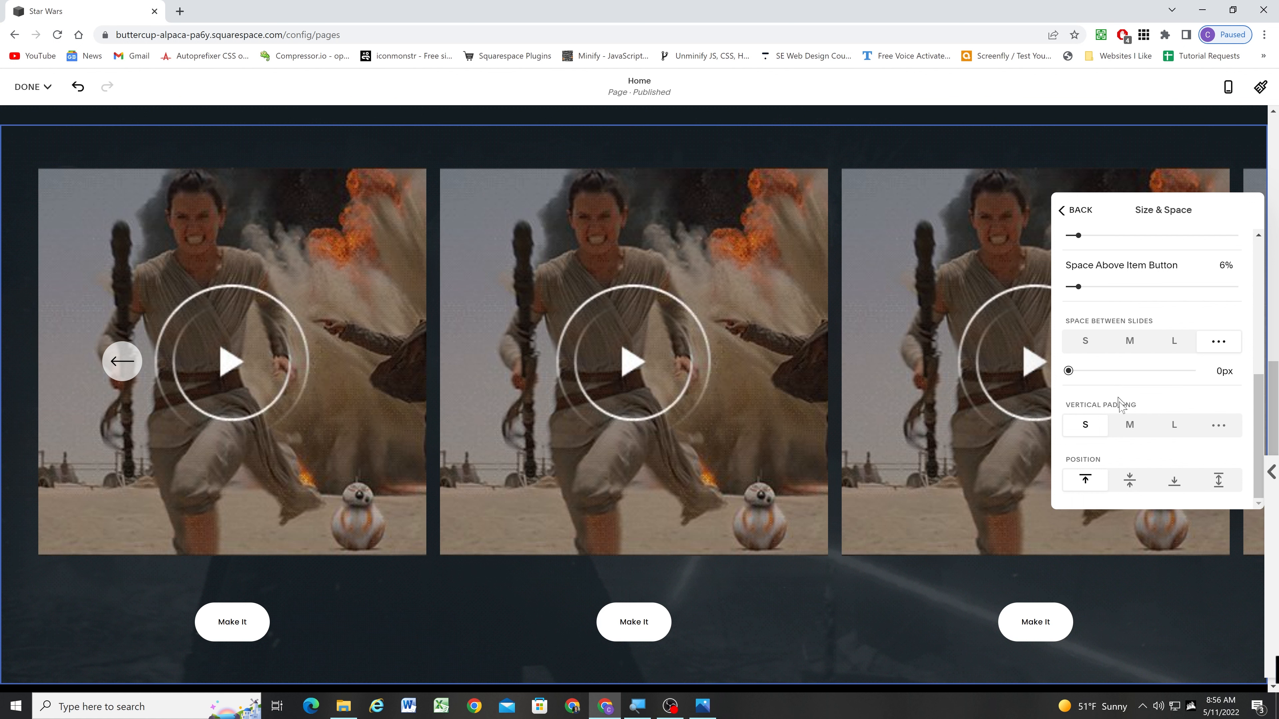
click(1130, 426)
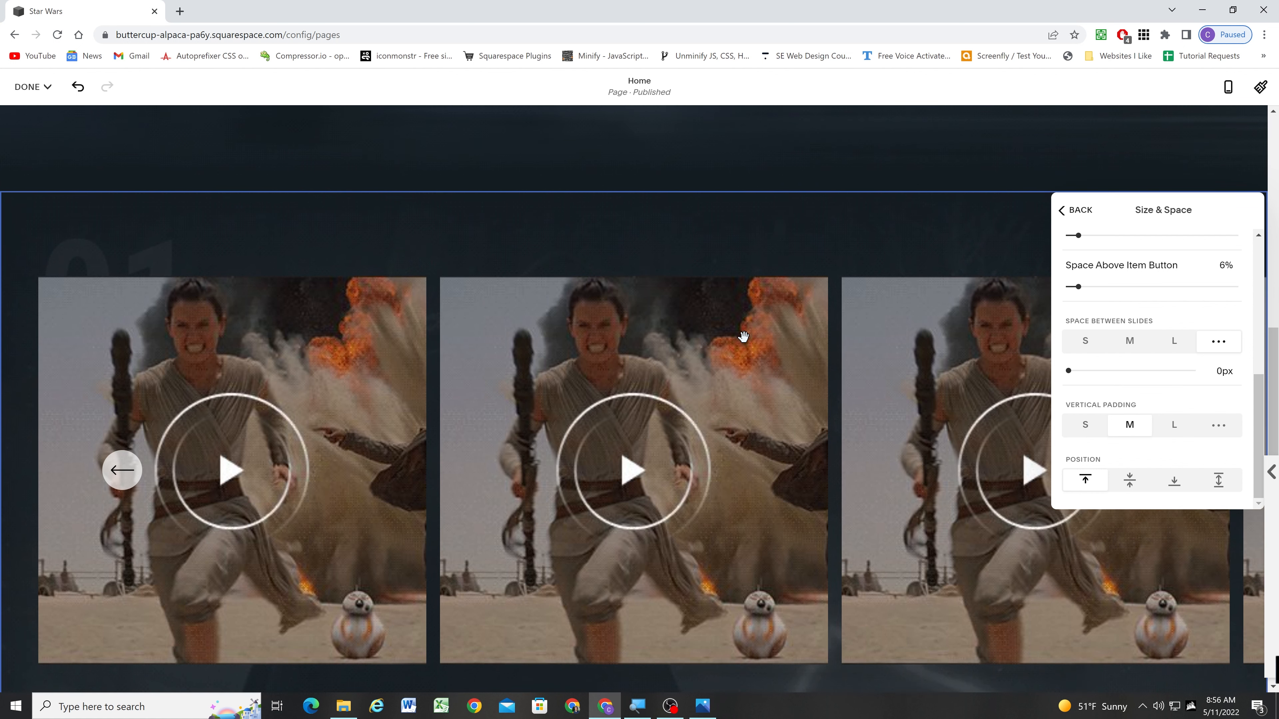
scroll(743, 336, down, 1)
click(1220, 482)
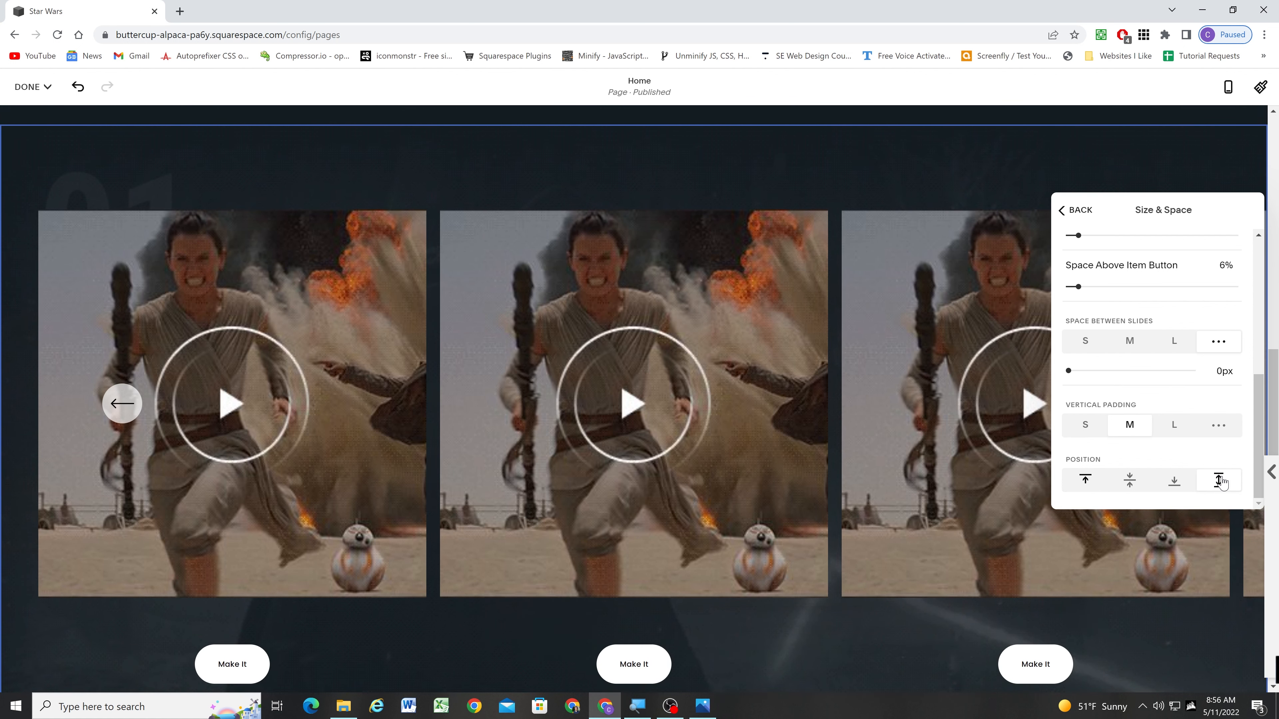
scroll(877, 466, up, 1)
scroll(1160, 399, up, 1)
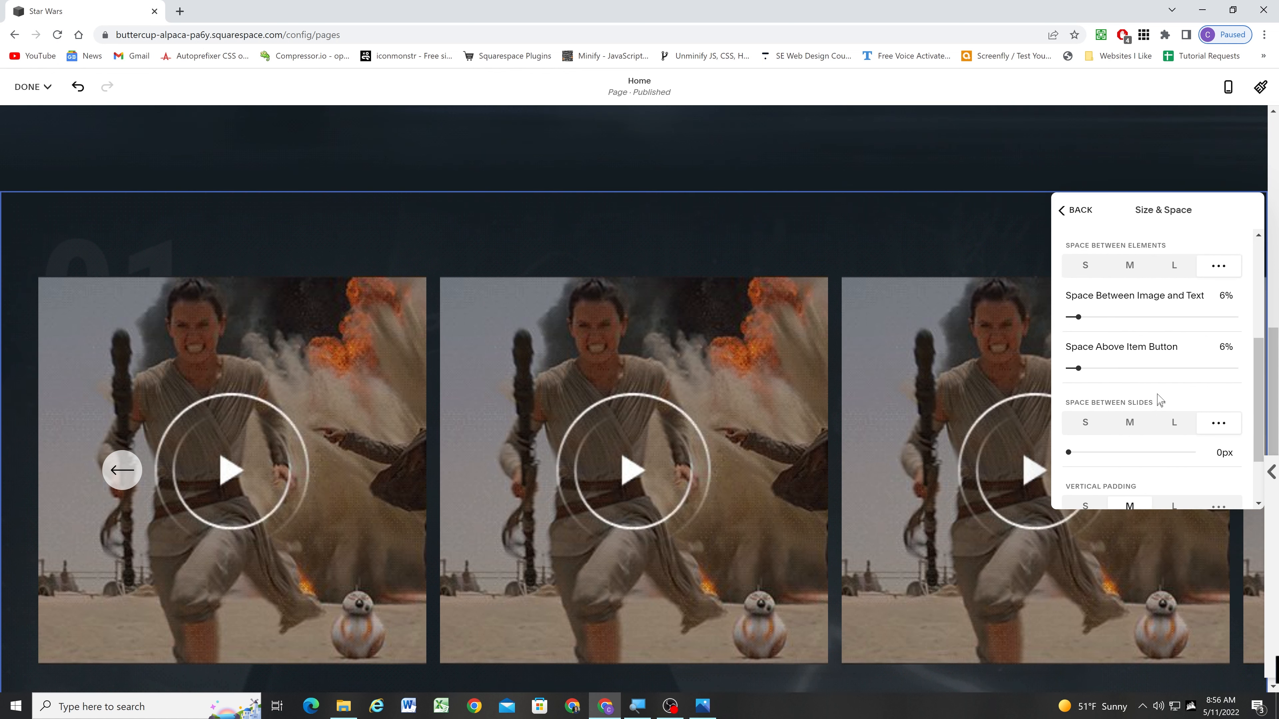
scroll(1160, 400, up, 1)
click(1076, 210)
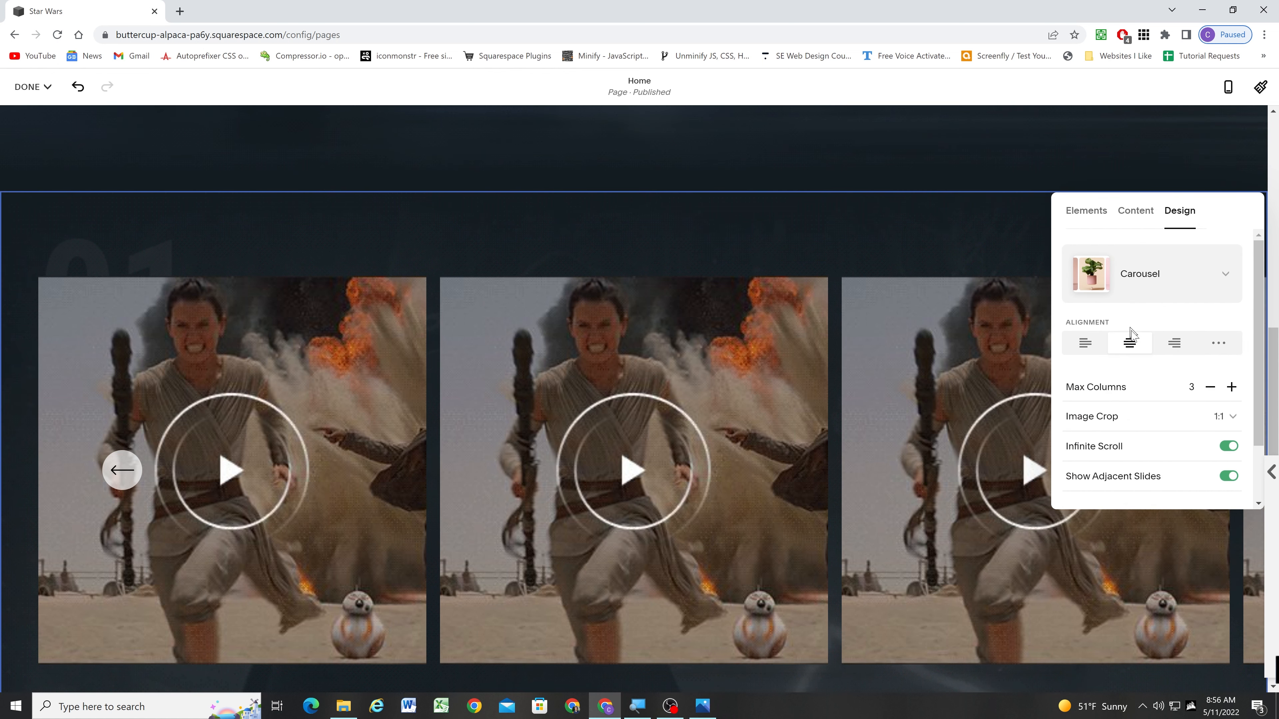
Change the carousel's image crop to 16:9.
click(1184, 438)
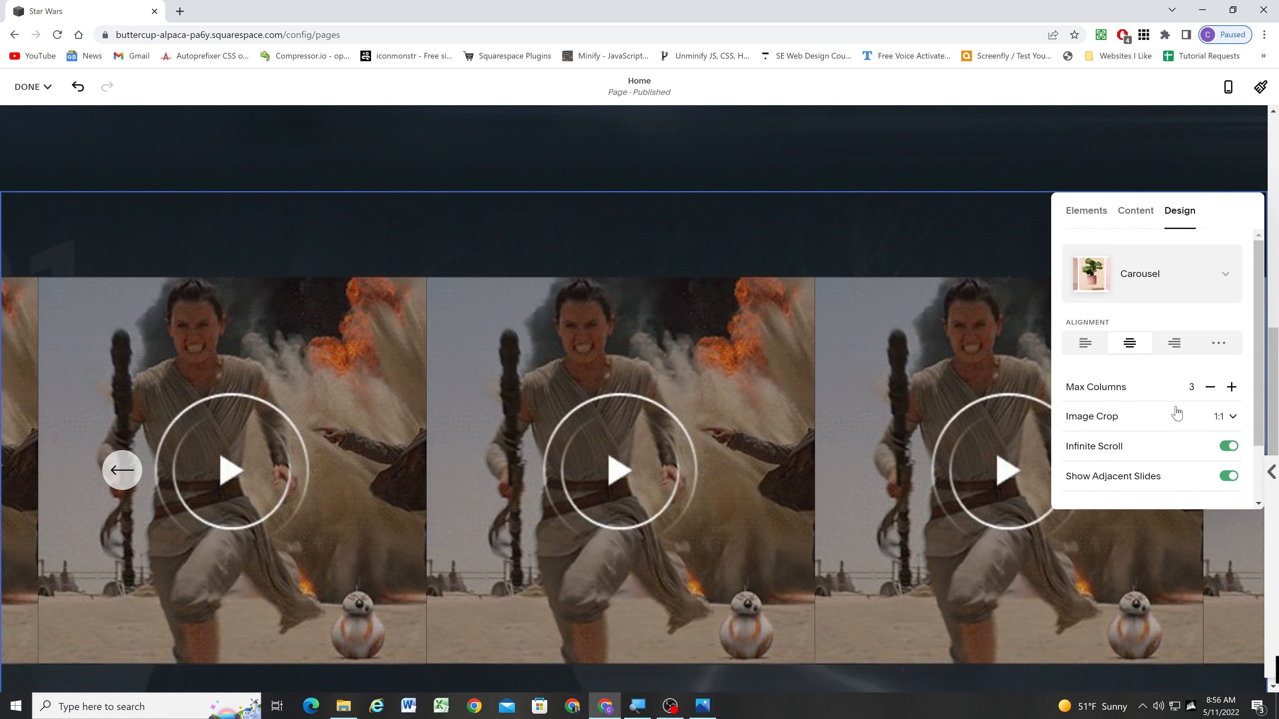
click(1176, 415)
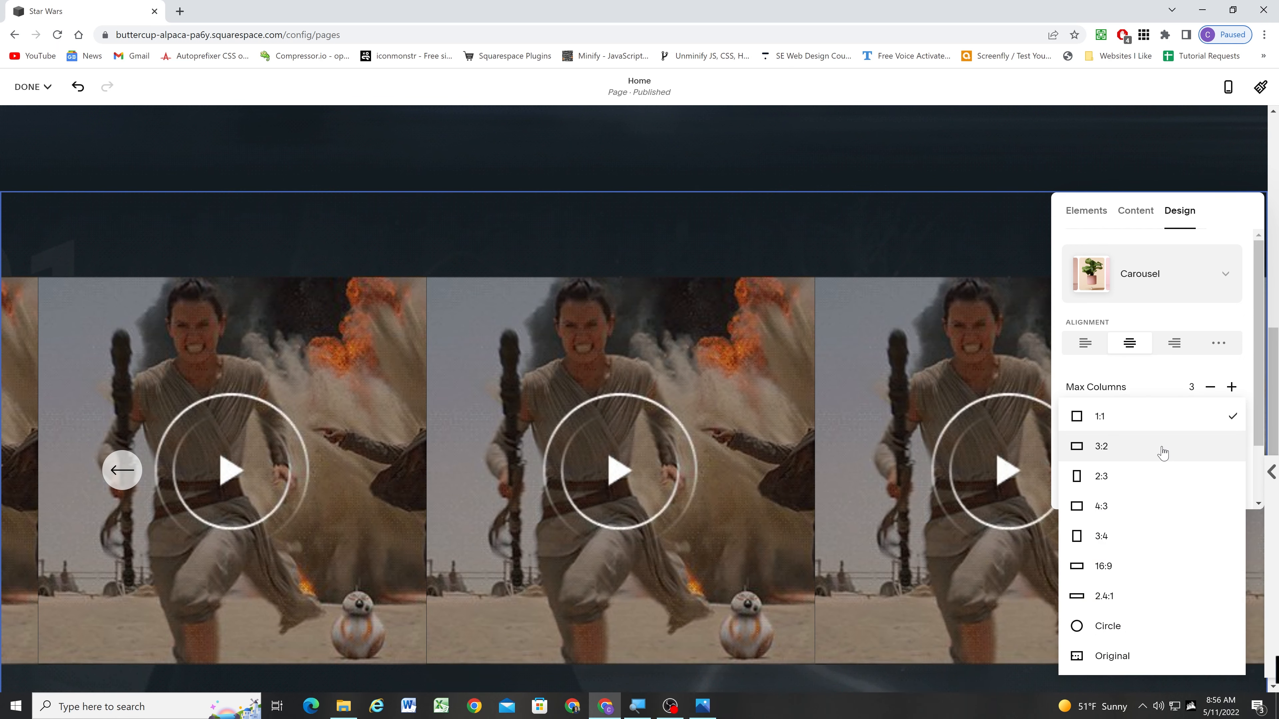
click(1133, 566)
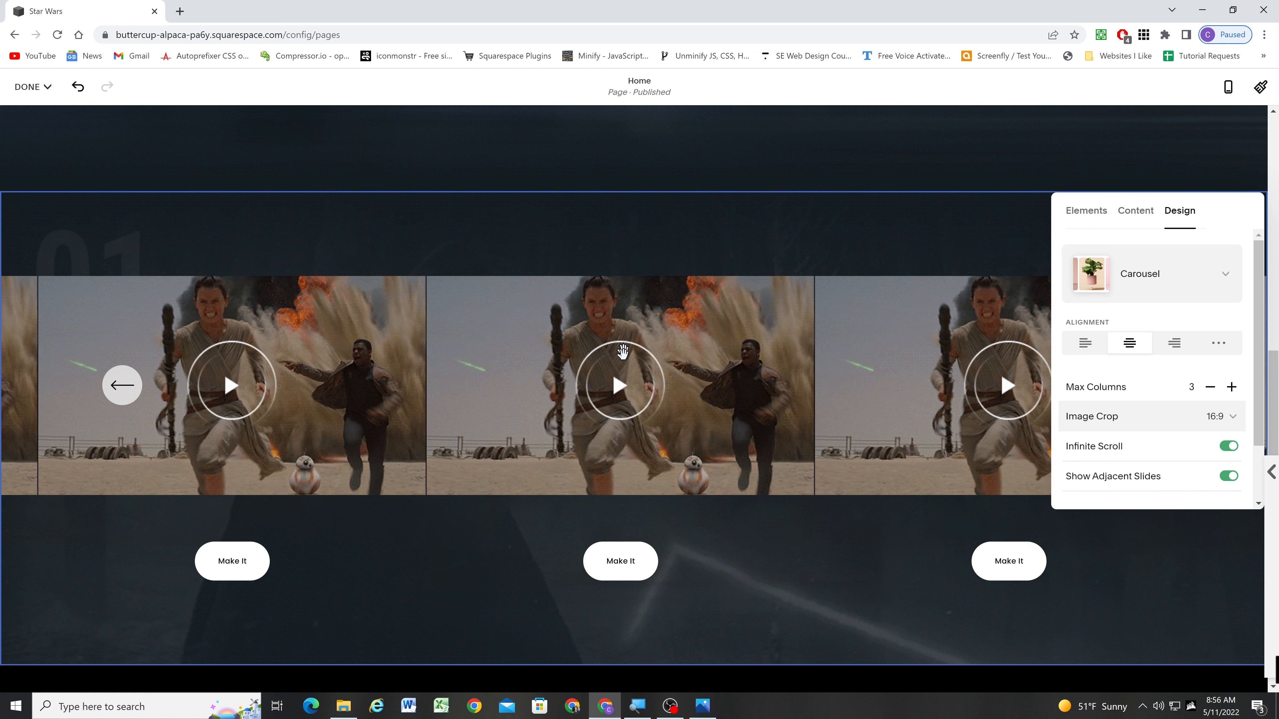
scroll(624, 354, up, 1)
scroll(726, 354, down, 2)
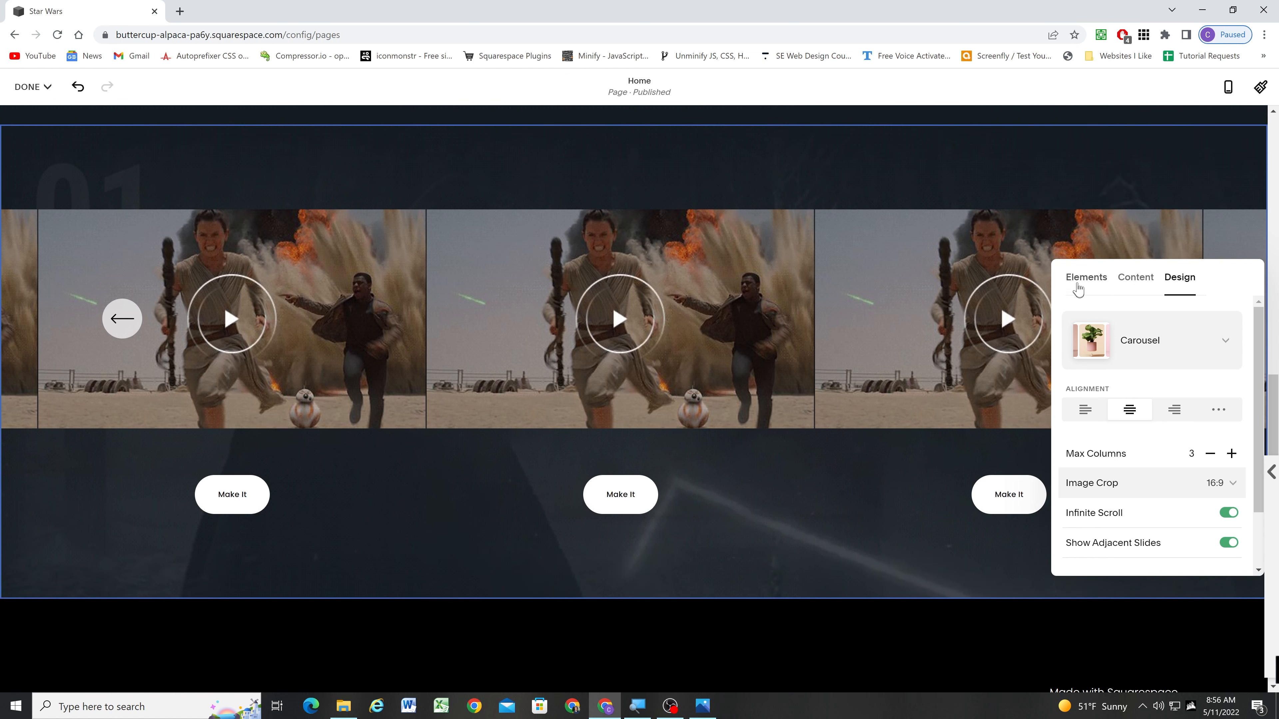
Turn on the carousel's section title, change its text to VIDEOS, and return to the content list.
click(1082, 278)
click(1240, 344)
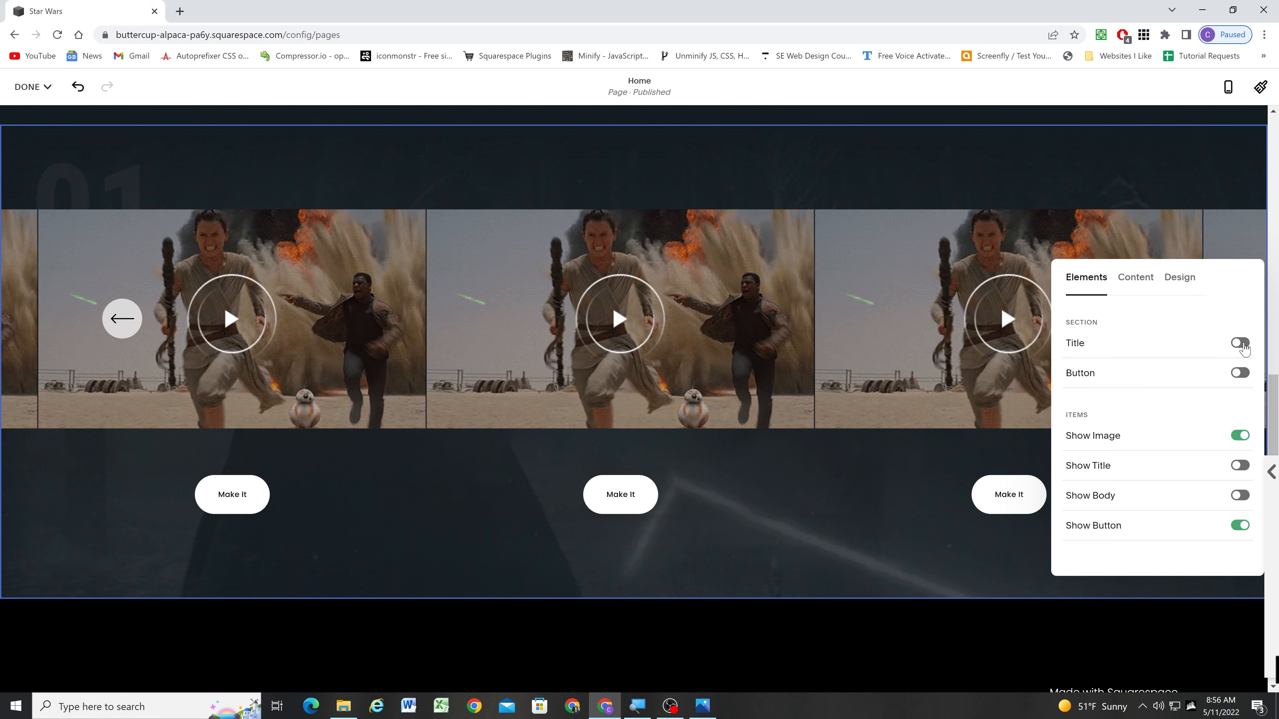
click(1136, 279)
click(1136, 343)
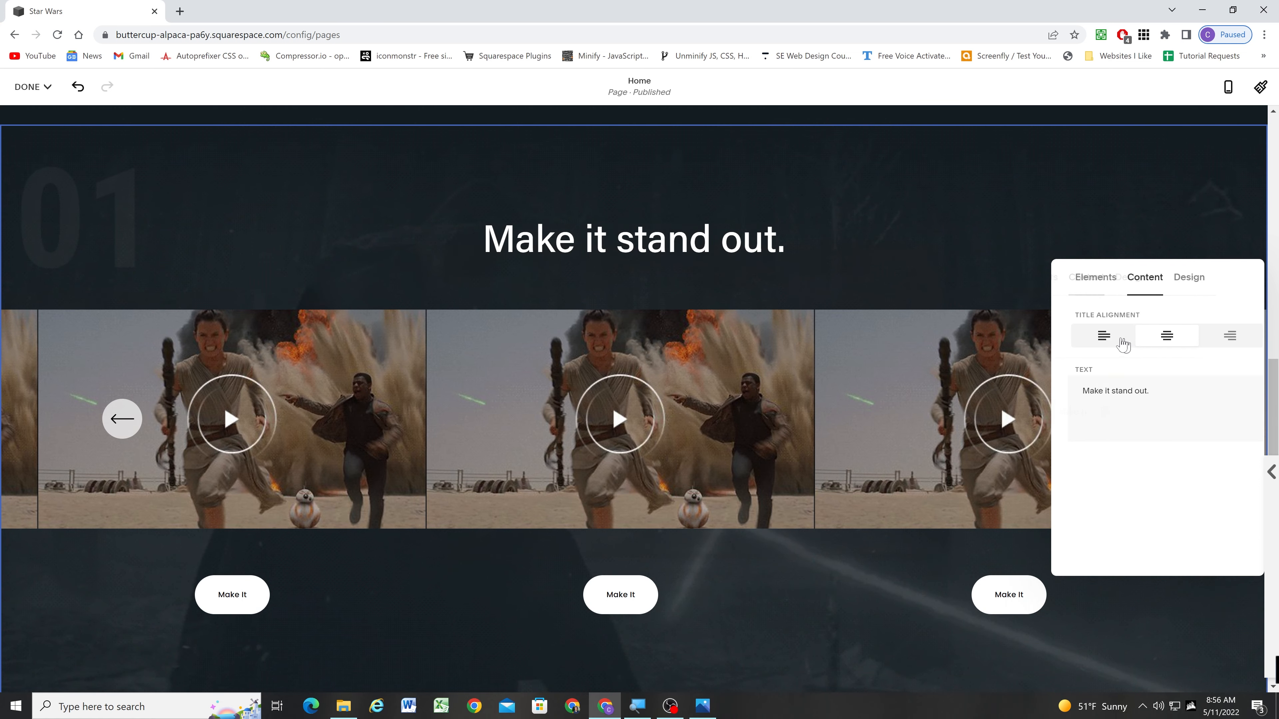
drag(1141, 391, 1071, 385)
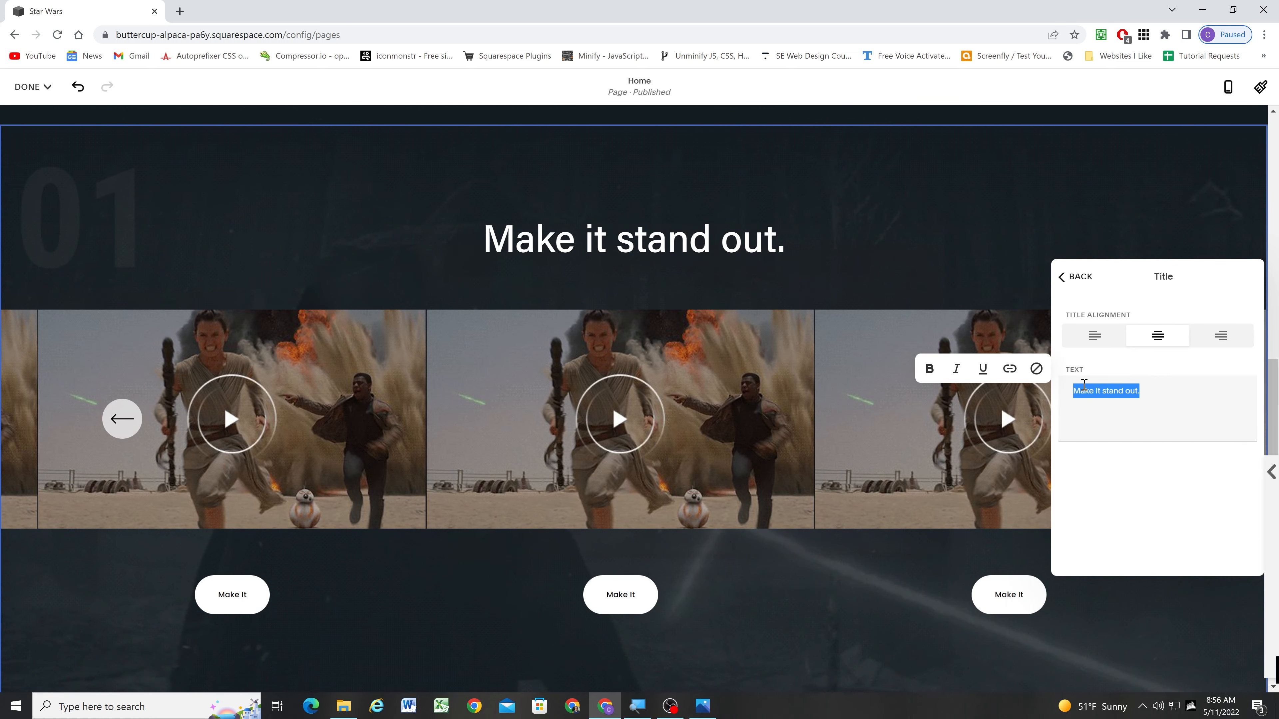
text(Vi)
key(BackSpace)
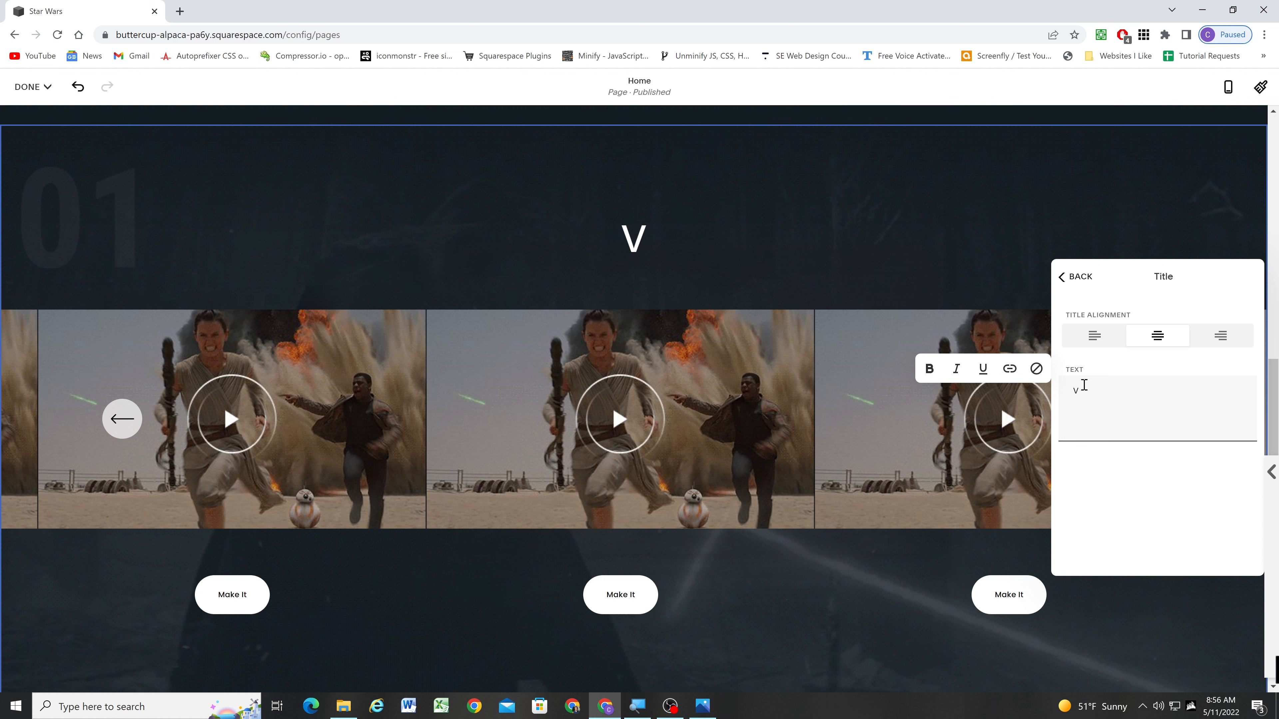
text(IDEOS)
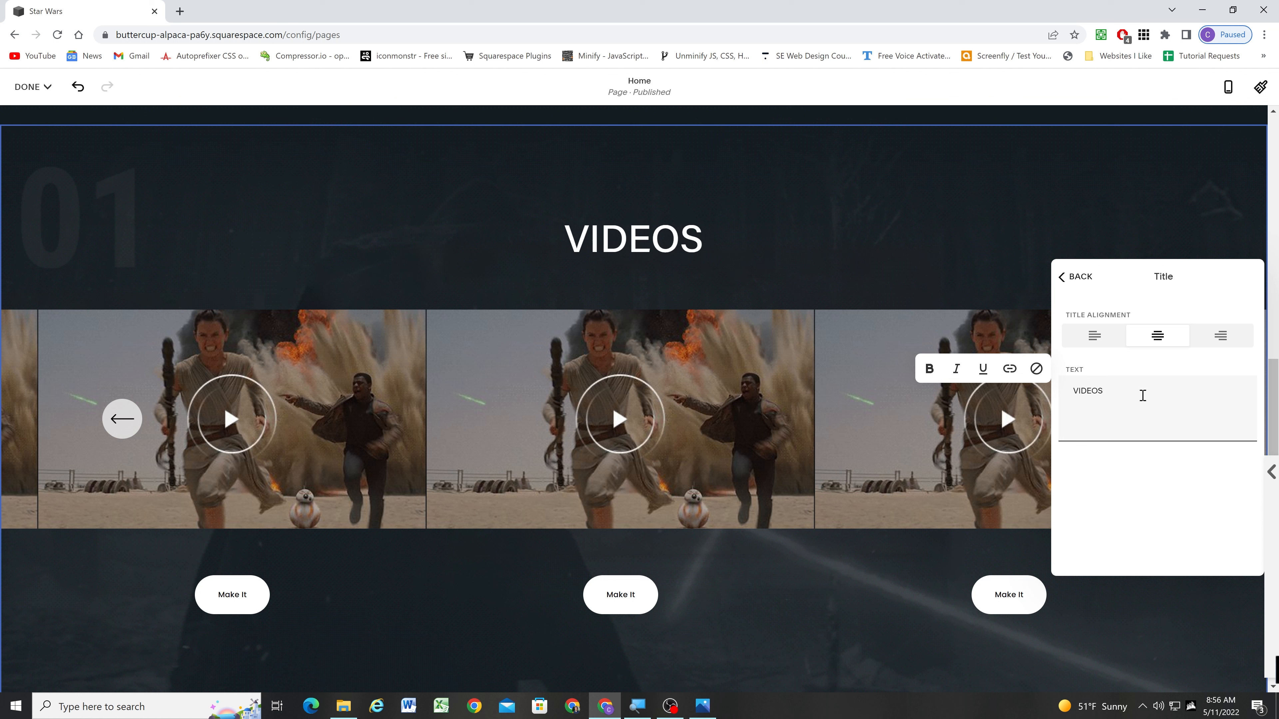
click(1078, 276)
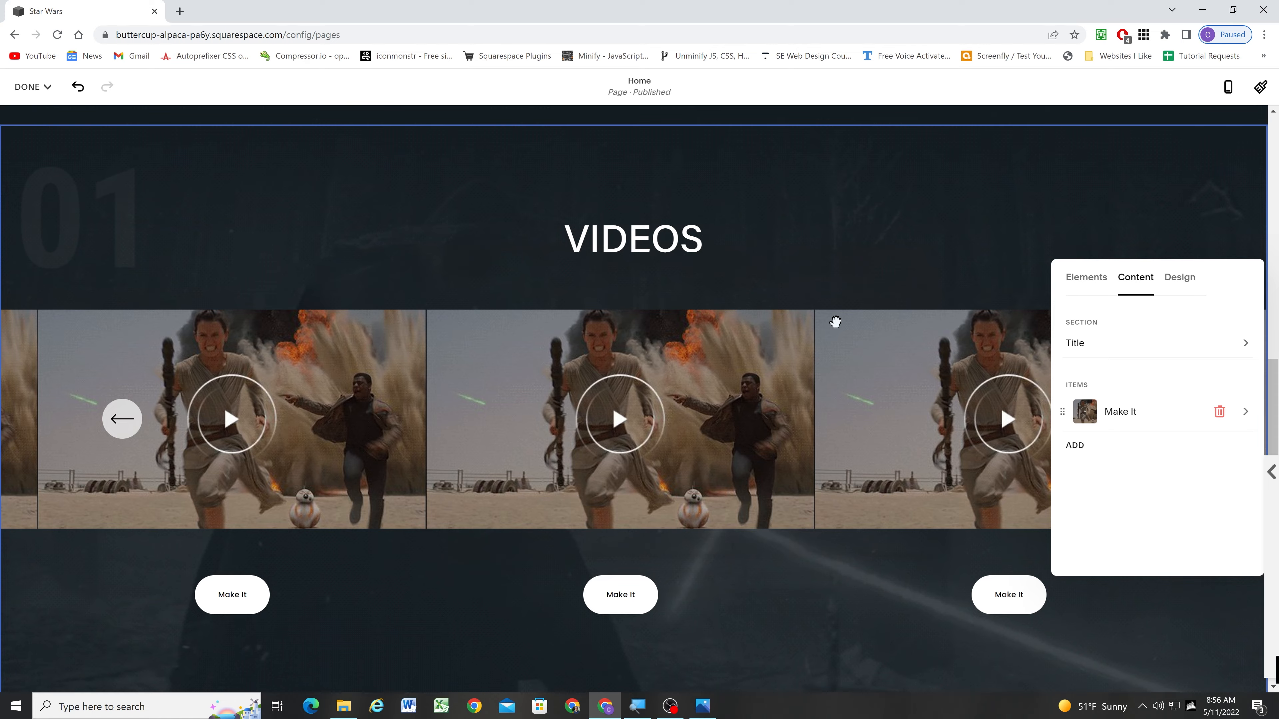
Close the carousel's content settings and review the Videos section down to the footer.
scroll(836, 329, up, 3)
scroll(846, 342, down, 3)
scroll(786, 289, up, 1)
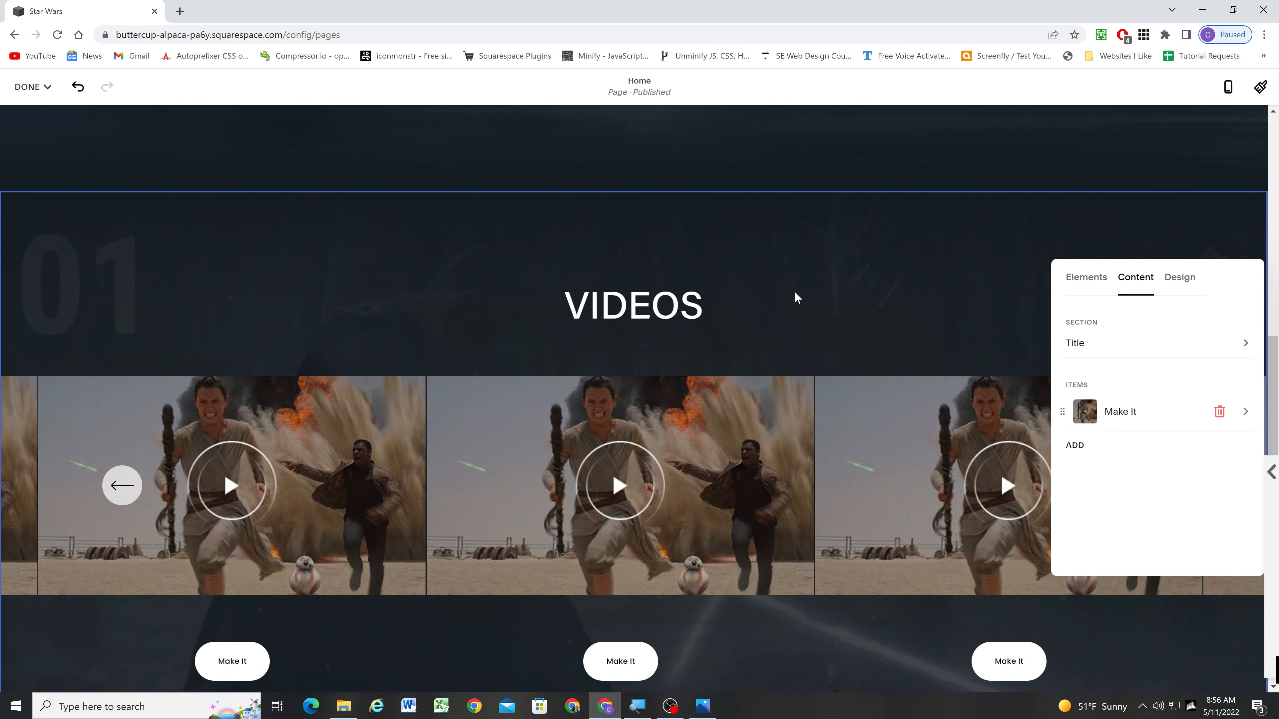
click(797, 296)
scroll(848, 292, down, 4)
scroll(731, 362, down, 1)
scroll(743, 394, up, 1)
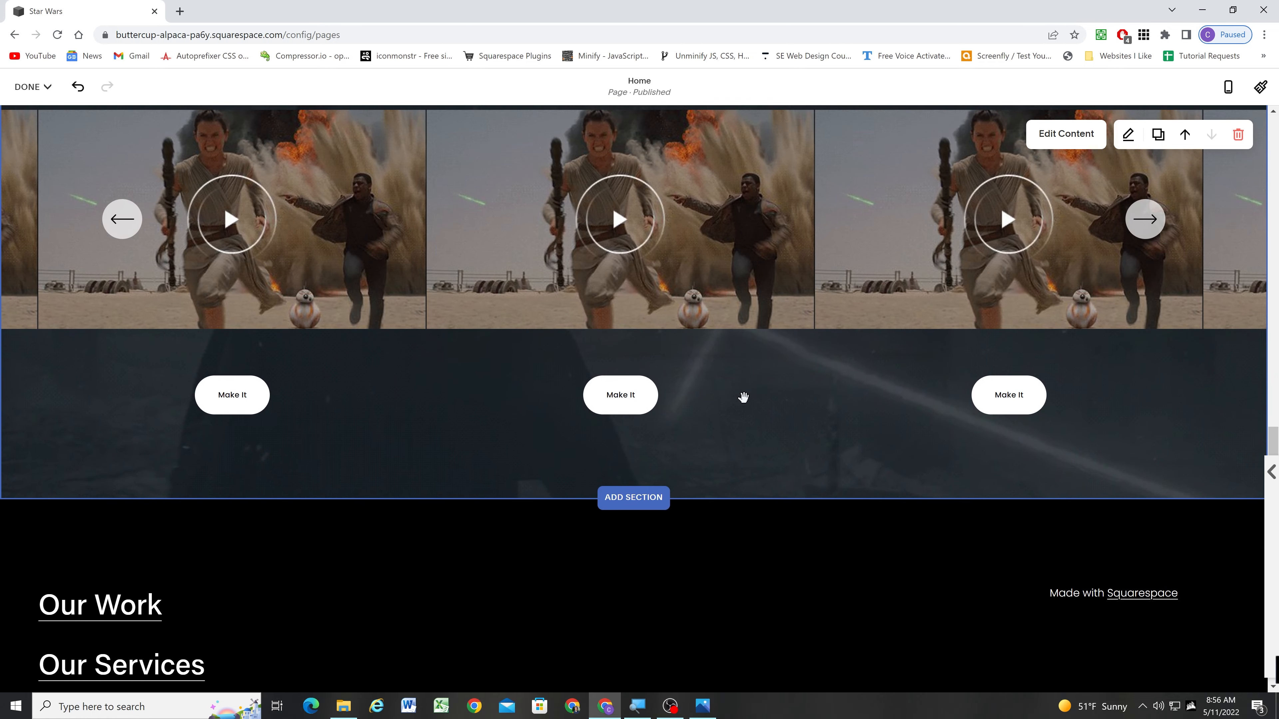
scroll(734, 397, down, 2)
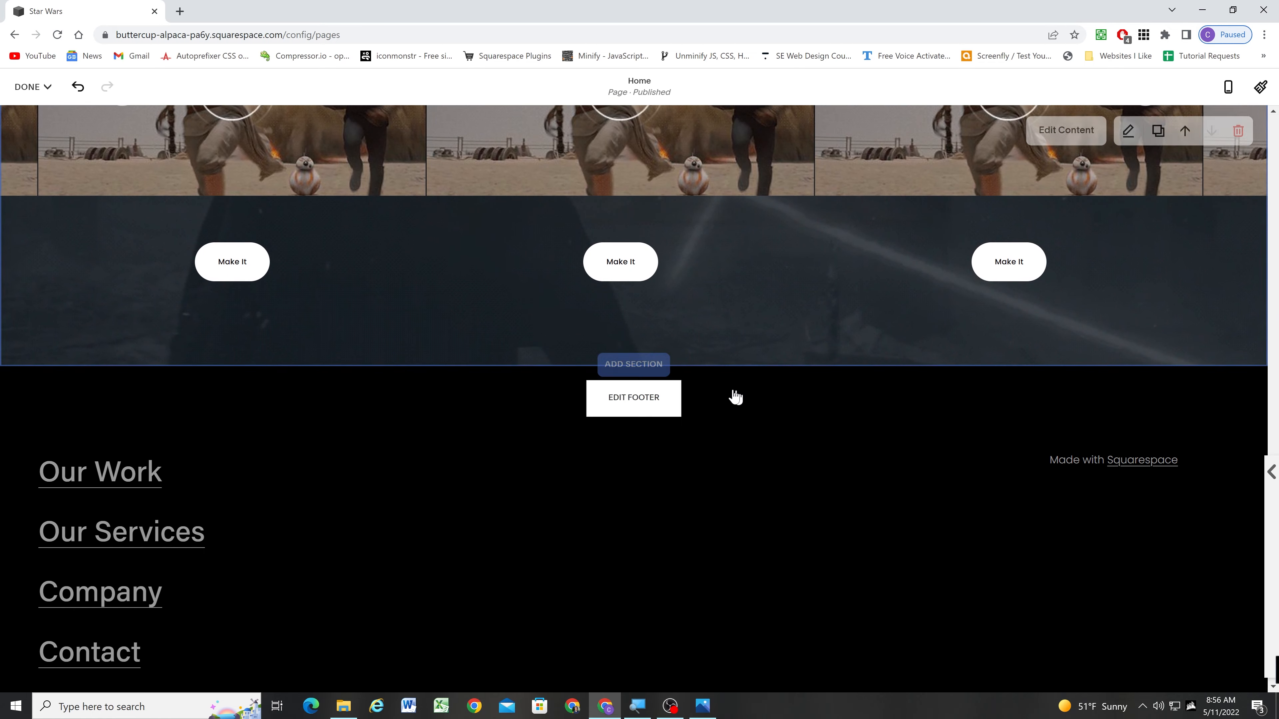
Add a blank section below the Videos section, directly above the footer.
click(632, 363)
scroll(529, 393, down, 1)
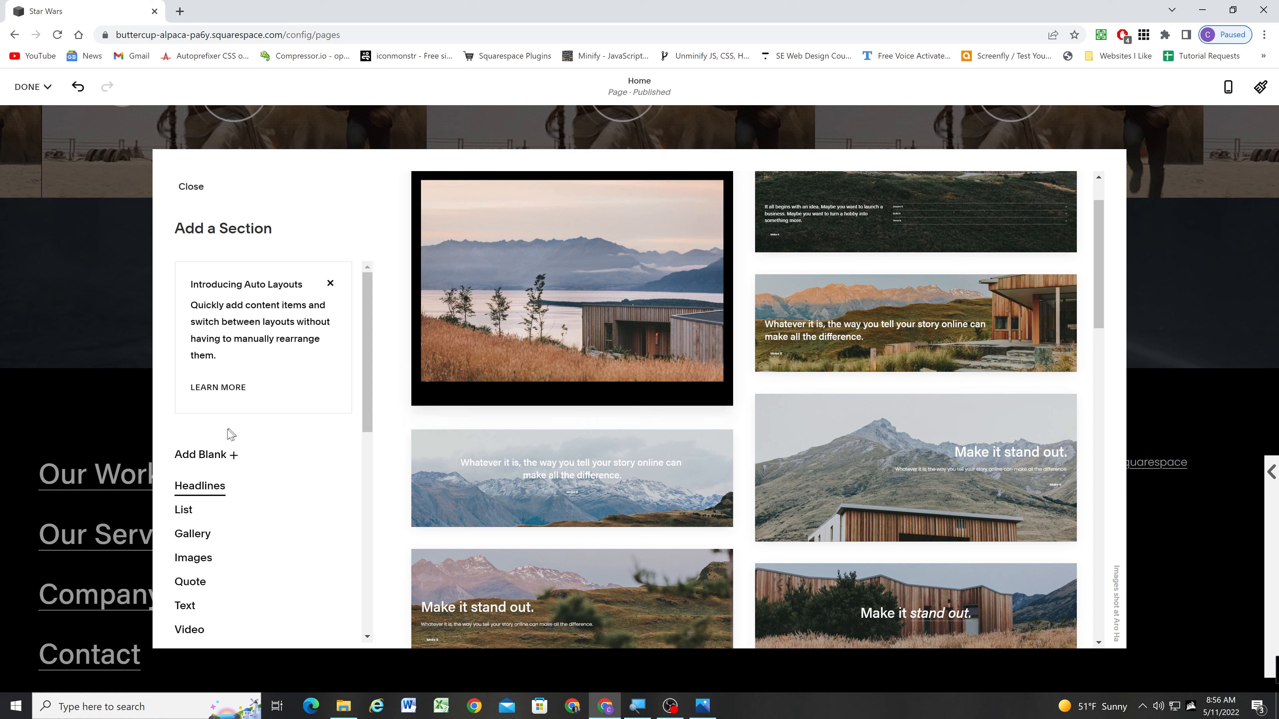
click(200, 456)
Check the Synopsis section in the Star Wars Website Original mockup in Photos, and return to the page editor.
click(702, 705)
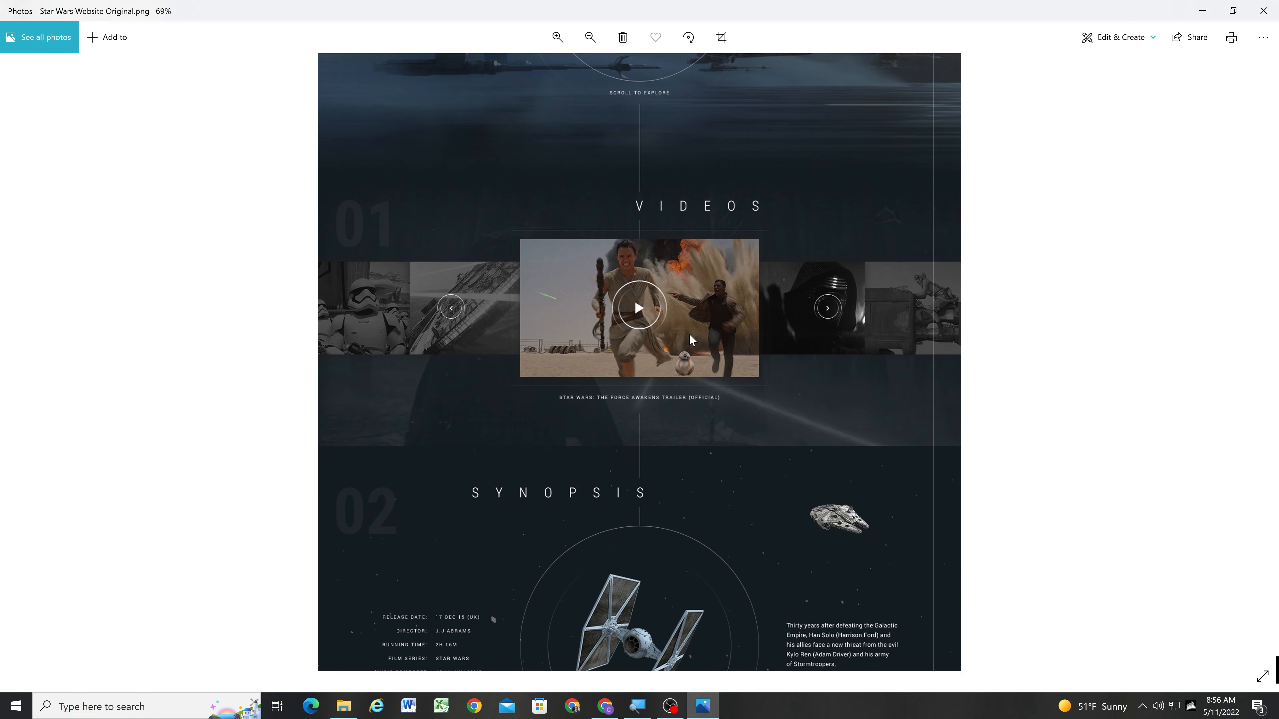
scroll(655, 353, down, 2)
scroll(640, 298, up, 3)
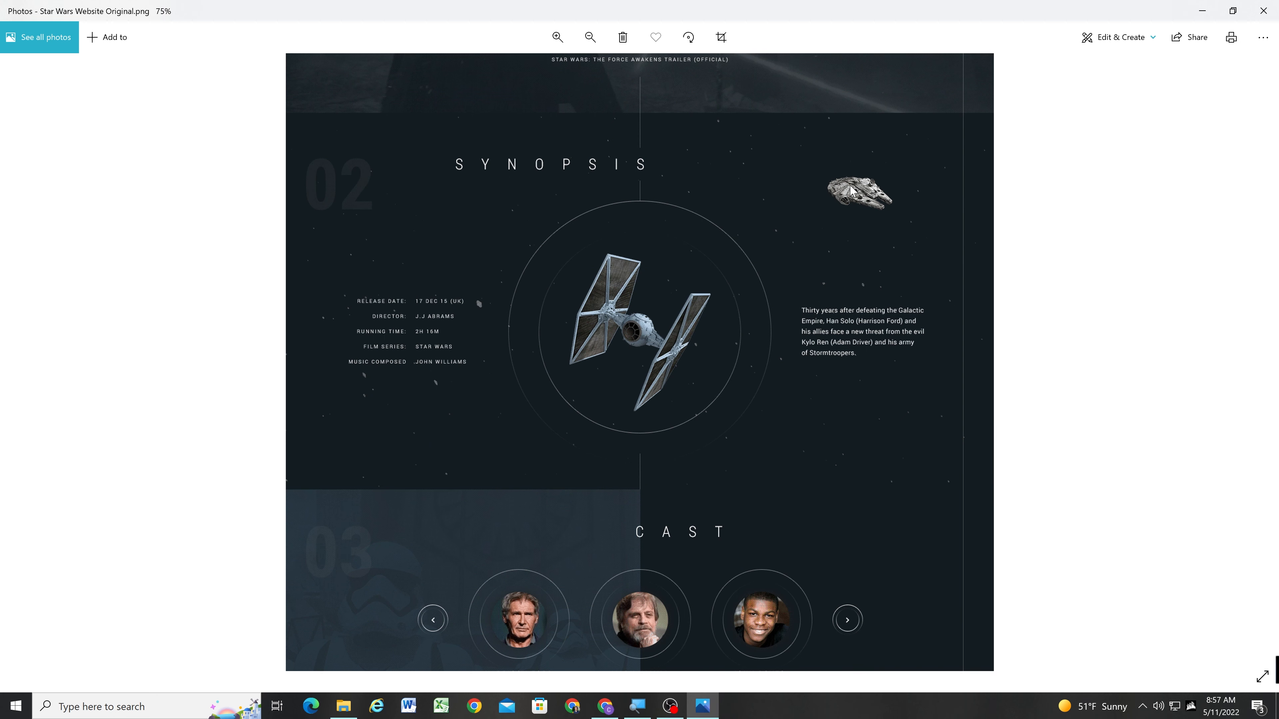
click(1204, 9)
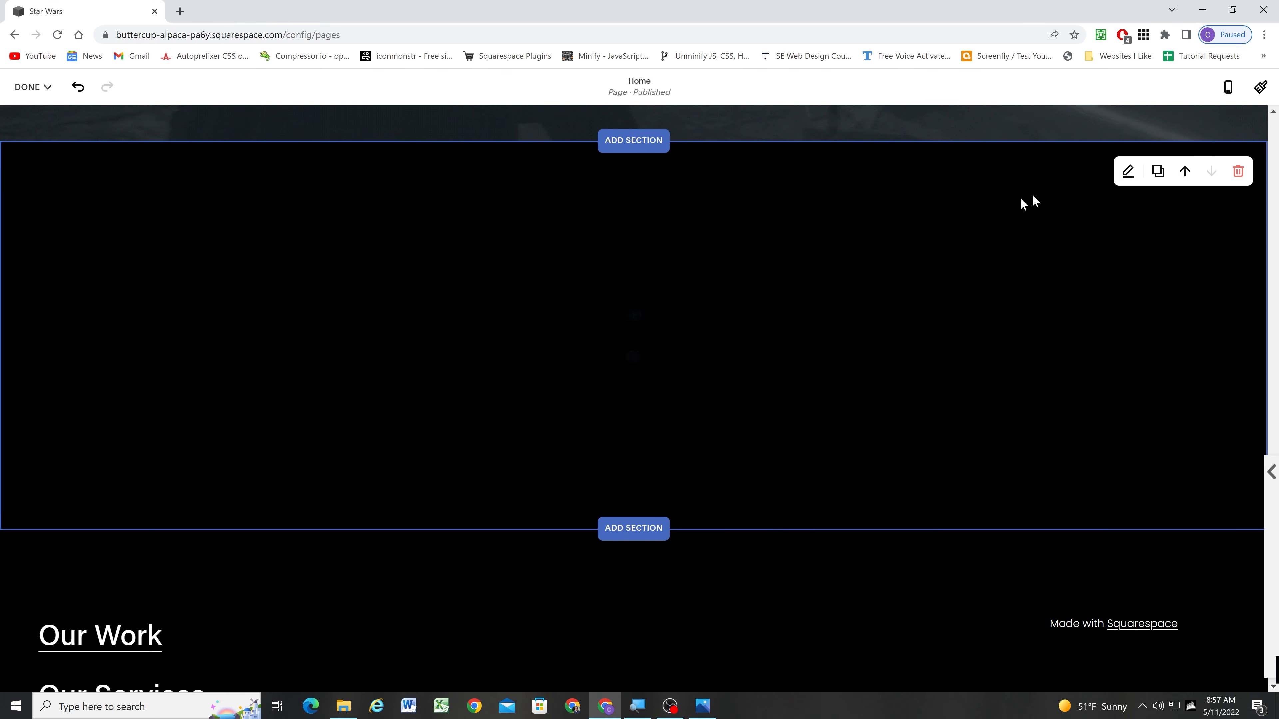
Upload Third Section BG_number as the background image of the new blank section.
click(1123, 172)
click(1135, 237)
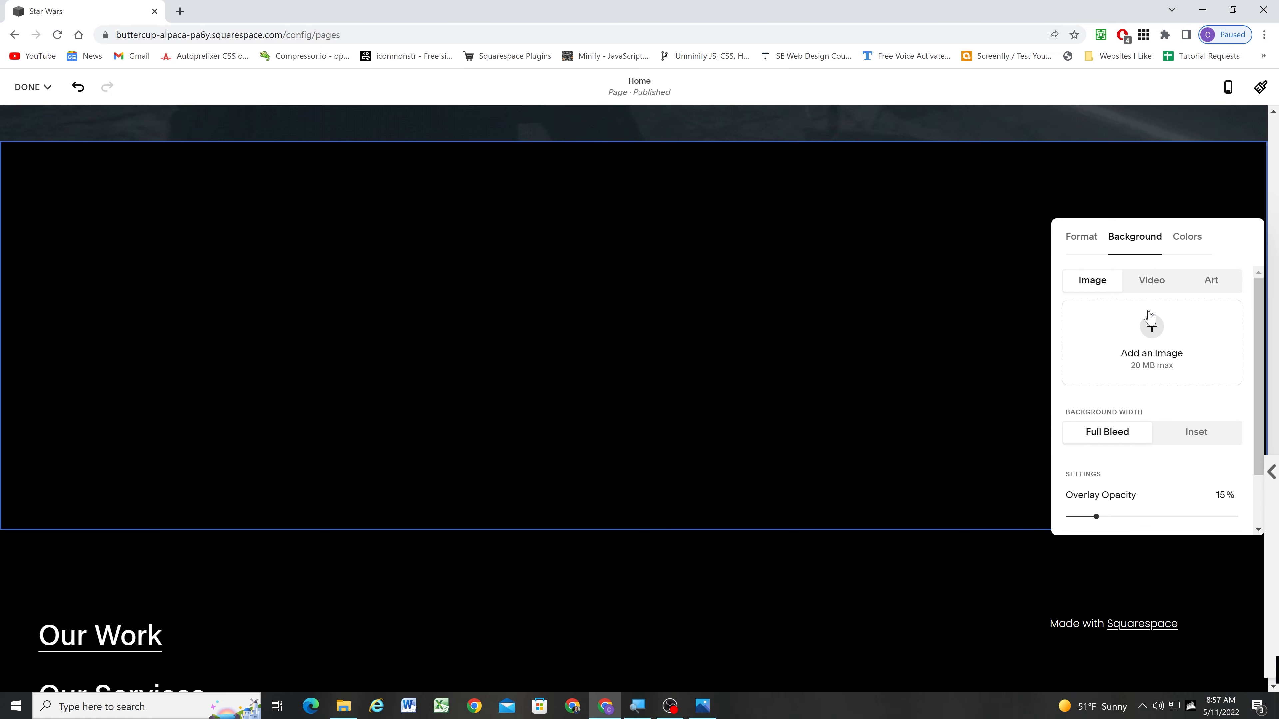
click(1152, 326)
click(1142, 361)
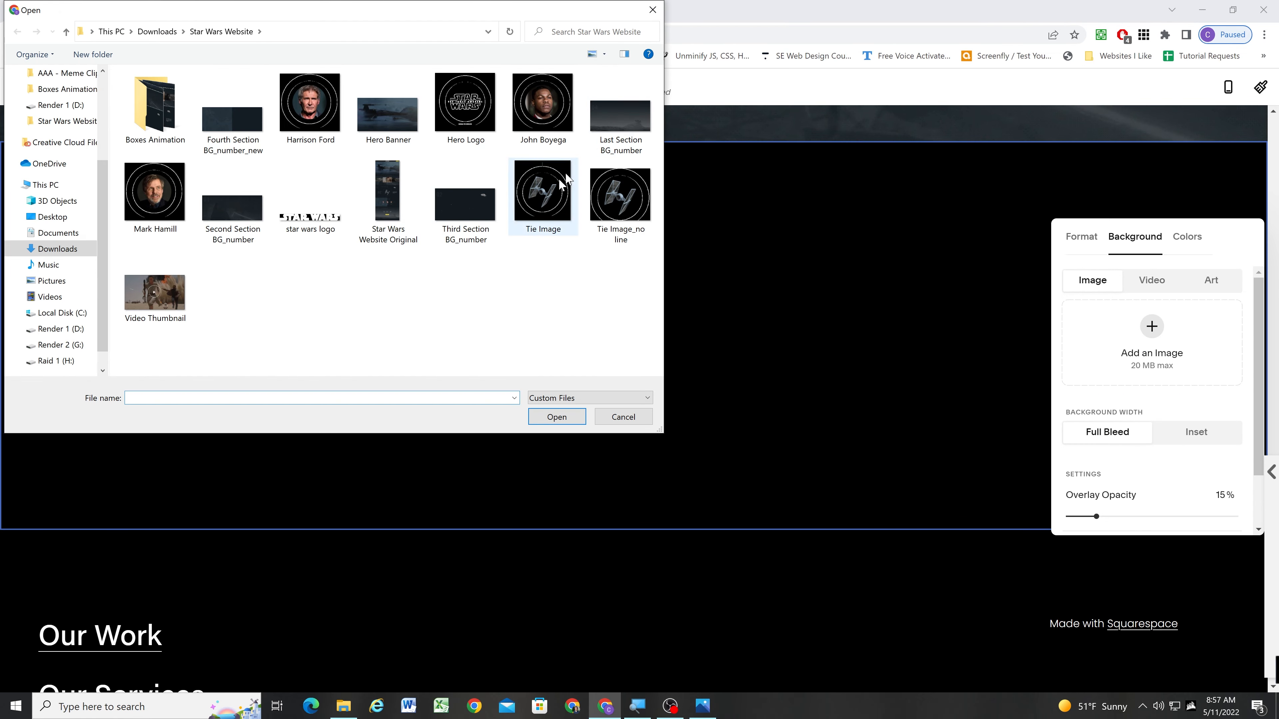
click(472, 217)
click(563, 418)
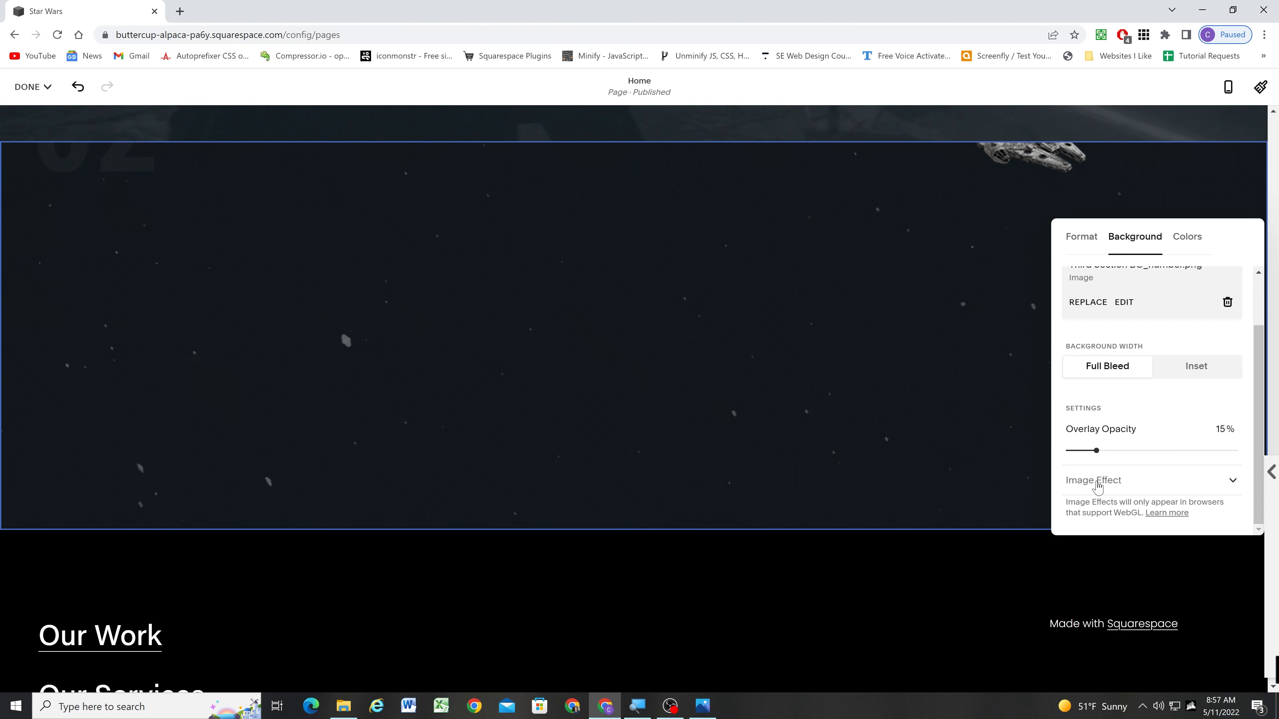
Set the section background's overlay opacity to 0%, move the image's focal point to its upper edge, and close the section settings.
drag(1097, 450, 1044, 443)
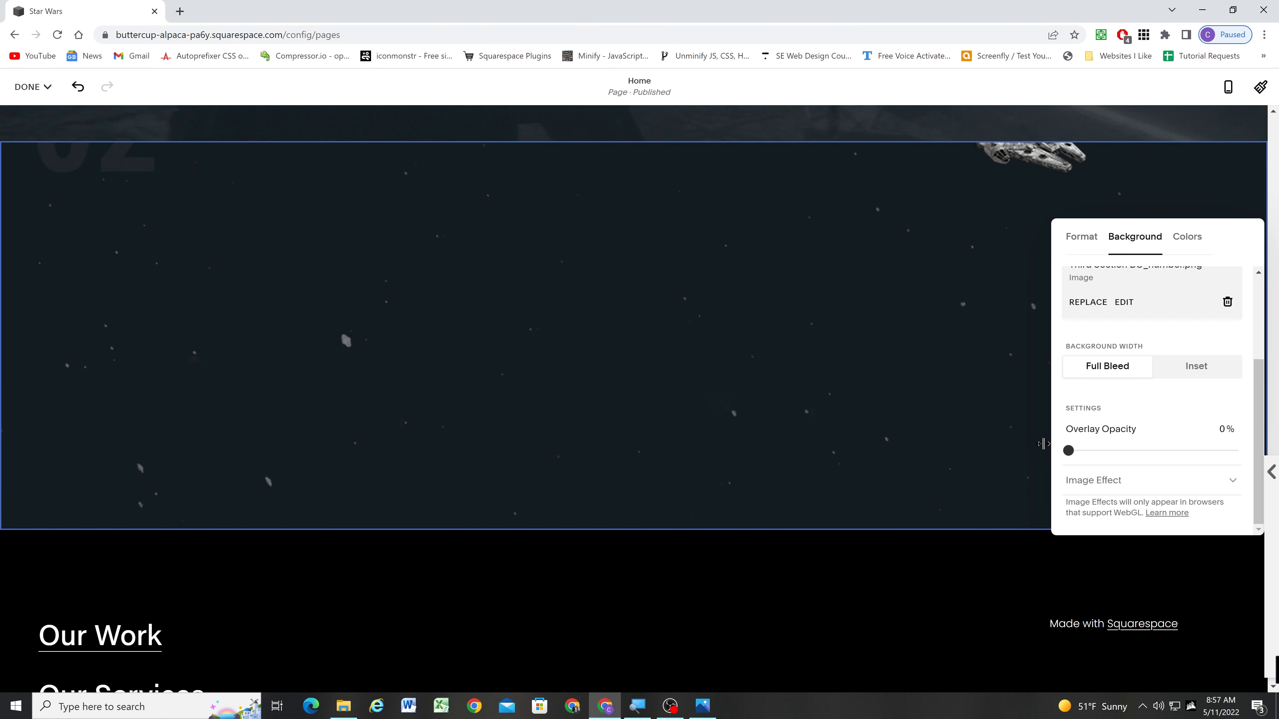
scroll(1162, 433, up, 3)
drag(1151, 341, 1154, 312)
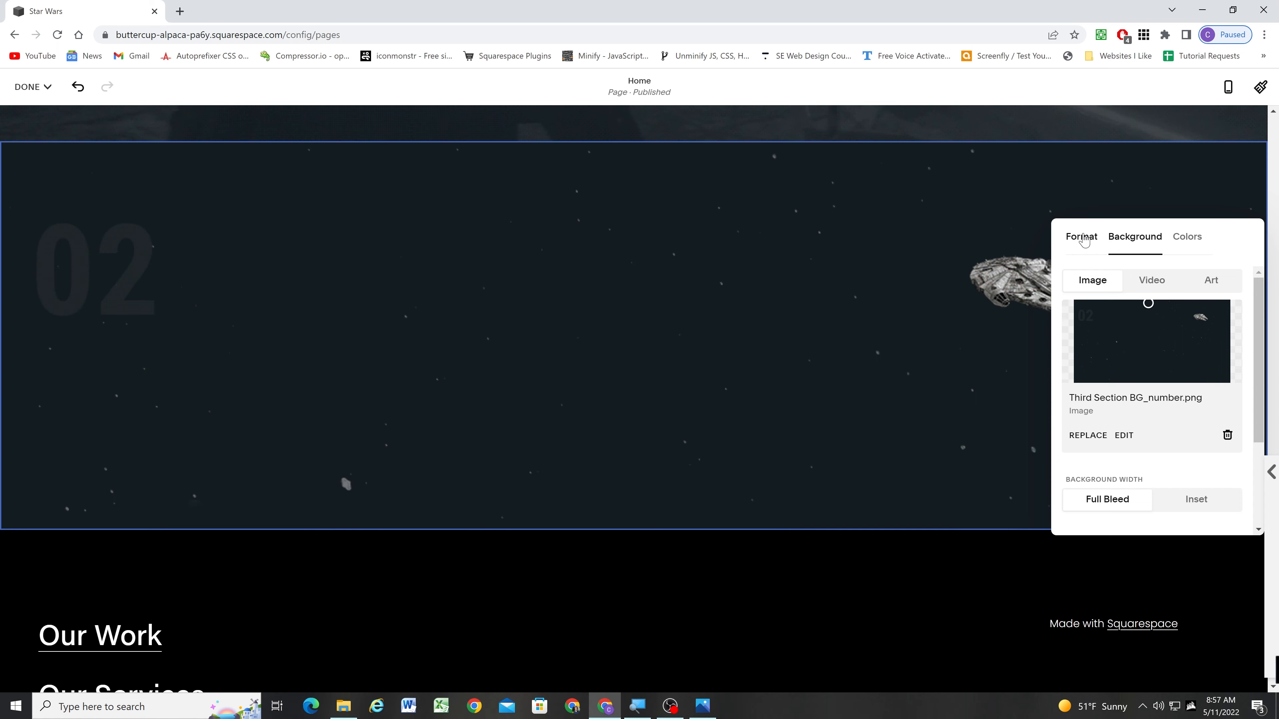
click(1084, 239)
click(635, 273)
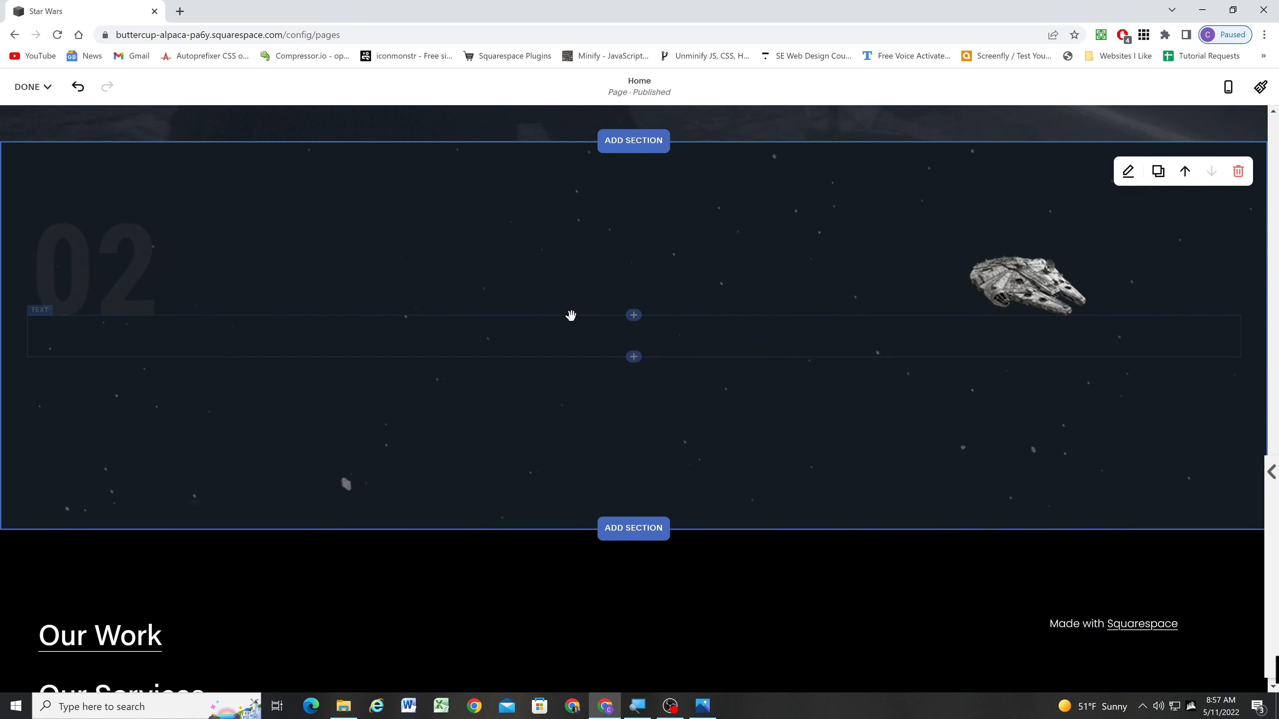
Enter SYNOPSIS in the new section's text block, center it, and format it as Heading 2.
click(625, 335)
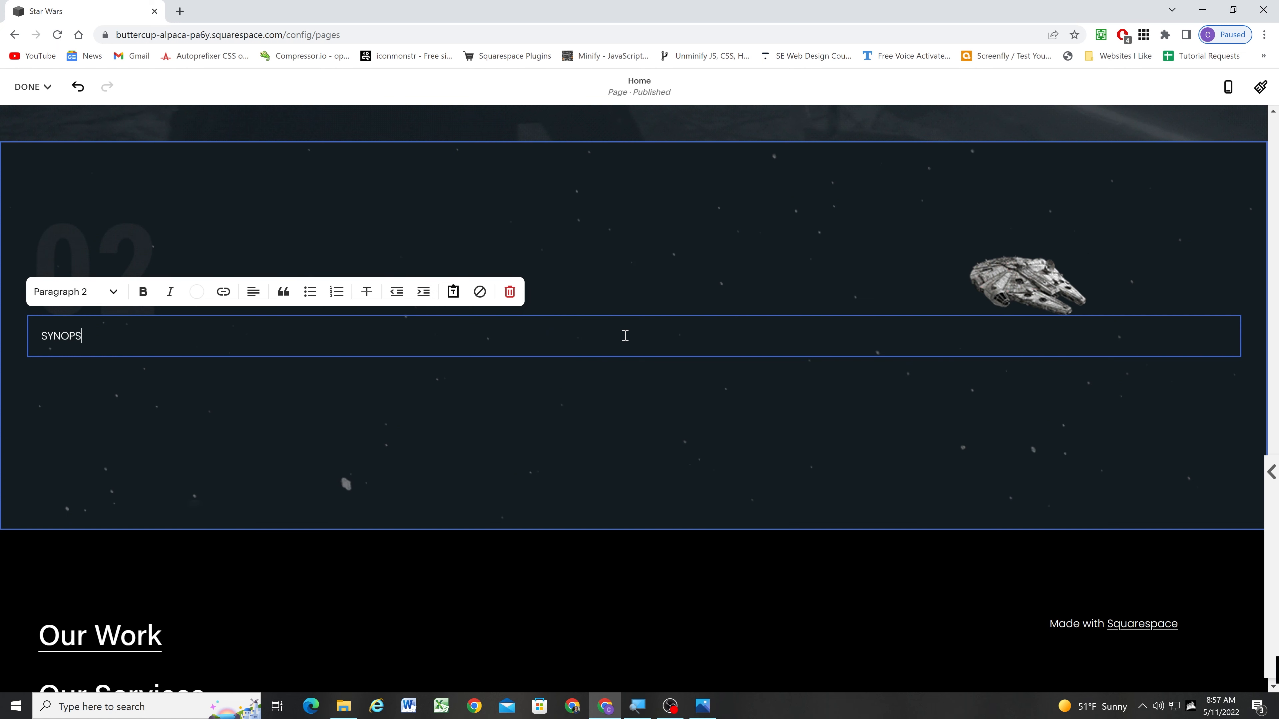
key(ctrl+a)
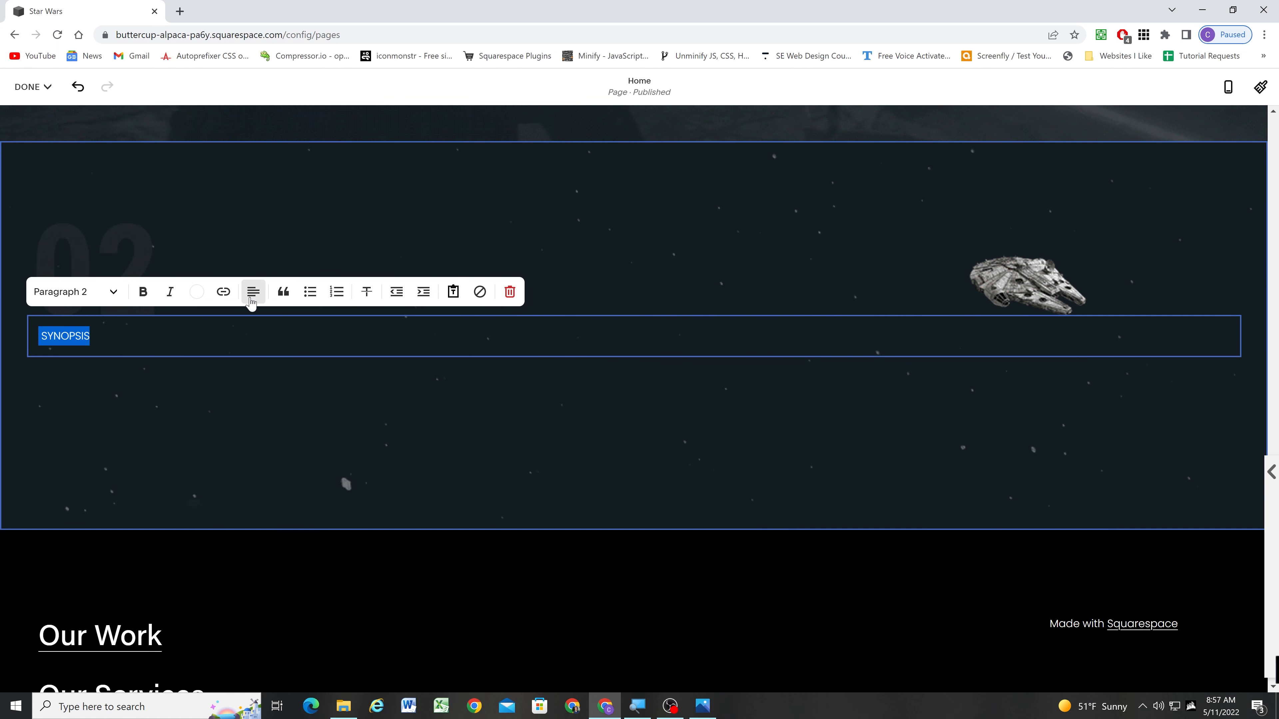
click(253, 291)
click(253, 325)
click(617, 336)
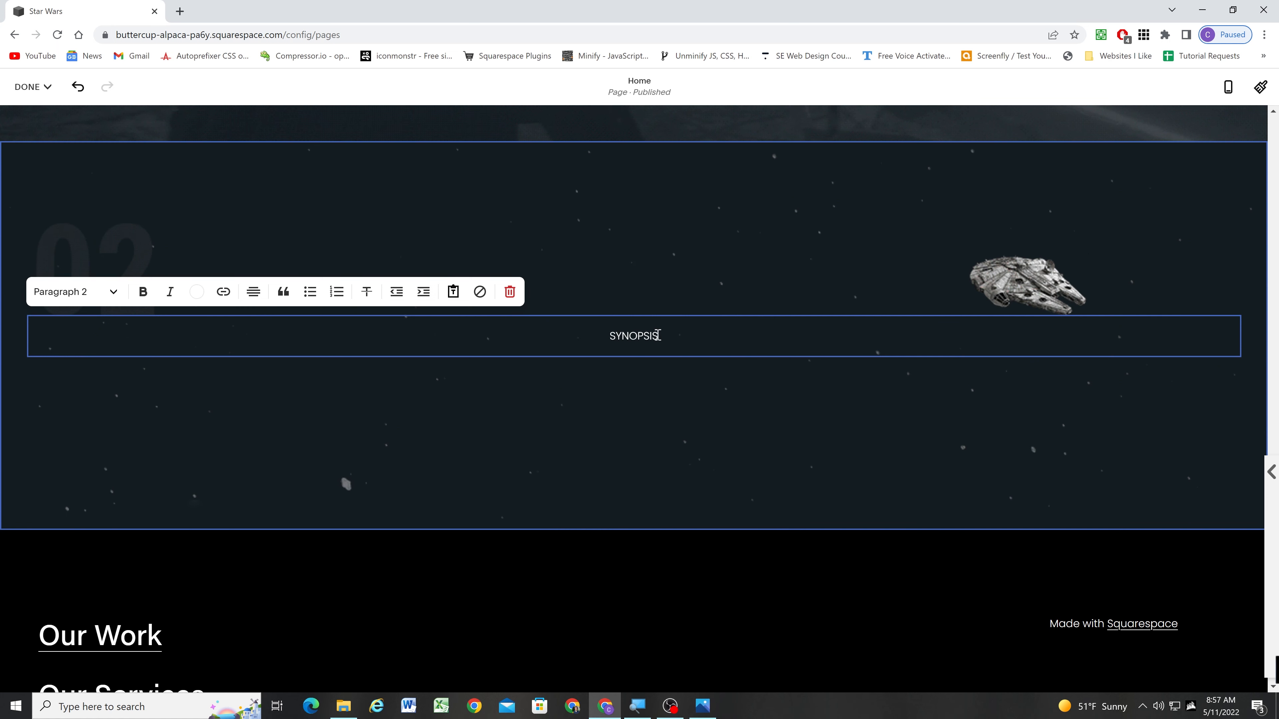
drag(658, 335, 584, 335)
click(100, 292)
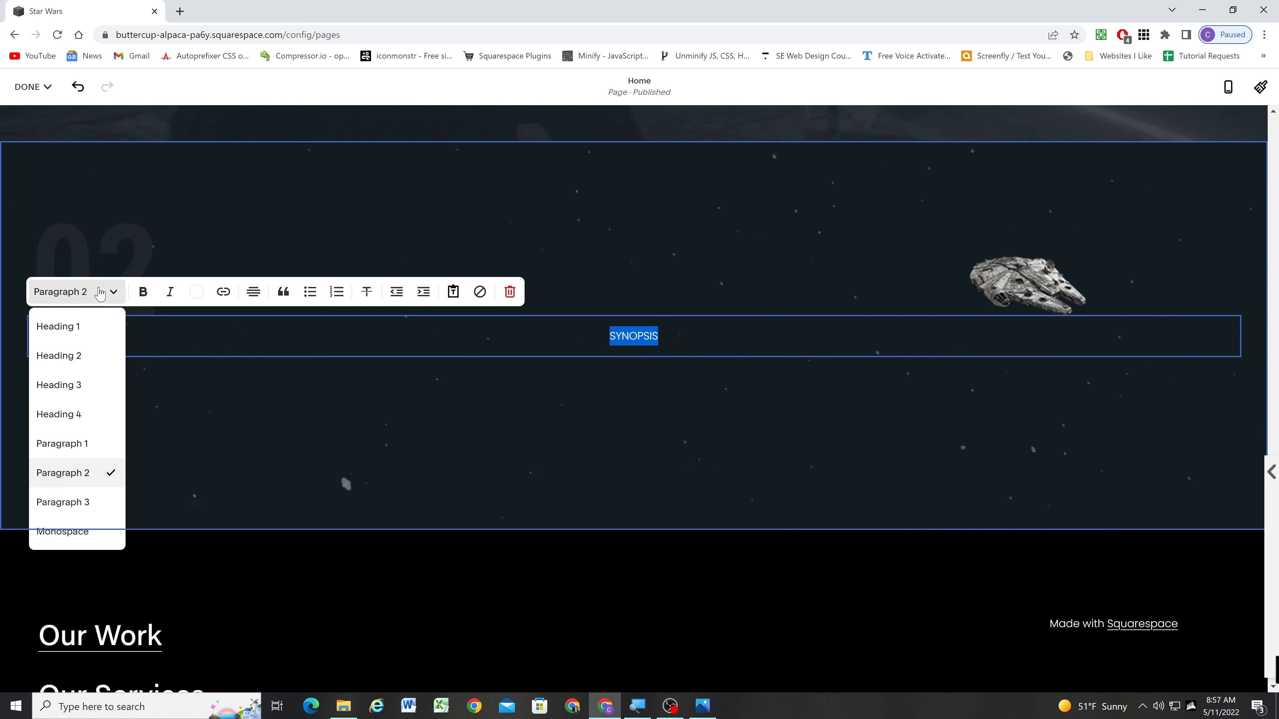
click(77, 355)
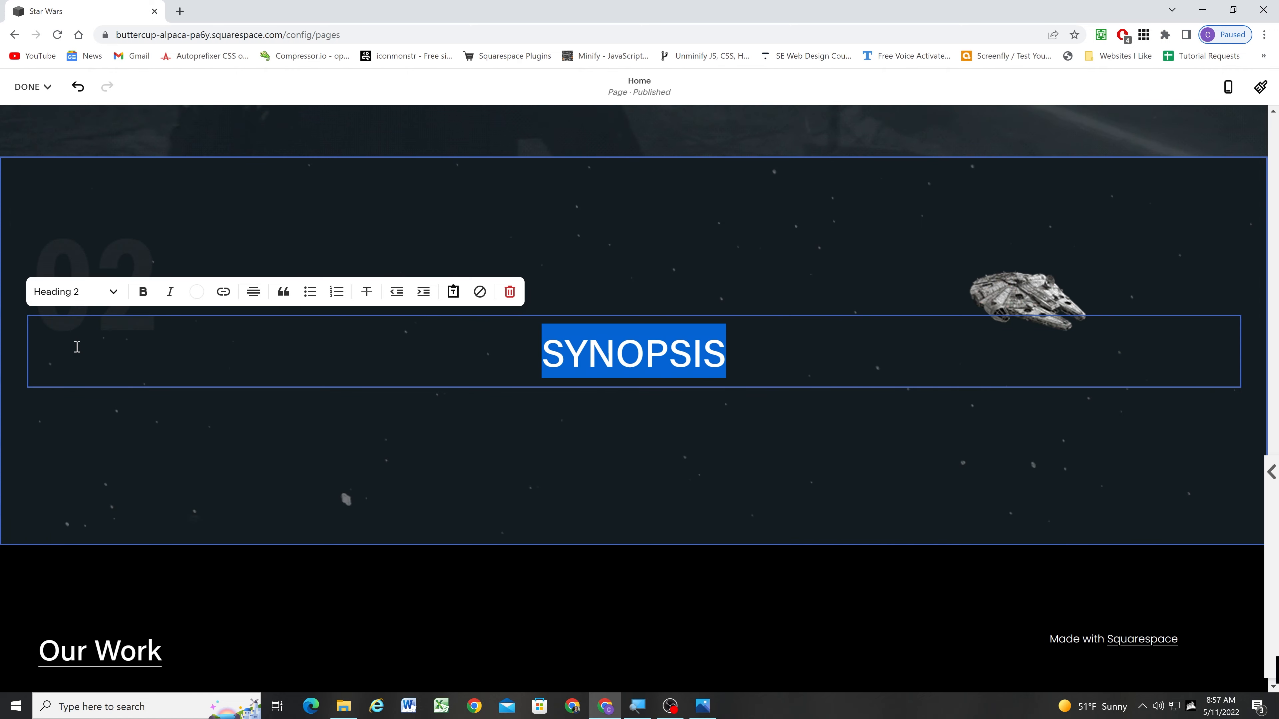
click(663, 437)
Add an image block beneath the SYNOPSIS heading and upload Tie Image_no line.png into it.
scroll(673, 335, up, 10)
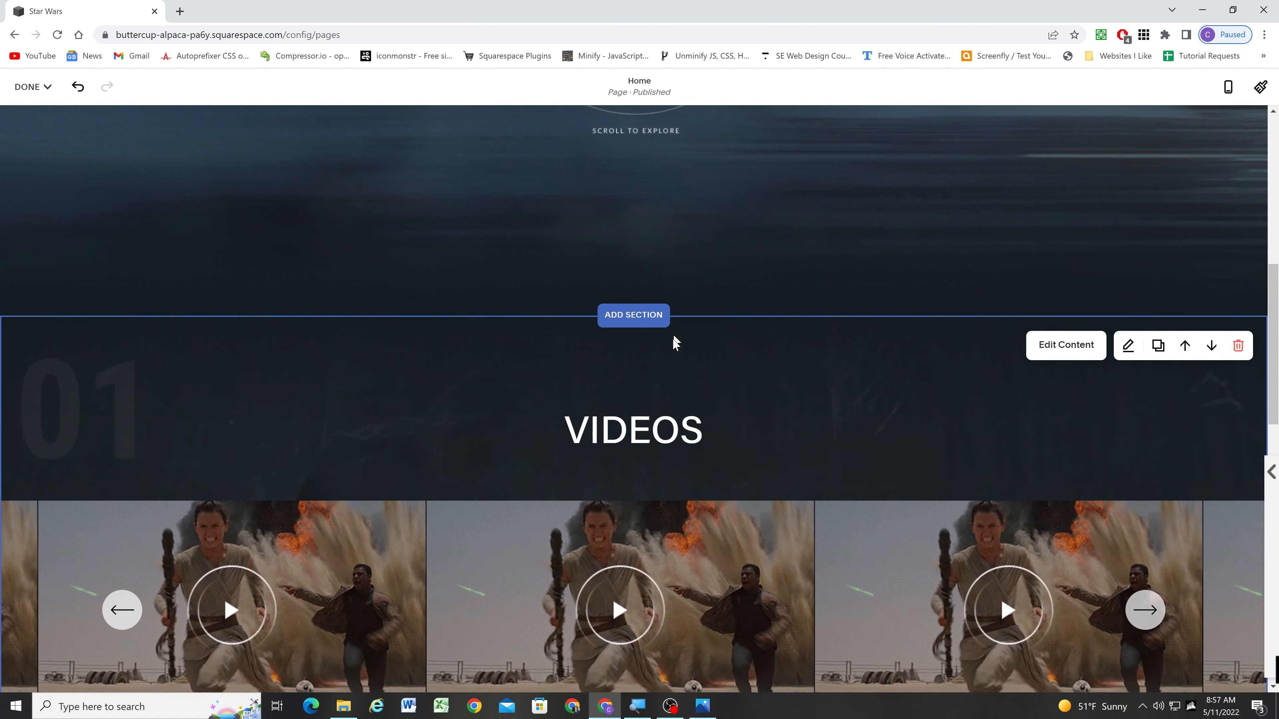
scroll(648, 402, up, 4)
scroll(634, 314, down, 14)
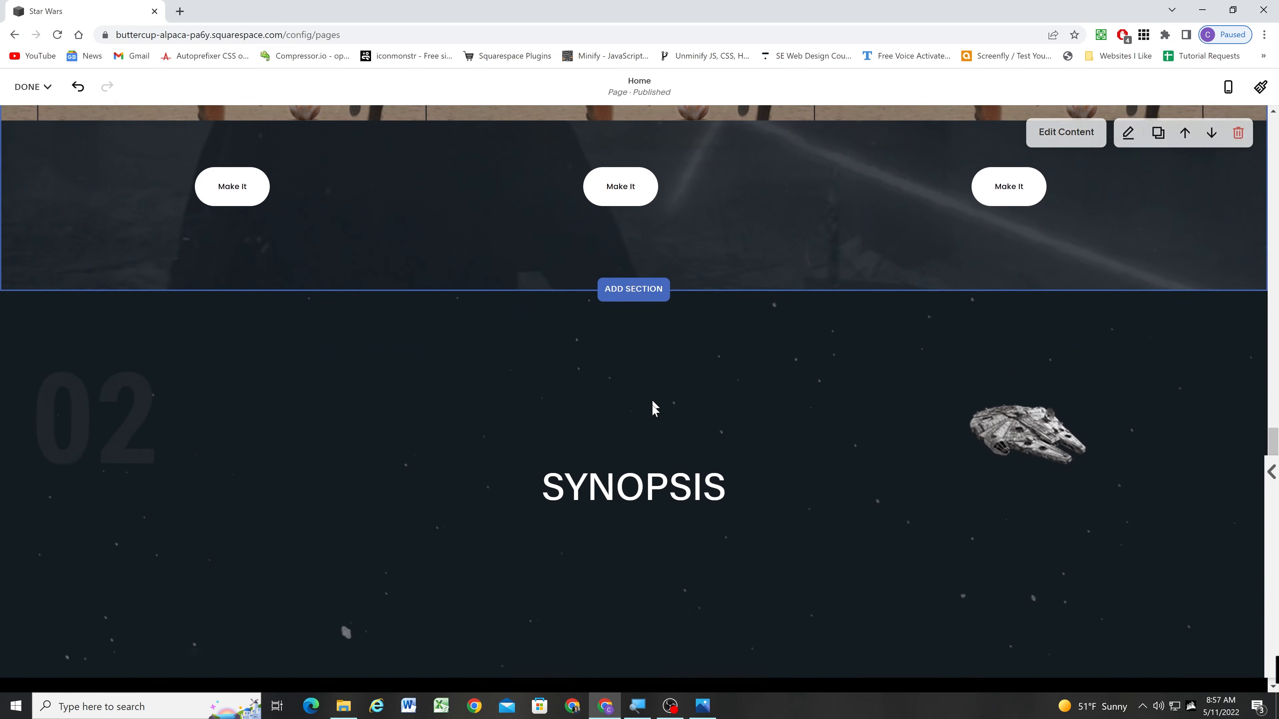
click(634, 320)
scroll(1158, 393, down, 2)
click(1163, 362)
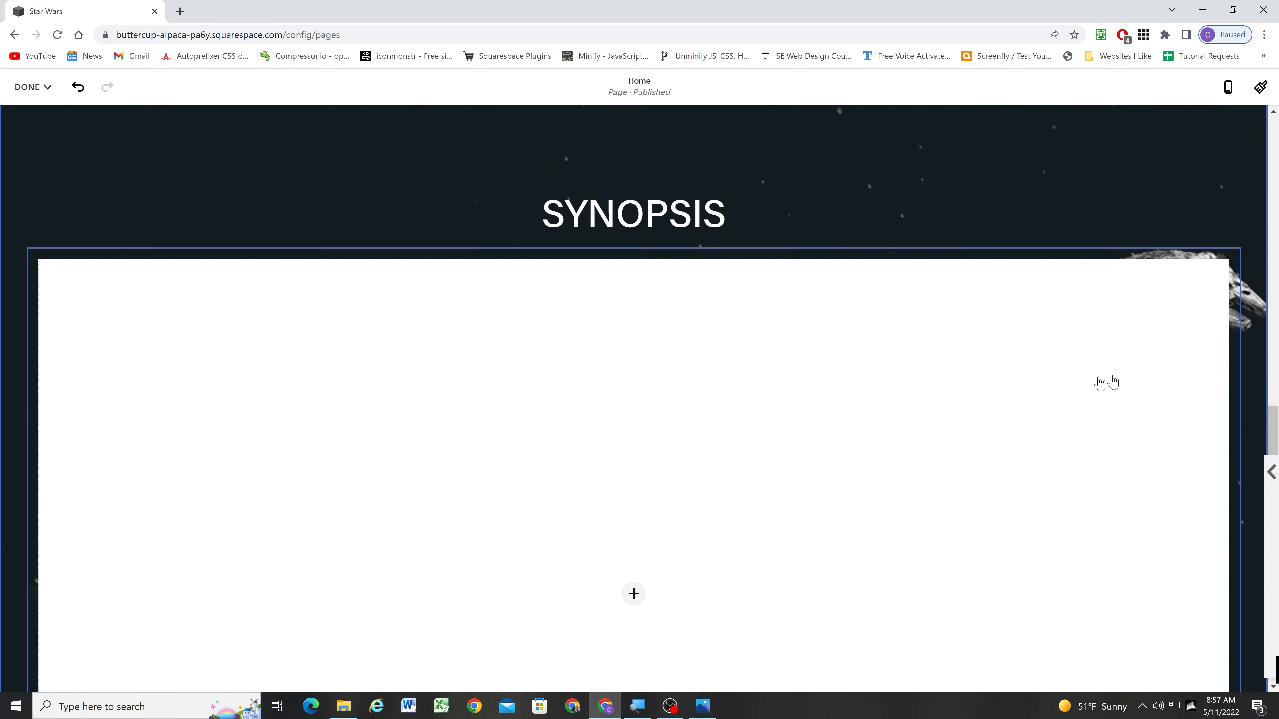
click(1152, 332)
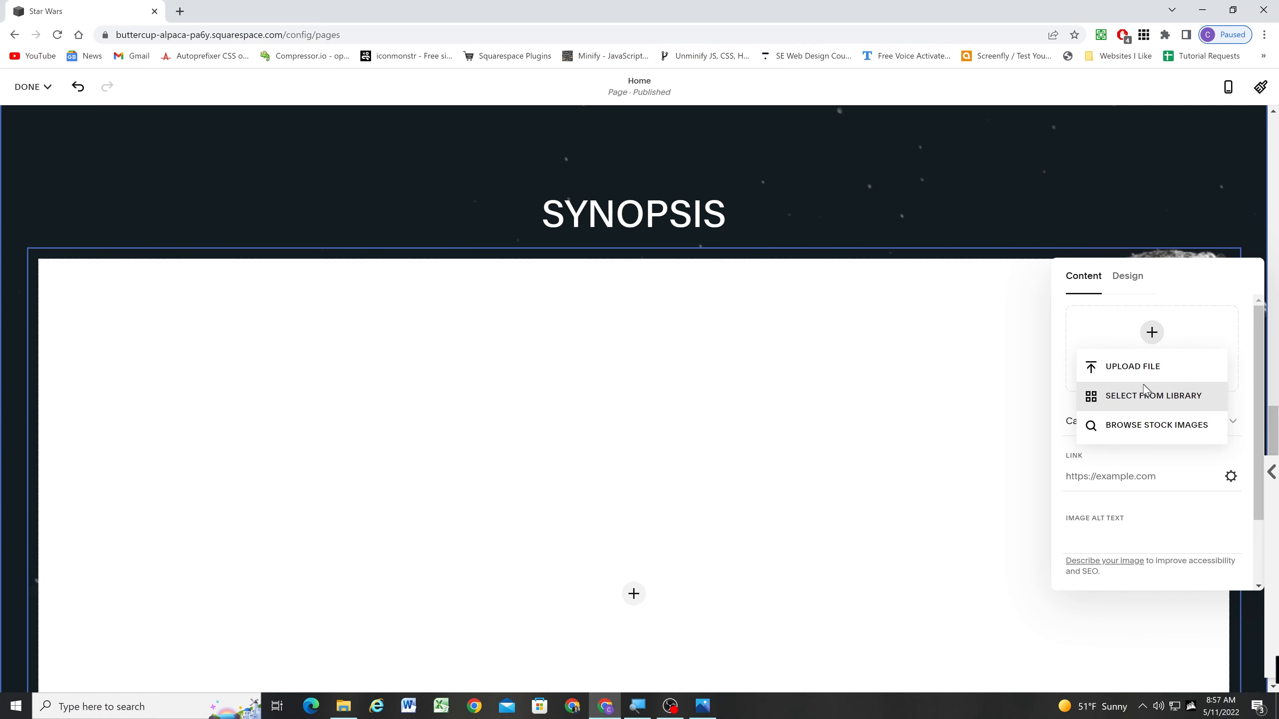
click(1137, 363)
double_click(546, 196)
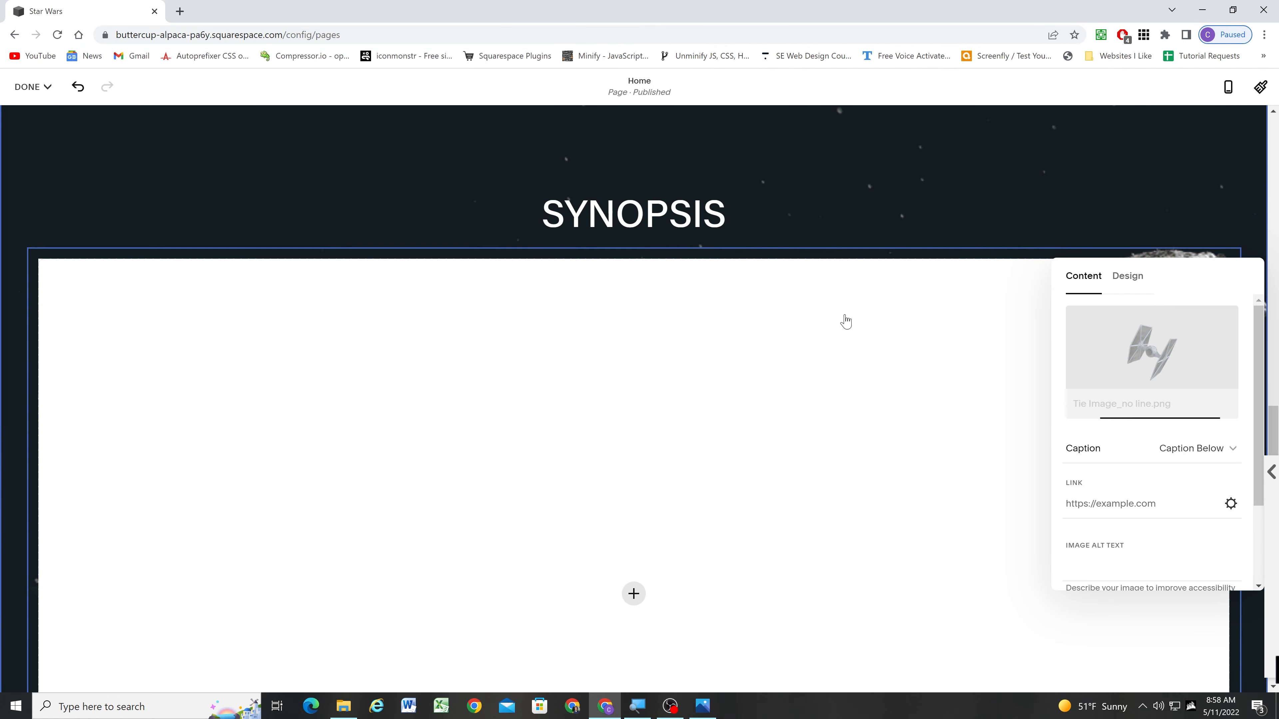
click(920, 146)
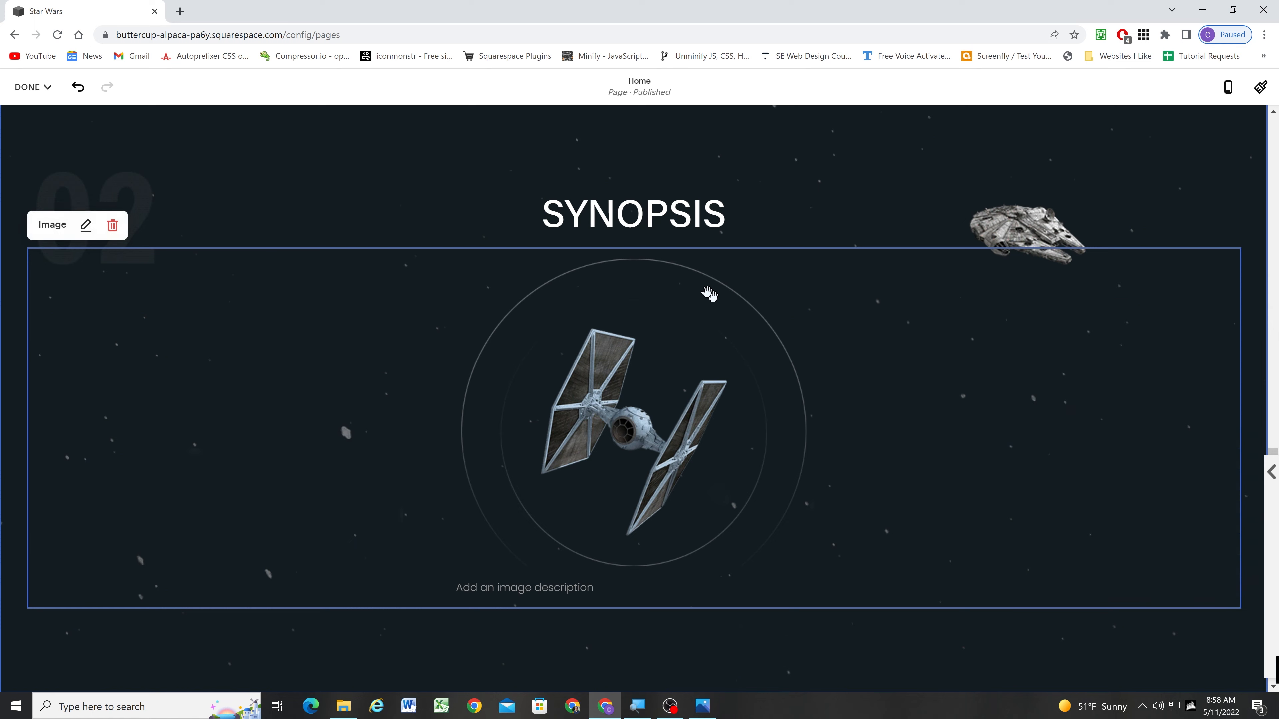
Compare the new section with the Videos and Synopsis layout in the Photos mockup, and return to the page editor.
scroll(665, 323, down, 1)
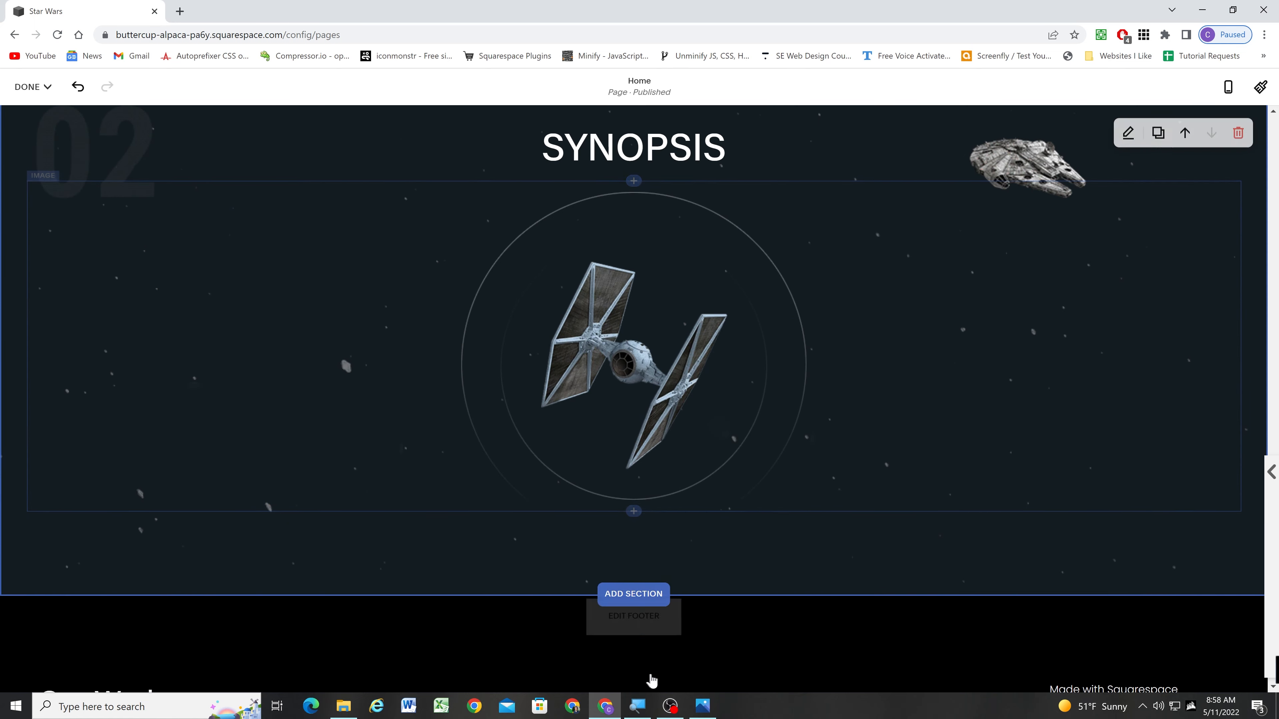
click(702, 707)
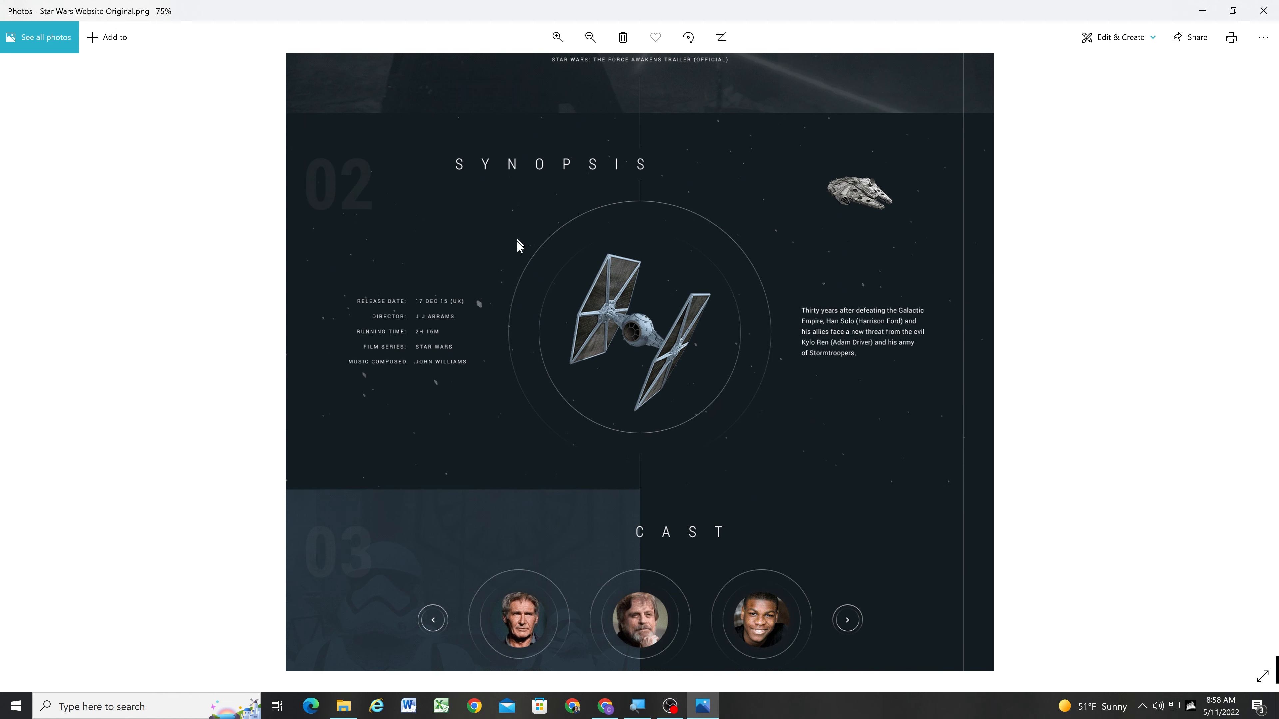
scroll(694, 346, up, 1)
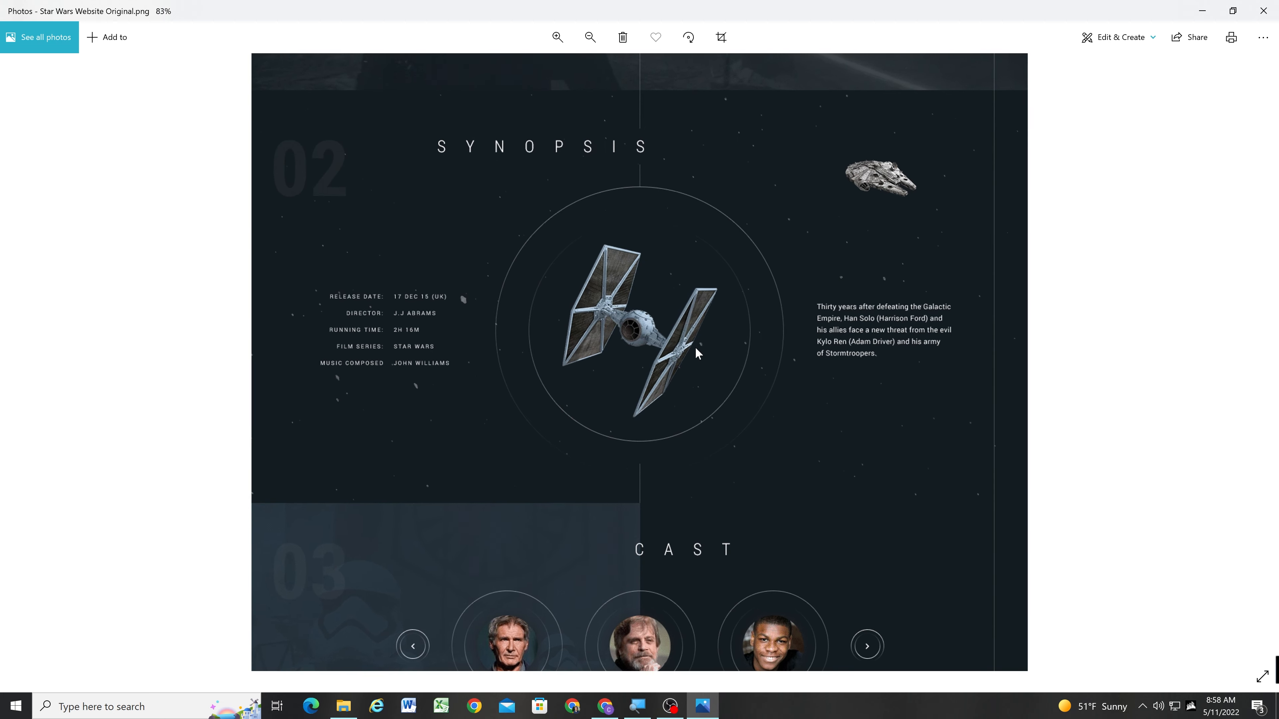
scroll(693, 344, down, 2)
drag(664, 243, 671, 327)
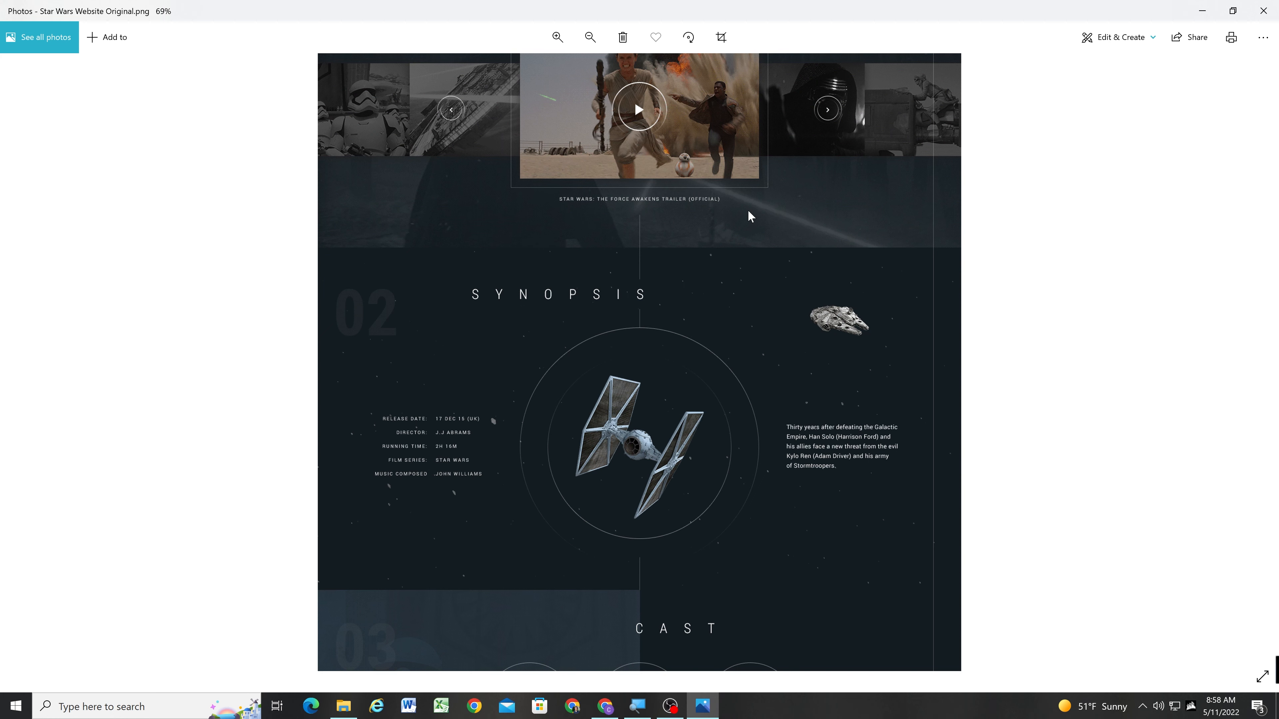
drag(750, 214, 820, 409)
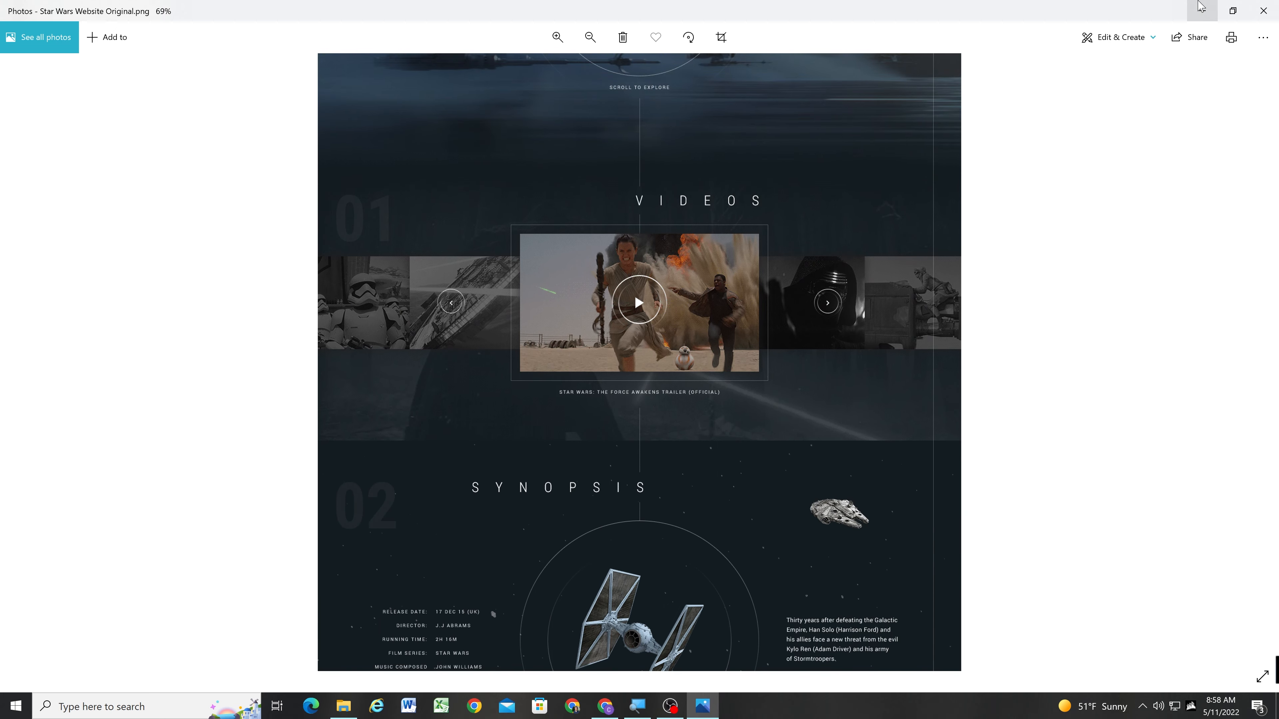
click(1202, 7)
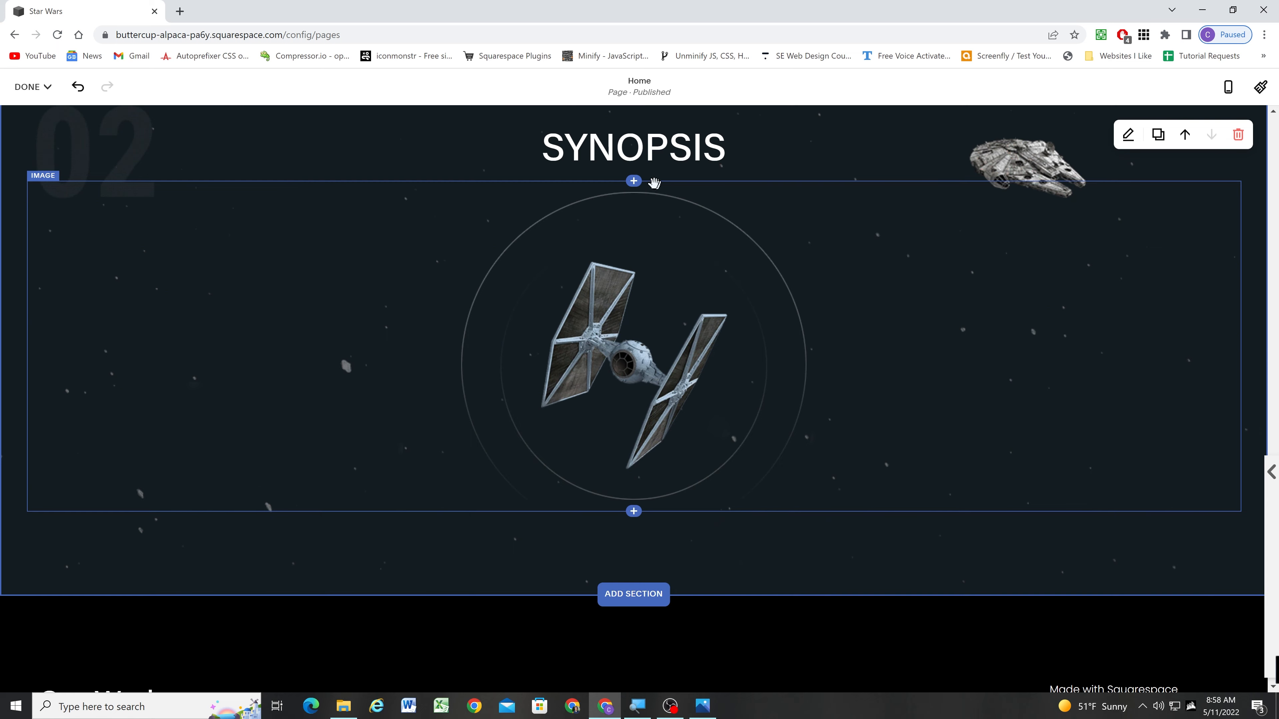
Add a text block to the right of the TIE fighter image and narrow it to about a quarter of the section's width.
click(633, 181)
scroll(1090, 322, down, 1)
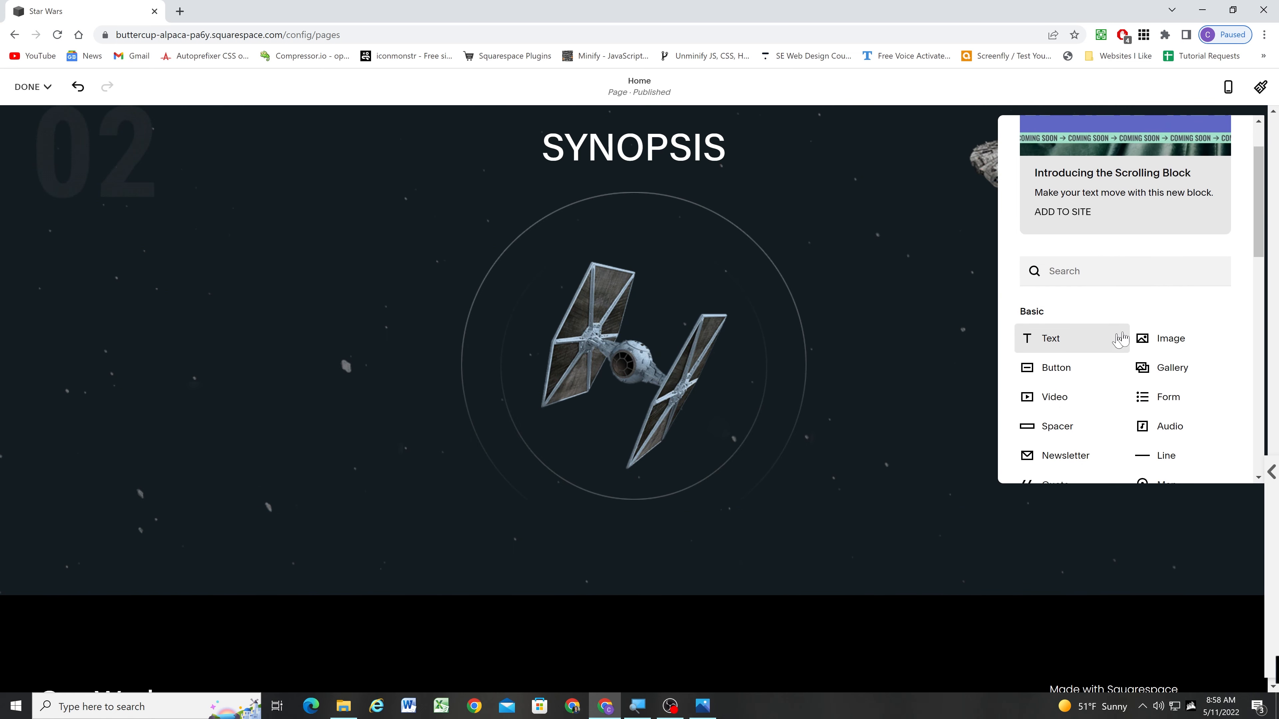
drag(1082, 337, 1158, 305)
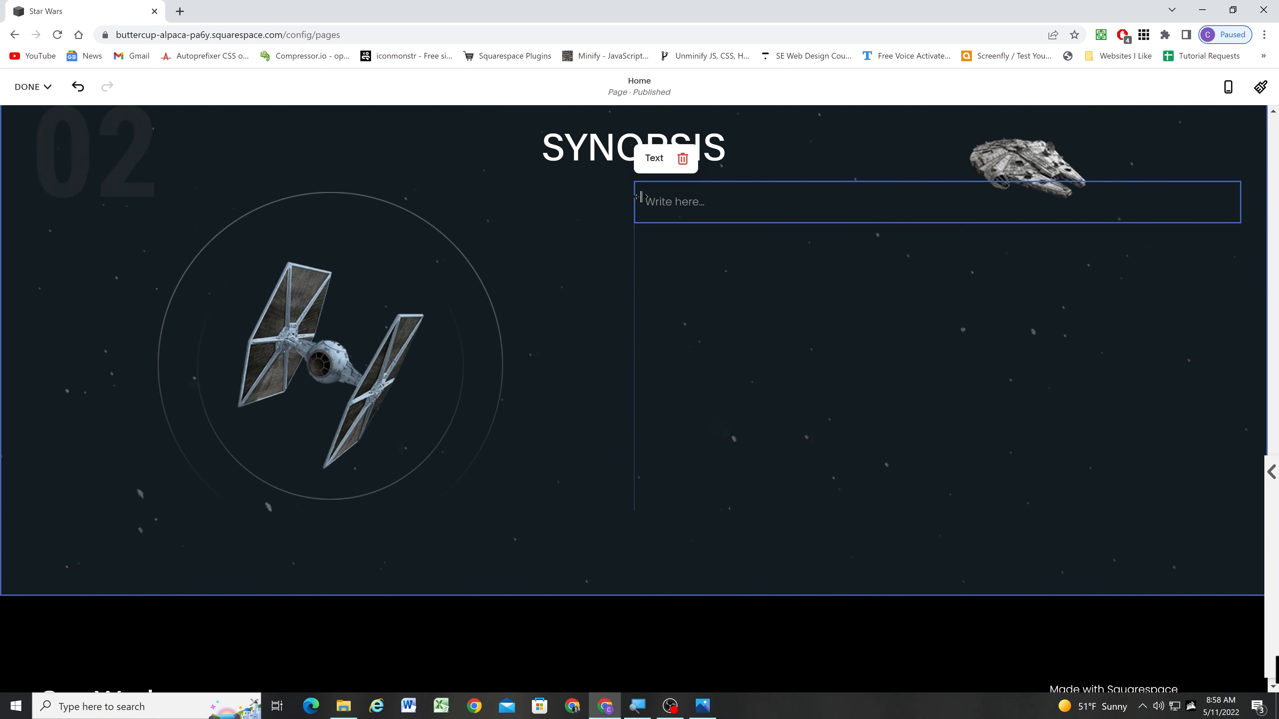
drag(635, 199, 897, 189)
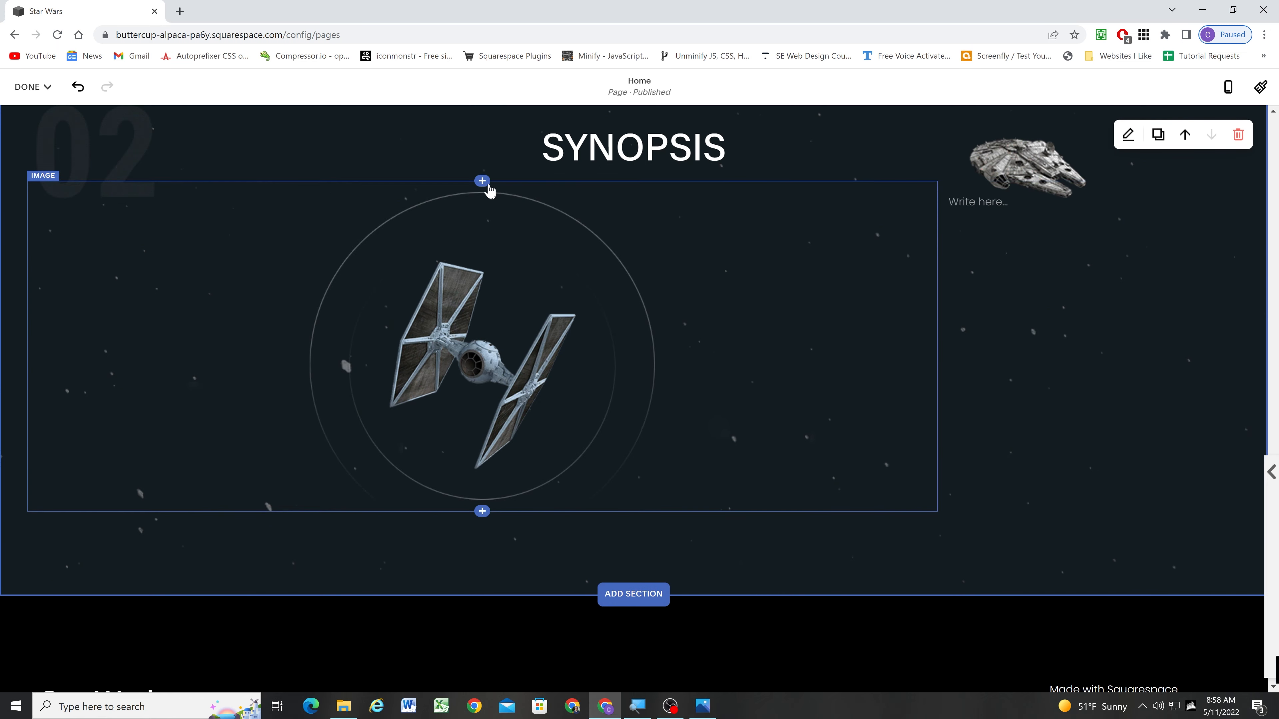
Add a text block to the left of the TIE fighter image and resize both text columns to equal narrow widths around the centered image.
click(482, 185)
scroll(1020, 358, down, 2)
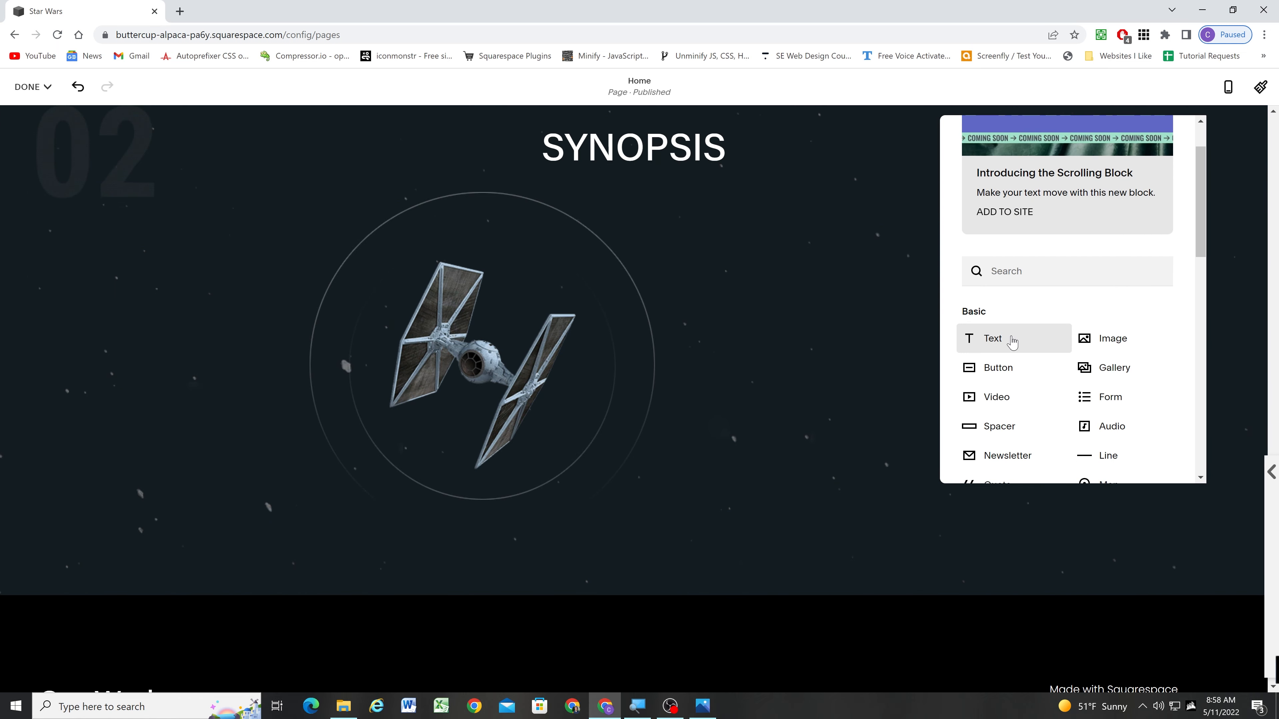
drag(1011, 341, 121, 206)
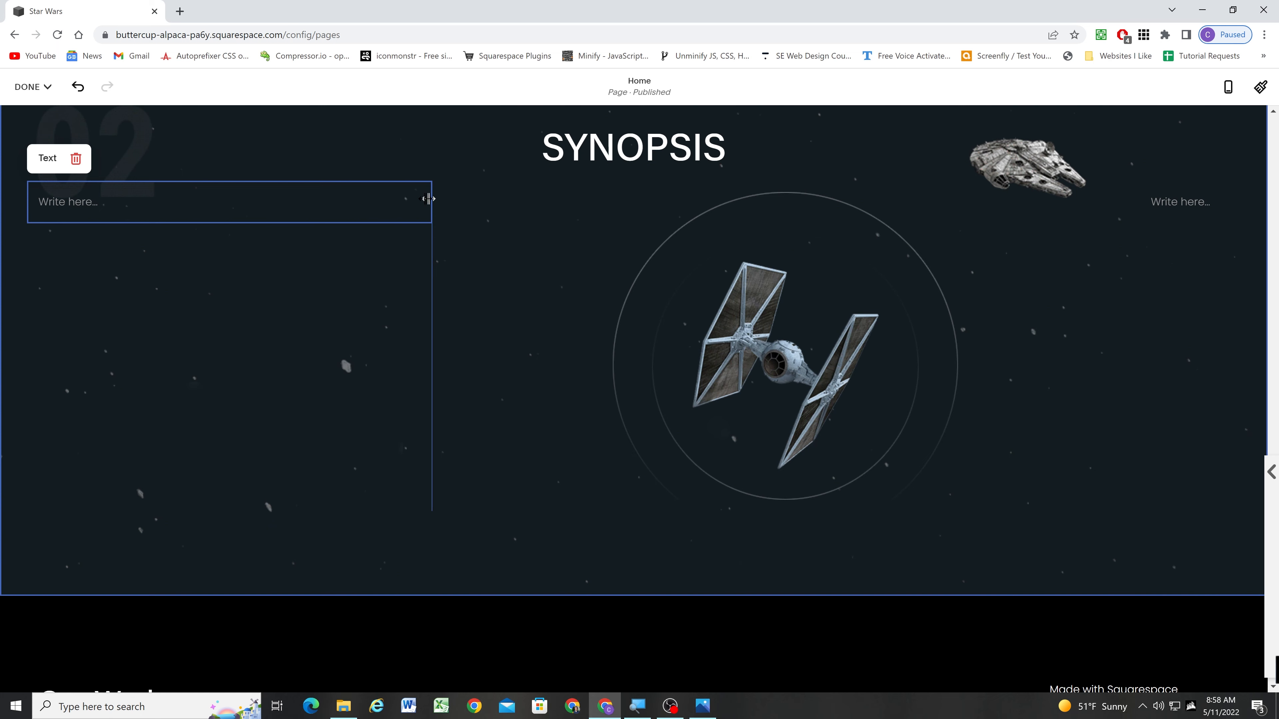
drag(430, 199, 329, 204)
drag(1139, 203, 893, 205)
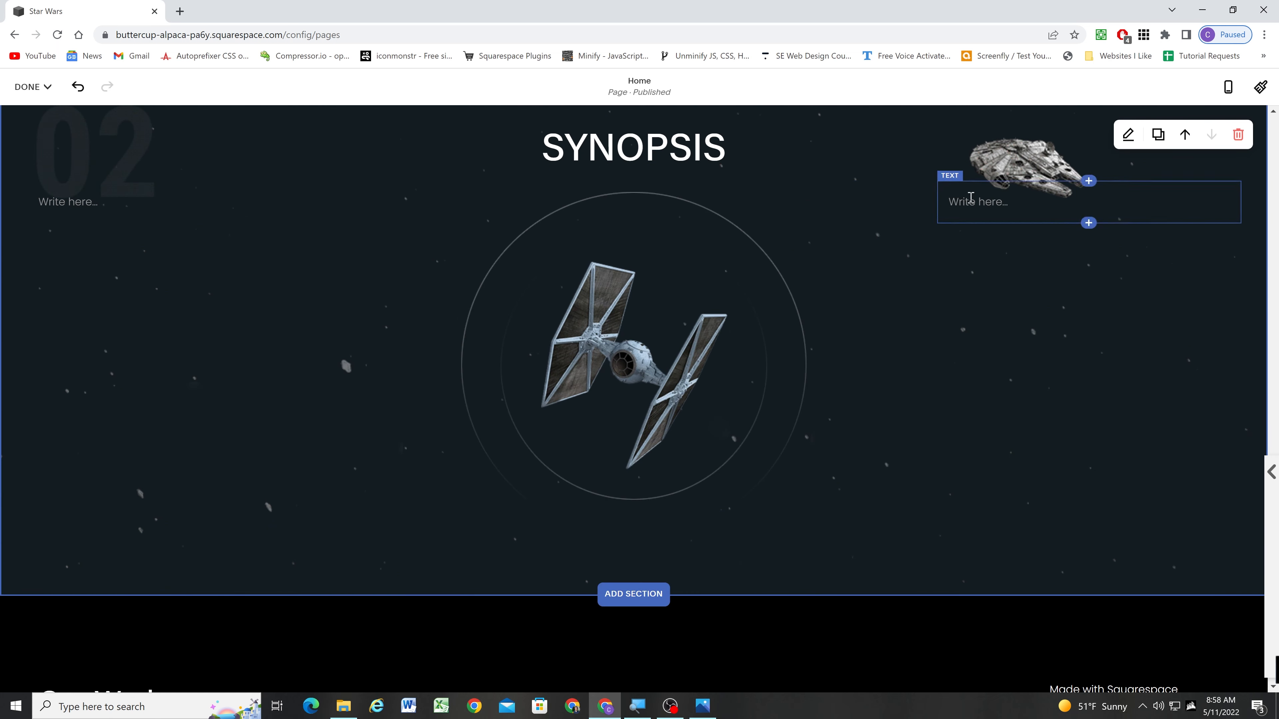
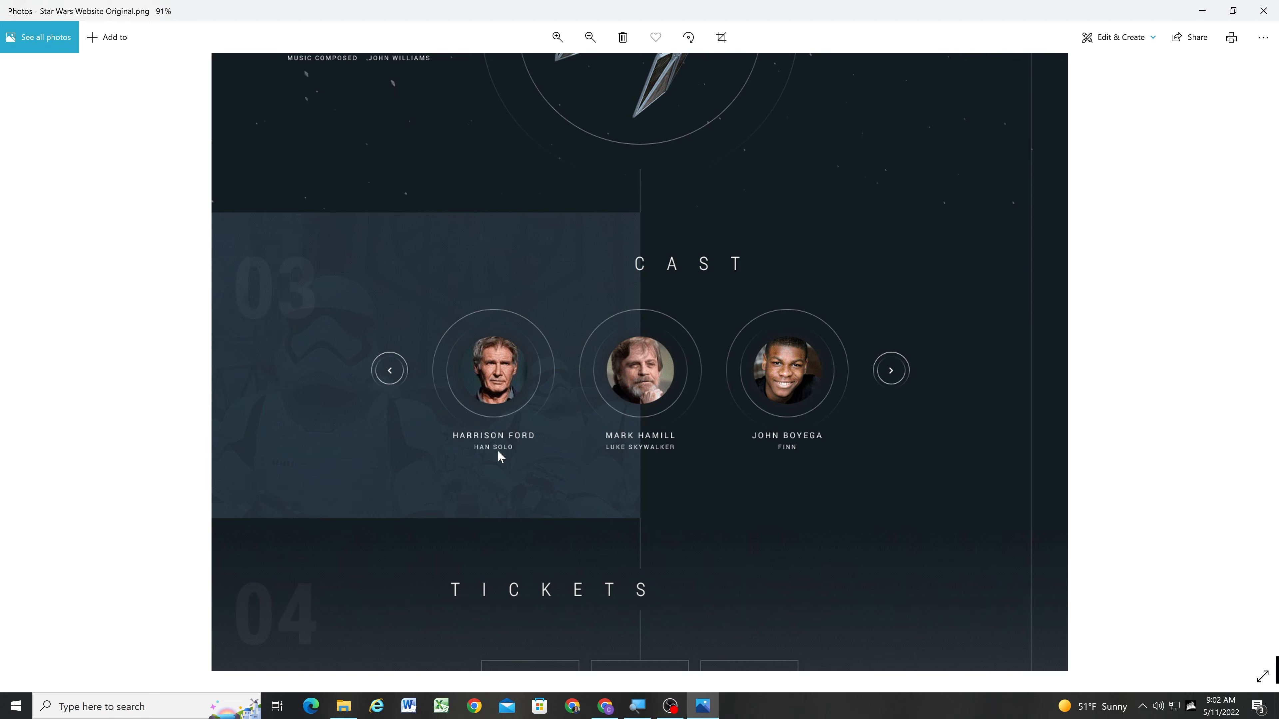
Leave the mockup's Cast section and return to the Squarespace page editor.
click(1202, 10)
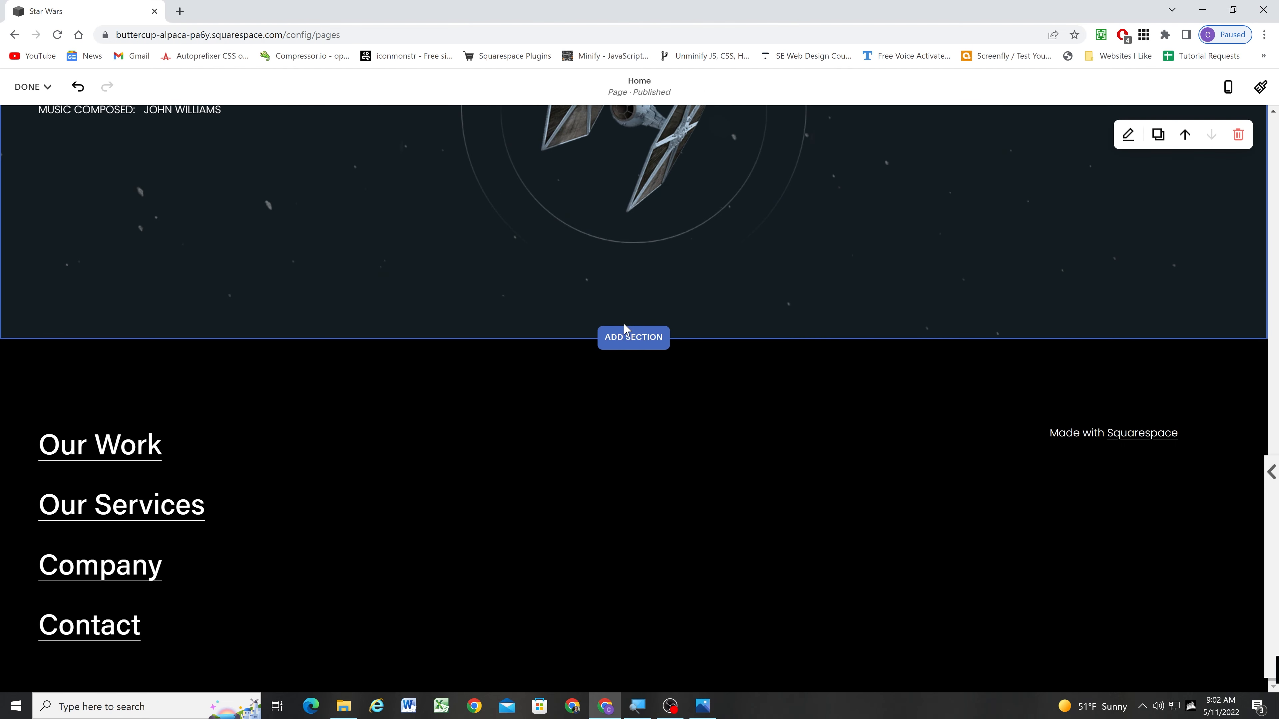
Add a list section with the three-column image carousel layout below the Synopsis section.
click(629, 338)
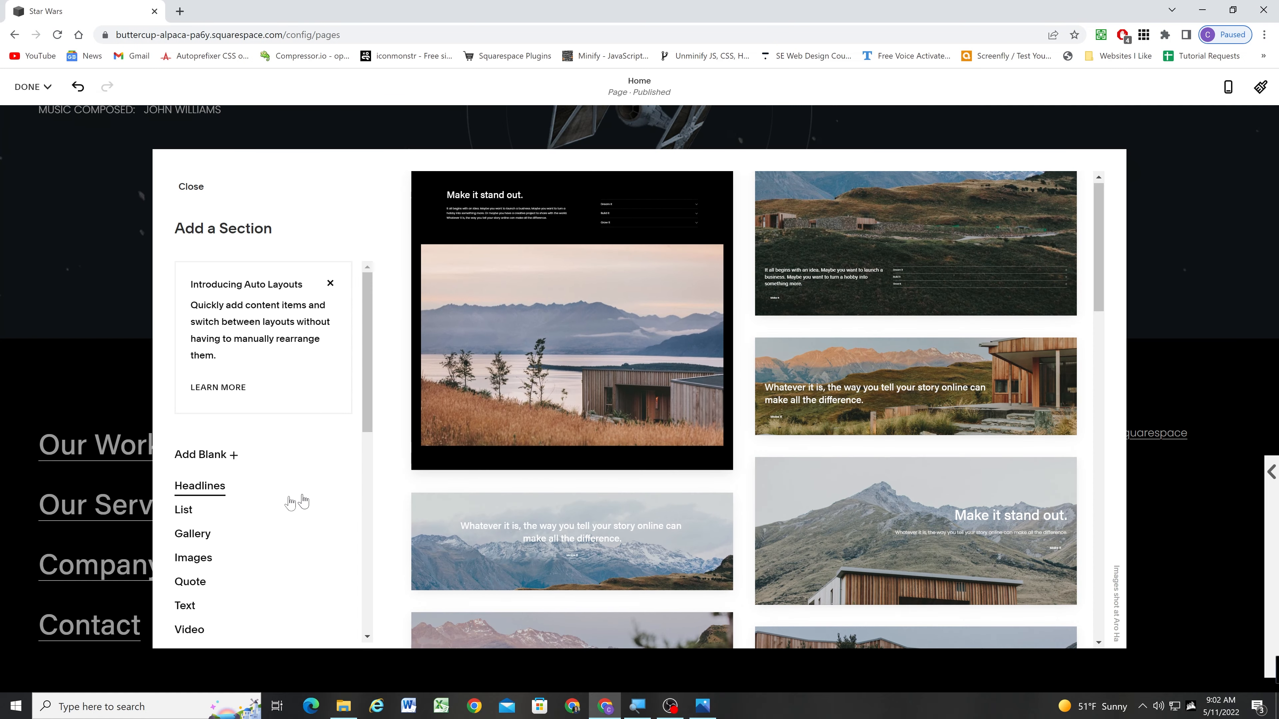
click(183, 511)
scroll(629, 448, down, 15)
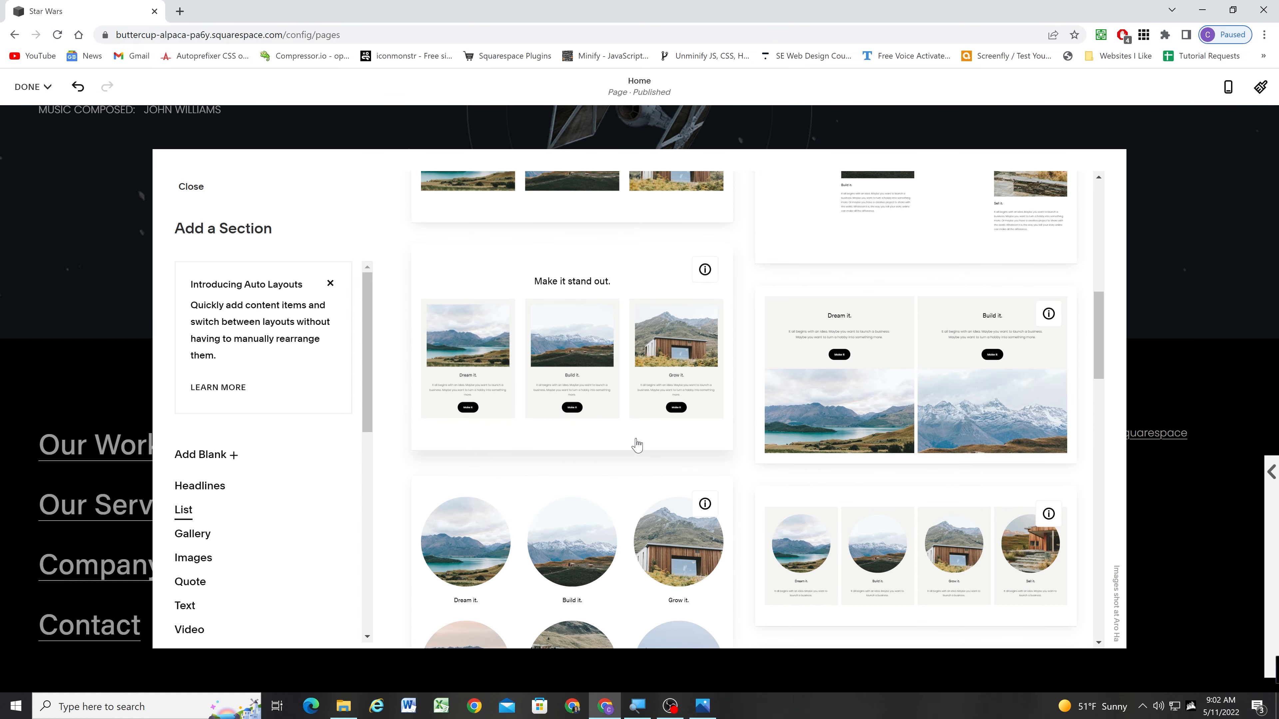
scroll(635, 445, down, 5)
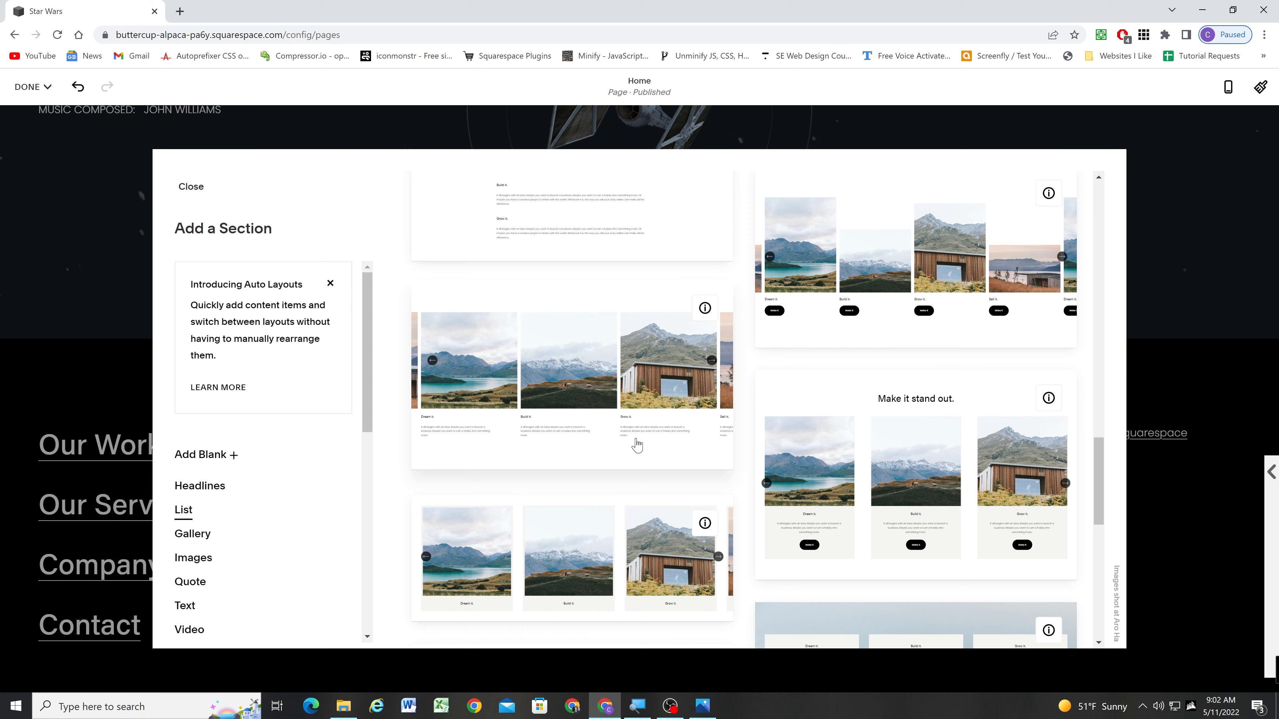
scroll(632, 360, down, 2)
click(622, 338)
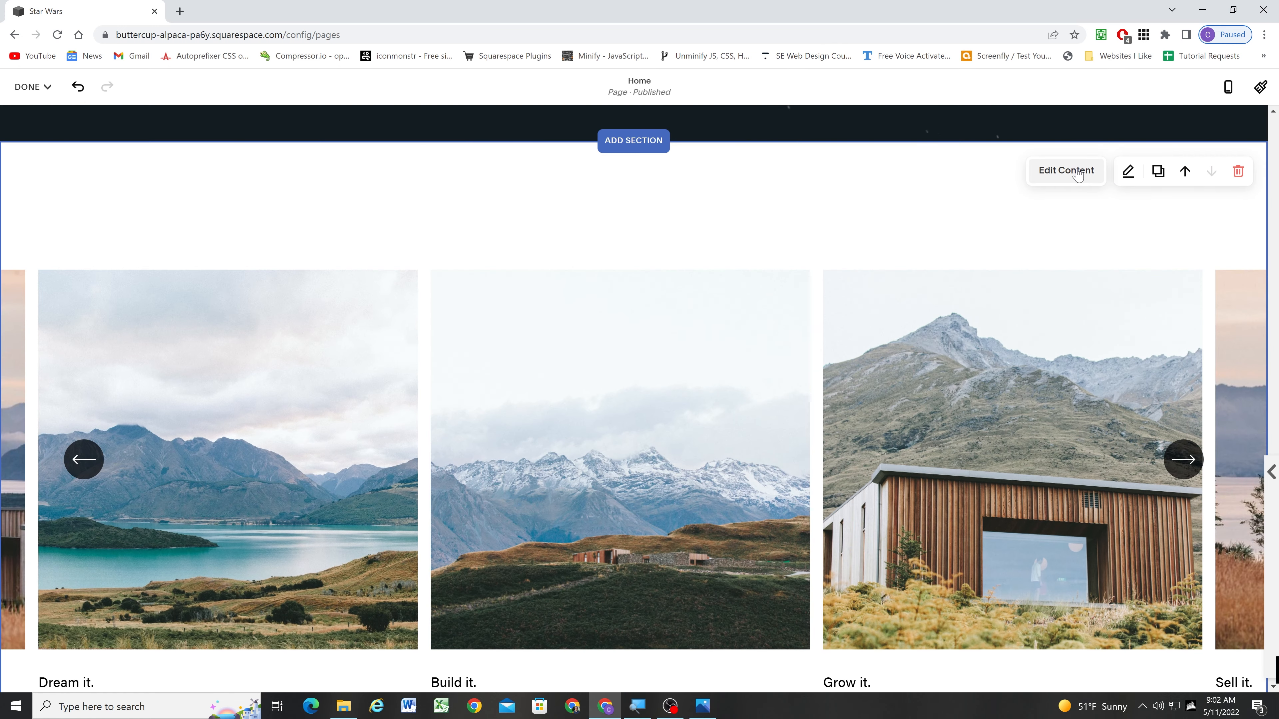
Show the carousel section's title and set its text to CAST.
click(1065, 172)
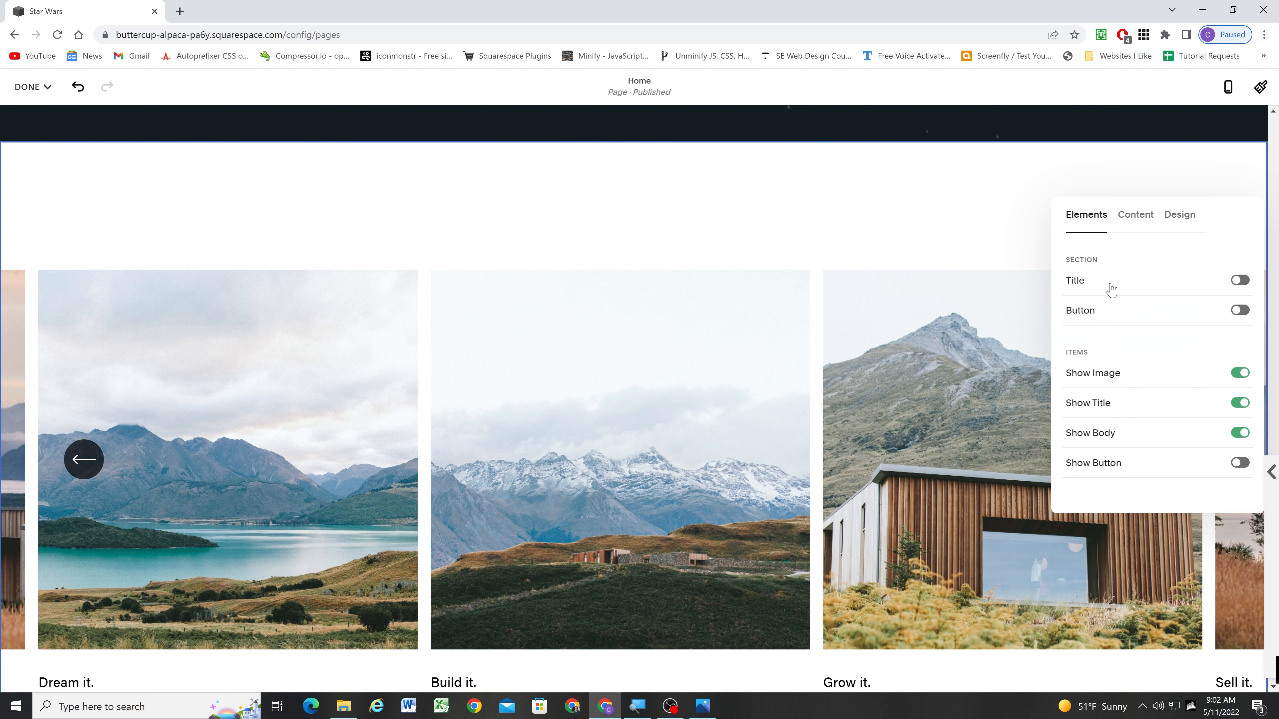
click(1240, 281)
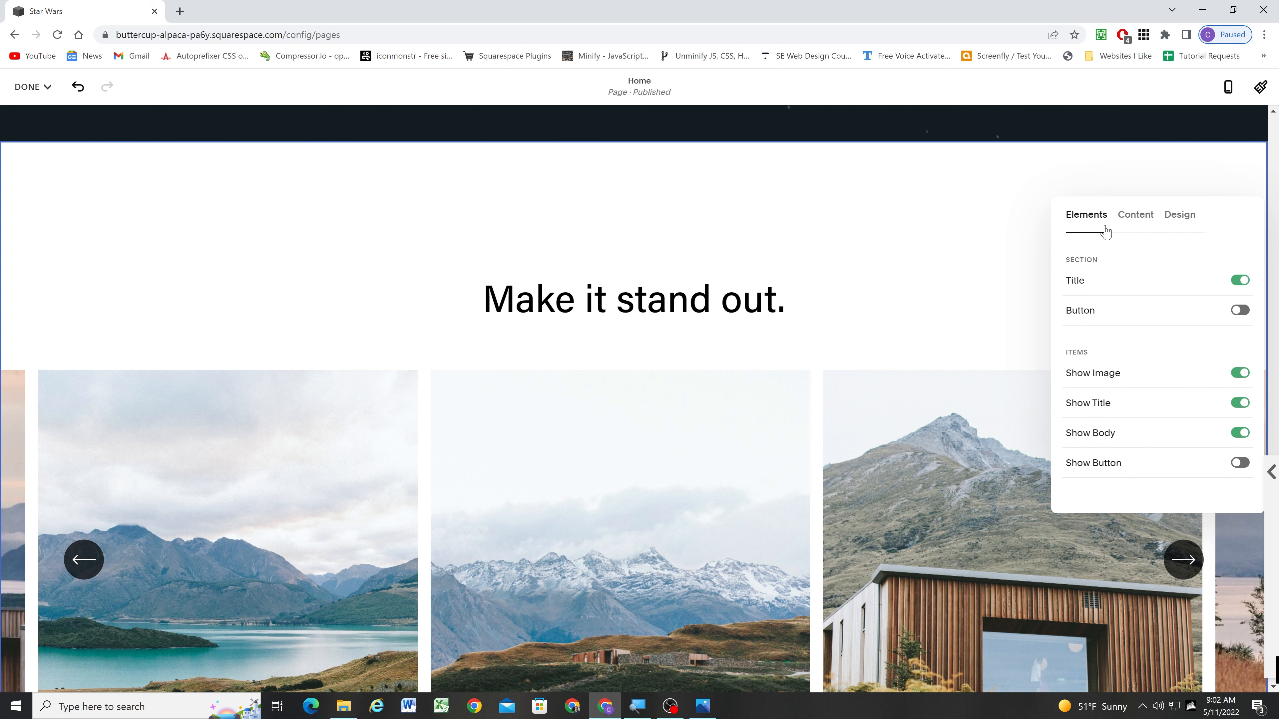
scroll(895, 355, down, 3)
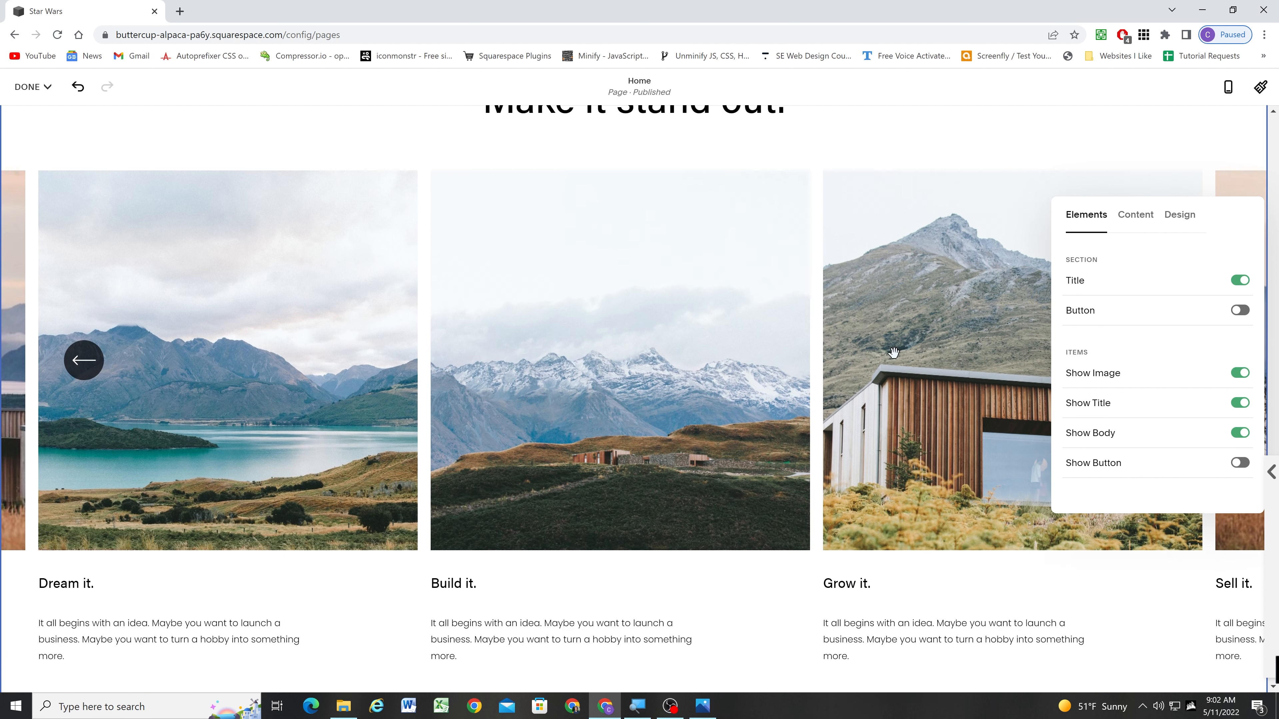
scroll(871, 401, down, 1)
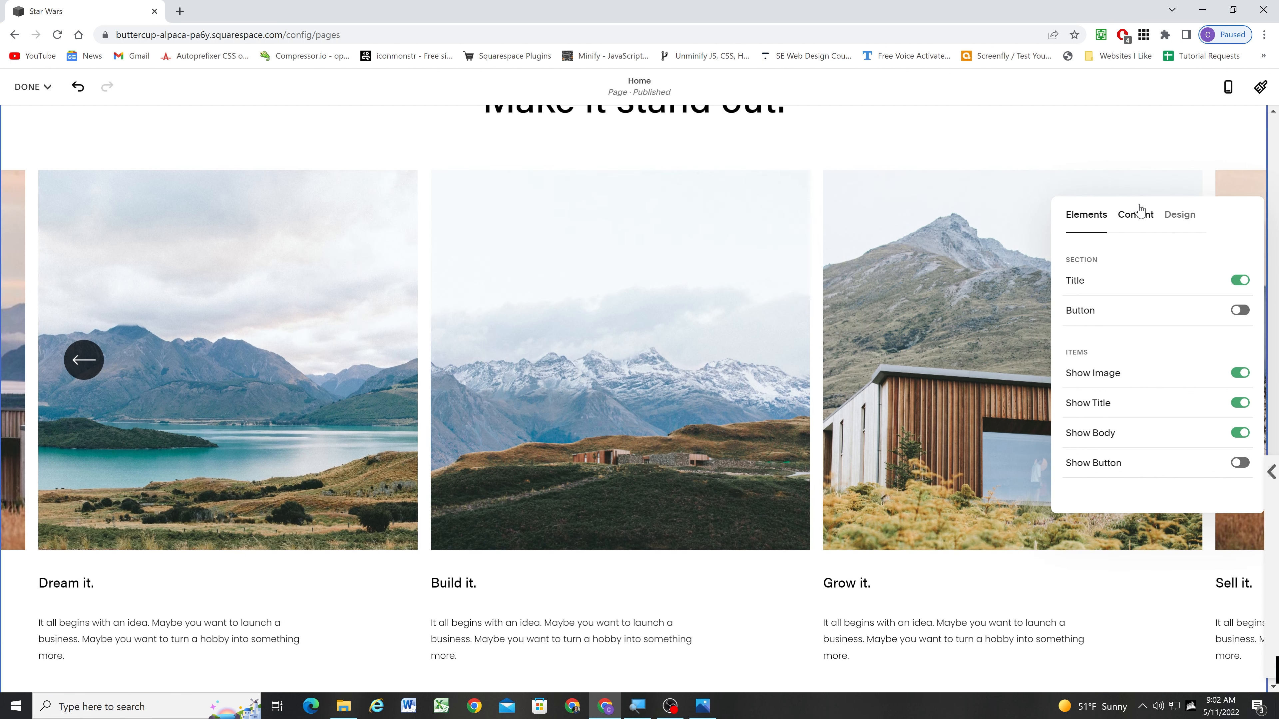
click(1136, 215)
click(1104, 283)
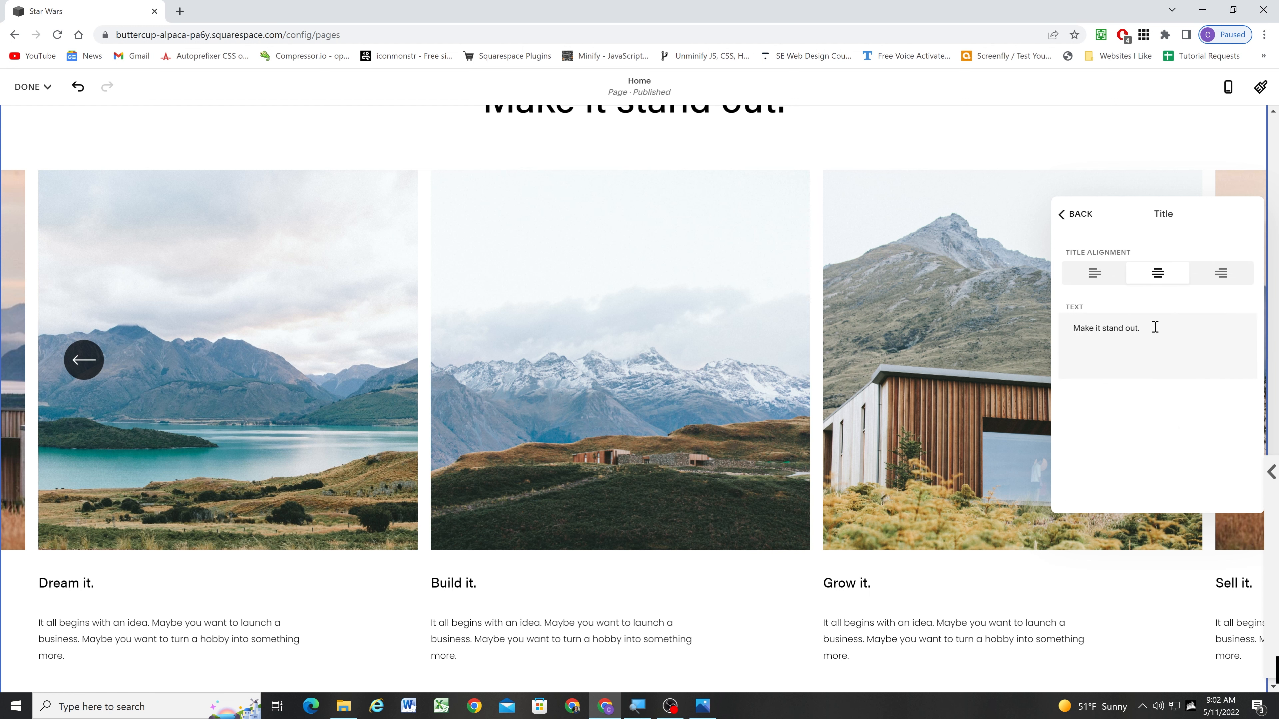
triple_click(1099, 330)
text(Xa)
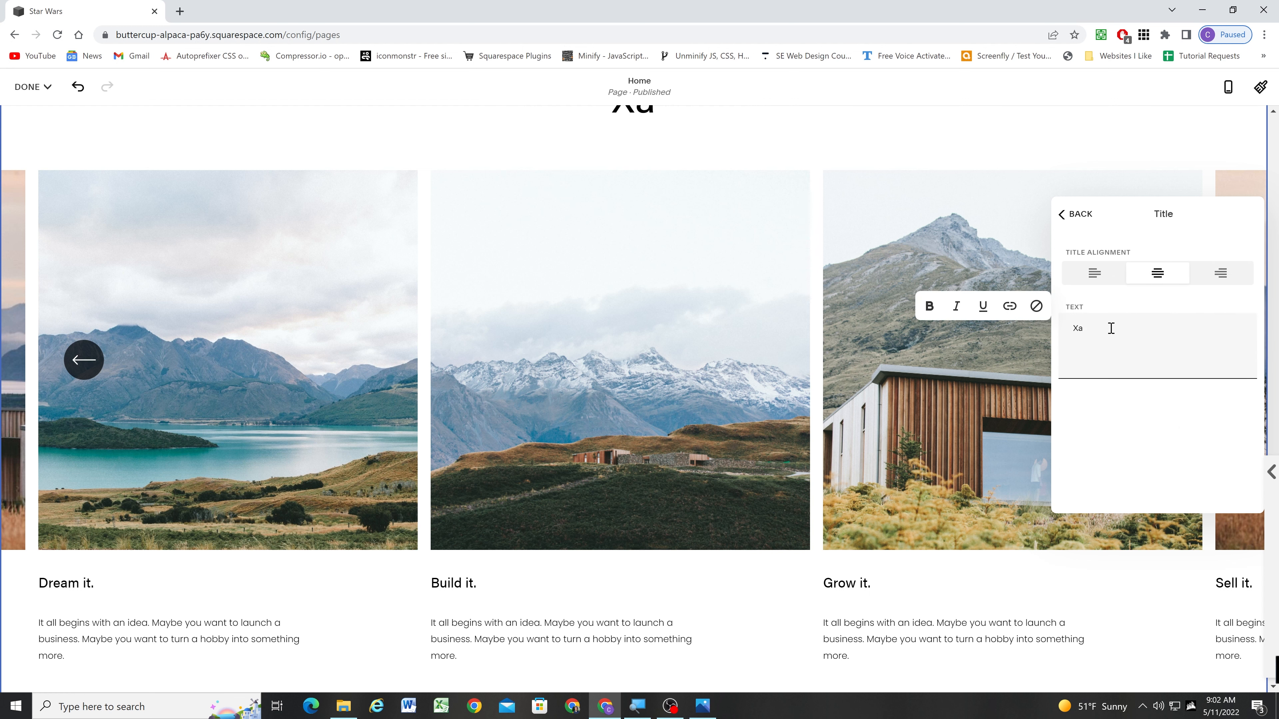
text(CAST)
click(1093, 213)
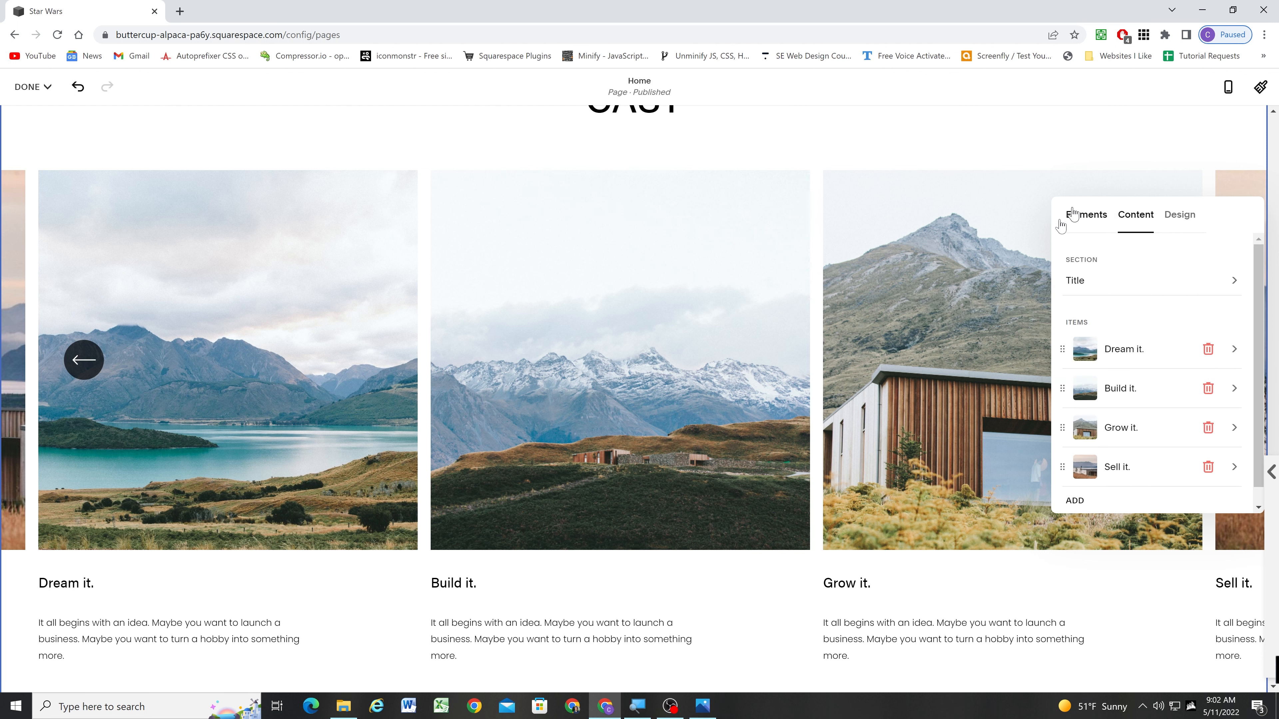
Apply the Bright 1 color theme to the CAST section.
click(1180, 216)
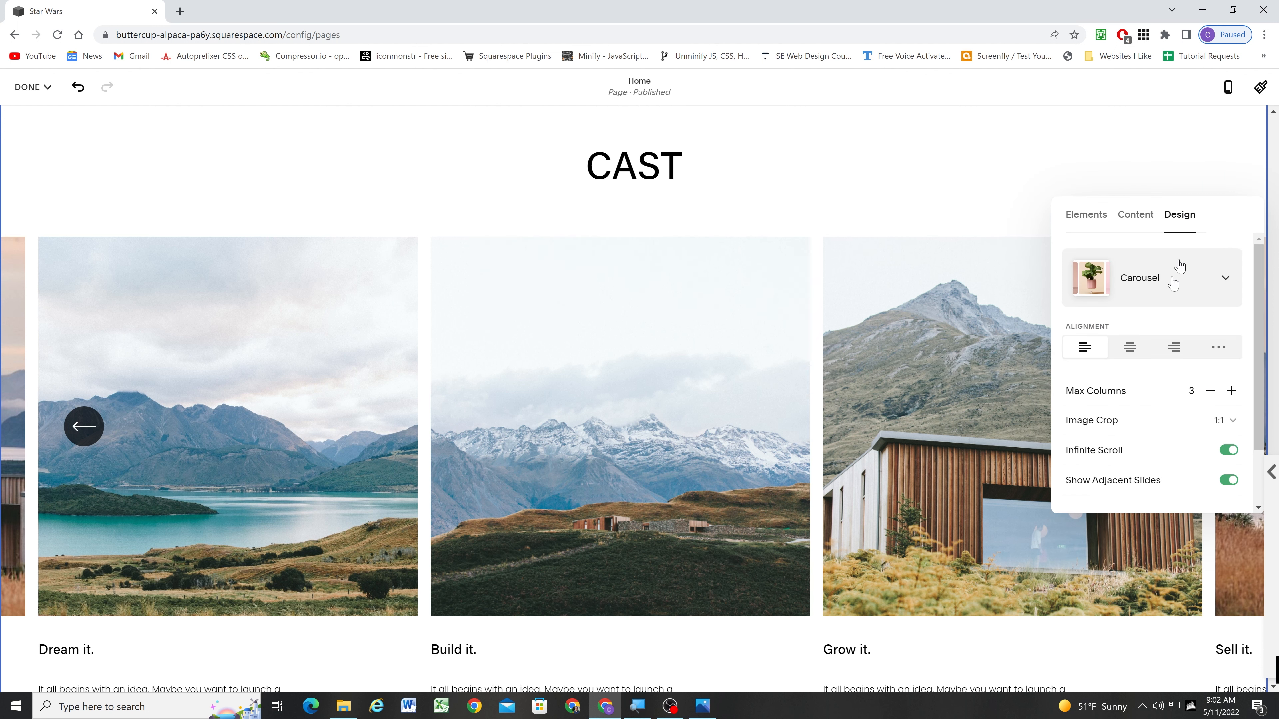
click(1048, 200)
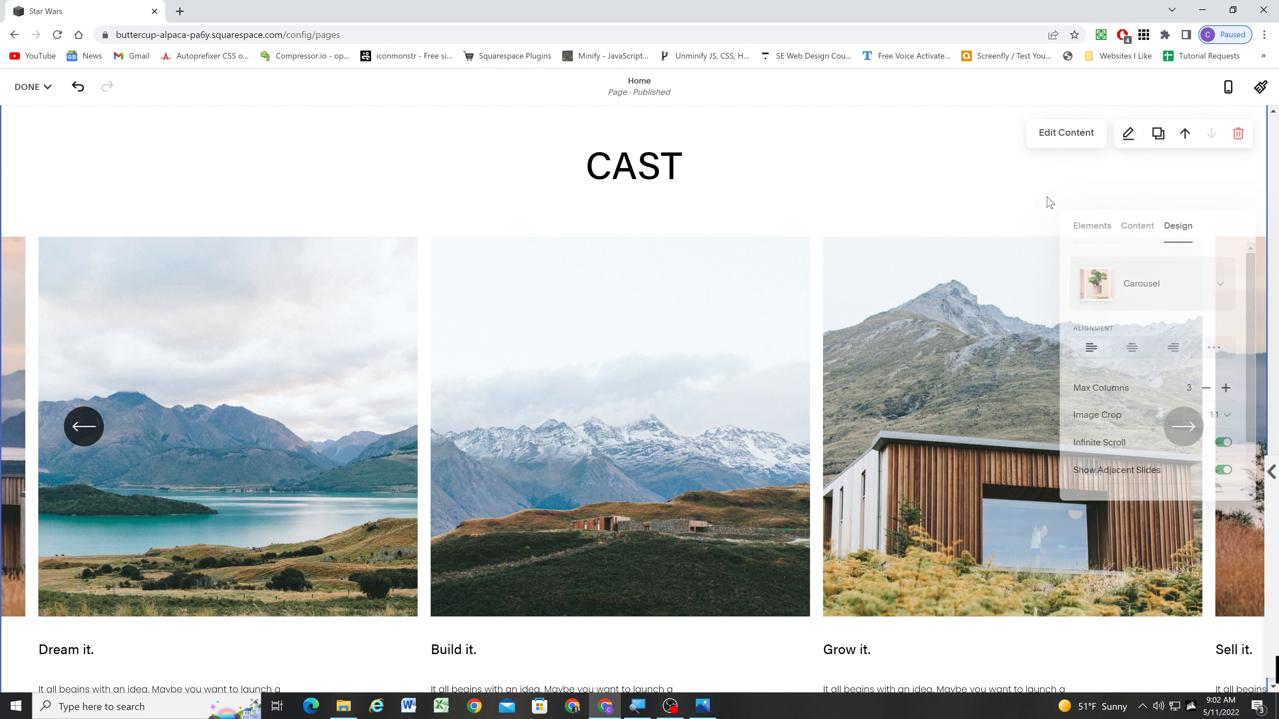
click(1124, 142)
click(1144, 178)
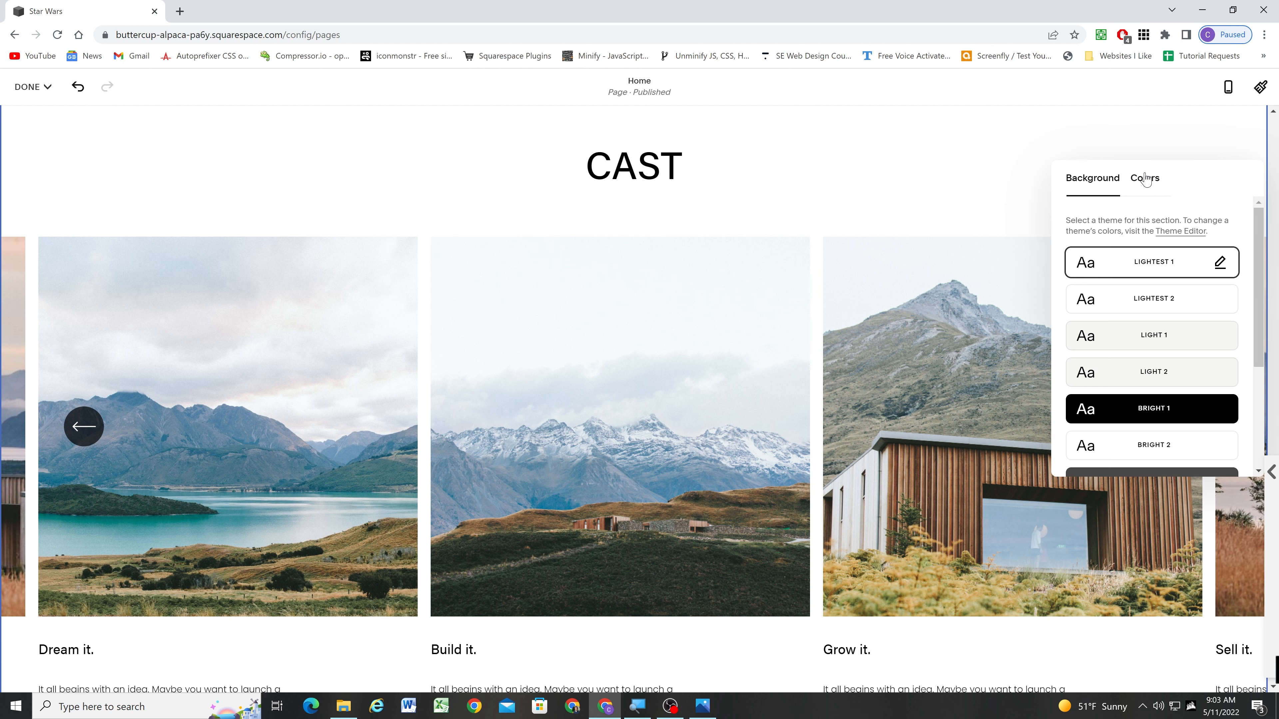
click(1169, 410)
Upload Fourth Section BG_number_new as the CAST section's background image.
click(1092, 178)
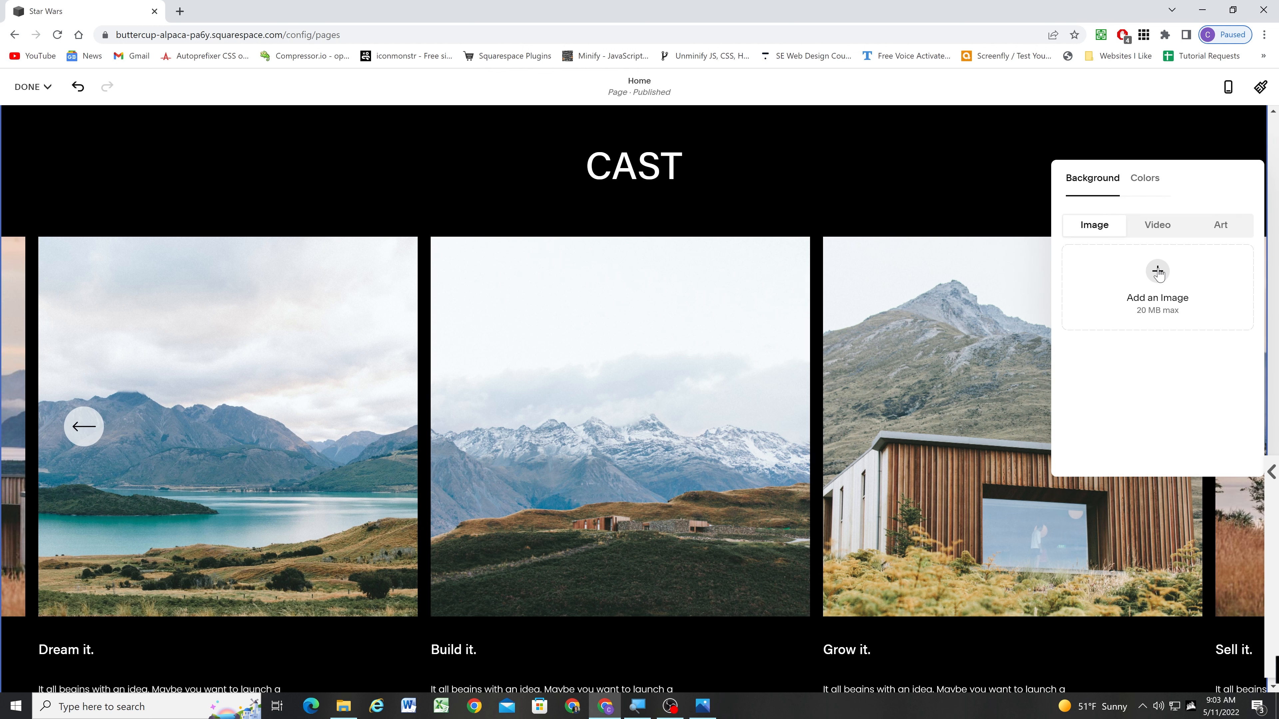
click(1155, 308)
double_click(228, 101)
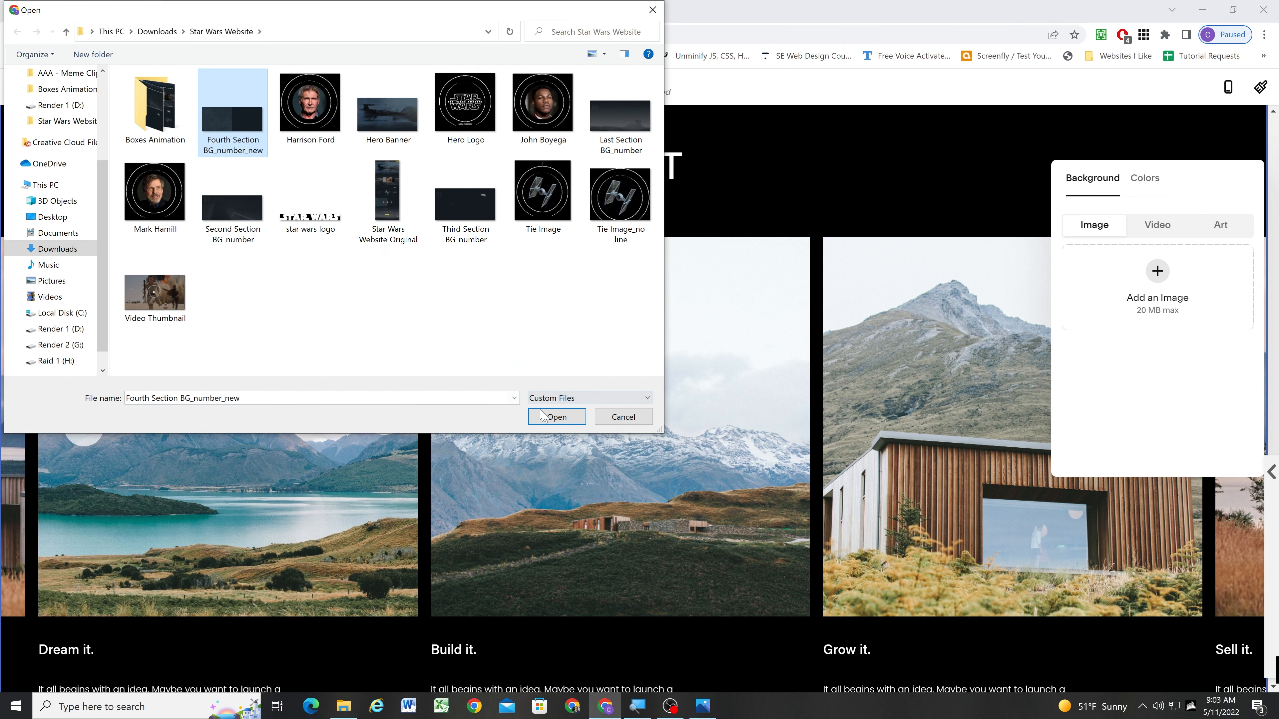
scroll(787, 228, up, 1)
scroll(786, 228, down, 1)
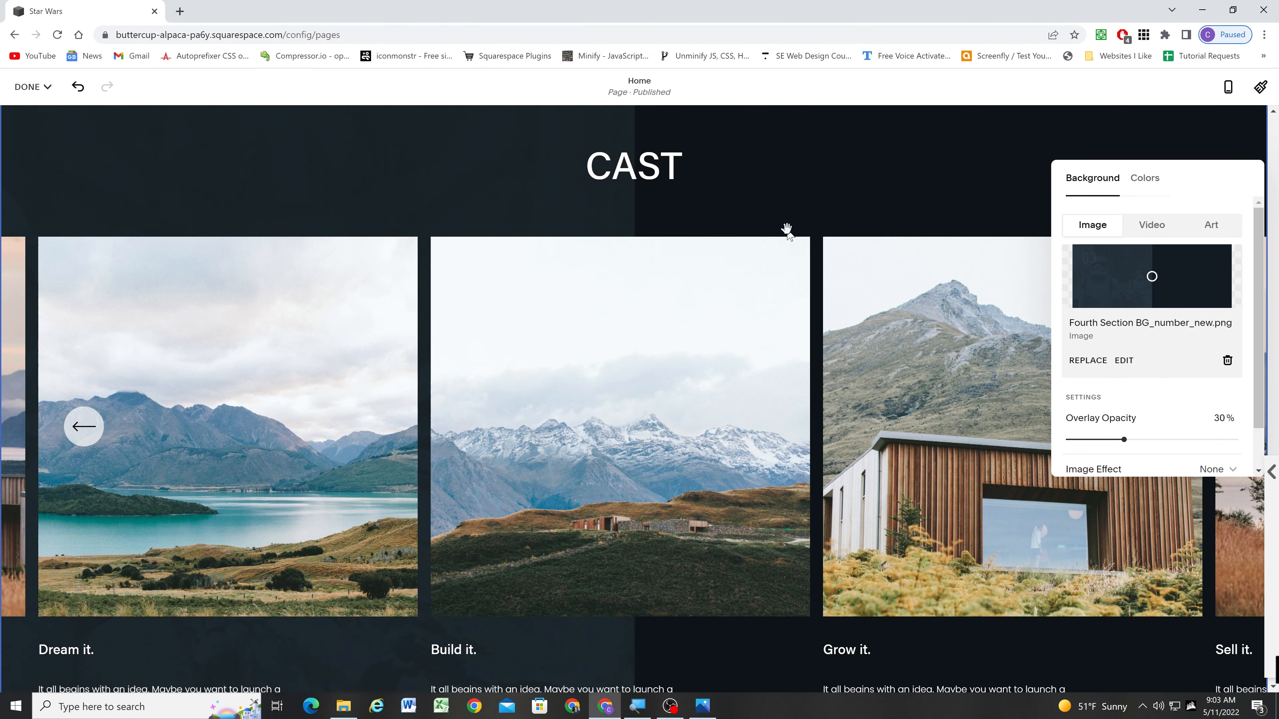
scroll(786, 228, down, 2)
scroll(788, 249, up, 2)
click(941, 191)
Delete the Sell it., Grow it. and Build it. items from the CAST carousel.
click(1065, 138)
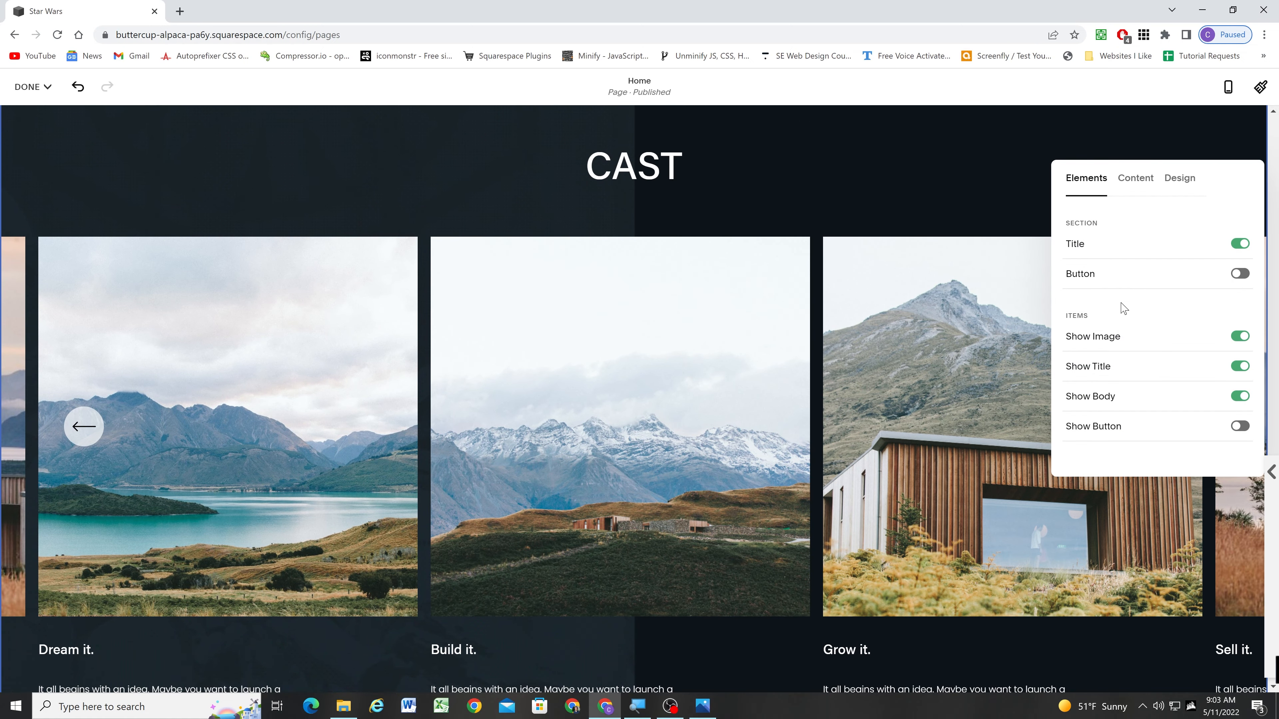
click(1135, 179)
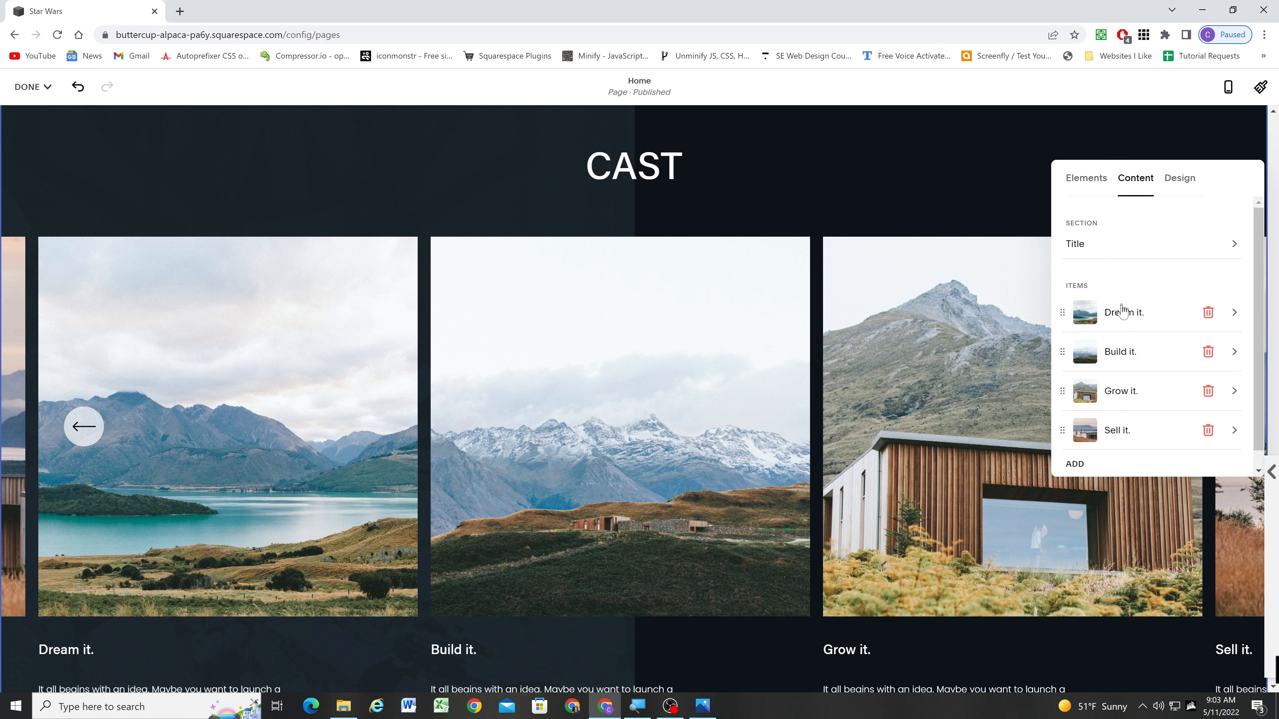
click(1209, 429)
click(1219, 391)
click(1219, 351)
Replace the remaining Dream it. item's image with the Harrison Ford picture.
click(1139, 320)
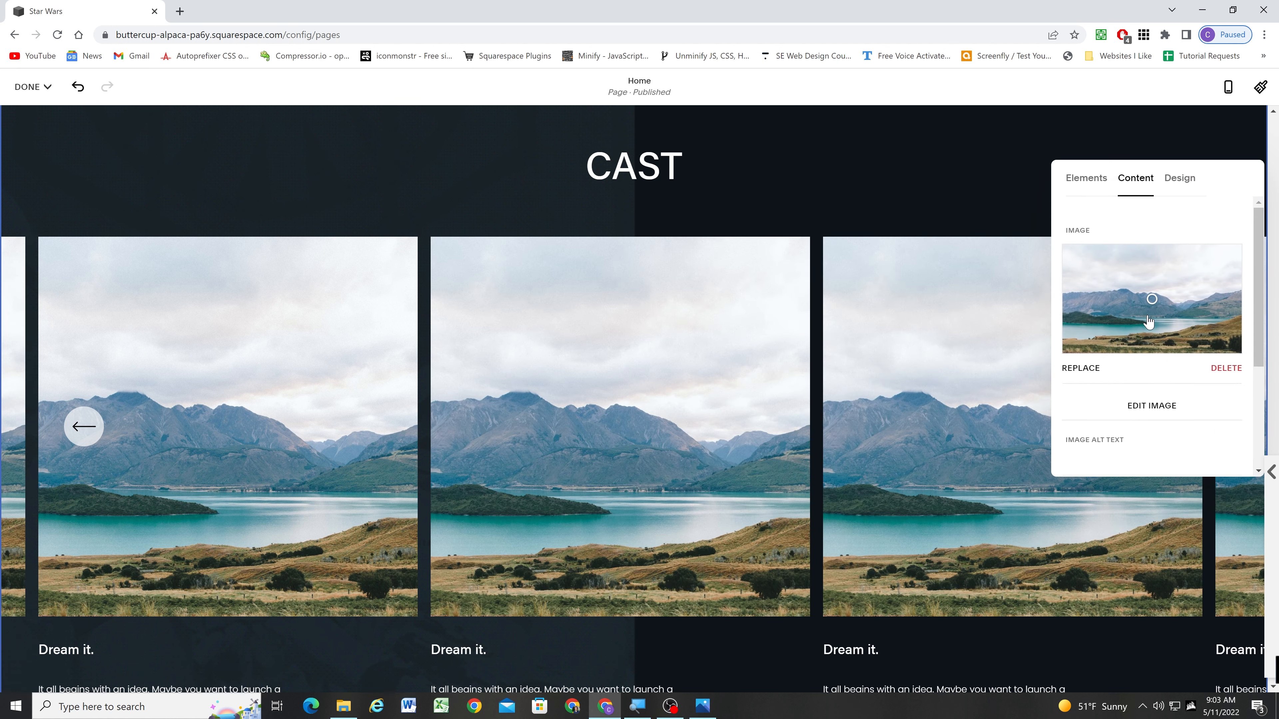
click(1224, 371)
click(1153, 241)
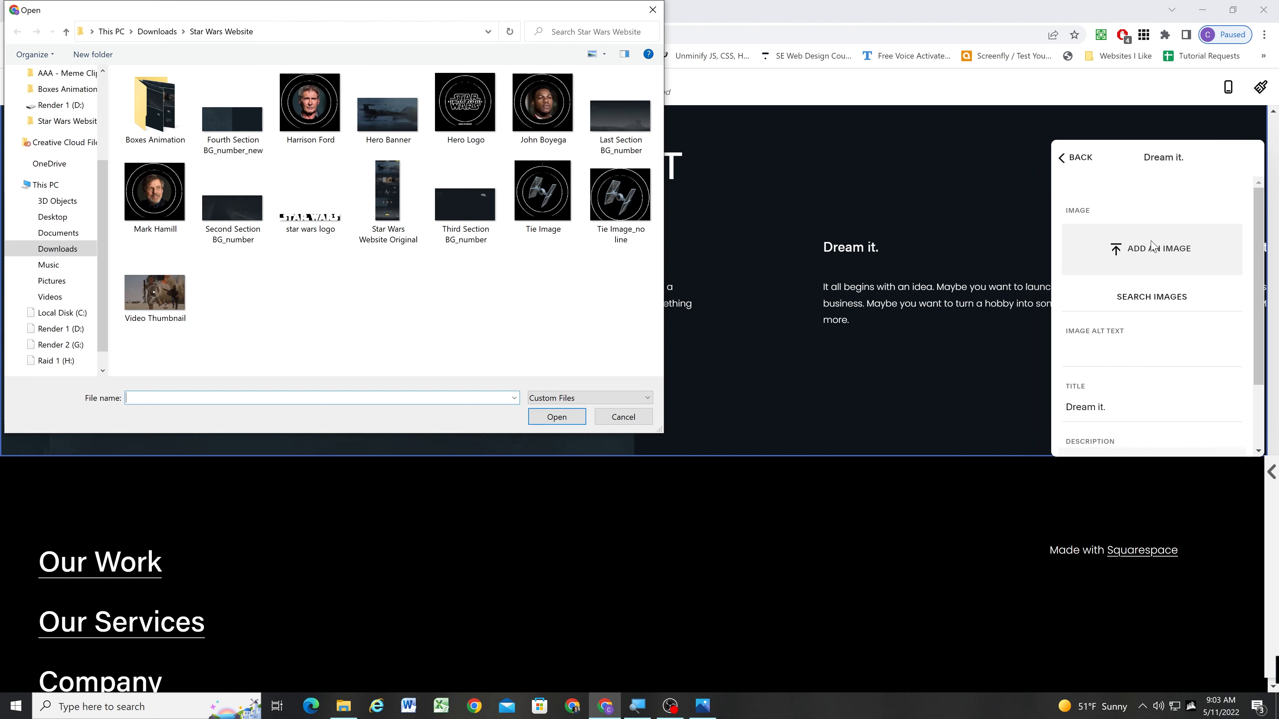
double_click(301, 115)
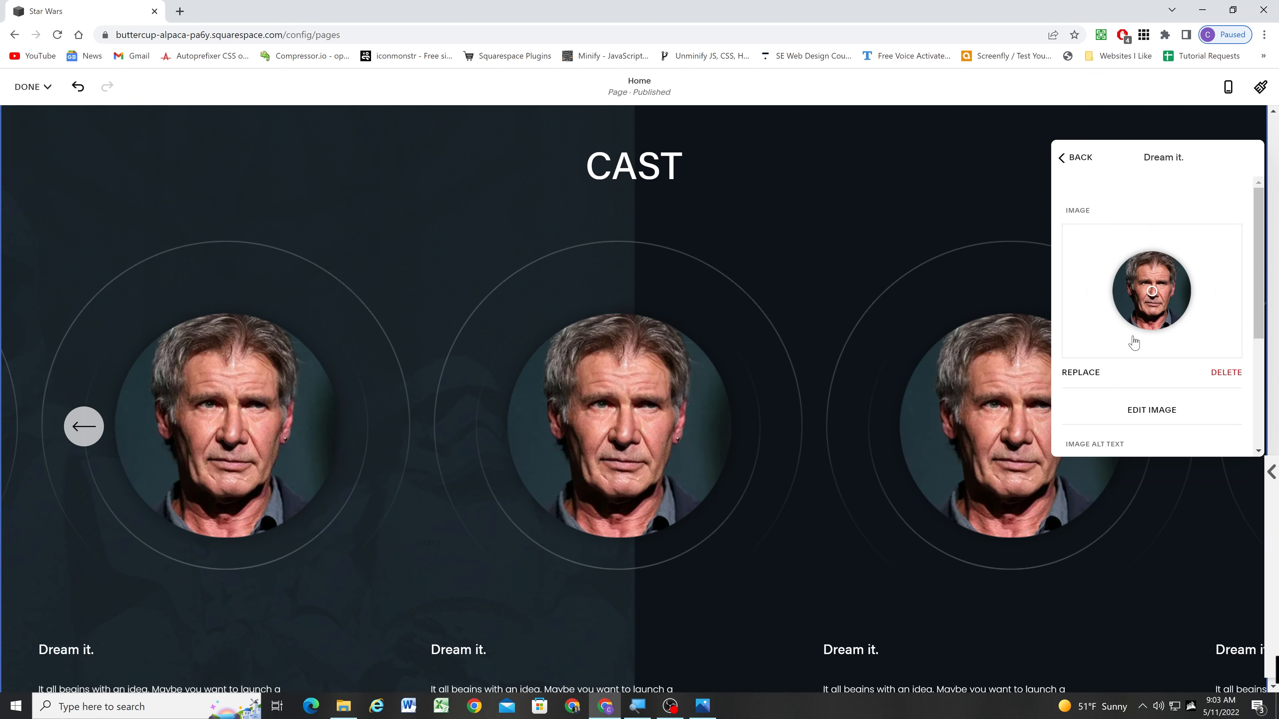
Check the cast names in the Photos mockup, then title the carousel item Harrison Ford with the description HAN SOLO.
scroll(1135, 342, down, 4)
drag(1107, 322, 1079, 322)
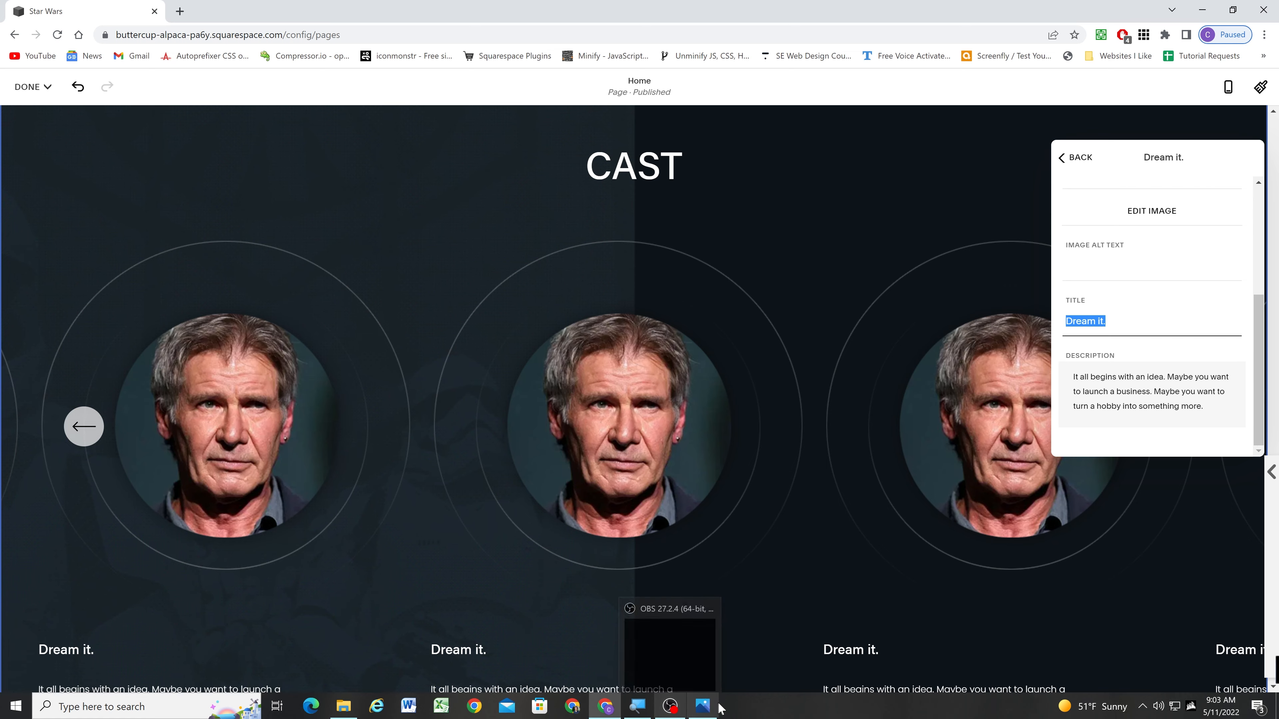
click(703, 706)
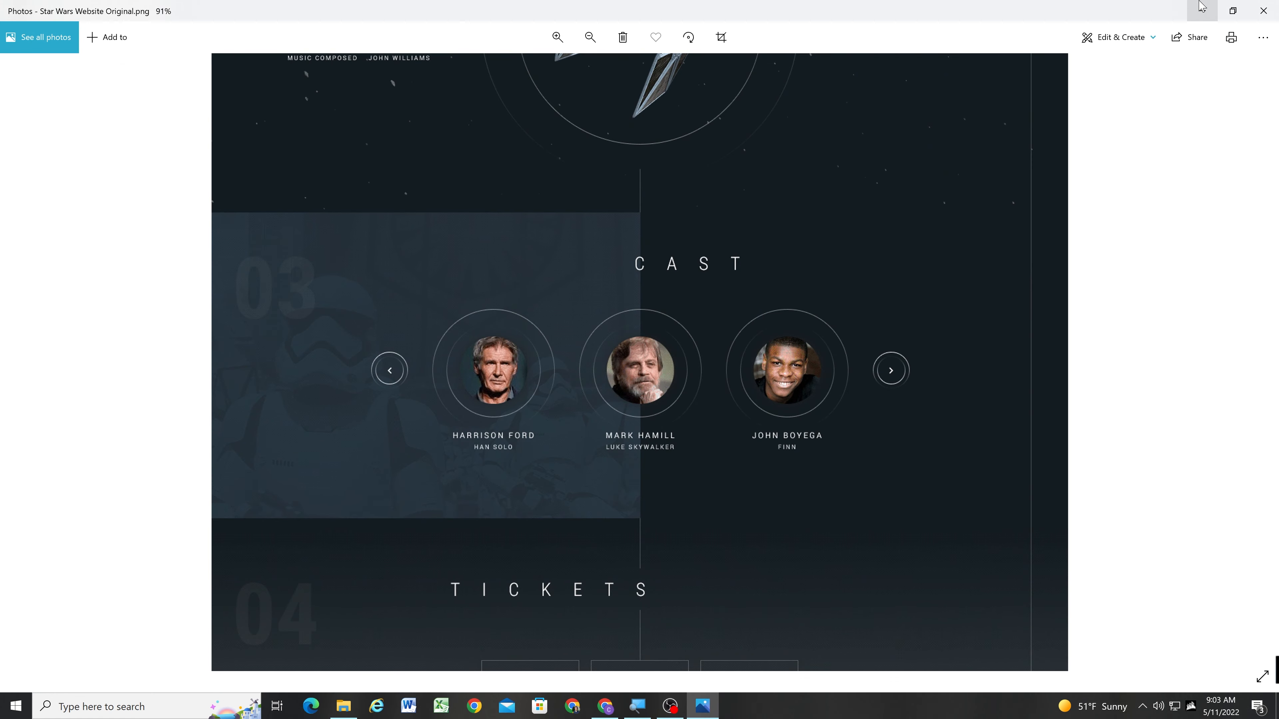
drag(961, 7, 344, 2)
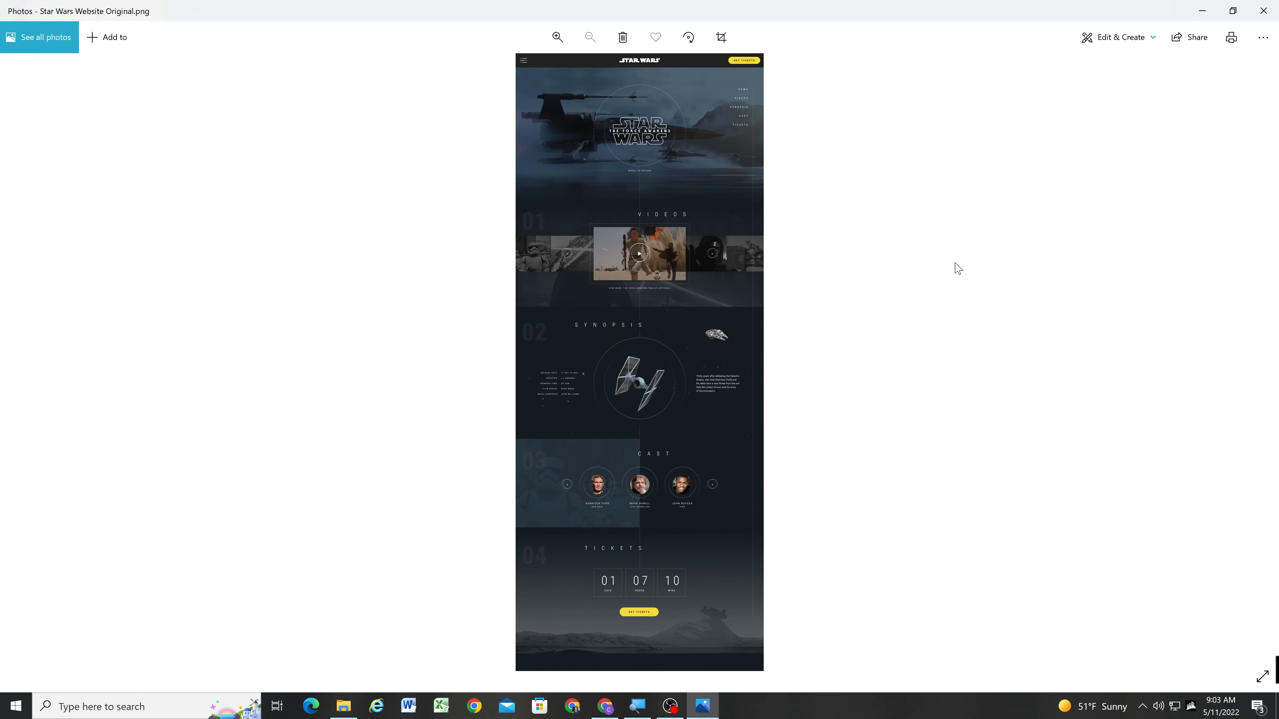
scroll(576, 485, up, 3)
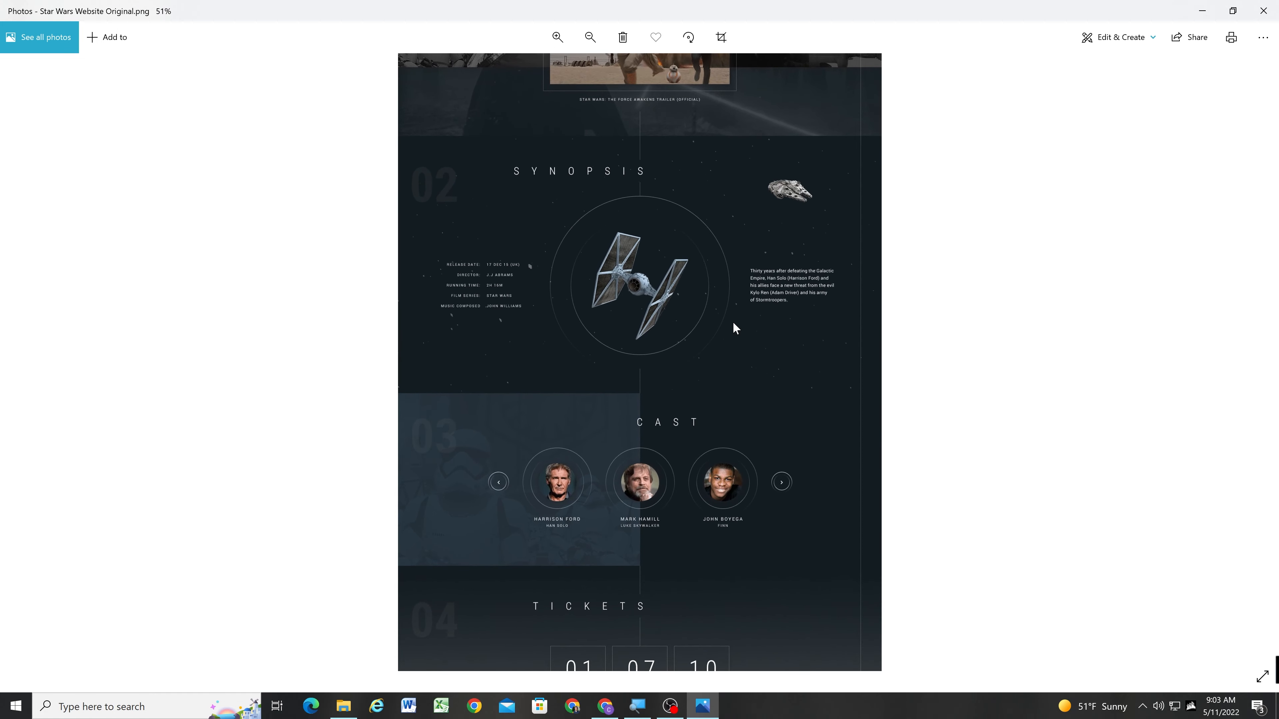
scroll(559, 519, up, 2)
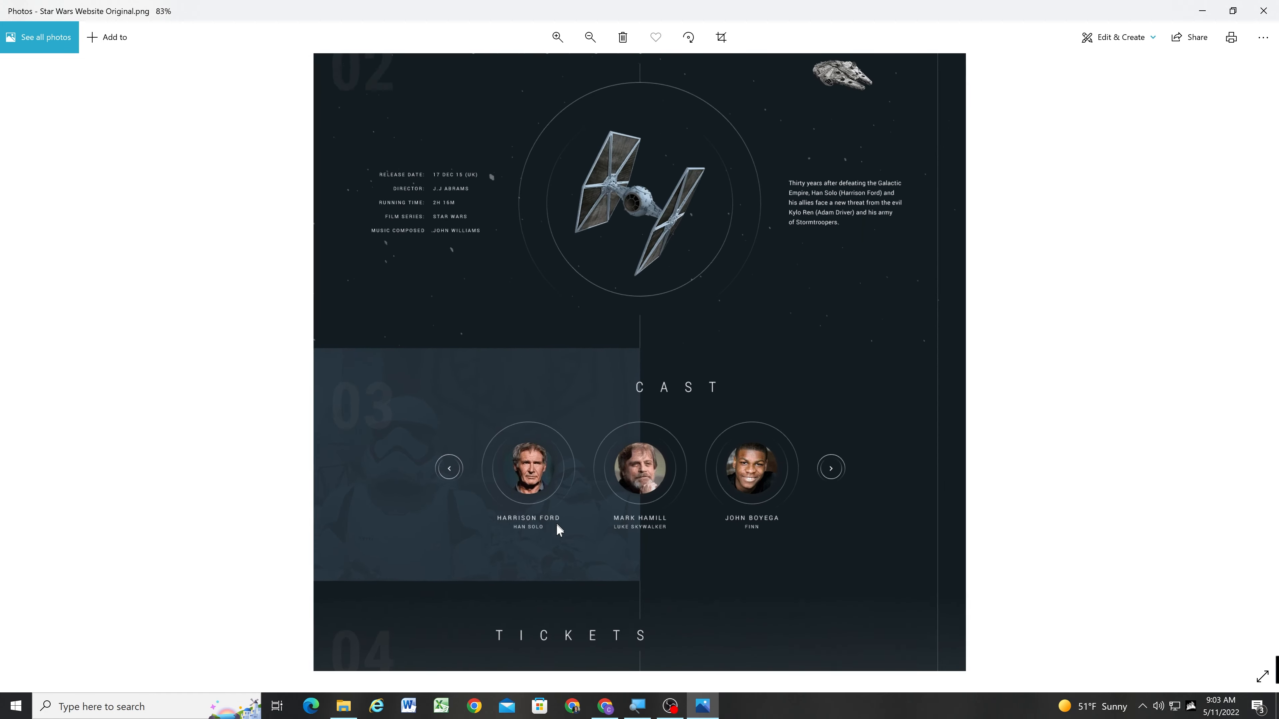
click(1202, 9)
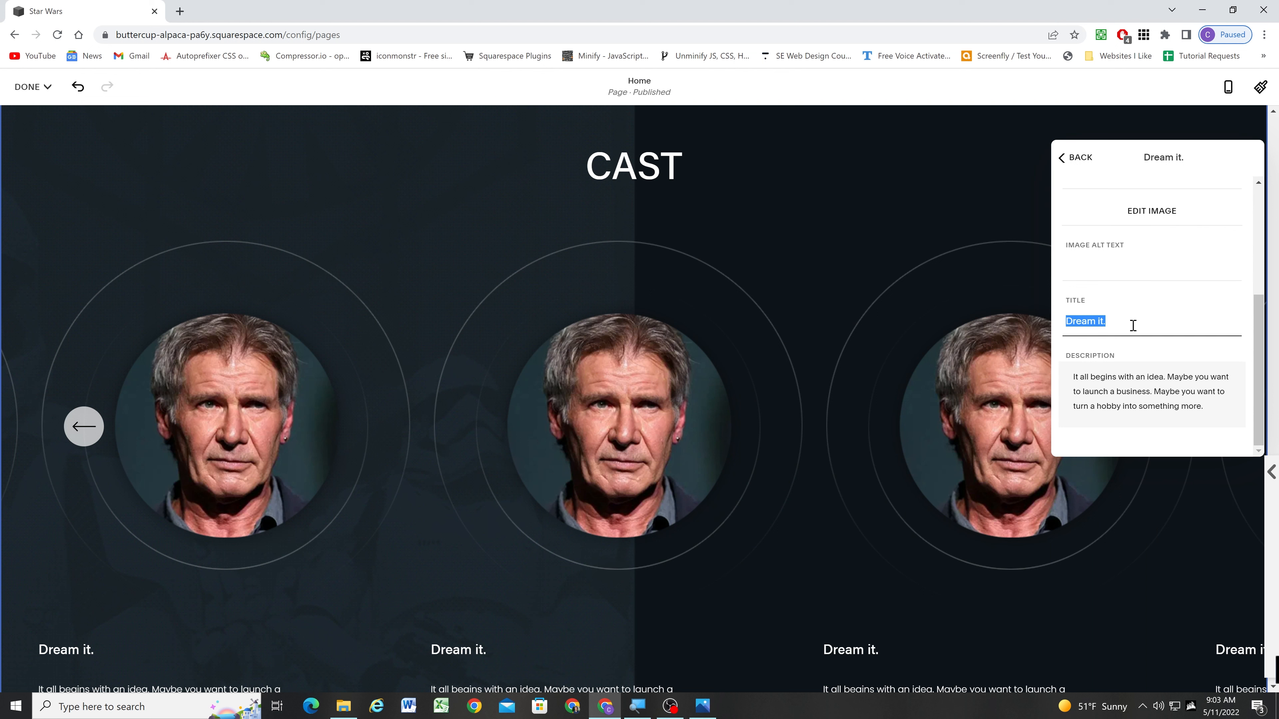
text(Harrison Ford)
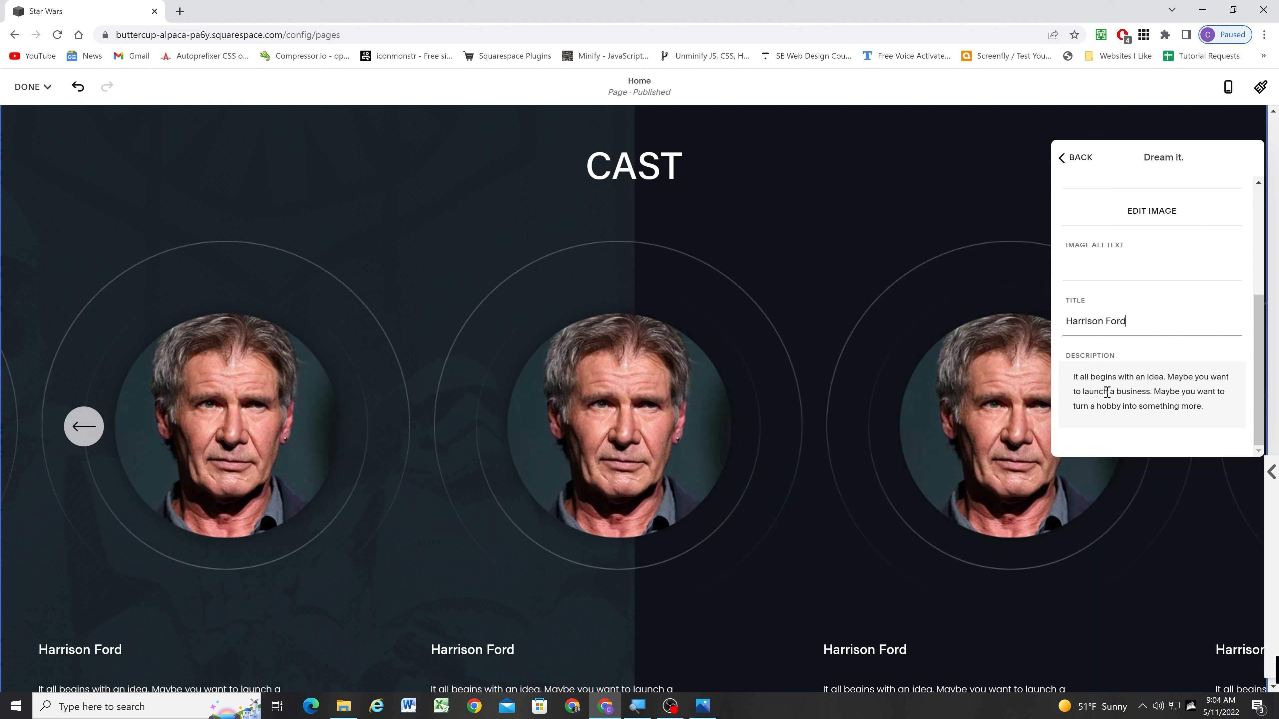
drag(1204, 405, 1069, 368)
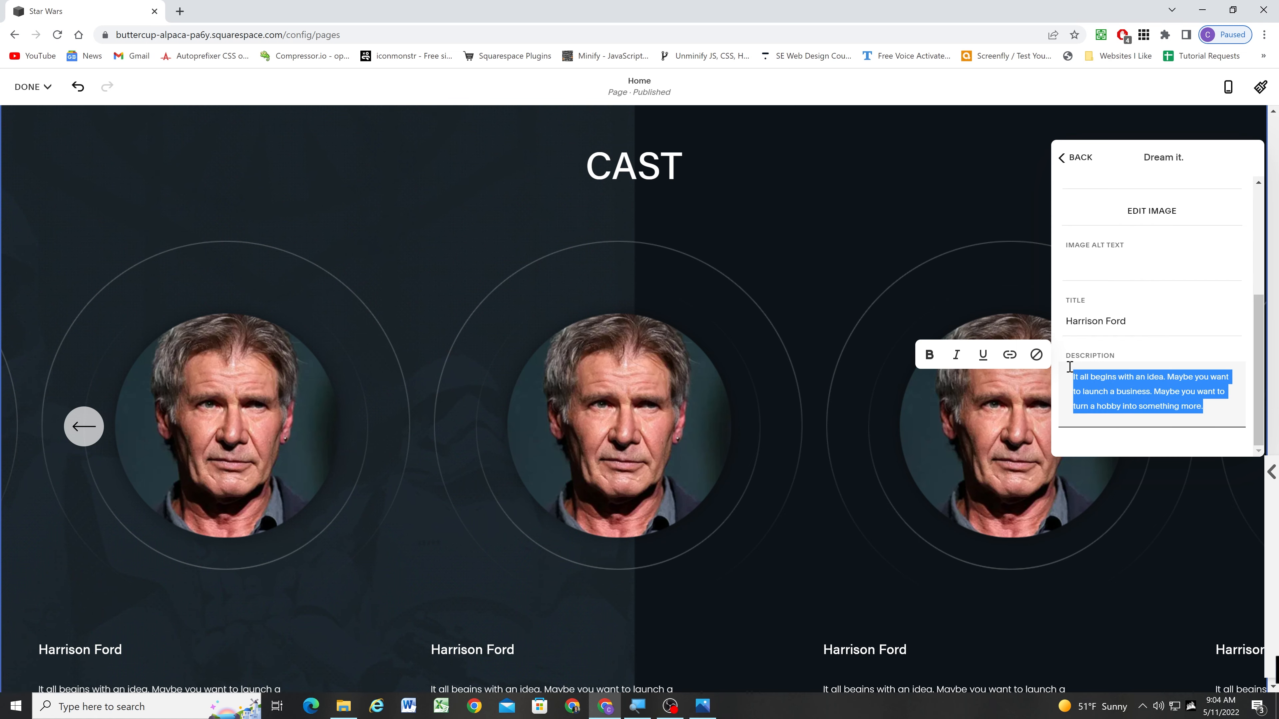
text(HAN SOLO)
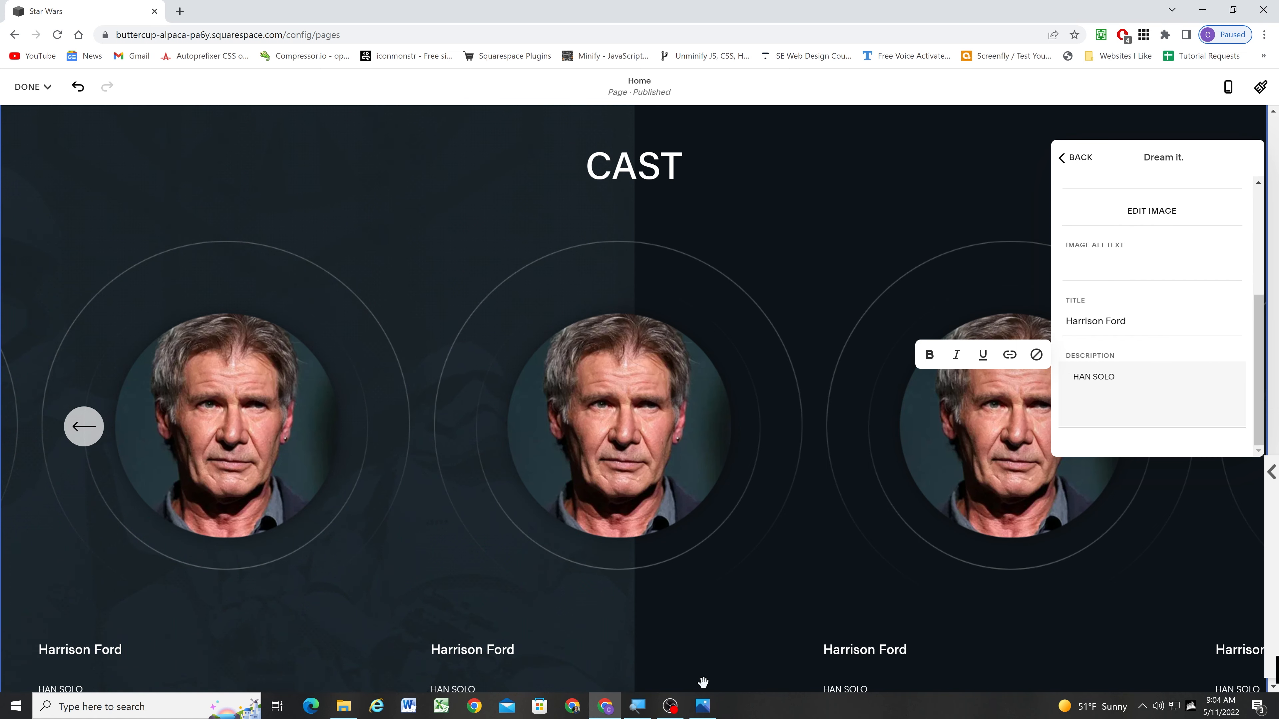
Recheck the mockup's lettering, change the item's title to HARRISON FORD in capitals, and return to the item list.
click(703, 706)
click(714, 712)
drag(1127, 321, 1071, 321)
text(ARRISON FORD)
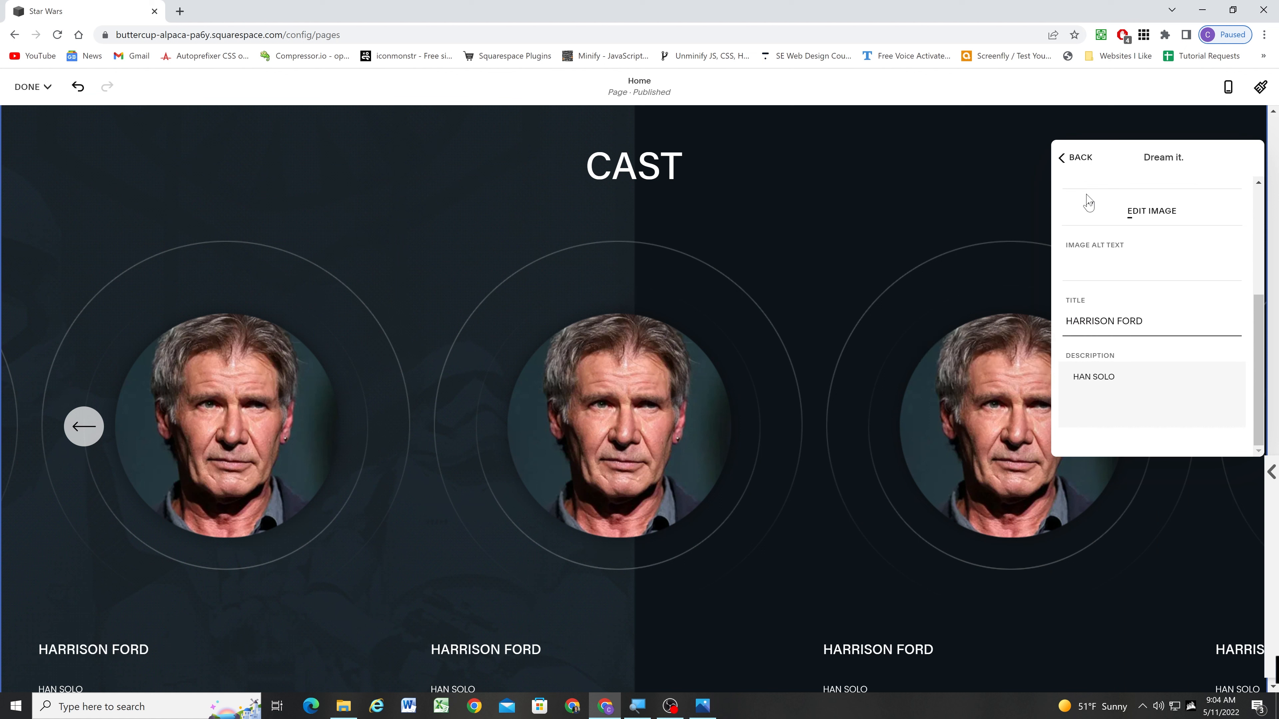
click(1078, 157)
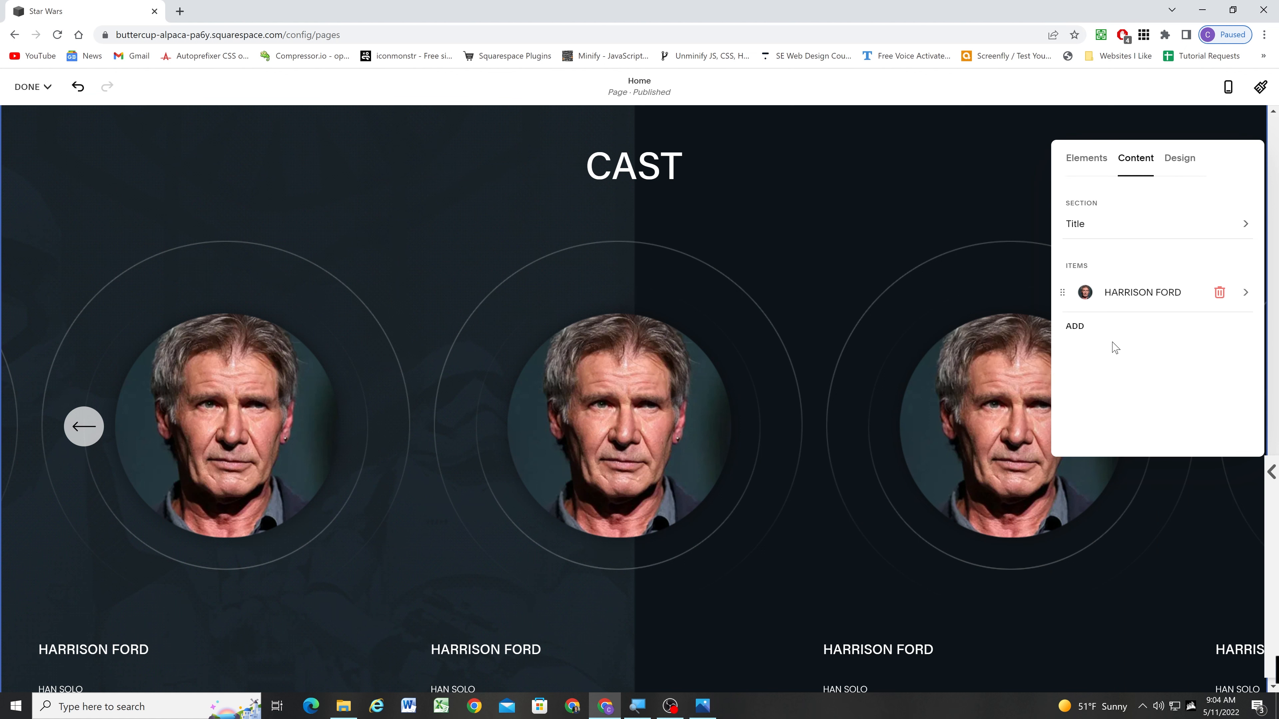
Add a second item to the CAST carousel and upload the Mark Hamill picture as its image.
click(1082, 332)
click(1111, 333)
click(1151, 249)
click(169, 236)
click(557, 416)
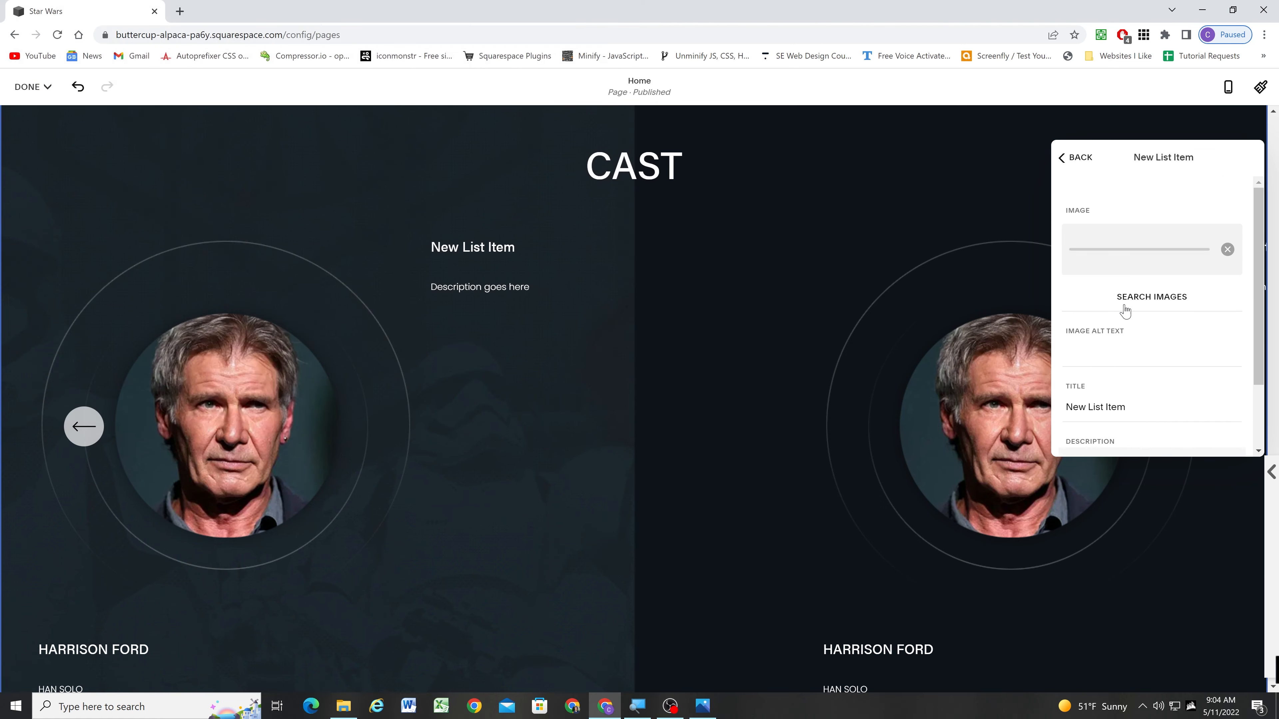
Title the new carousel item MARK HAMILL with the description LUKE SKYWALKER, and return to the item list.
scroll(1113, 353, down, 1)
triple_click(1134, 337)
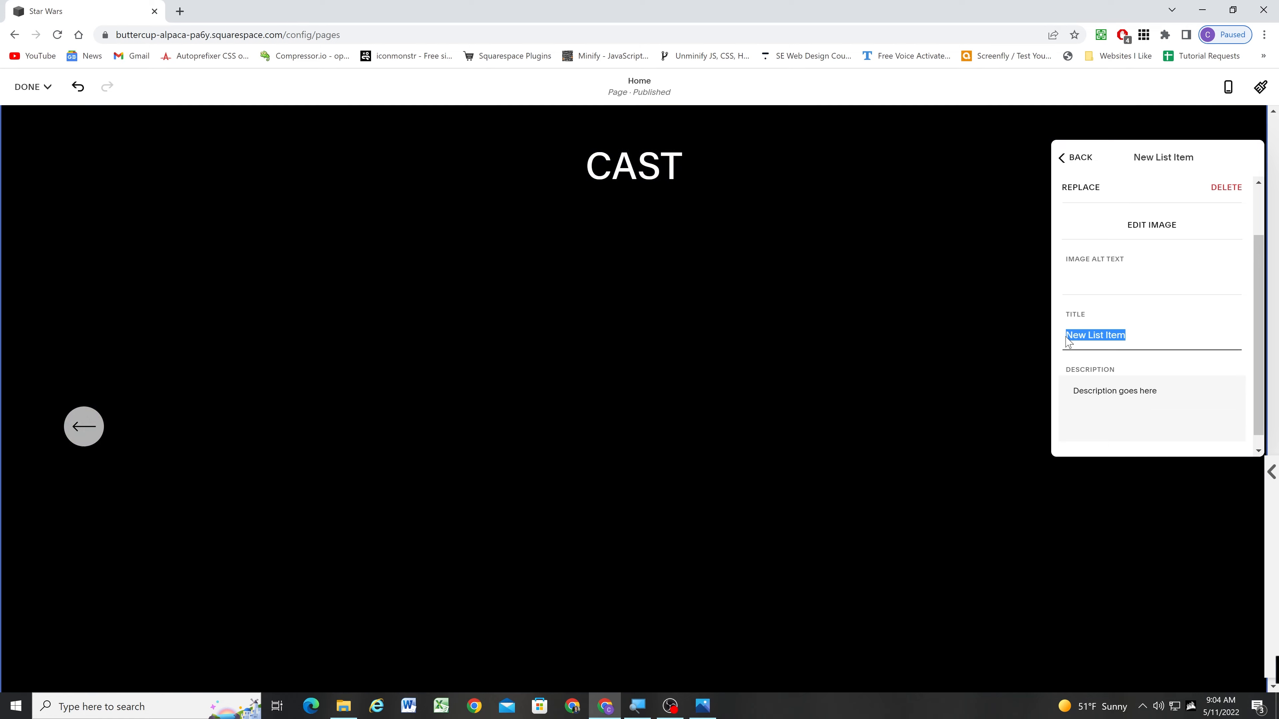
text(MARK HAMILL)
scroll(1069, 341, down, 3)
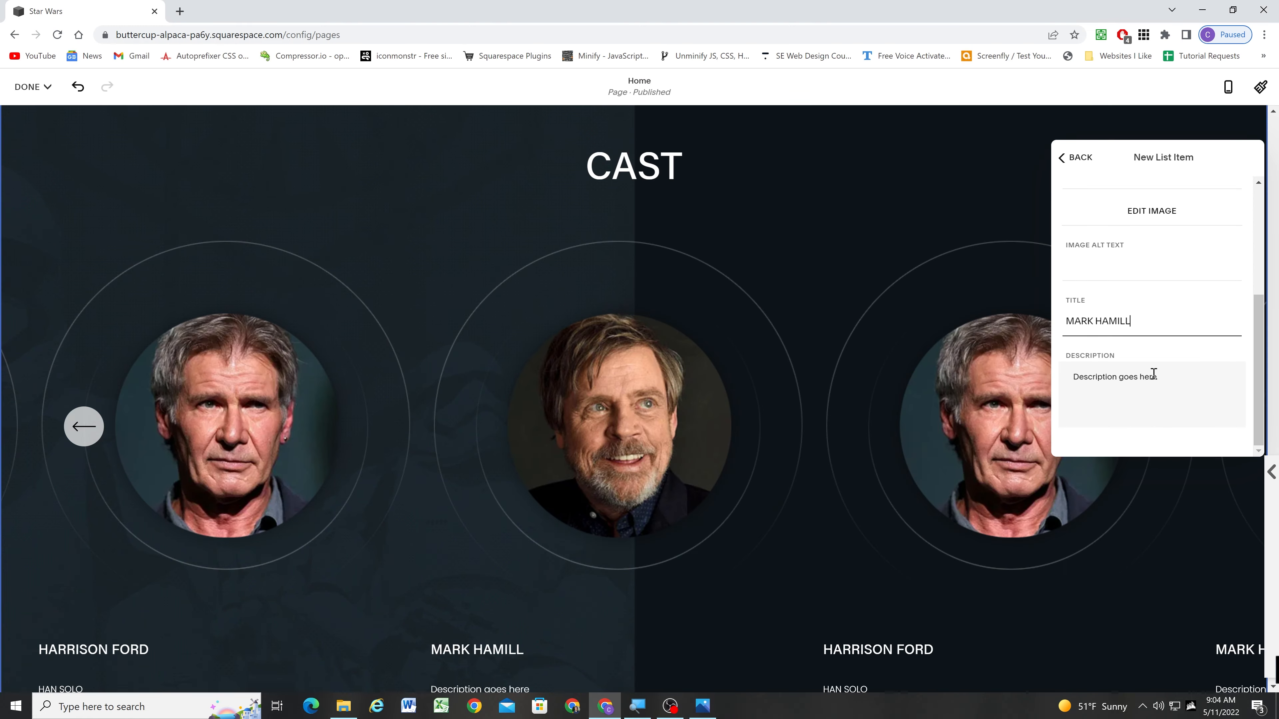
drag(1156, 376, 1077, 377)
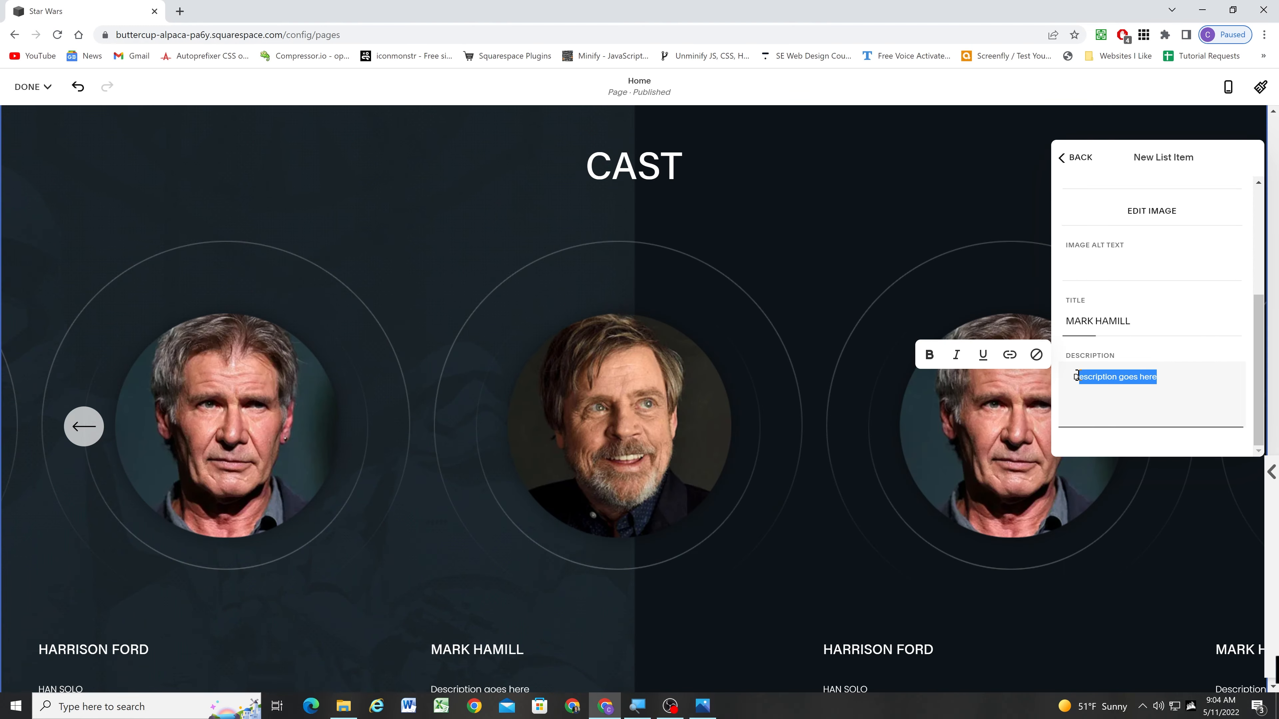
text(LUKE SKYWALKER)
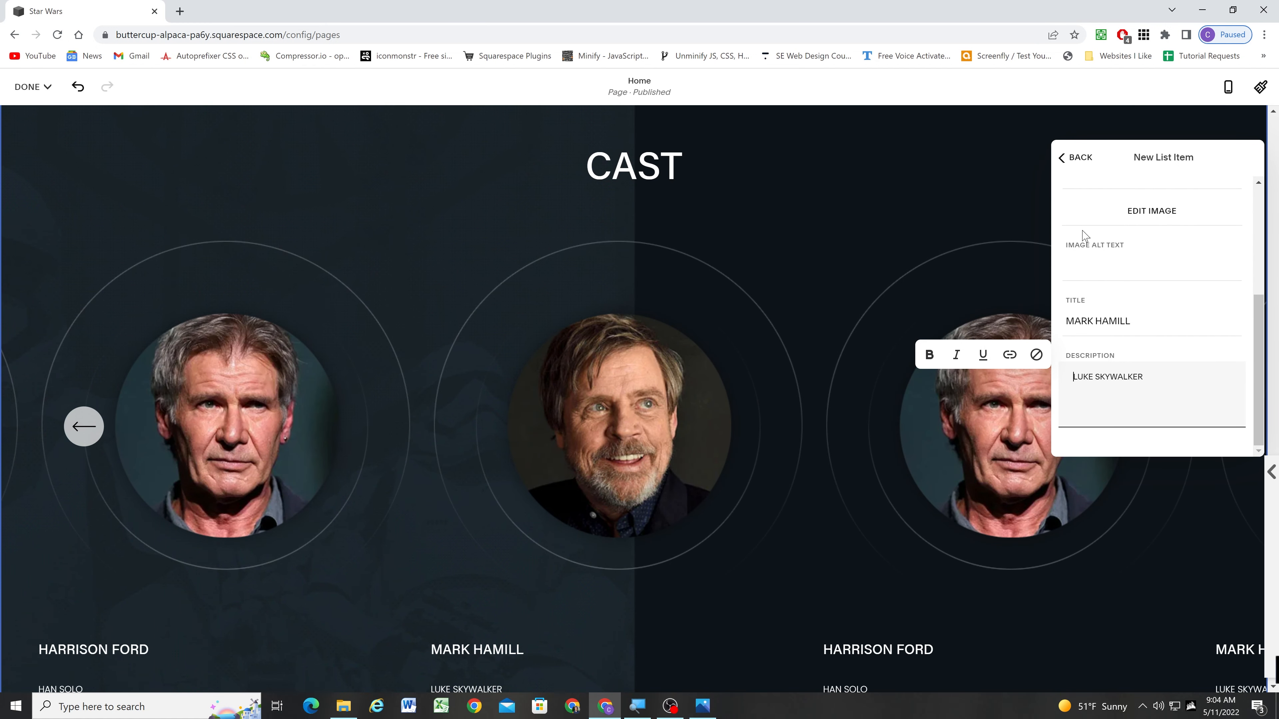
click(1077, 157)
Add a third carousel item and upload the John Boyega picture as its image.
click(1085, 368)
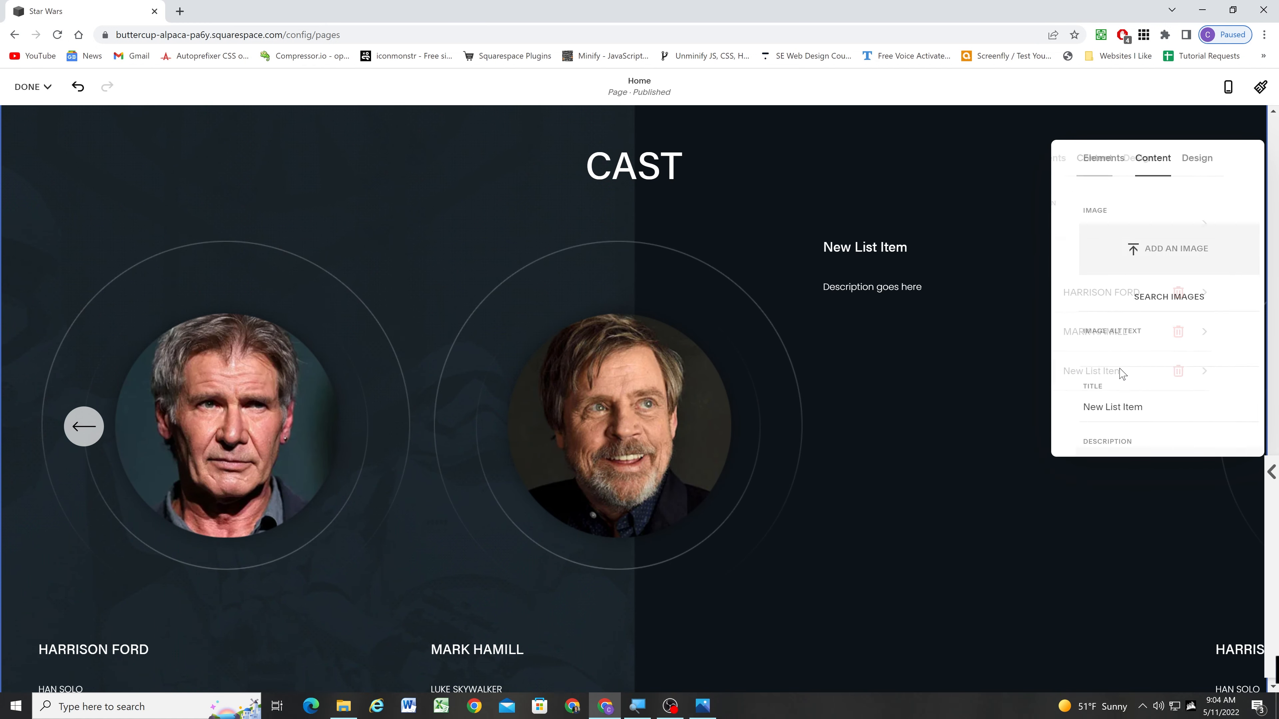
click(1136, 245)
click(543, 107)
click(561, 411)
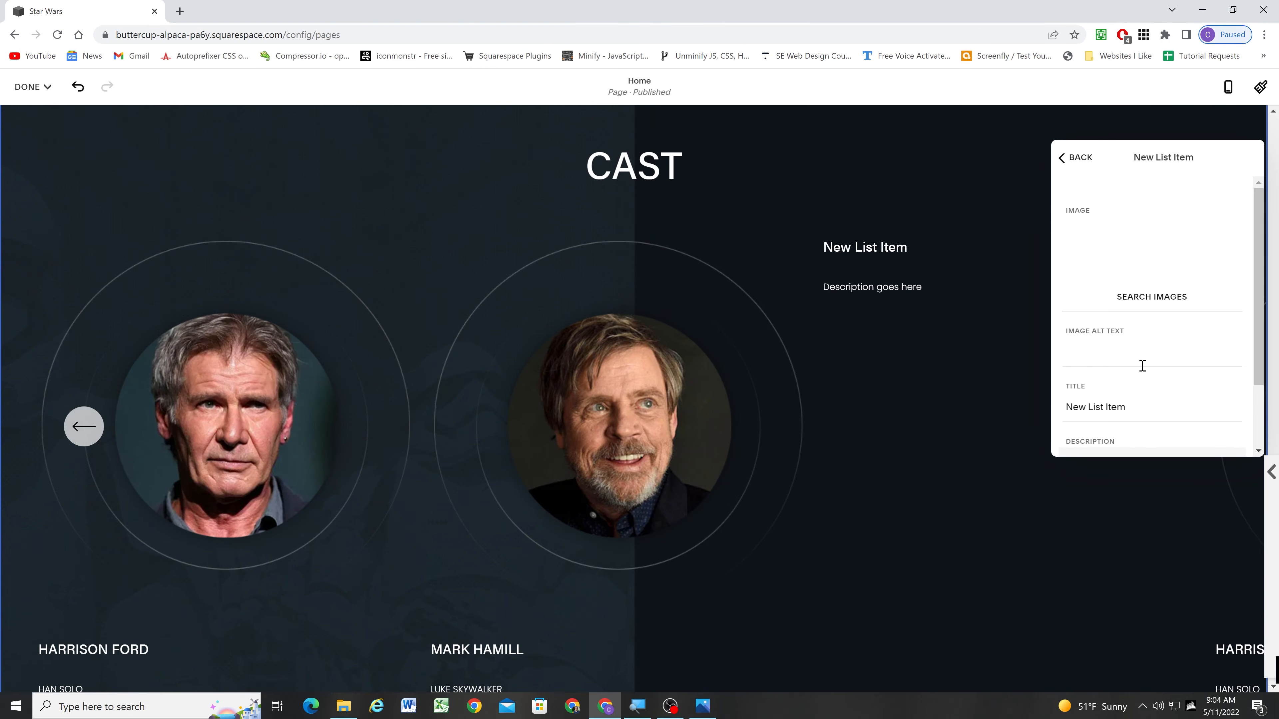
Title the third carousel item JOHN BOYEGA with the description FINN, and return to the item list.
triple_click(1153, 407)
text(JOHN BOYEGA)
scroll(1068, 412, down, 3)
triple_click(1091, 383)
text(FINN)
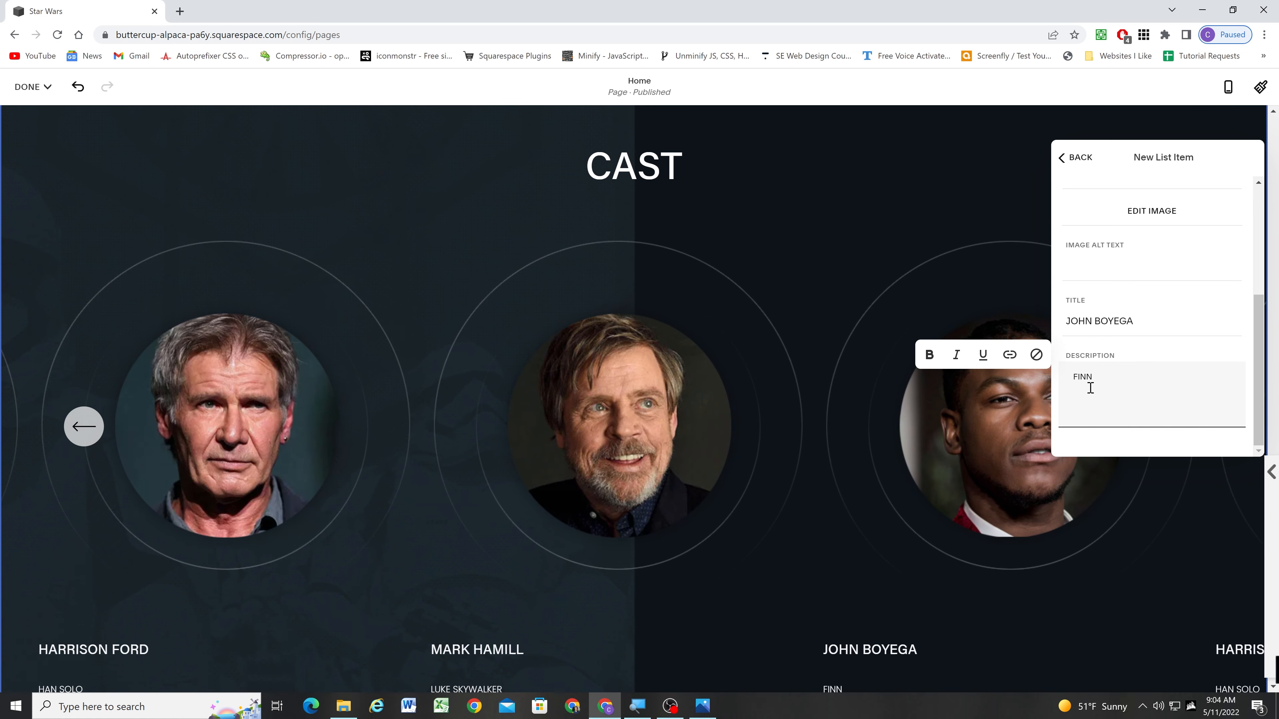
click(1079, 158)
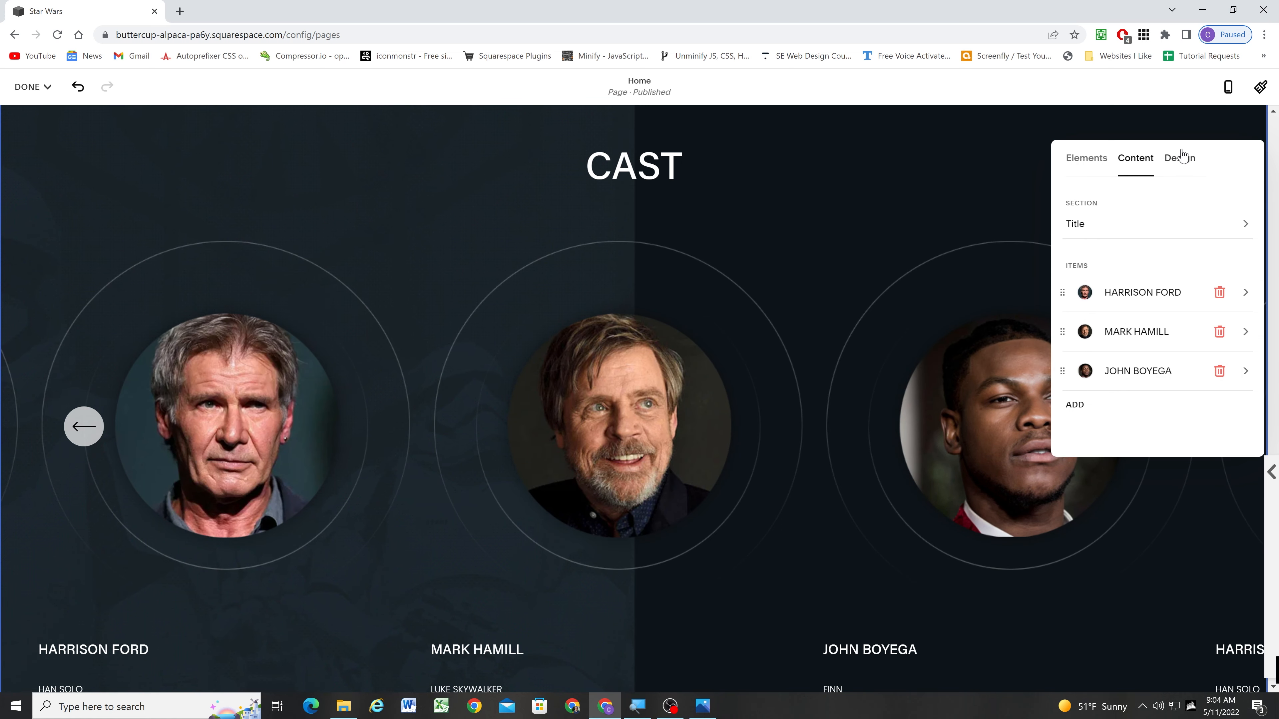
Set the CAST carousel's alignment to centre in its design settings.
click(1180, 160)
scroll(1145, 338, down, 1)
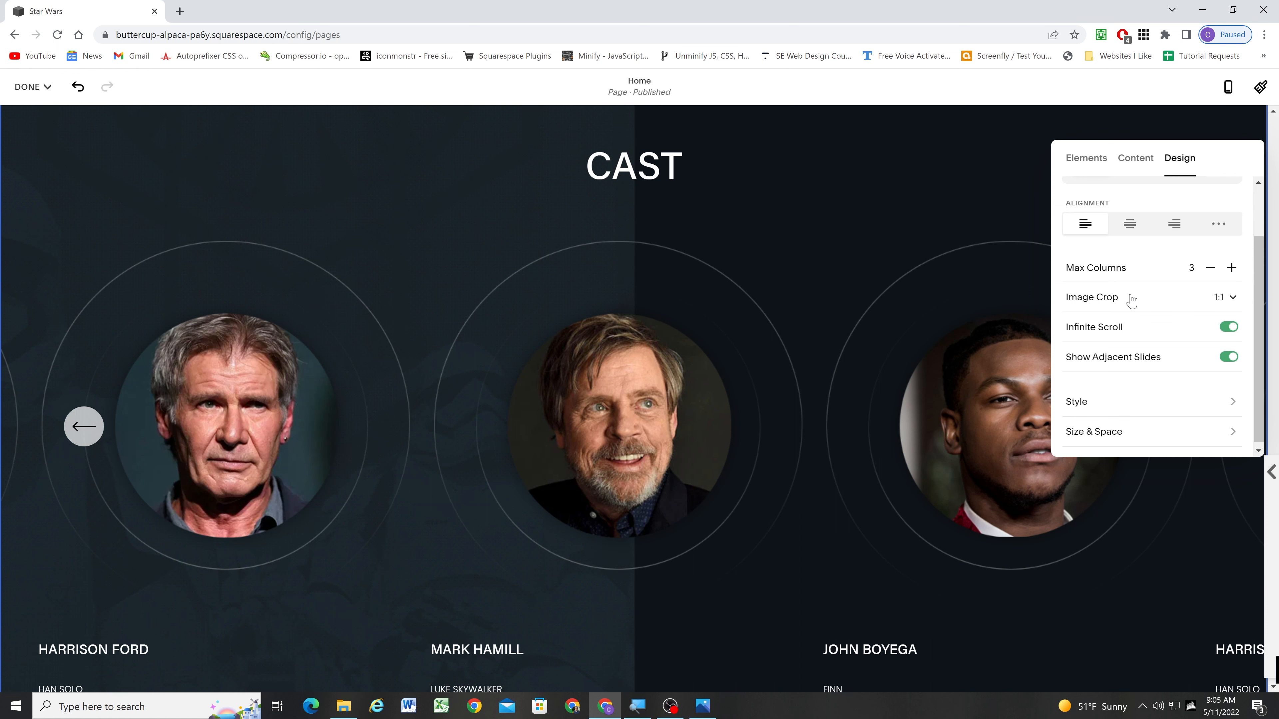
scroll(1132, 301, down, 1)
scroll(1147, 278, up, 1)
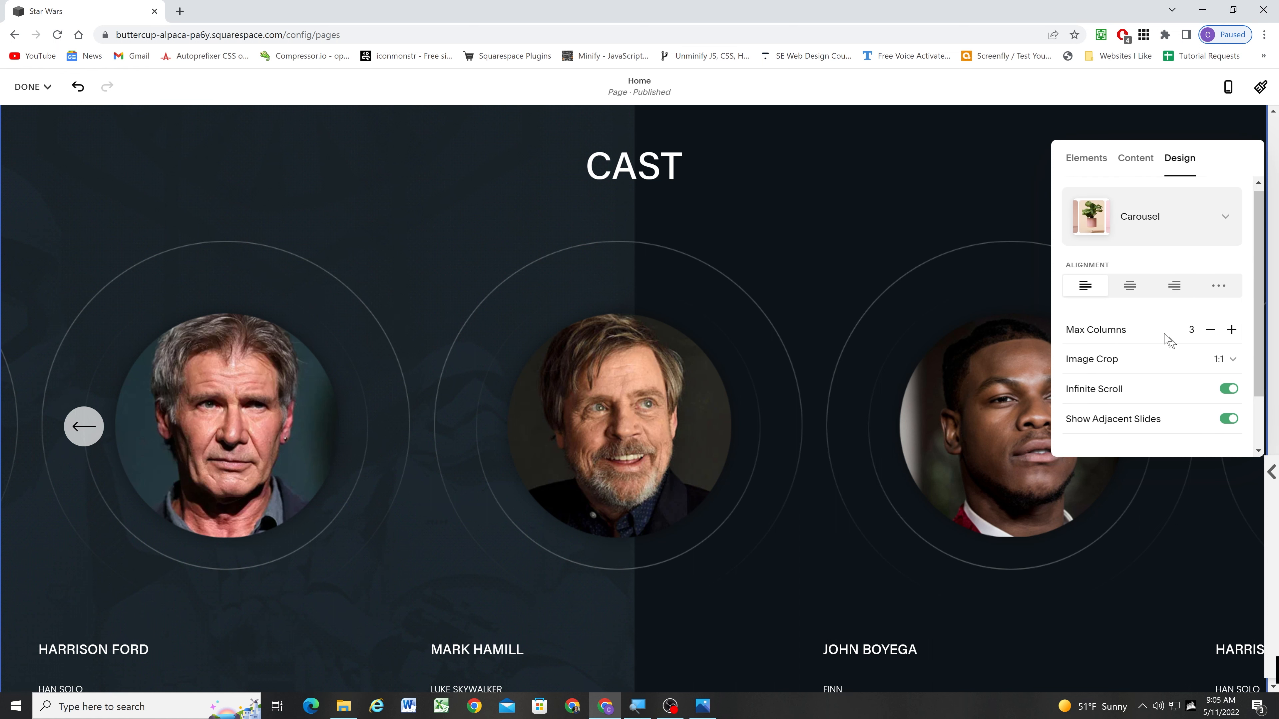
click(1129, 286)
Set the carousel's navigation offset to L and turn off Show Adjacent Slides.
scroll(1135, 372, down, 1)
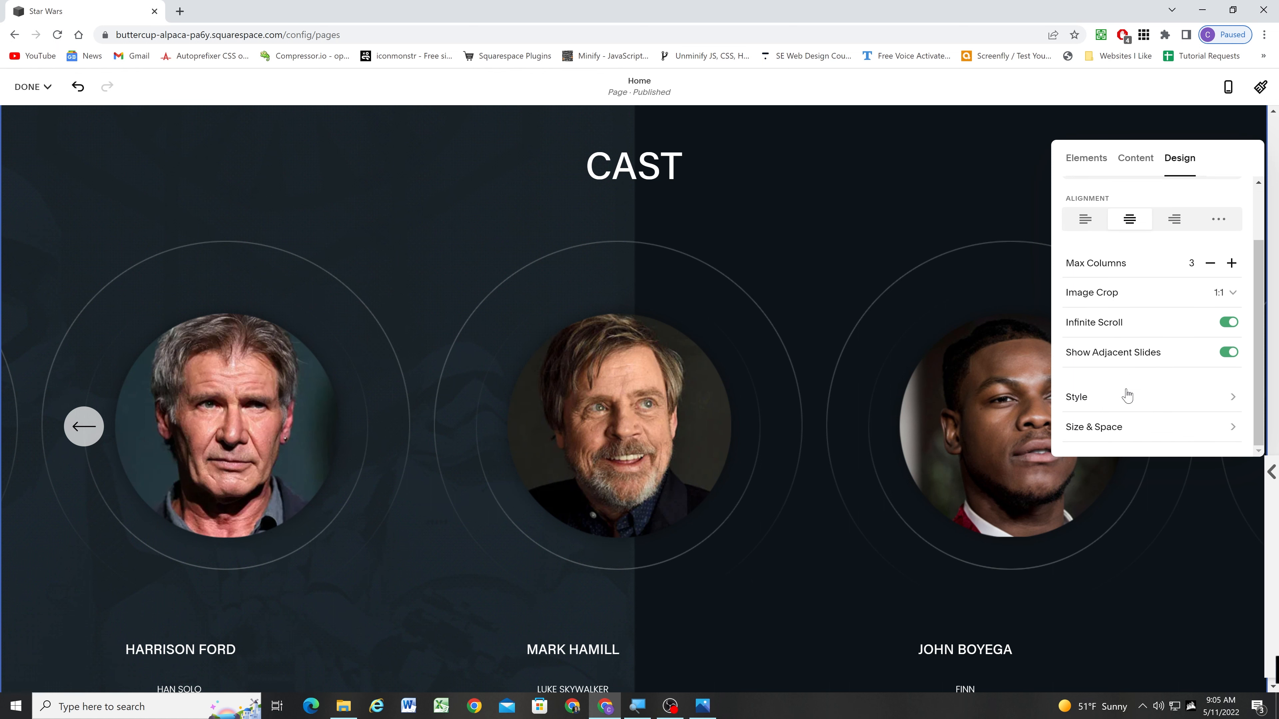
click(1127, 397)
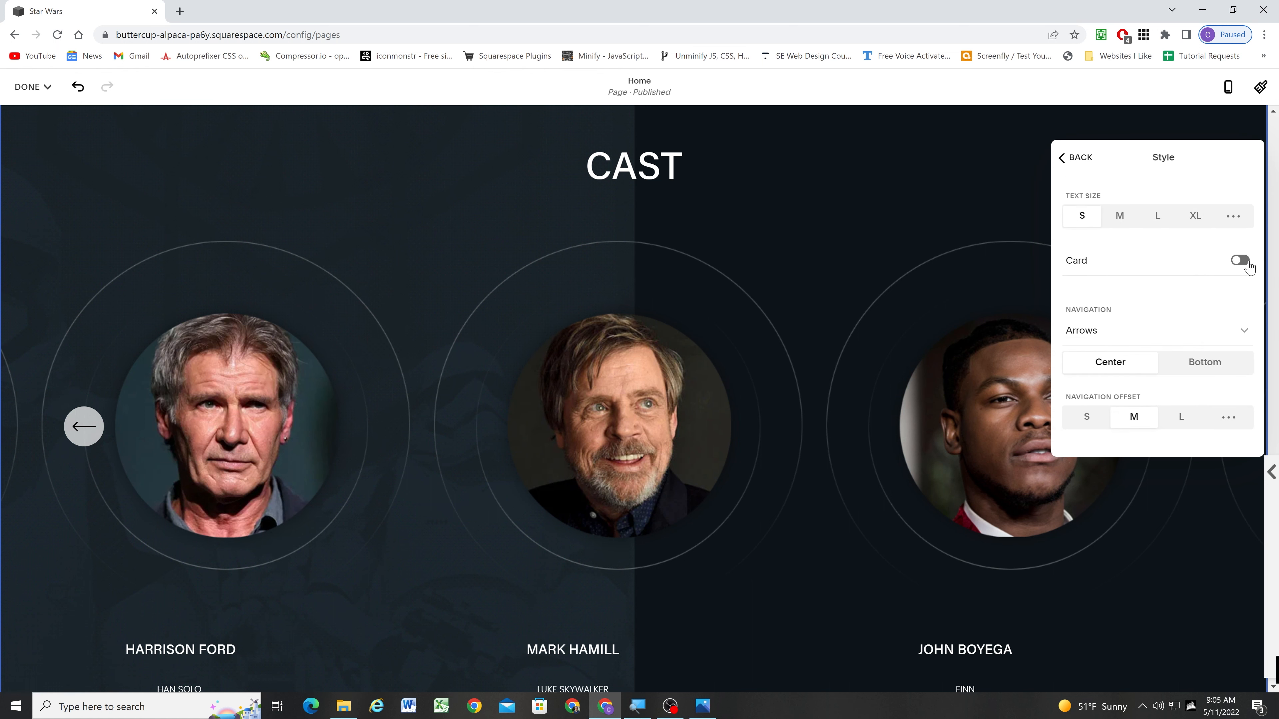
click(1181, 418)
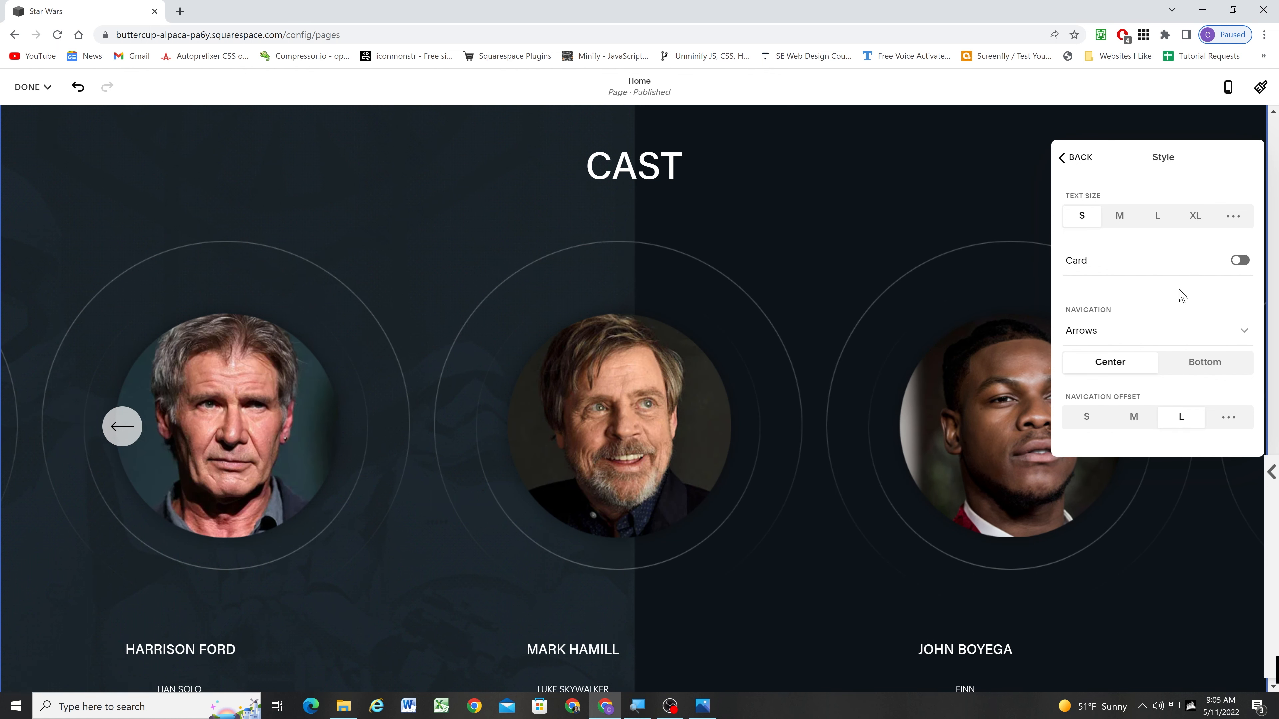
click(1064, 157)
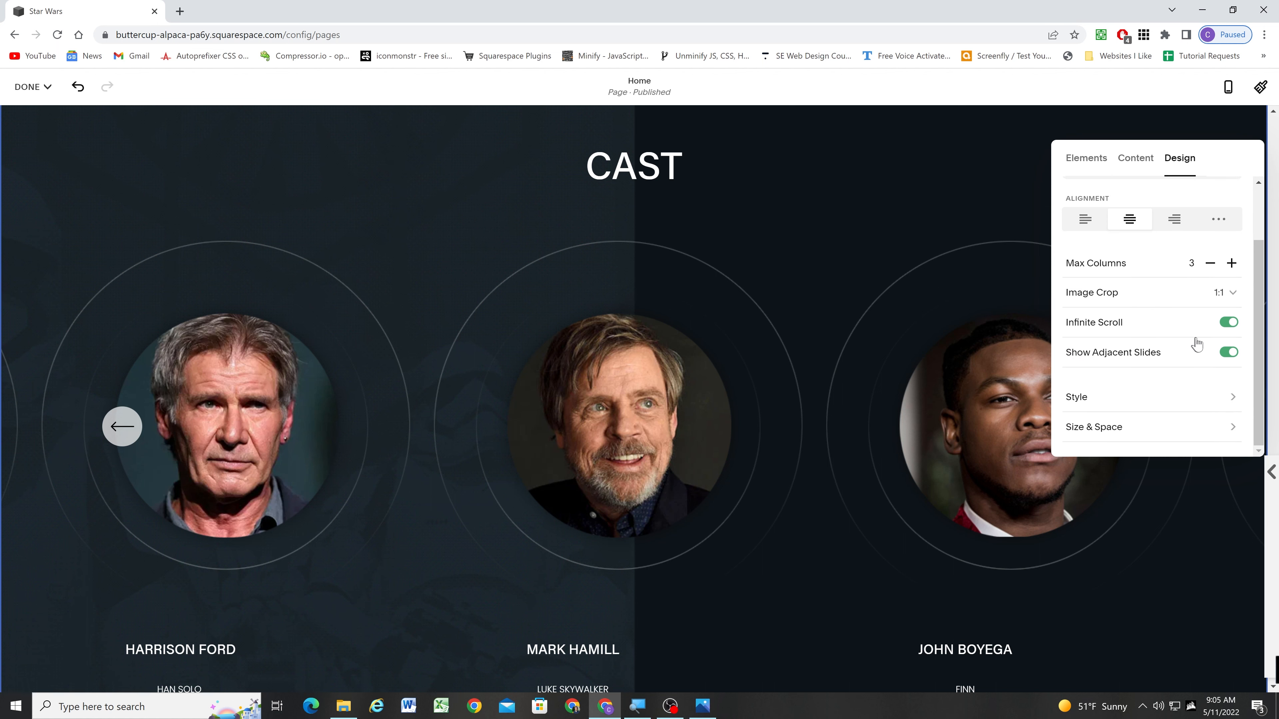
click(1227, 352)
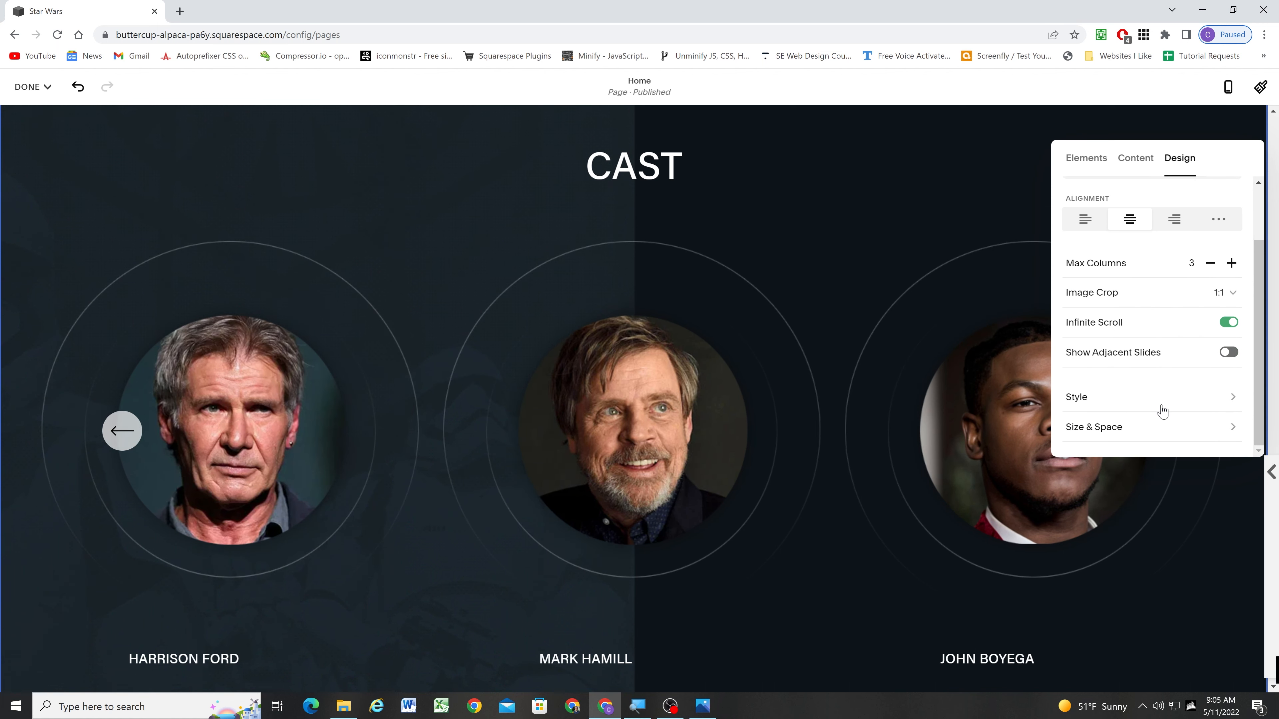
Set the carousel's layout width to Inset and its media width to M.
click(1170, 432)
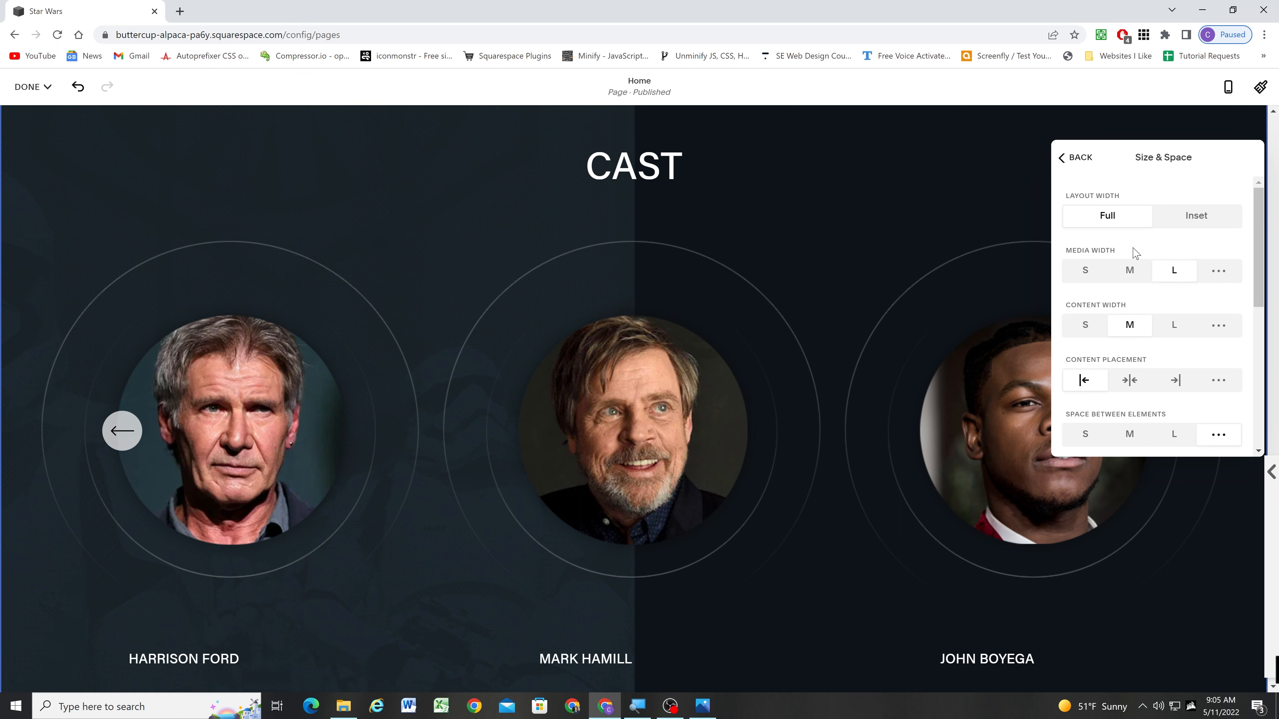
click(1206, 224)
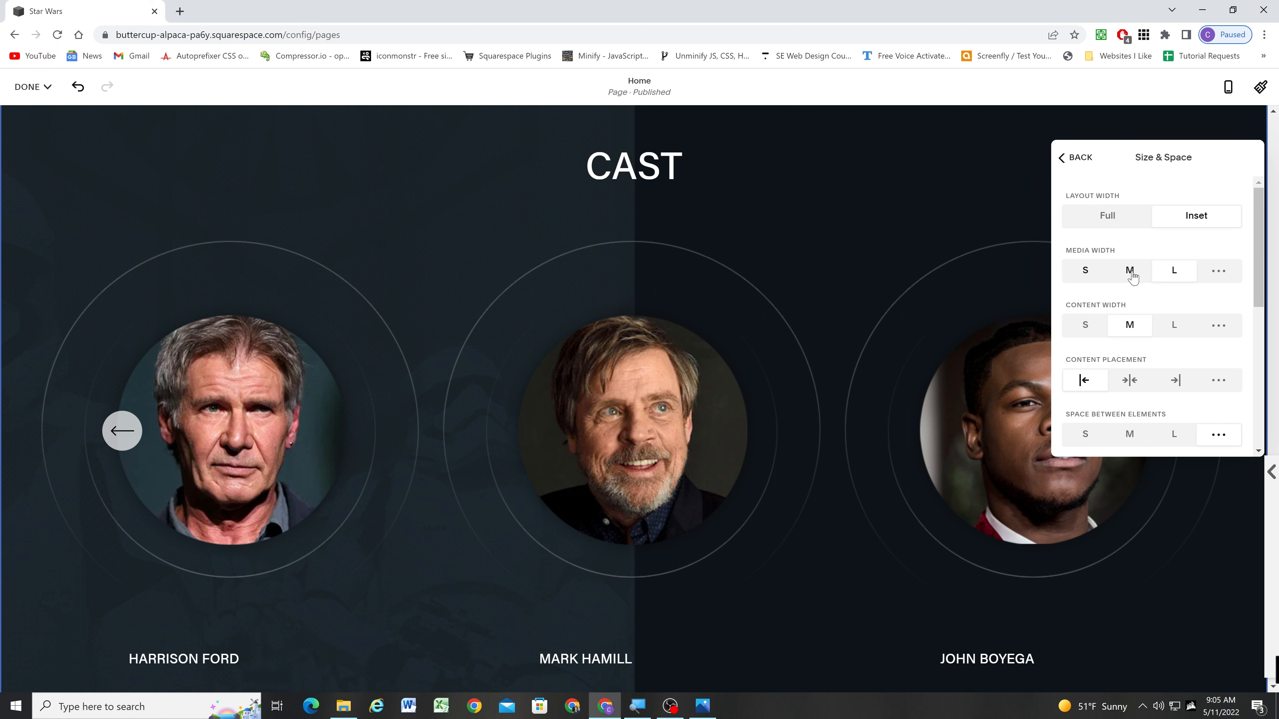
click(1131, 272)
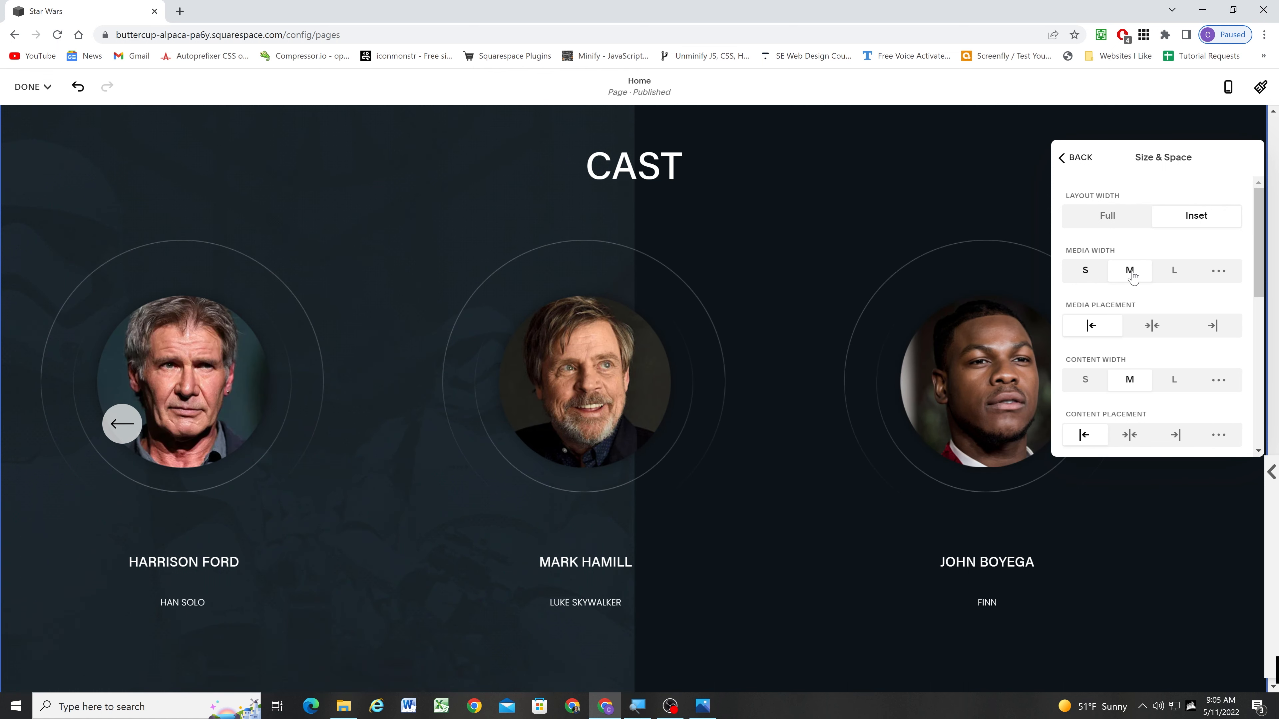
Compare the carousel's arrows, spacing and actor circles with the Cast section of the Photos mockup, and close the section's settings.
scroll(1137, 305, down, 1)
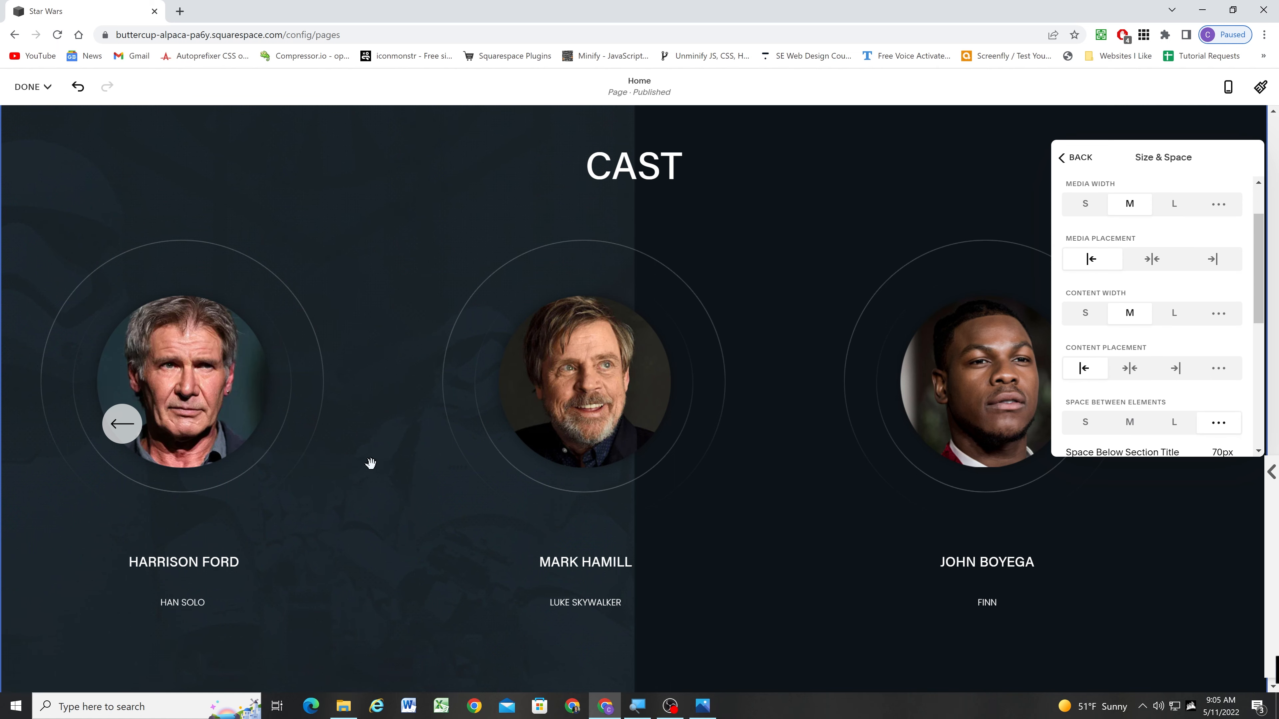
click(703, 706)
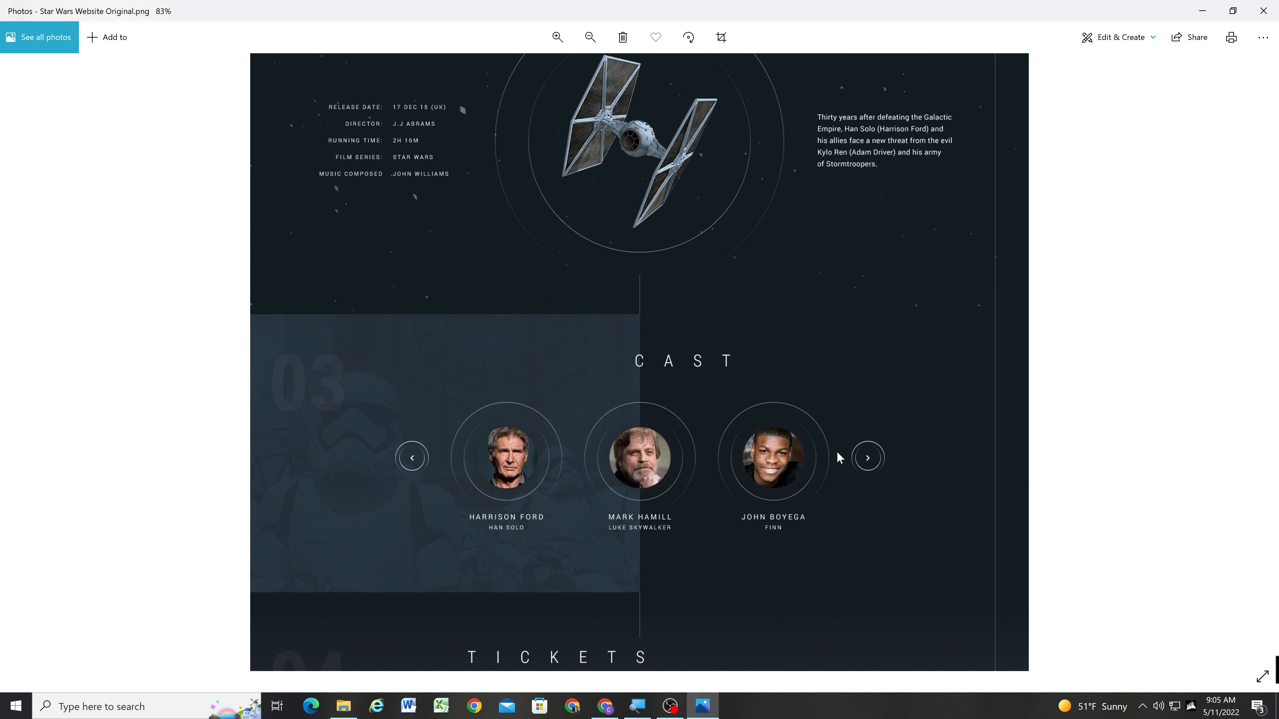
click(608, 707)
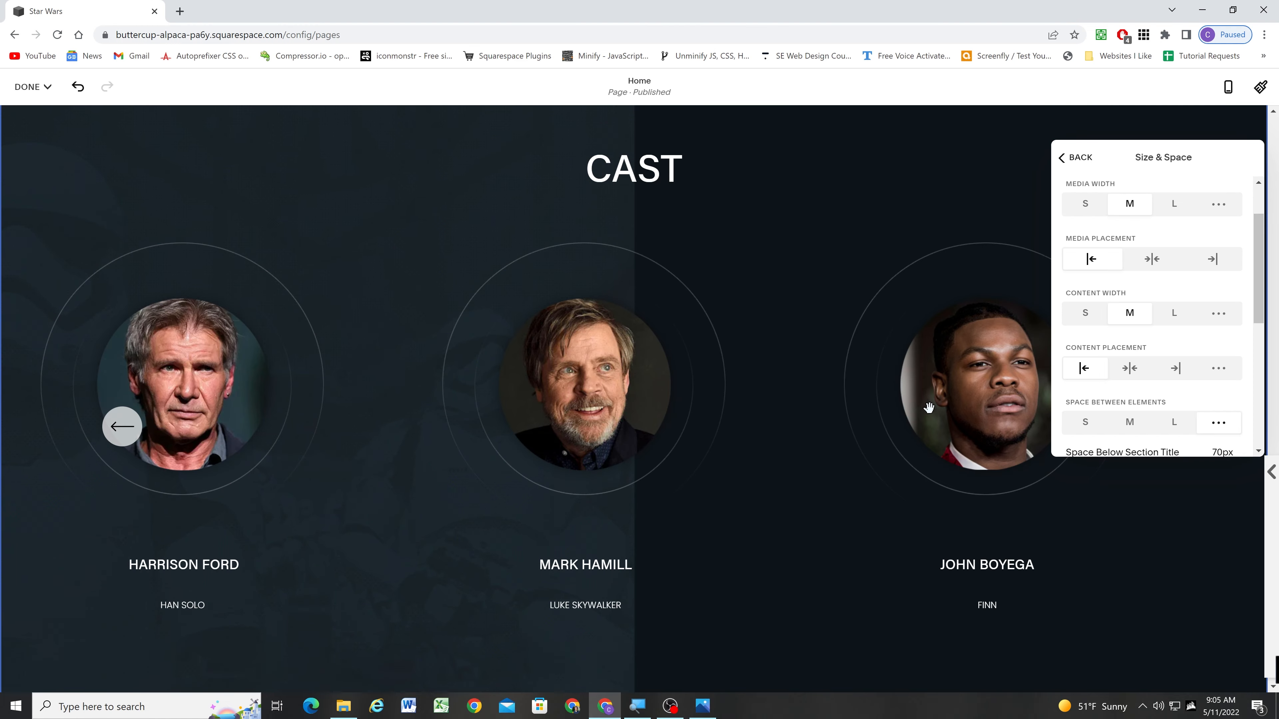
scroll(922, 410, up, 1)
scroll(931, 384, down, 1)
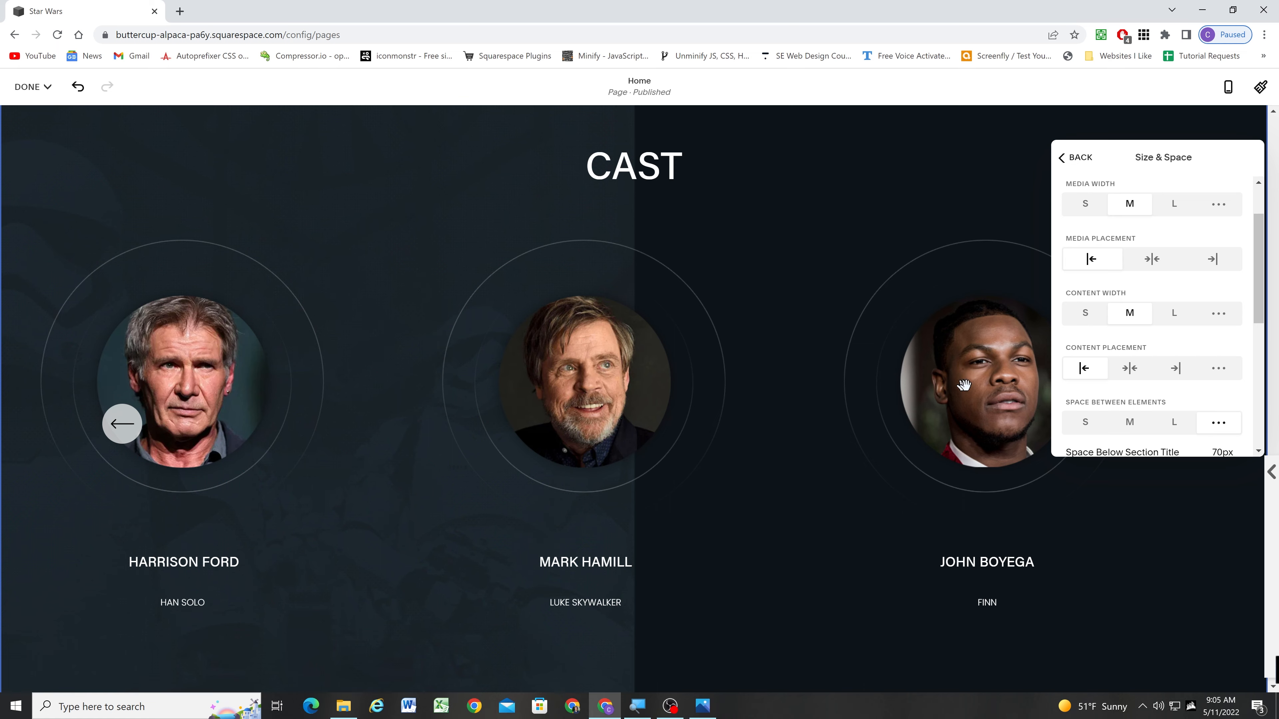
scroll(957, 392, up, 4)
scroll(968, 390, down, 3)
click(872, 306)
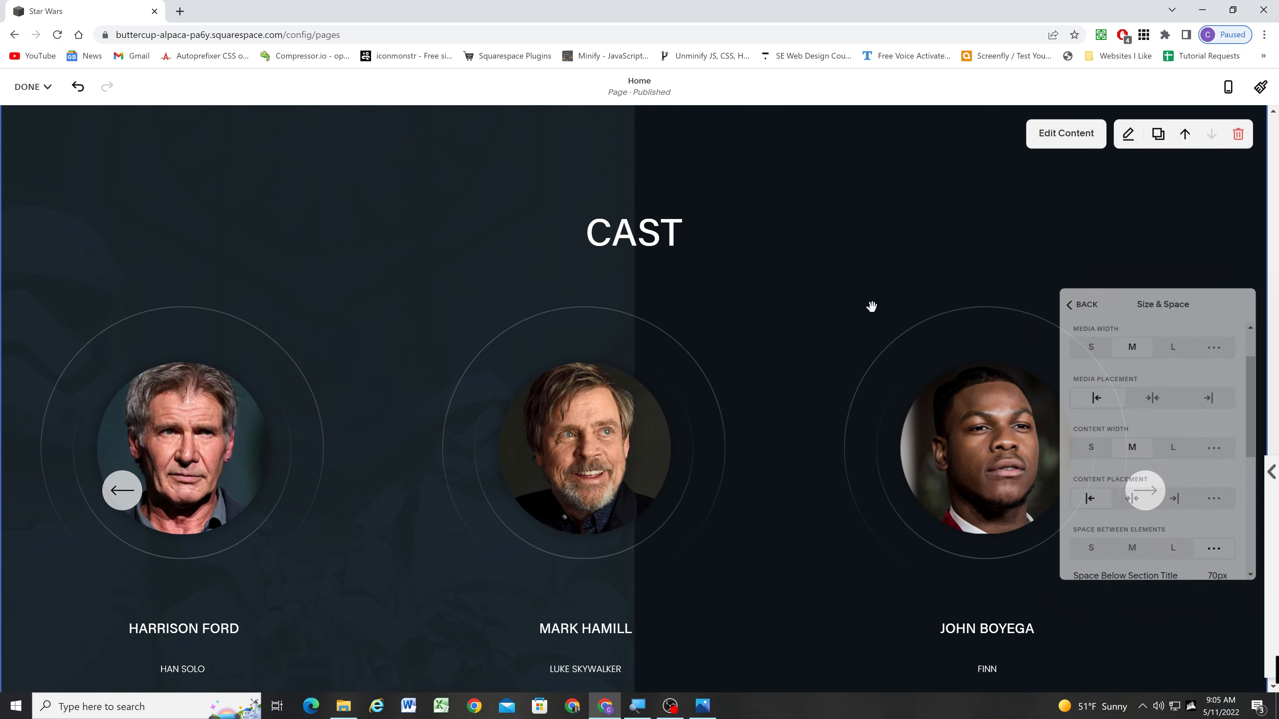
scroll(514, 437, up, 2)
scroll(516, 432, down, 2)
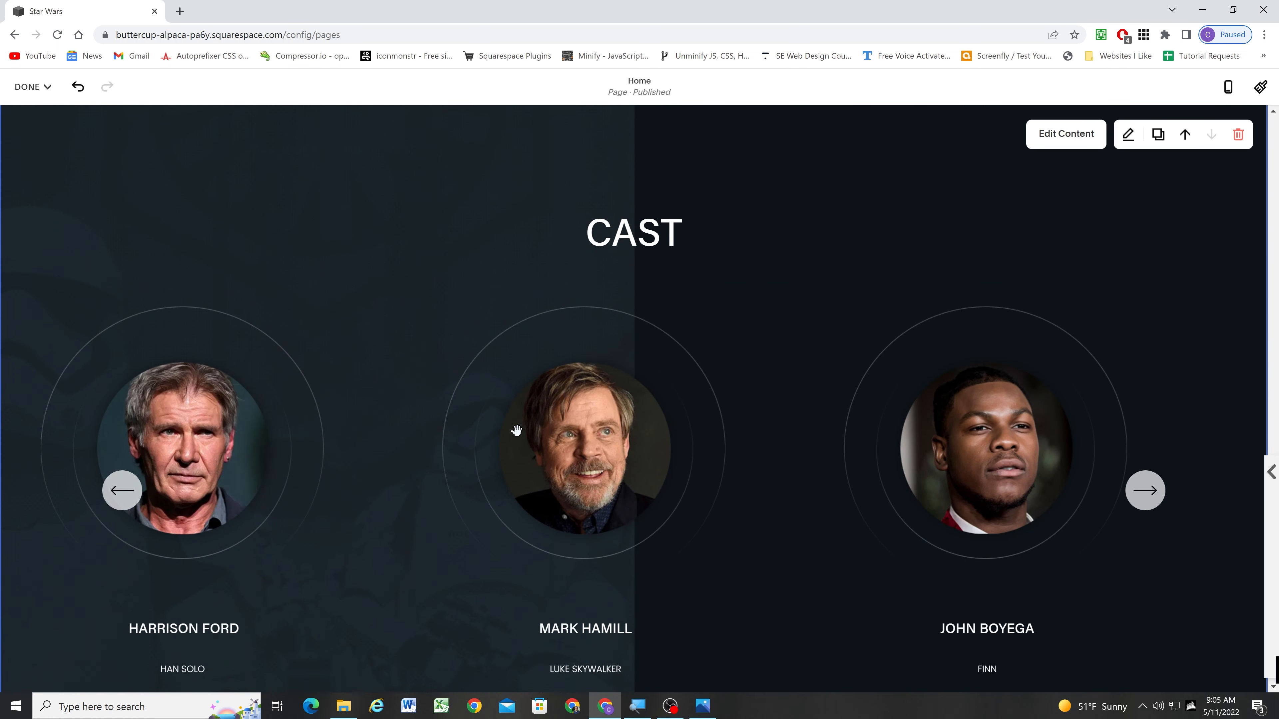
Save the Home page edits and leave page editing.
scroll(516, 429, up, 6)
click(31, 86)
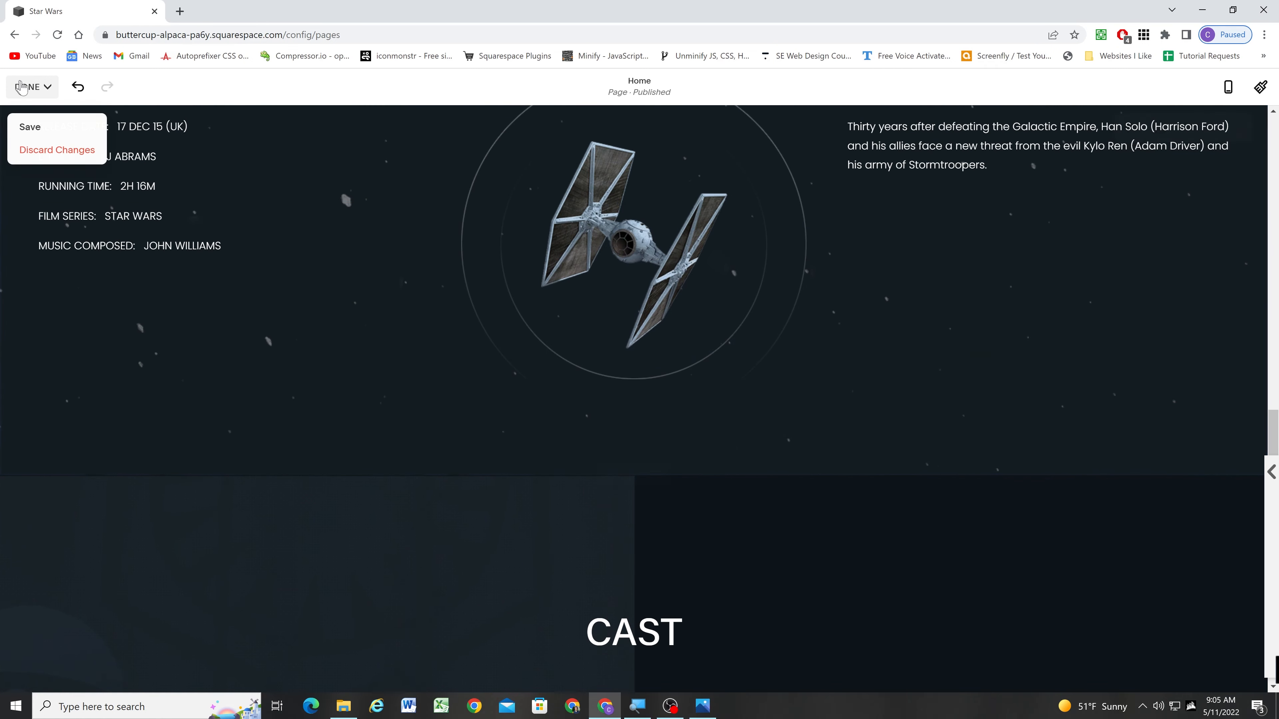
click(41, 129)
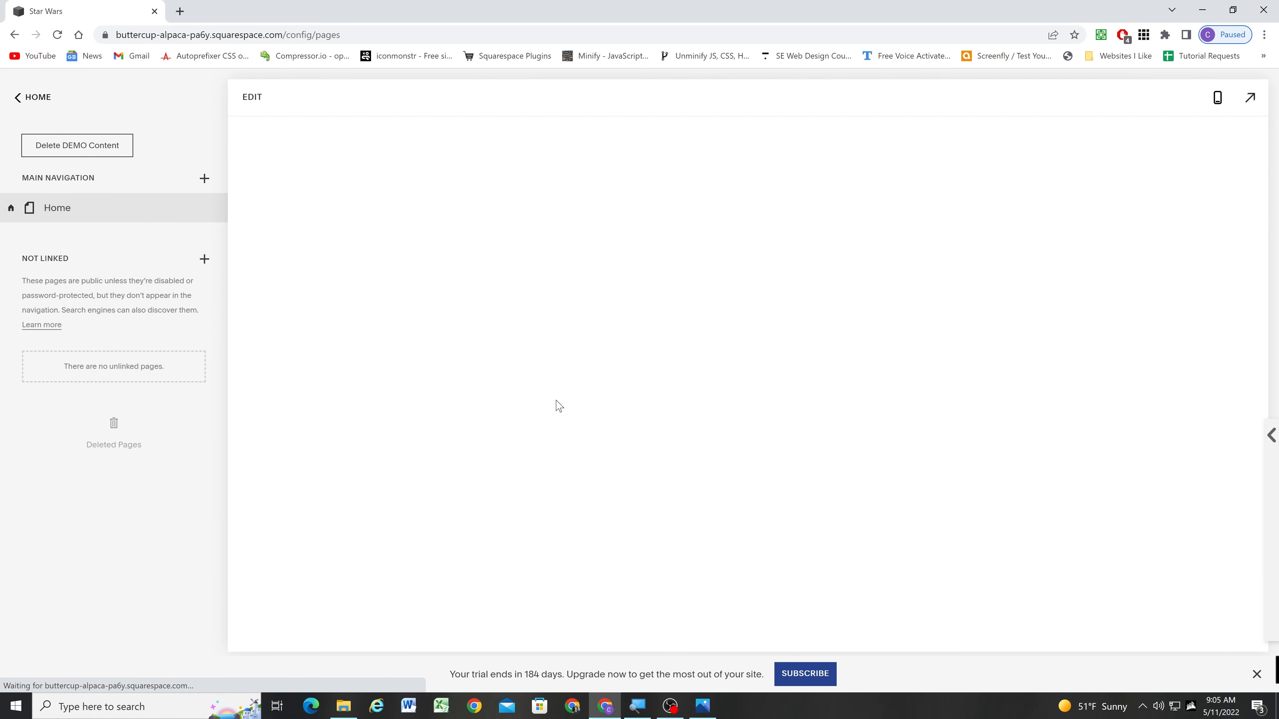
Open the spacing settings in the site styles and set the Site Margin to 6vw.
scroll(557, 402, down, 3)
click(37, 98)
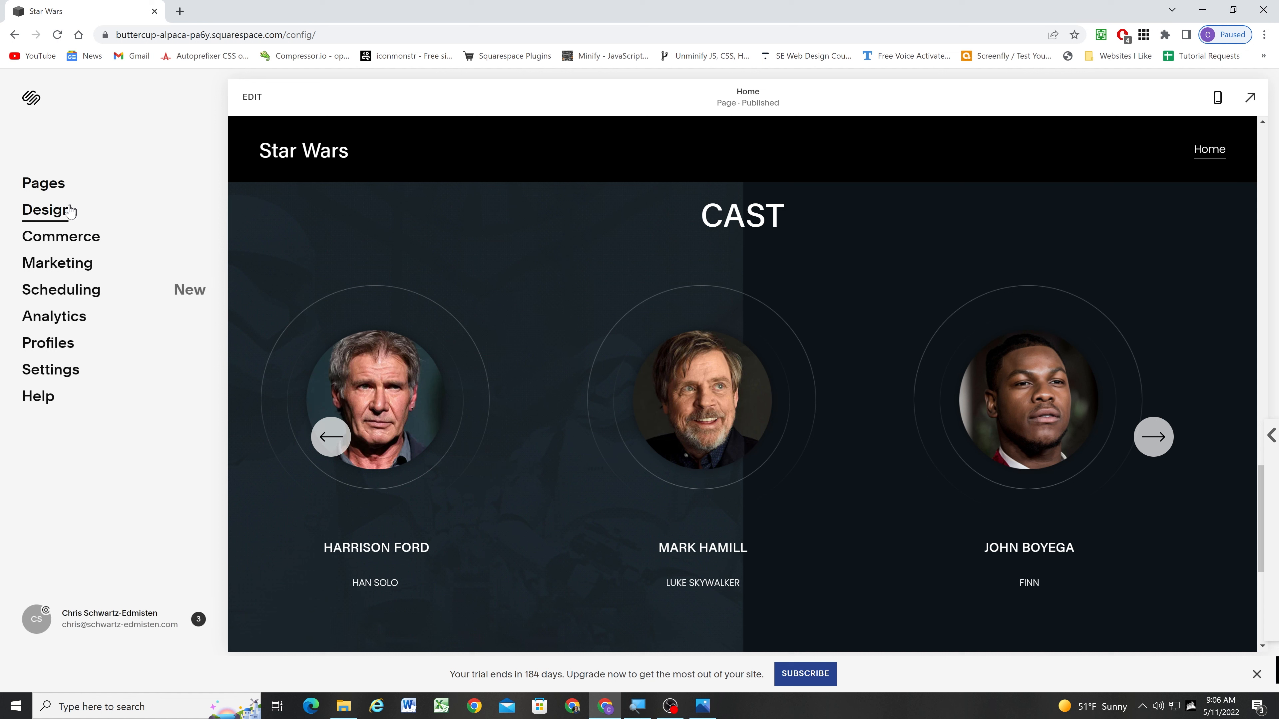
click(59, 216)
click(48, 188)
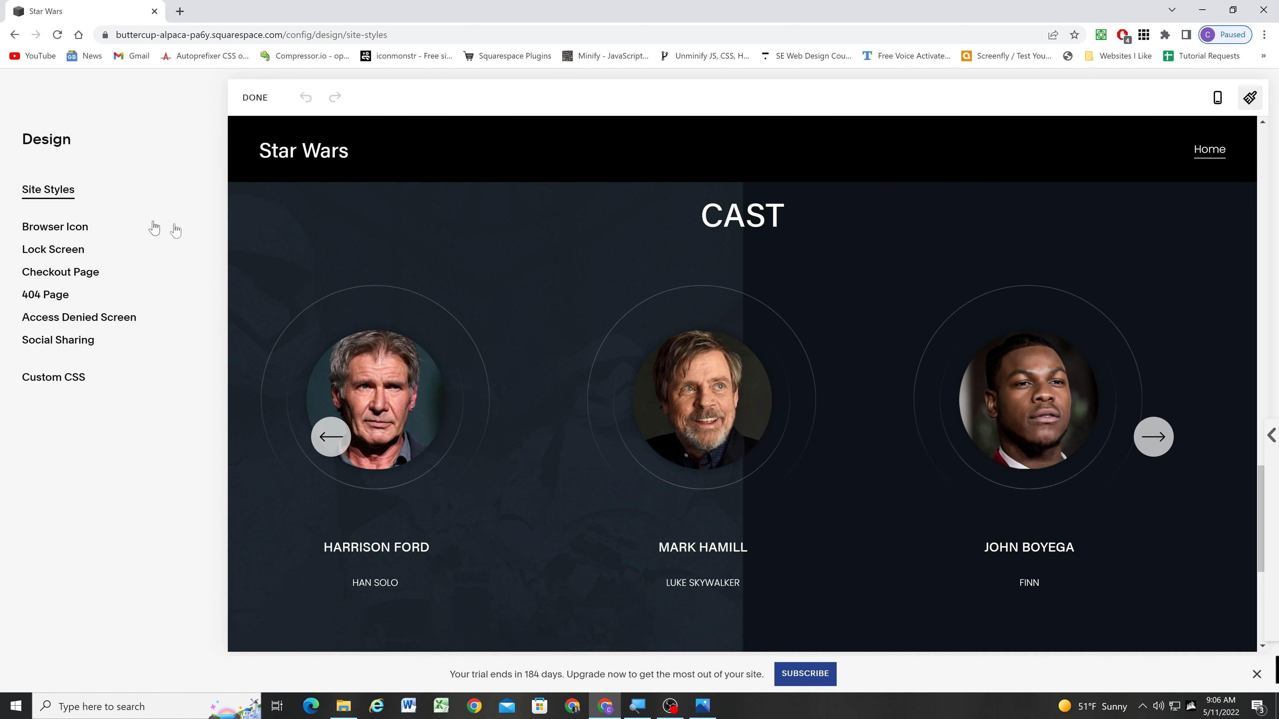
click(1097, 277)
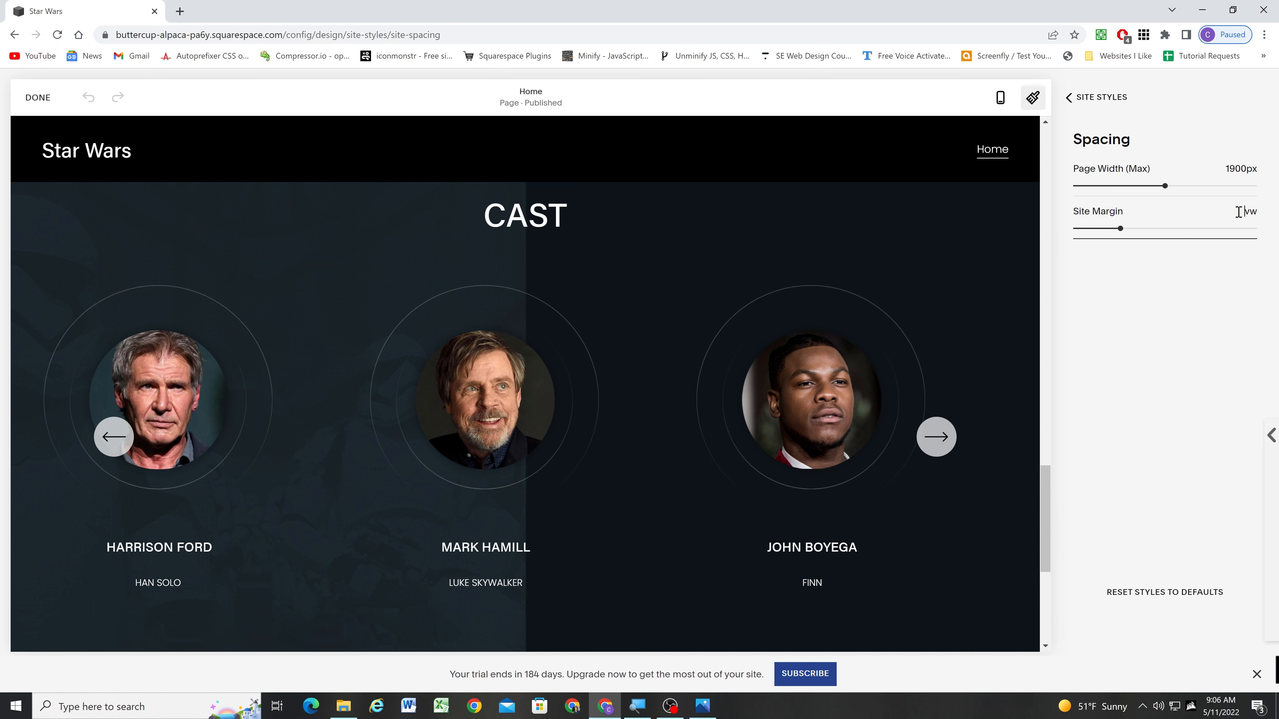
text(6)
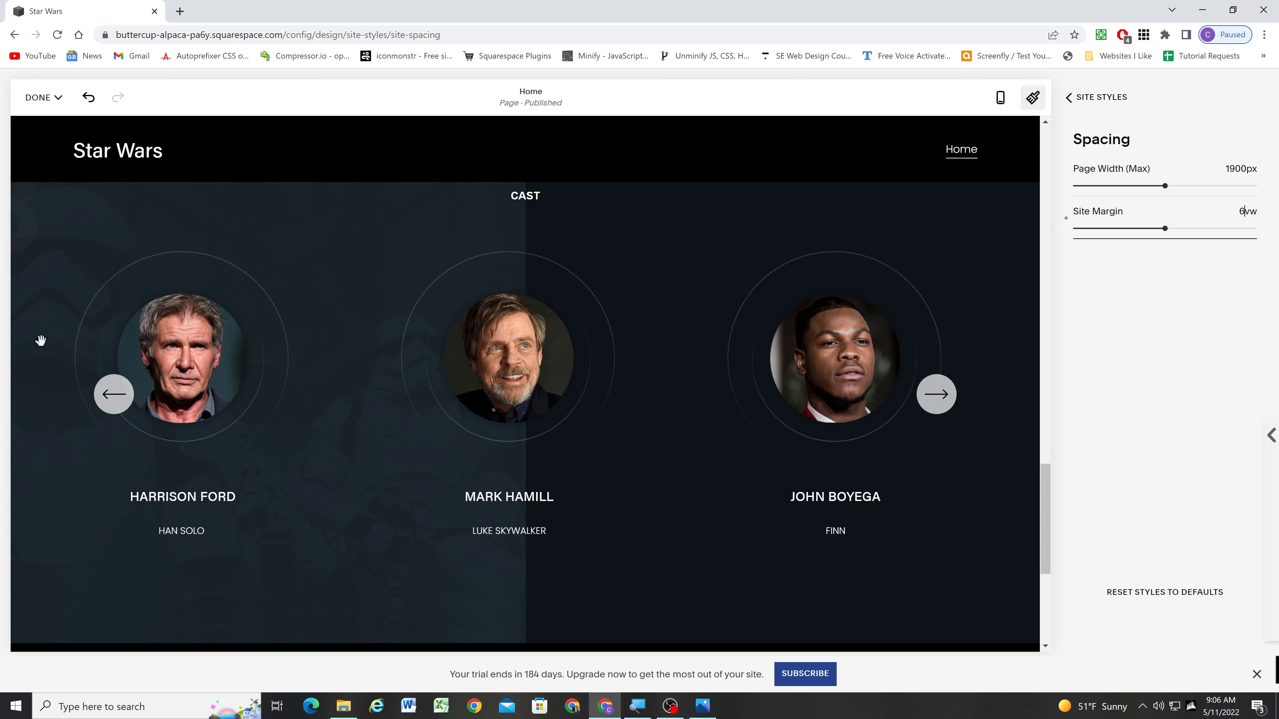
Reduce the maximum page width to 1600px and further to 1400px, checking the effect on the Cast carousel.
click(1236, 168)
key(BackSpace)
text(6)
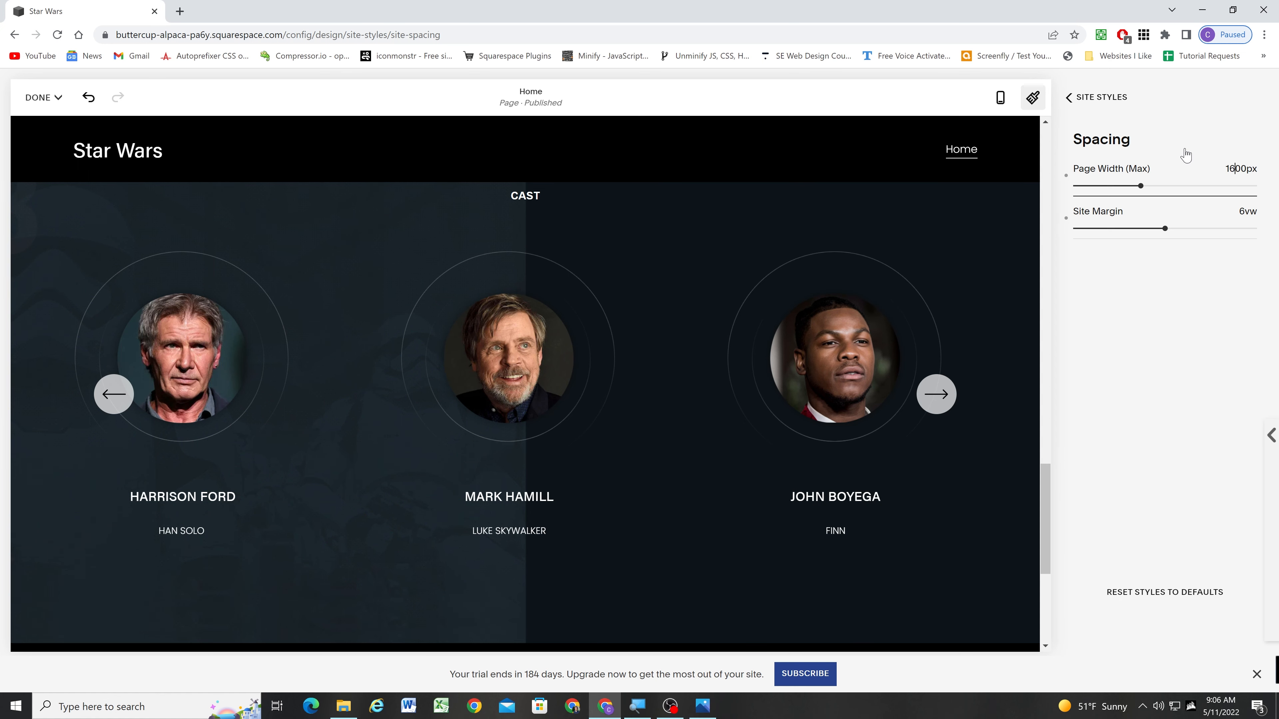
scroll(982, 343, down, 1)
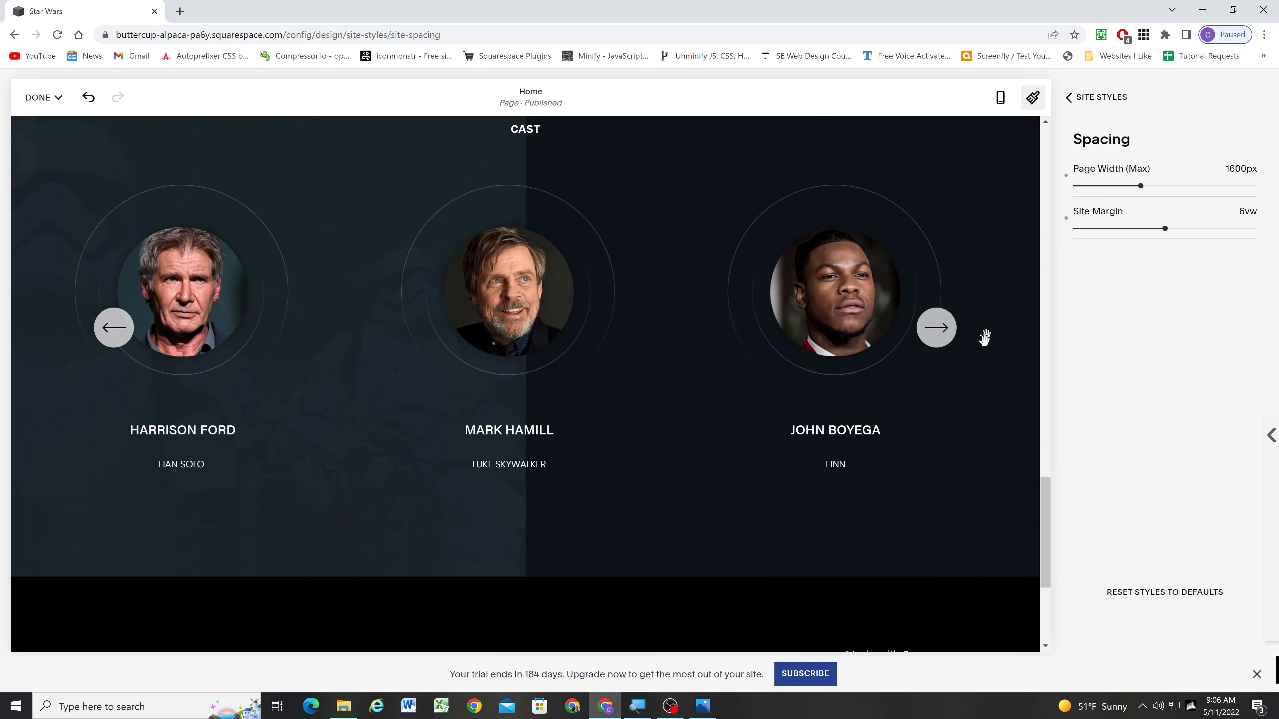
scroll(981, 321, up, 2)
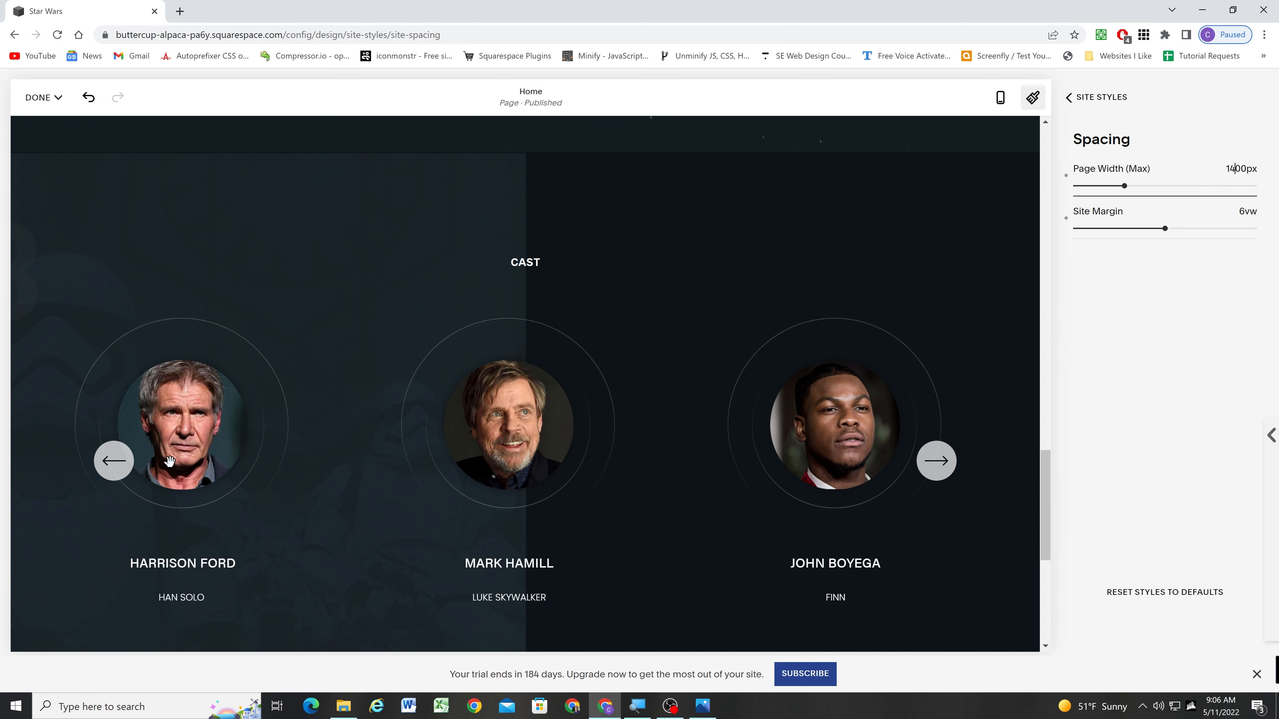
scroll(197, 444, down, 2)
scroll(351, 357, up, 1)
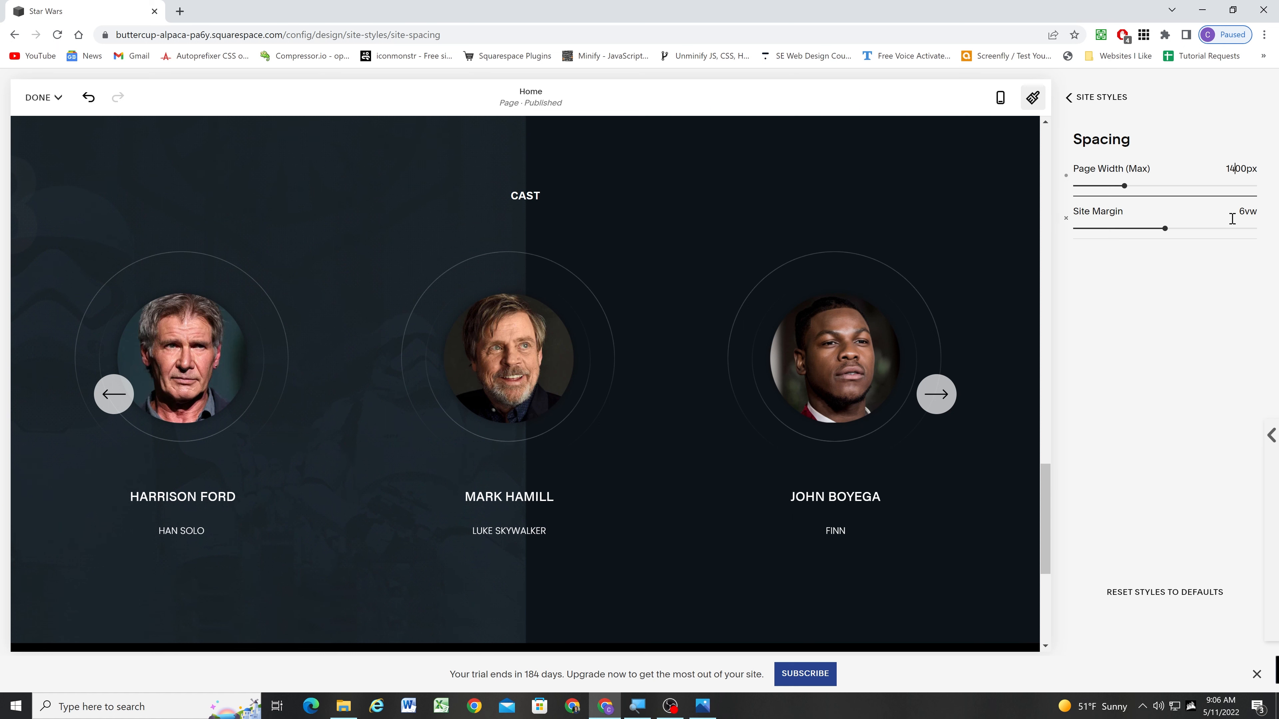
Try a Site Margin of 8vw and check its effect across the Home page's sections.
click(1245, 212)
text(8)
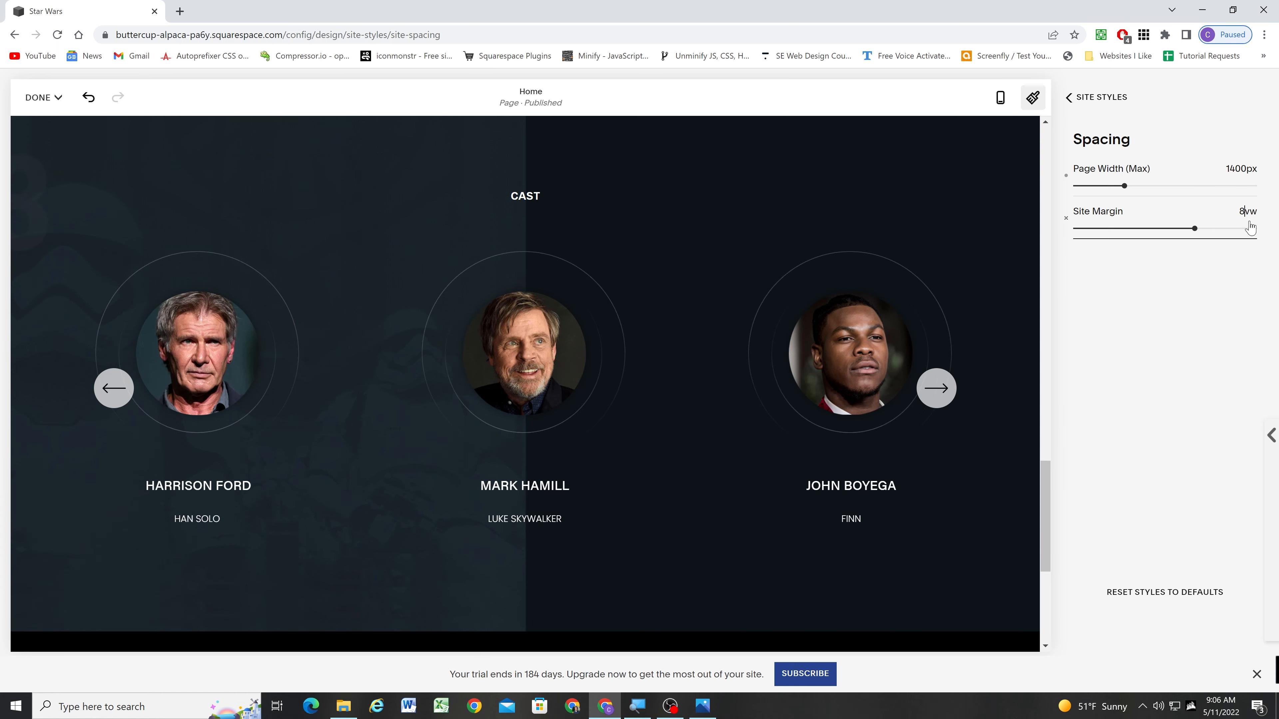
scroll(725, 411, up, 10)
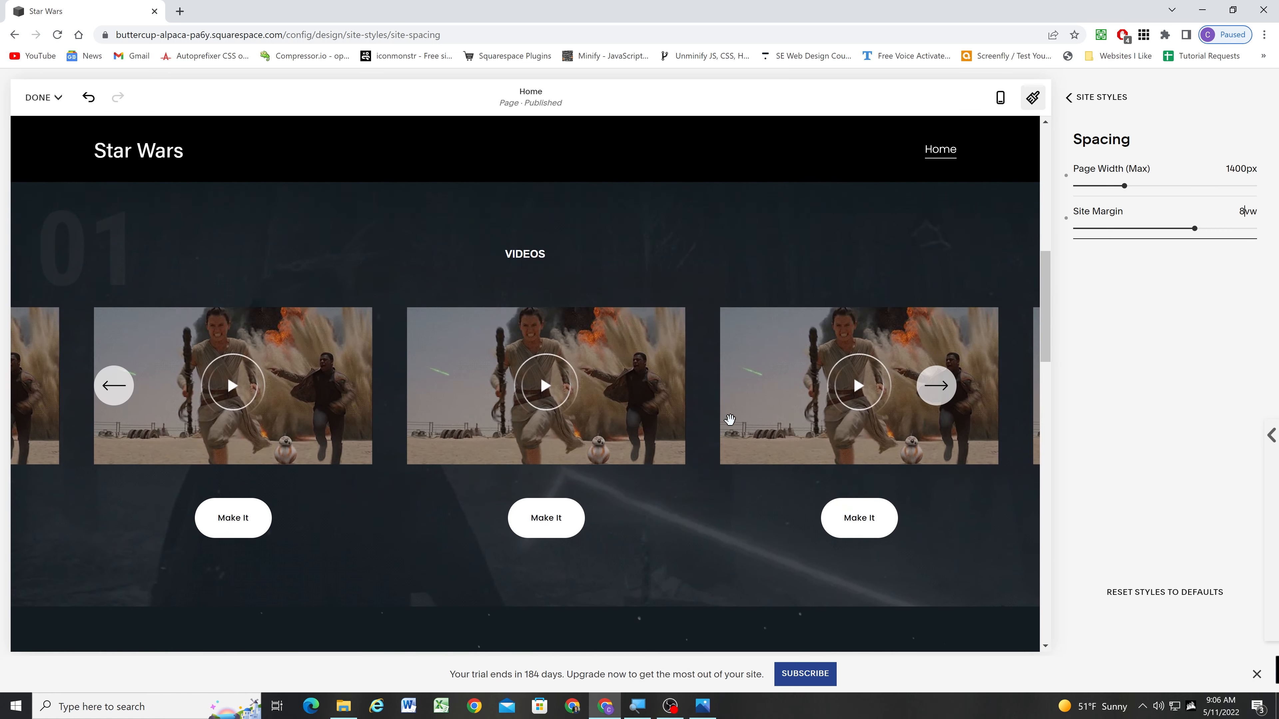
scroll(731, 421, up, 5)
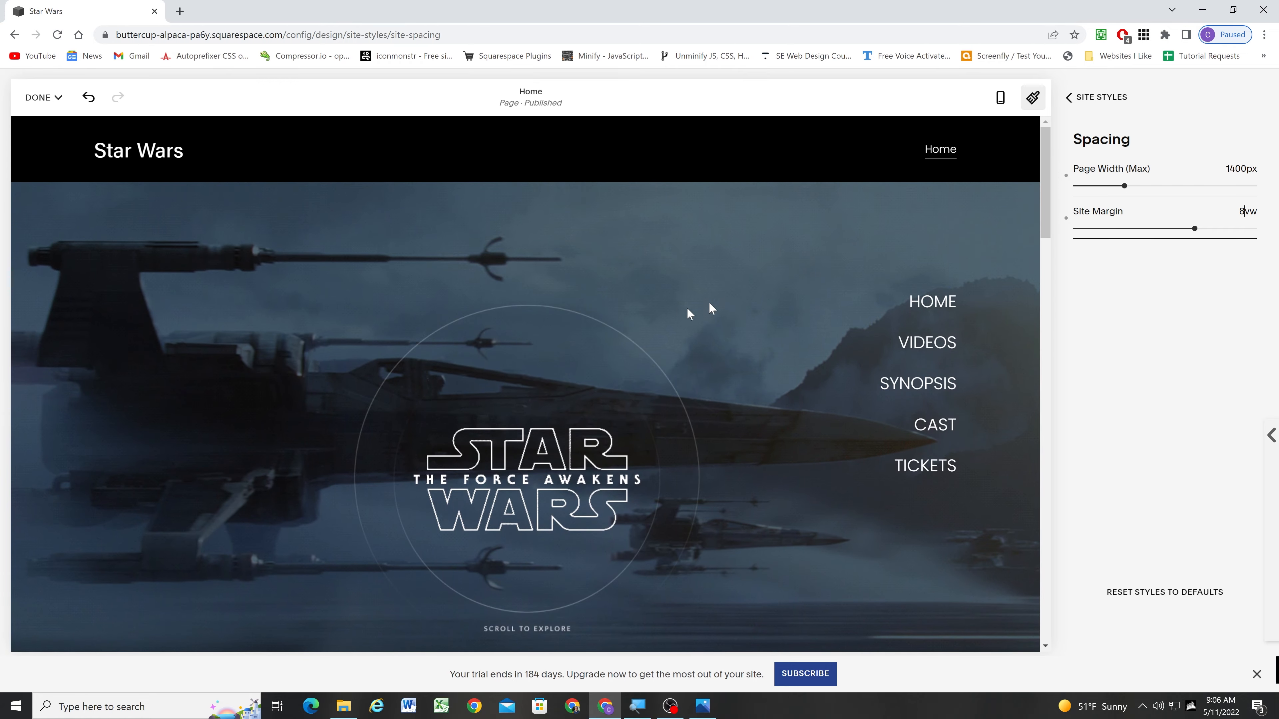
scroll(963, 241, down, 10)
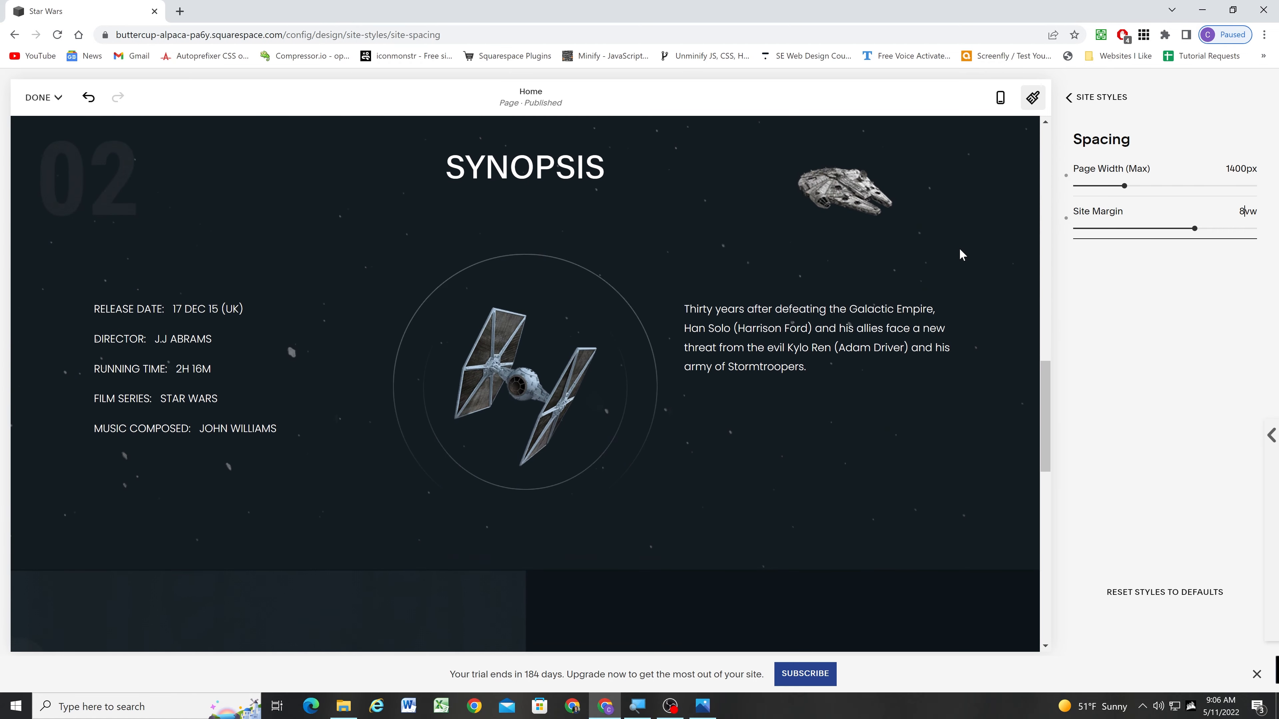
scroll(961, 254, down, 2)
scroll(951, 239, down, 8)
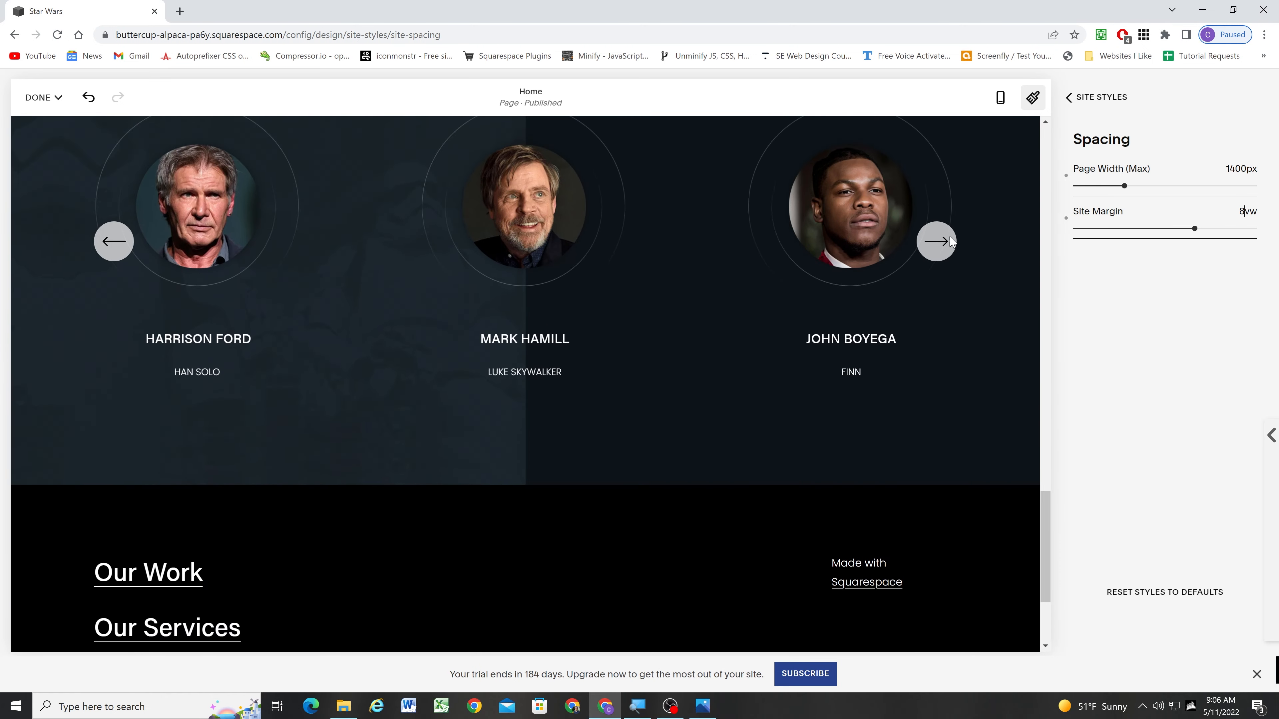
scroll(951, 236, up, 2)
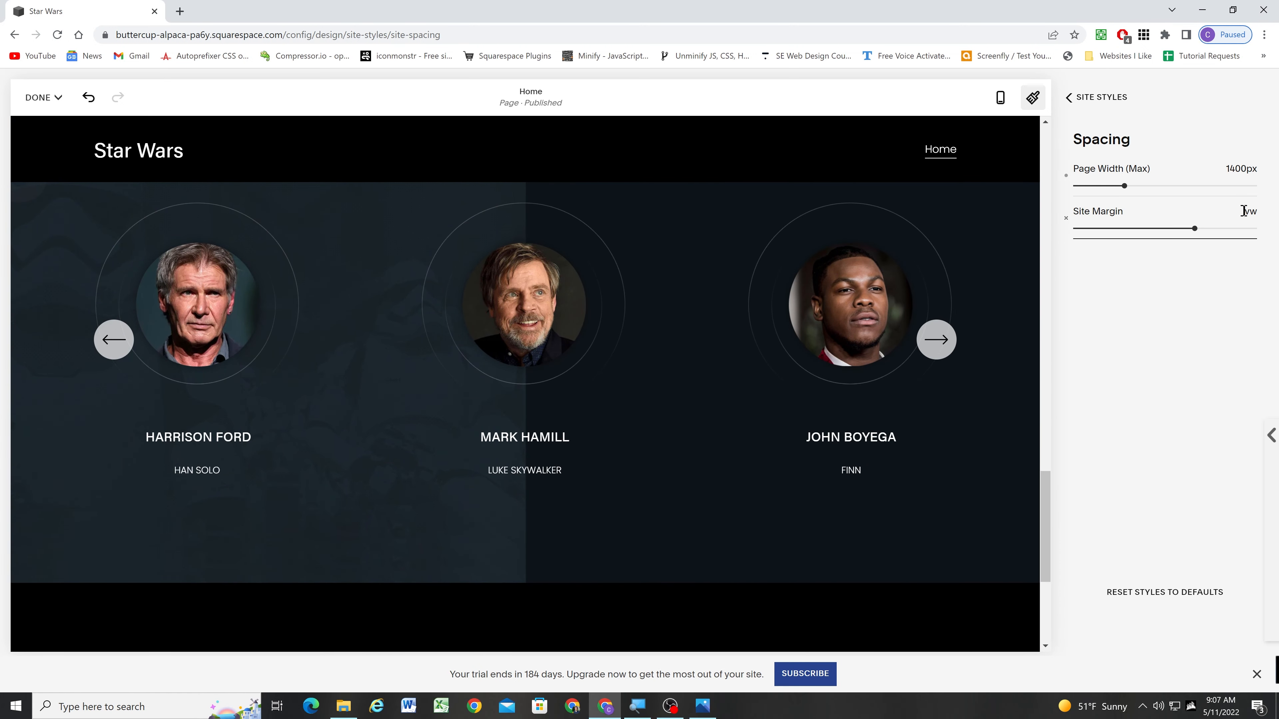
Set the Site Margin to 10vw and review the Home page's sections from the hero down to the Cast carousel.
text(10)
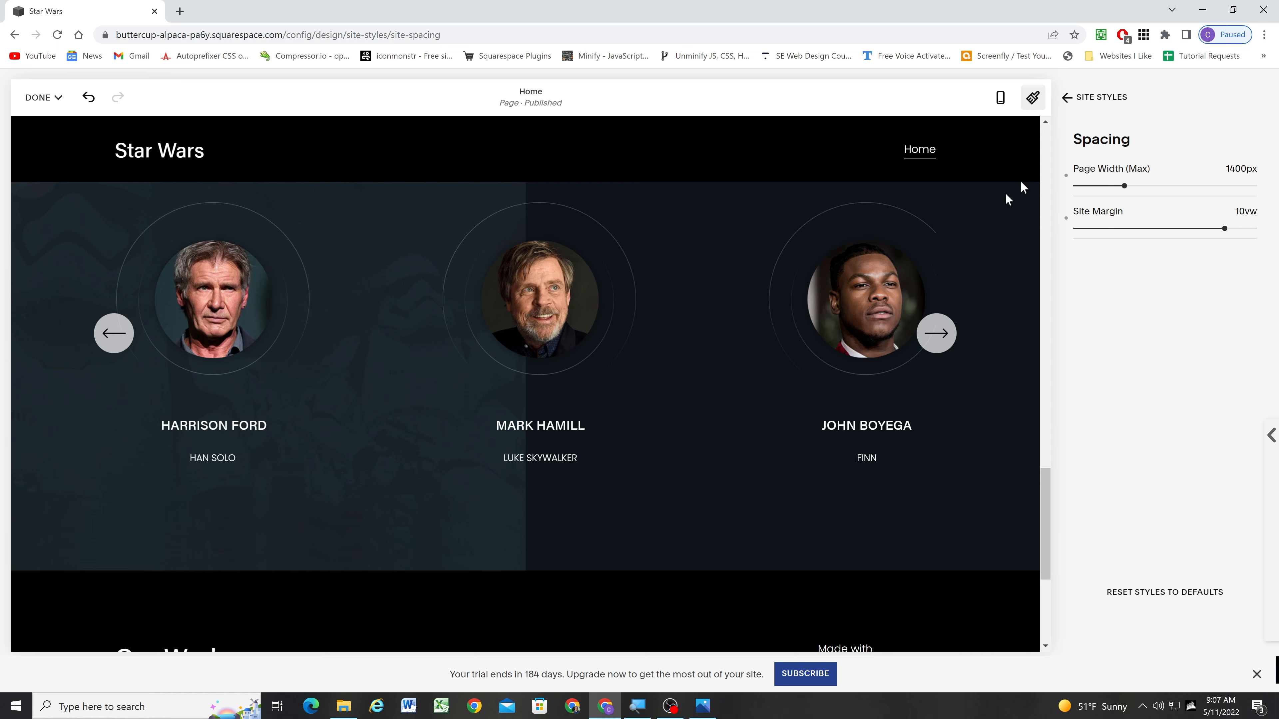
scroll(688, 380, up, 4)
scroll(692, 404, up, 10)
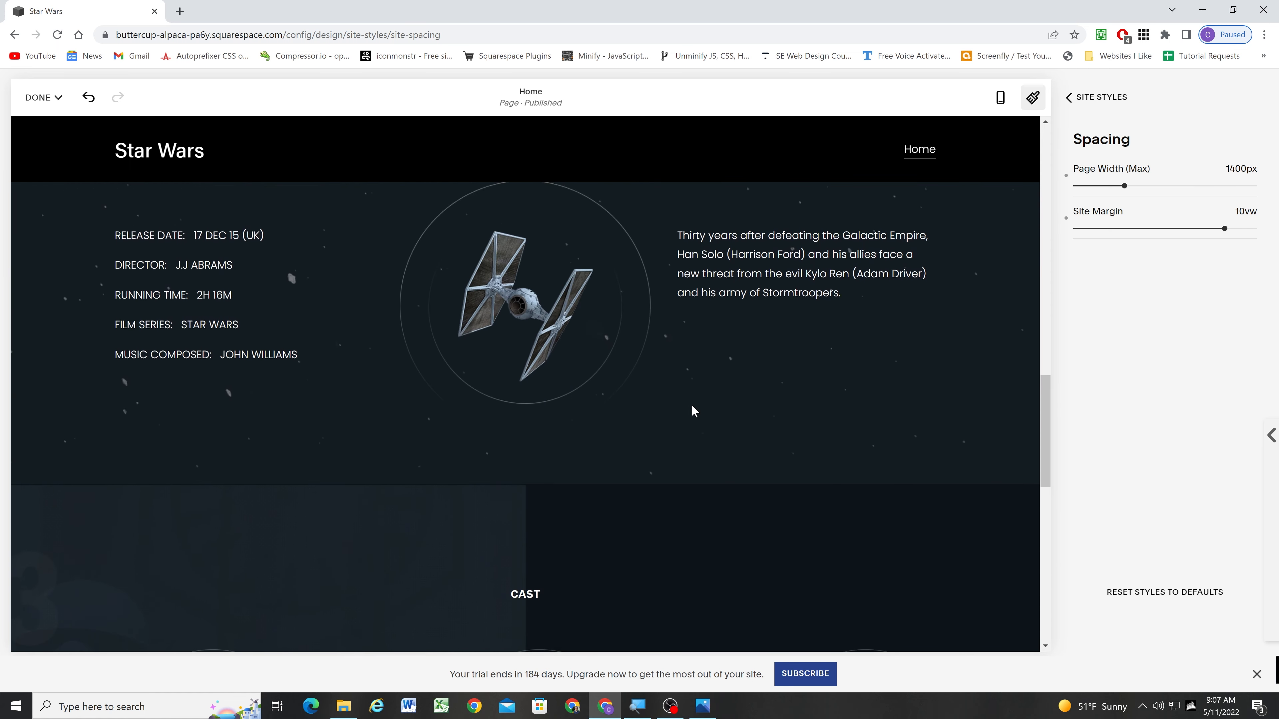
scroll(664, 408, up, 6)
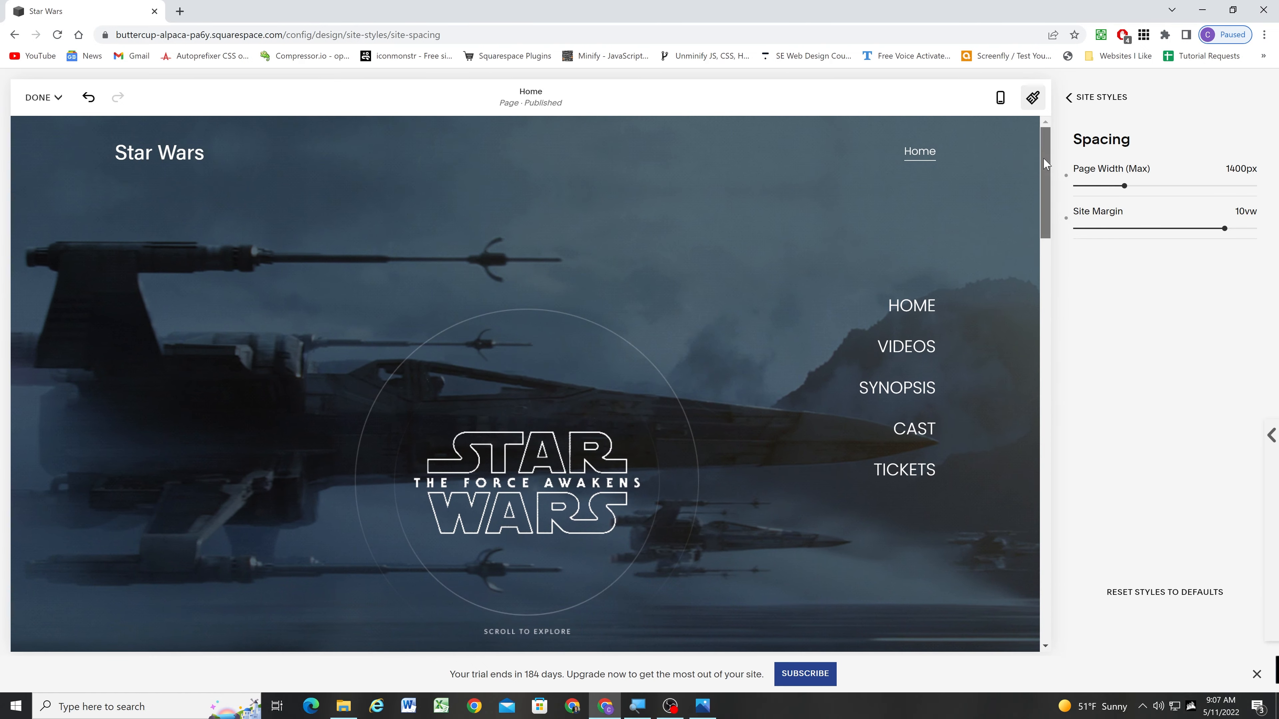
drag(1044, 173, 1048, 503)
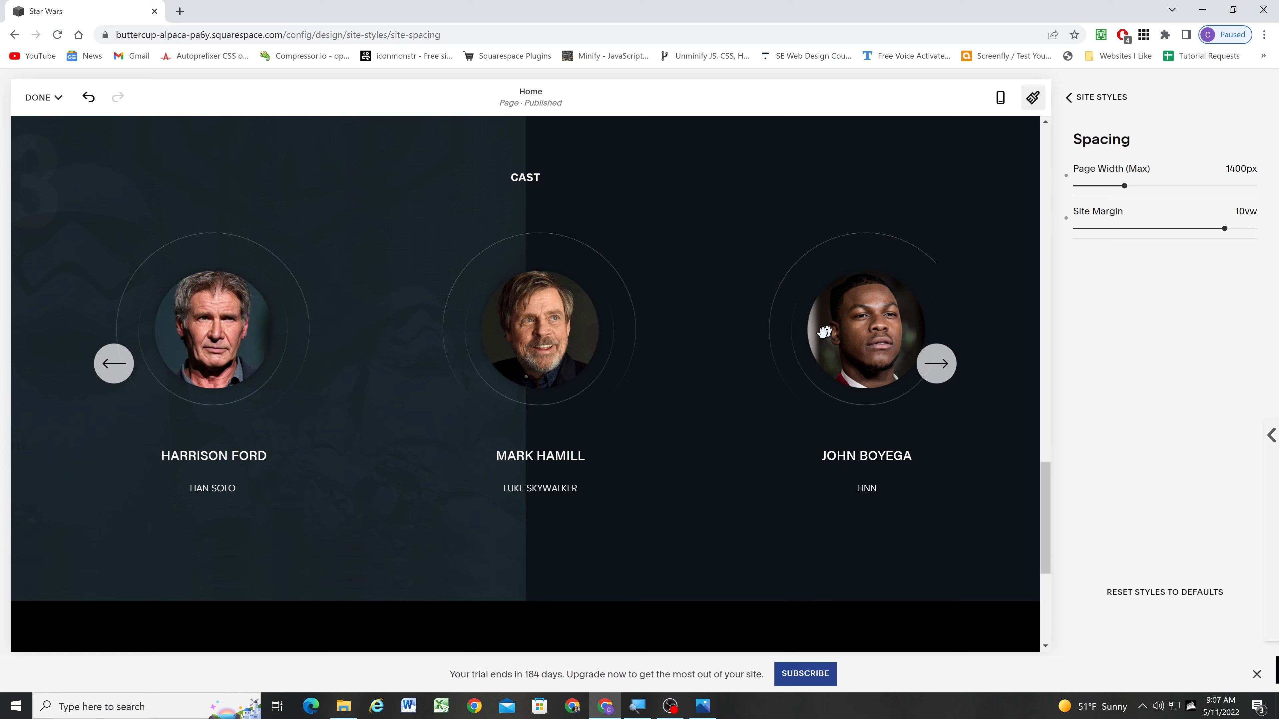
Leave the spacing settings and save the site style changes.
click(43, 97)
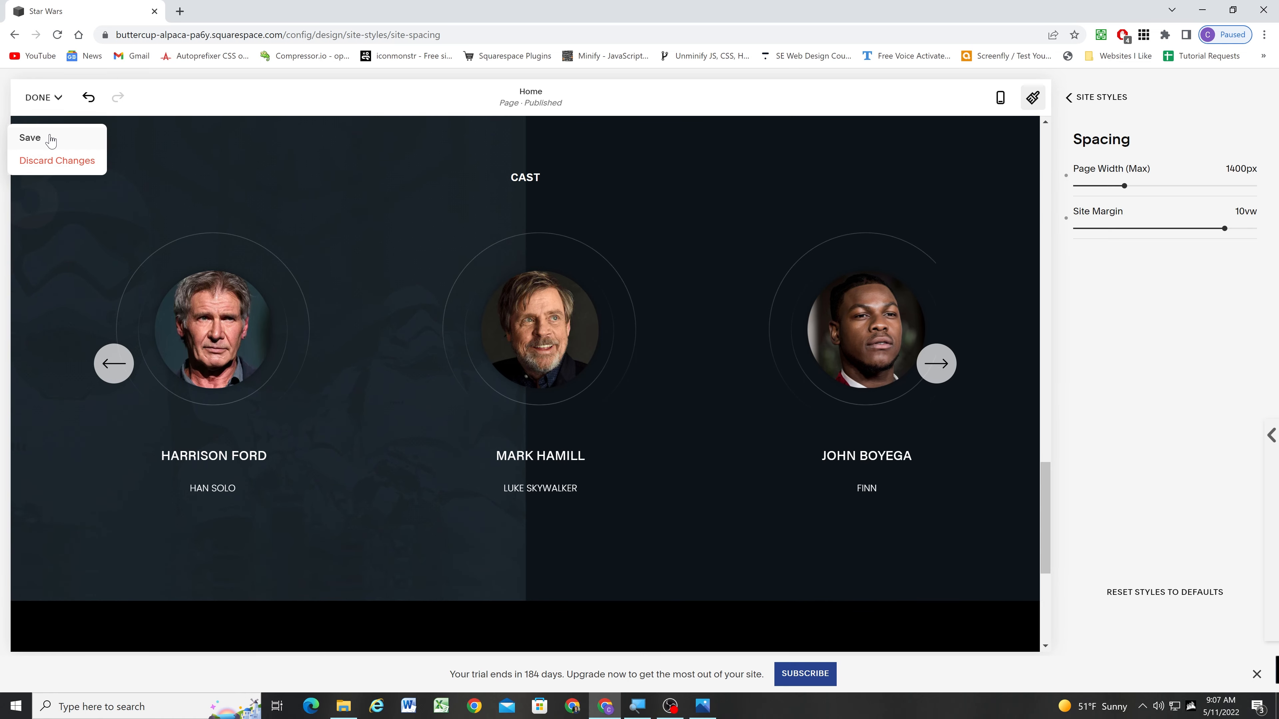
click(1101, 97)
mouse_move(27, 87)
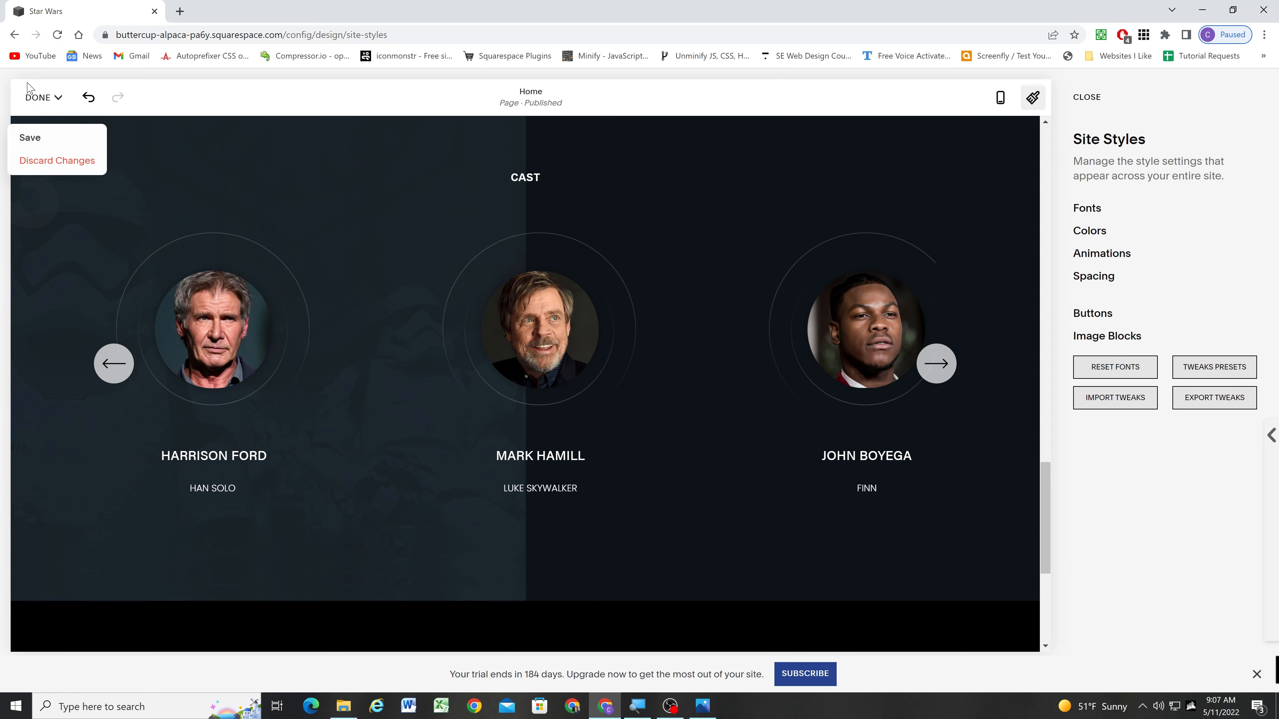
click(49, 137)
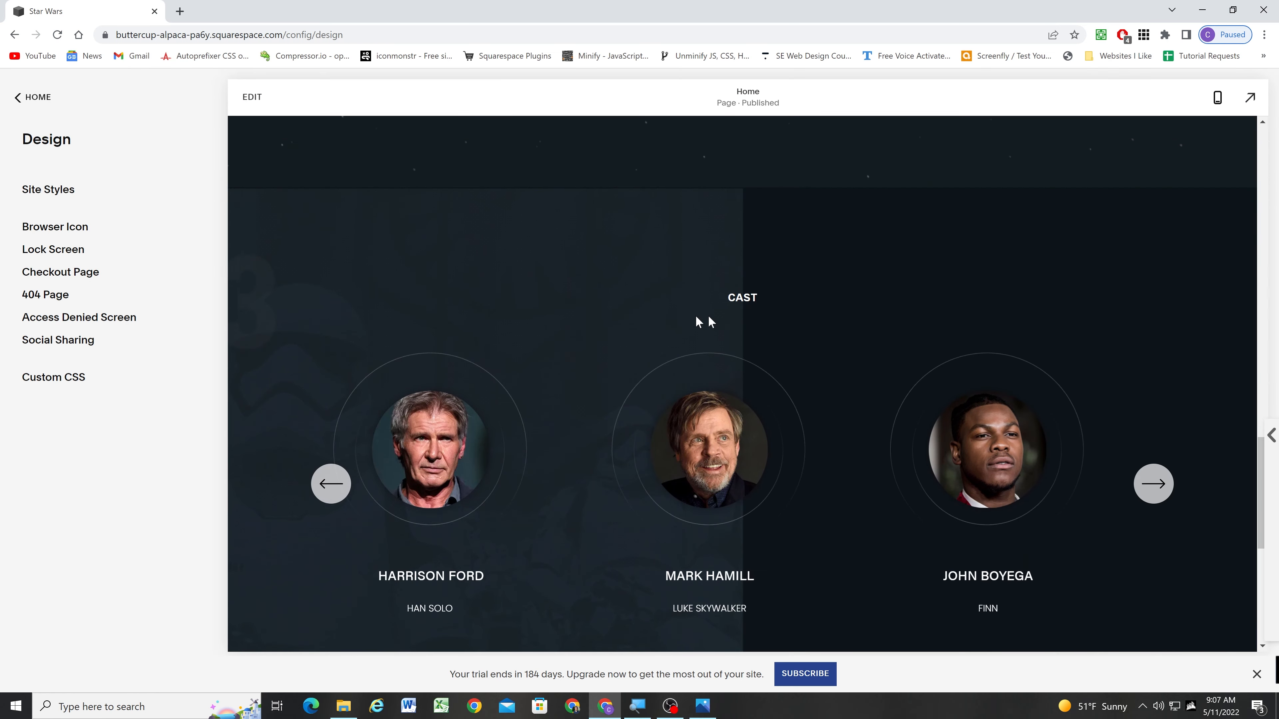
Reopen the Home page for editing and centre the Cast carousel's content placement in its size and space settings.
click(248, 97)
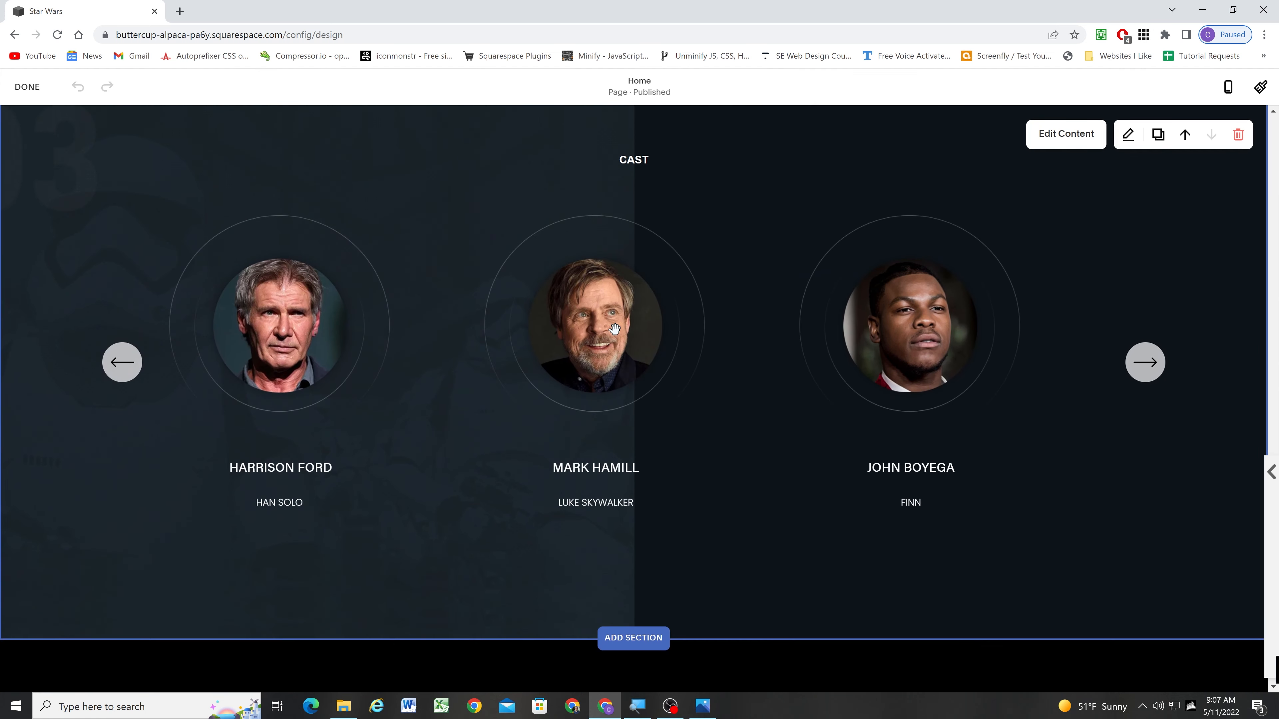
click(1067, 133)
scroll(1126, 427, down, 2)
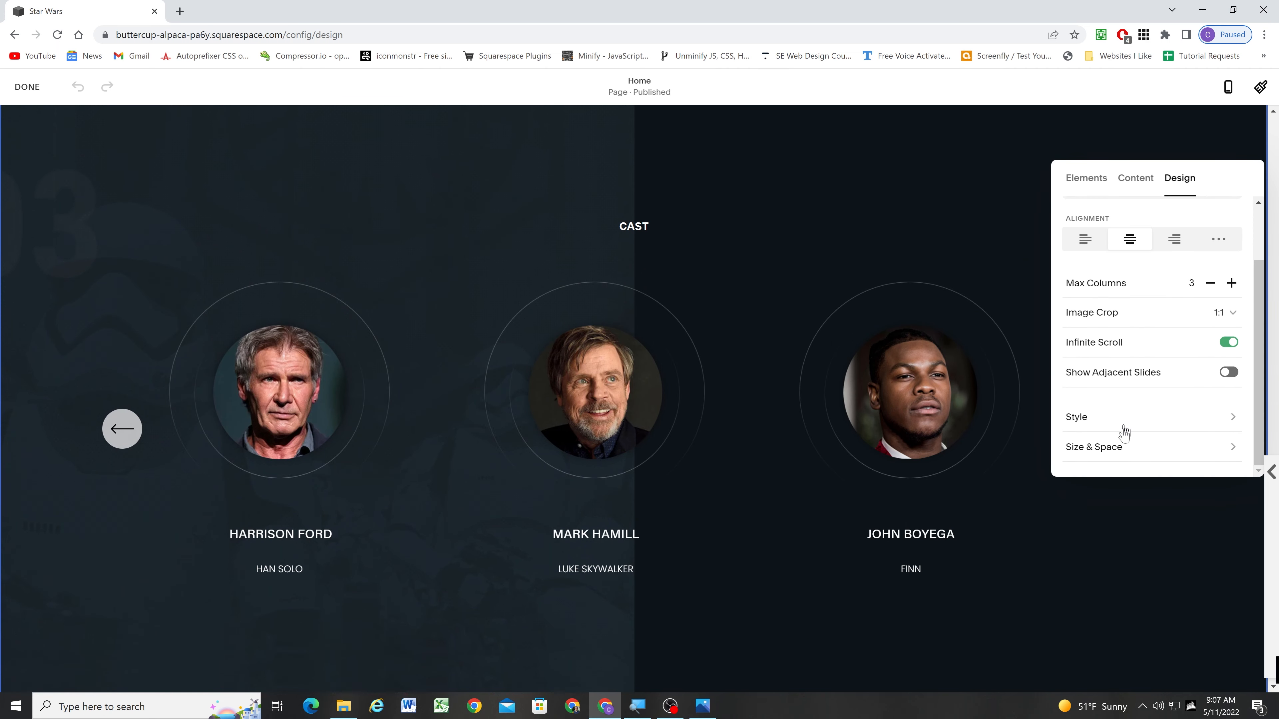
click(1122, 448)
scroll(1125, 370, down, 3)
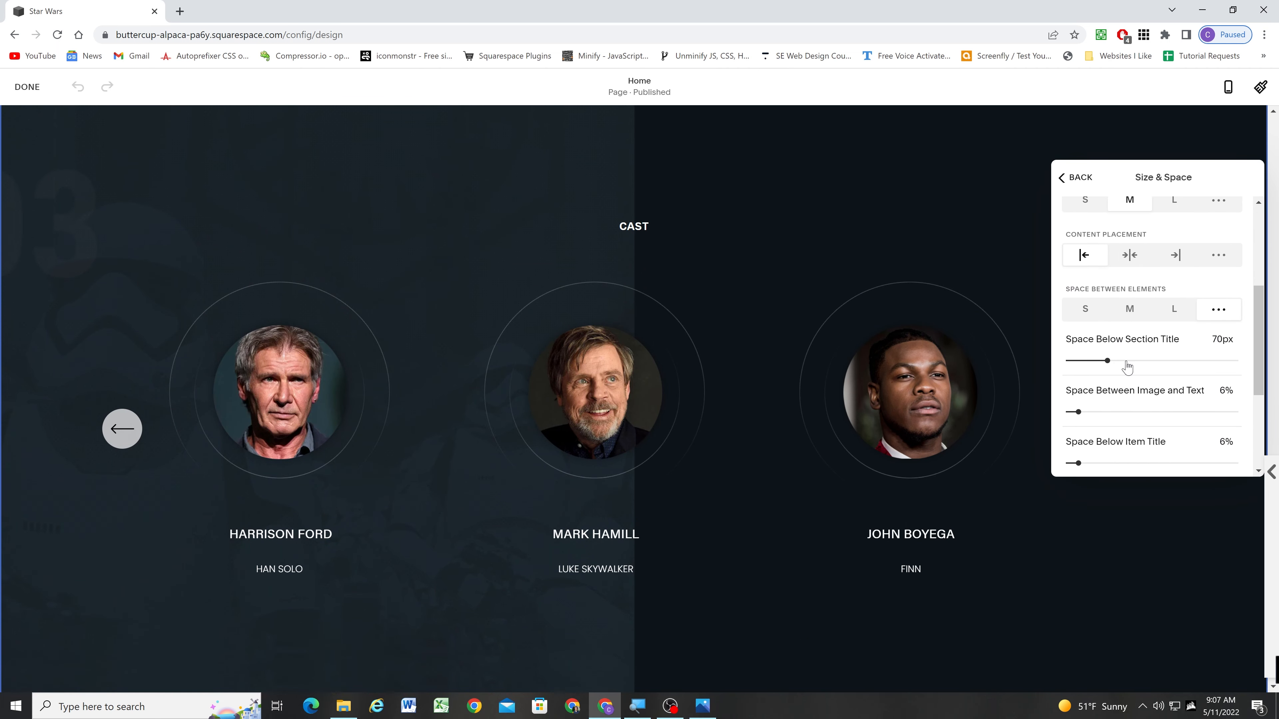
scroll(1126, 368, up, 1)
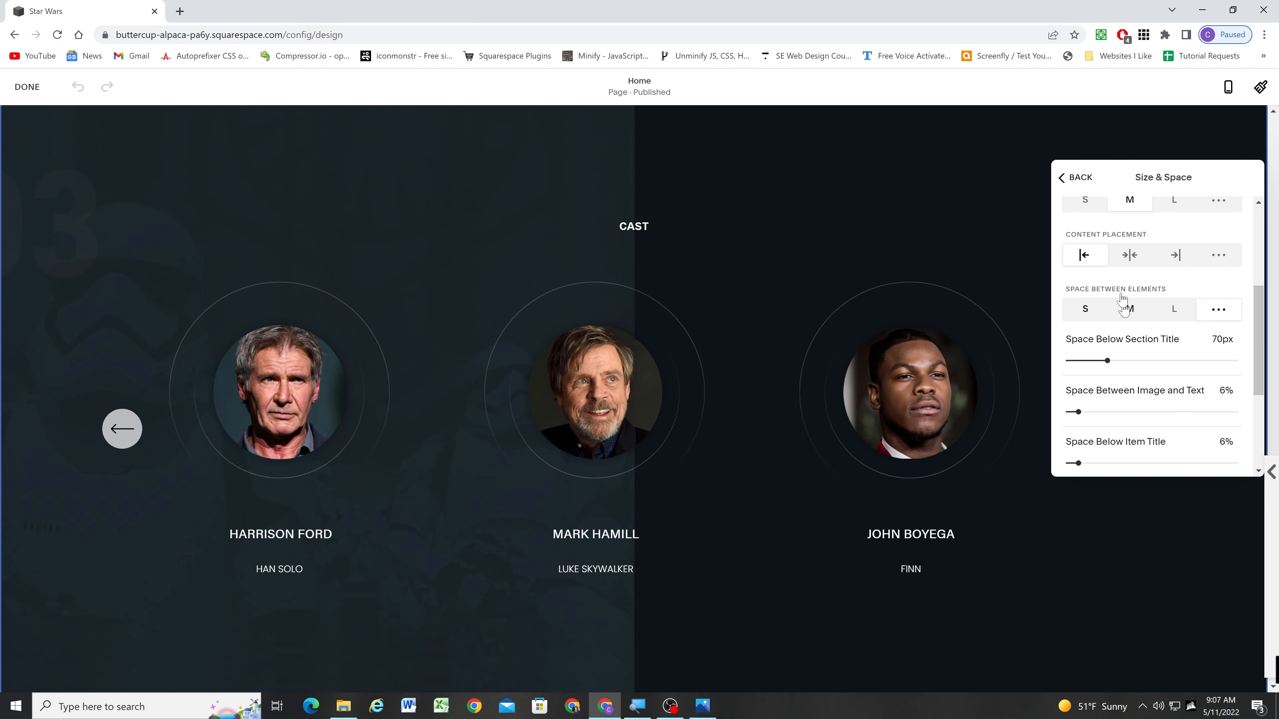
click(1133, 258)
Set the Cast carousel's space between elements and space between slides to S, and stretch its vertical position.
scroll(1134, 259, up, 1)
click(1093, 266)
click(1130, 267)
scroll(1131, 303, up, 1)
scroll(1125, 302, down, 3)
click(1091, 246)
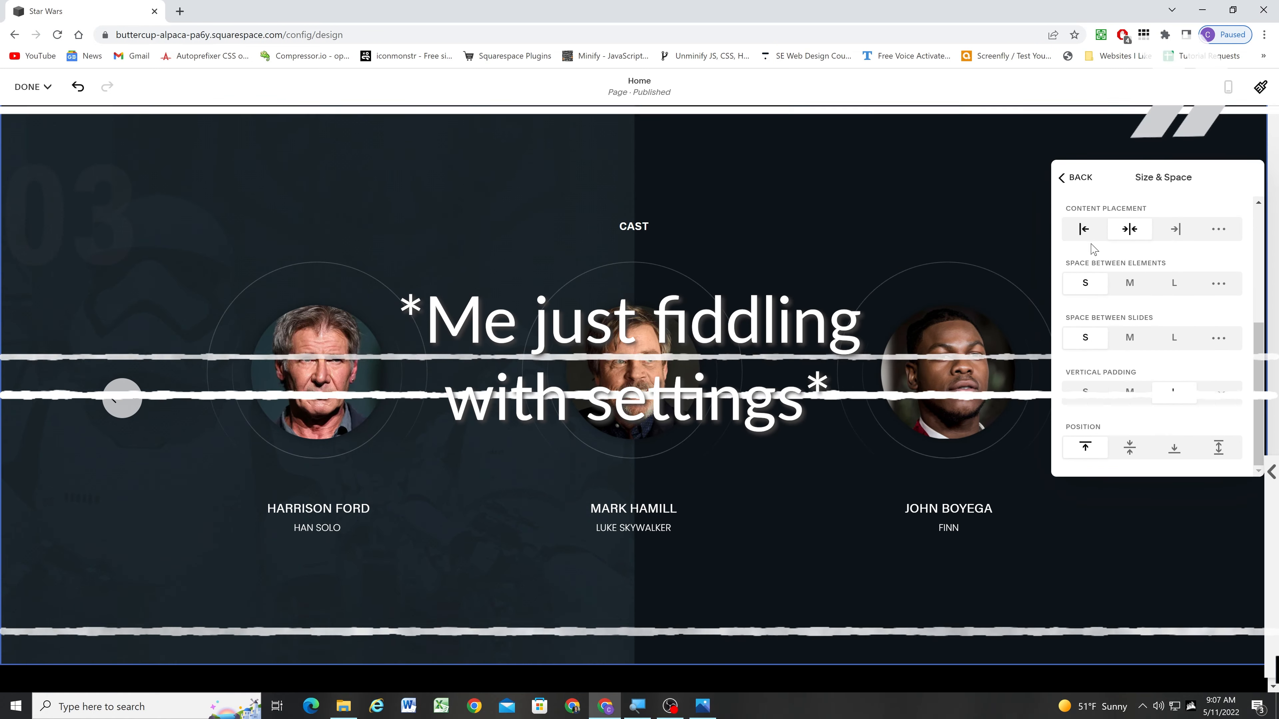
click(1219, 337)
click(1086, 337)
click(1219, 448)
scroll(542, 462, down, 2)
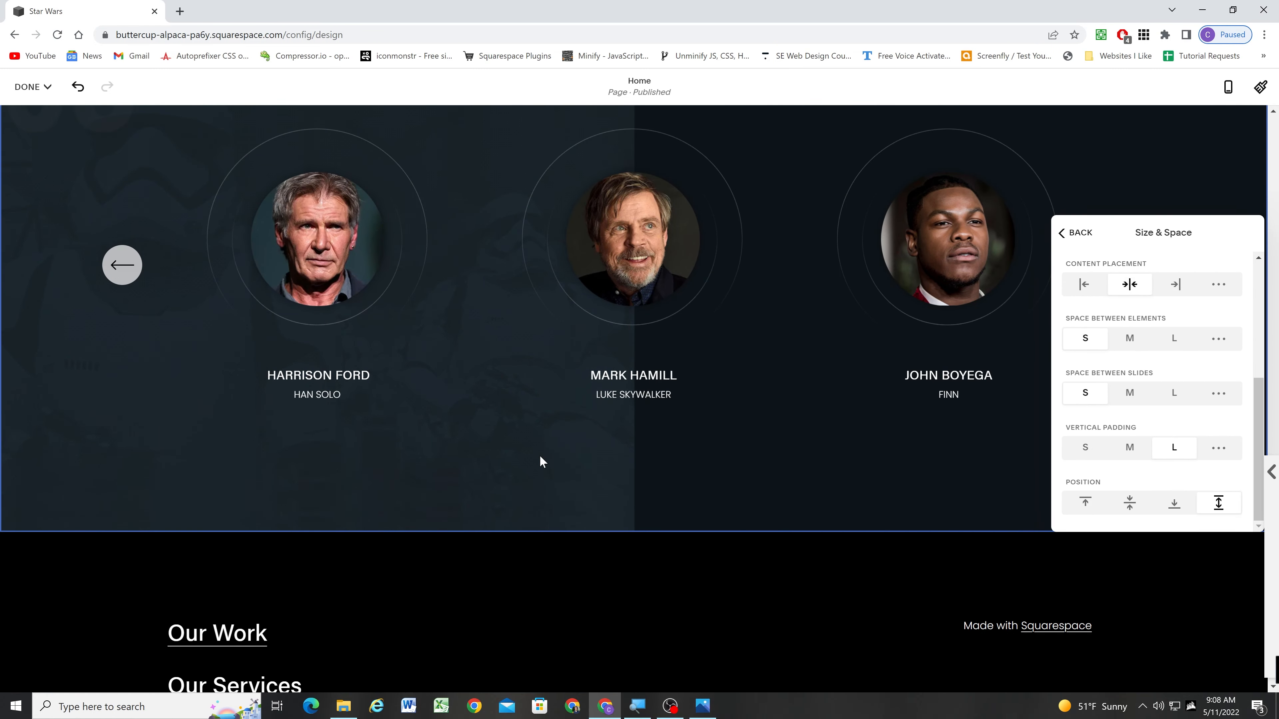
click(542, 463)
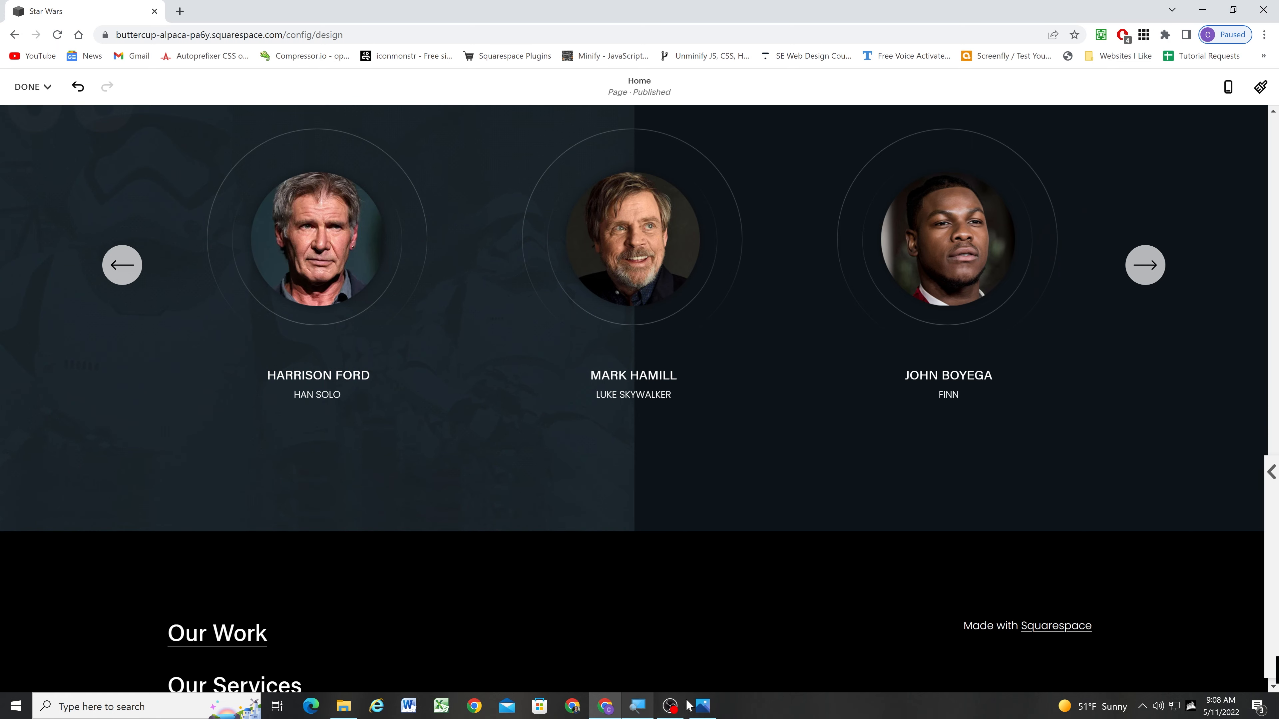
Check the Cast and Tickets sections in the Photos mockup, and add a blank section below the Cast section in Squarespace.
click(695, 706)
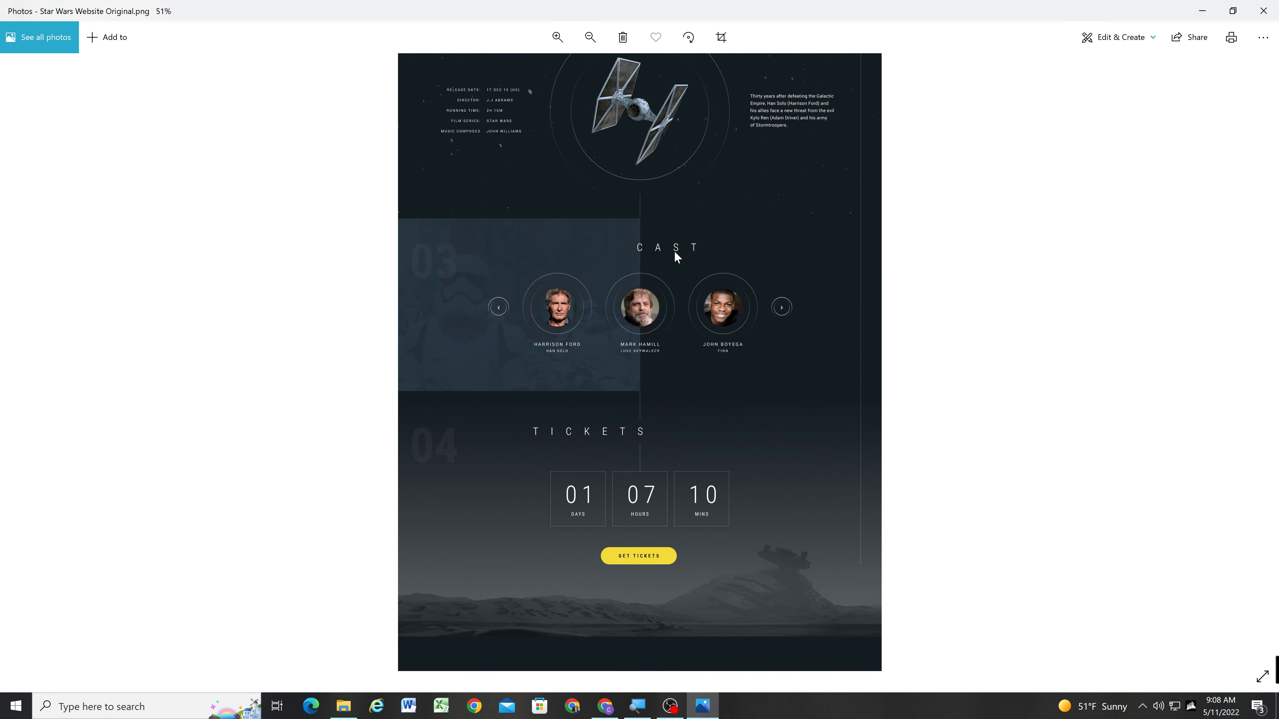
scroll(621, 472, up, 2)
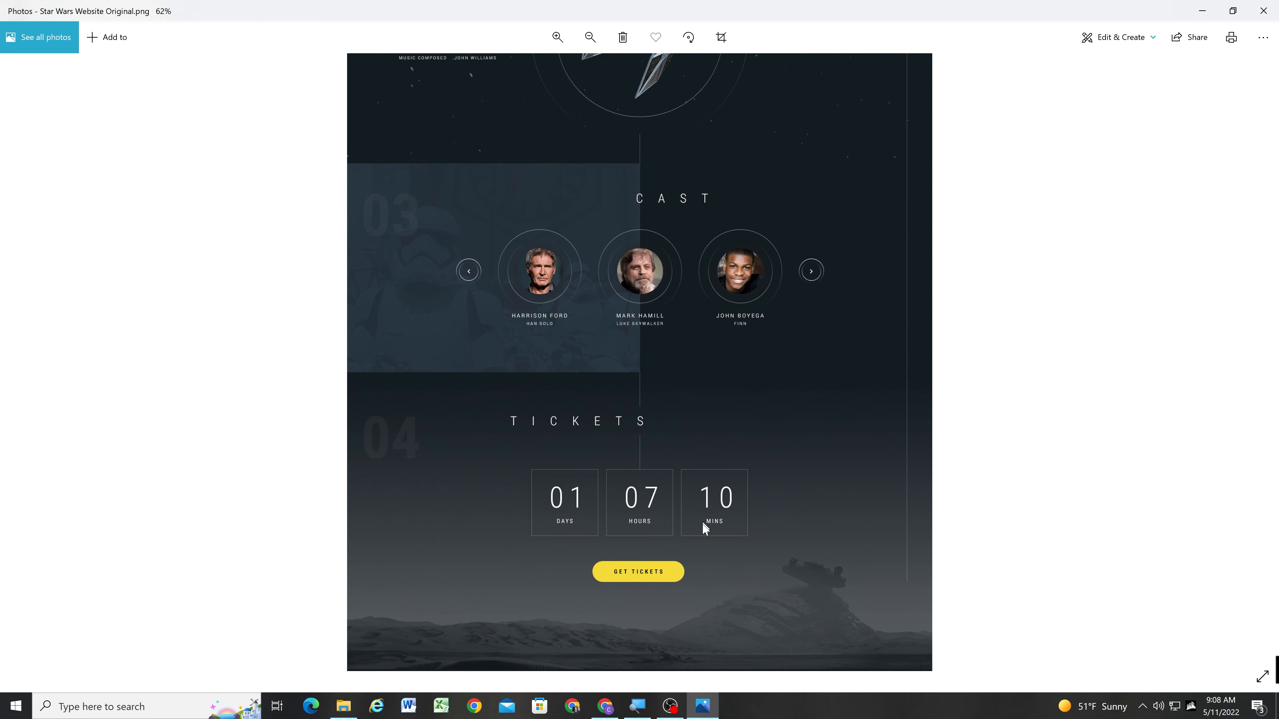
scroll(705, 525, up, 2)
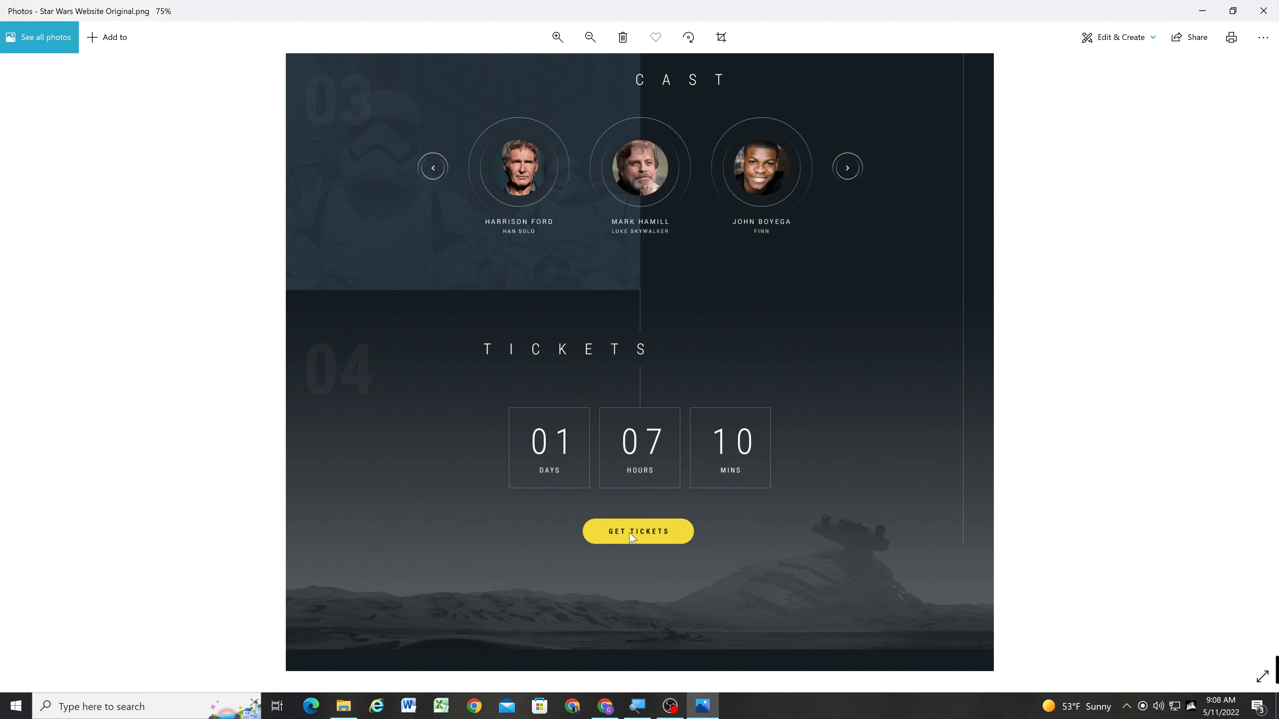
click(1202, 11)
scroll(671, 443, down, 2)
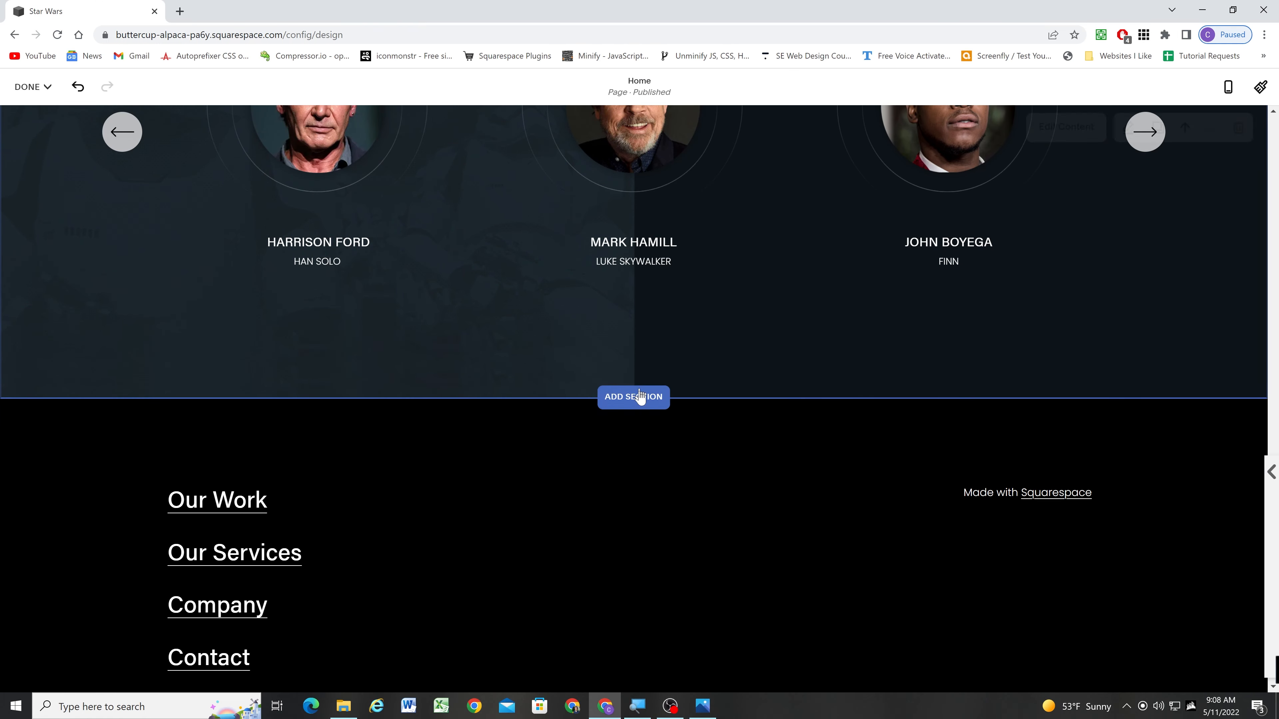
click(634, 397)
click(822, 315)
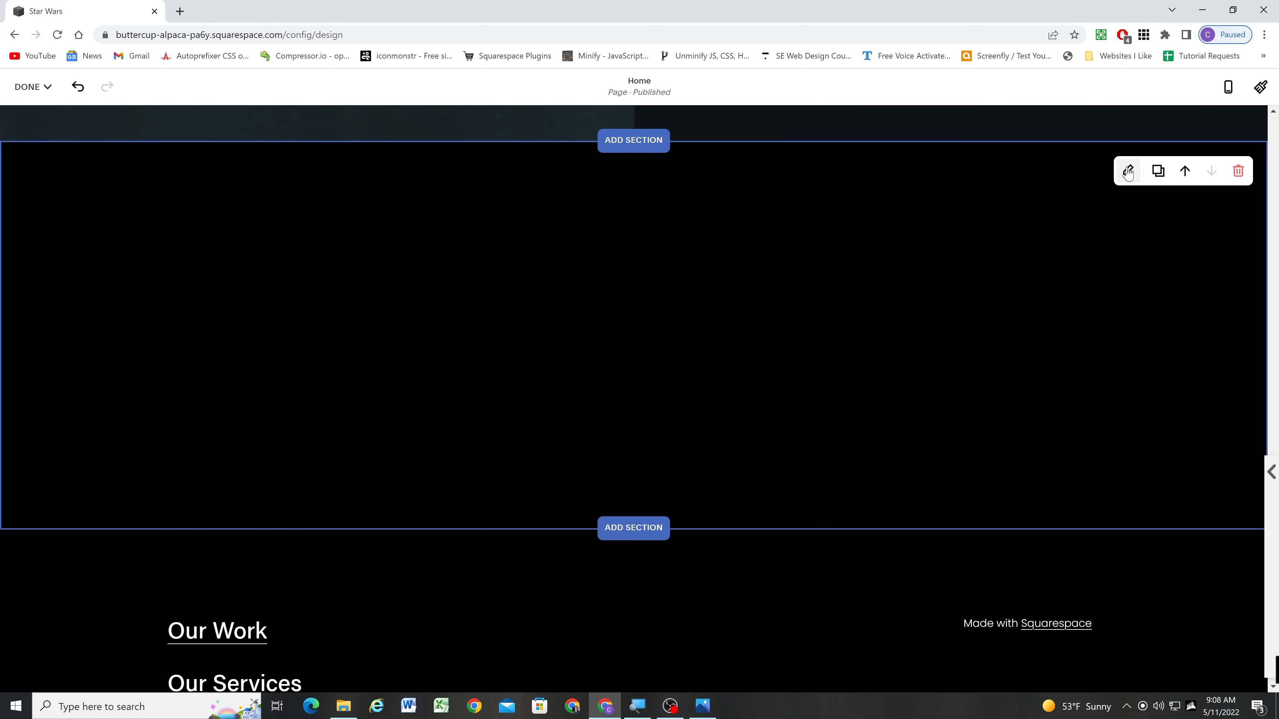
Upload the Last Section BG_number image as the new blank section's background.
click(1128, 171)
click(1097, 237)
click(1115, 326)
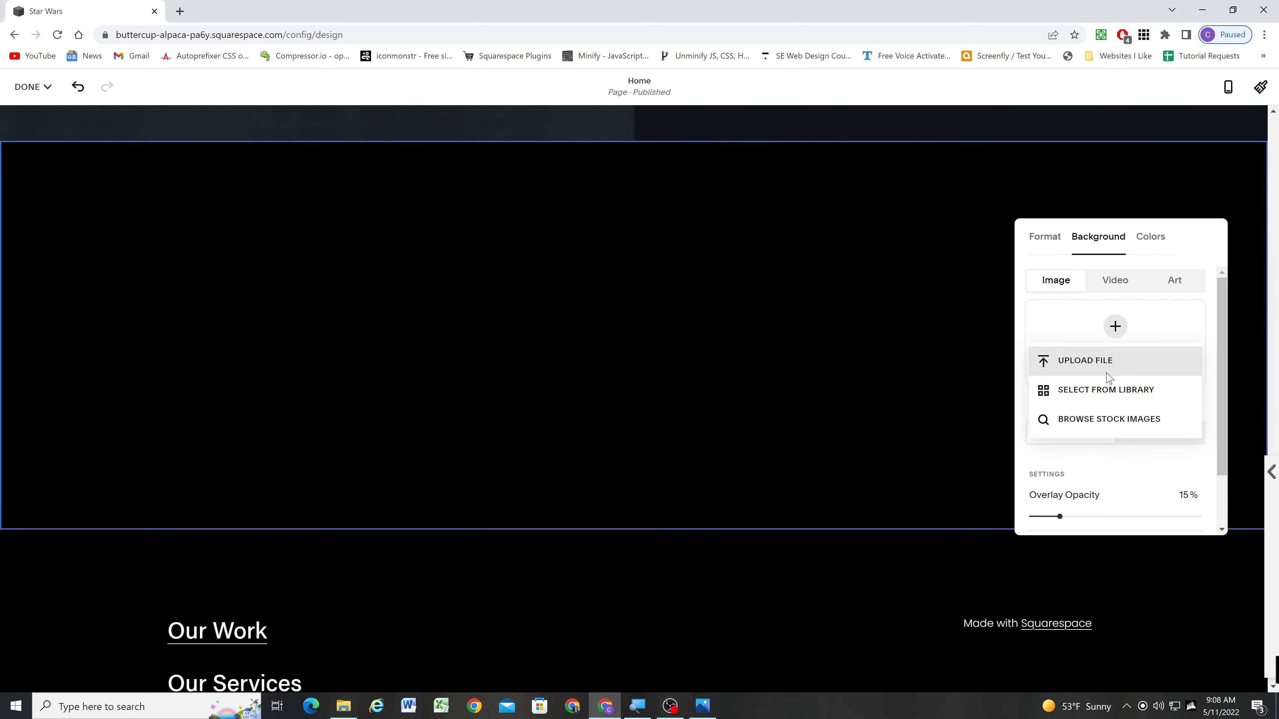
click(1101, 362)
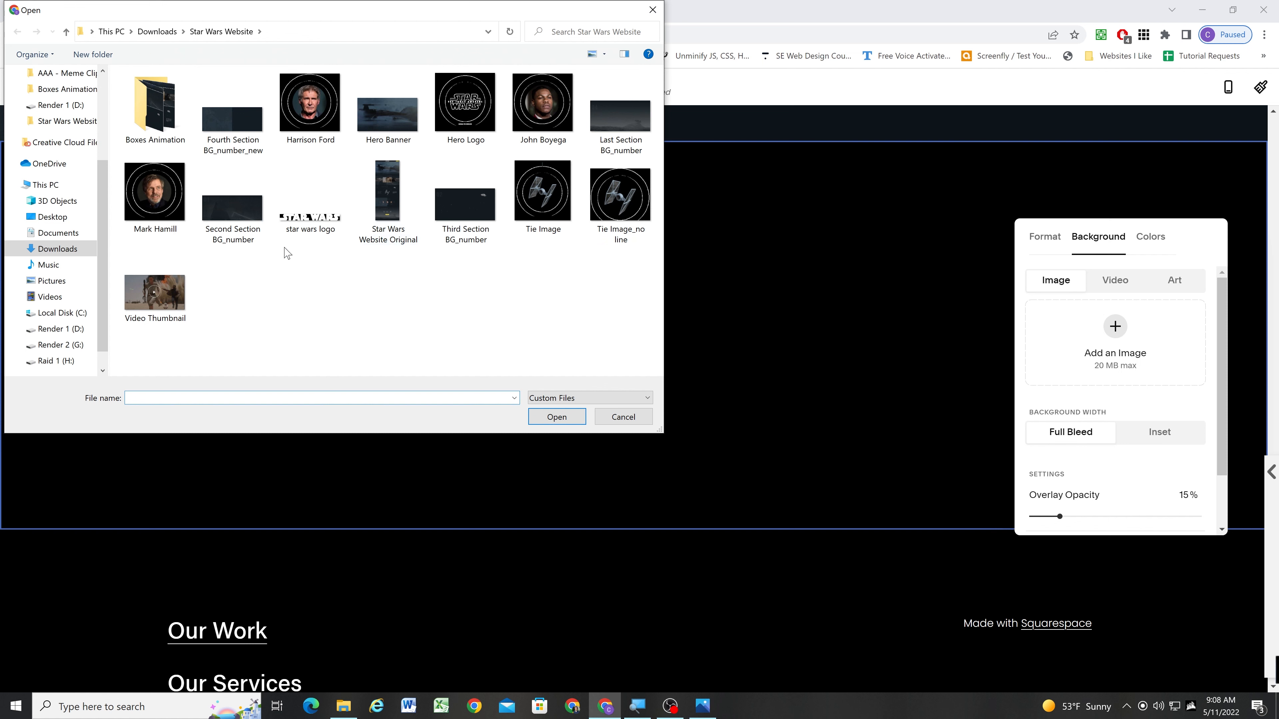
click(232, 121)
click(620, 124)
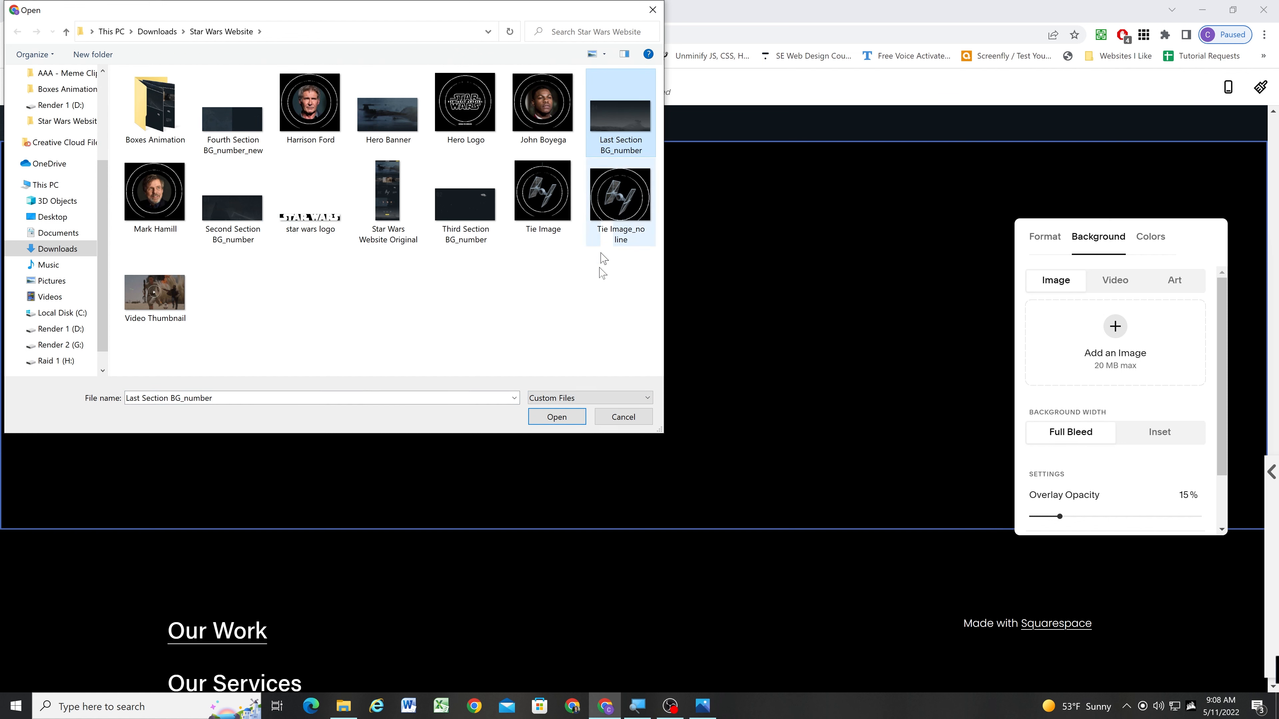
click(557, 417)
Set the background's overlay opacity to 0% and close the section's settings.
scroll(1098, 476, down, 1)
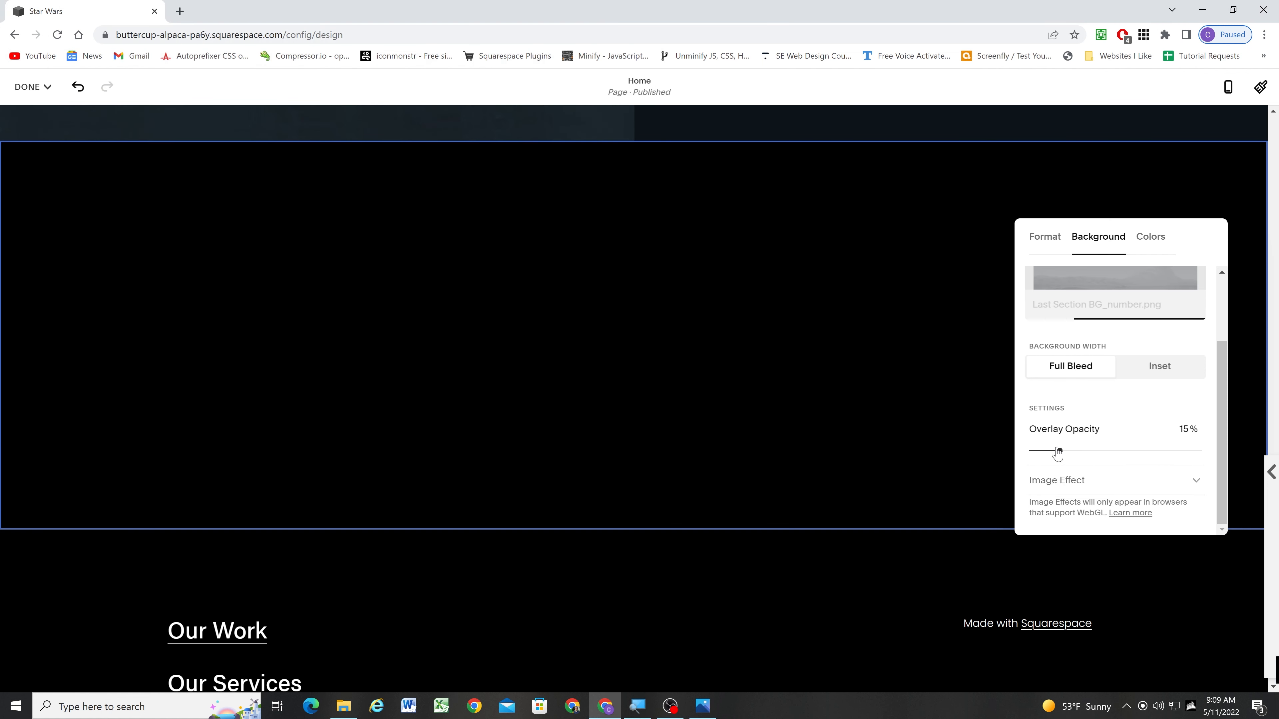
drag(1057, 452, 1016, 442)
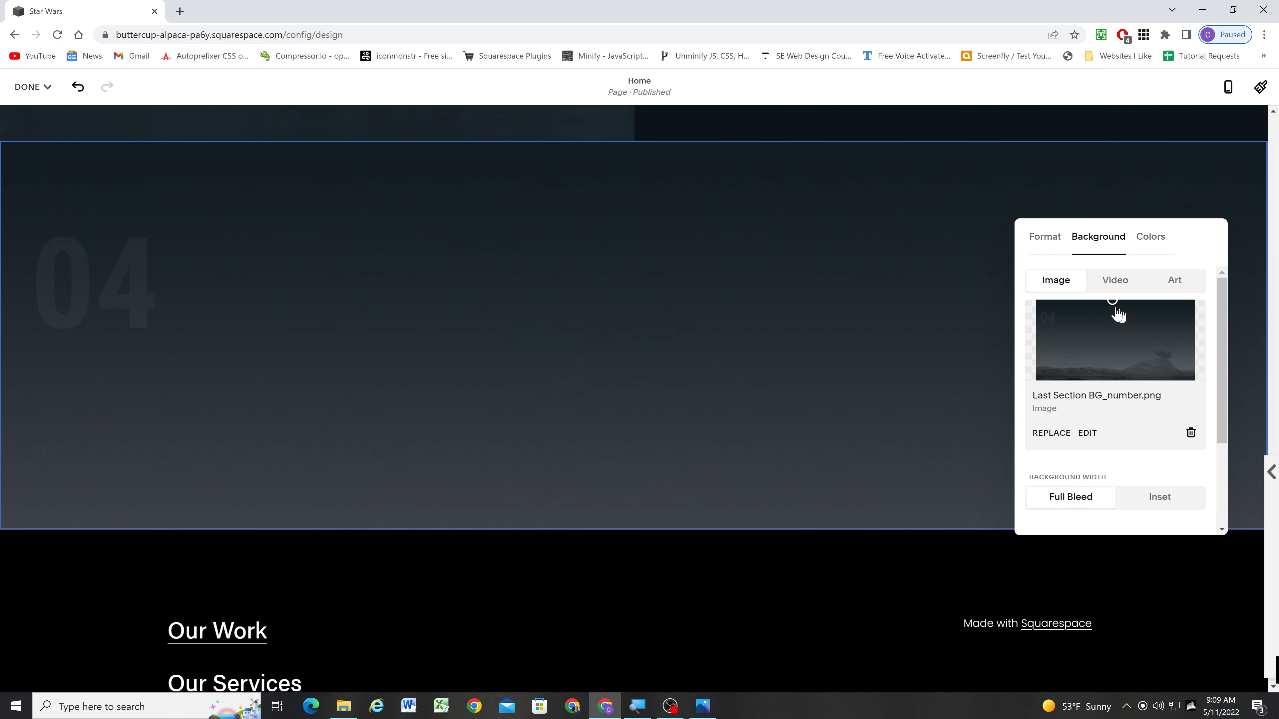
click(700, 245)
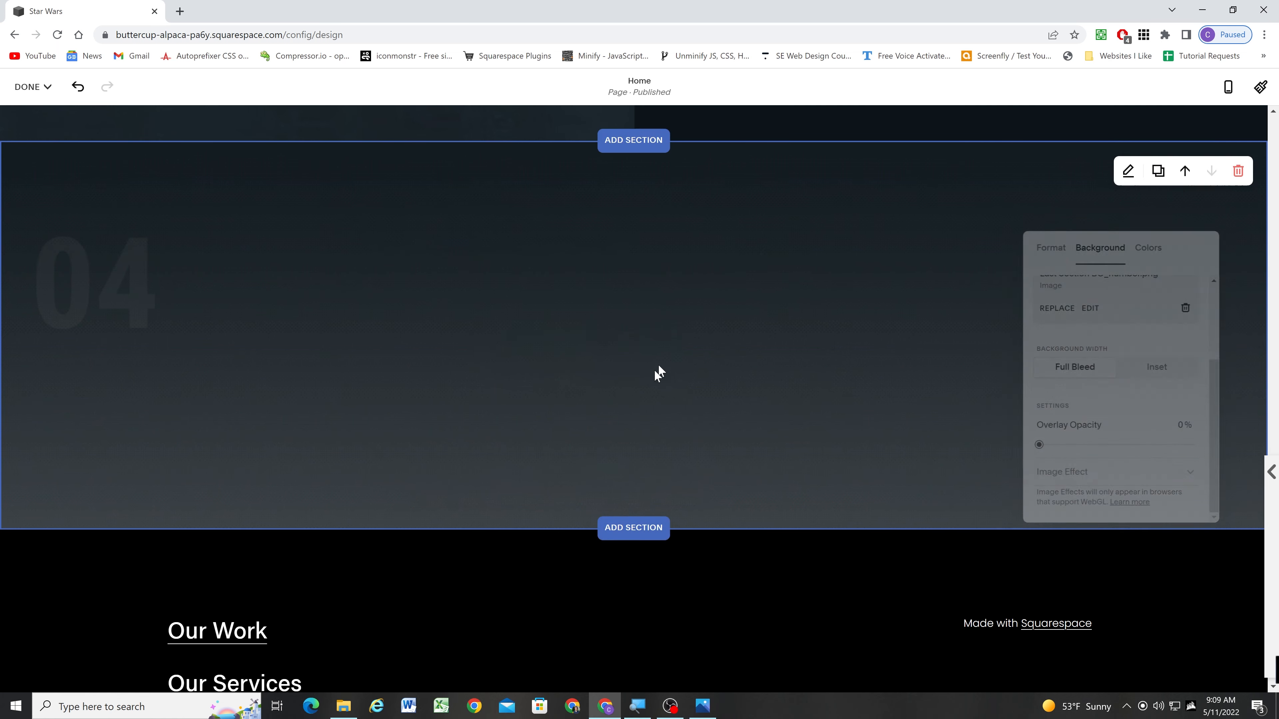
Add a TICKETS title to the new section, formatted as Heading 2 and centred.
click(616, 338)
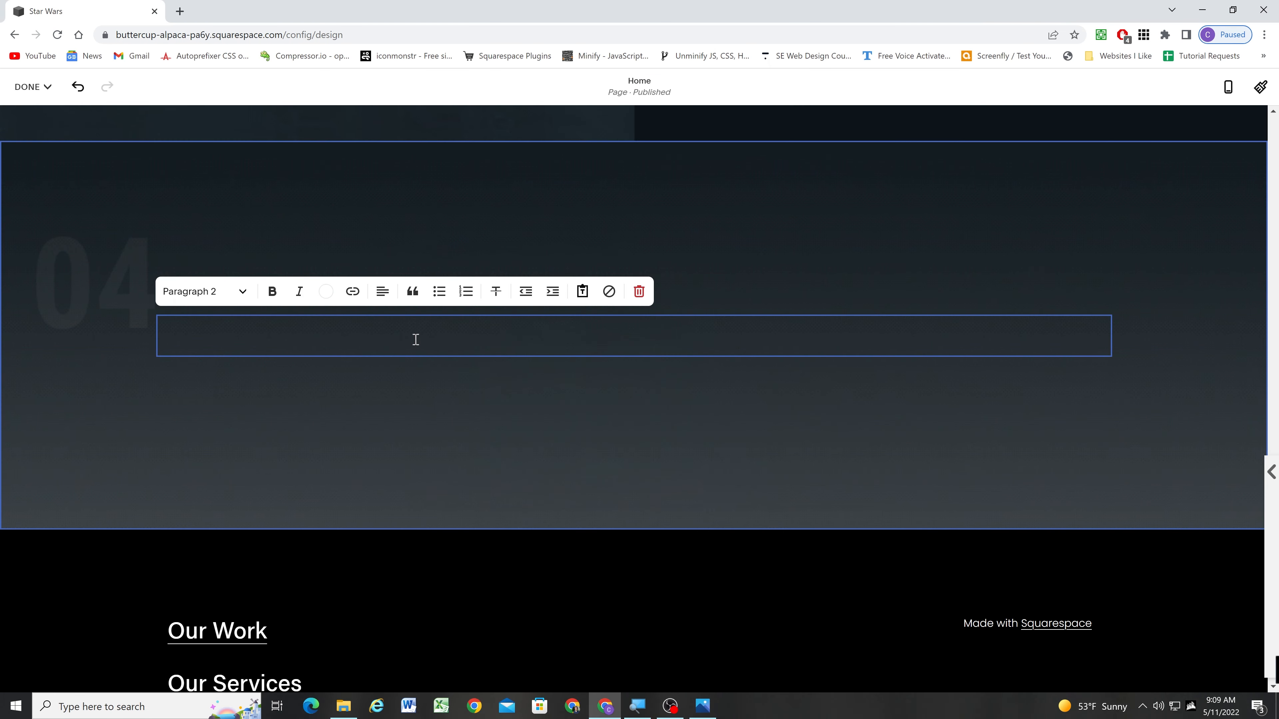
drag(242, 339, 169, 336)
click(242, 291)
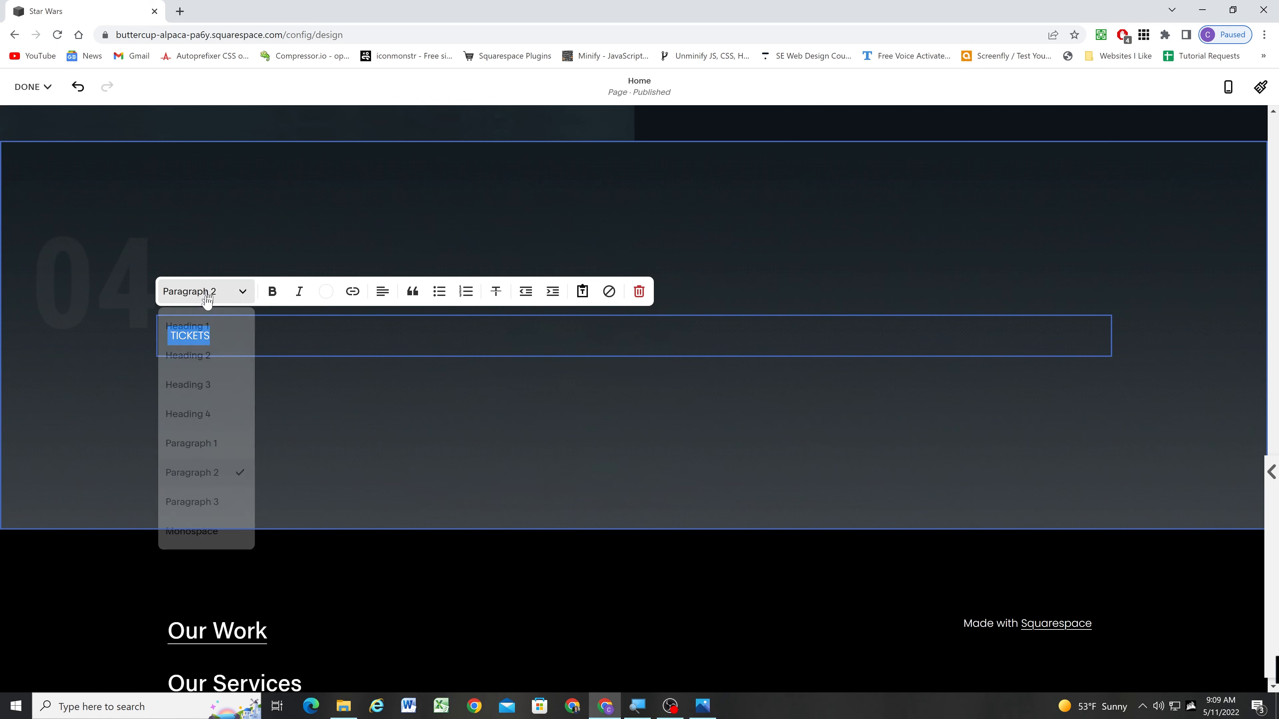
click(186, 381)
click(181, 346)
key(BackSpace)
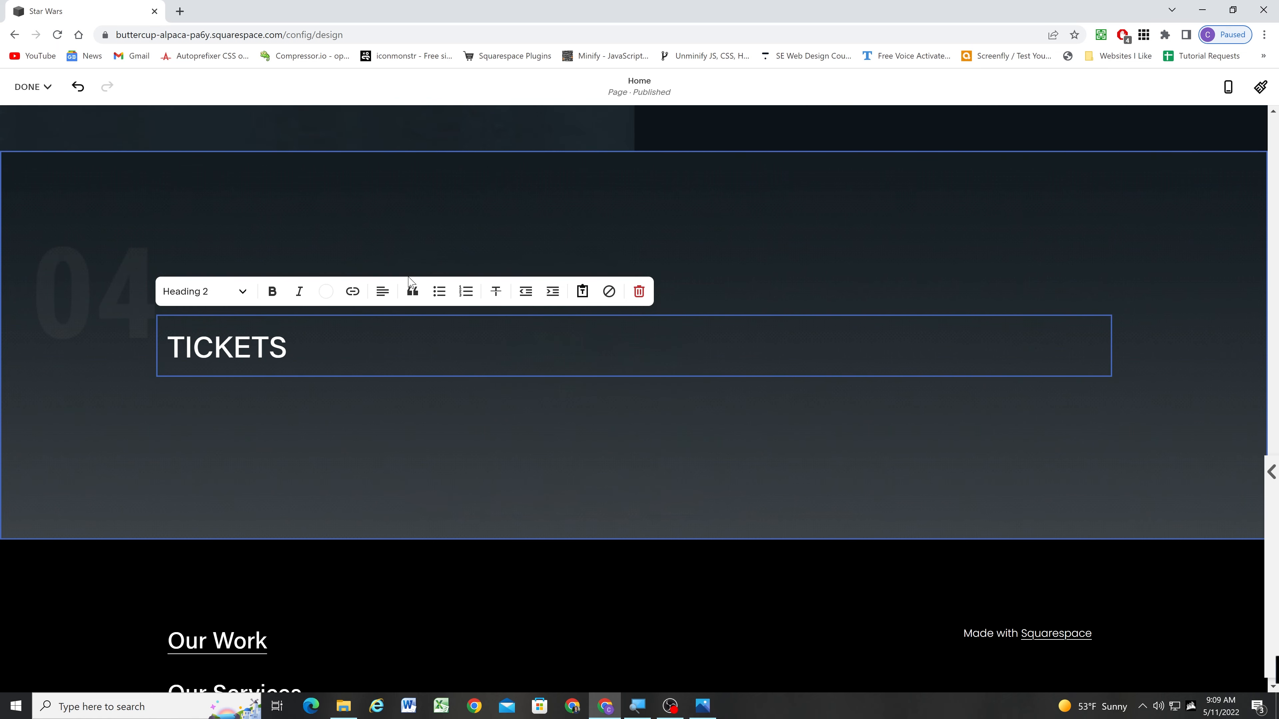
click(382, 291)
click(383, 323)
click(579, 397)
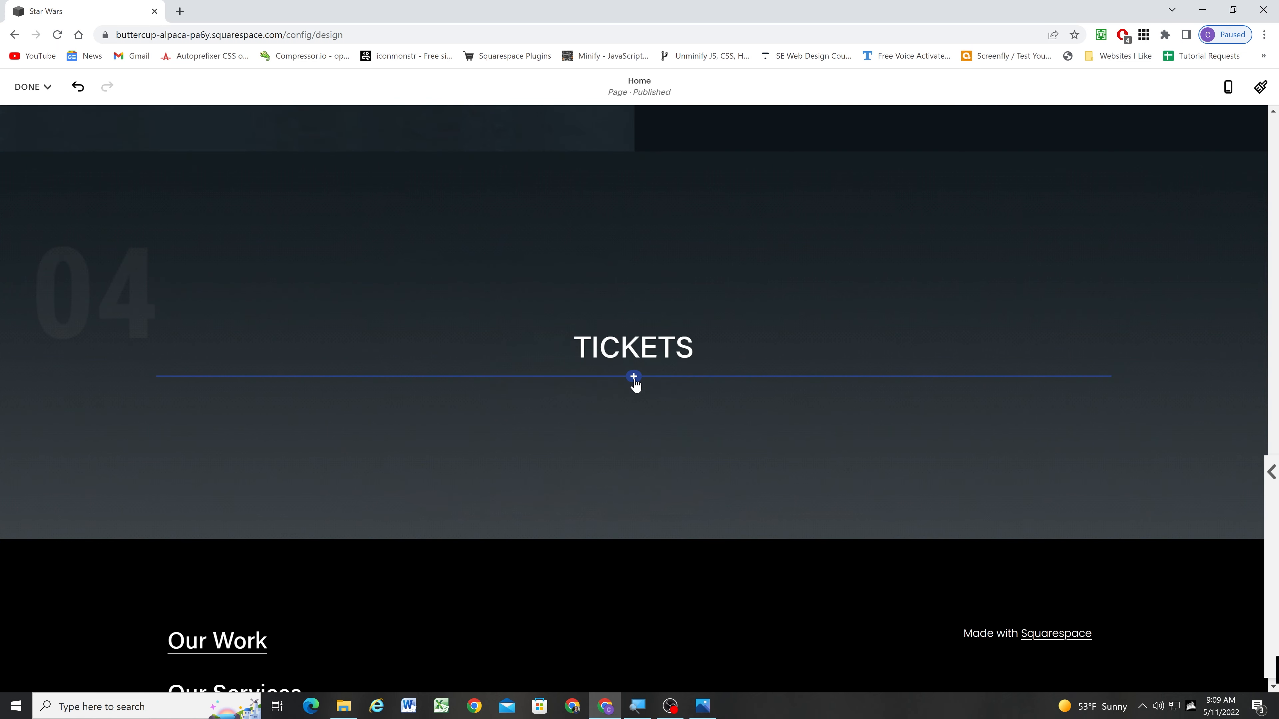
Add a medium, centred button block labelled GET TICKETS below the TICKETS title.
click(634, 378)
scroll(1087, 413, down, 3)
click(1072, 384)
drag(1117, 452, 1068, 446)
text(GET TICKETS)
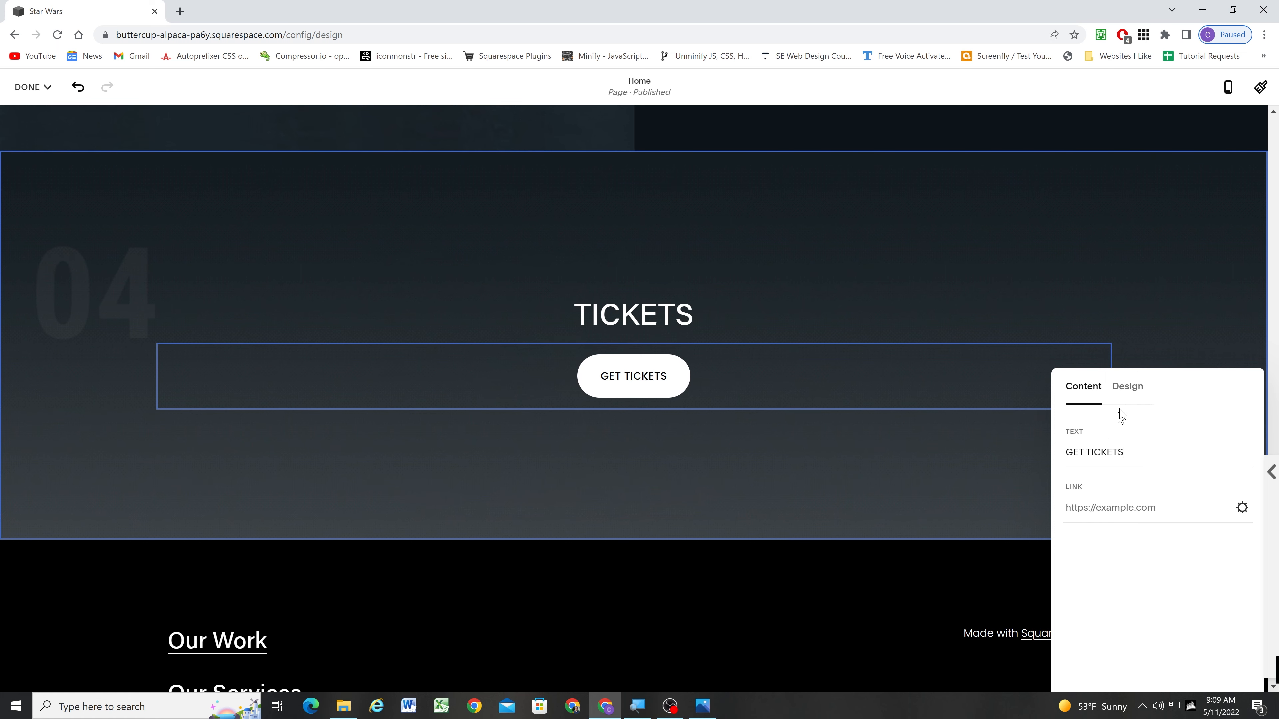
click(1127, 388)
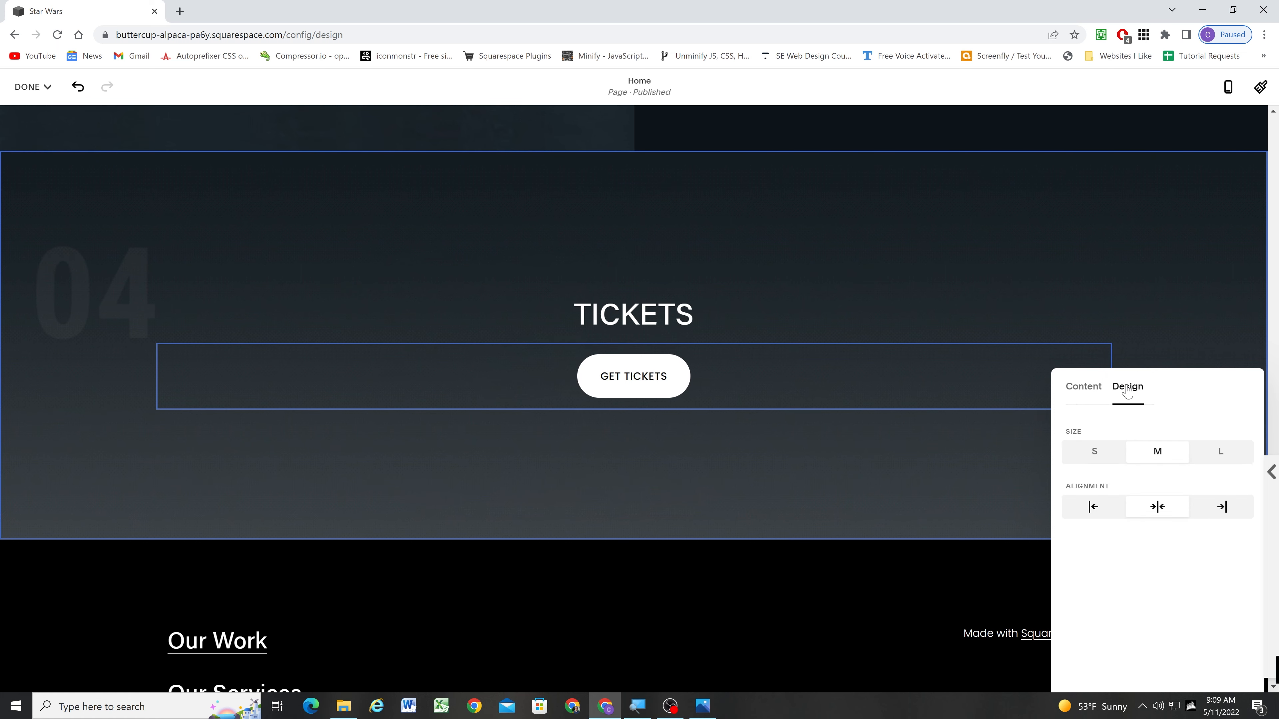
click(594, 449)
Edit the site footer and delete its text block of page links and the leftover empty block in its place.
scroll(516, 428, down, 5)
click(632, 316)
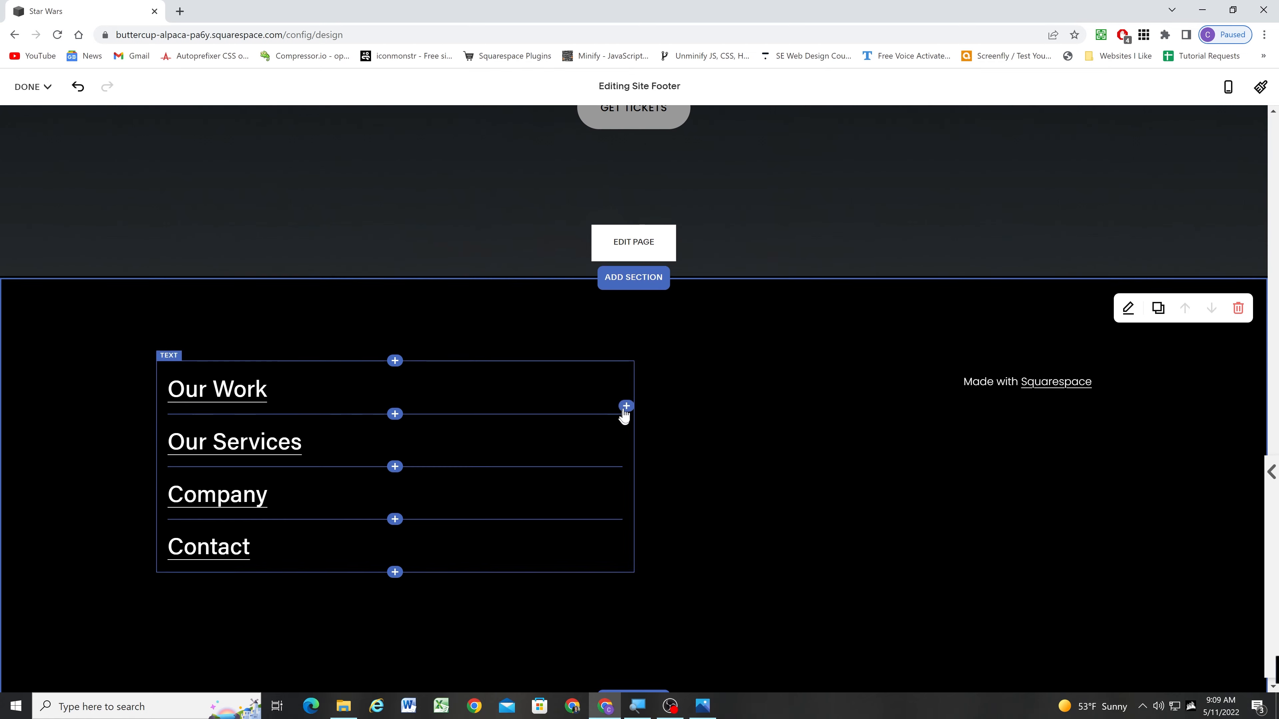
click(477, 369)
click(640, 321)
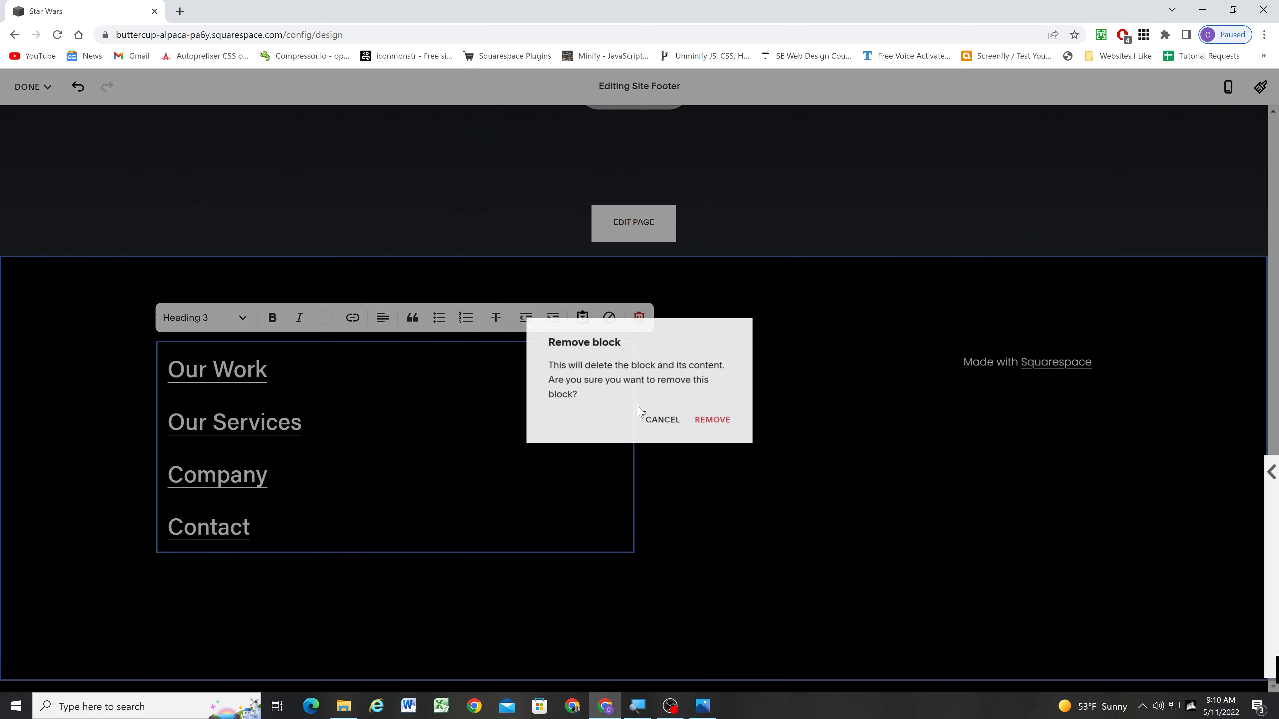
click(712, 420)
mouse_move(498, 509)
click(218, 486)
click(713, 420)
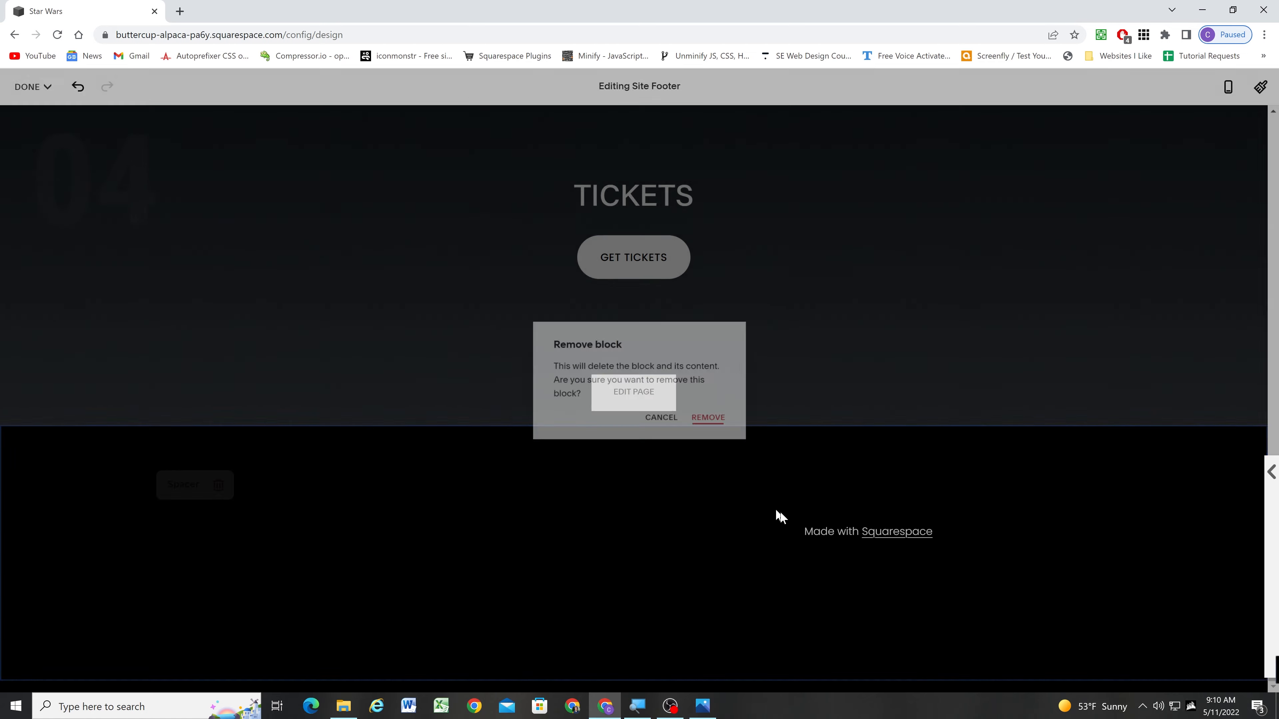
Clear the remaining empty space beside the footer's Made with Squarespace text so that the text sits centred.
drag(380, 529, 126, 529)
click(383, 496)
click(383, 520)
click(607, 537)
click(630, 583)
Set the footer section's height to 10 and its content alignment to middle, and close the section settings.
click(1131, 455)
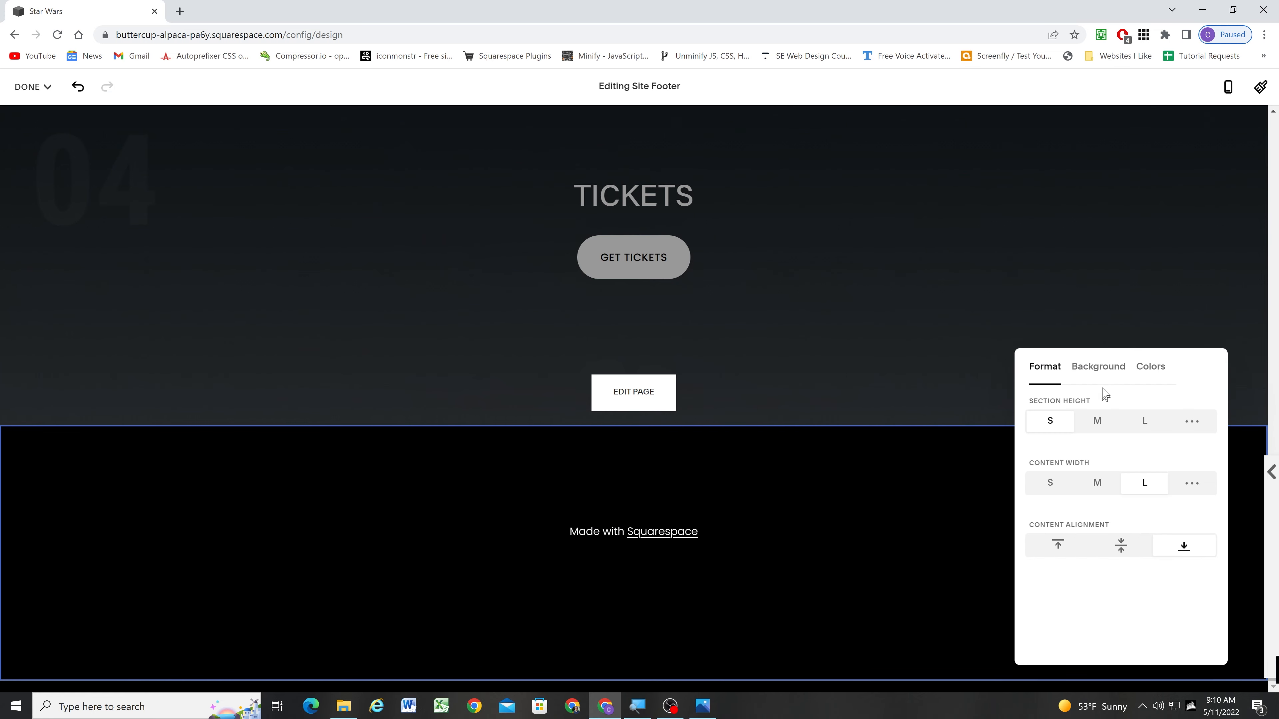
click(1181, 426)
drag(1162, 446, 913, 448)
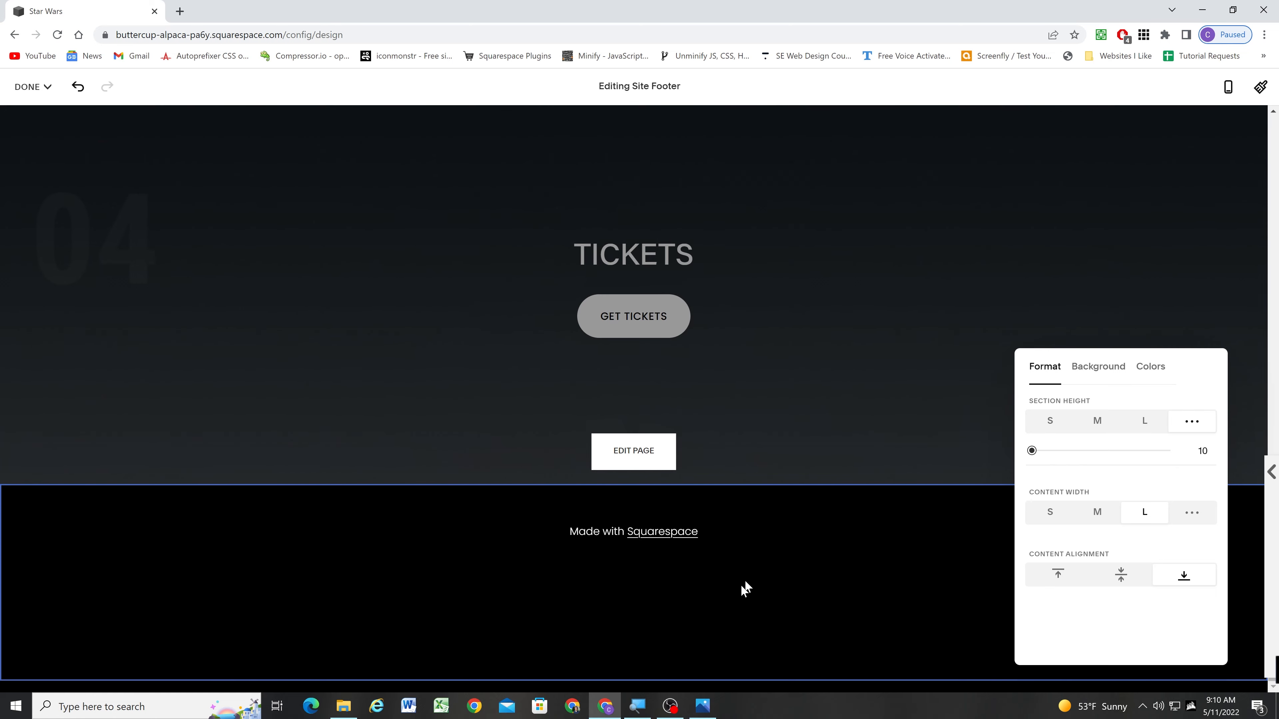
click(617, 548)
click(1128, 517)
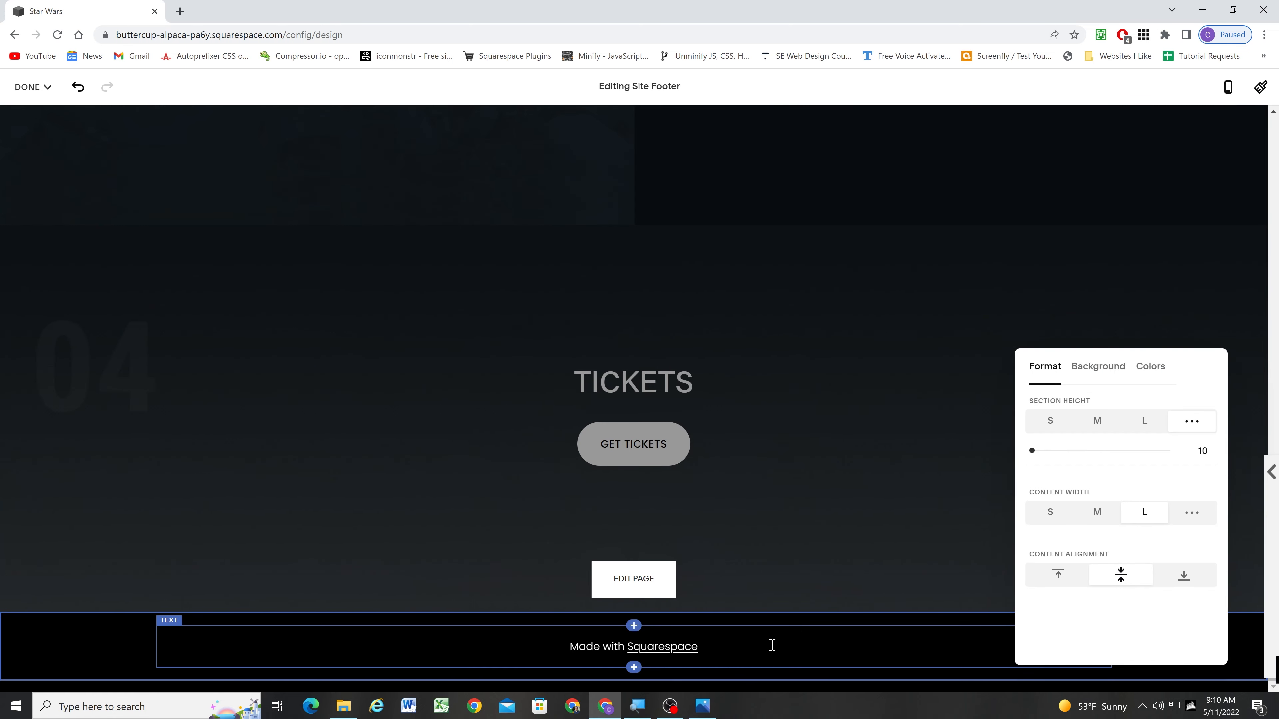
click(88, 656)
Review the page's sections from the hero banner to the Tickets section.
scroll(509, 510, up, 2)
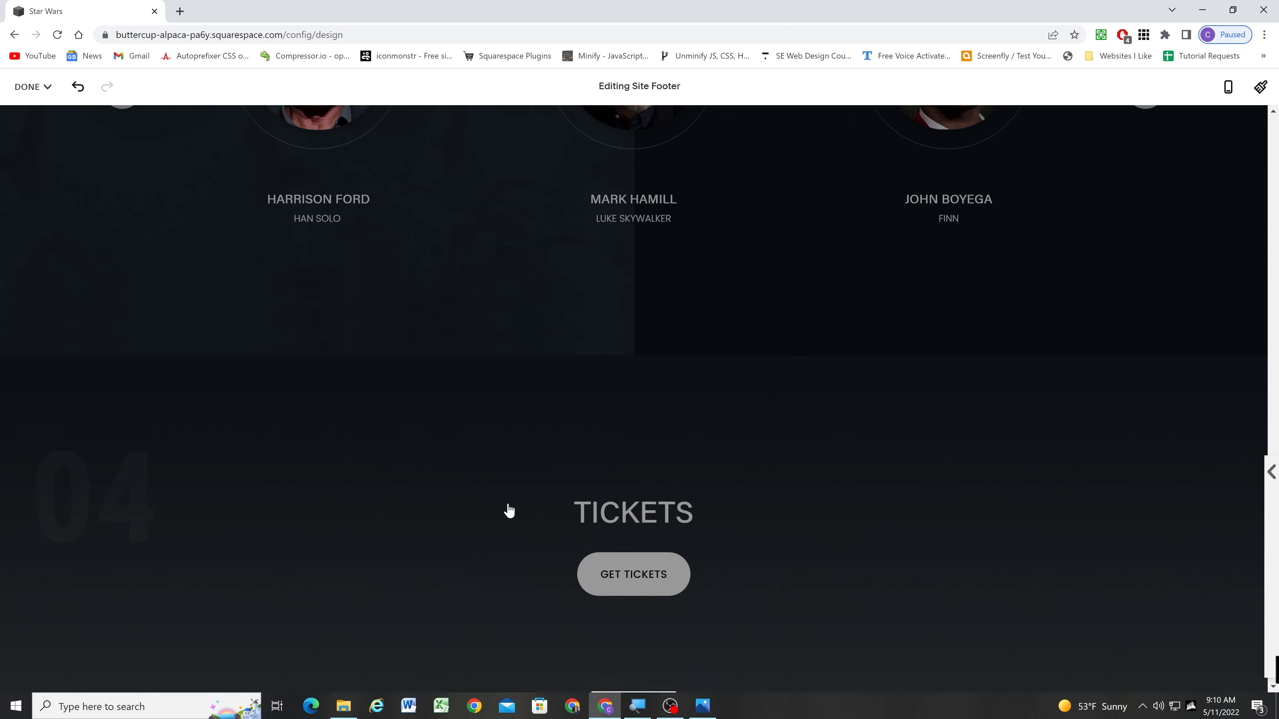
scroll(534, 524, up, 8)
scroll(420, 383, up, 6)
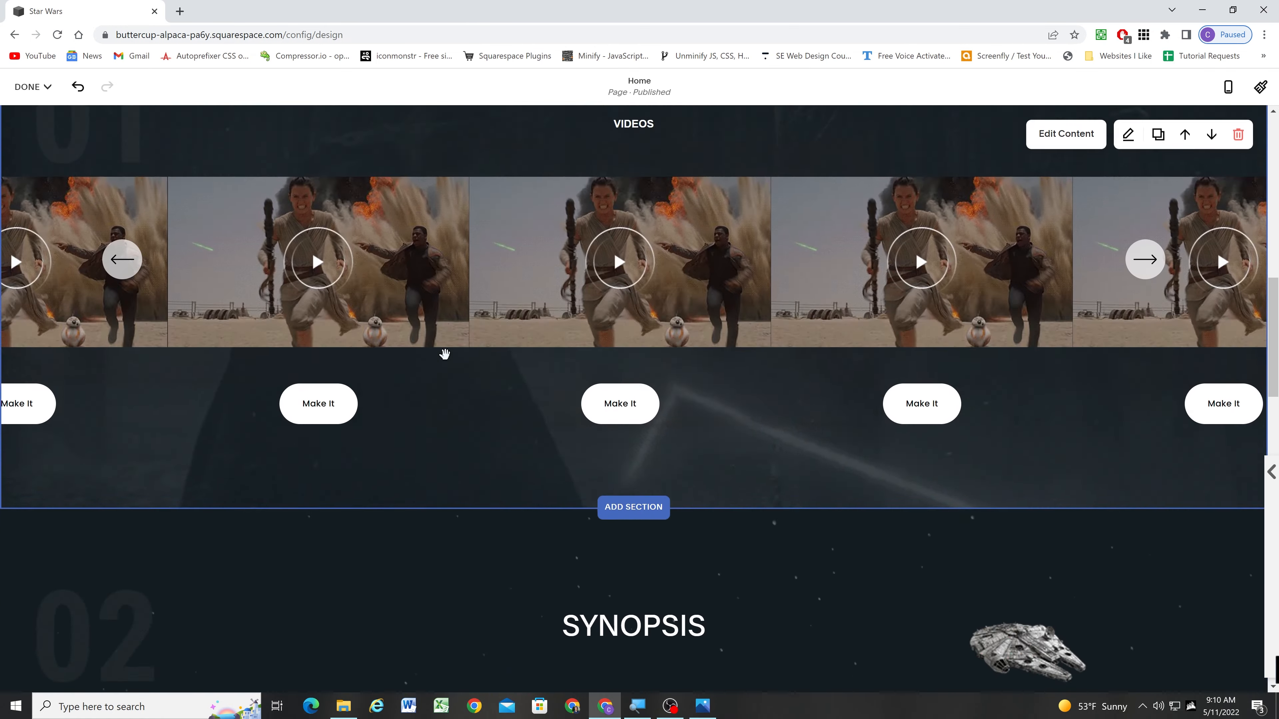
scroll(445, 354, up, 10)
scroll(263, 303, down, 6)
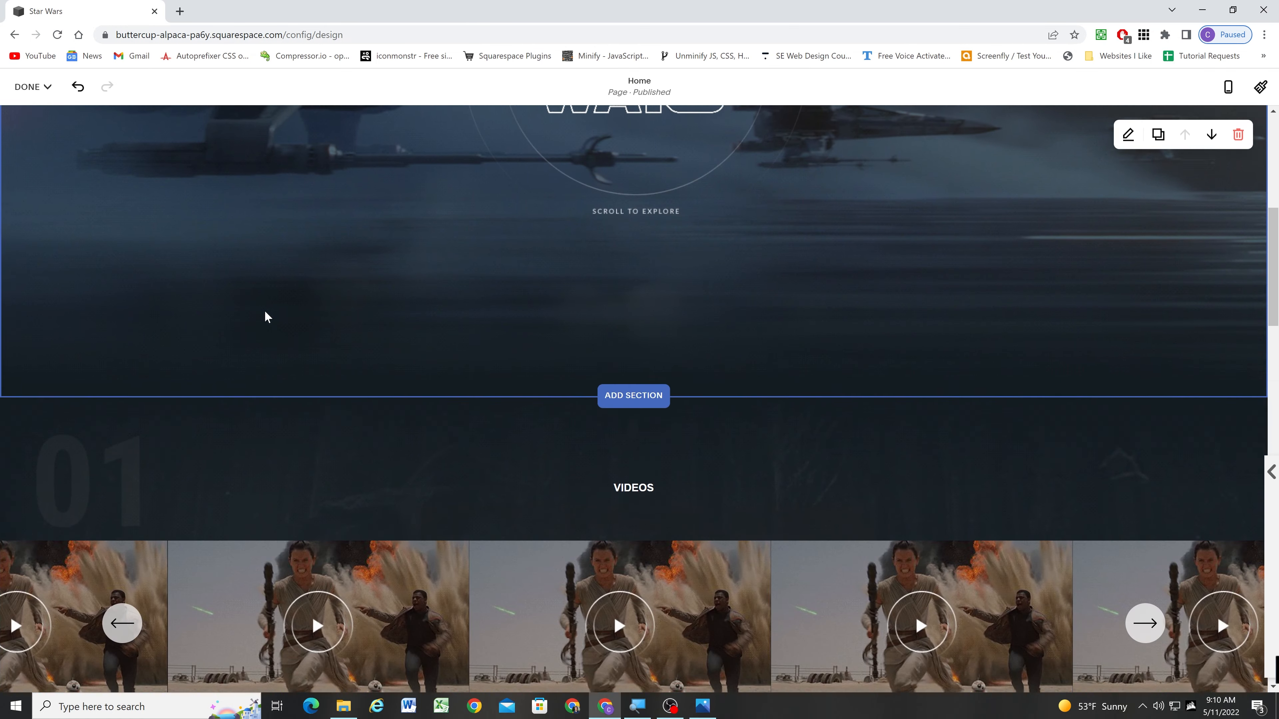
scroll(266, 317, down, 15)
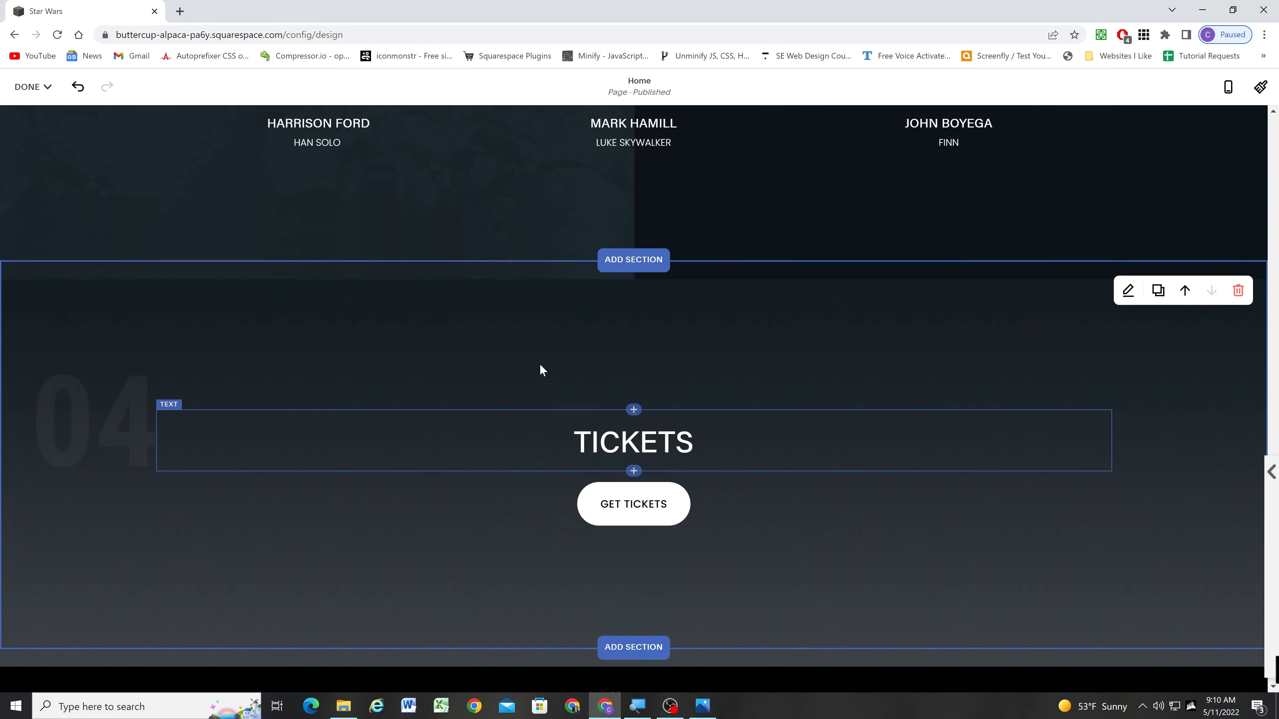
Upload the star wars logo image as the site header's logo and reduce its height to 23 px.
scroll(529, 363, up, 15)
click(631, 146)
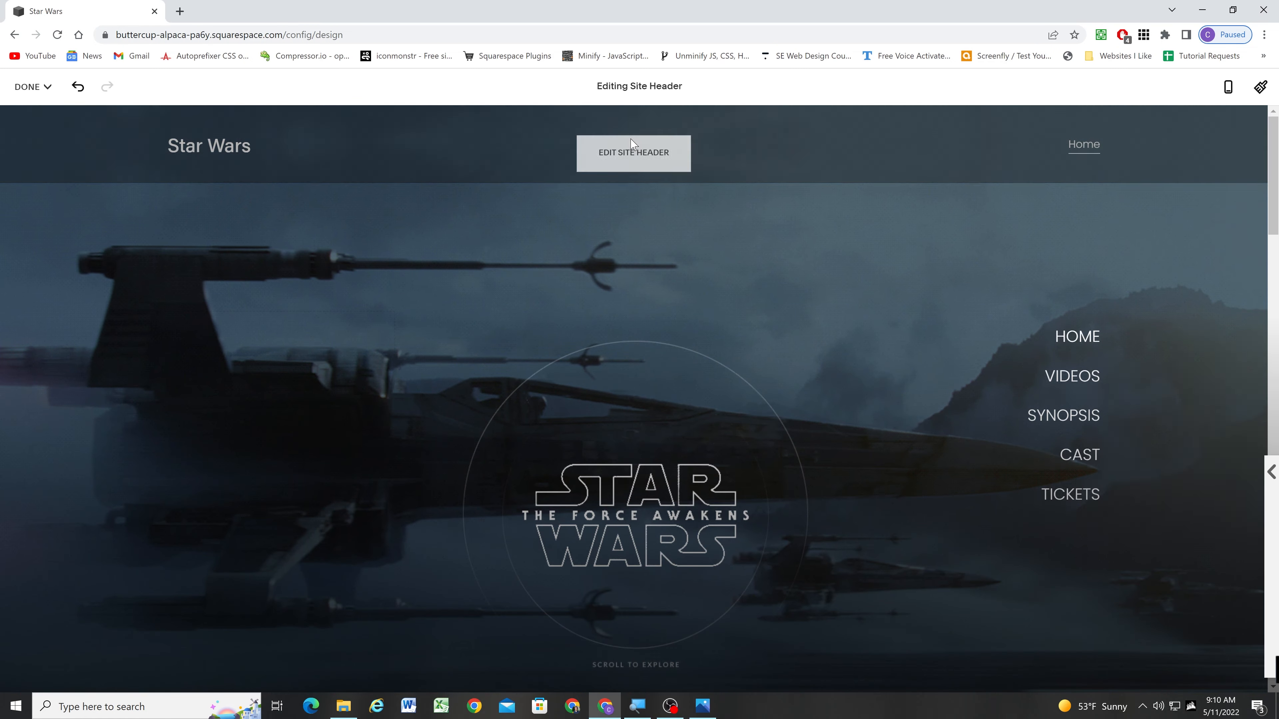
click(1137, 396)
click(1151, 371)
click(1141, 386)
click(310, 186)
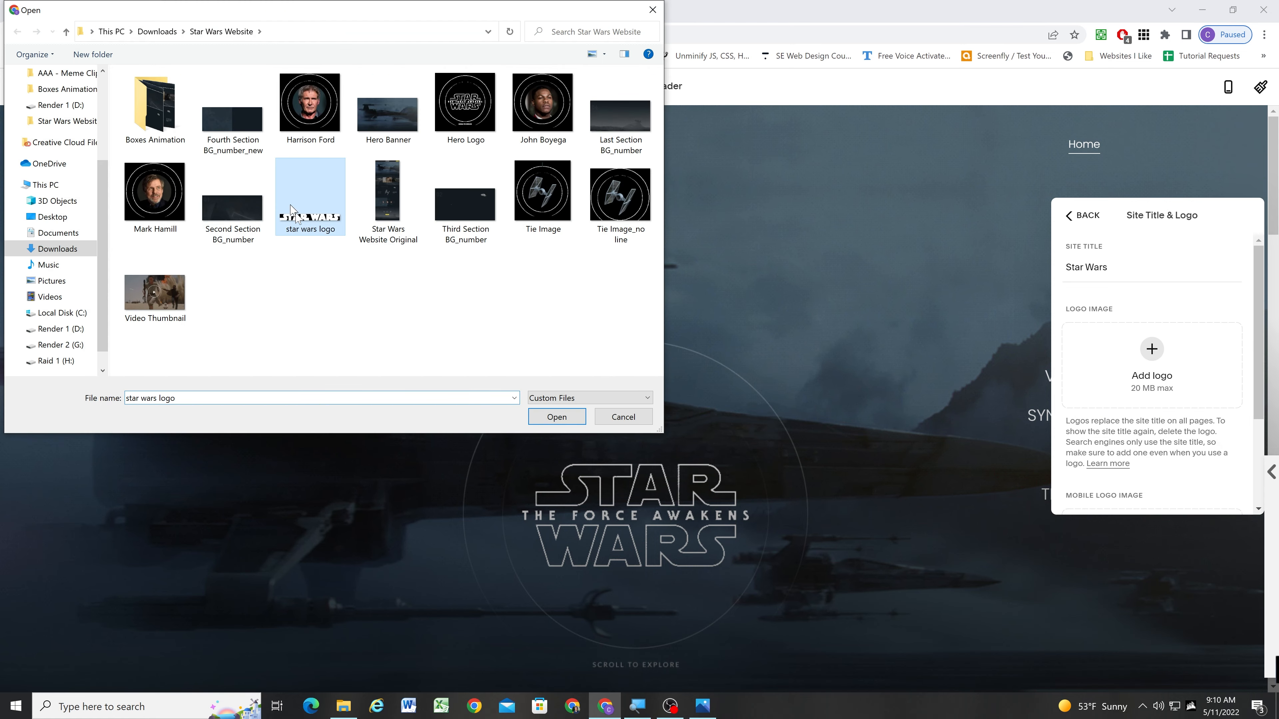
click(558, 419)
scroll(1168, 359, down, 1)
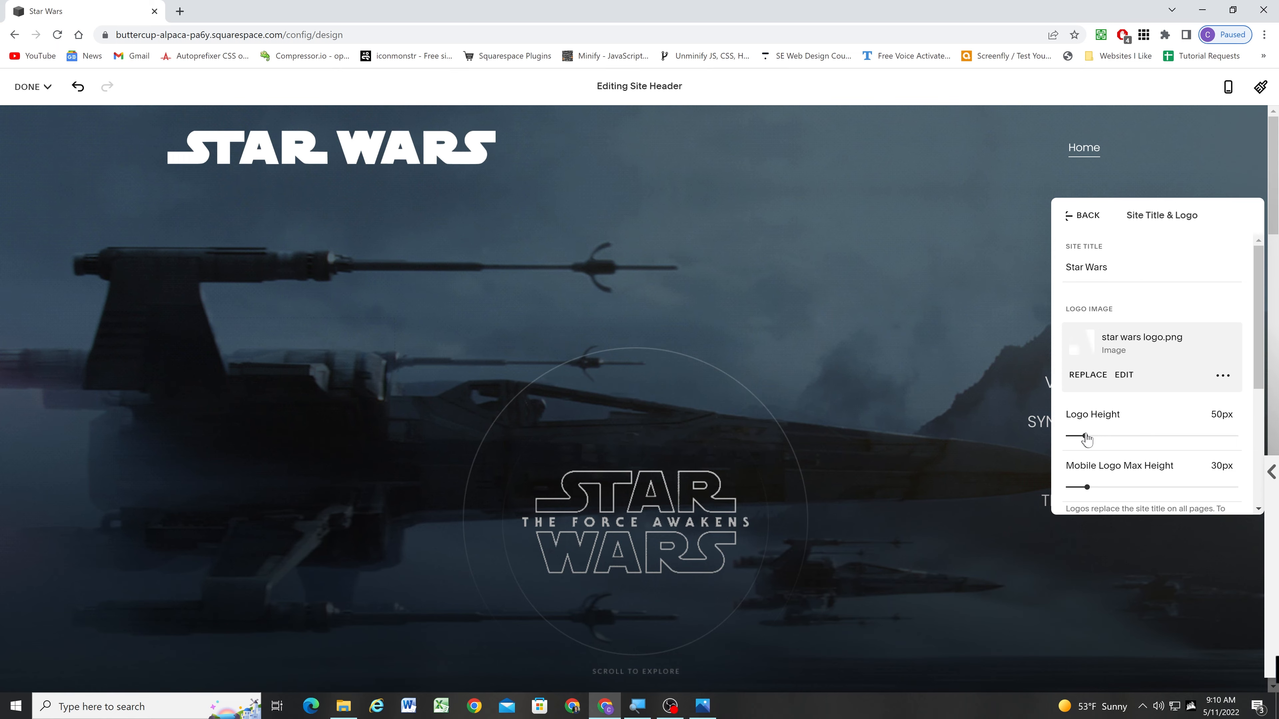
drag(1072, 435, 1072, 436)
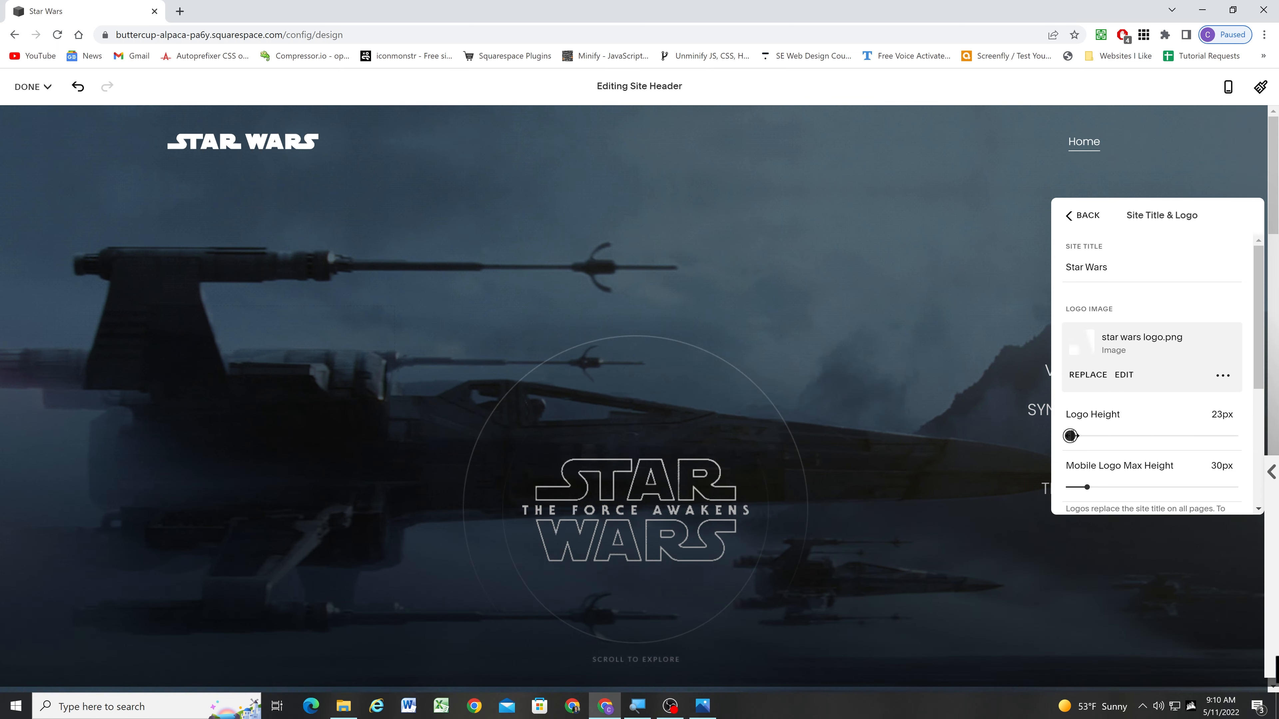
Switch to Photos and examine the header's logo and button at the top of the Star Wars mockup.
click(708, 710)
scroll(691, 512, up, 3)
scroll(740, 306, down, 2)
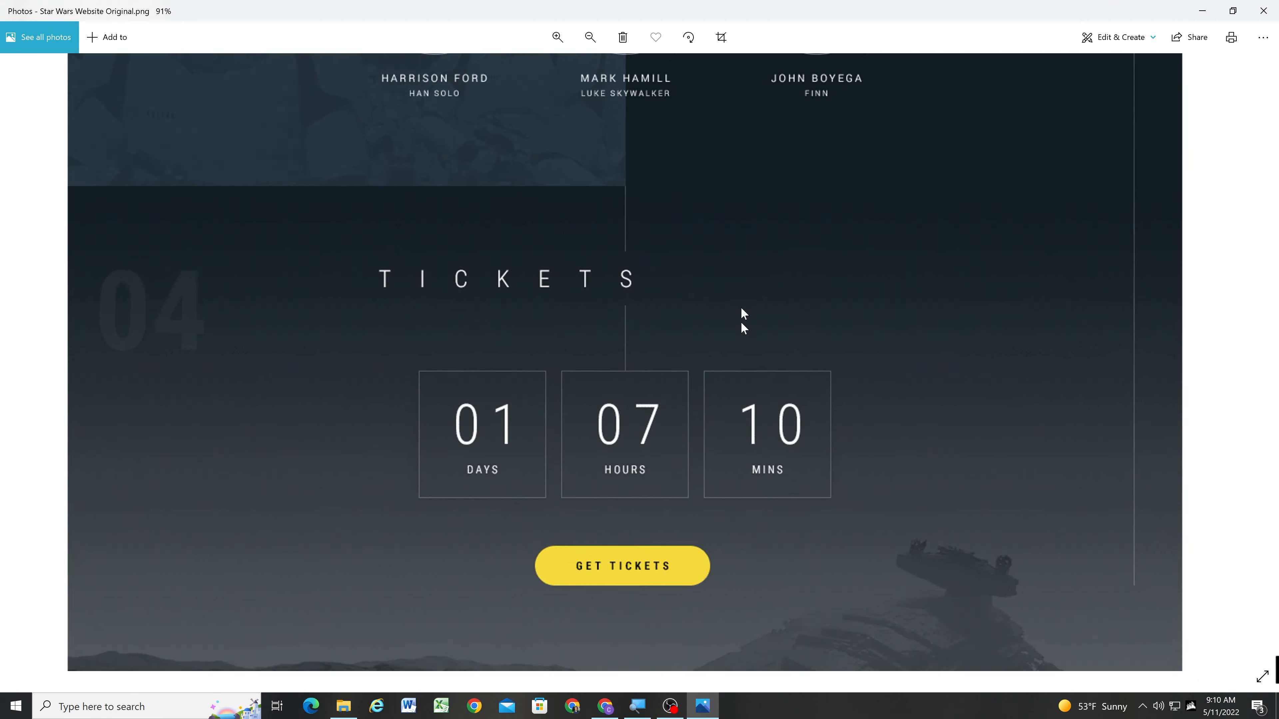
drag(741, 307, 735, 604)
drag(721, 187, 735, 620)
drag(782, 206, 777, 294)
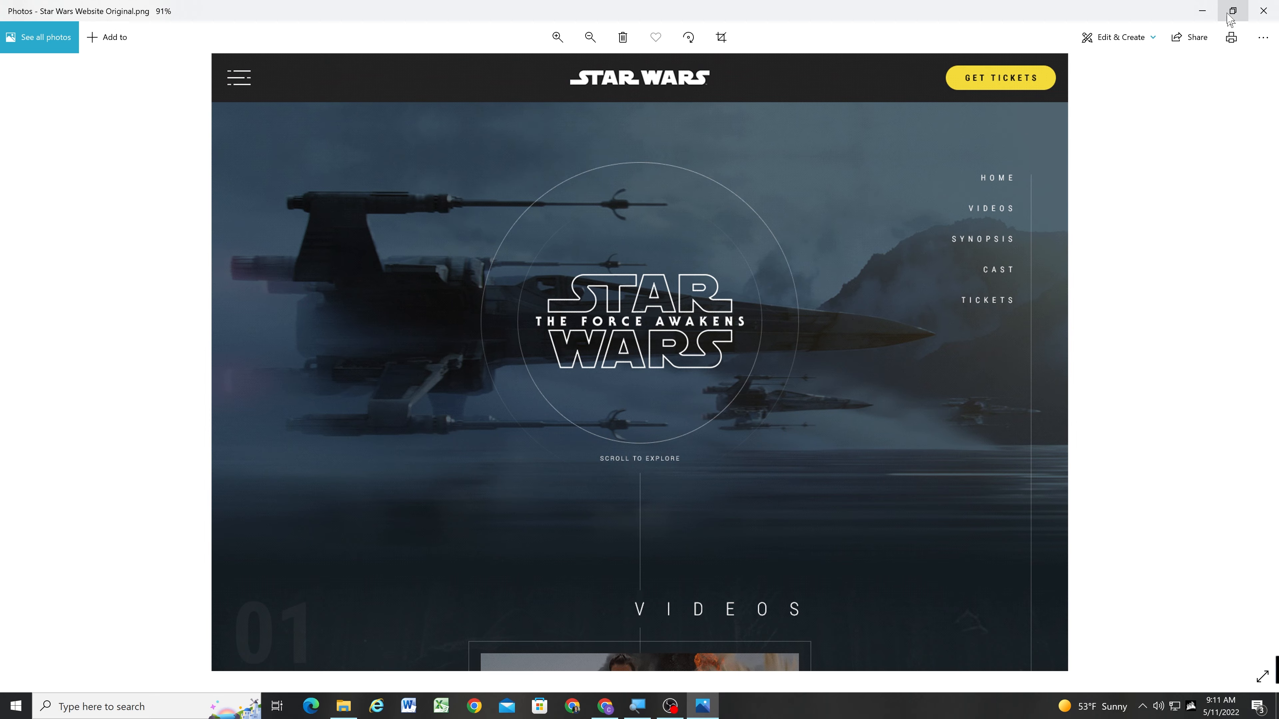
Return to Squarespace and set the header logo's height to 30 px.
click(1204, 11)
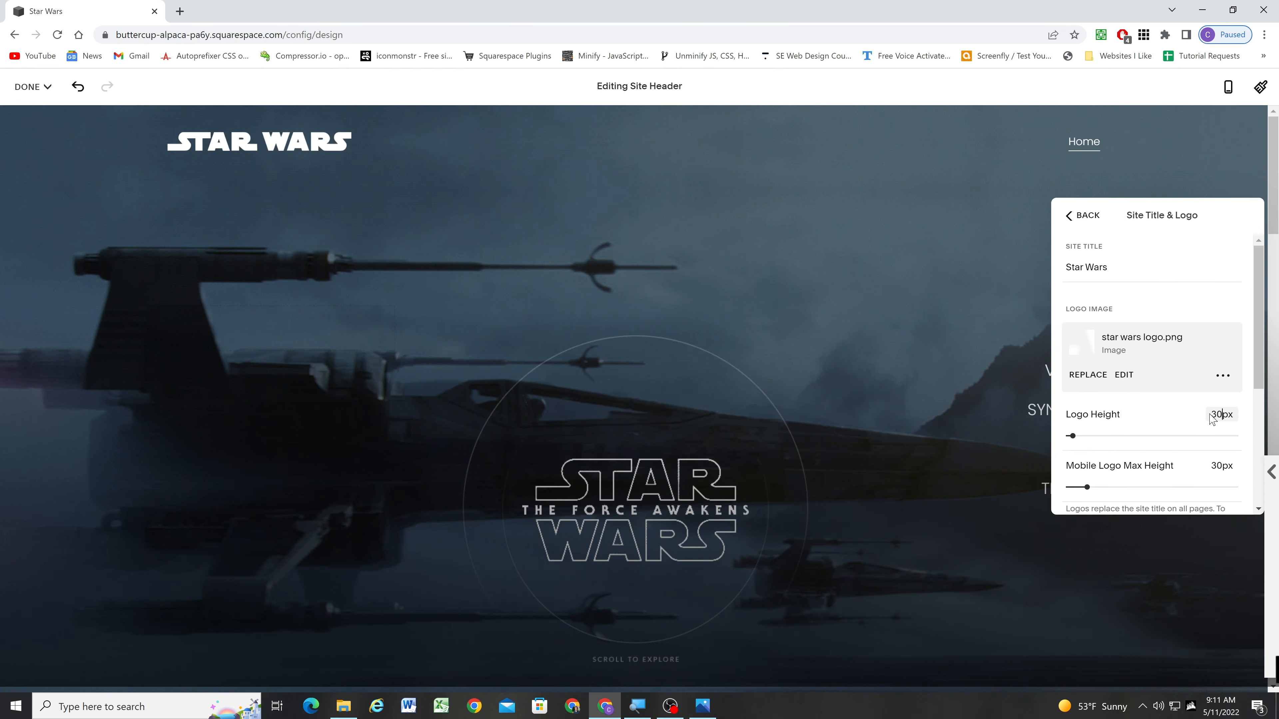
key(Return)
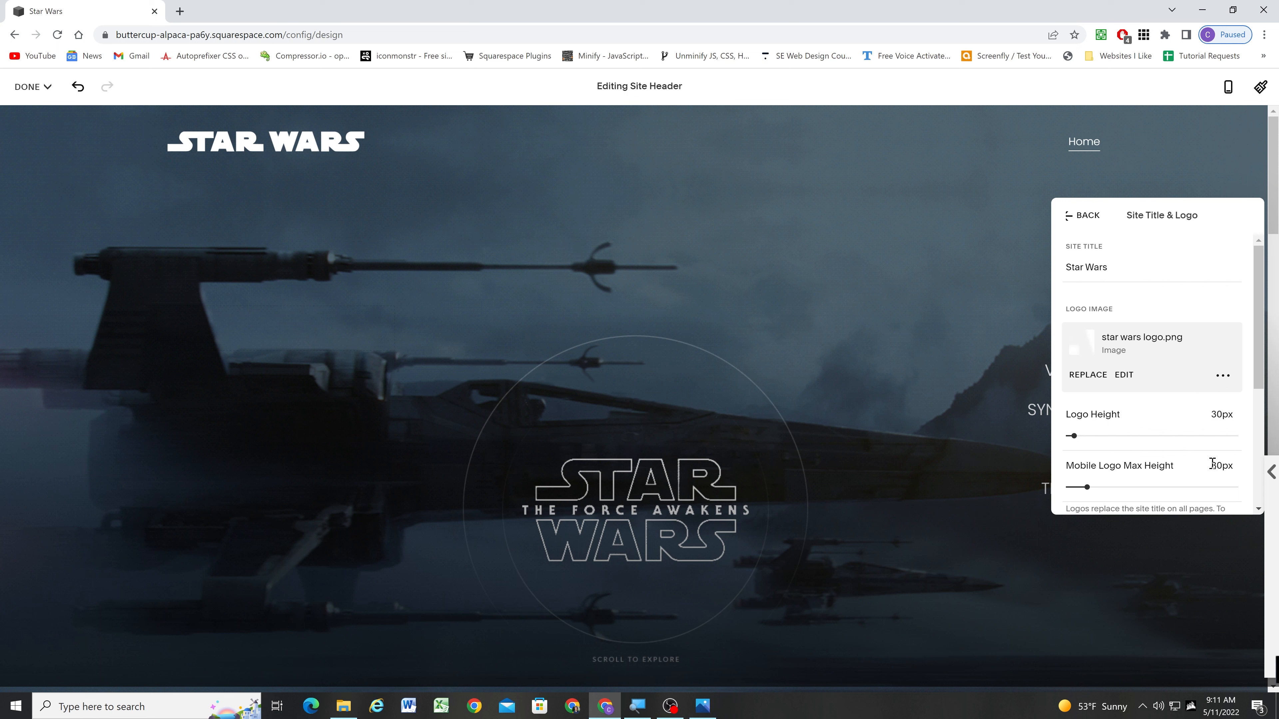
click(1218, 464)
click(1078, 217)
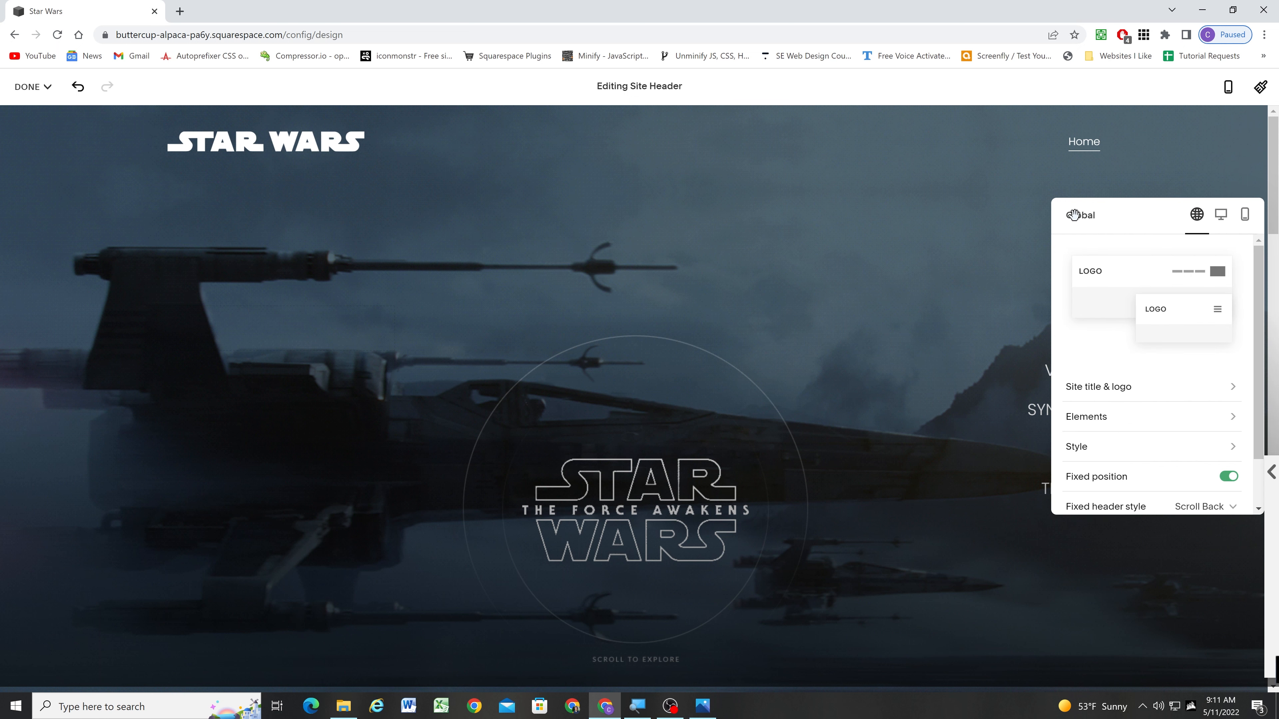
Enable the header's button element and label it GET TICKETS.
click(1131, 415)
click(1241, 250)
drag(1148, 279, 1068, 282)
text(Get Tickets)
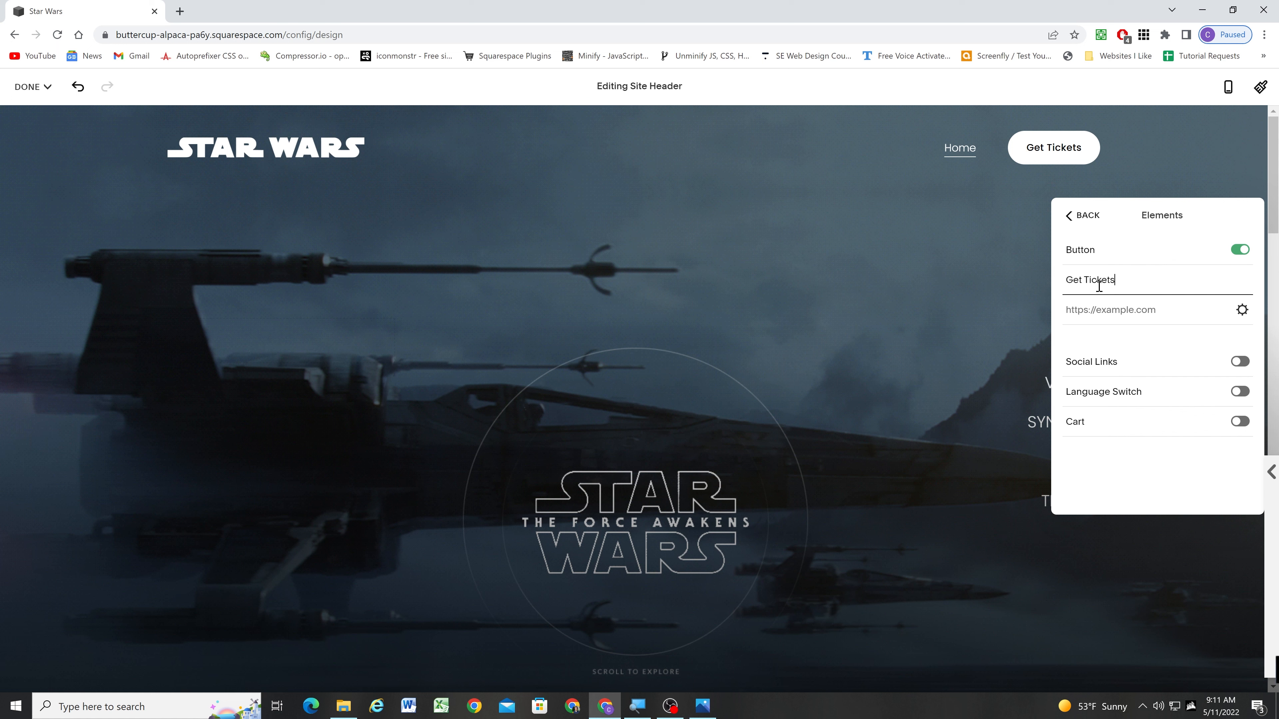
drag(1126, 278, 1063, 281)
text(GET TICKETS)
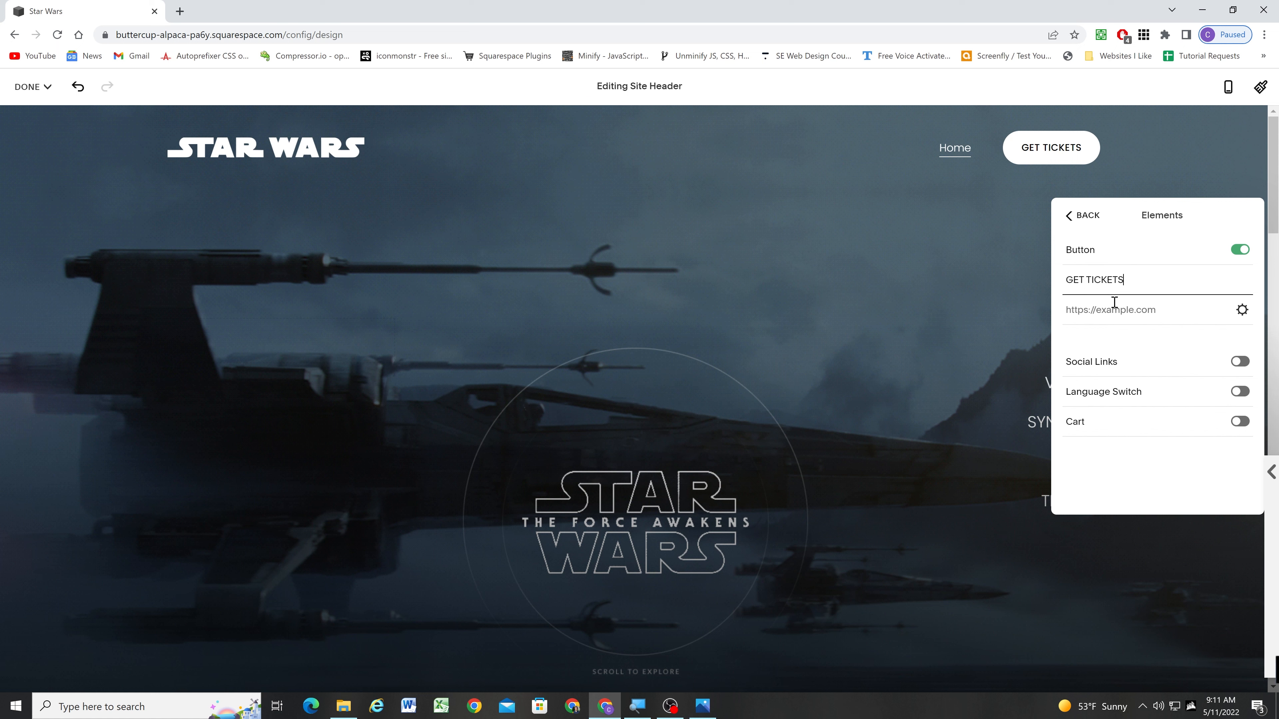
click(1076, 217)
Choose the desktop header layout with the navigation on the left, the logo centred and the button on the right.
click(1223, 216)
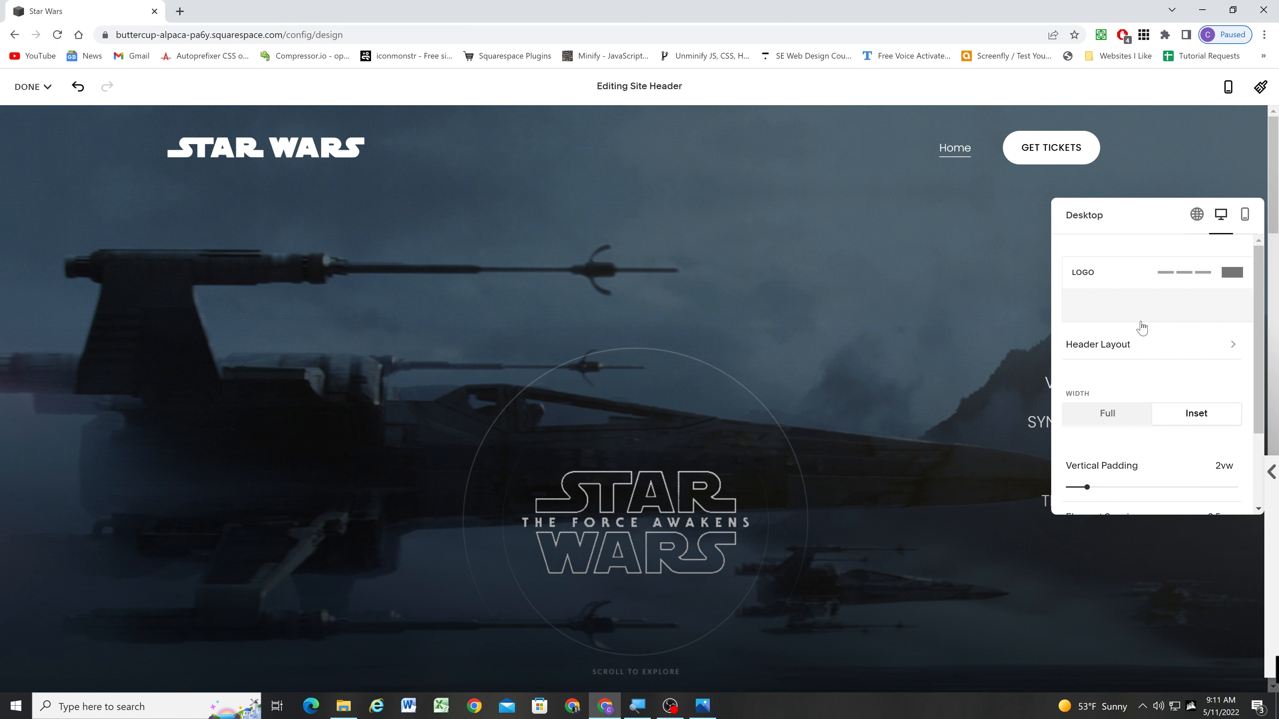
click(1141, 345)
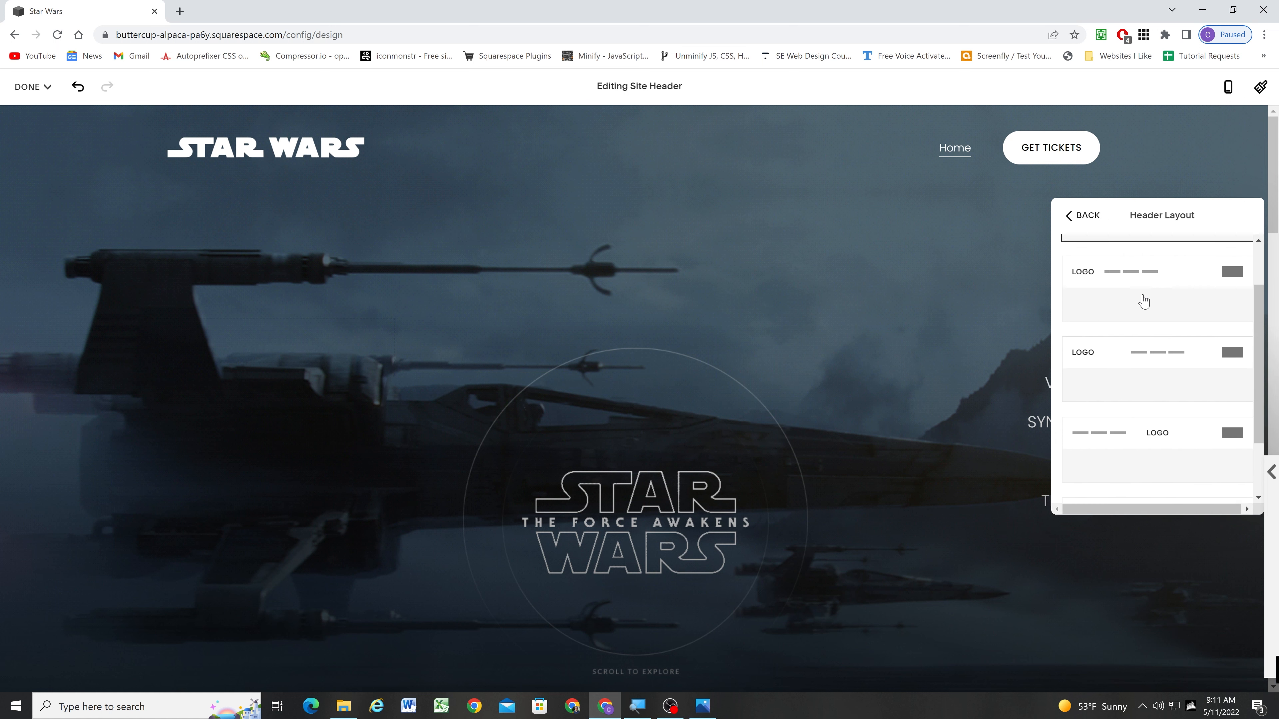
click(1144, 360)
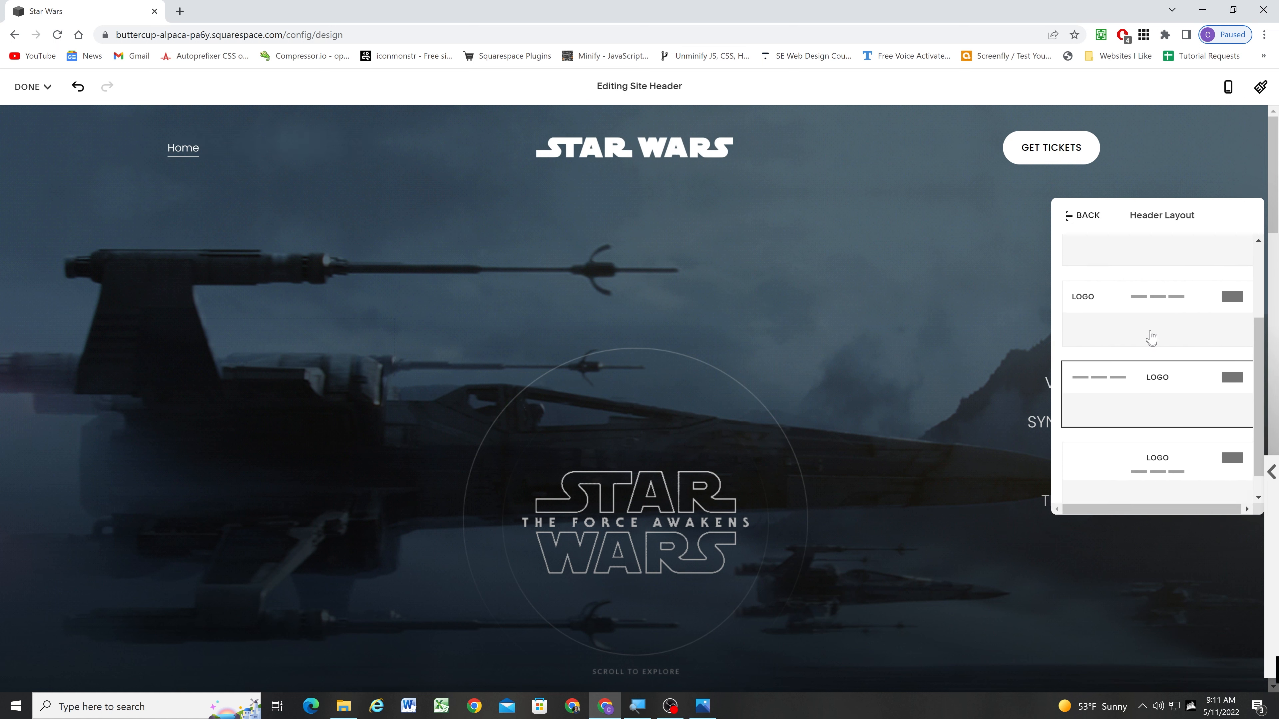
click(1083, 215)
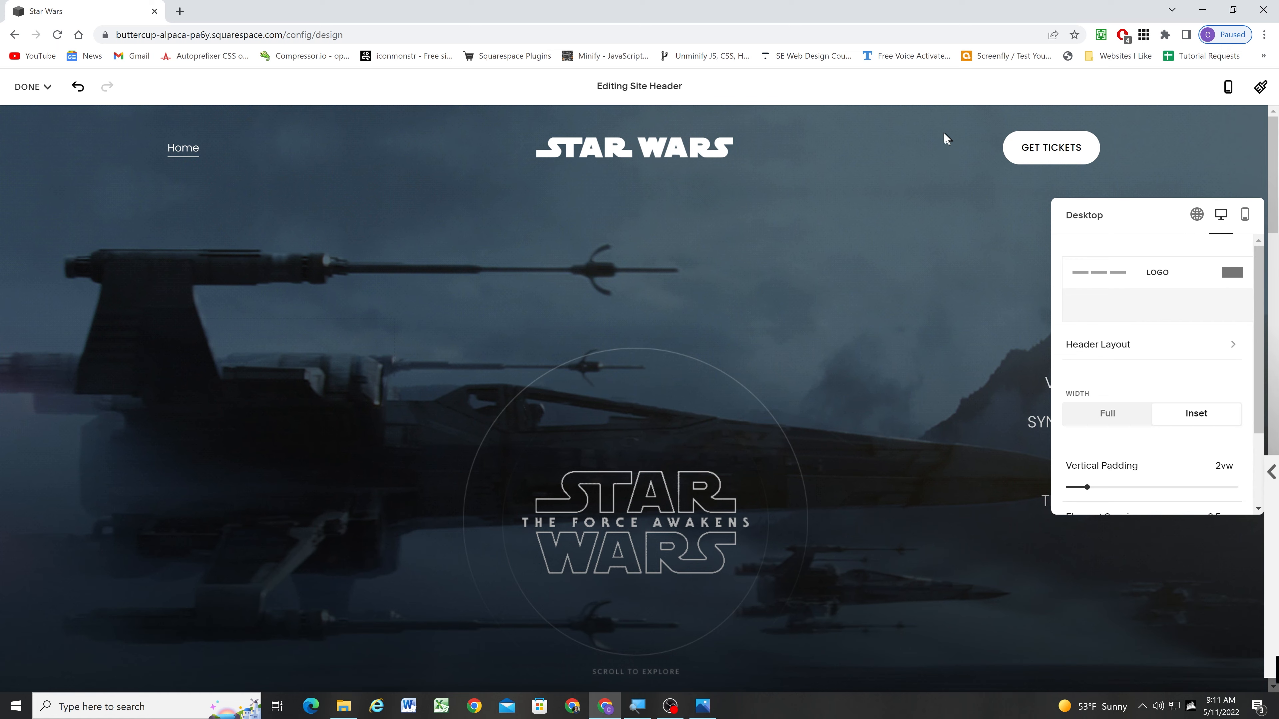
scroll(1153, 351, down, 1)
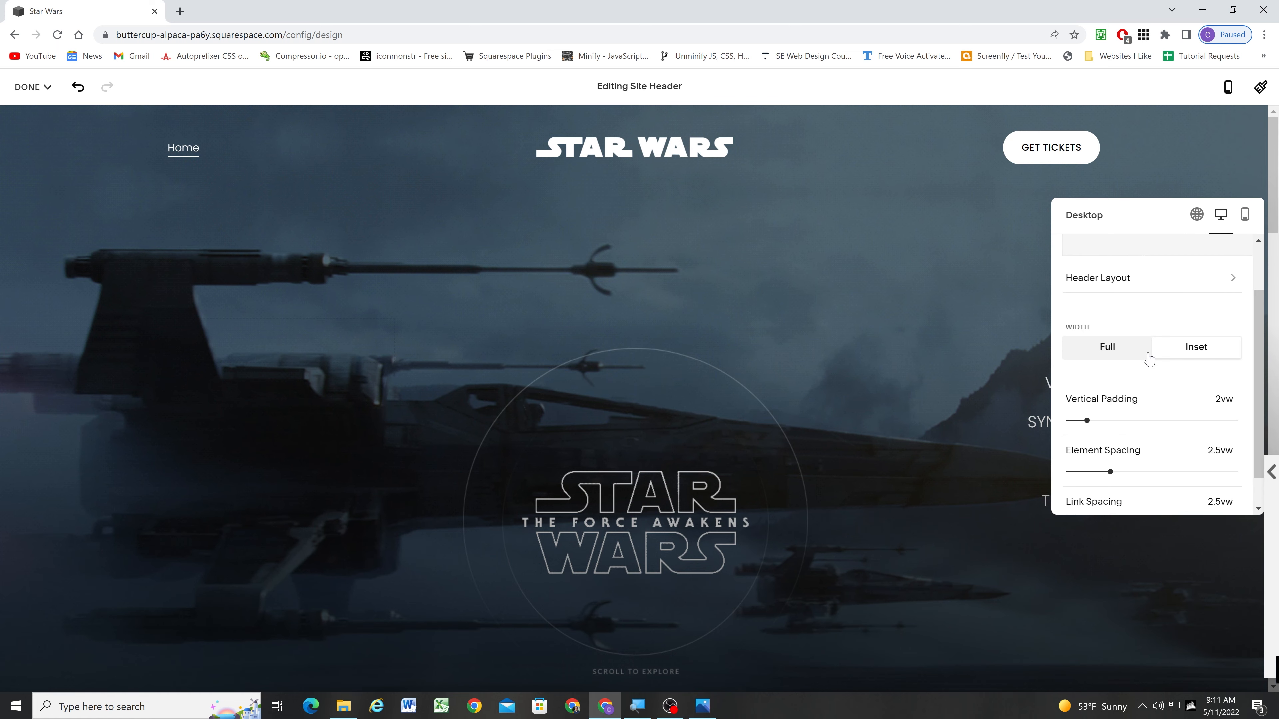
scroll(1149, 359, up, 1)
Switch to Photos and examine the mockup's header width along with its hero, Videos and Synopsis sections.
click(703, 707)
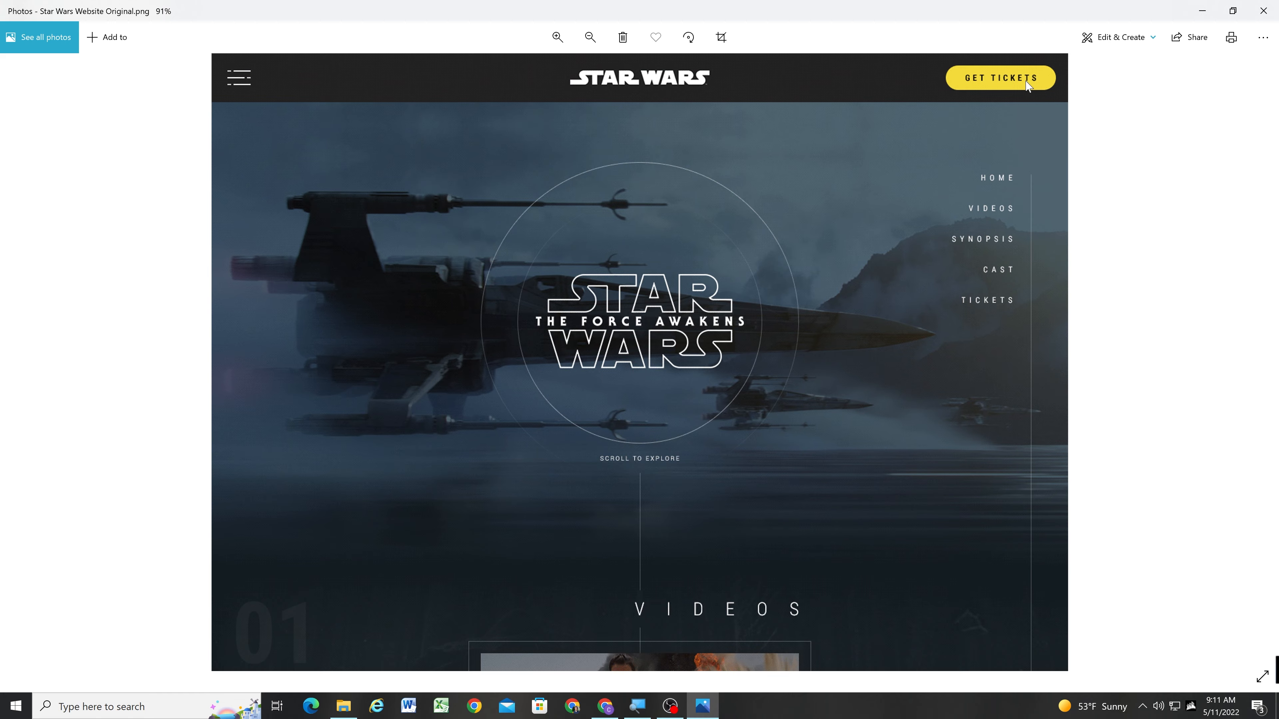
scroll(231, 311, down, 3)
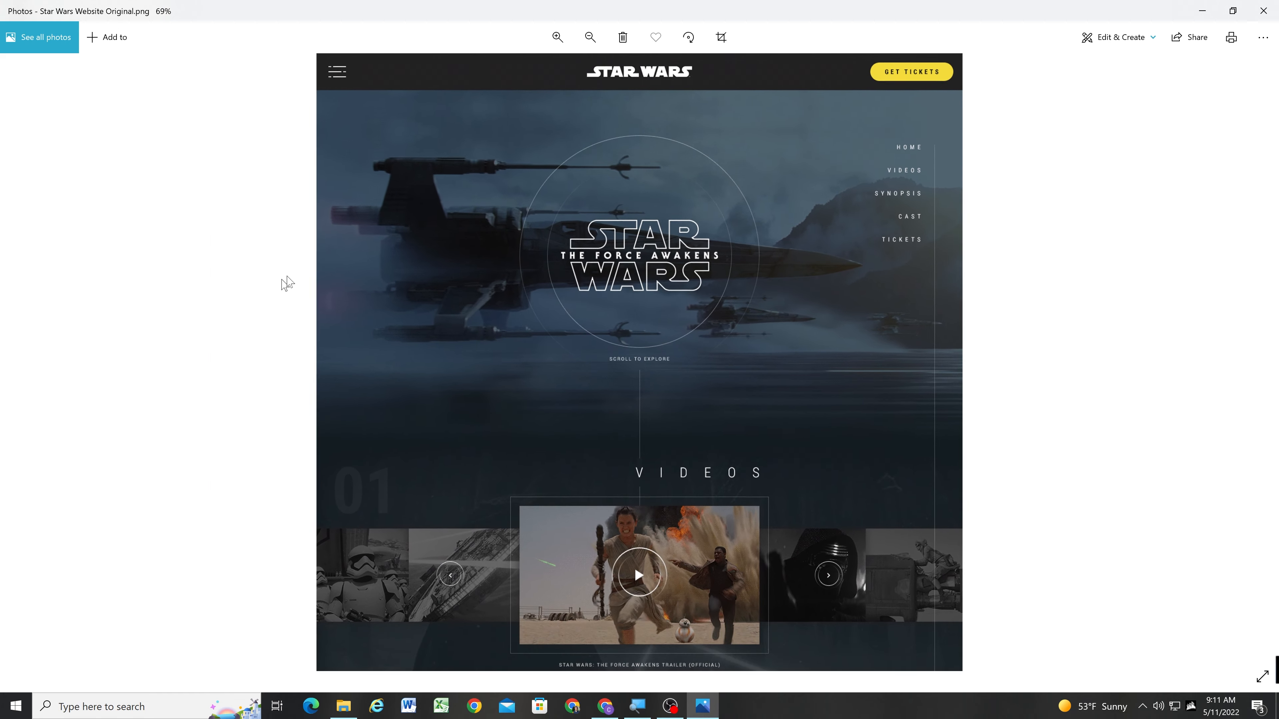
scroll(287, 283, up, 1)
scroll(321, 541, down, 4)
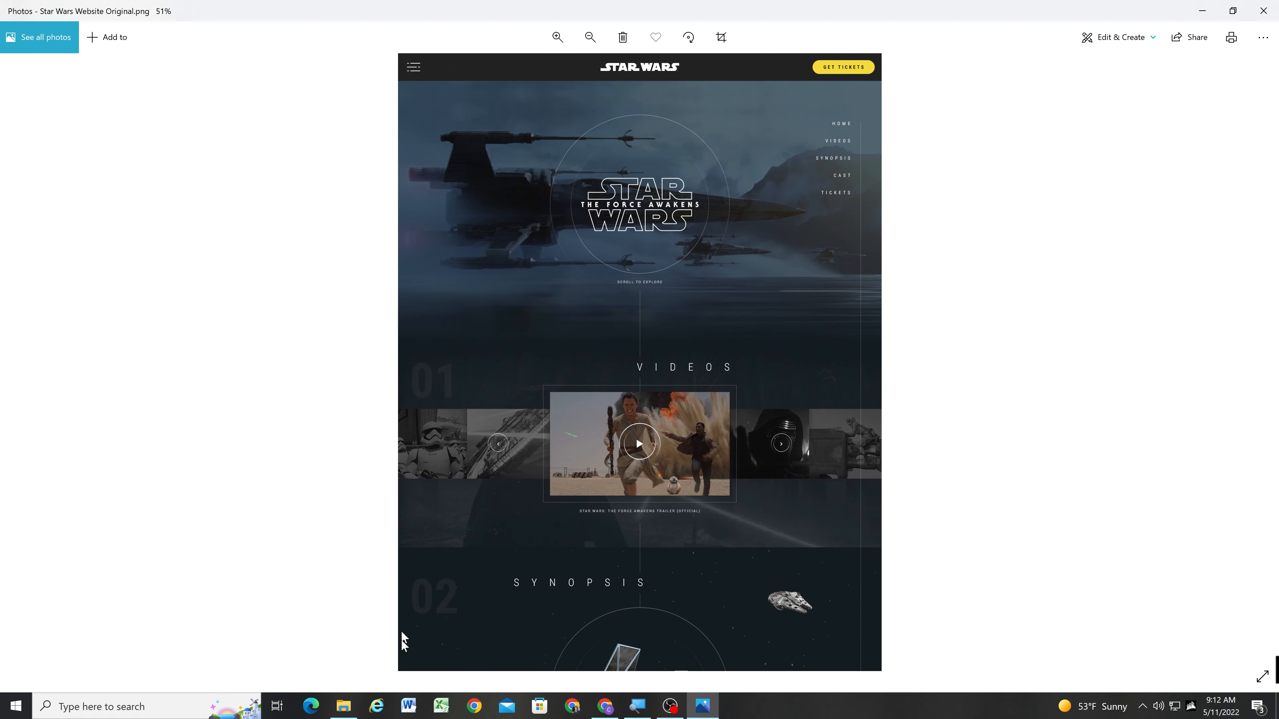
scroll(493, 524, up, 2)
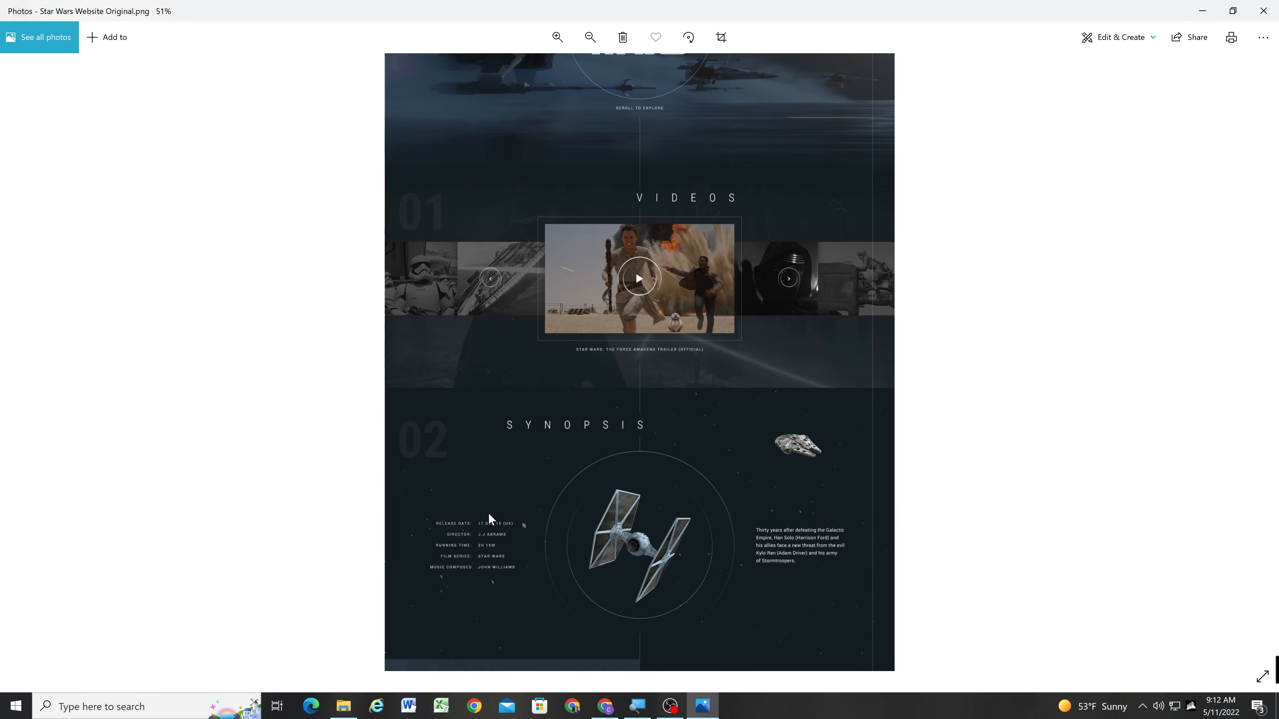
scroll(489, 513, down, 1)
Return to Squarespace, set the desktop header's width to Full, and close the header settings.
click(1203, 11)
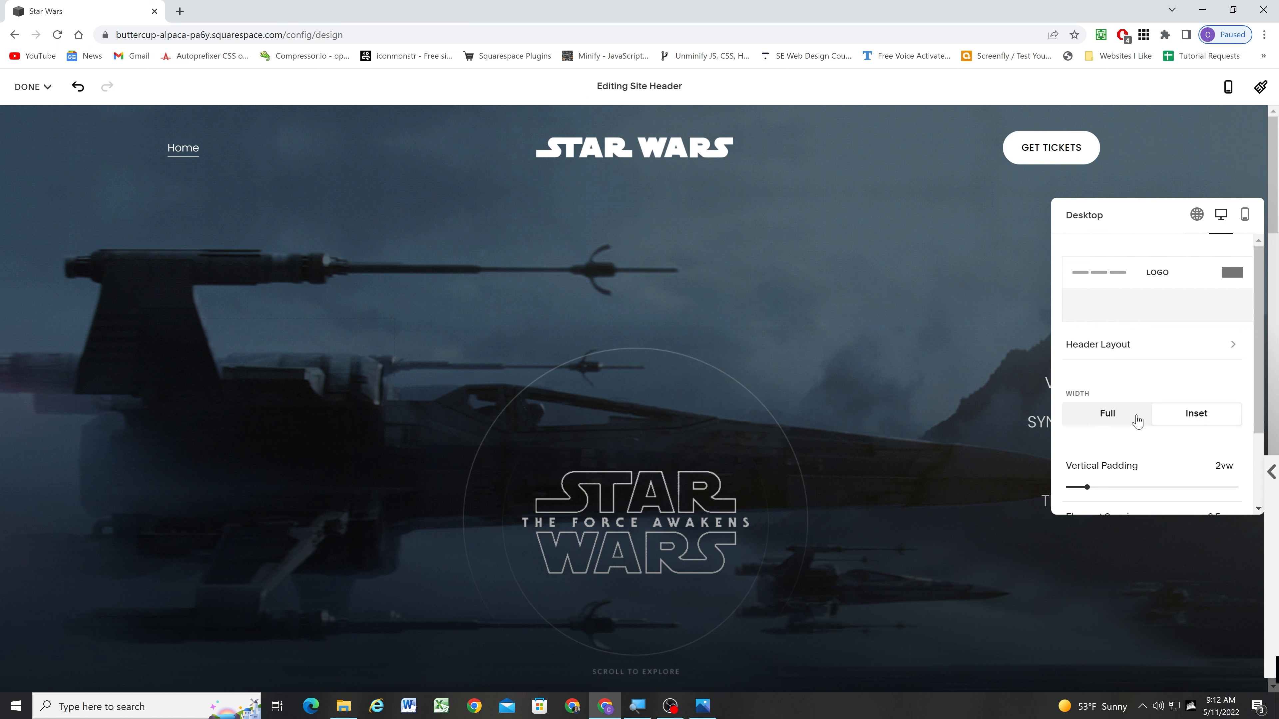
click(1119, 417)
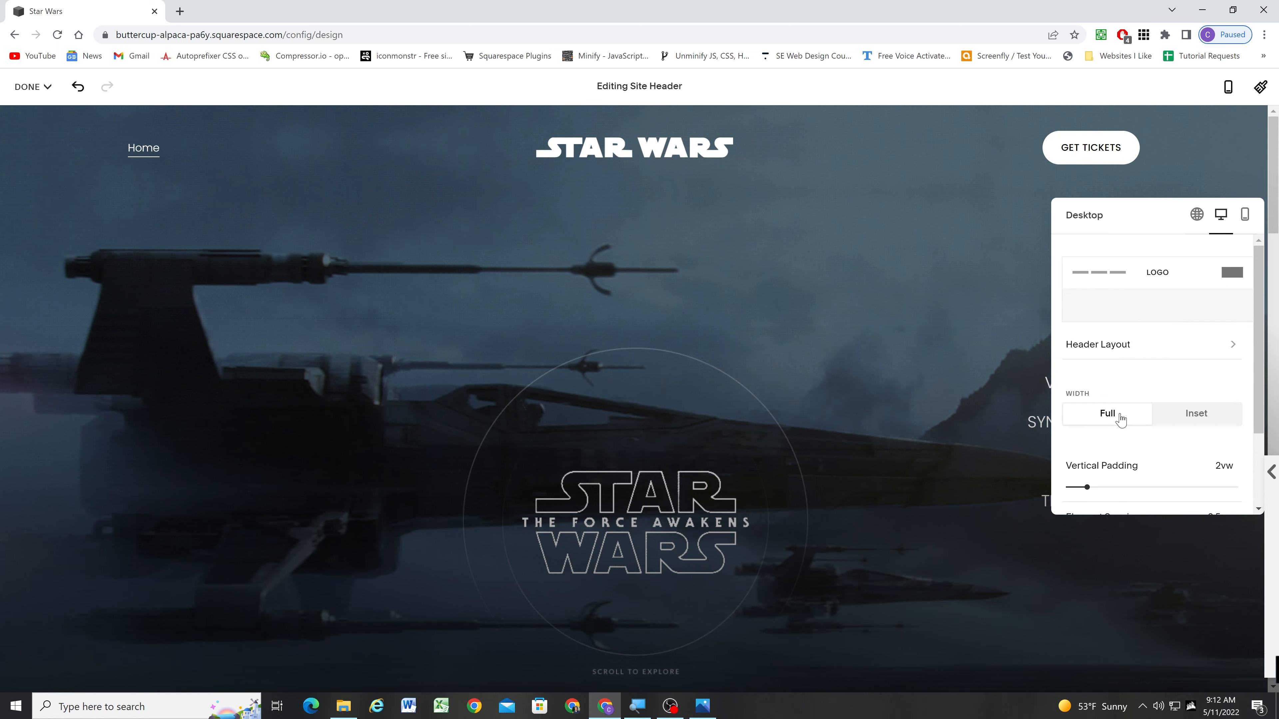
click(882, 286)
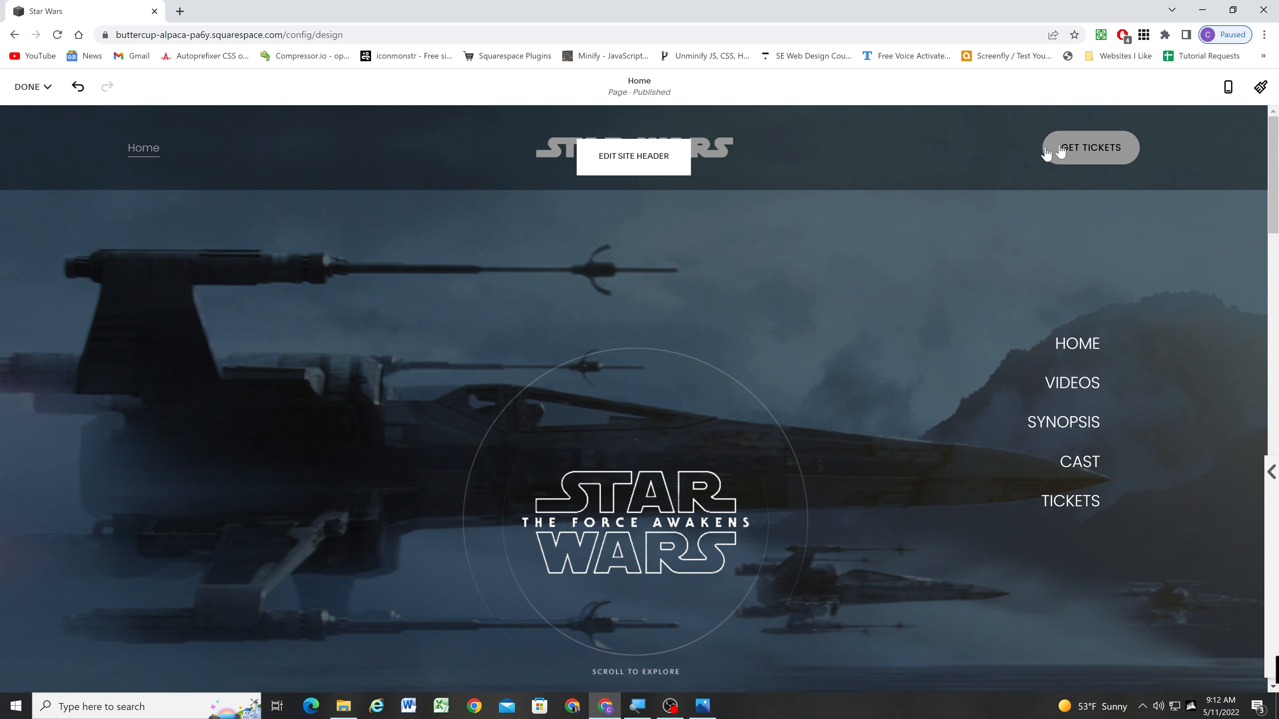
Open the site header for editing and bring up its style choices.
mouse_move(811, 177)
scroll(1090, 337, down, 3)
scroll(1088, 333, up, 3)
click(603, 160)
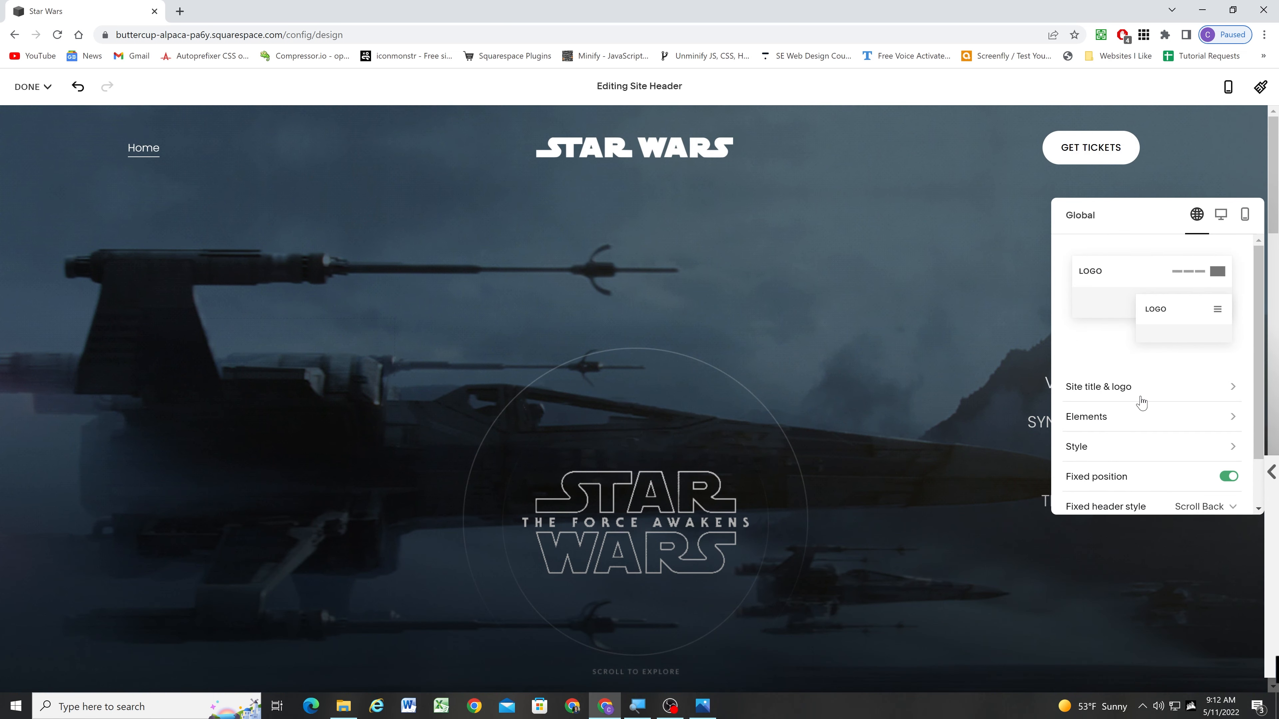
click(1129, 446)
click(1142, 273)
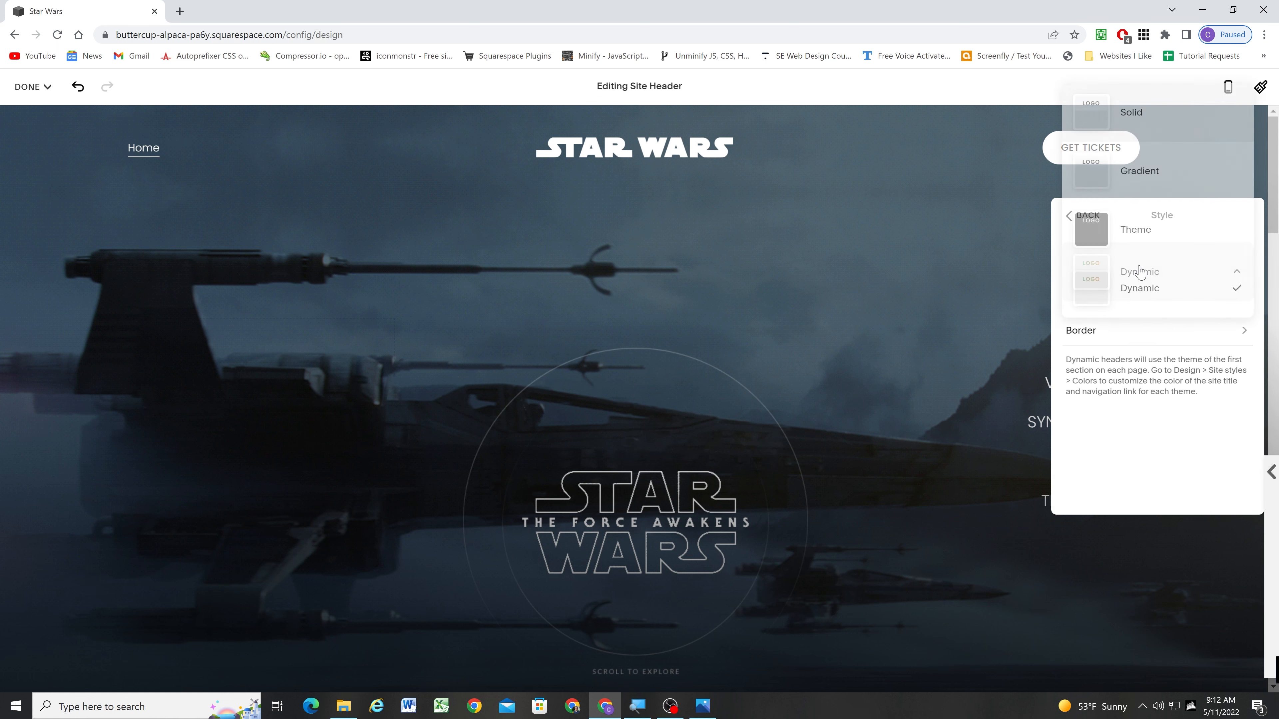
Try the Theme header style with the Darkest 1 colour theme.
click(1144, 222)
scroll(1167, 386, down, 5)
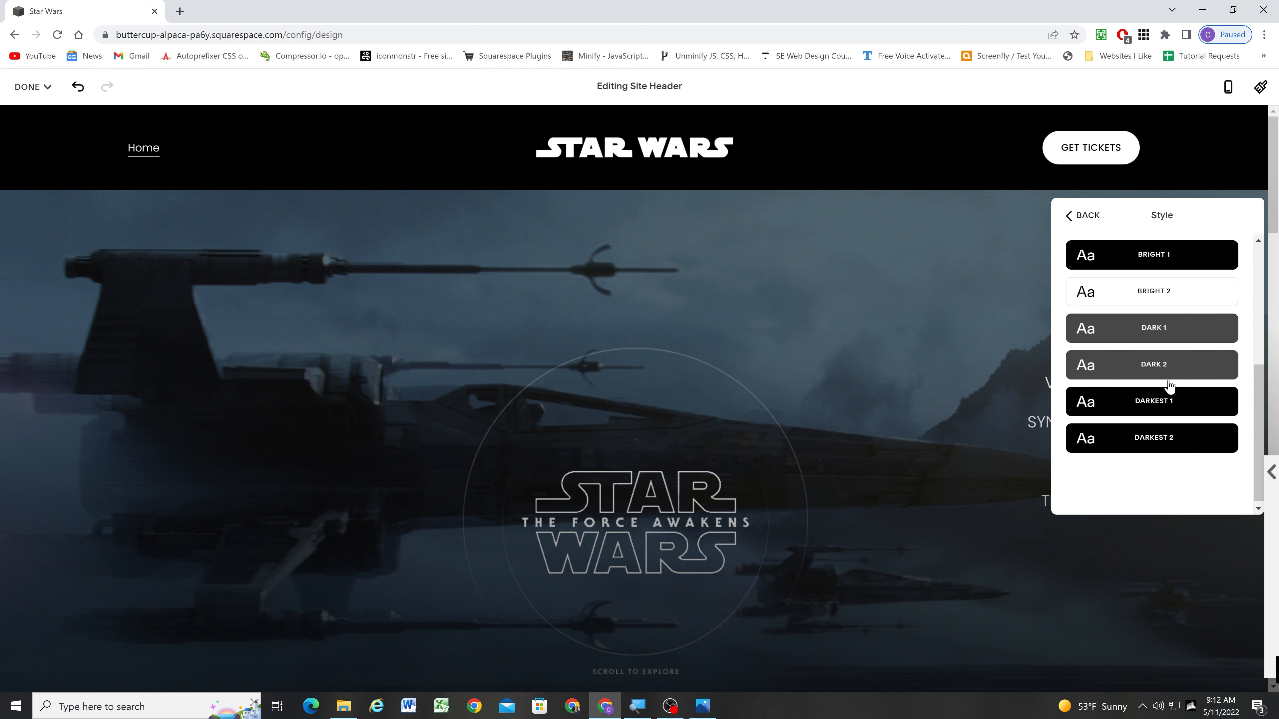
click(1171, 401)
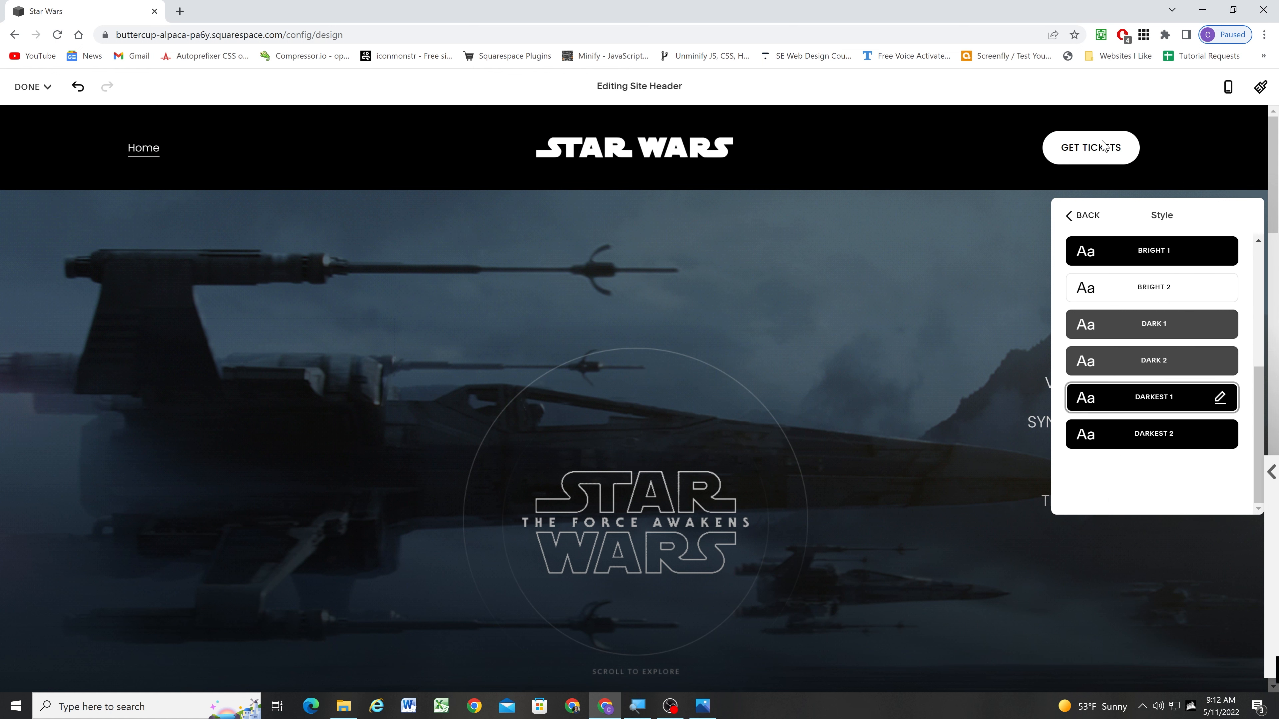
scroll(1165, 413, up, 5)
scroll(1168, 403, down, 5)
scroll(1168, 400, up, 5)
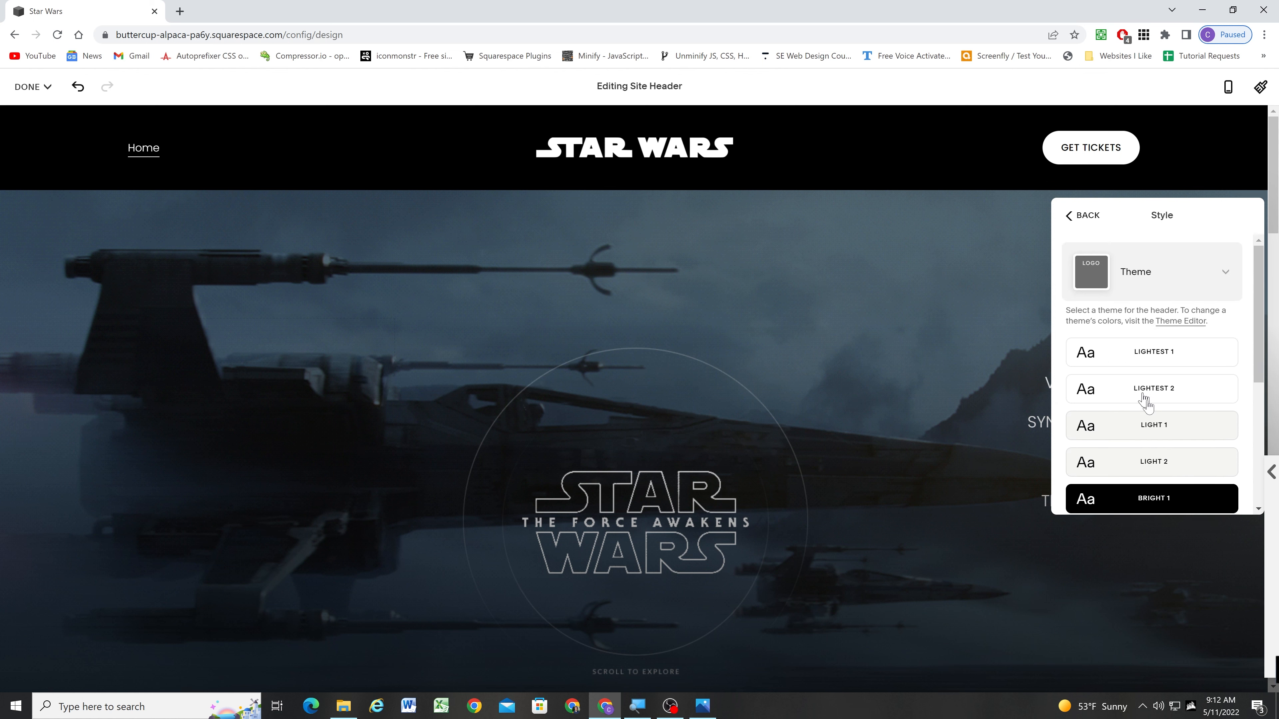
scroll(1146, 398, down, 5)
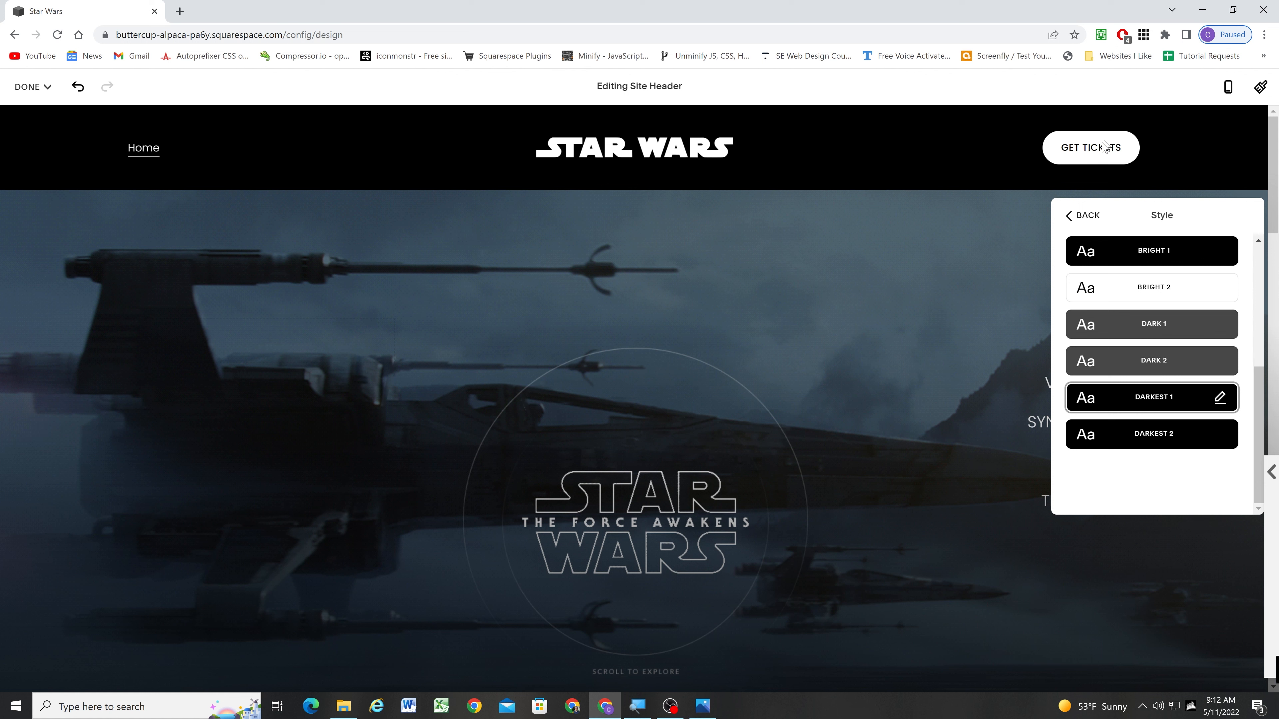
scroll(1148, 362, up, 5)
Set the header style to Solid with the custom background colour #232020.
click(1152, 275)
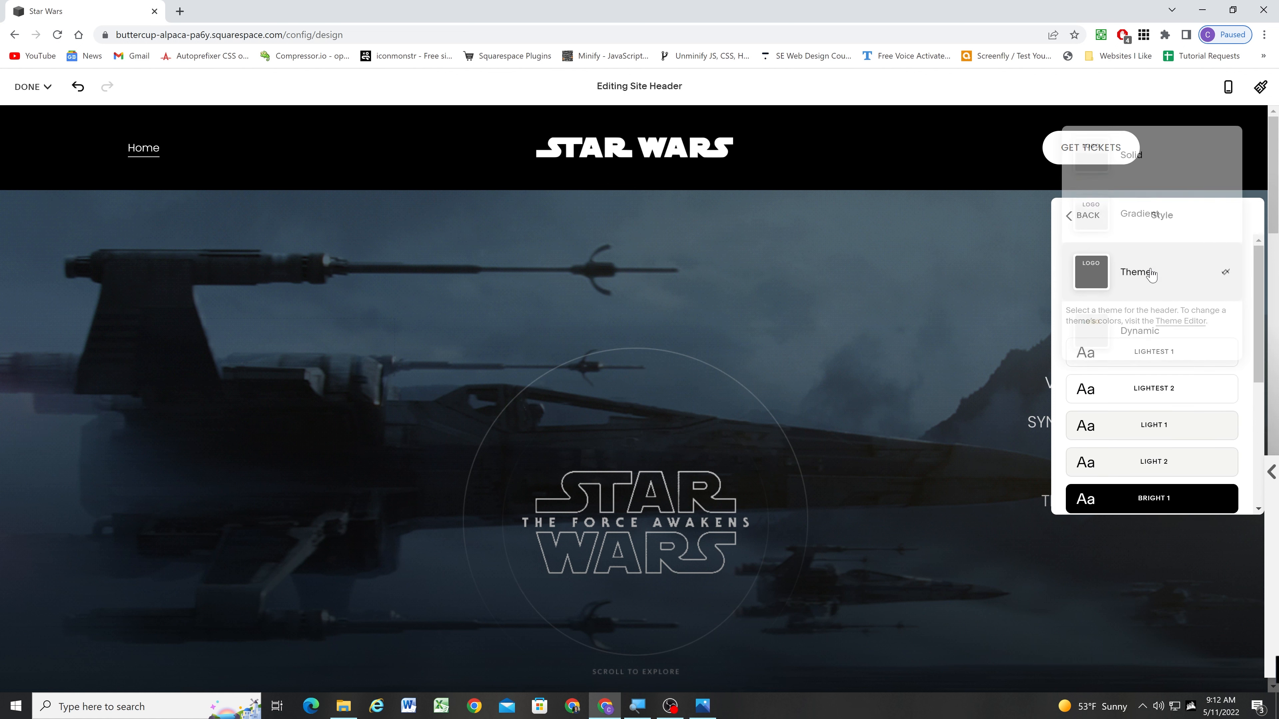
click(1142, 174)
scroll(1148, 347, down, 1)
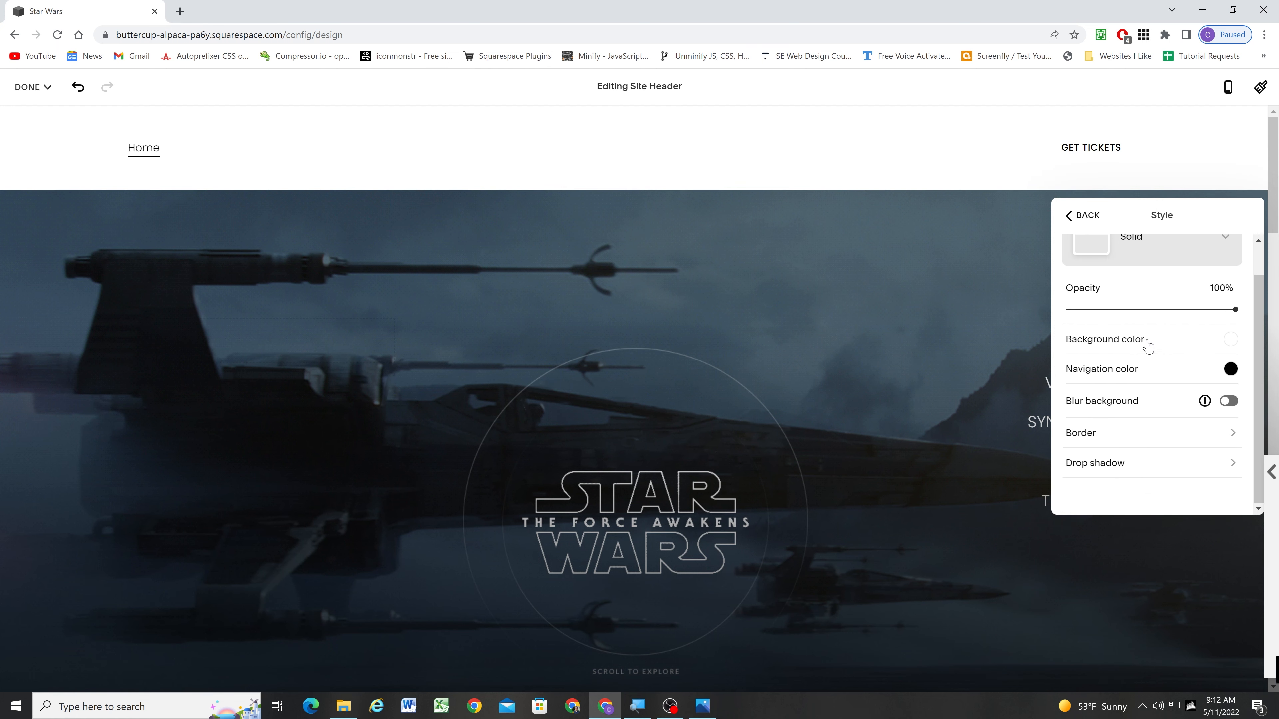
click(1238, 342)
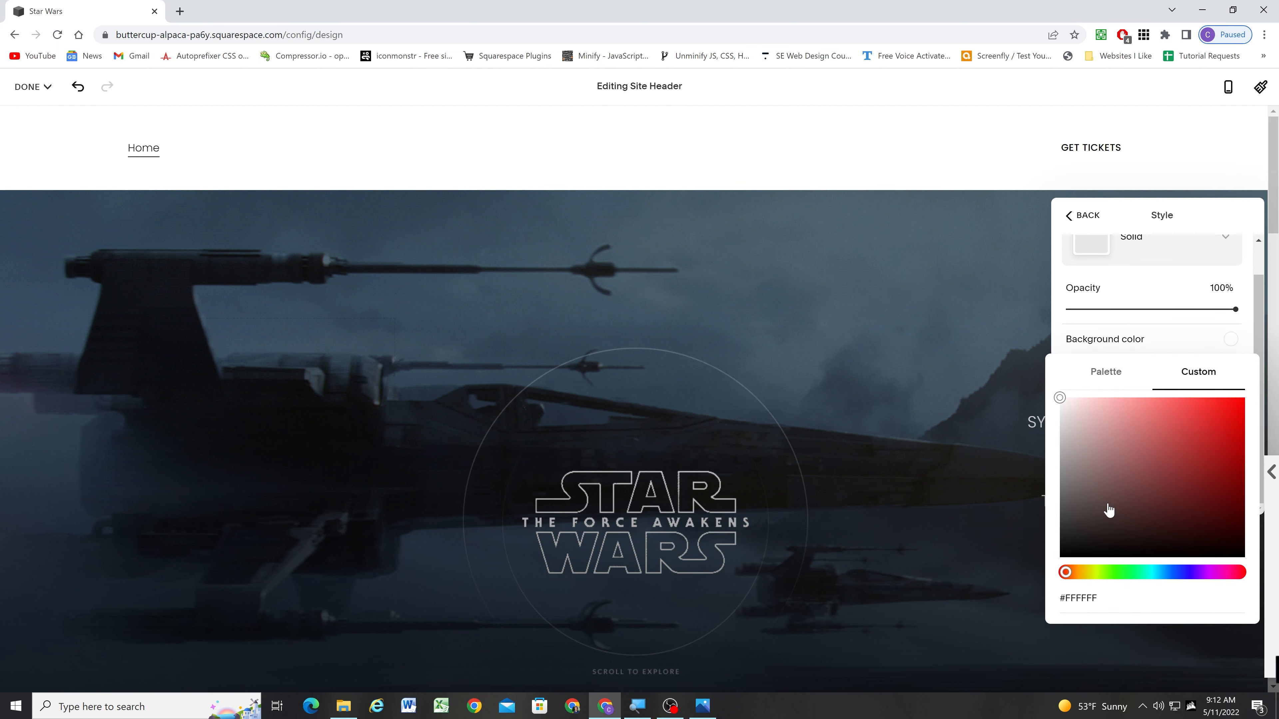
click(1079, 537)
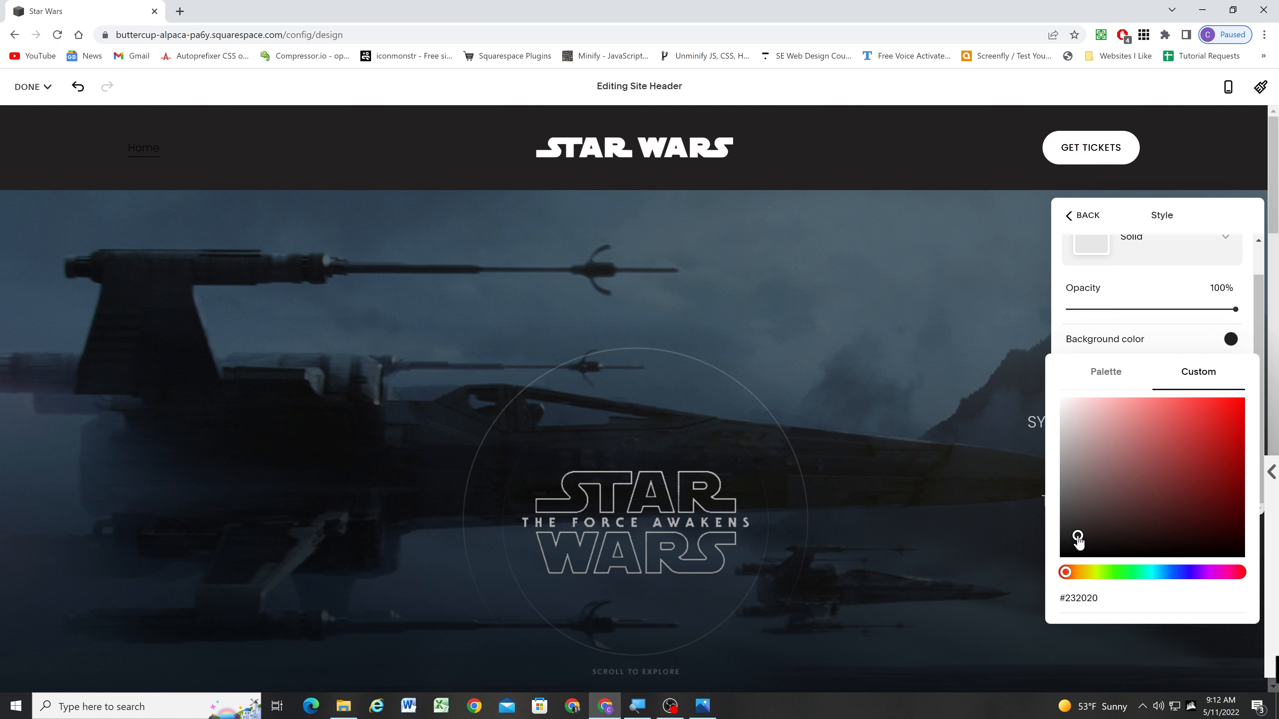
click(1169, 277)
Set the header's navigation colour to white, #FFFFFF.
click(1231, 369)
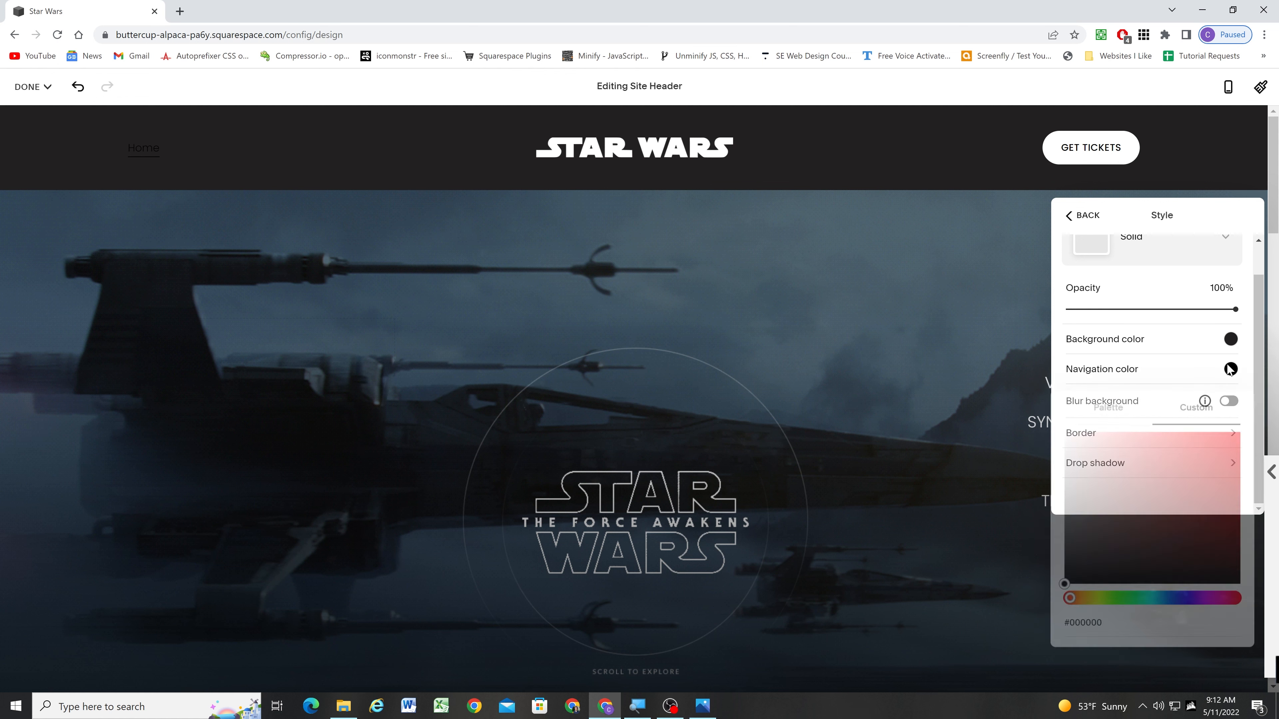
drag(1012, 380, 942, 315)
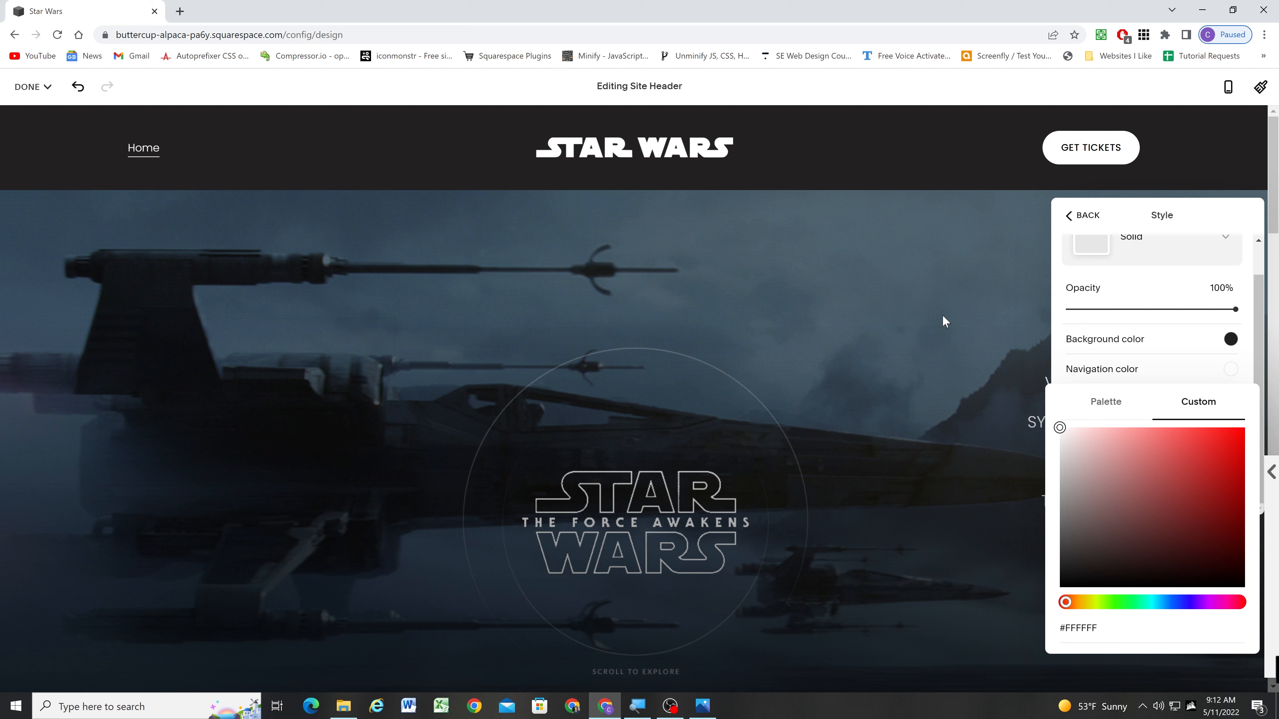
click(1252, 321)
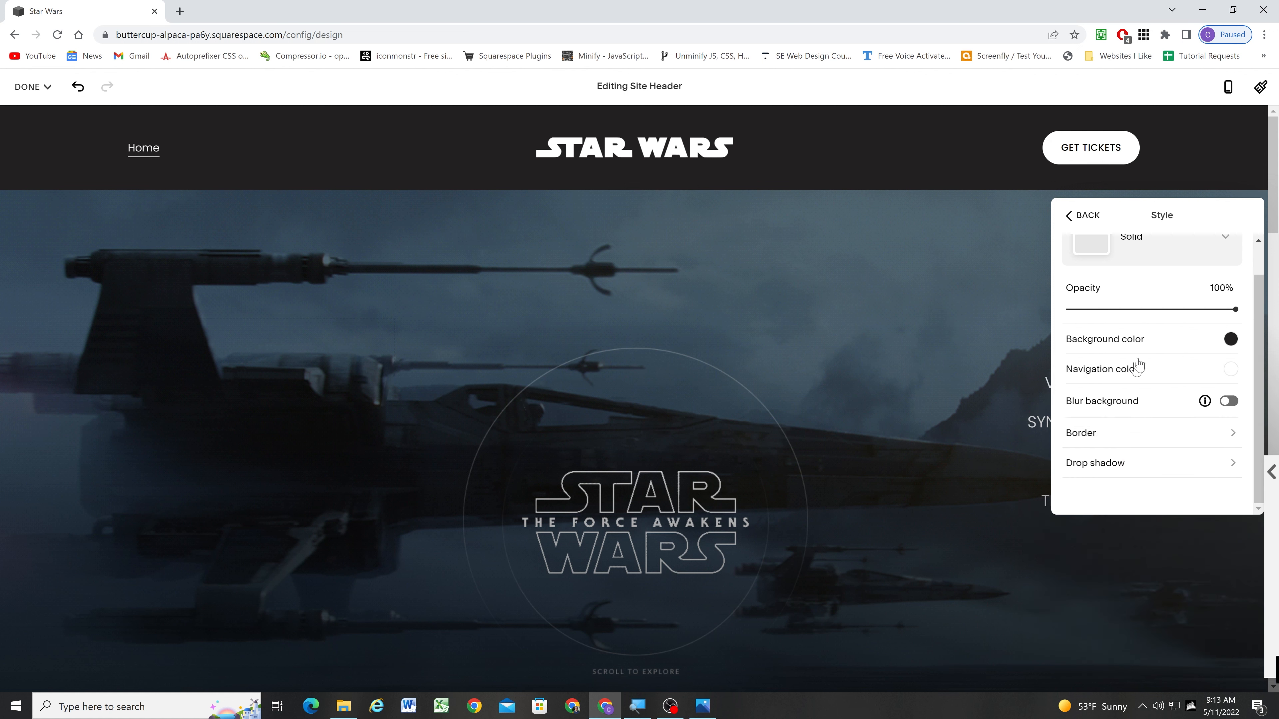
scroll(1138, 383, up, 1)
scroll(1133, 373, down, 1)
scroll(1129, 389, up, 1)
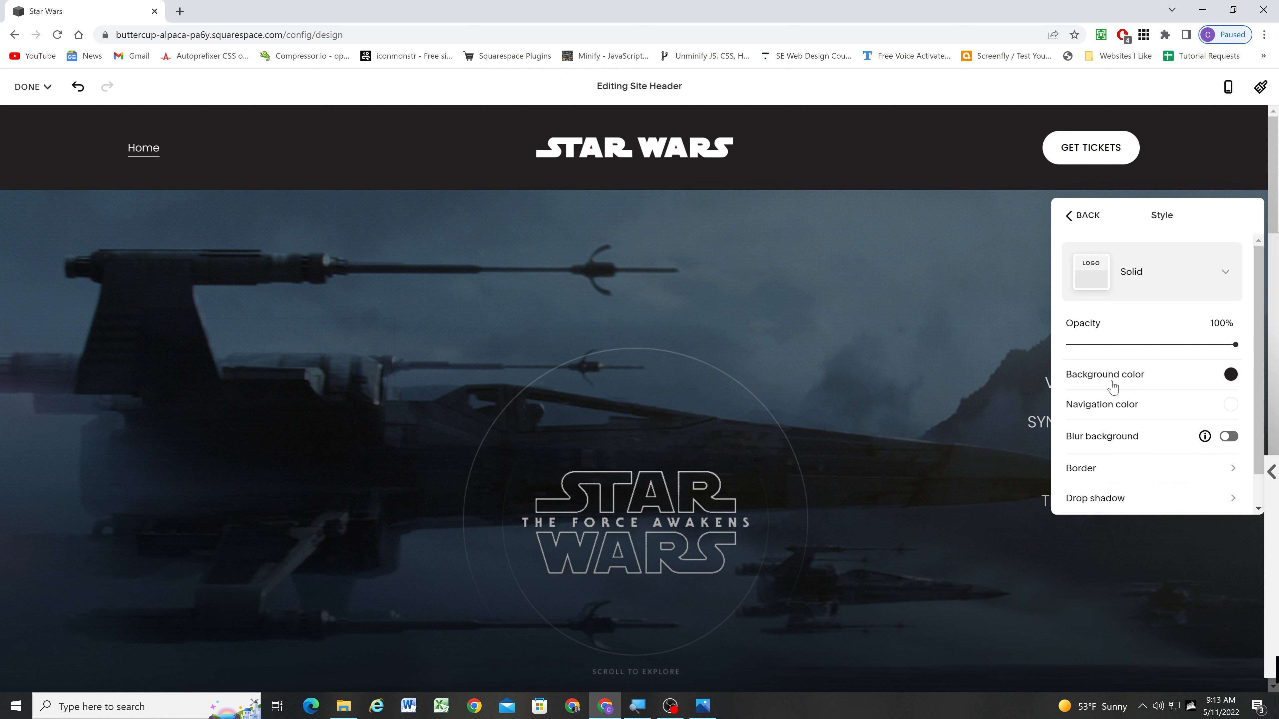
scroll(1111, 376, down, 1)
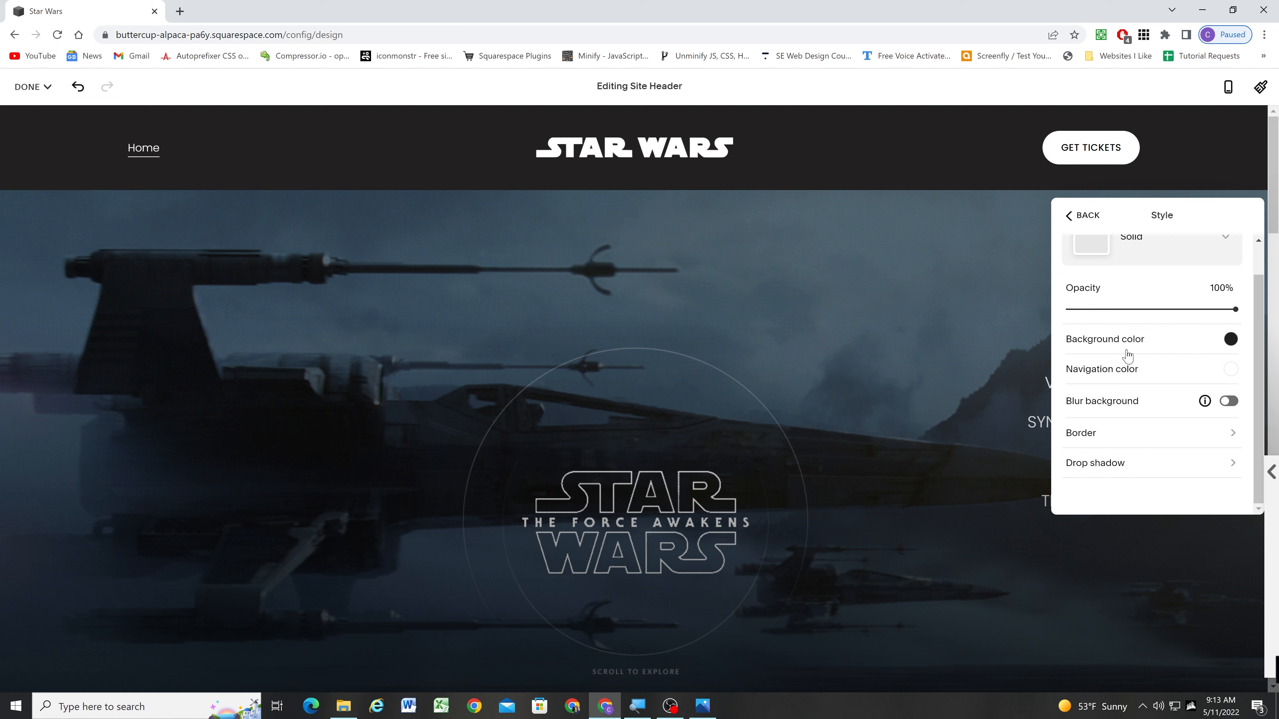
scroll(1128, 356, up, 1)
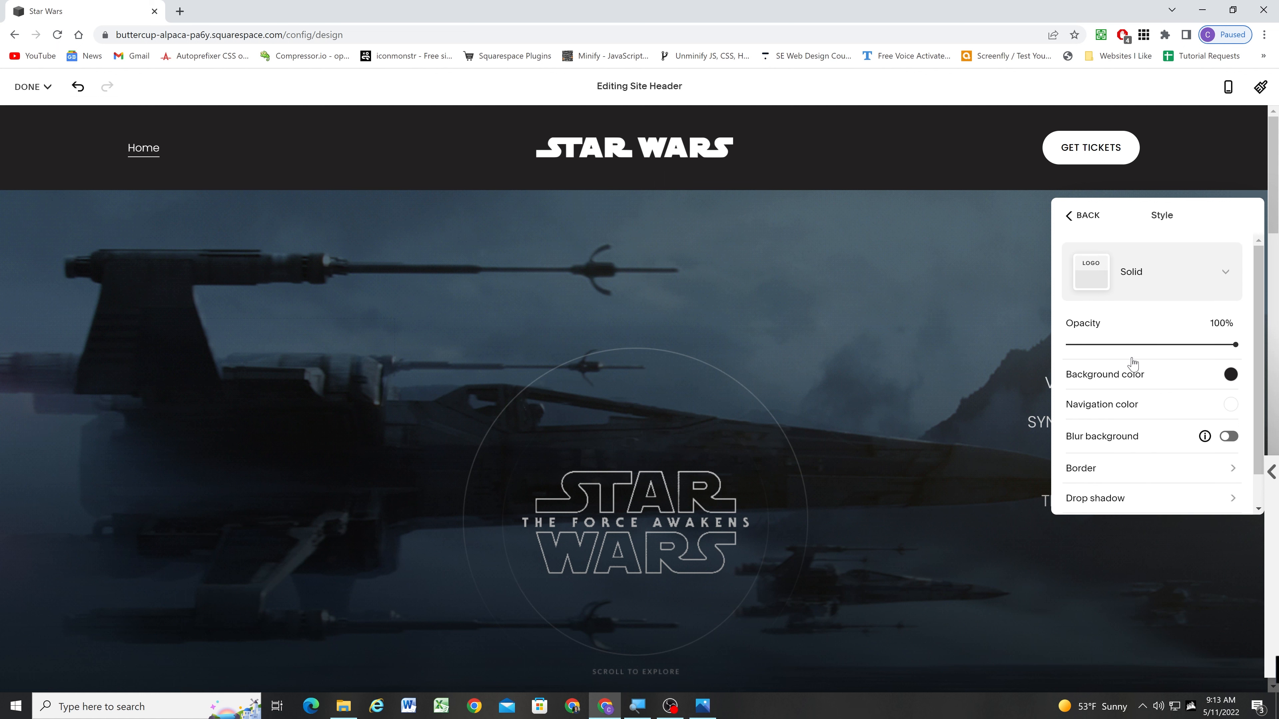
Set the desktop header's vertical padding to 1vw and close the header settings.
click(1083, 216)
scroll(1158, 343, down, 2)
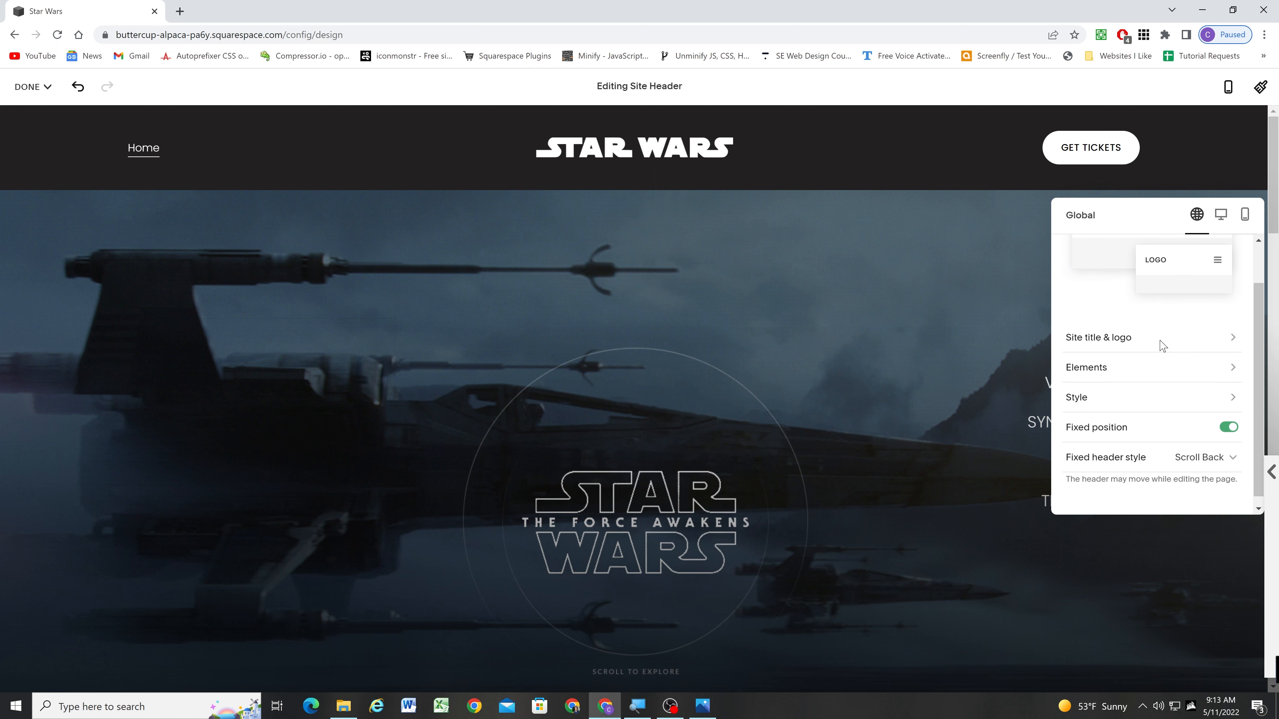
click(1221, 214)
scroll(1128, 351, down, 3)
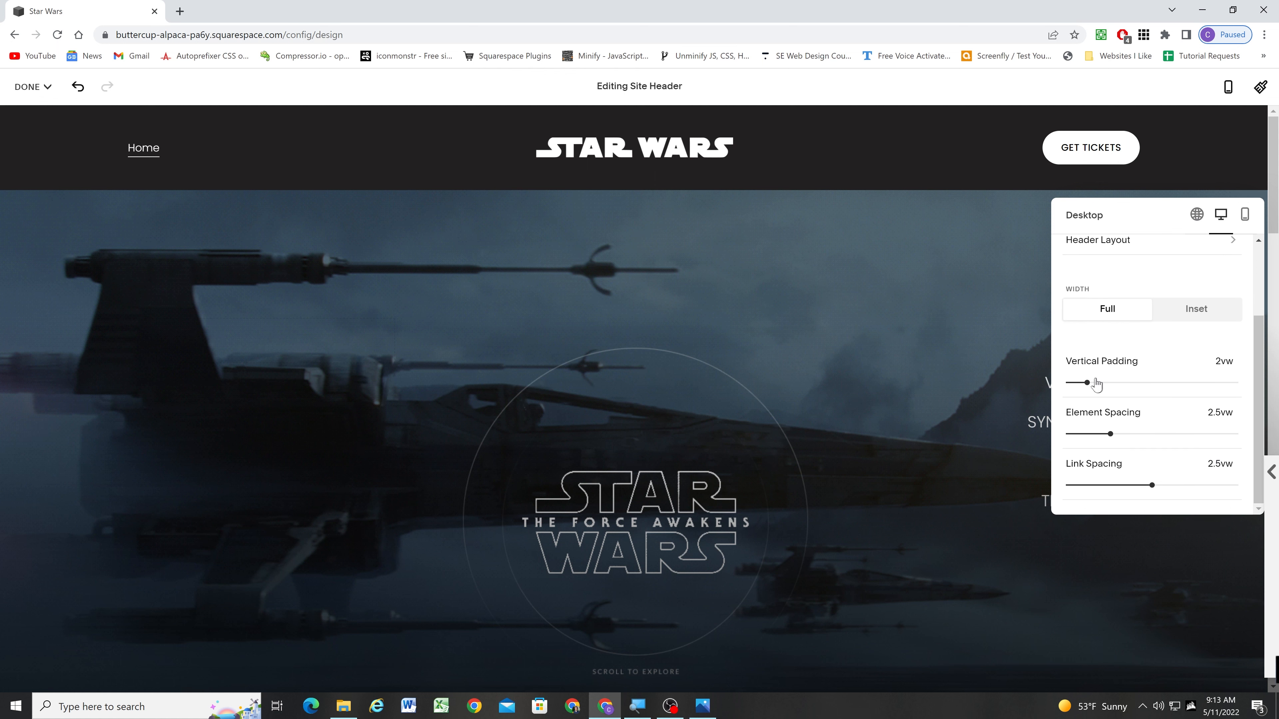
drag(1079, 382, 1071, 382)
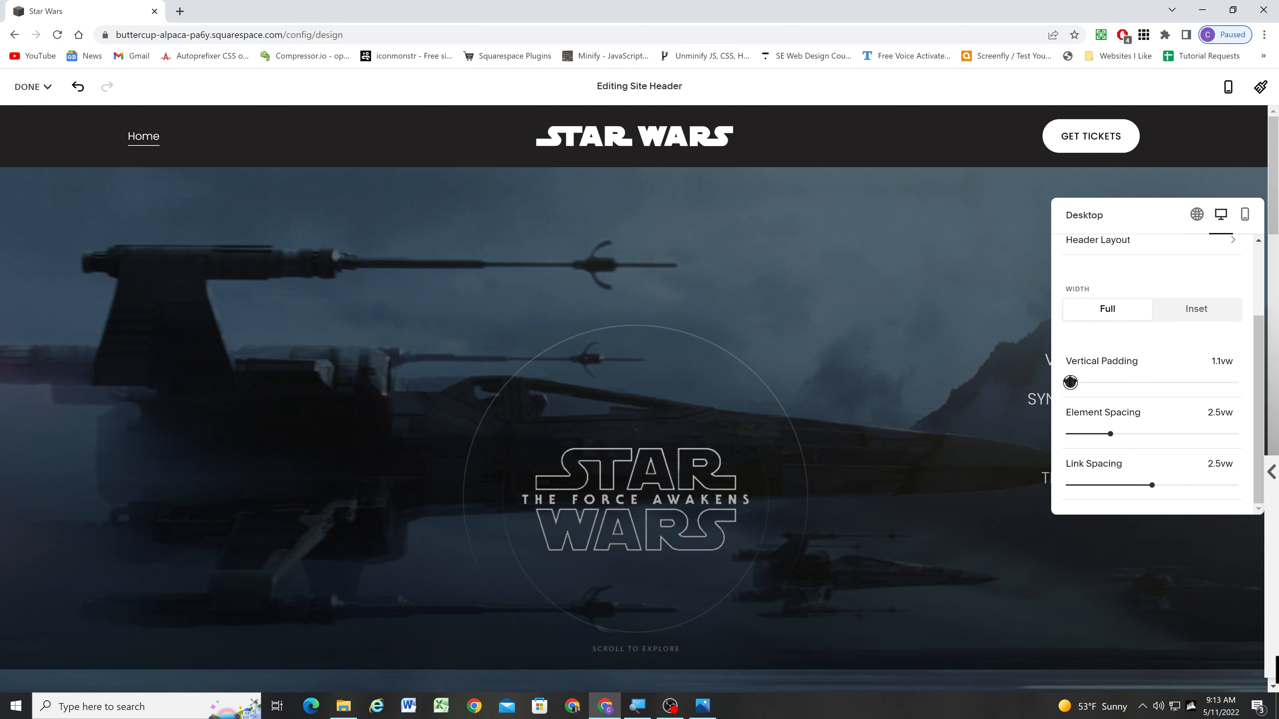
click(1220, 360)
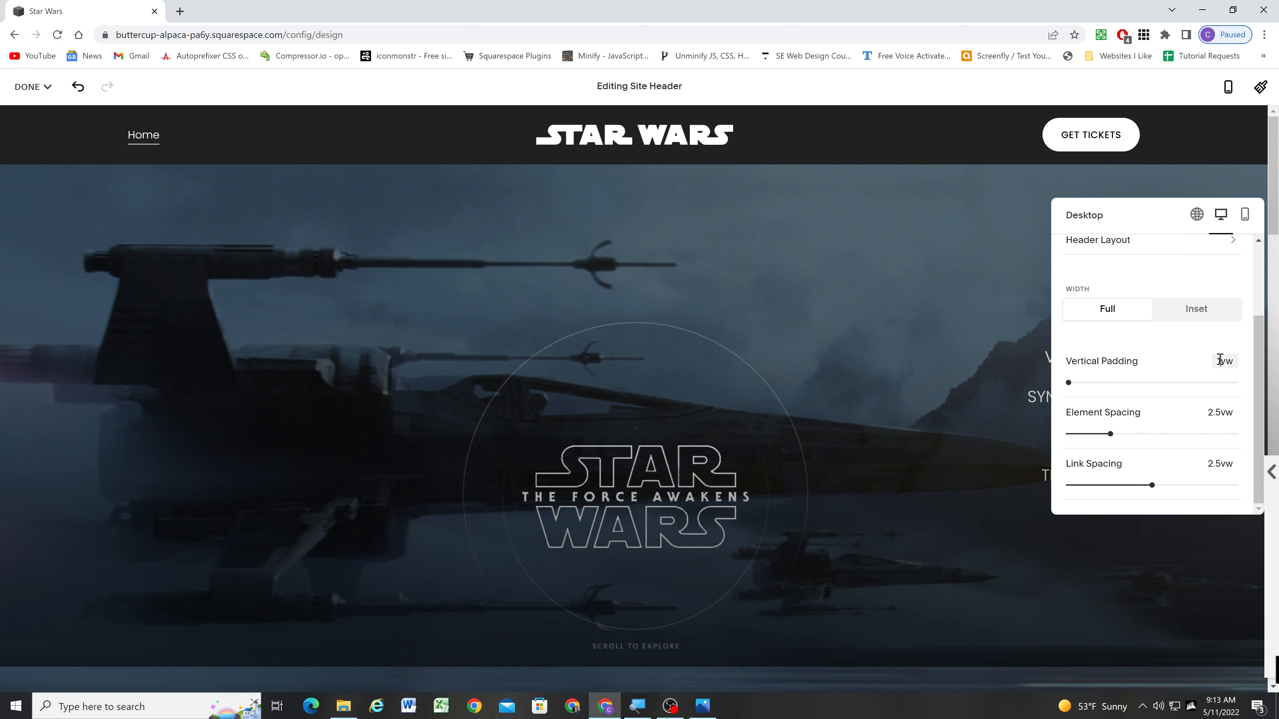
click(1243, 340)
click(741, 244)
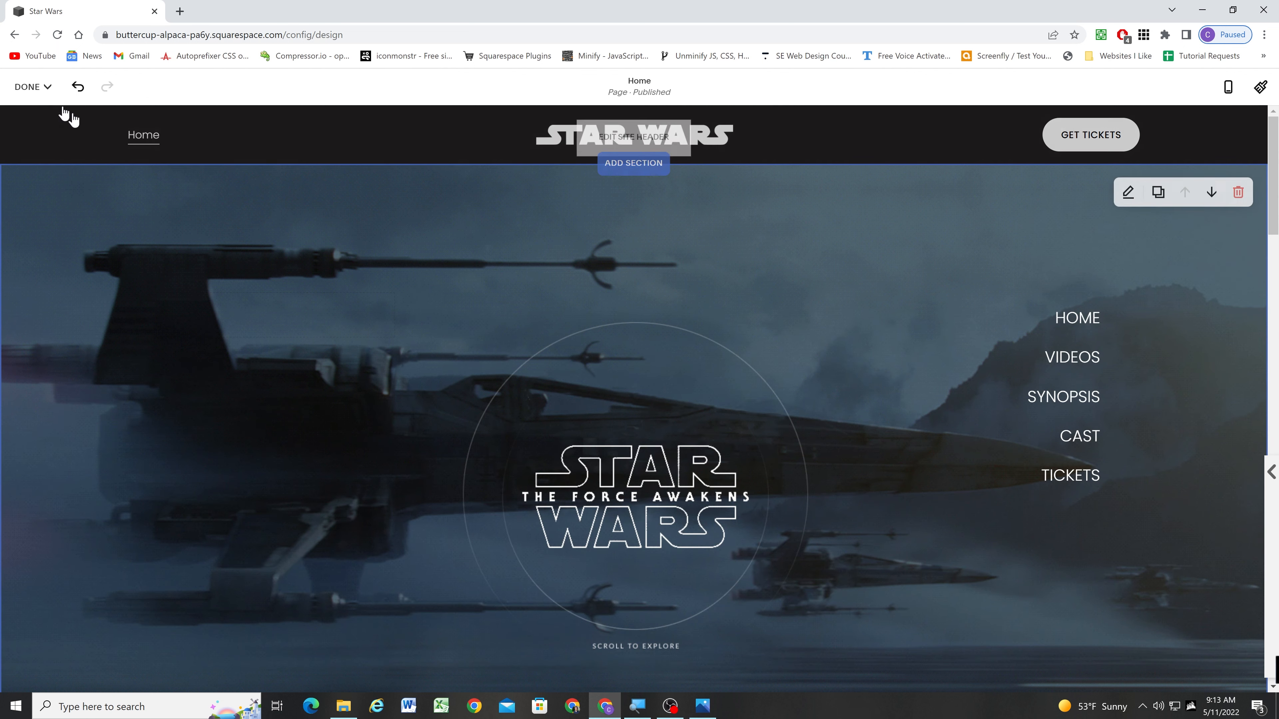
Save the changes, leave page editing, and preview the header over the hero and Videos sections.
click(30, 86)
click(30, 128)
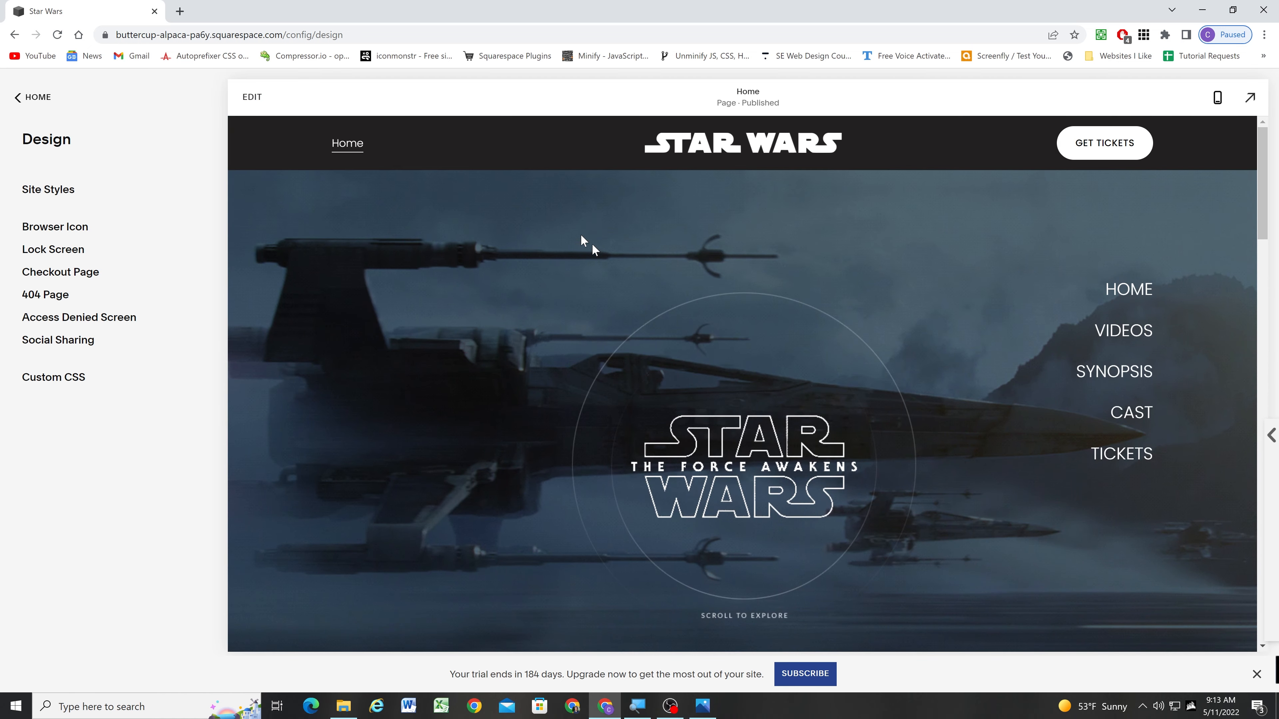
scroll(585, 288, down, 5)
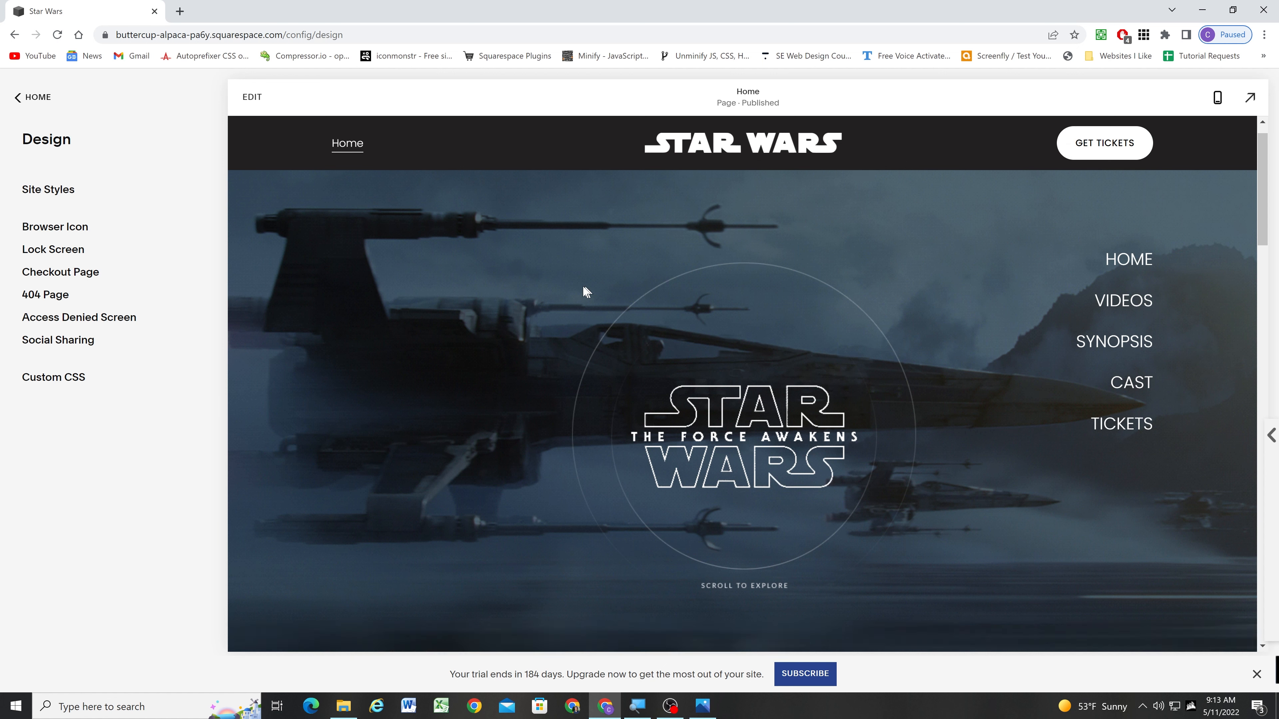
scroll(577, 282, down, 2)
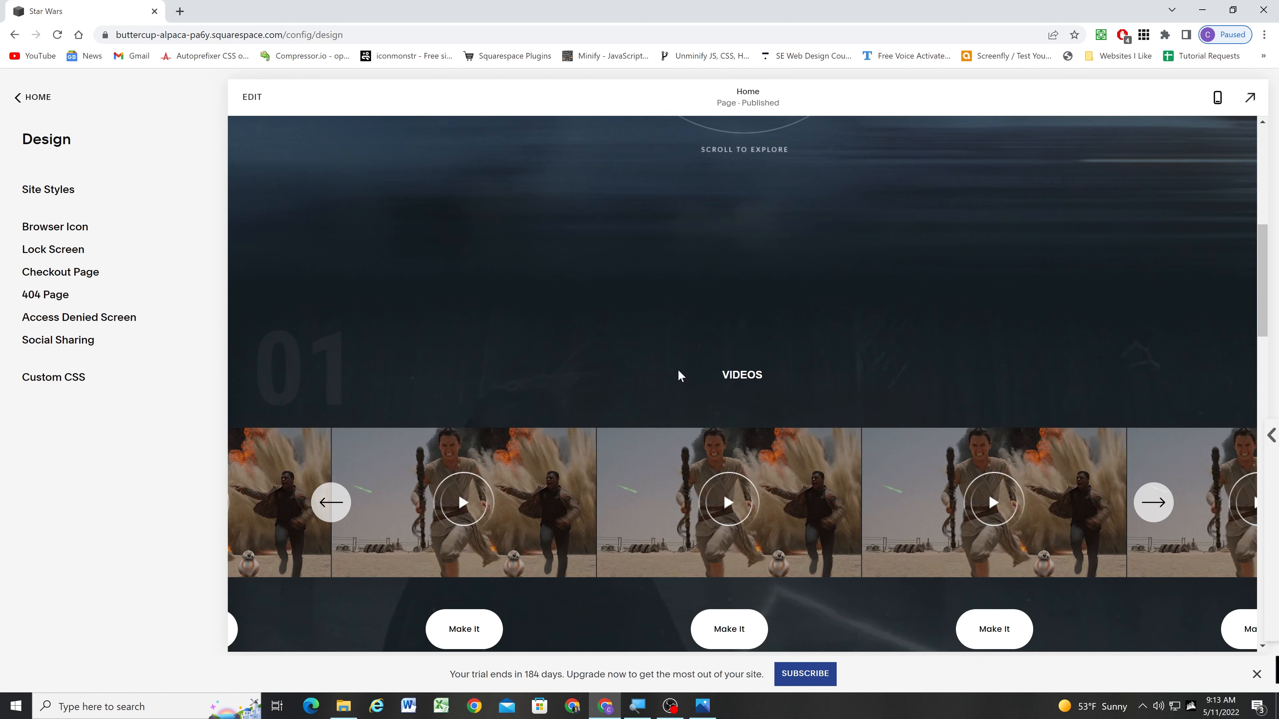
scroll(616, 346, up, 7)
Open the Darkest 1 colour theme for editing in the site styles.
click(100, 193)
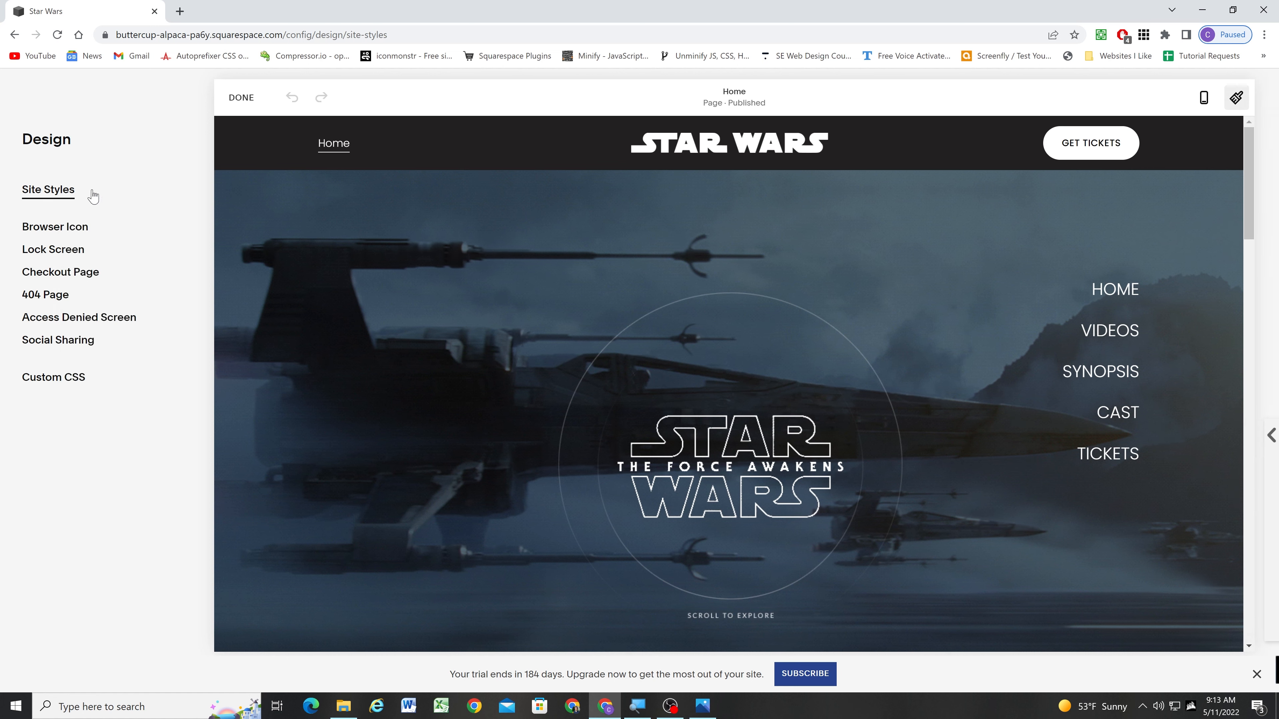
click(1083, 232)
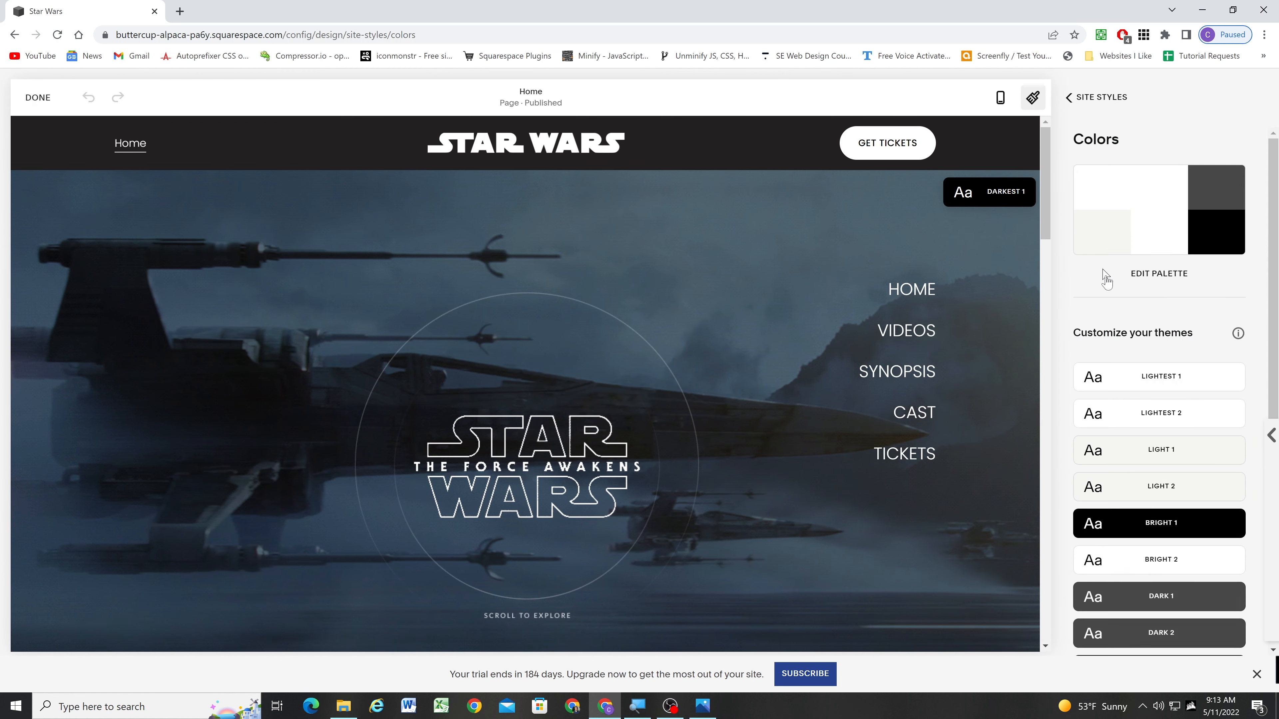
scroll(1122, 303, down, 3)
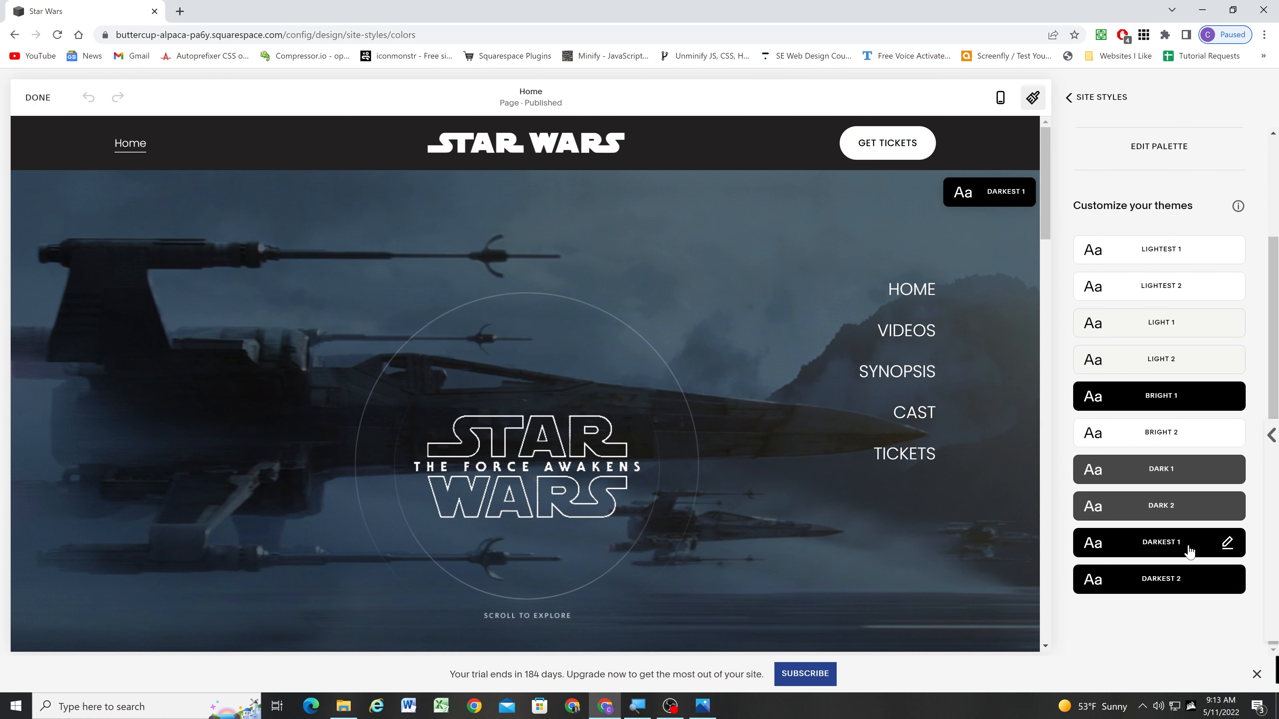
click(1227, 543)
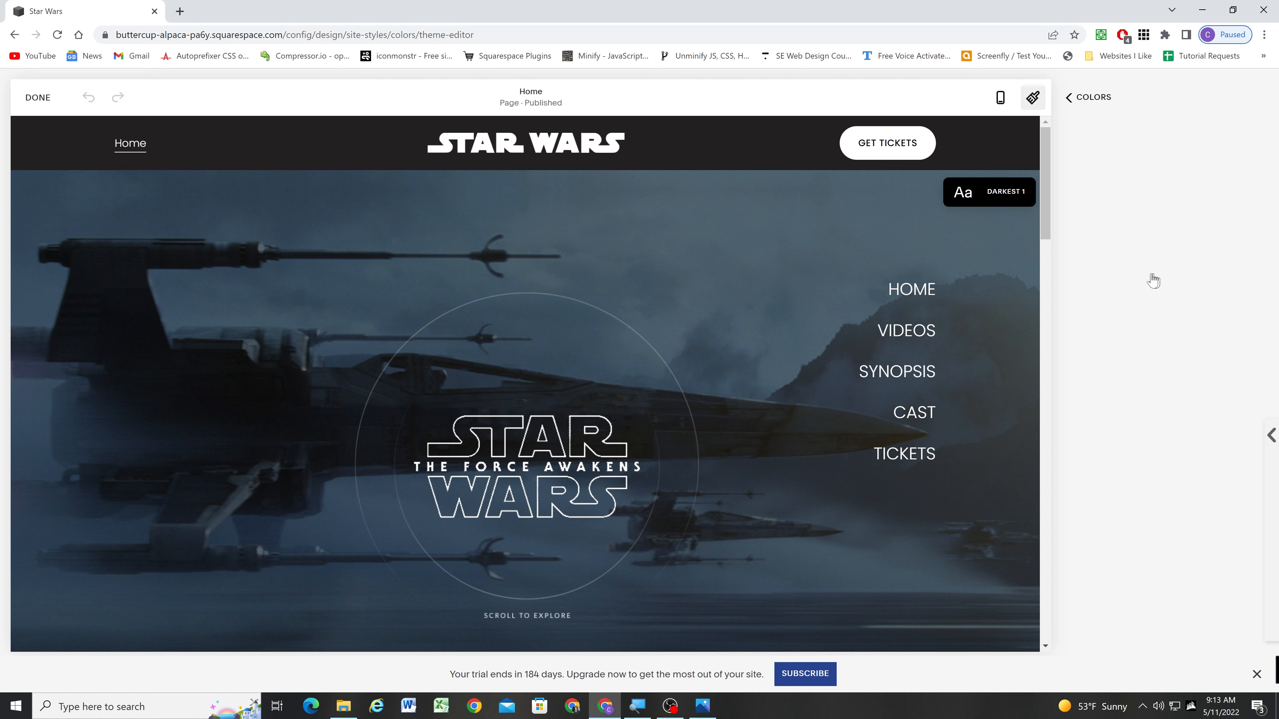
Examine the Darkest 1 theme's colour settings, including the button background, alongside the header and Videos buttons on the page.
scroll(1139, 285, down, 5)
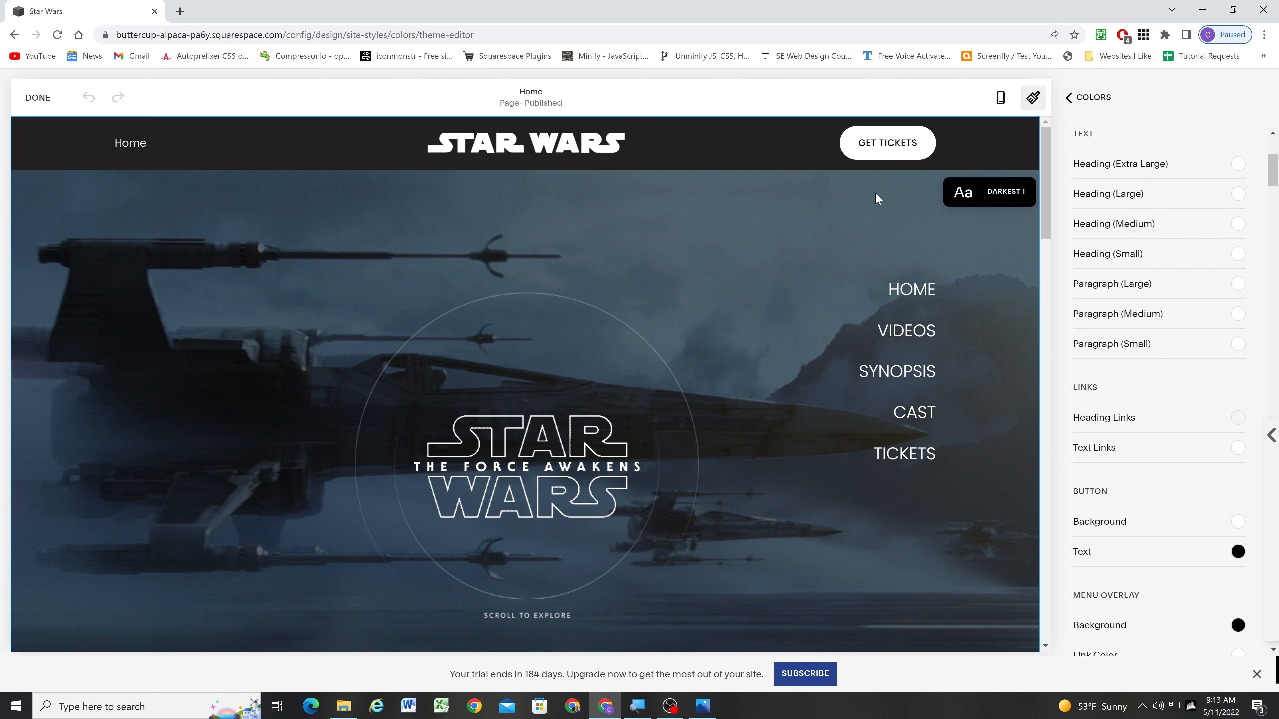
scroll(806, 358, down, 10)
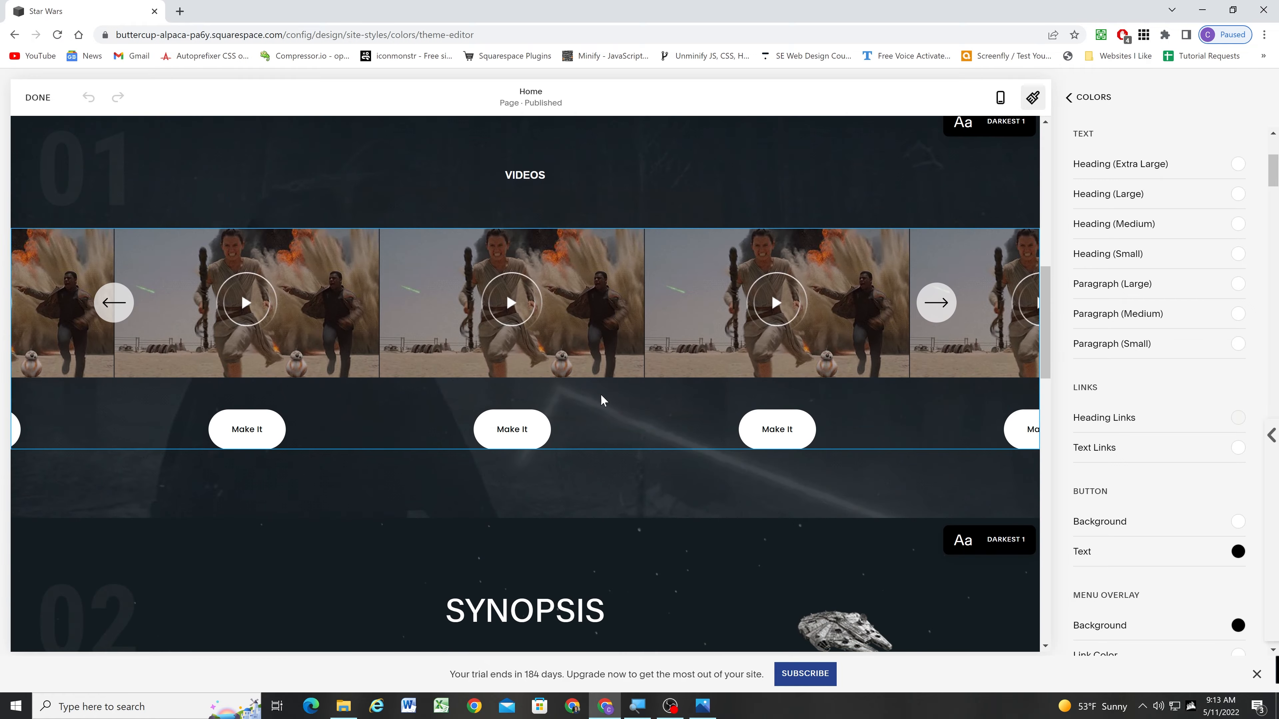
scroll(625, 427, up, 10)
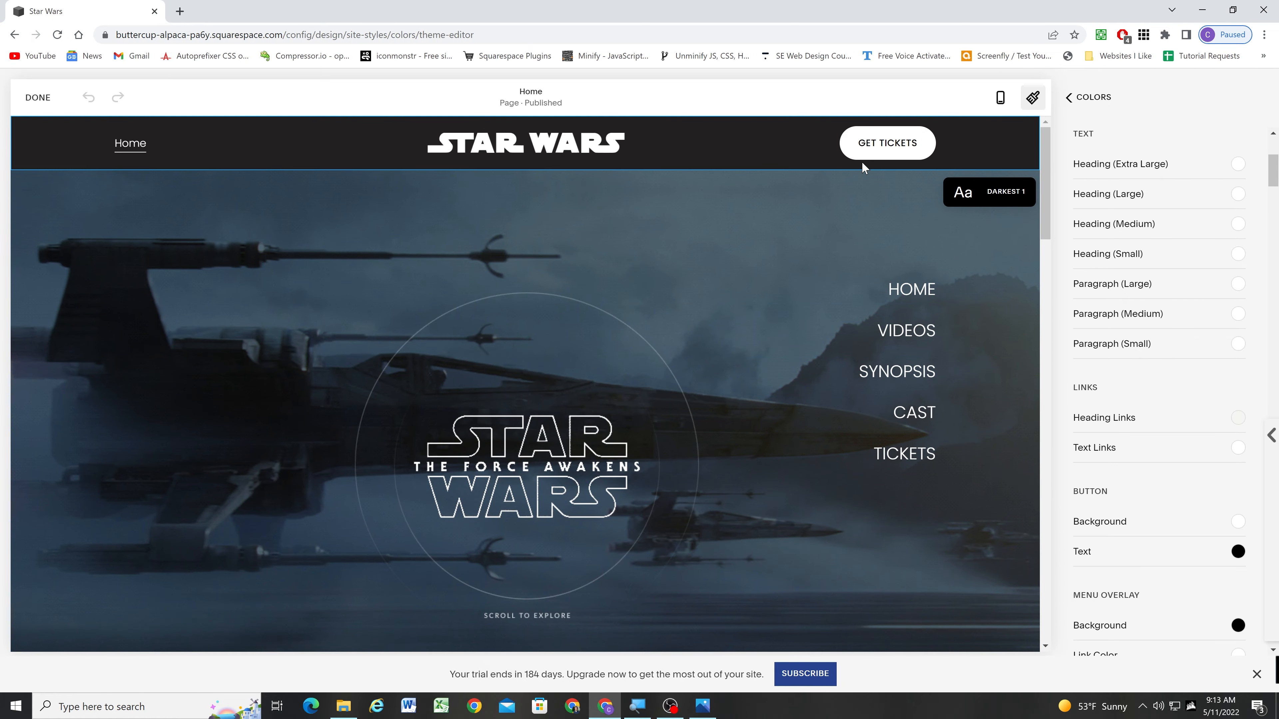
scroll(1154, 443, down, 4)
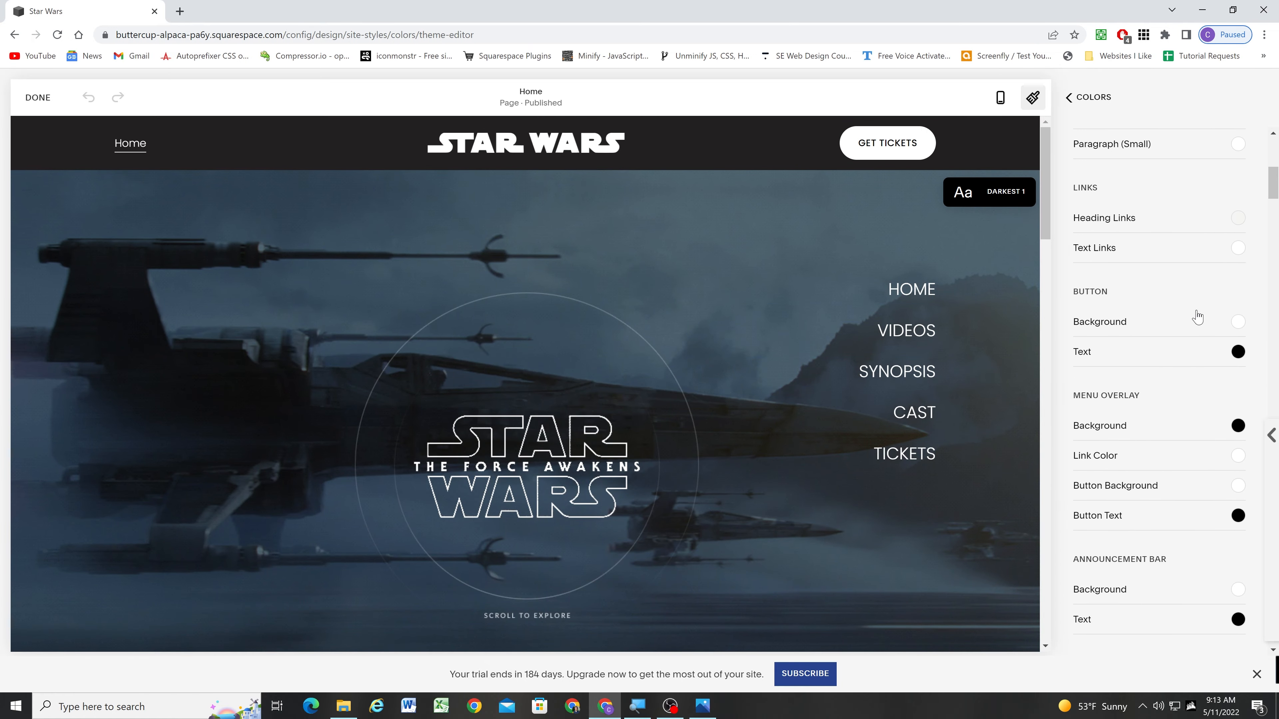
click(1239, 322)
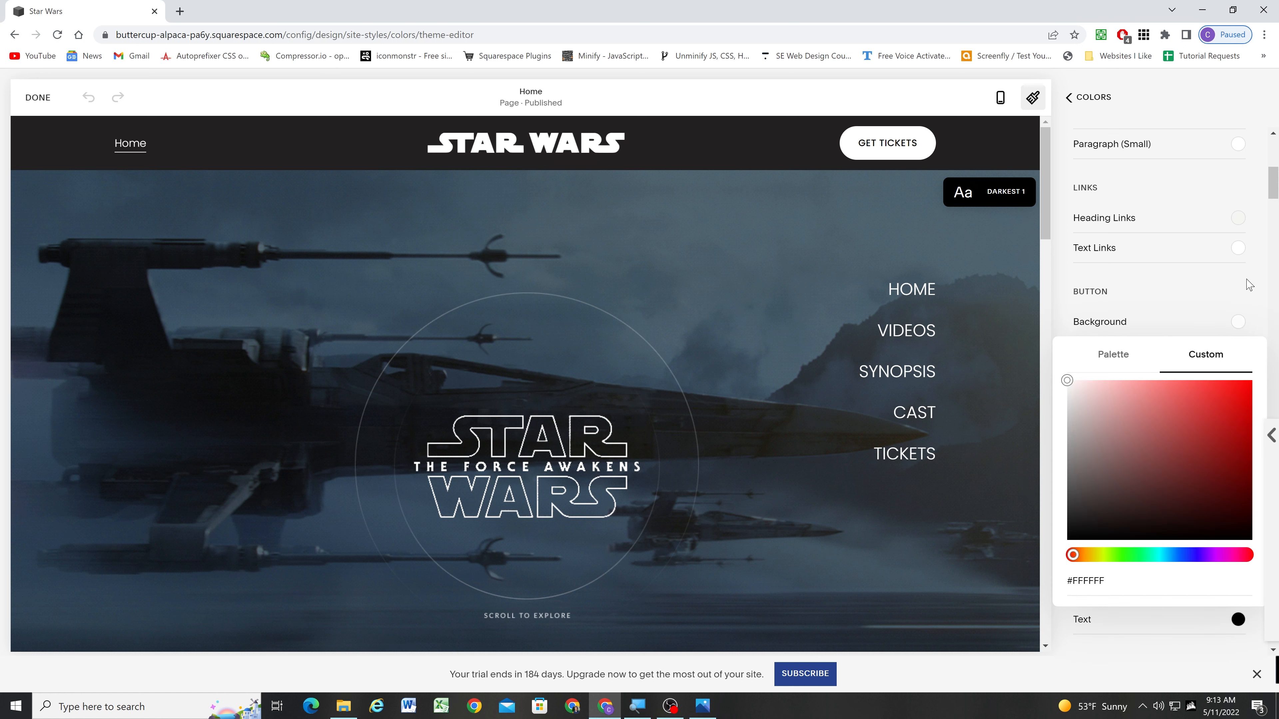
click(1248, 196)
scroll(1219, 212, up, 9)
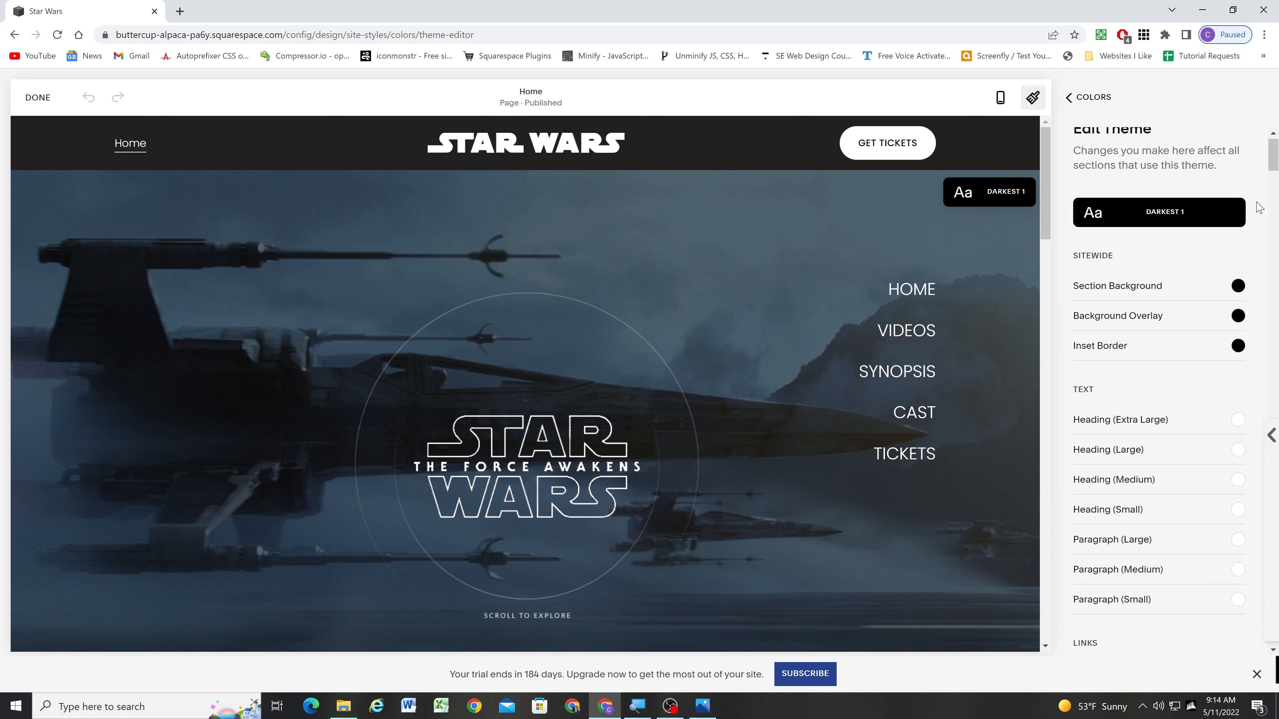
Set the button background colour of the Darkest 1 theme to a bright yellow-green using a custom colour.
scroll(1201, 262, down, 4)
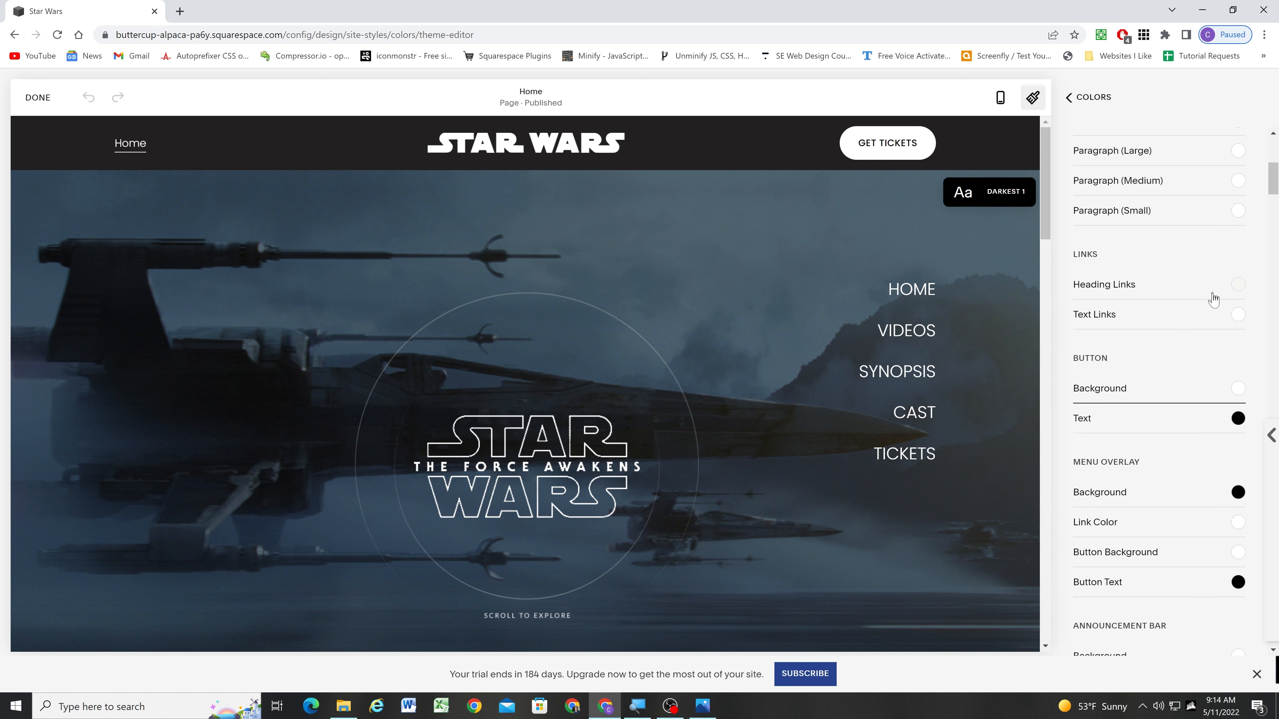
click(1238, 389)
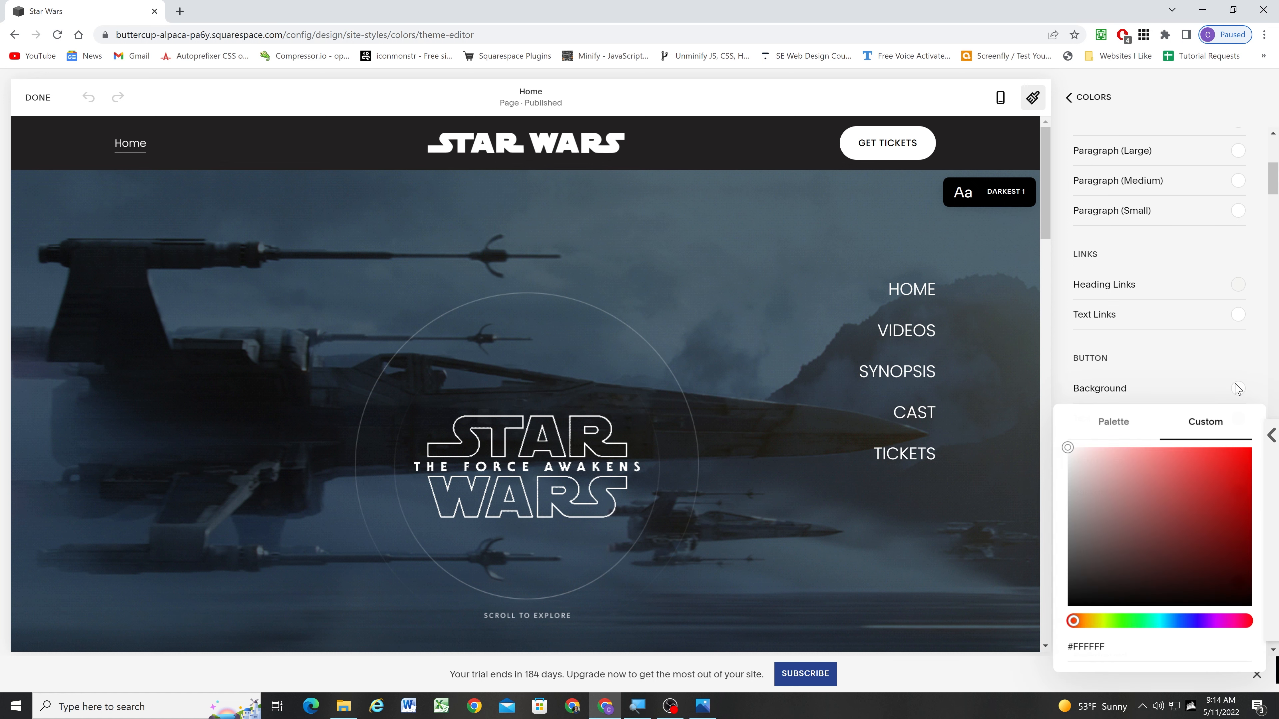
click(1106, 623)
click(1224, 455)
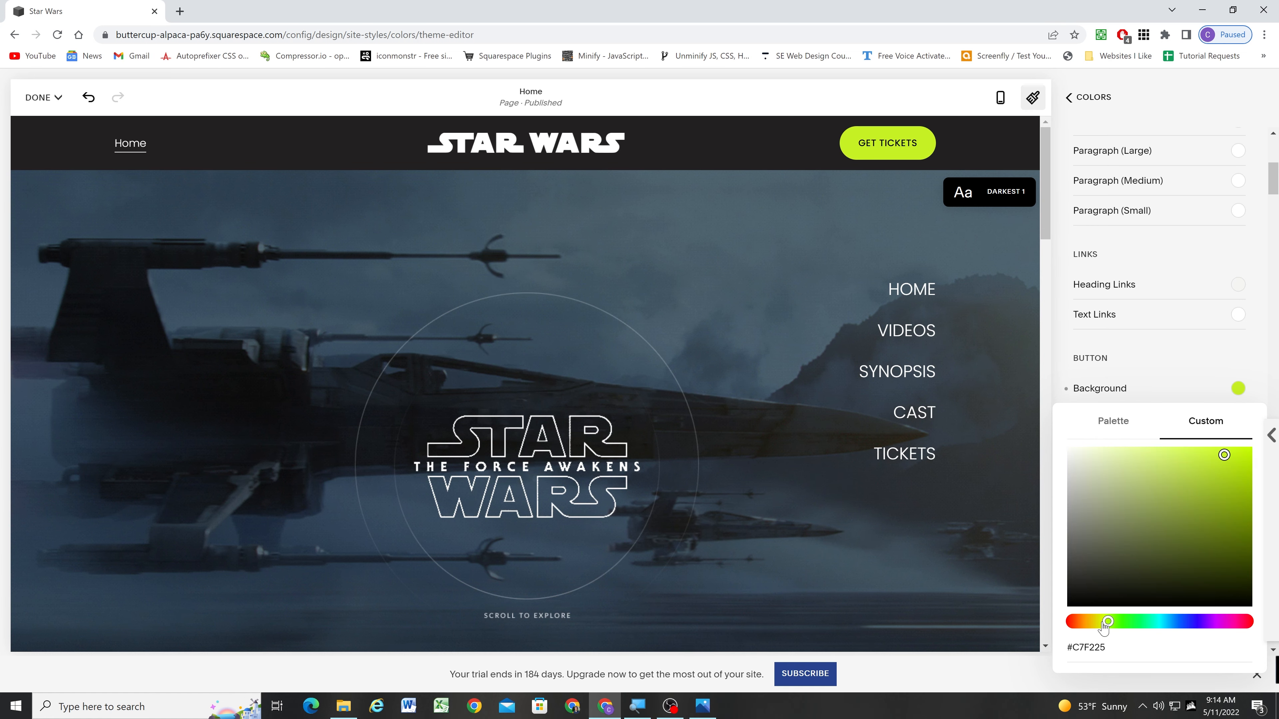
drag(1104, 623, 1104, 622)
click(1259, 358)
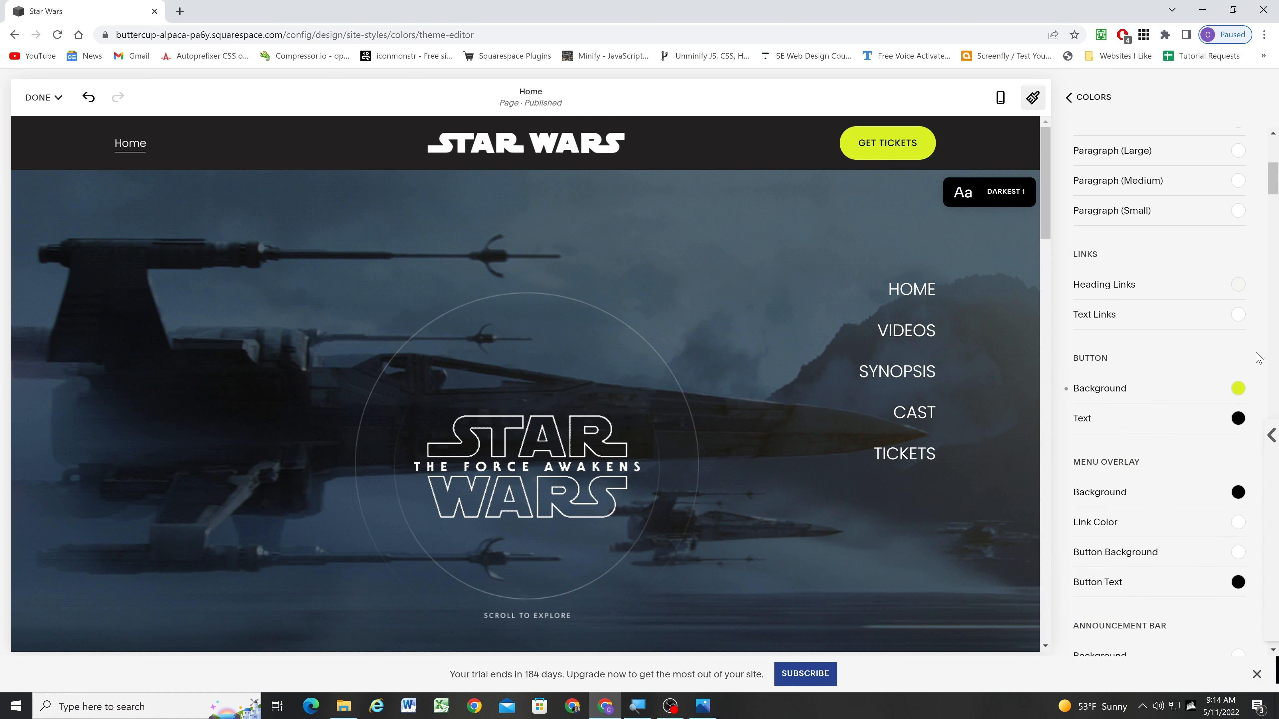
Check the Darkest 1 button text colour and inspect the buttons throughout the Home page.
click(1238, 418)
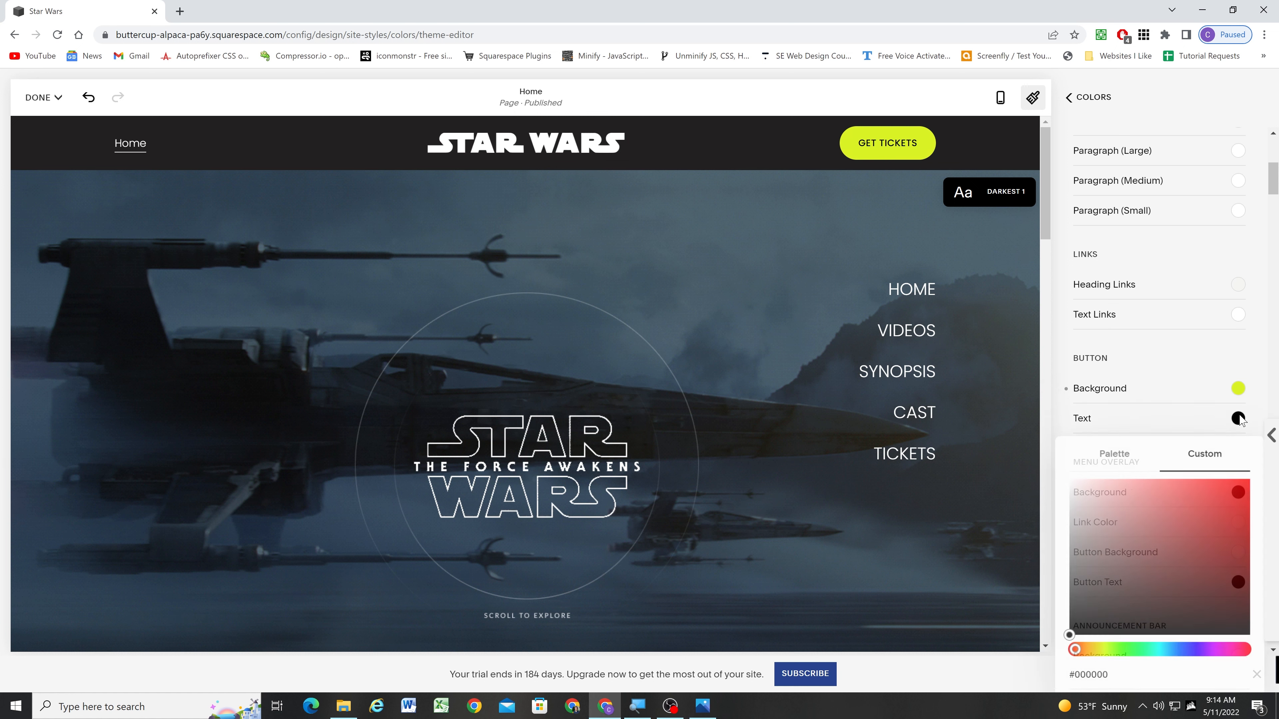
click(1262, 358)
scroll(801, 352, down, 10)
scroll(805, 338, down, 15)
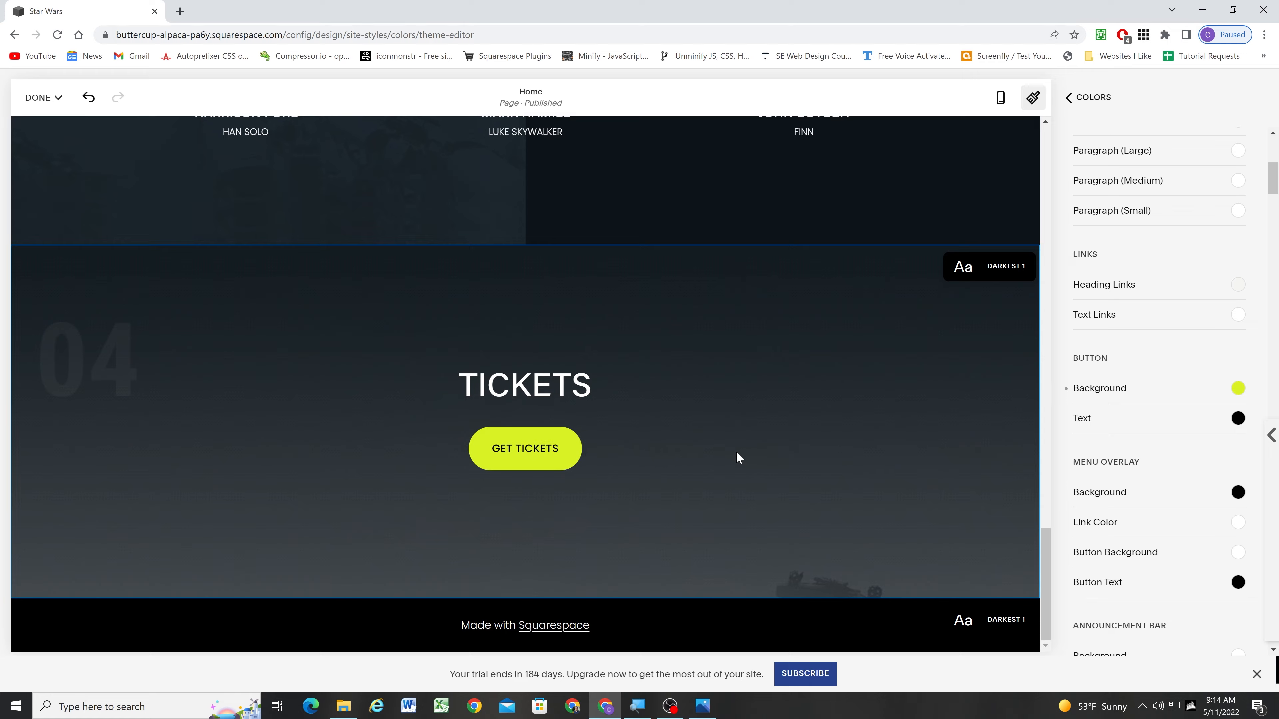
scroll(740, 453, up, 15)
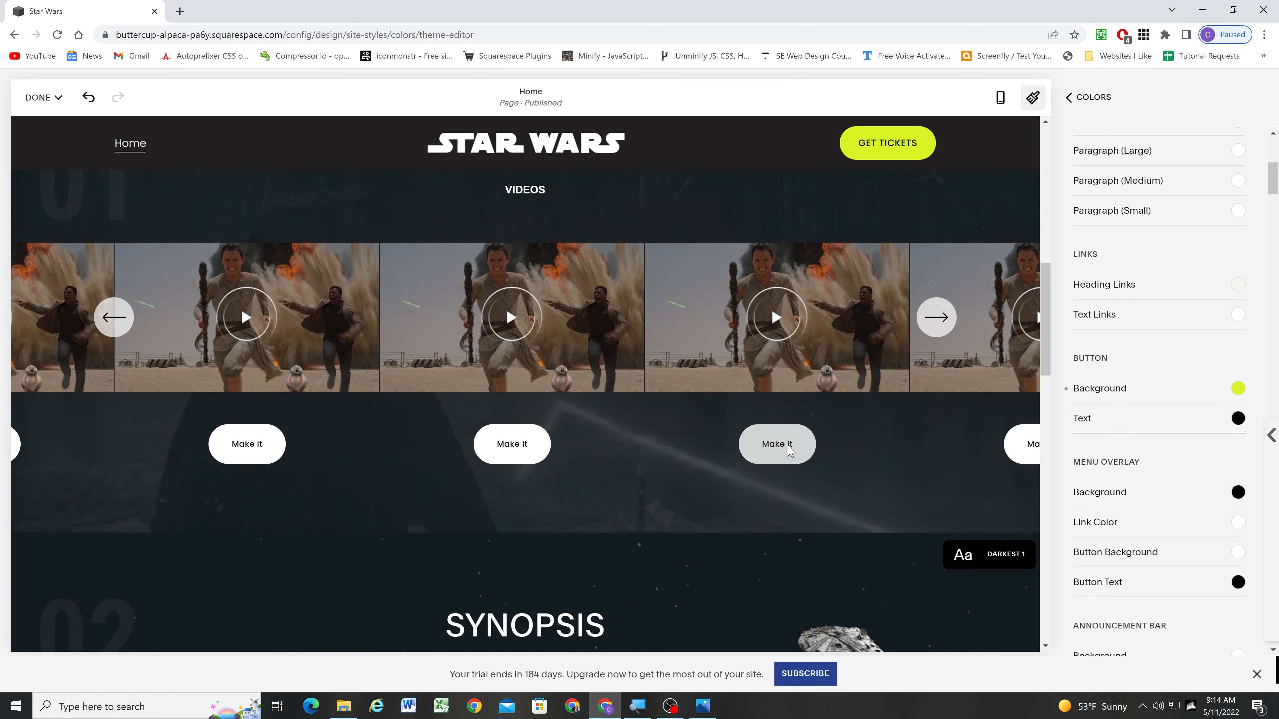
scroll(785, 446, up, 8)
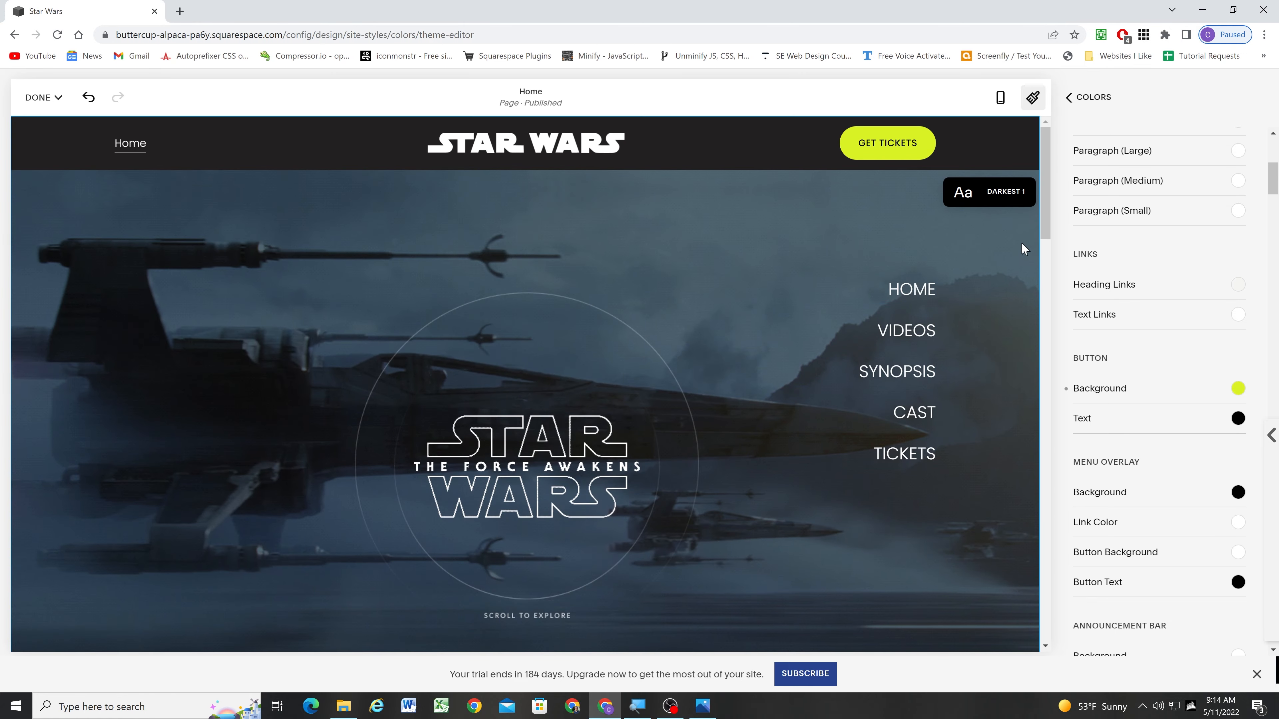
Leave the theme colour settings and save the changes to the Home page.
click(1077, 96)
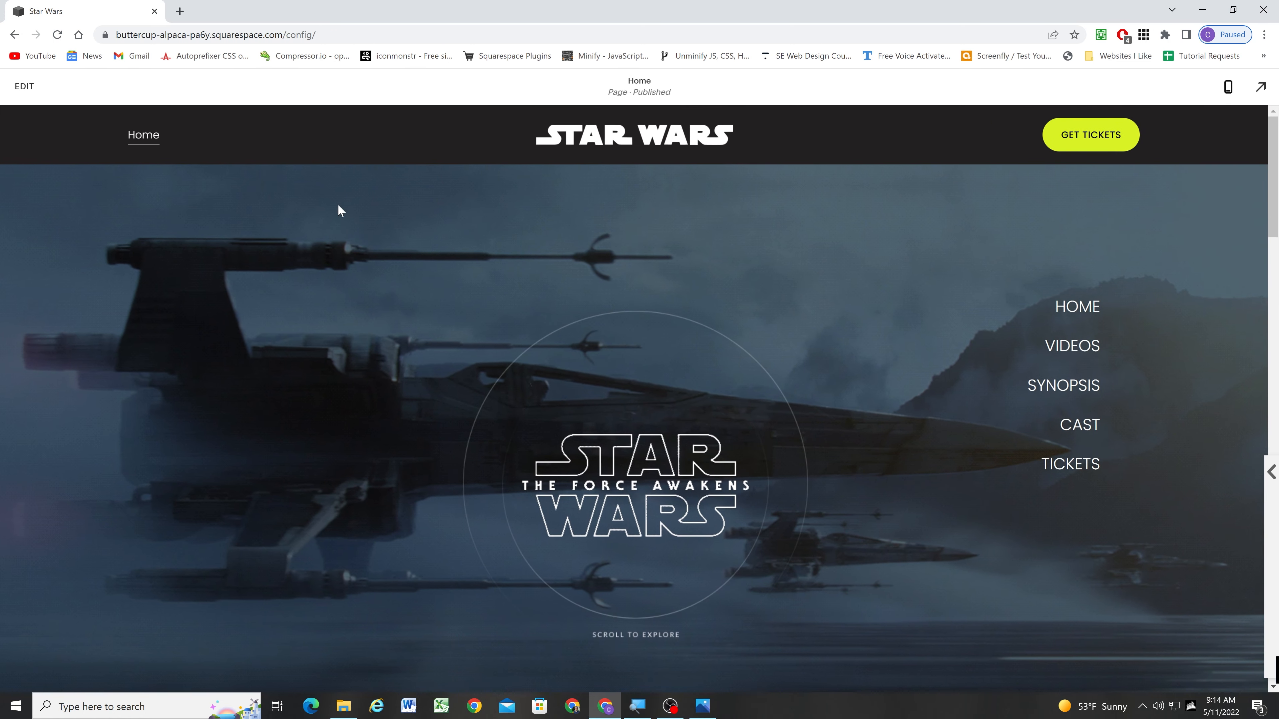
click(28, 87)
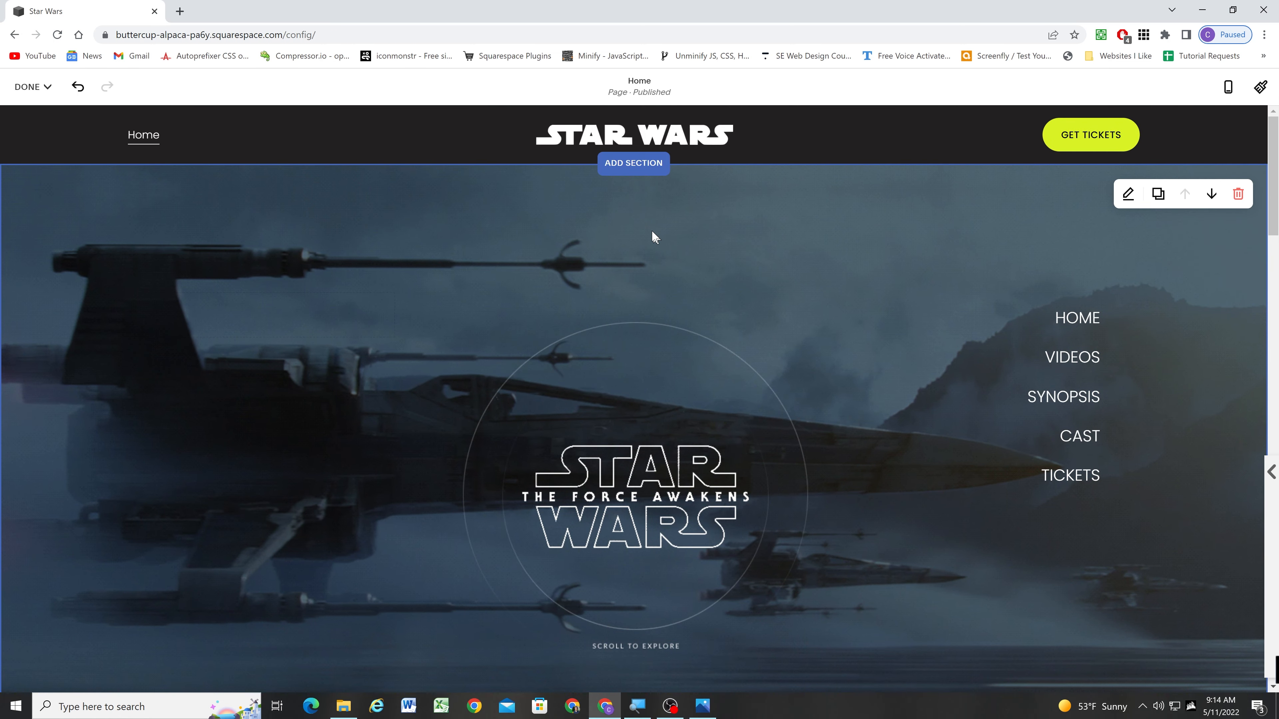
mouse_move(26, 89)
click(29, 127)
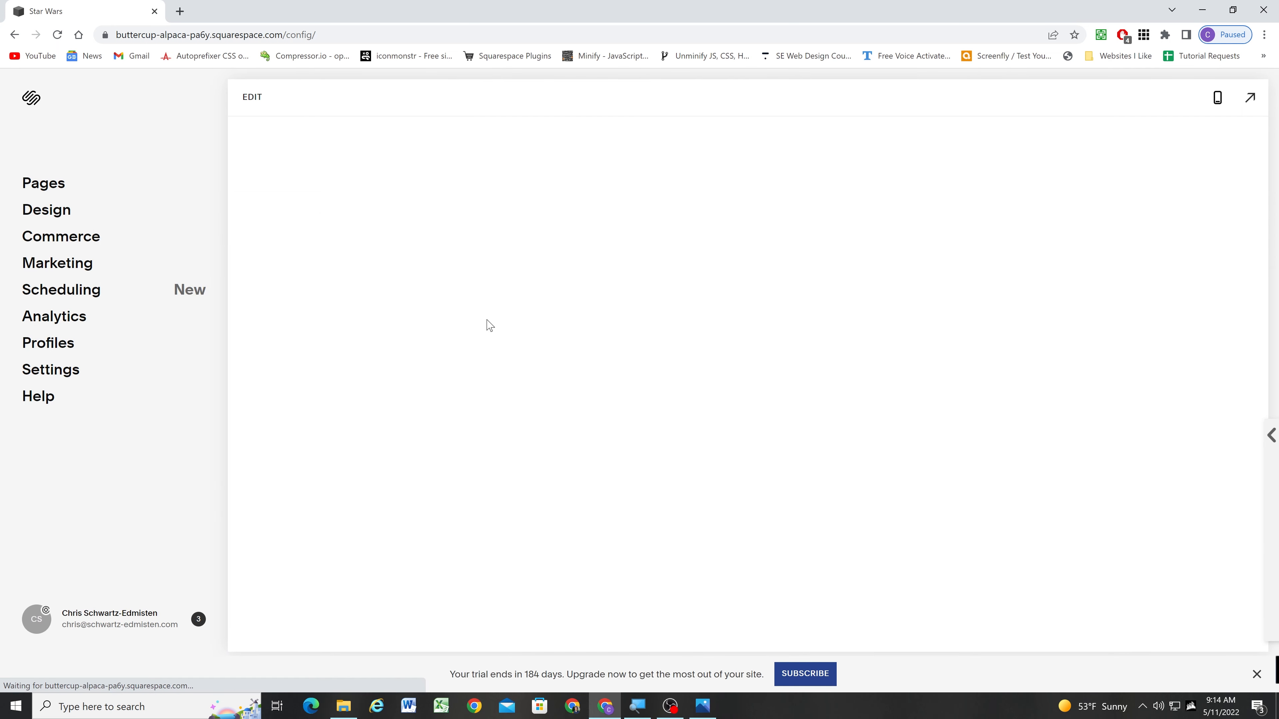
scroll(537, 307, down, 5)
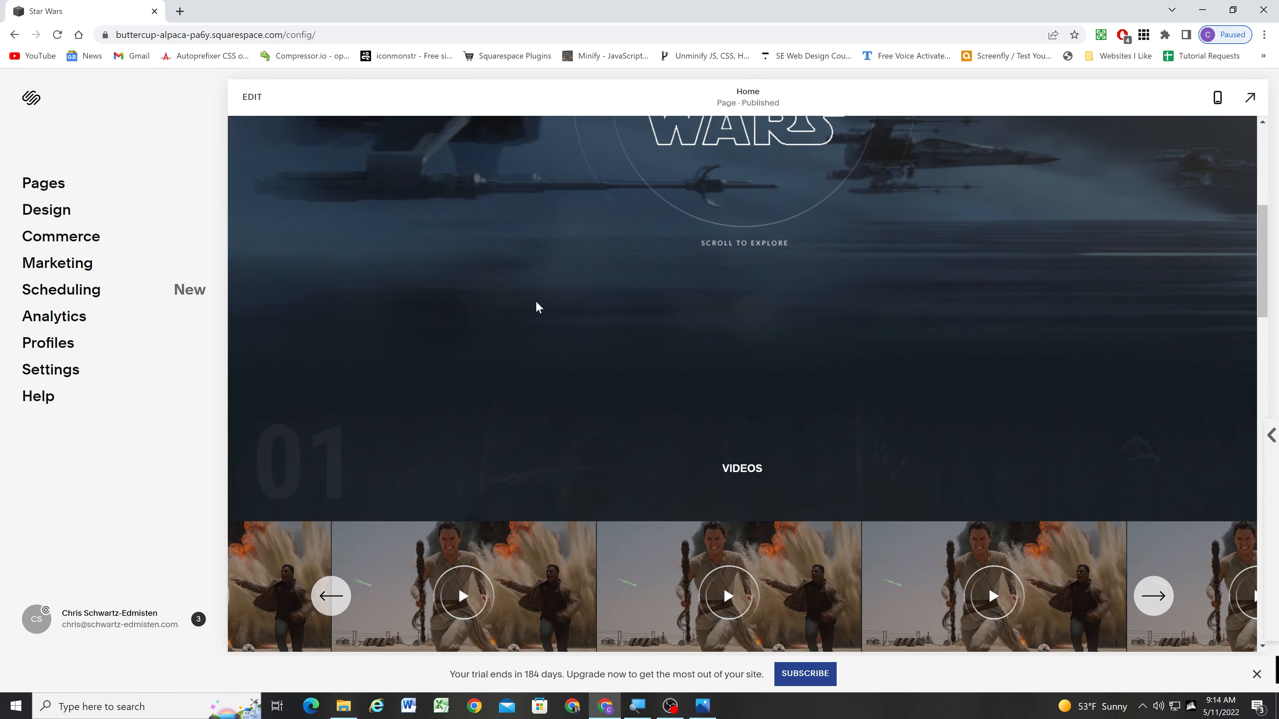
scroll(537, 306, up, 5)
Set the font family of the global Headings text style to Poppins in the site styles.
click(49, 212)
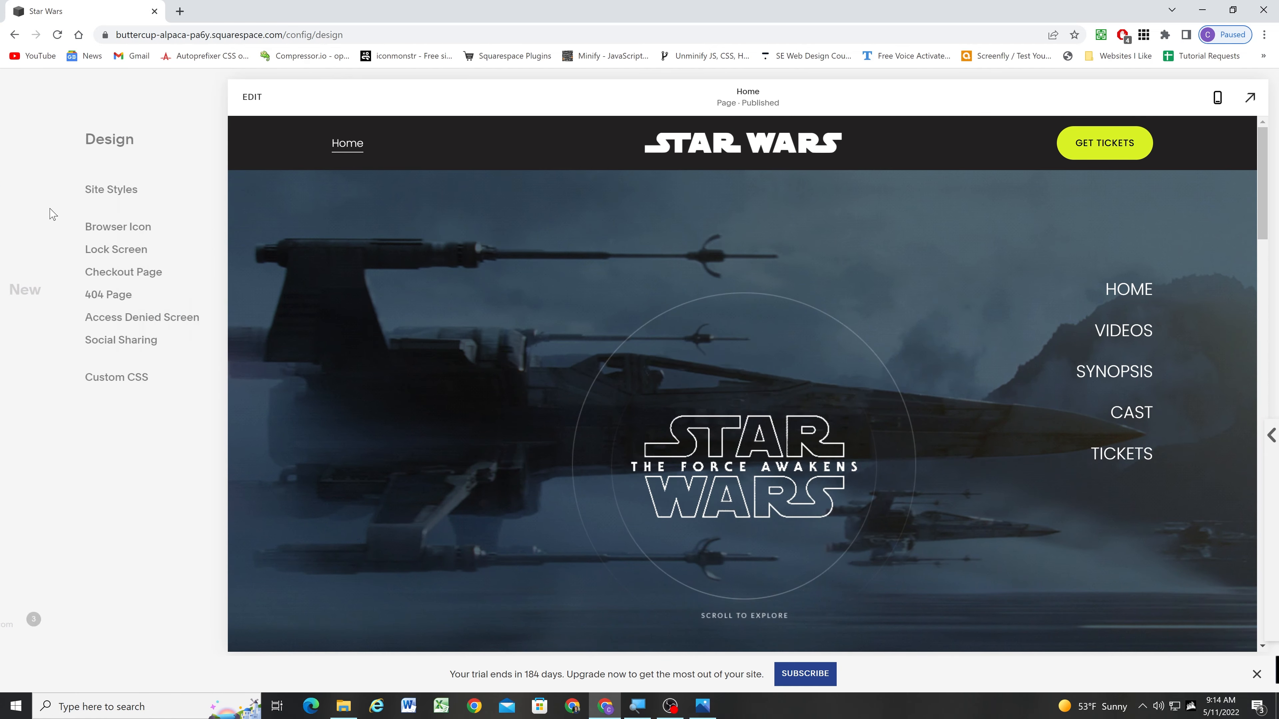
click(31, 189)
click(1089, 208)
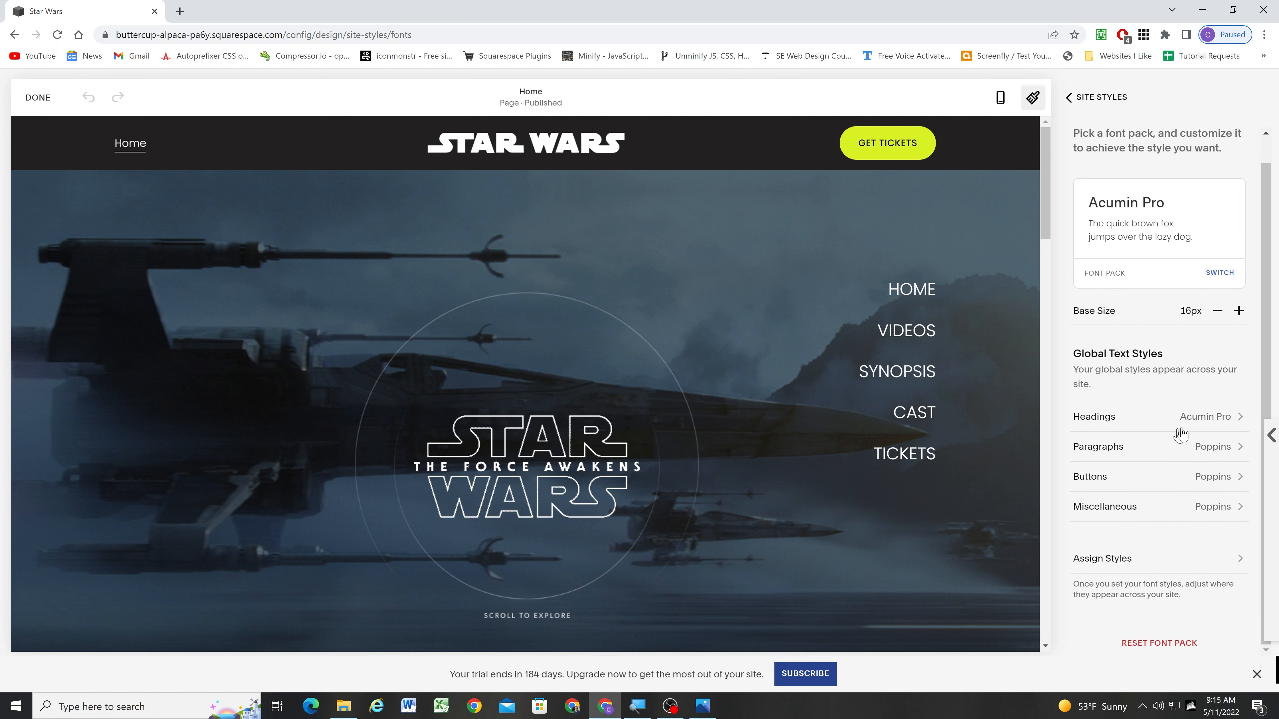
click(1199, 428)
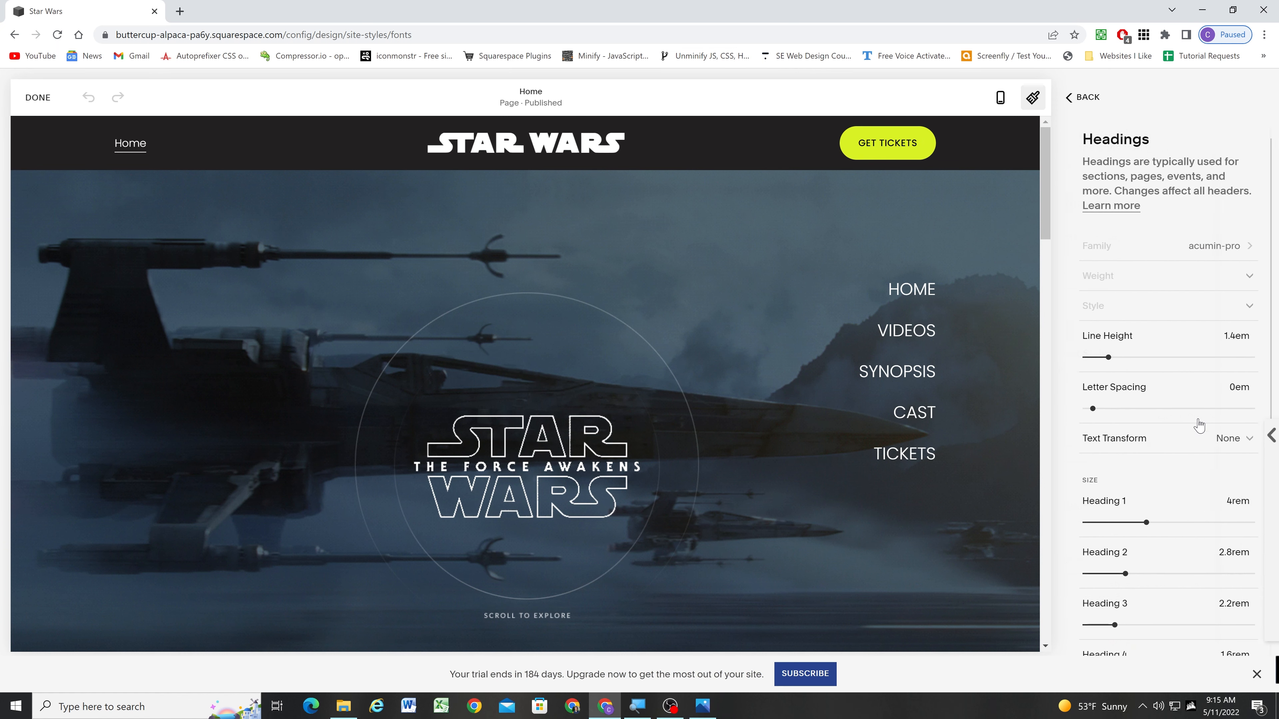
click(1192, 248)
click(1117, 222)
click(1077, 97)
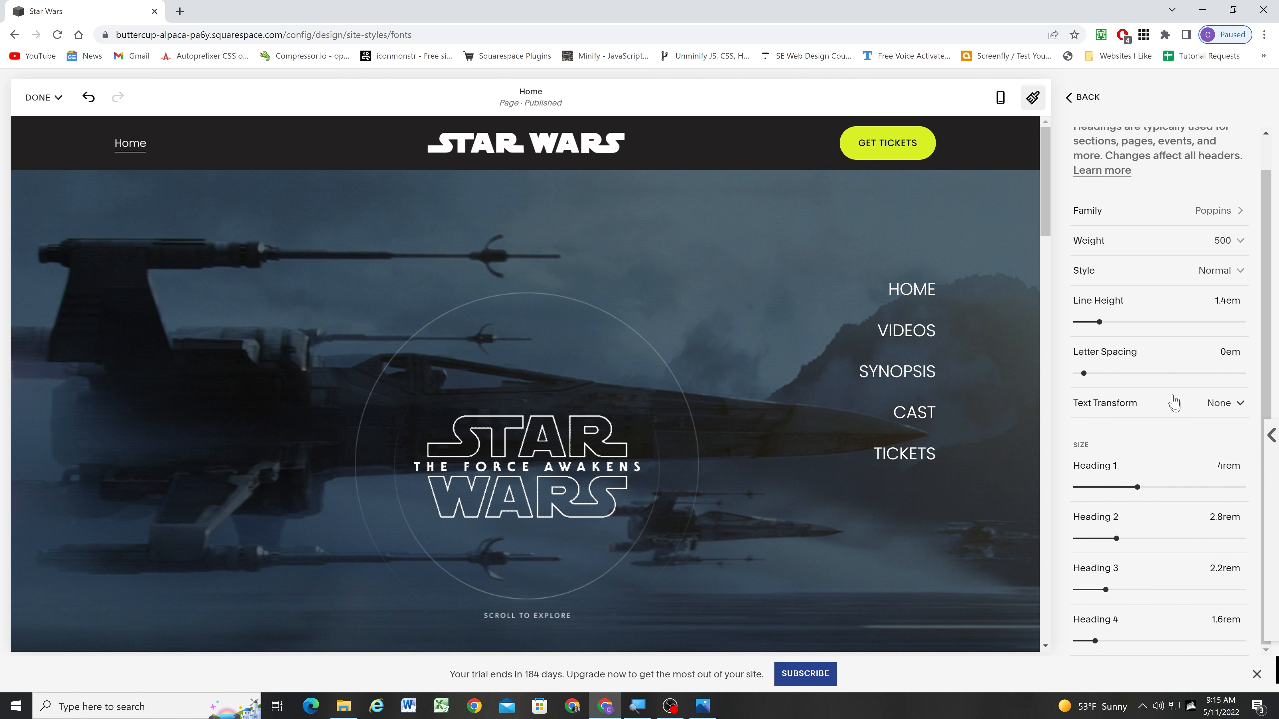
click(1076, 97)
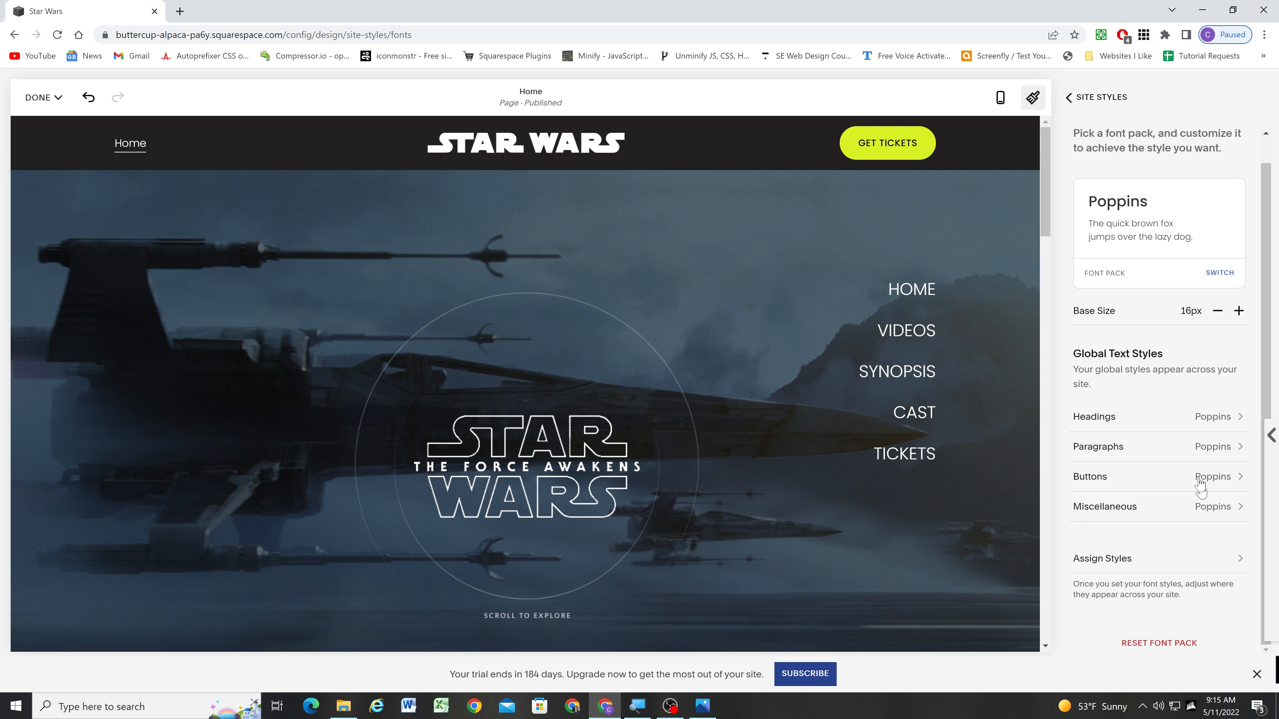
Compare the Videos heading with the reference image and set the global headings' weight to 300.
click(1142, 417)
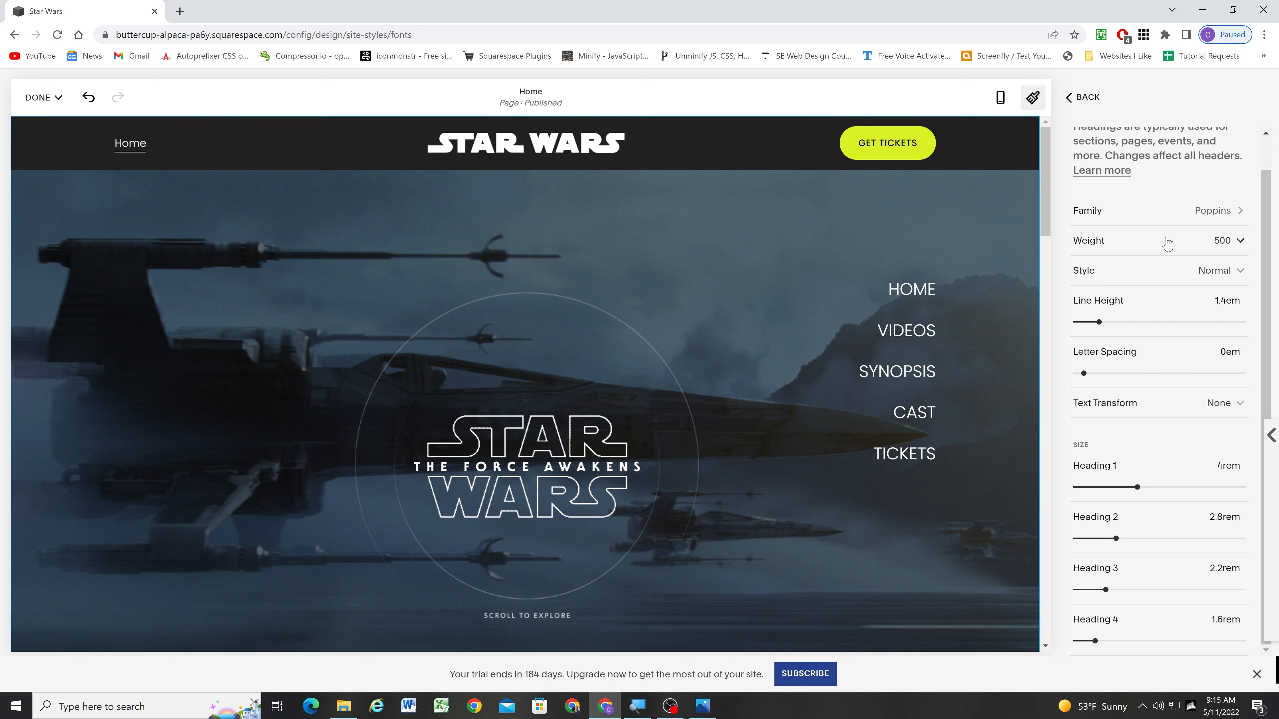
scroll(859, 285, down, 8)
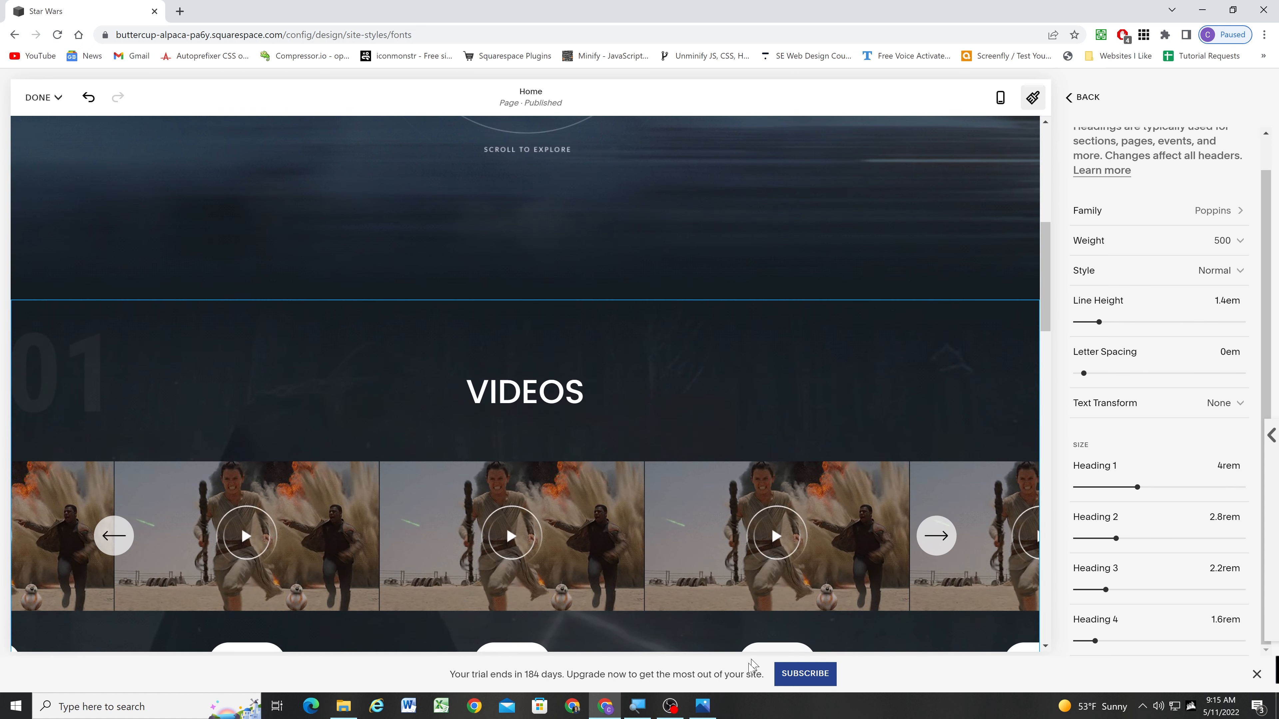
click(702, 706)
scroll(689, 345, up, 3)
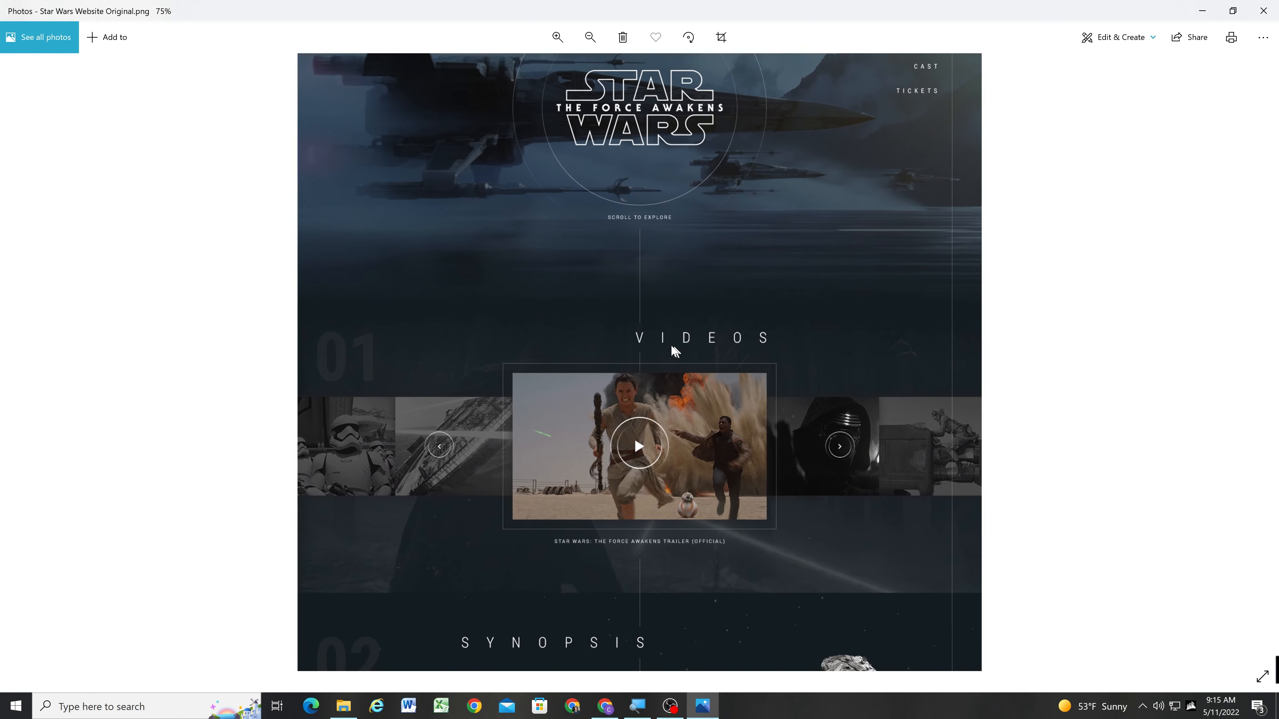
click(1198, 9)
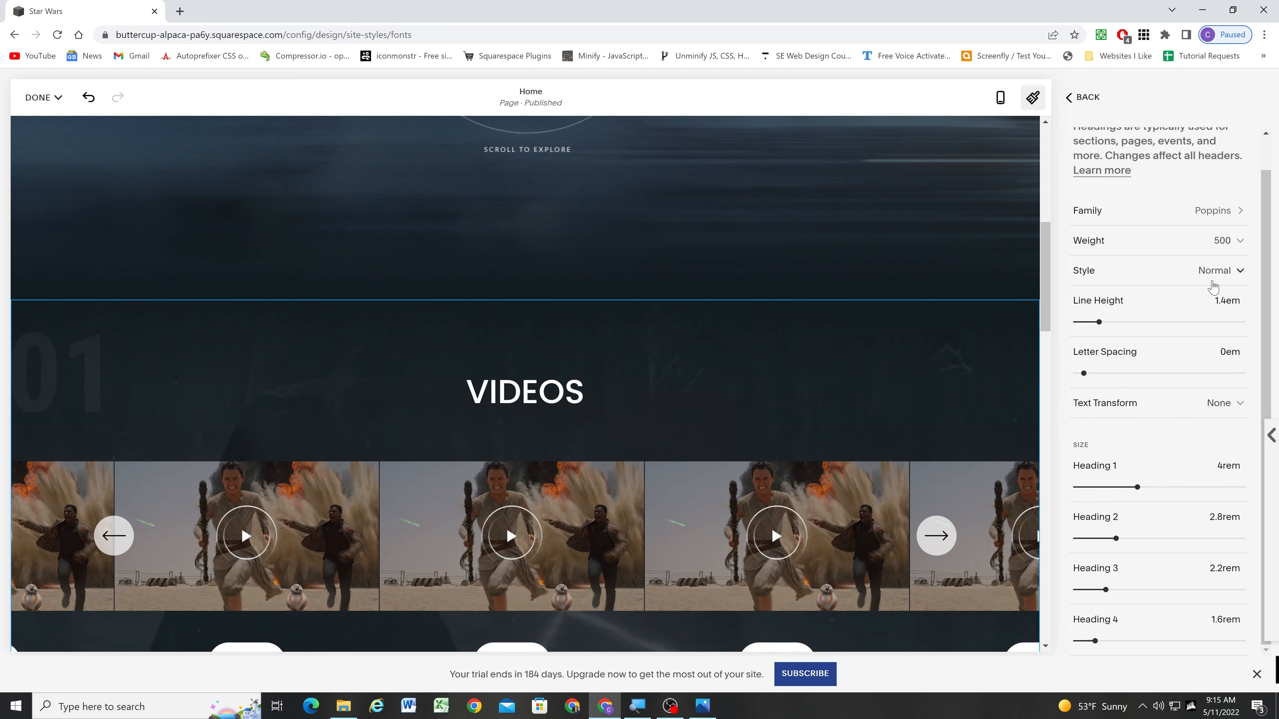
click(1214, 243)
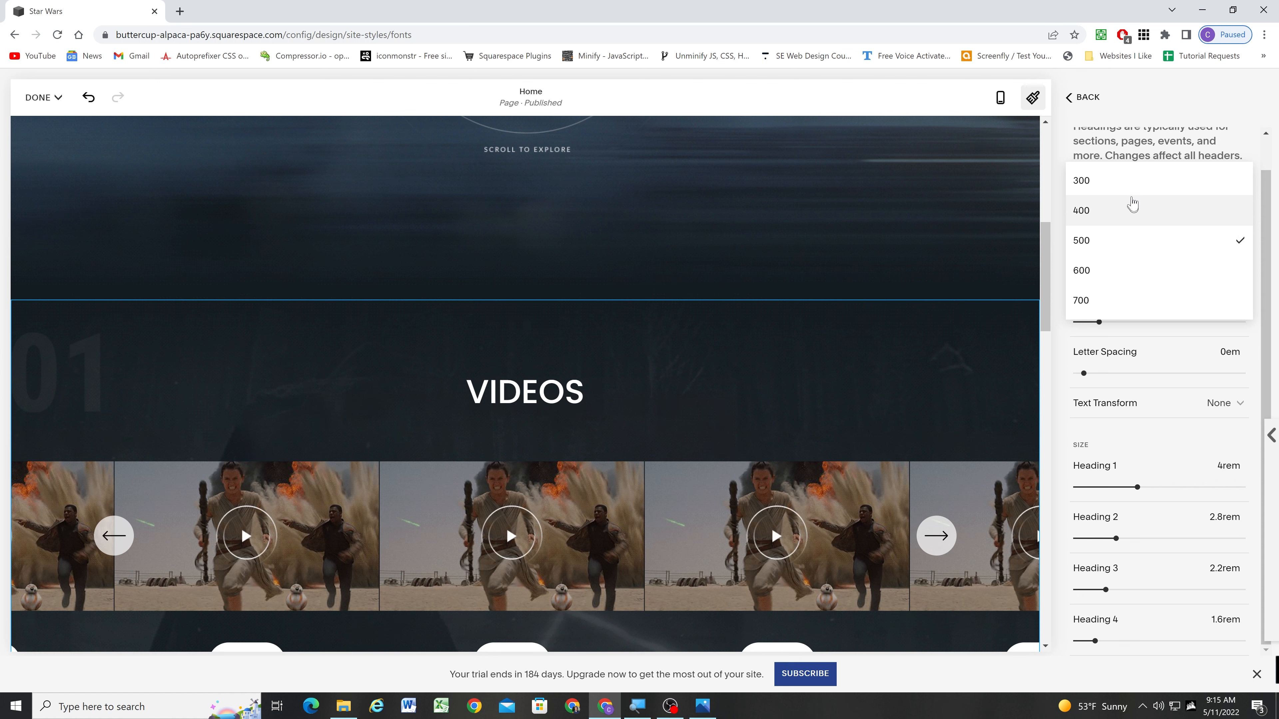
click(1134, 180)
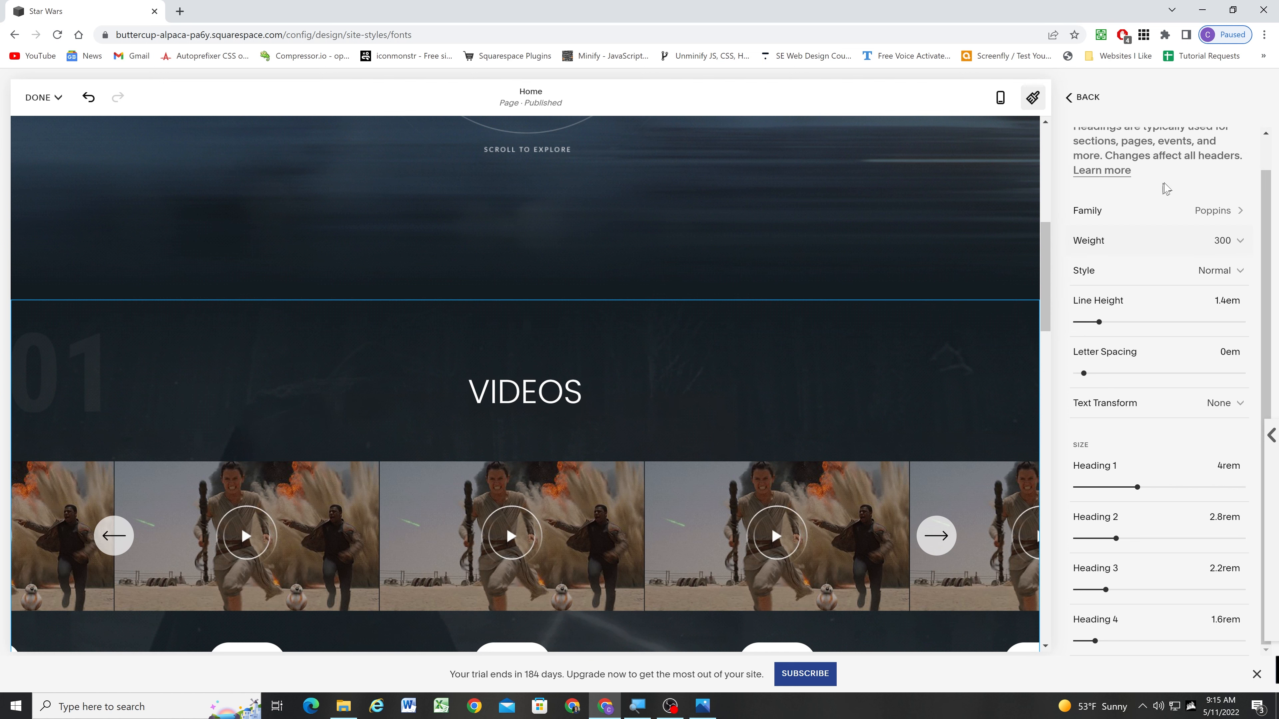
scroll(685, 461, down, 10)
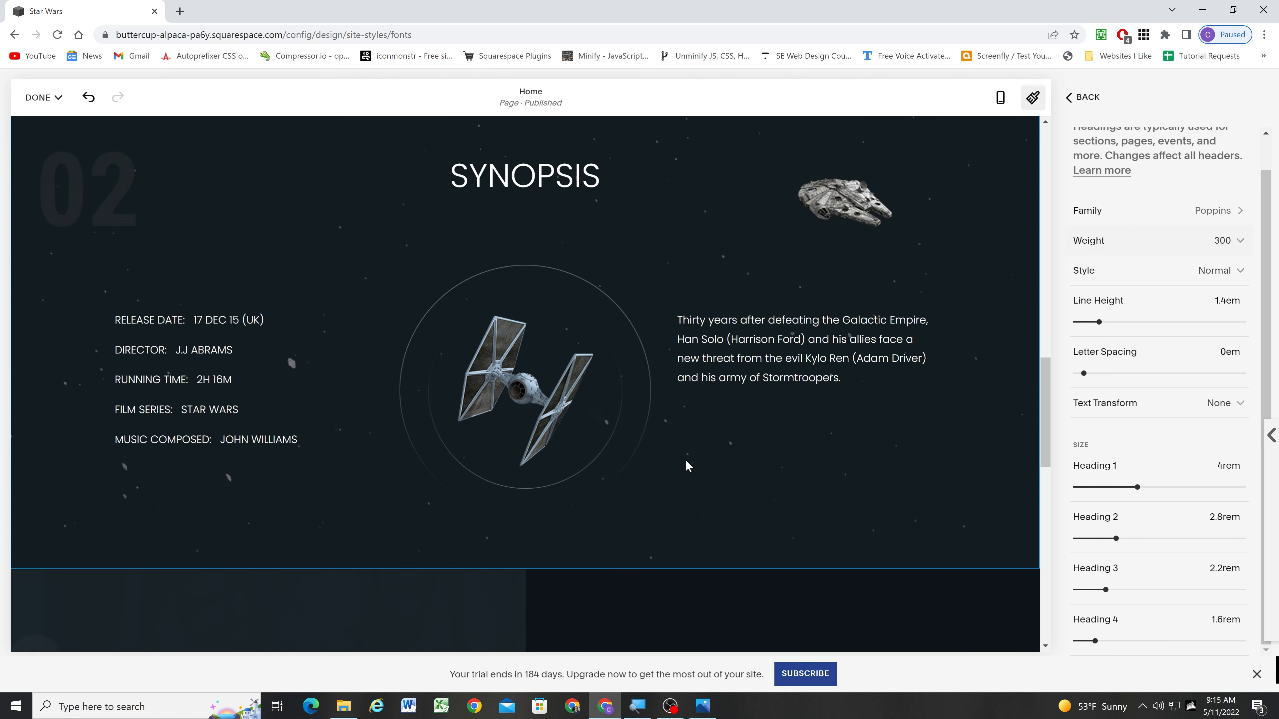
scroll(685, 460, up, 10)
Set the global headings' letter spacing to 0.65em, using the widely spaced Videos heading in the reference image as a guide.
key(alt+Tab)
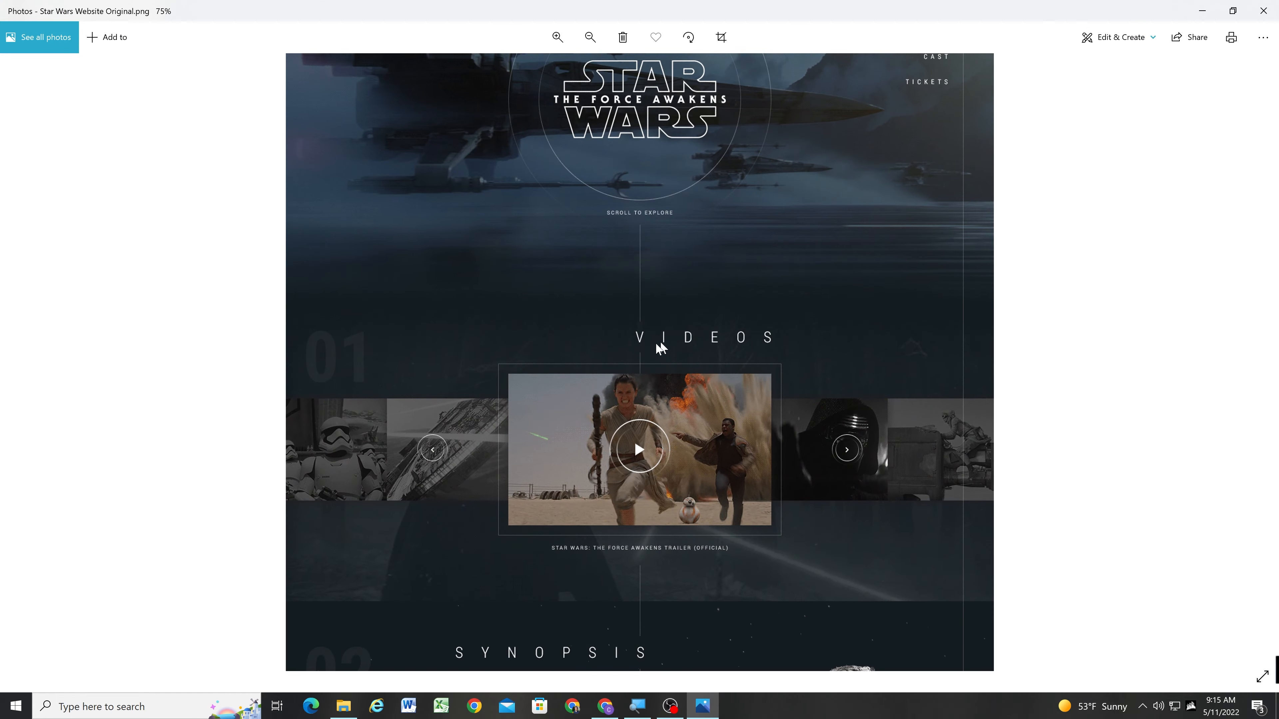
click(1215, 3)
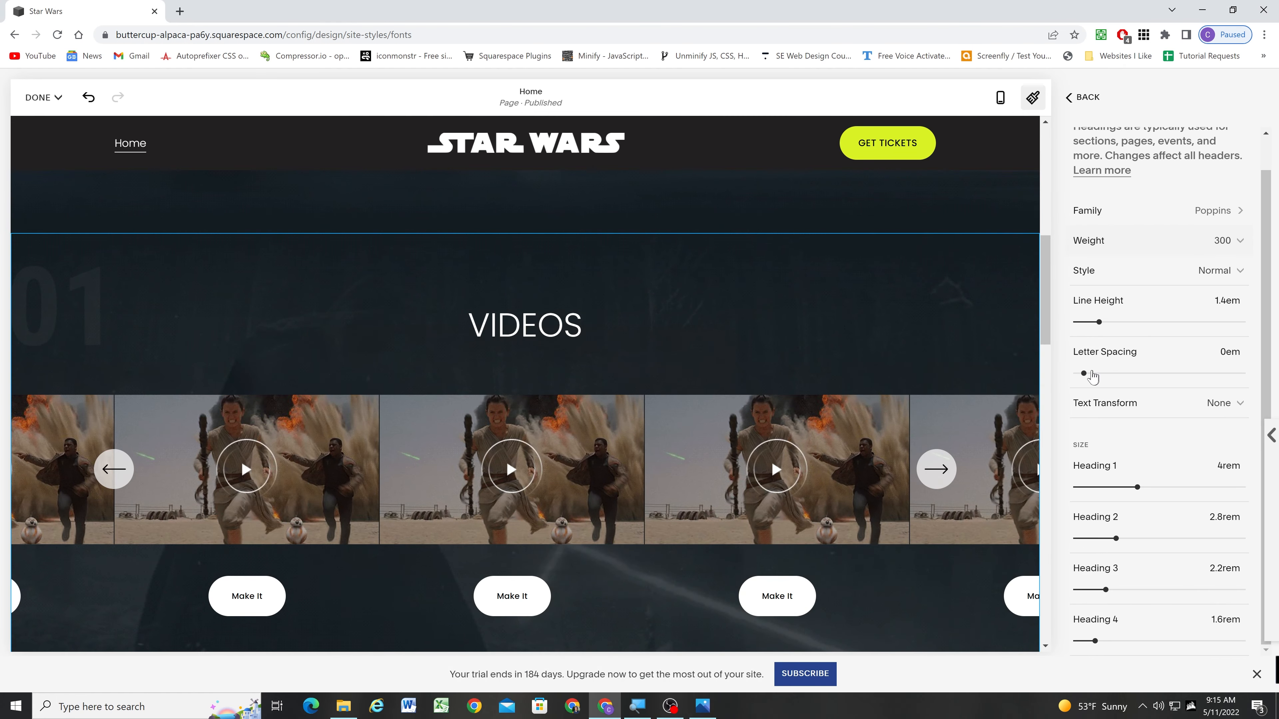
drag(1088, 373, 1133, 373)
key(alt+Tab)
key(alt+Tab)
click(1228, 351)
key(BackSpace)
text(5)
key(Return)
Examine the heading spacing in the Cast and Tickets sections and compare it with those sections in Star Wars Website Original.png.
scroll(679, 361, down, 15)
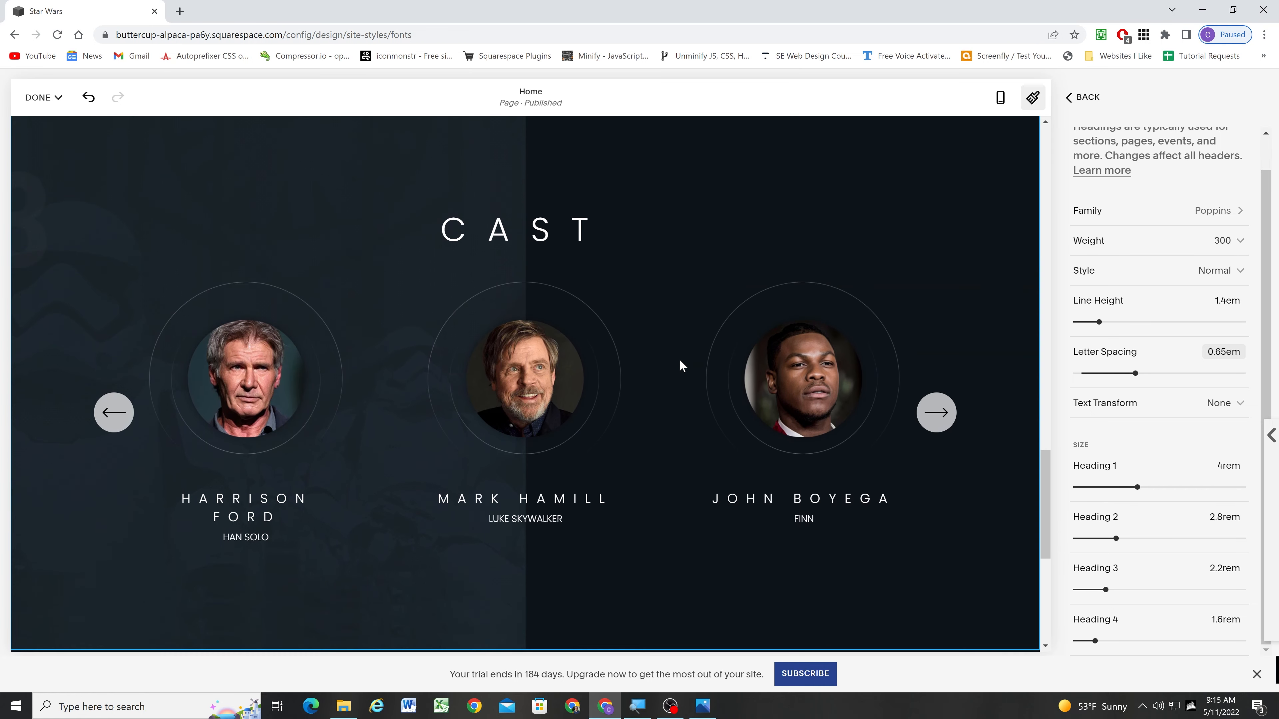
scroll(679, 359, down, 4)
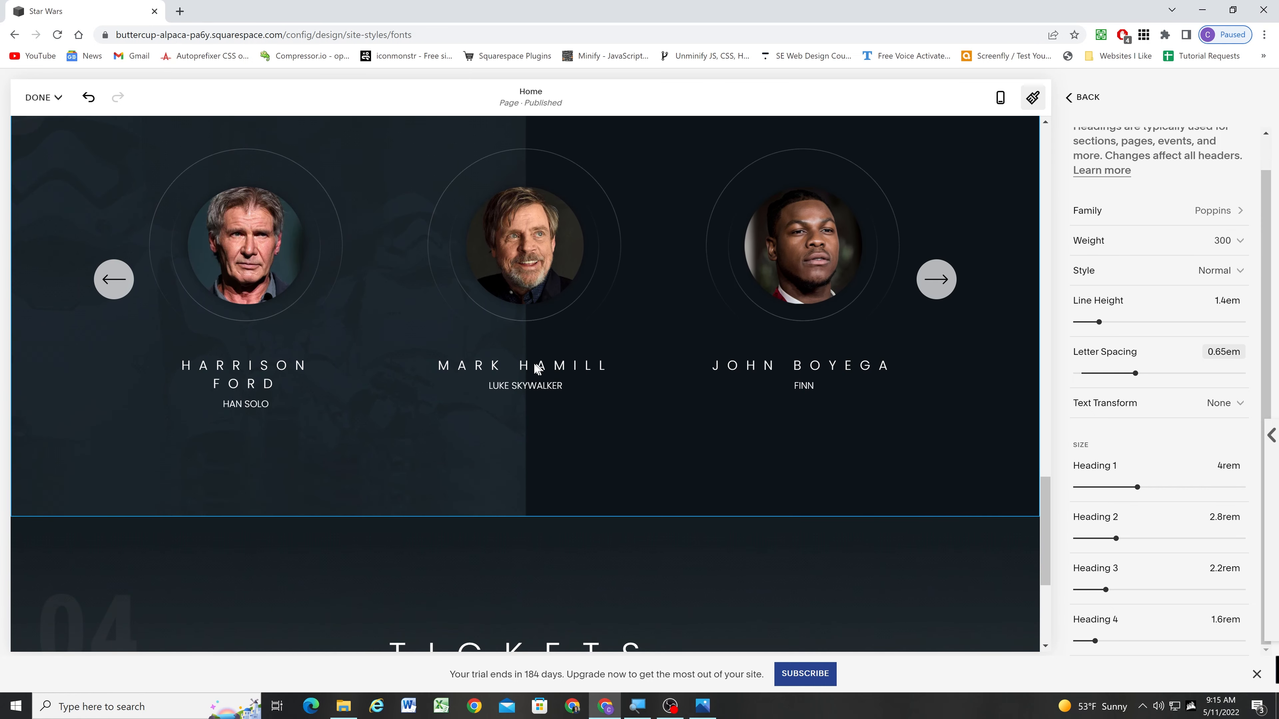
scroll(1214, 377, up, 1)
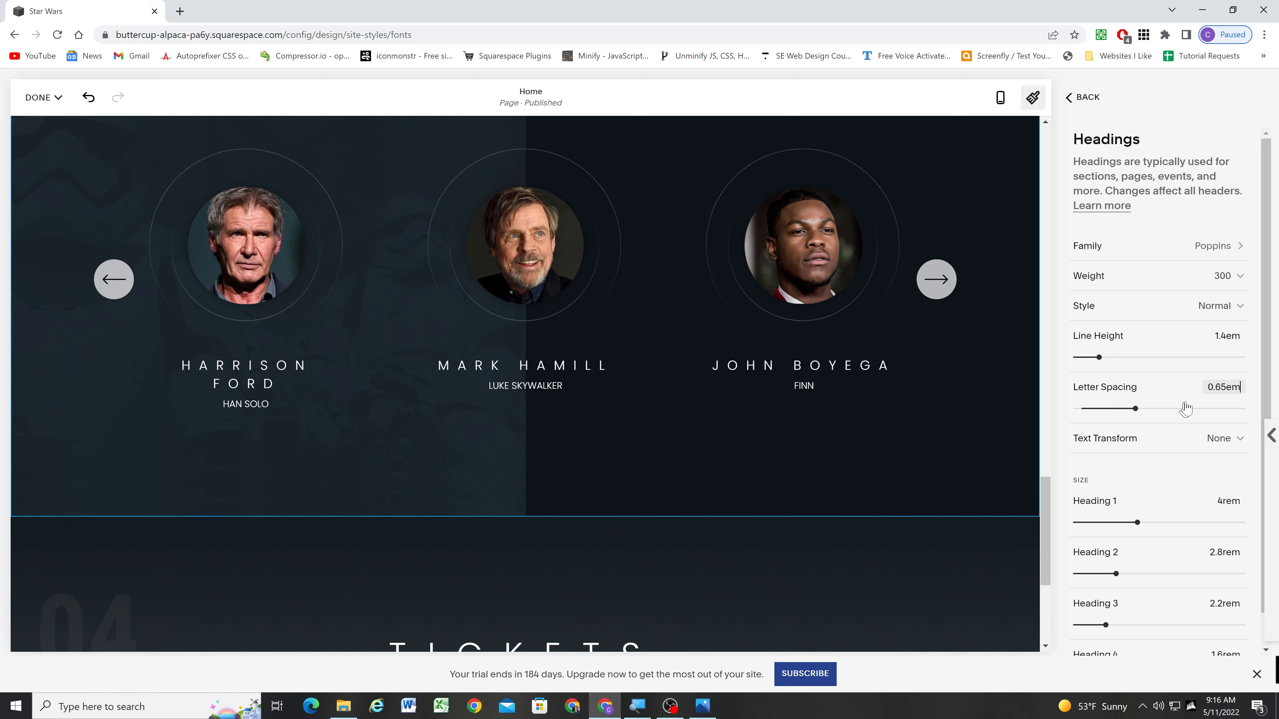
click(703, 706)
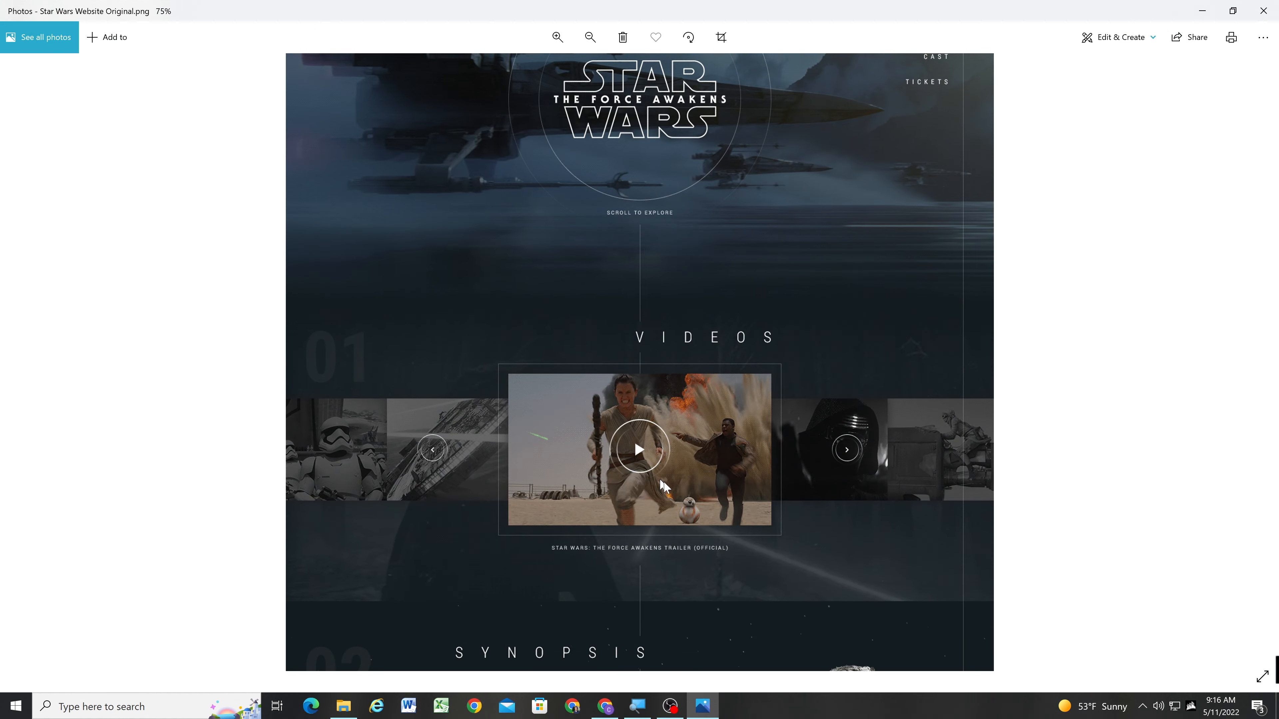
scroll(659, 502, down, 10)
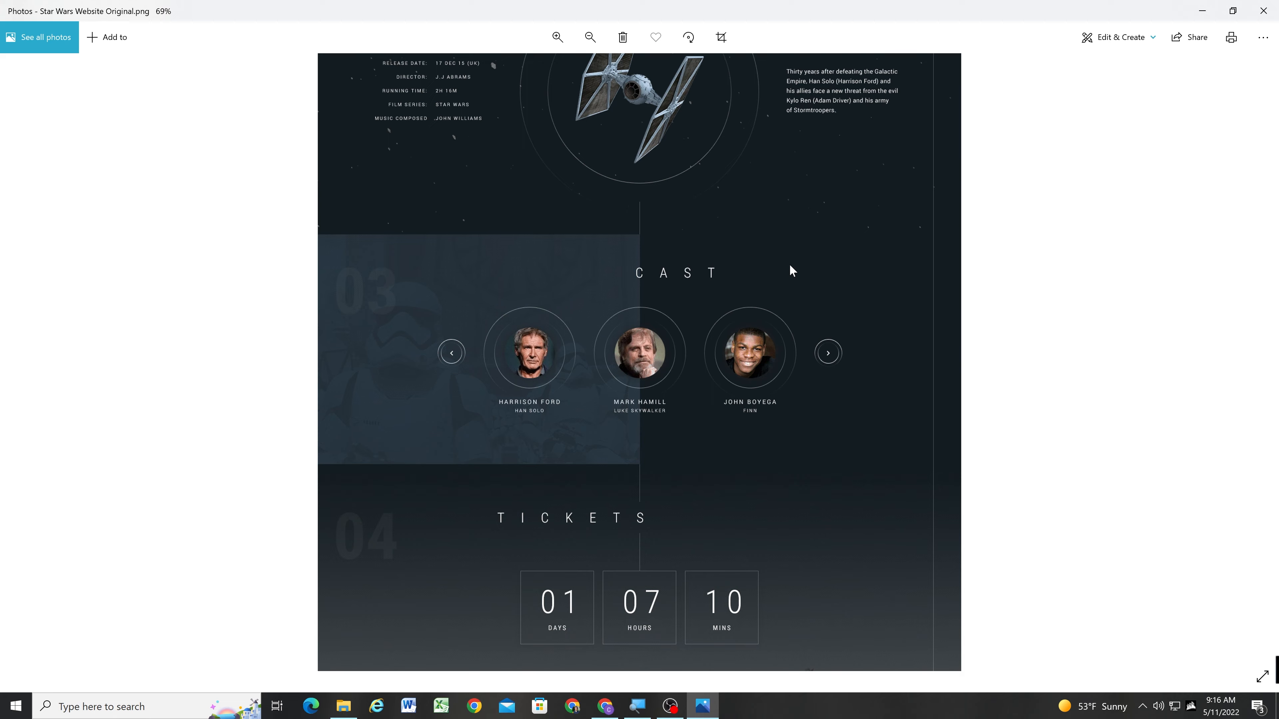
drag(790, 264, 793, 298)
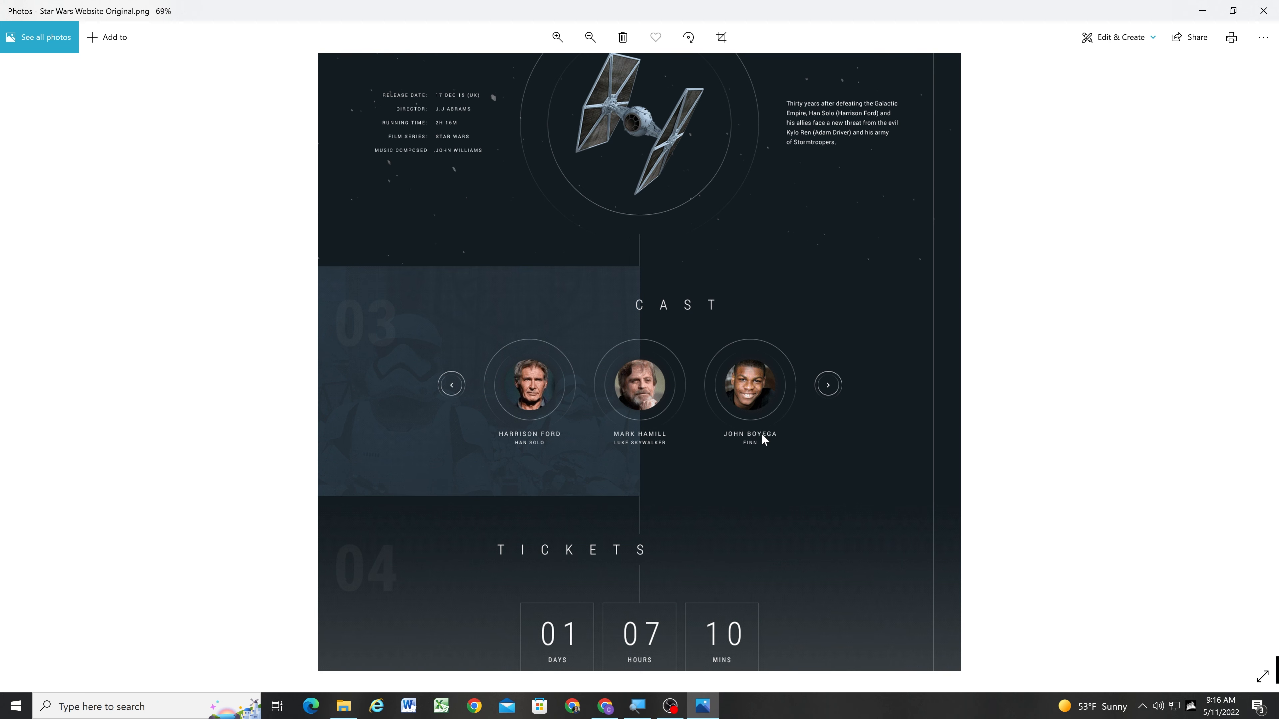
drag(762, 522, 771, 409)
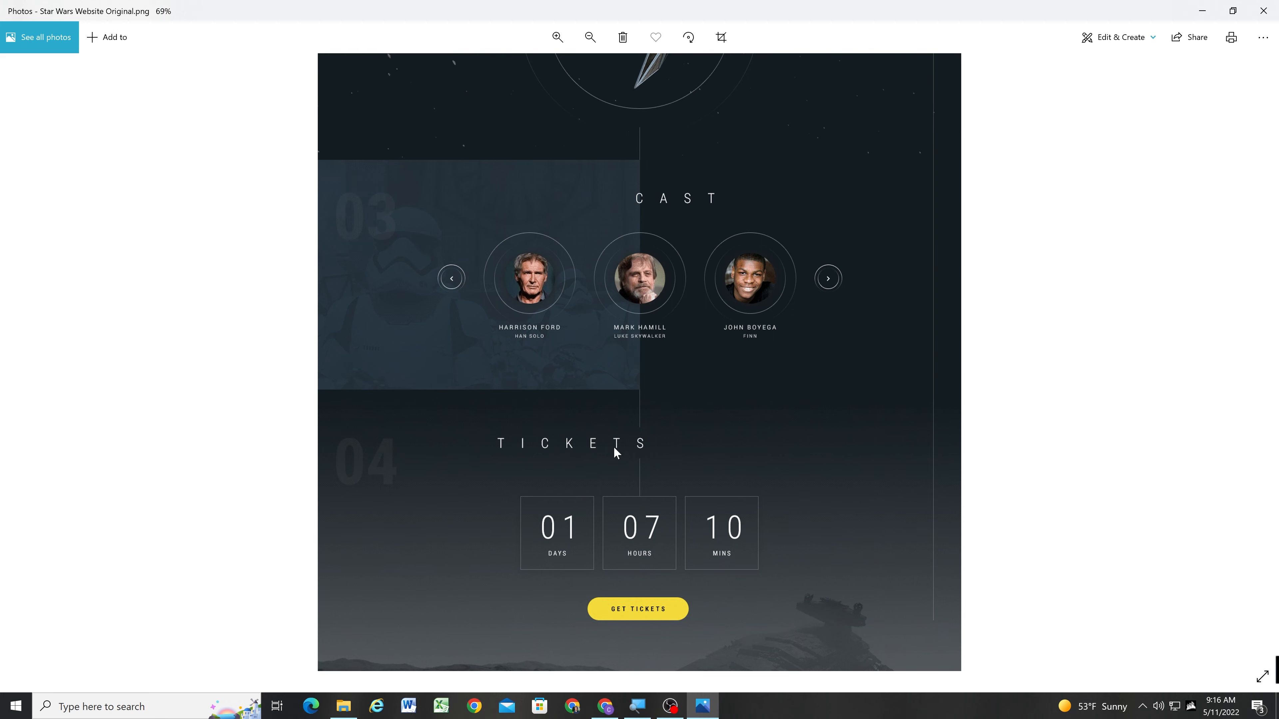
drag(766, 354, 774, 411)
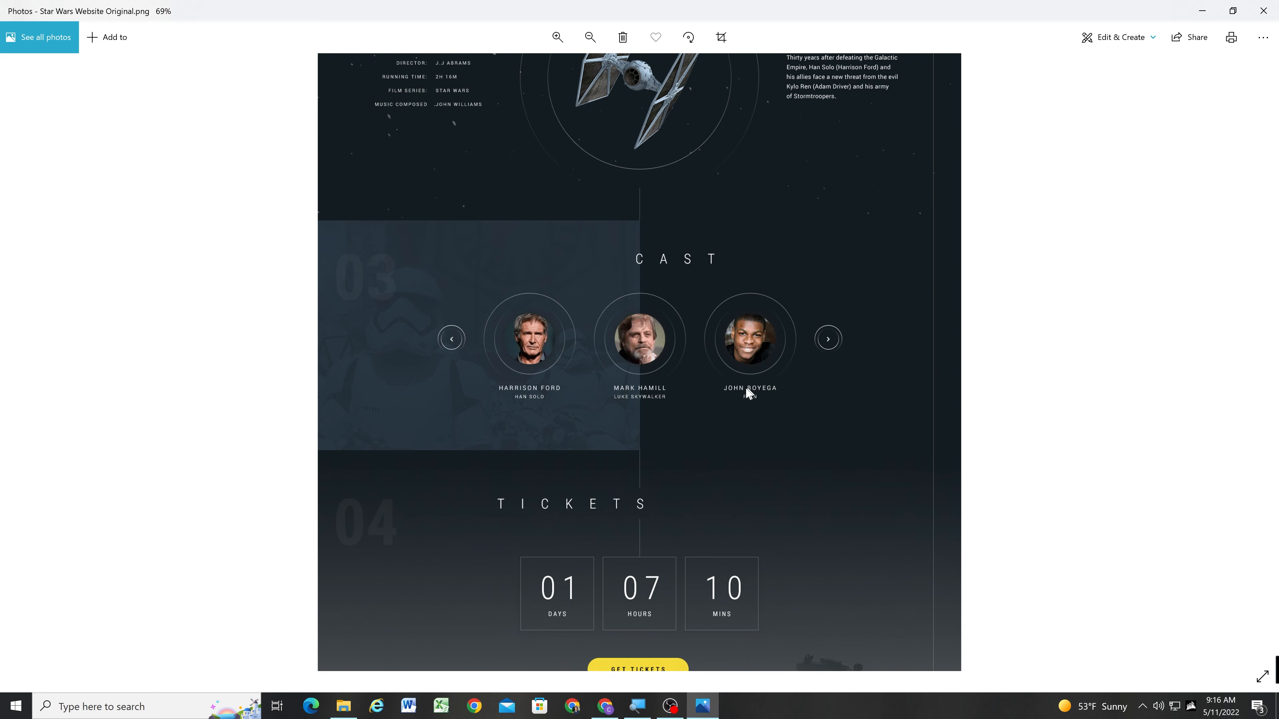
click(1202, 11)
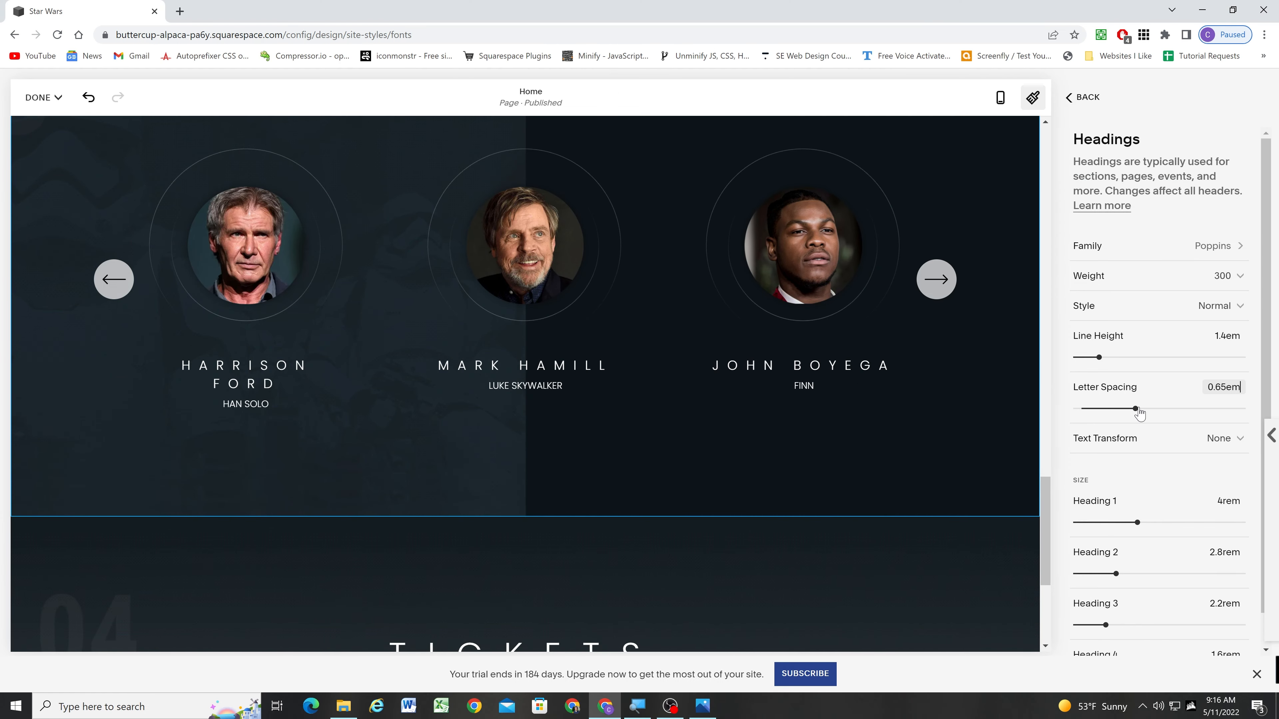
Reduce the global headings' letter spacing to 0.2em and check the cast names and Tickets heading.
drag(1135, 407, 1101, 408)
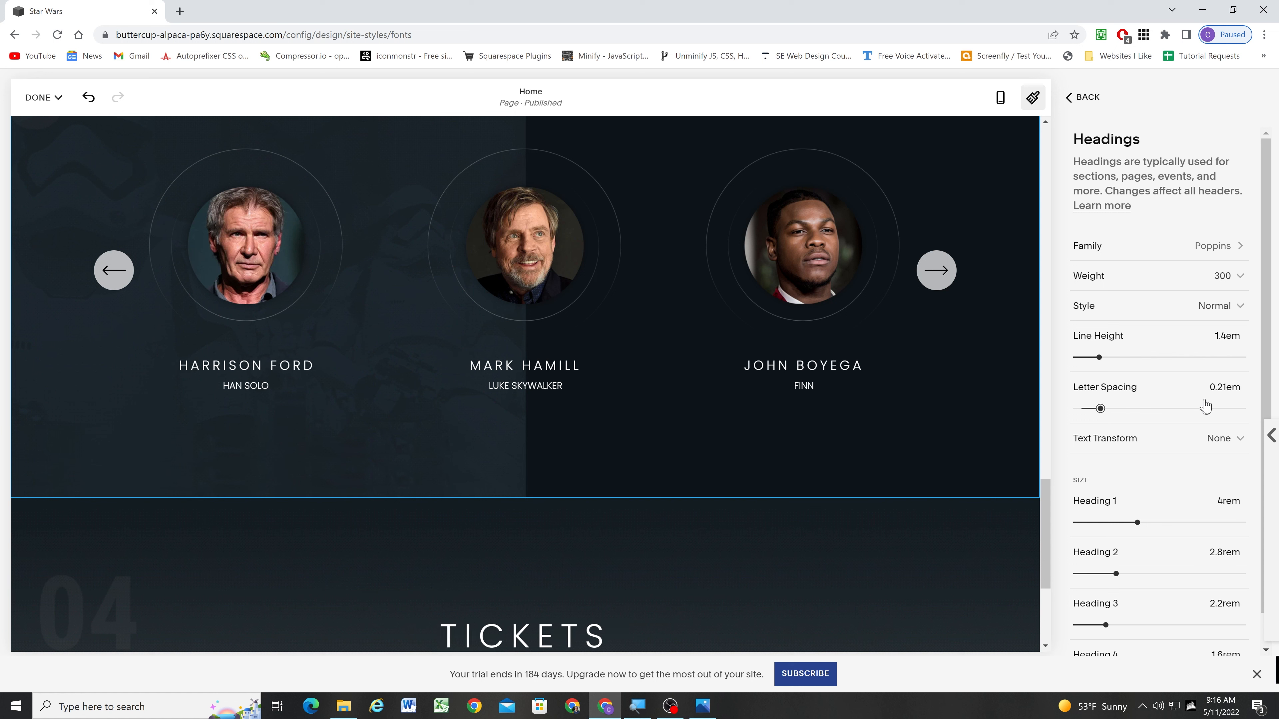
click(1232, 388)
scroll(539, 499, down, 3)
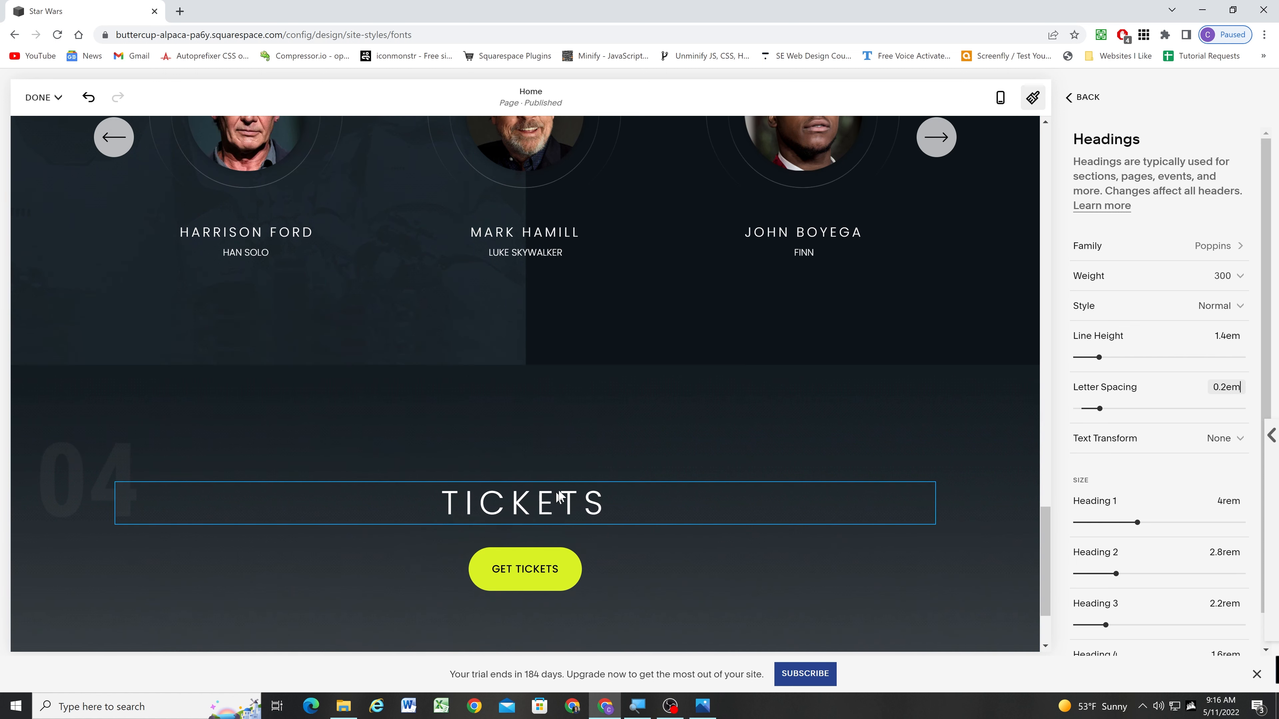
scroll(733, 458, up, 15)
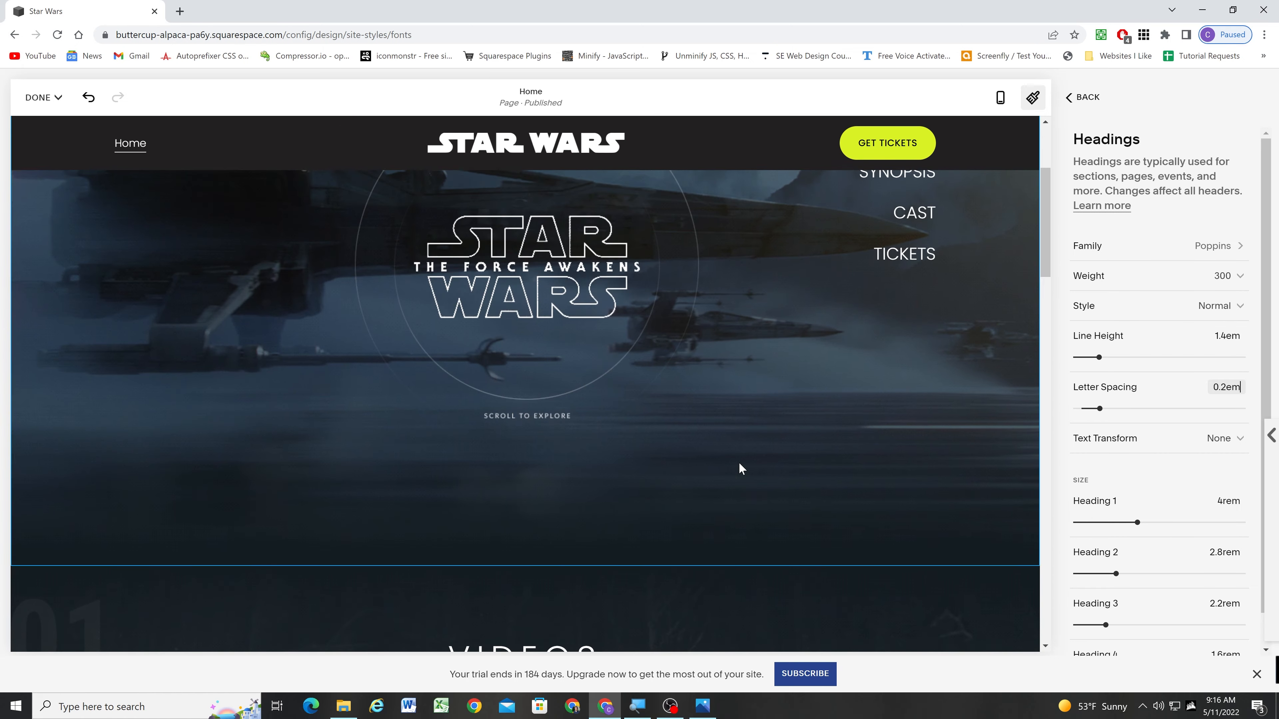
scroll(742, 469, up, 3)
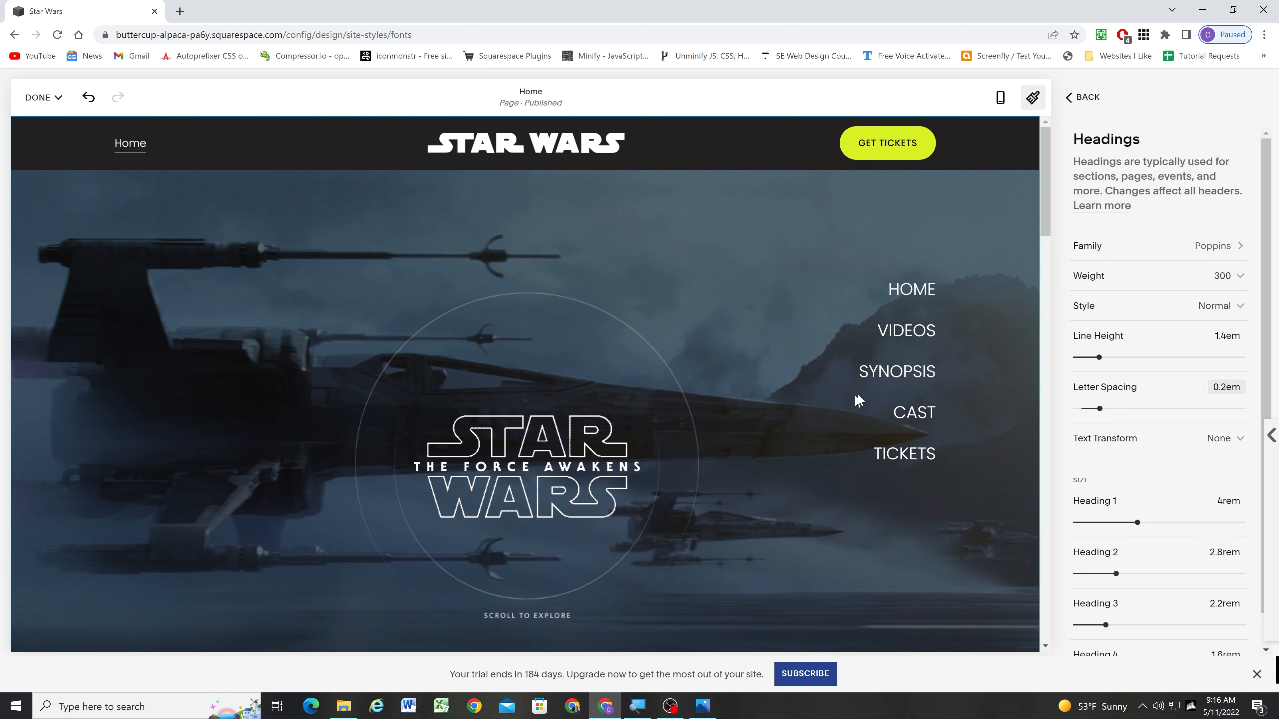
Open the global Paragraphs text style and examine the hero menu links and Synopsis text that use it.
click(1098, 97)
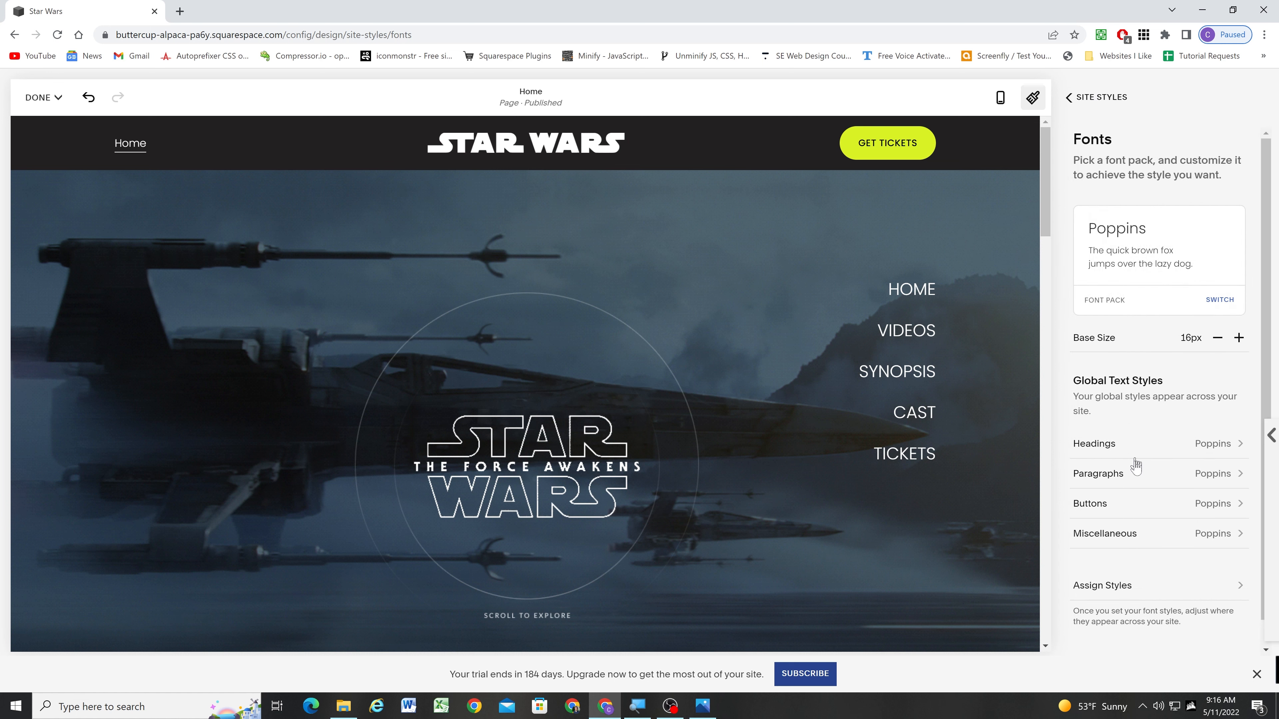
click(1135, 485)
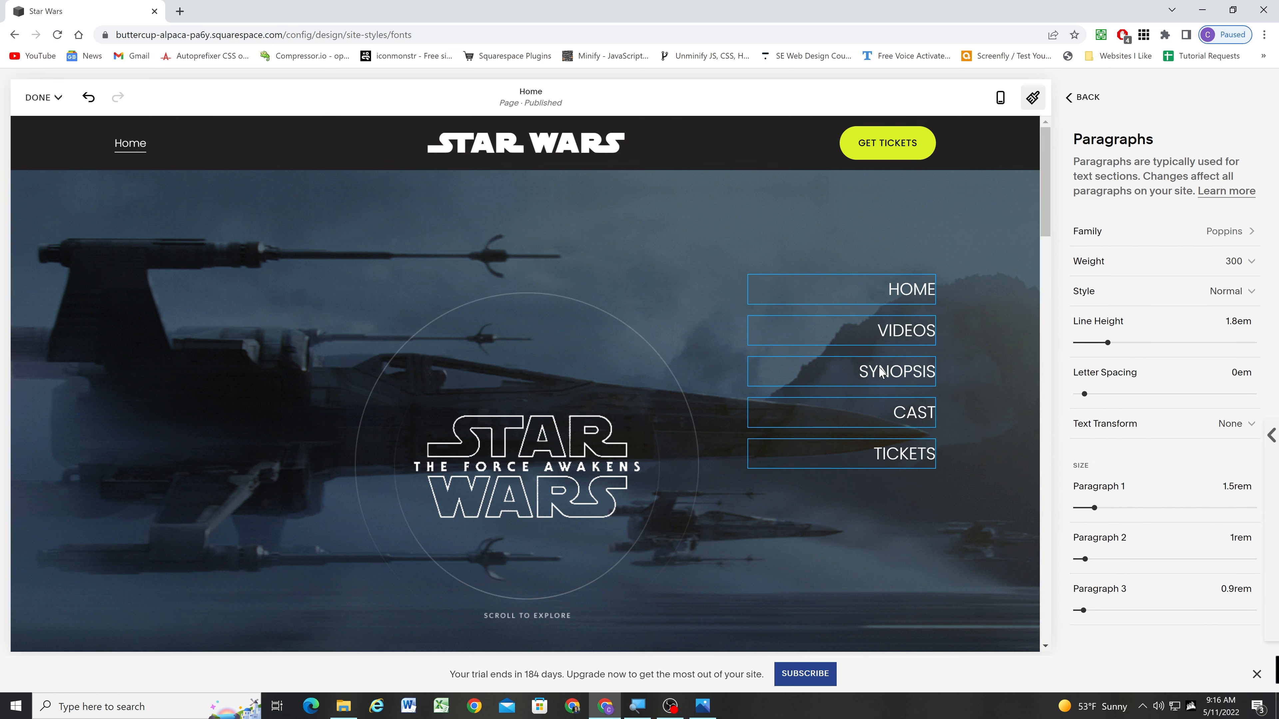
scroll(881, 372, down, 6)
scroll(879, 367, down, 10)
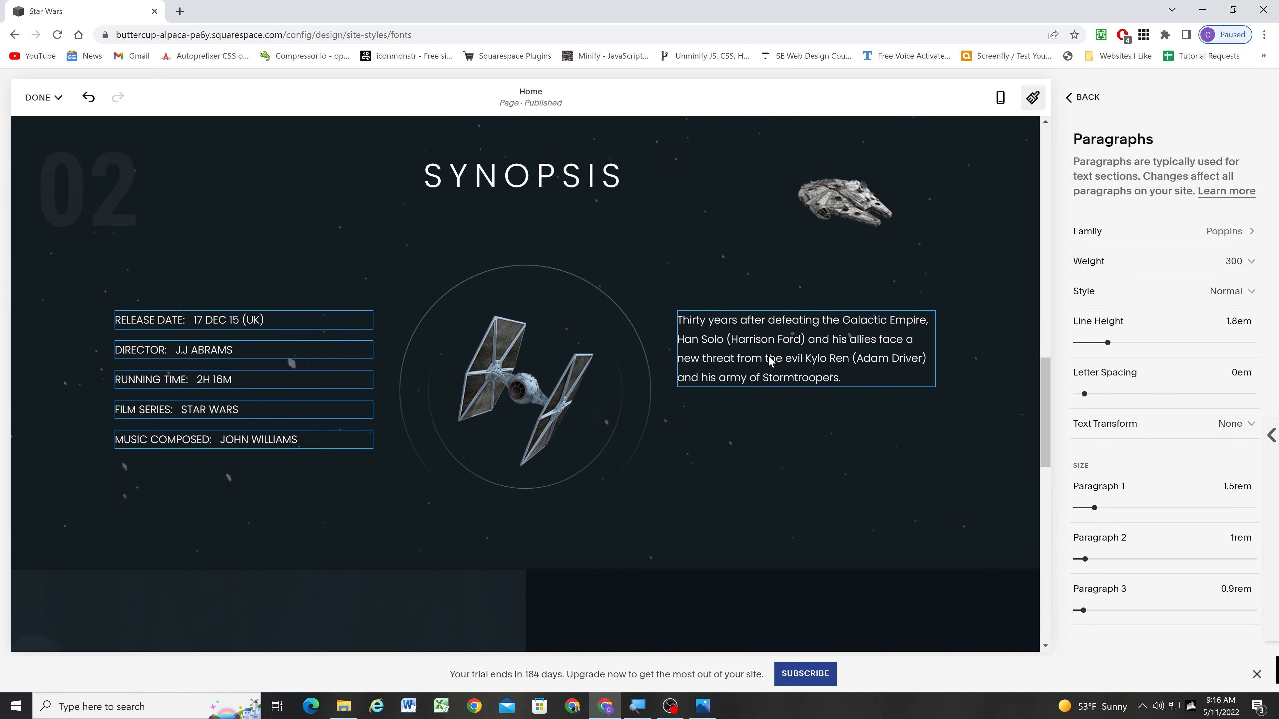
scroll(952, 358, up, 10)
scroll(906, 366, up, 6)
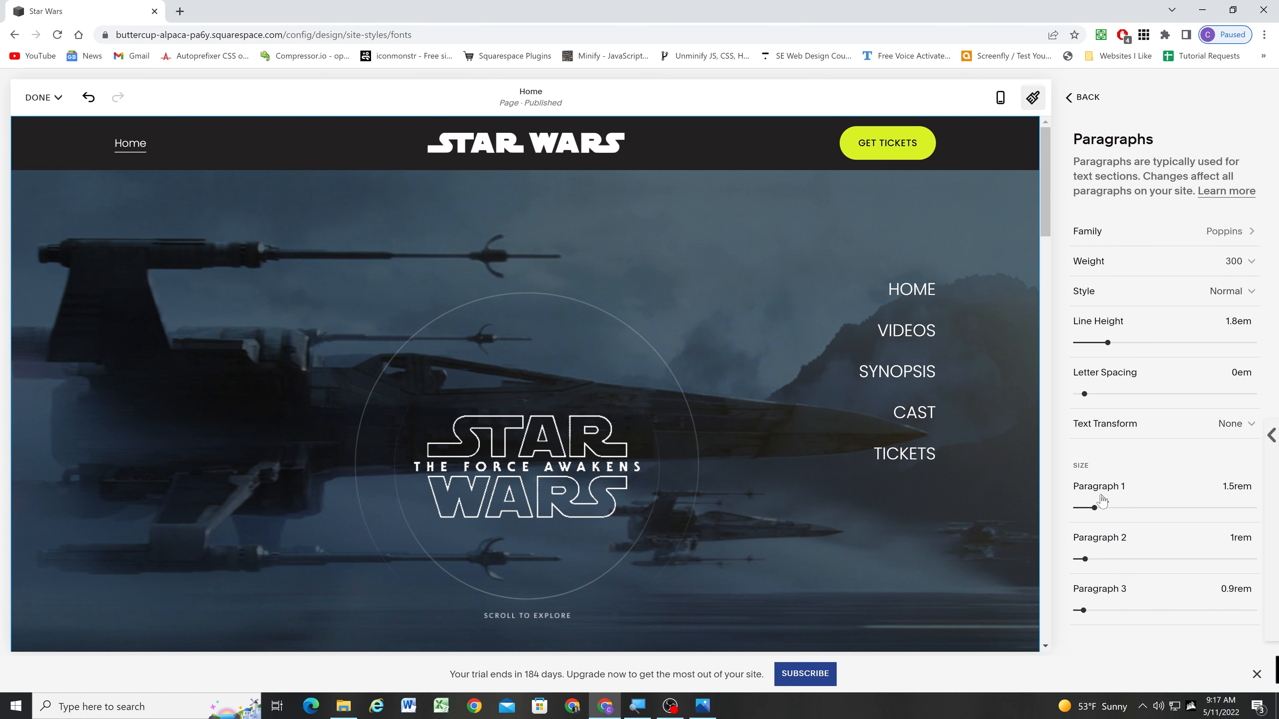
scroll(910, 370, down, 5)
scroll(909, 366, down, 4)
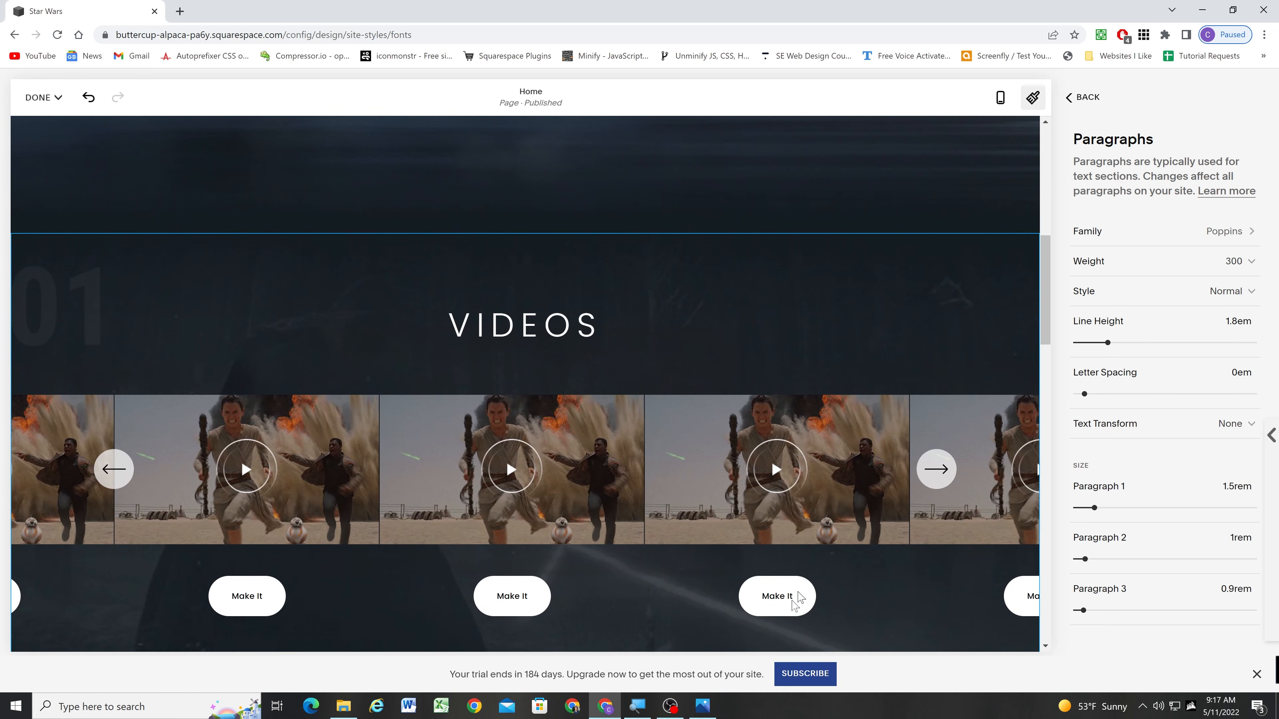
Compare the menu and Synopsis text with Star Wars Website Original.png and set the Paragraph 1 size to 1rem.
click(703, 707)
scroll(836, 223, up, 1)
drag(839, 222, 846, 603)
drag(892, 207, 906, 432)
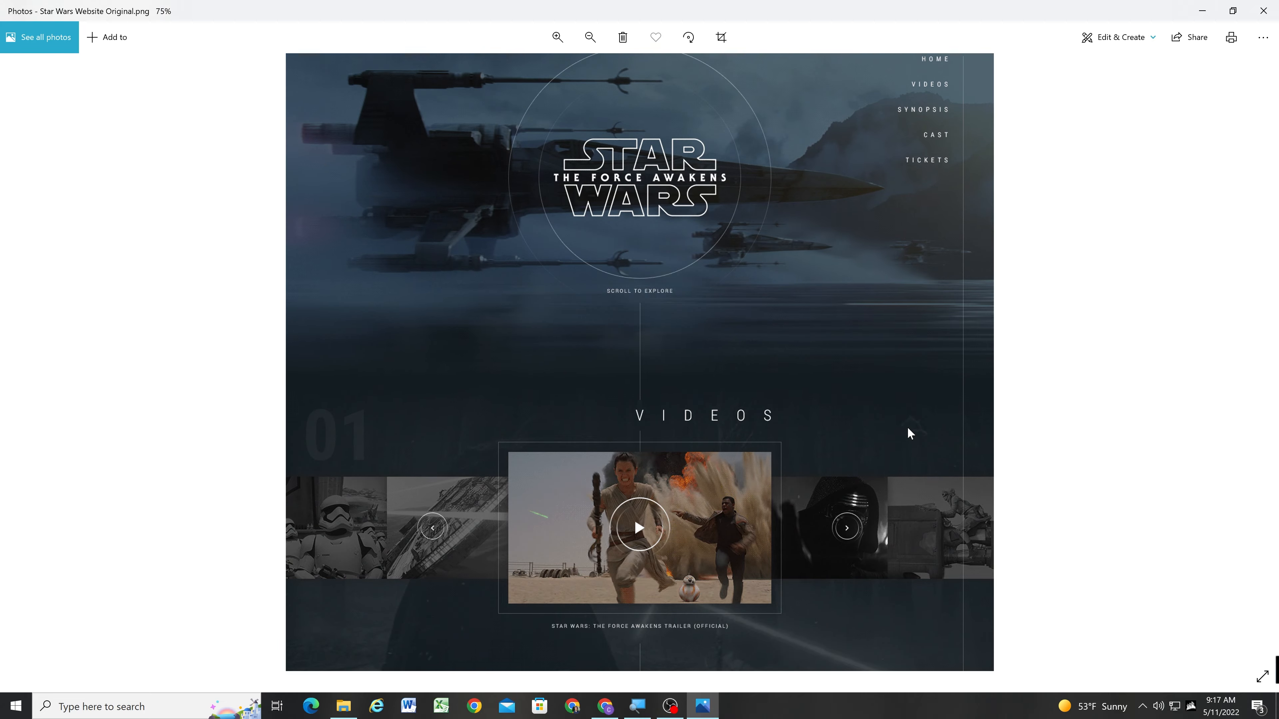
drag(853, 486, 865, 171)
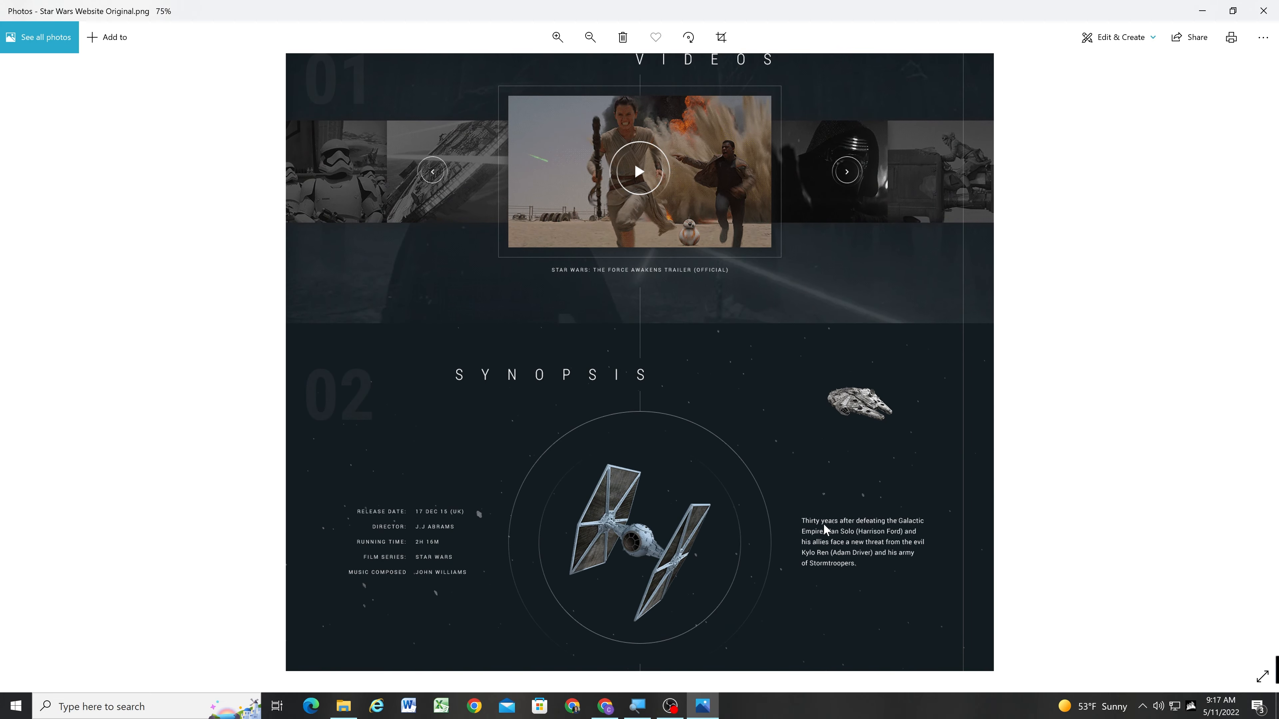
click(1203, 10)
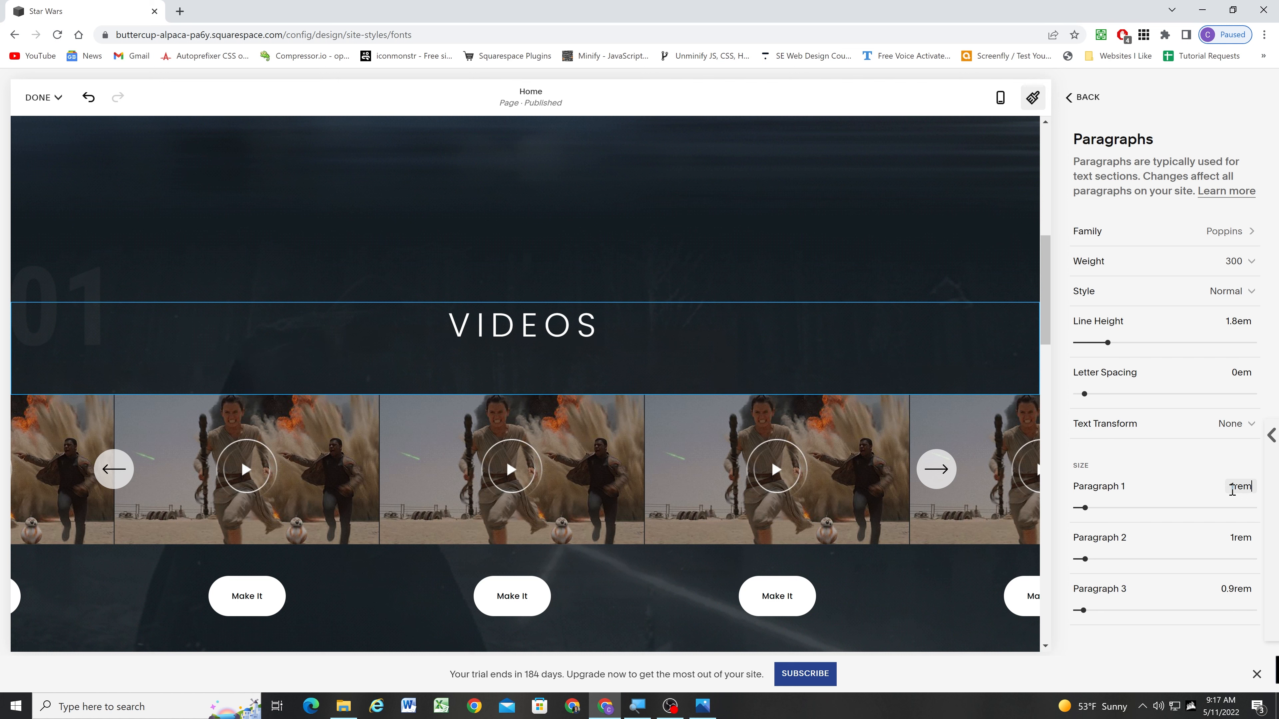
scroll(838, 292, up, 1)
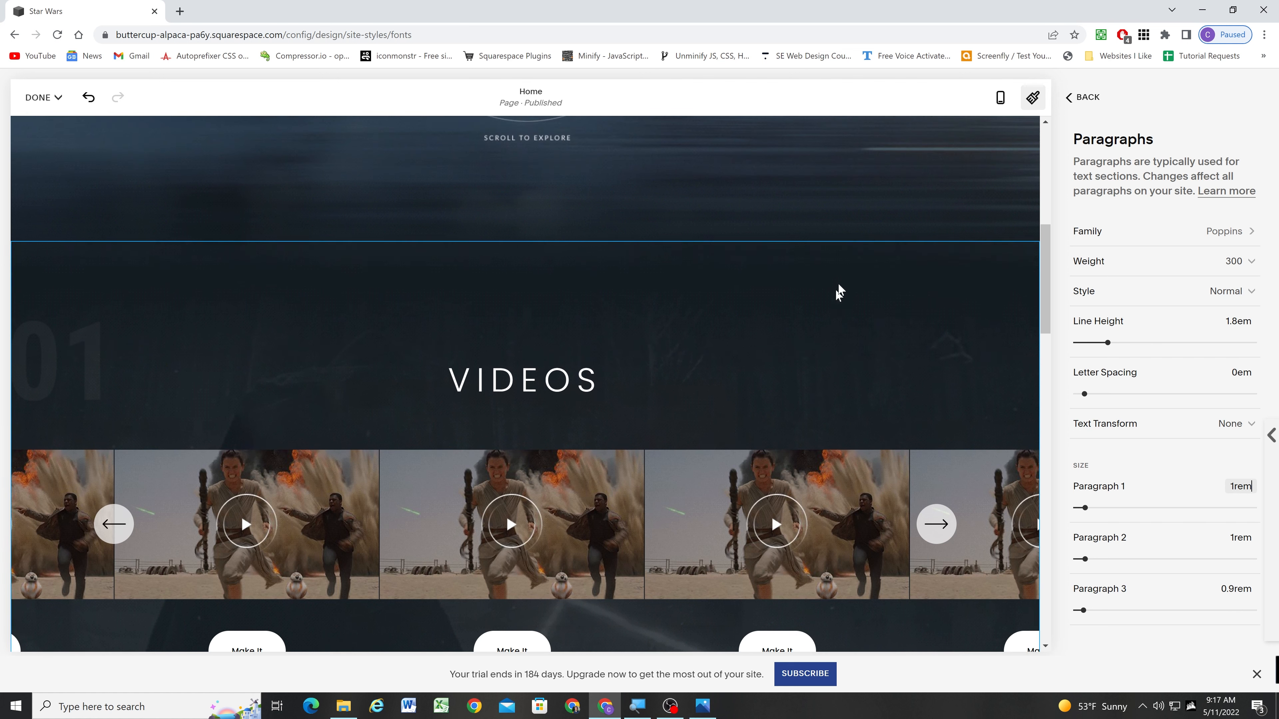
scroll(838, 292, up, 8)
scroll(916, 323, down, 1)
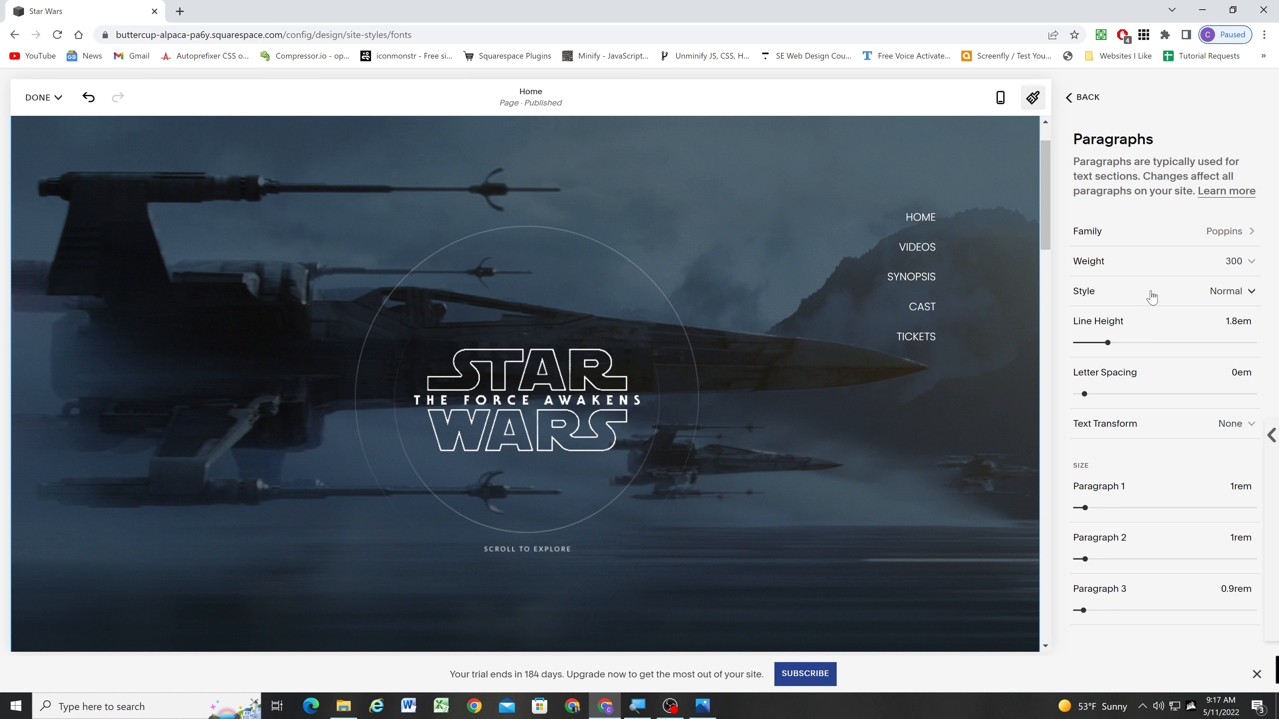
Save the site style changes and open the Custom CSS editor.
mouse_move(44, 98)
click(39, 139)
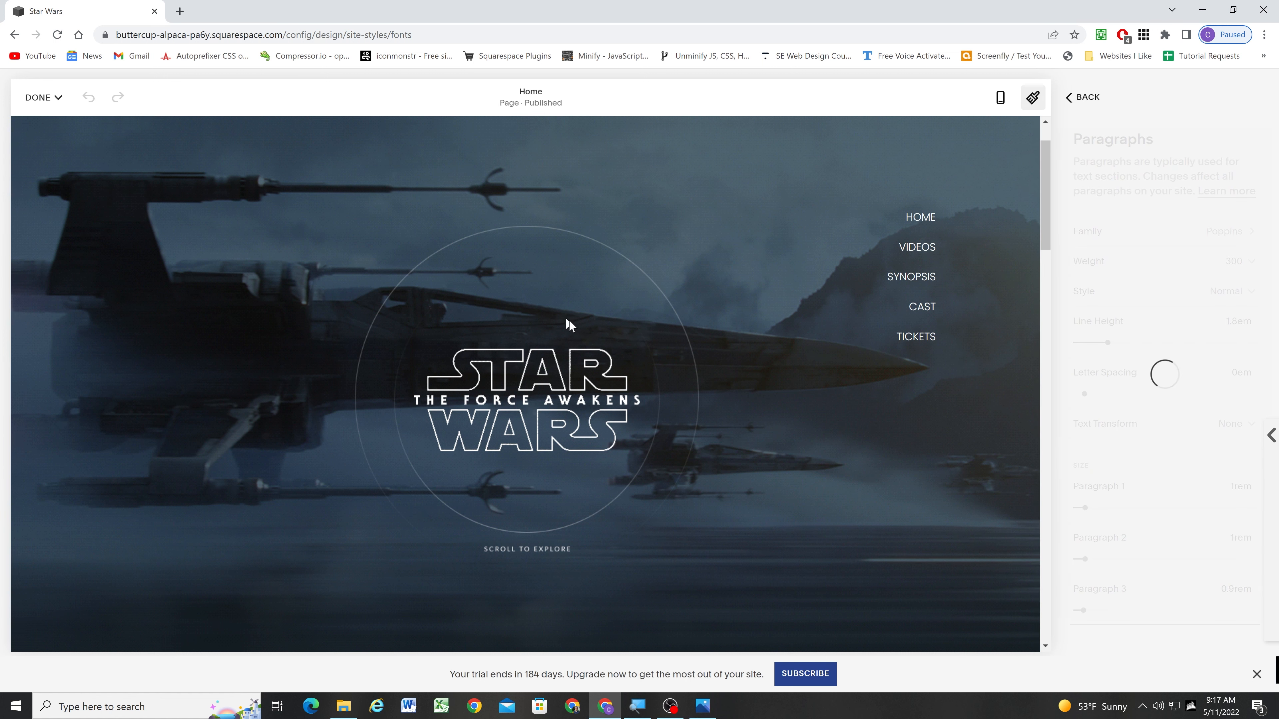
scroll(583, 375, down, 8)
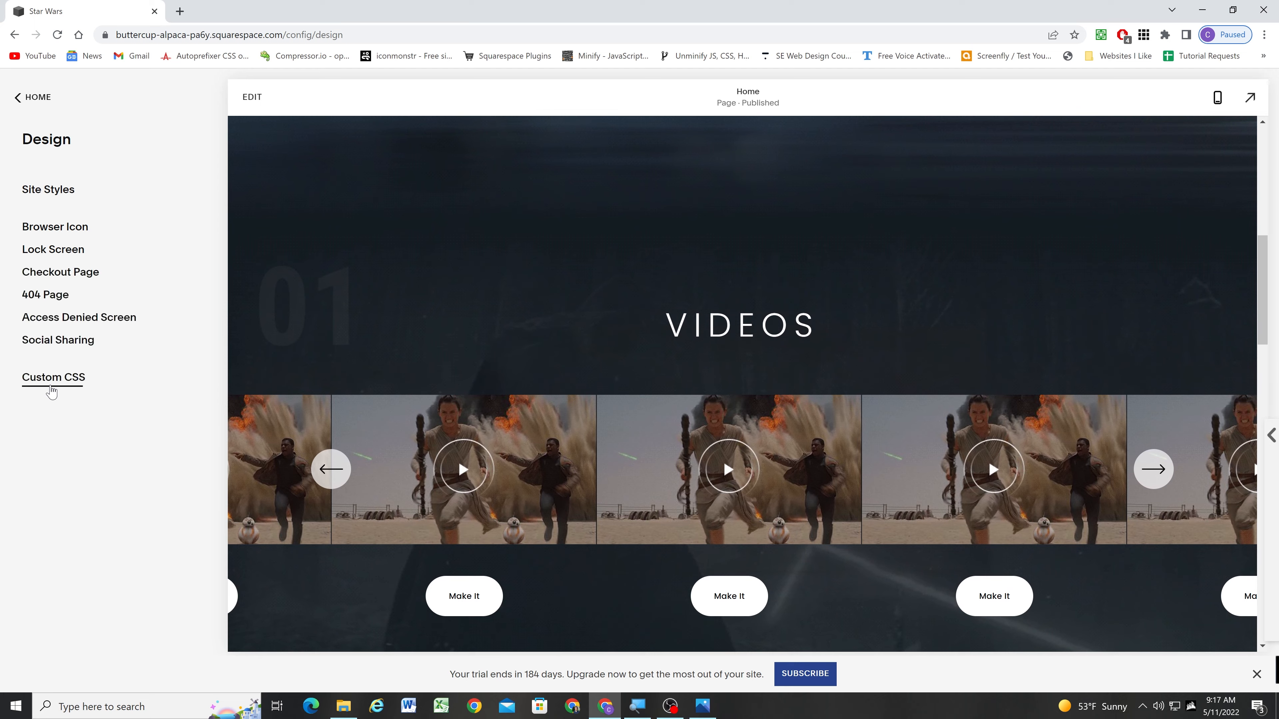
click(51, 383)
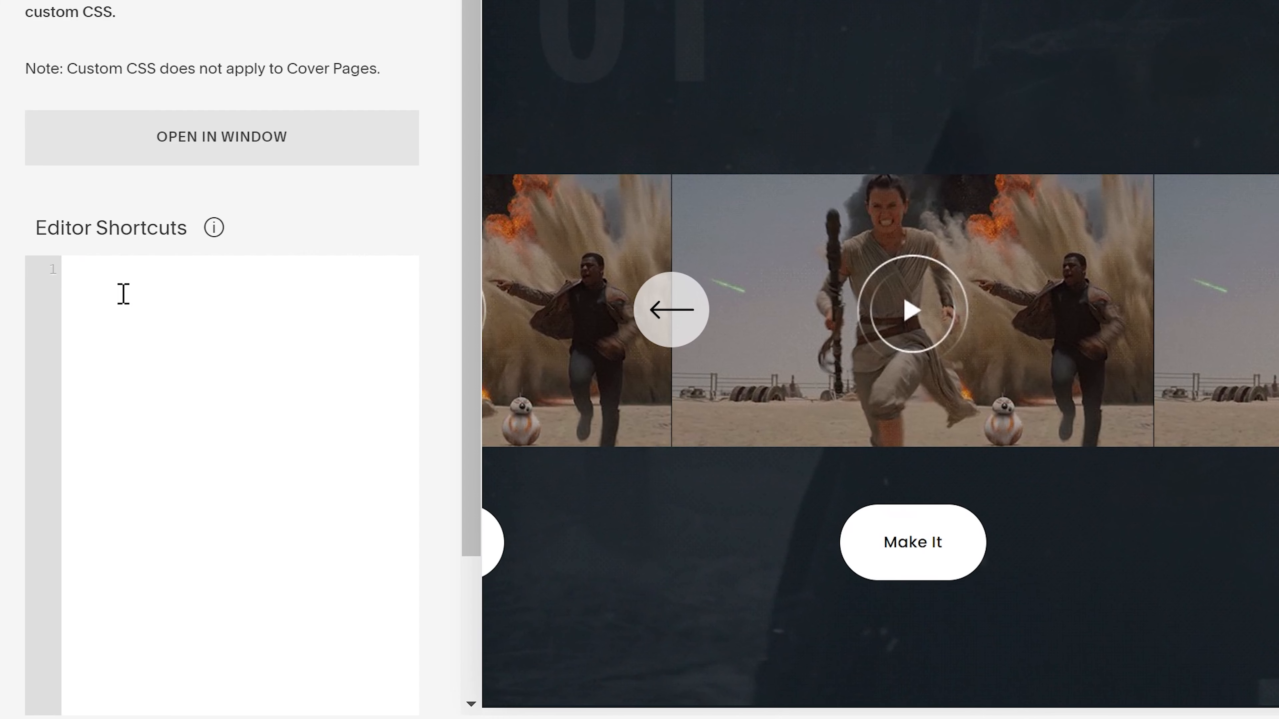
Write a custom CSS rule for h2 that sets letter-spacing to .8rem.
text(h2 {)
key(Return)
text(letter-spaicing: )
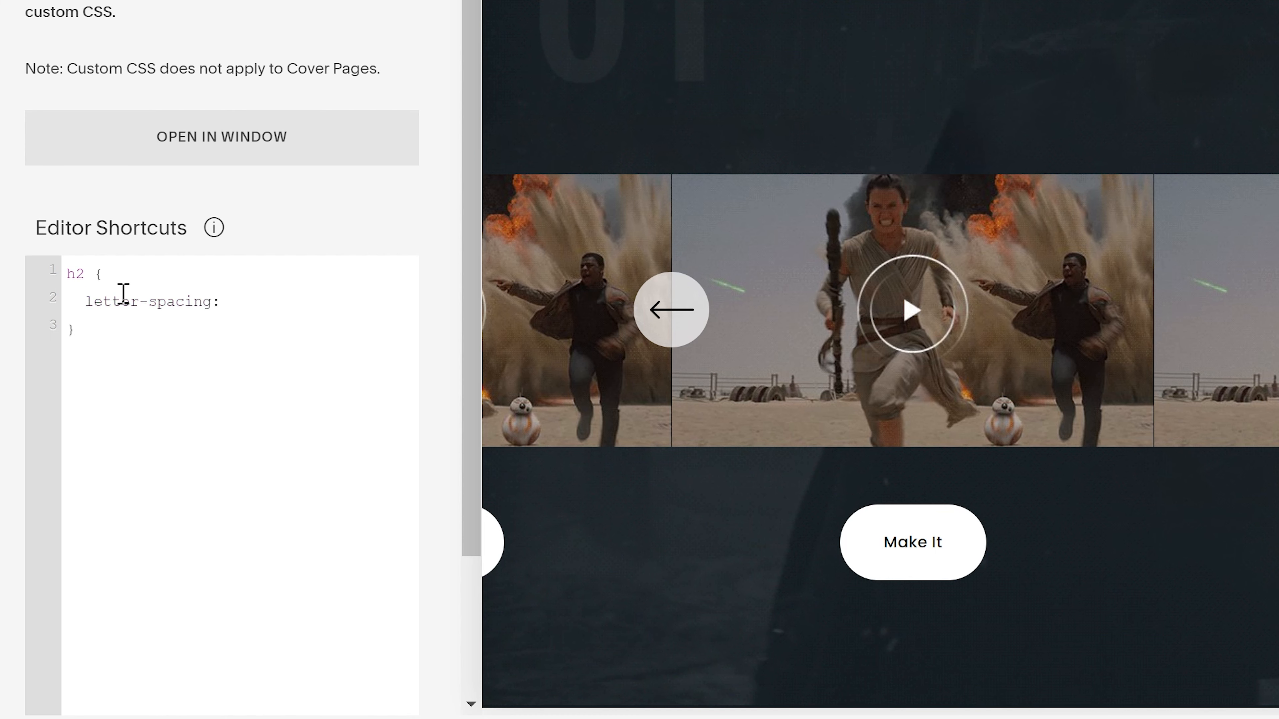
text(.8rem;)
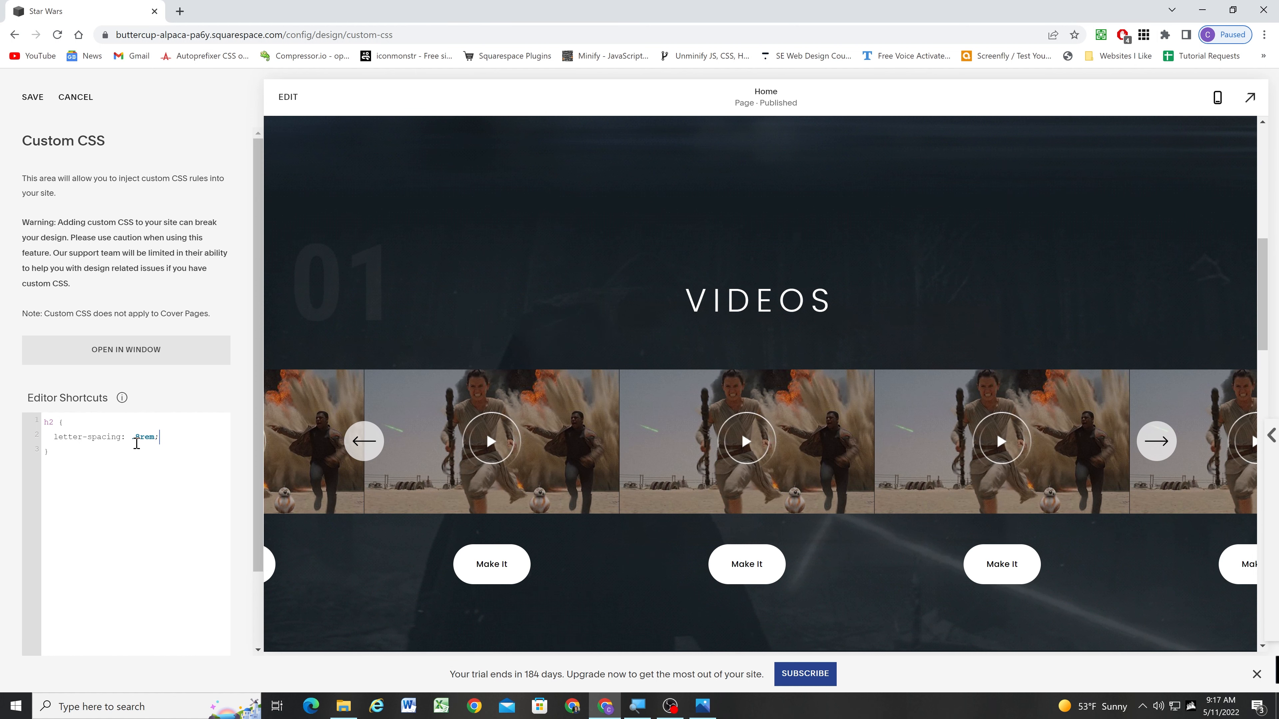
Change the h2 rule's letter-spacing to 2rem and check the Videos and Synopsis headings in the preview.
click(132, 436)
text(1)
drag(145, 436, 132, 437)
text(2)
scroll(655, 337, down, 10)
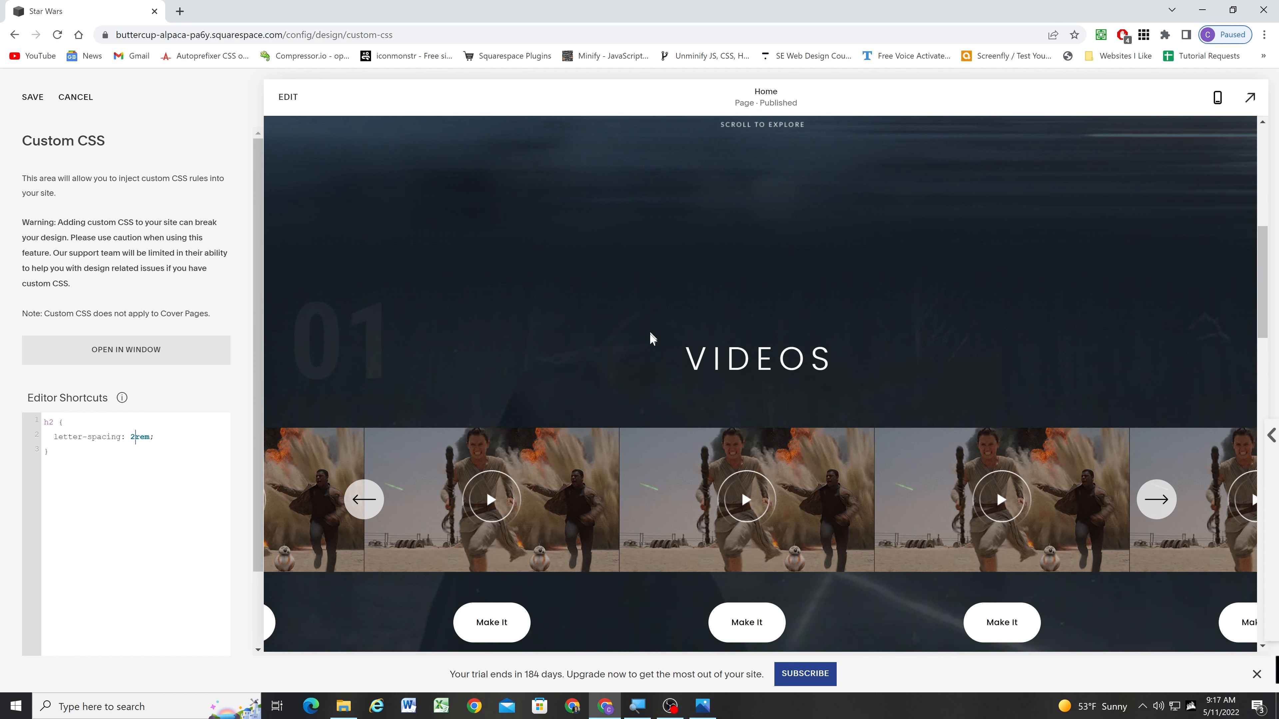
scroll(649, 334, up, 2)
scroll(694, 373, up, 1)
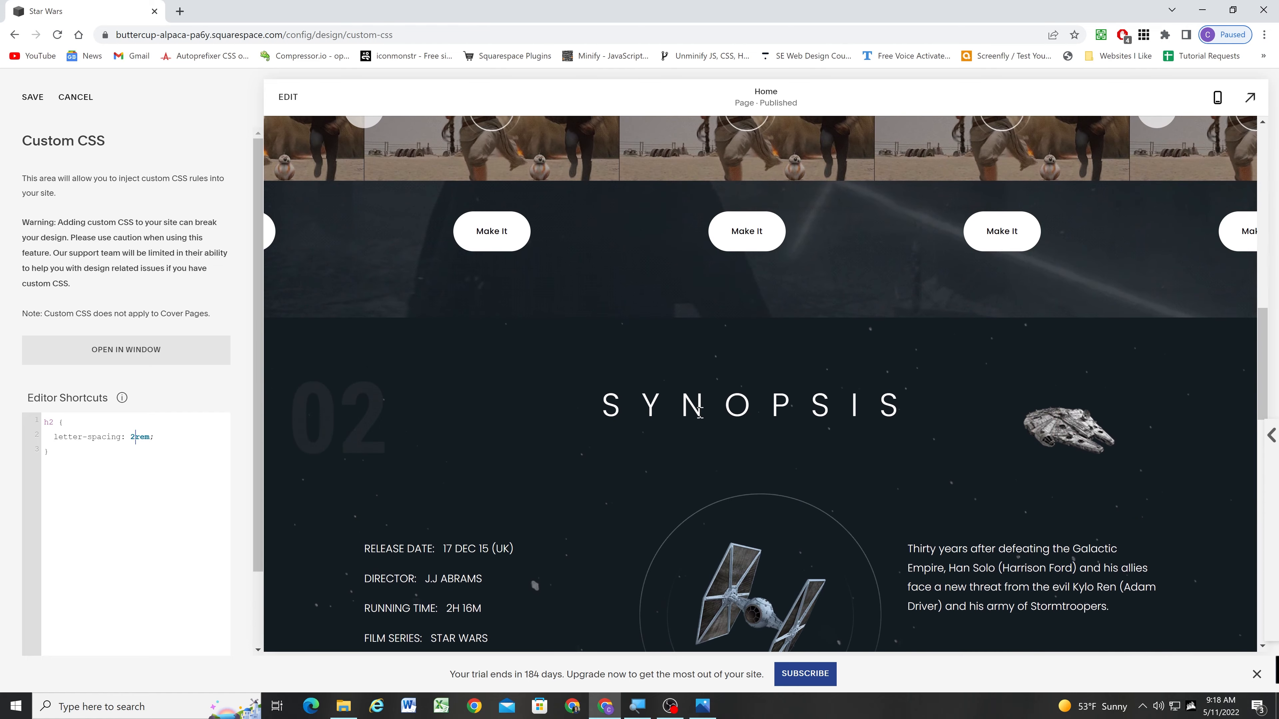
scroll(673, 407, down, 1)
scroll(671, 384, up, 10)
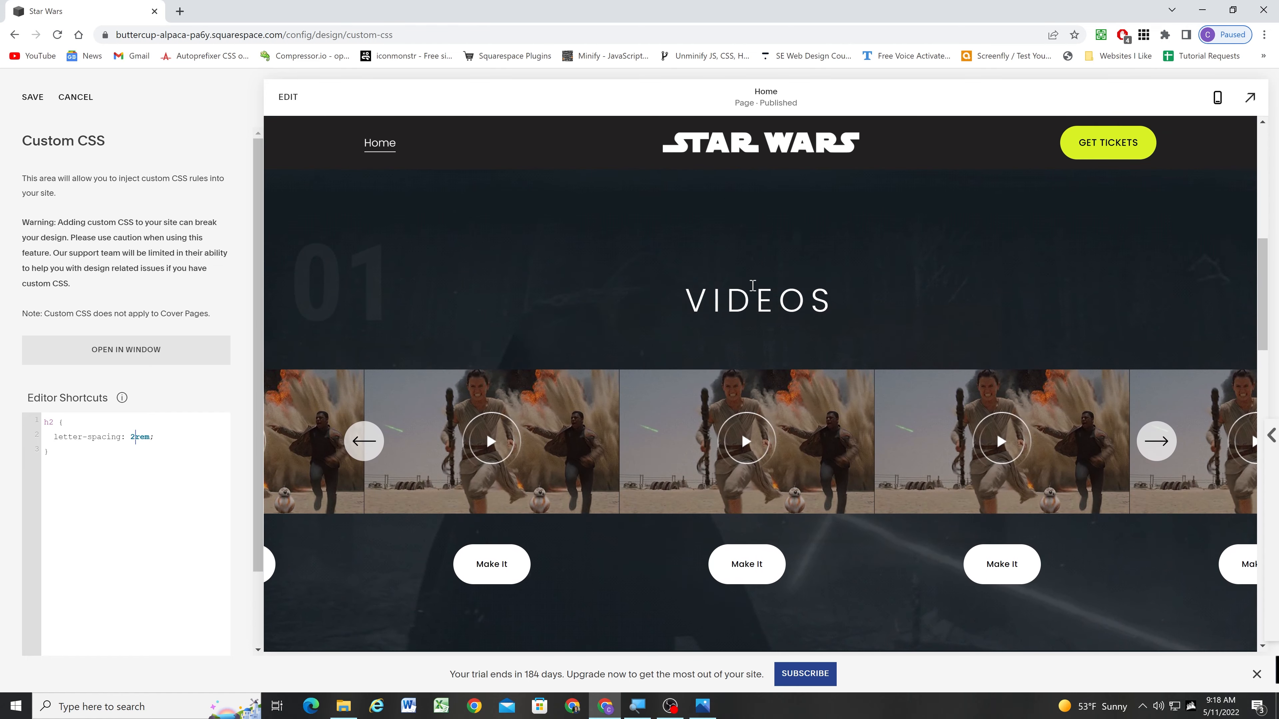
scroll(739, 296, down, 6)
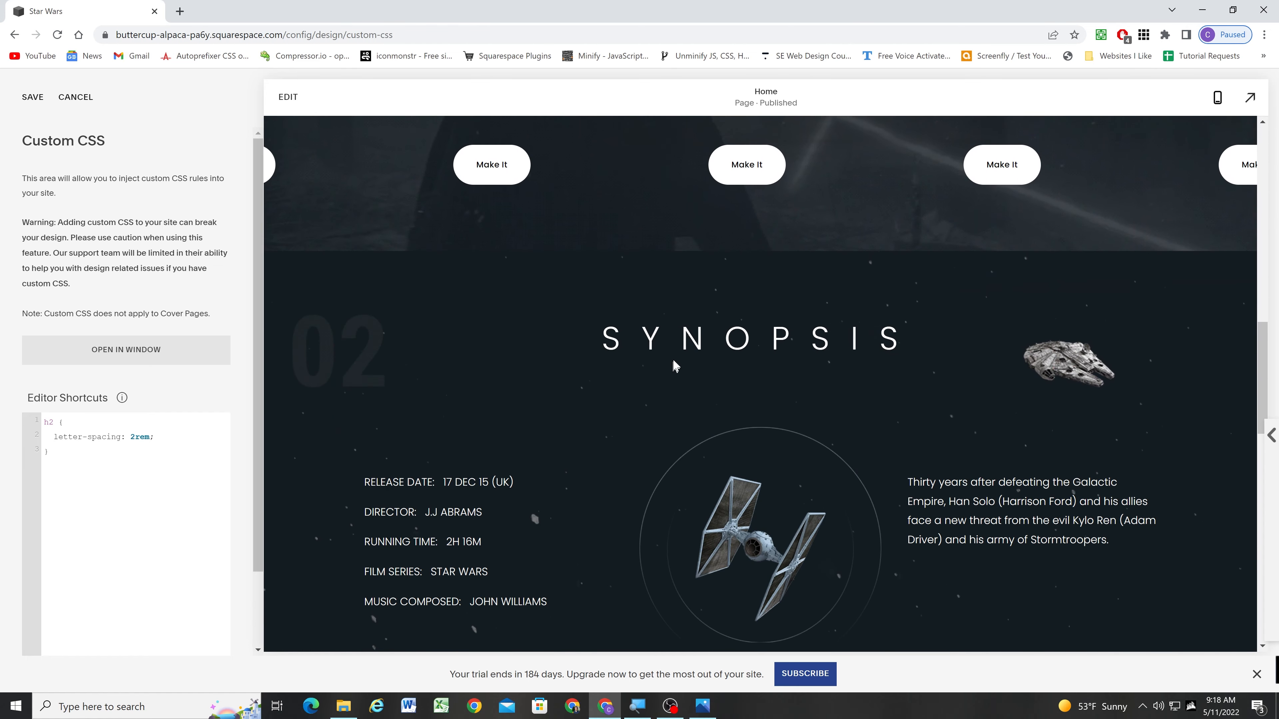
scroll(701, 343, down, 2)
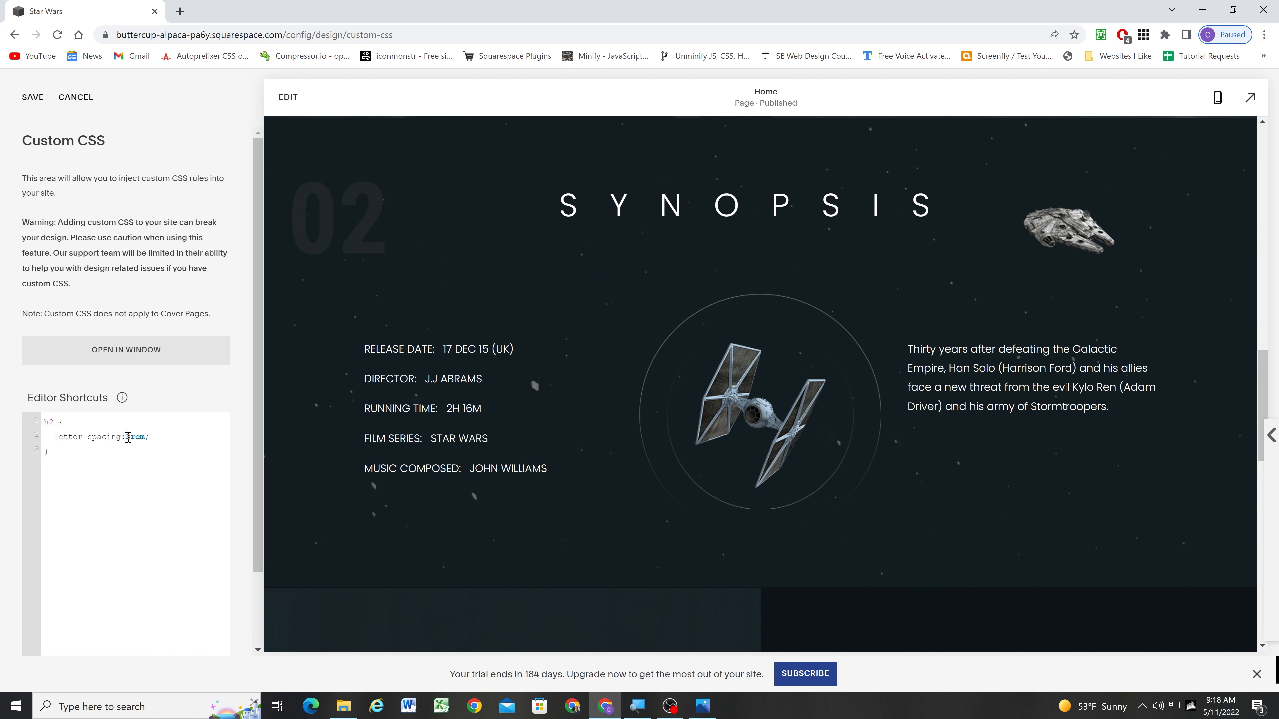
Compare the Synopsis heading with the reference image, set the h2 rule's letter-spacing to 2.5rem, and save the custom CSS.
click(702, 706)
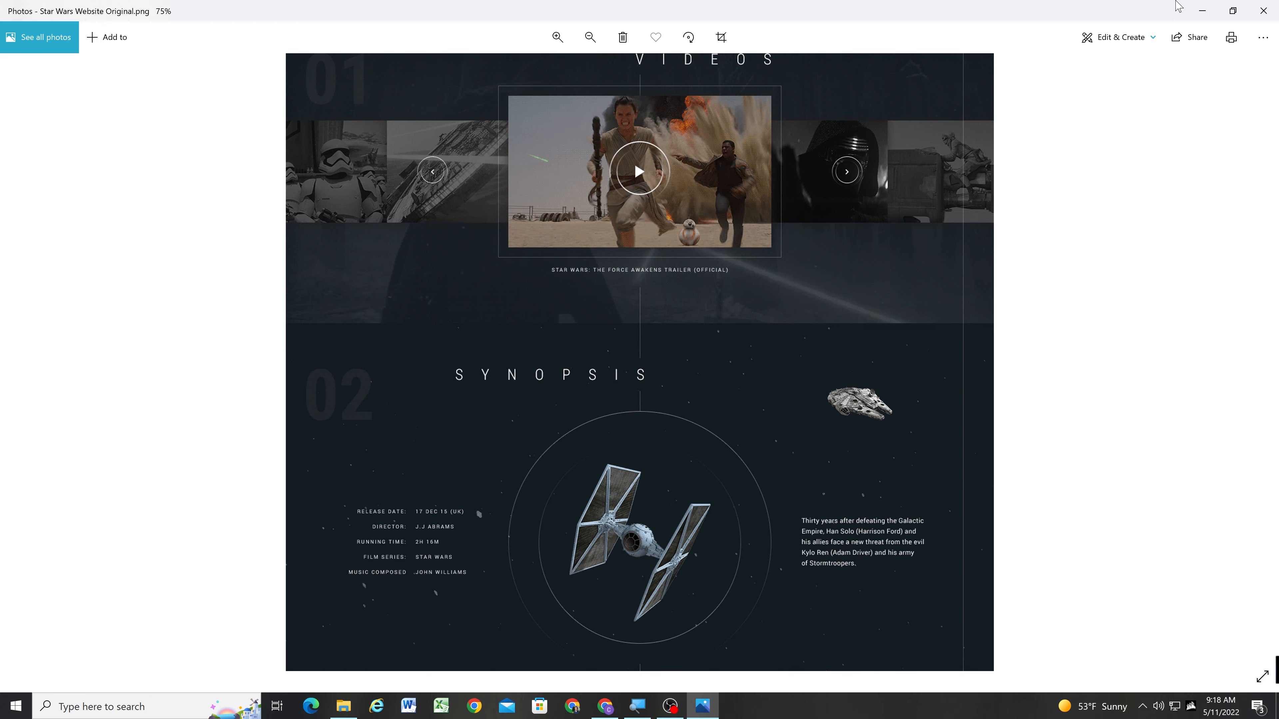
click(1202, 10)
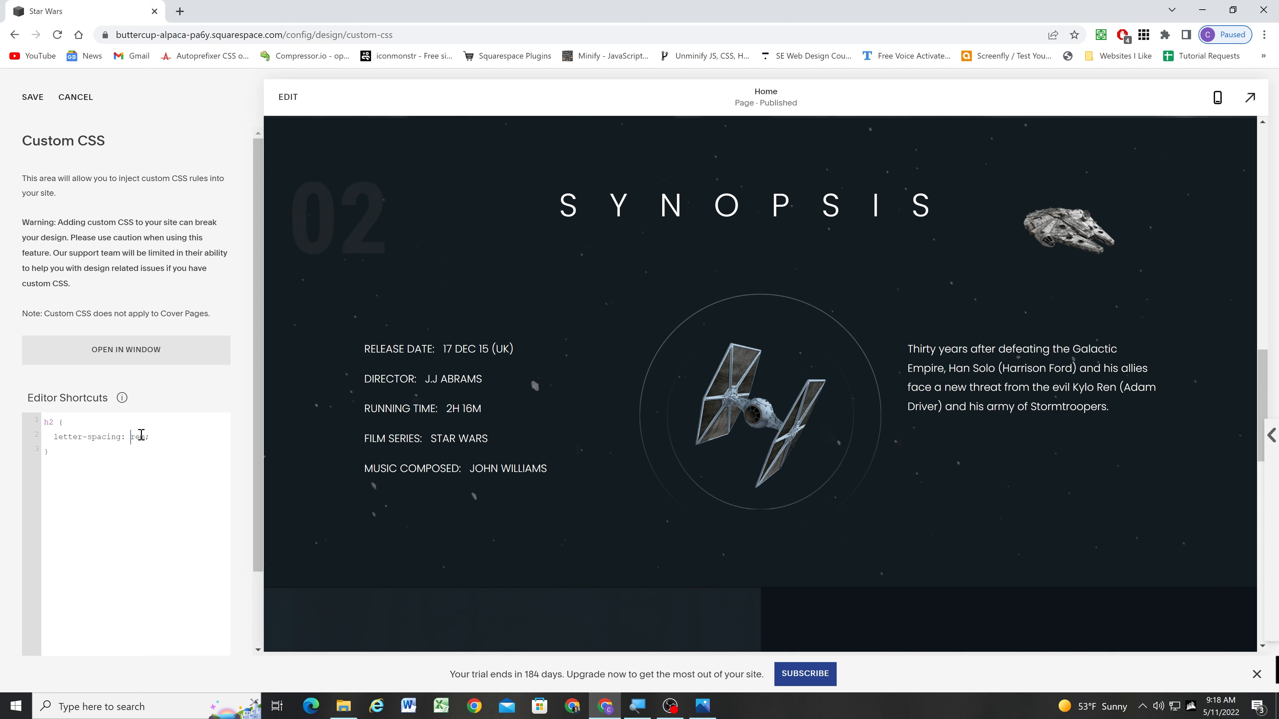
text(.5)
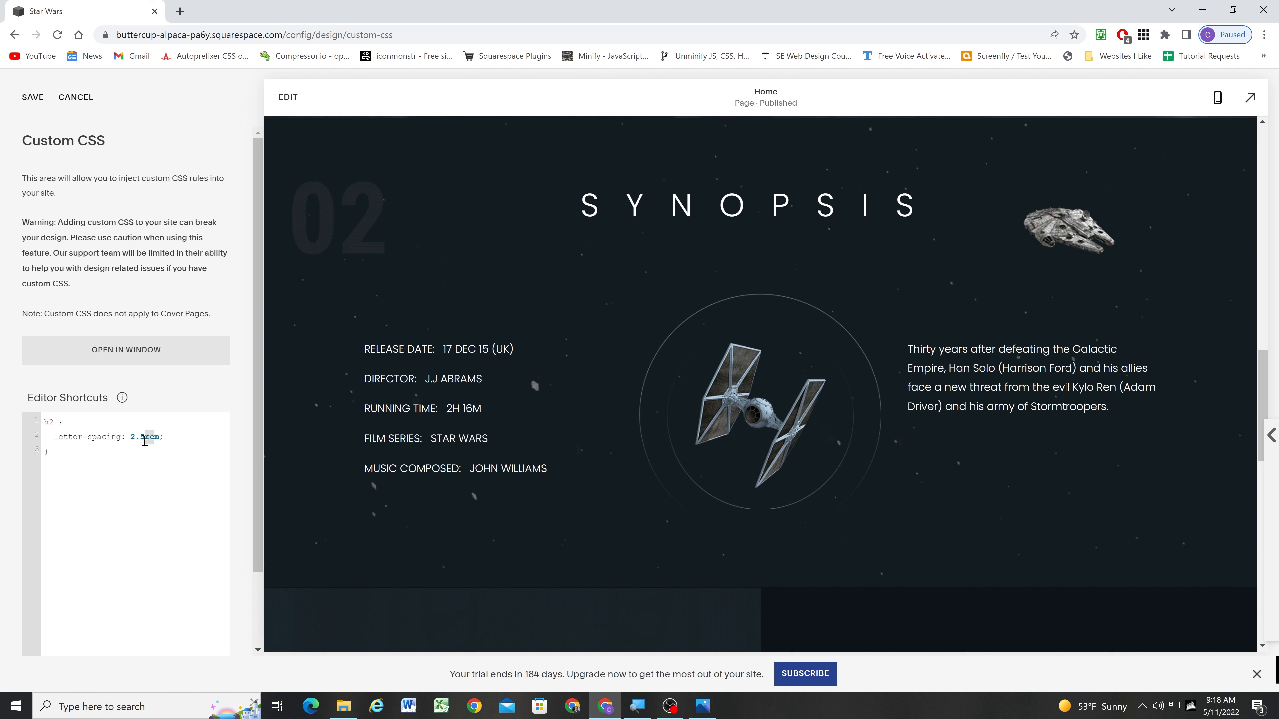
click(164, 442)
click(31, 97)
Return to the global Headings font settings in the site styles and set the Heading 2 size to 2rem.
click(32, 98)
click(59, 211)
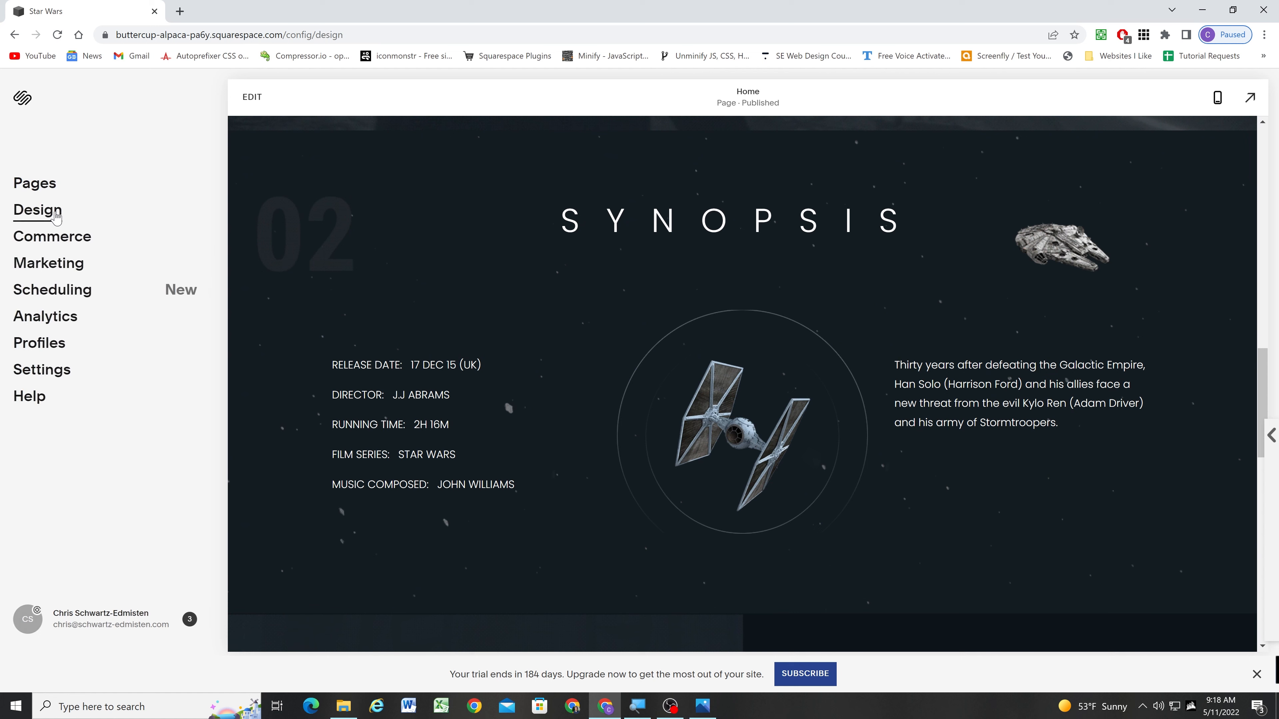
click(49, 190)
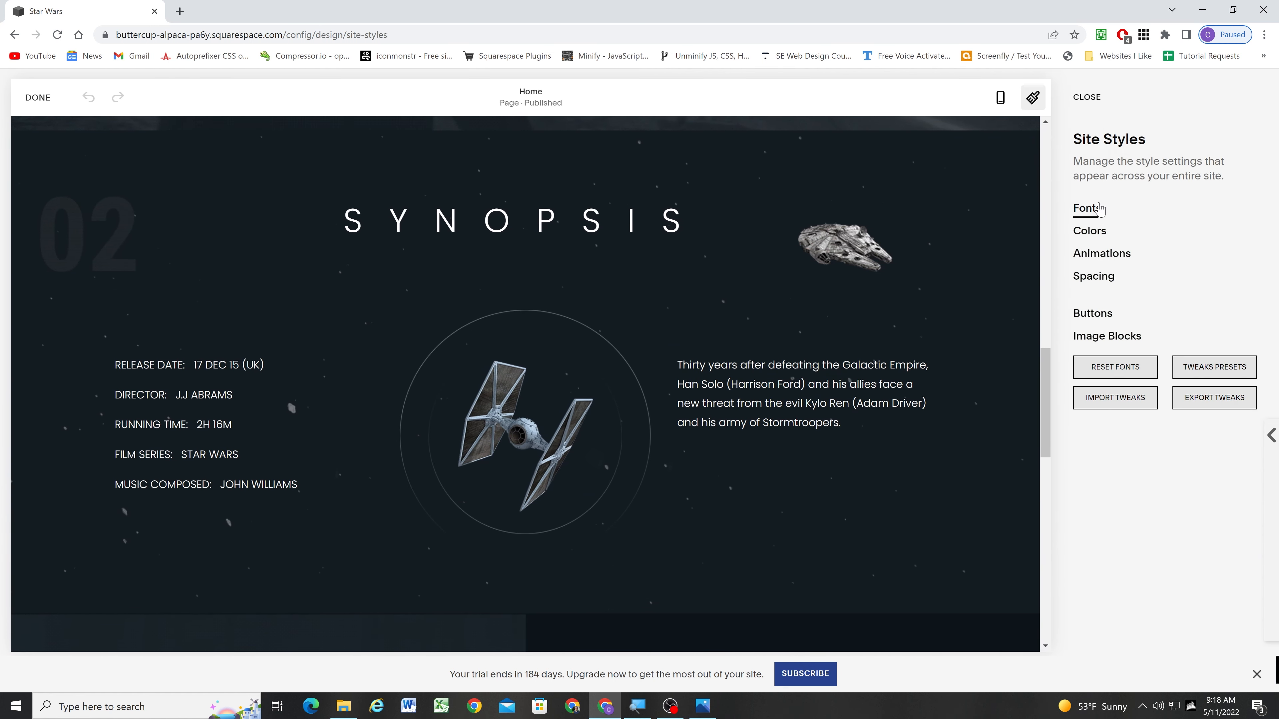
click(1098, 210)
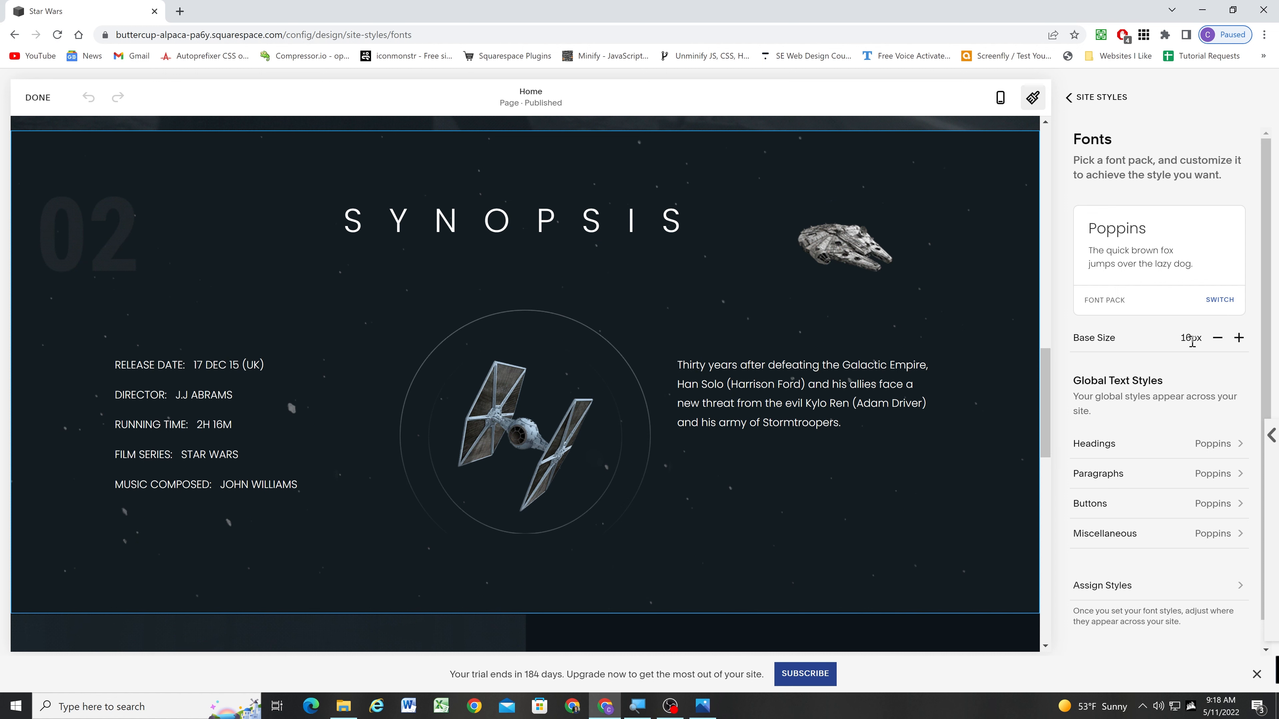
scroll(649, 375, up, 1)
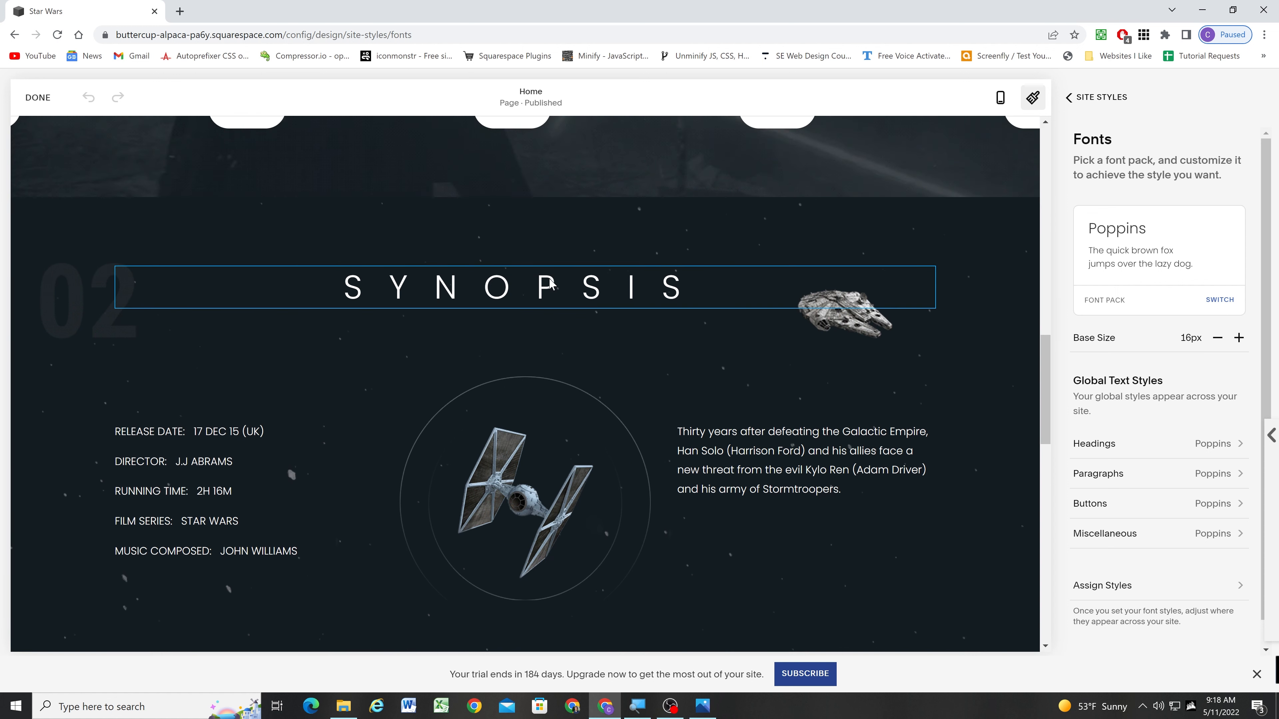
click(1142, 444)
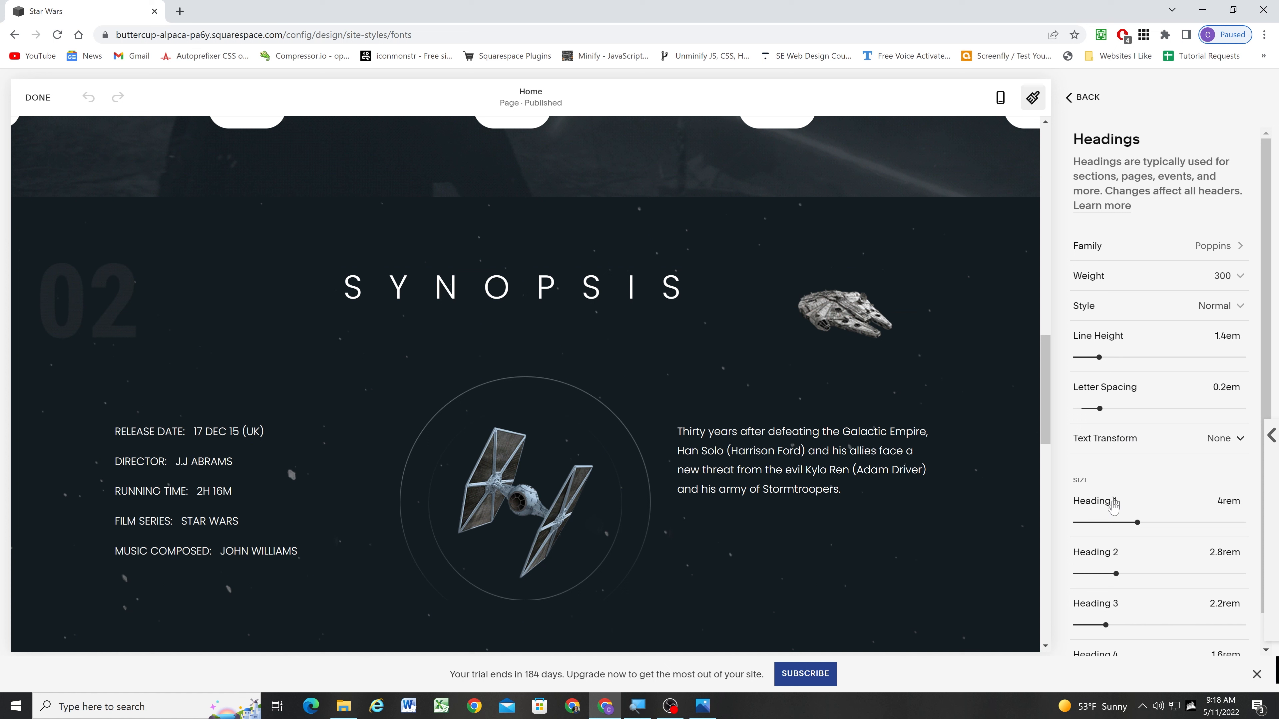
click(1224, 552)
key(BackSpace)
key(BackSpace)
key(Return)
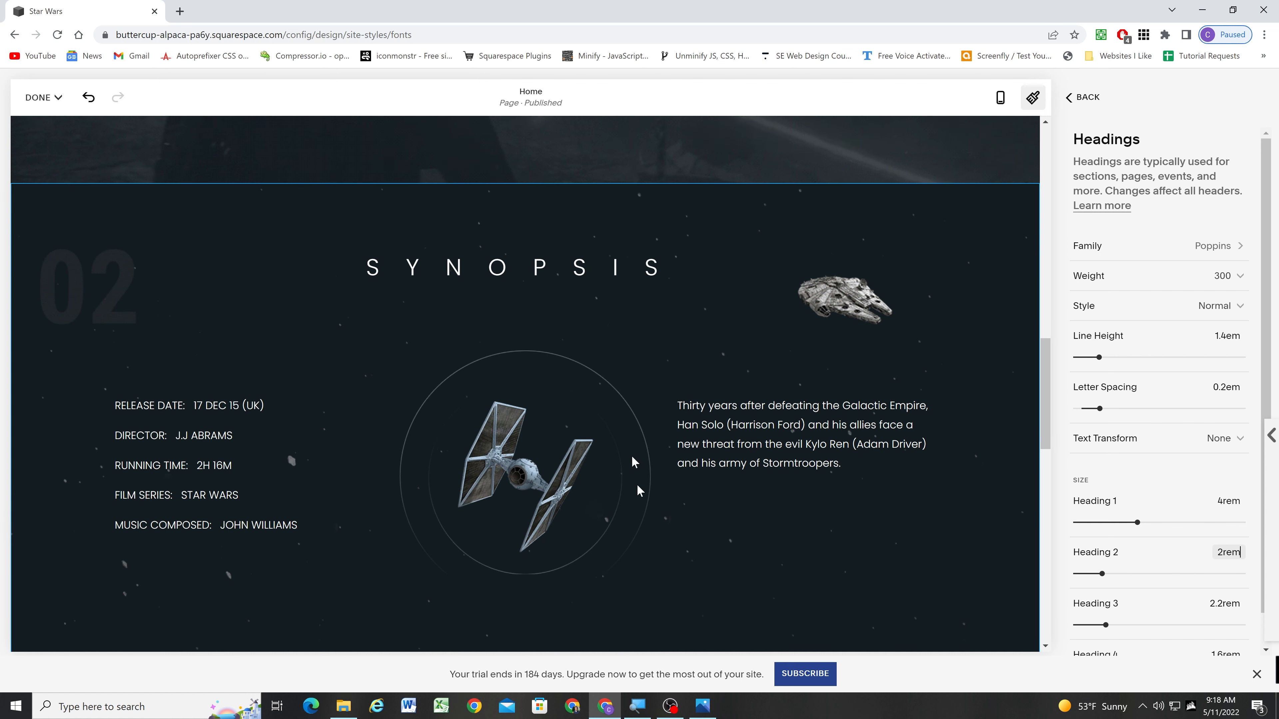
Compare the resized Synopsis heading with the Synopsis section in Star Wars Website Original.png.
click(702, 708)
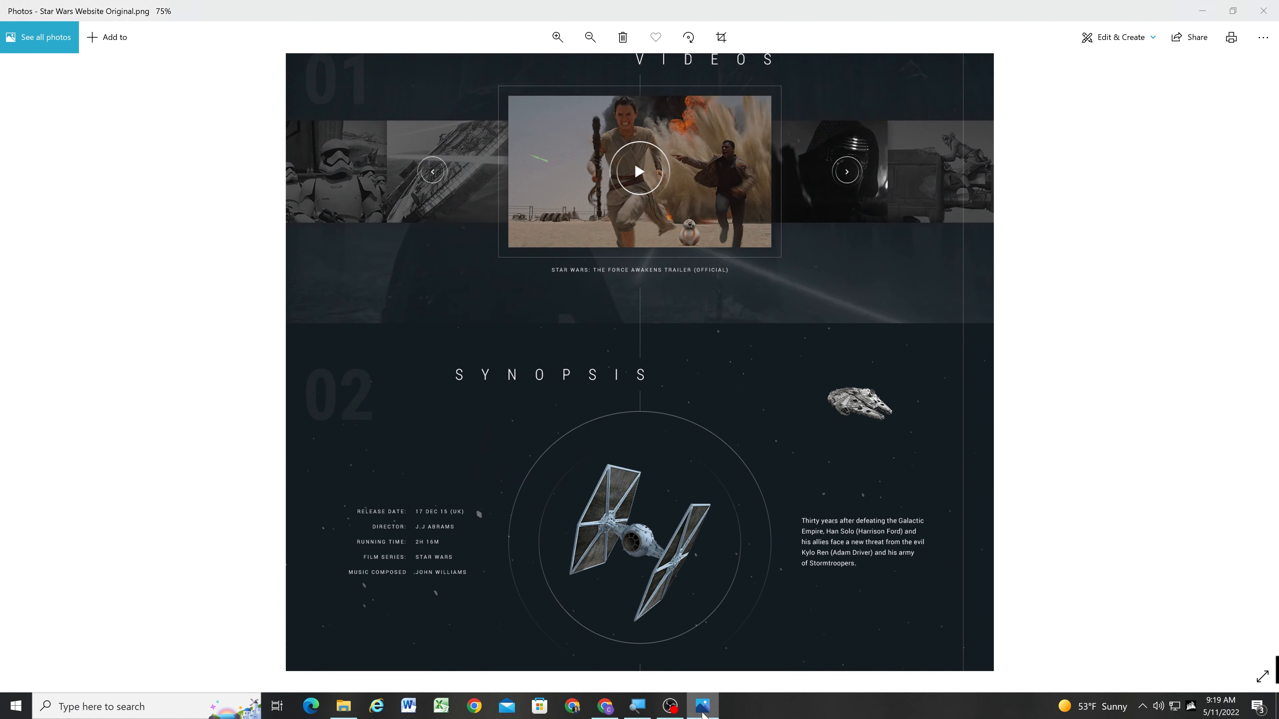
click(703, 714)
scroll(586, 366, down, 2)
scroll(652, 363, up, 6)
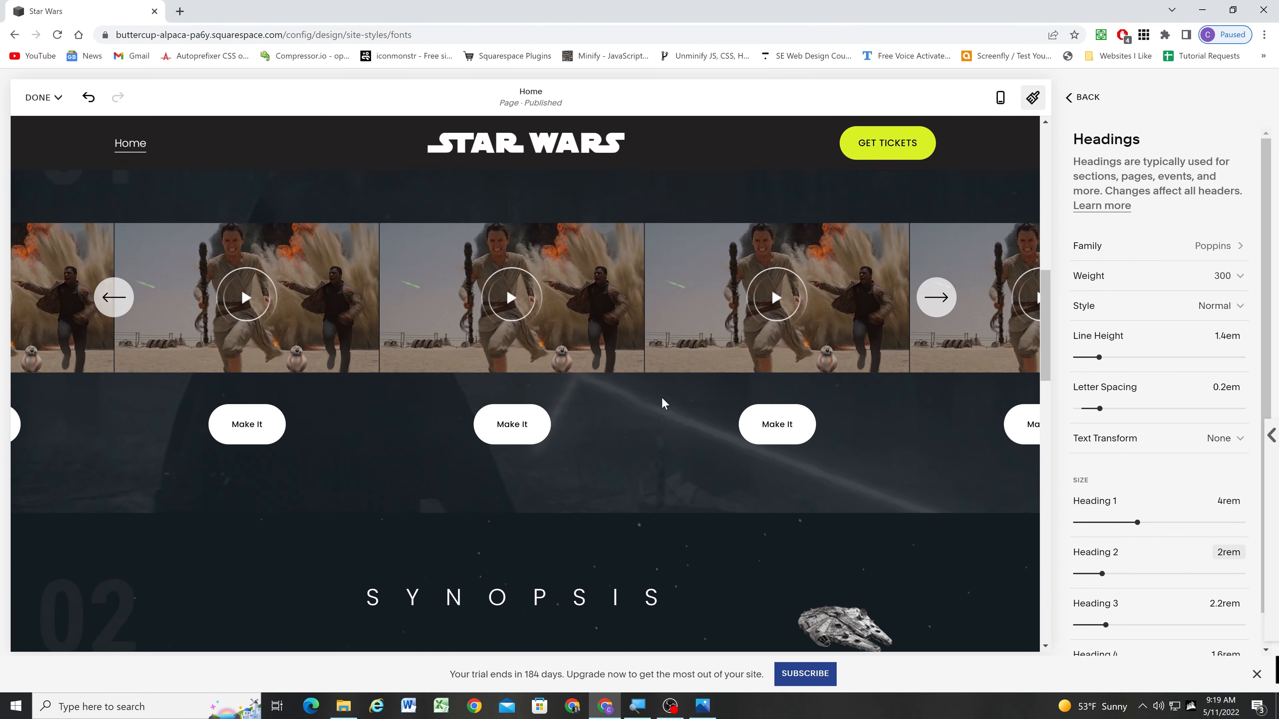
Compare the Cast and Tickets headings in the preview with the same sections in Star Wars Website Original.png.
scroll(662, 401, down, 12)
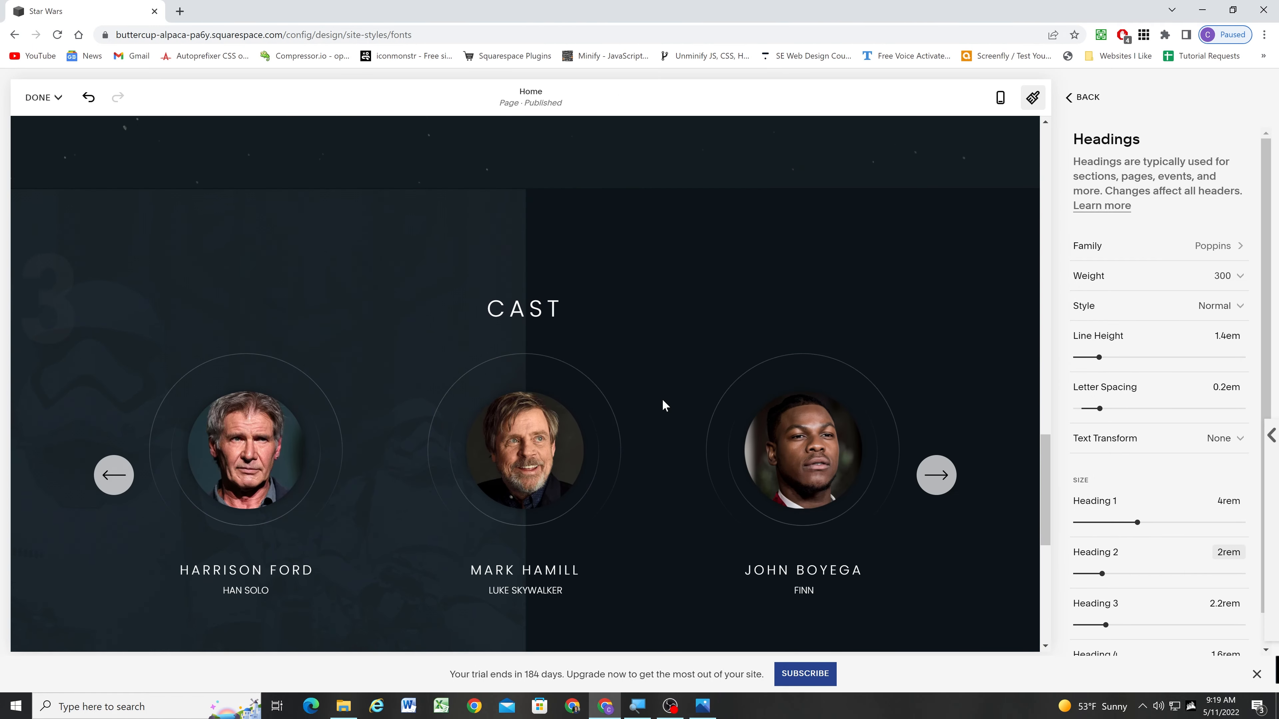
scroll(557, 306, down, 9)
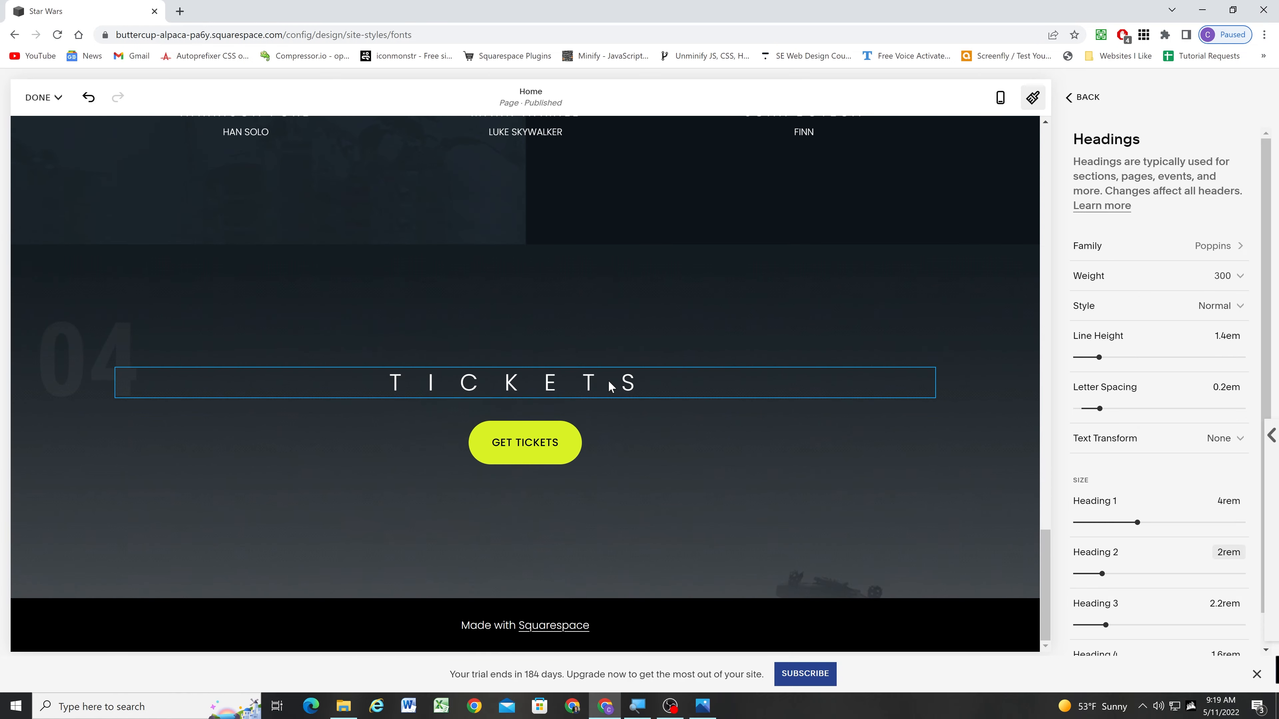
click(704, 707)
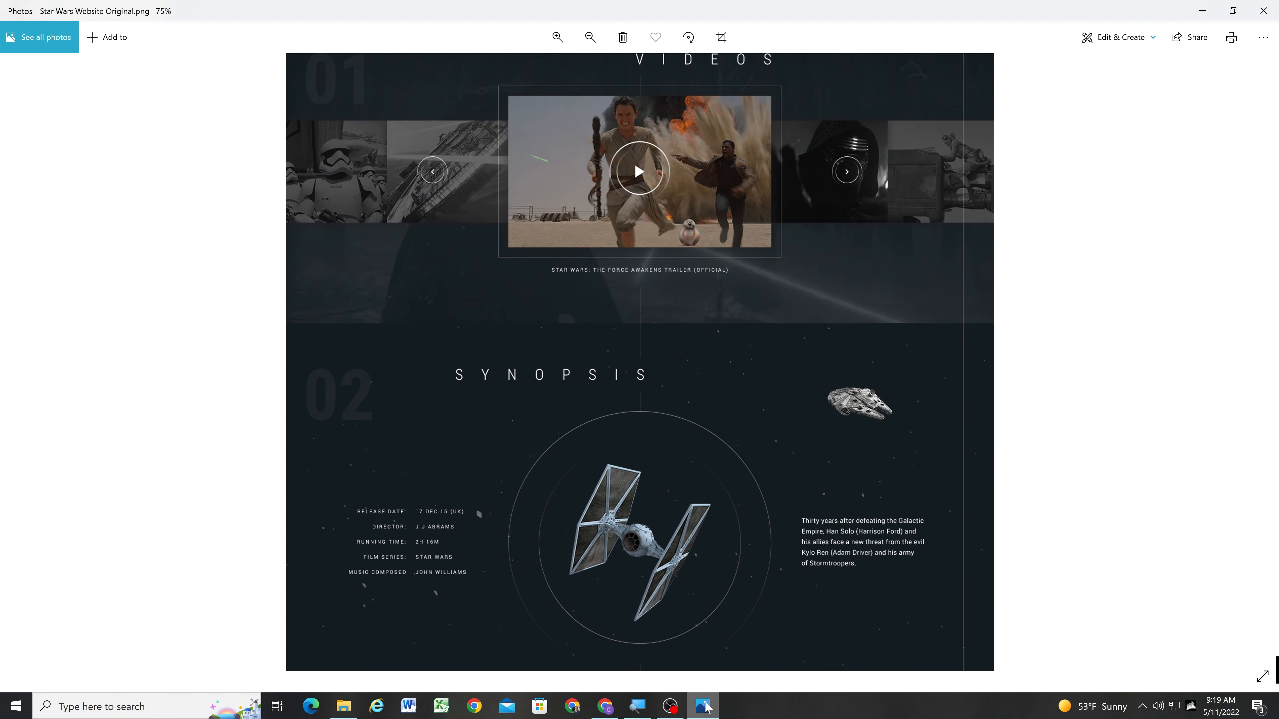
scroll(663, 517, down, 5)
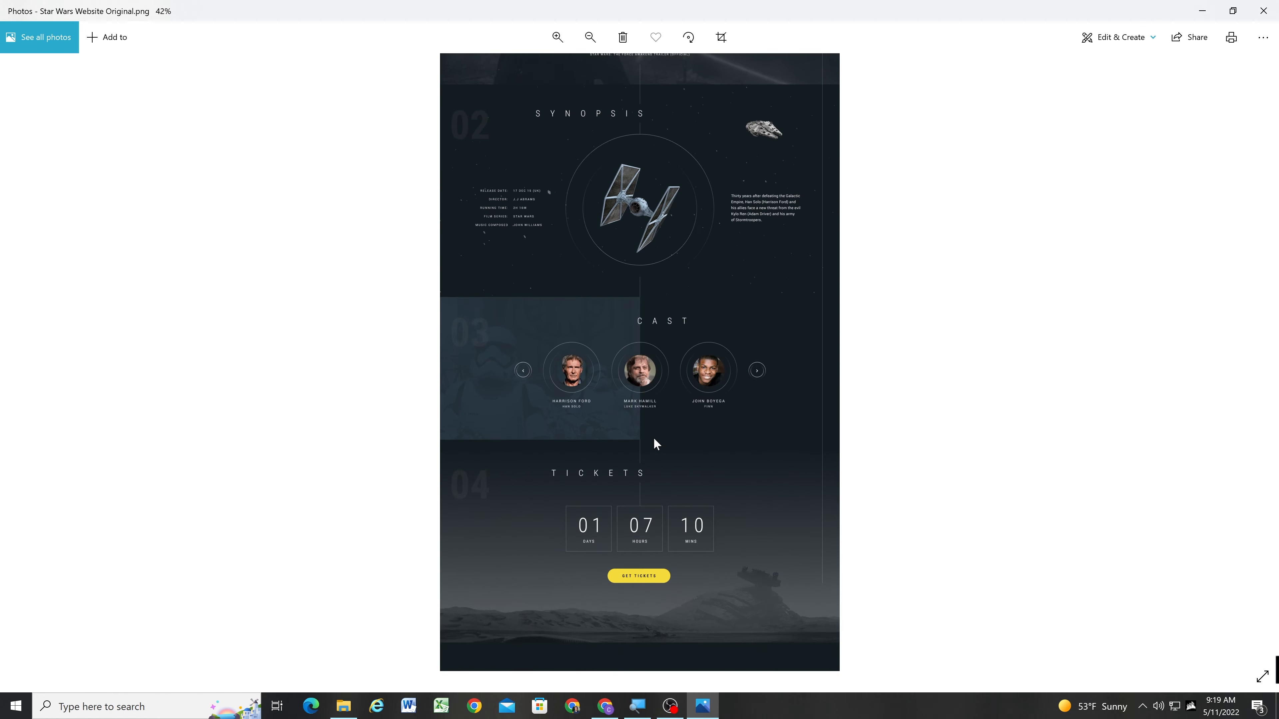
click(703, 706)
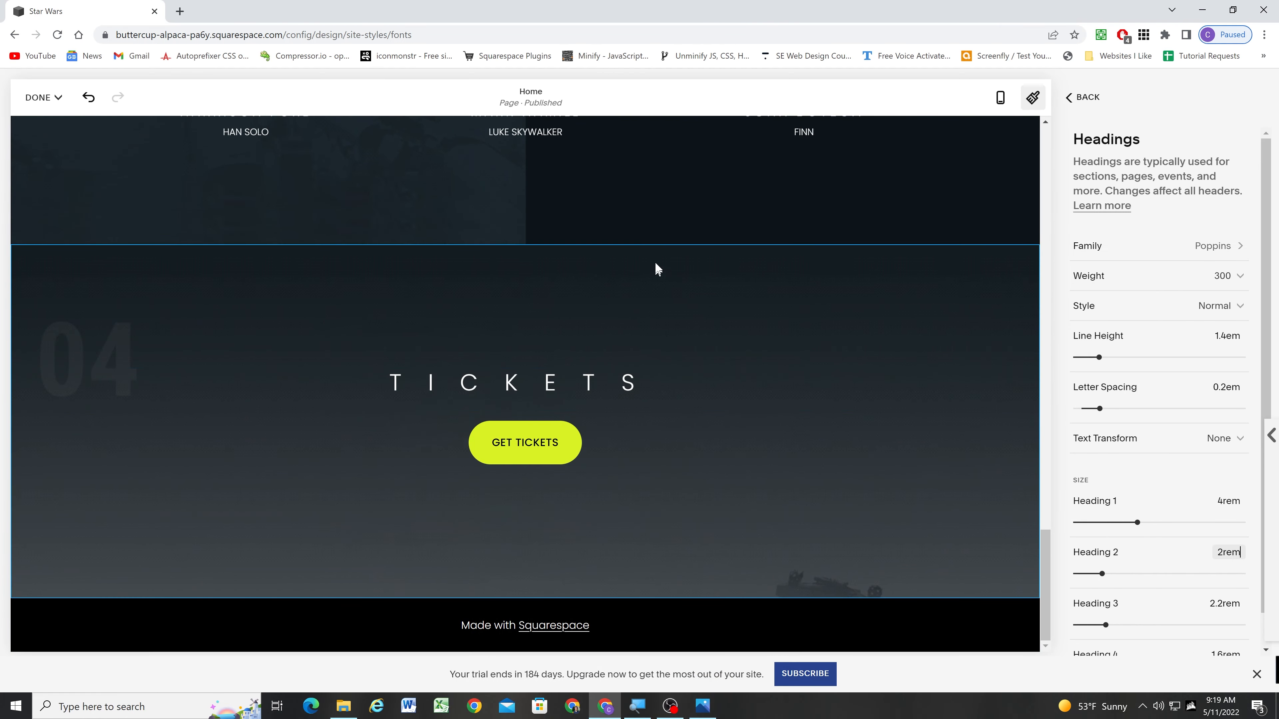
scroll(653, 292, up, 8)
scroll(652, 313, up, 2)
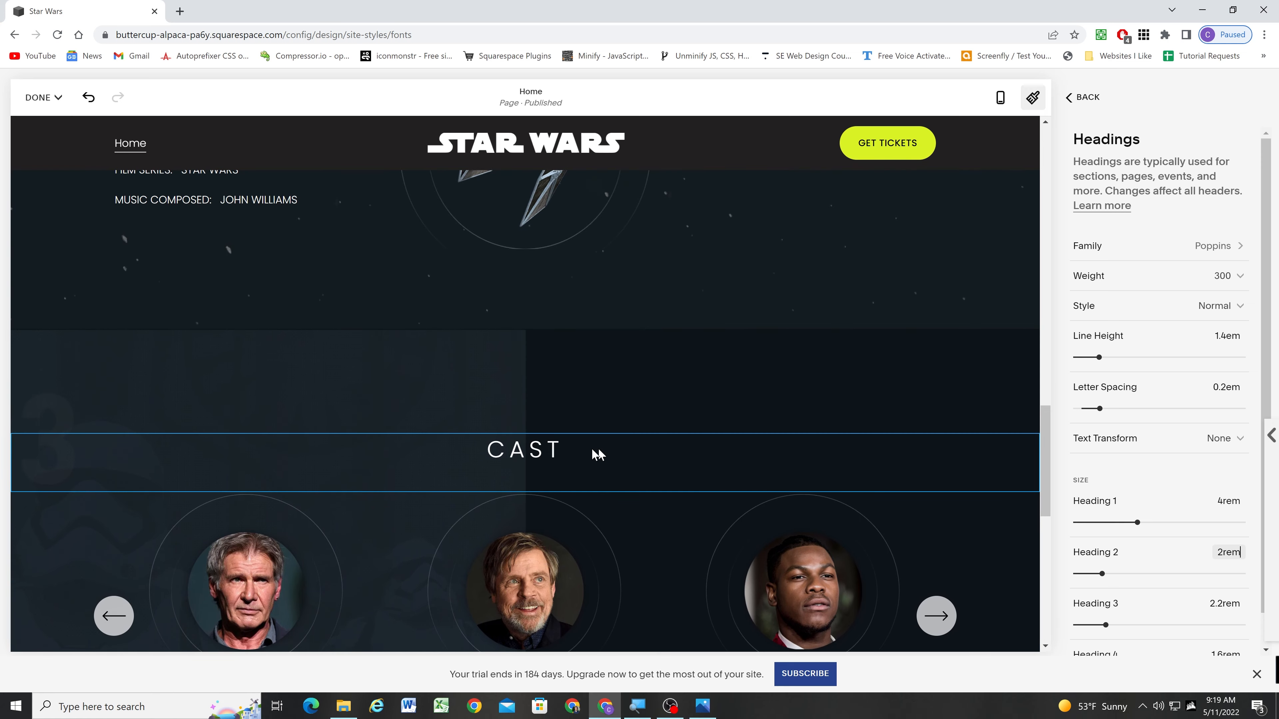
scroll(518, 452, up, 1)
scroll(524, 439, down, 1)
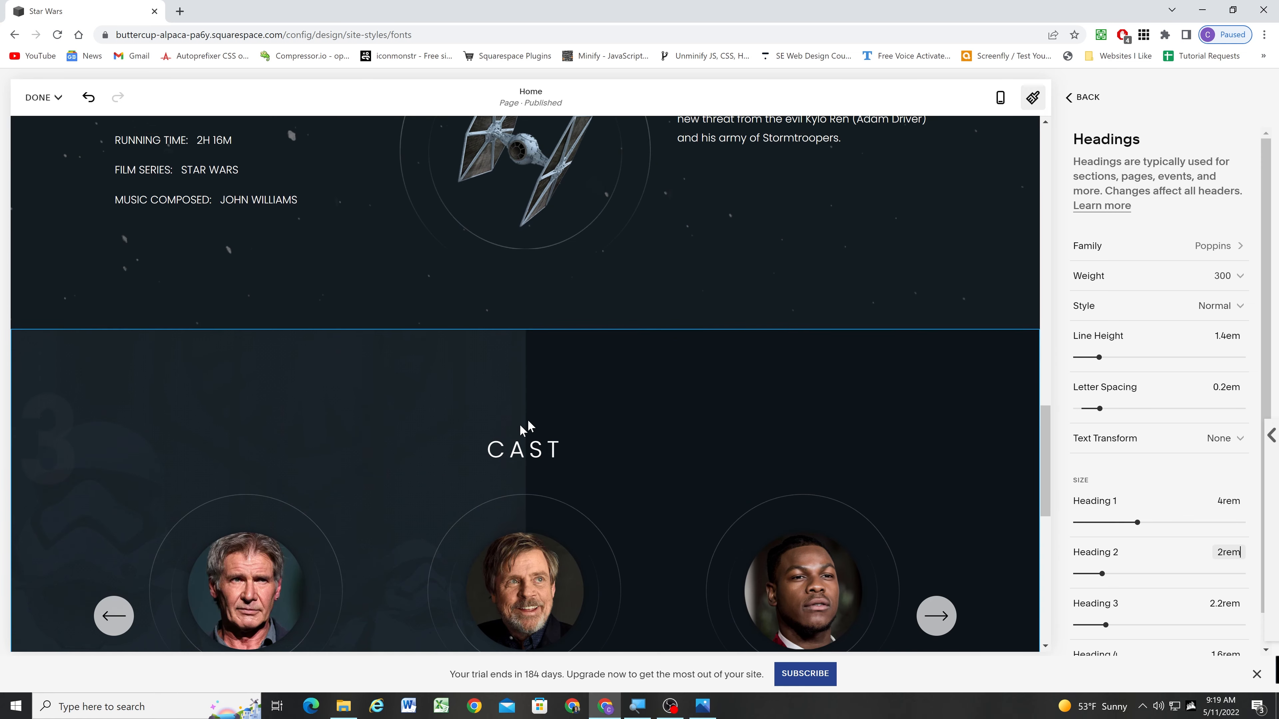
Save the heading style changes, leave the site styles, and open the site's Custom CSS editor.
click(1106, 104)
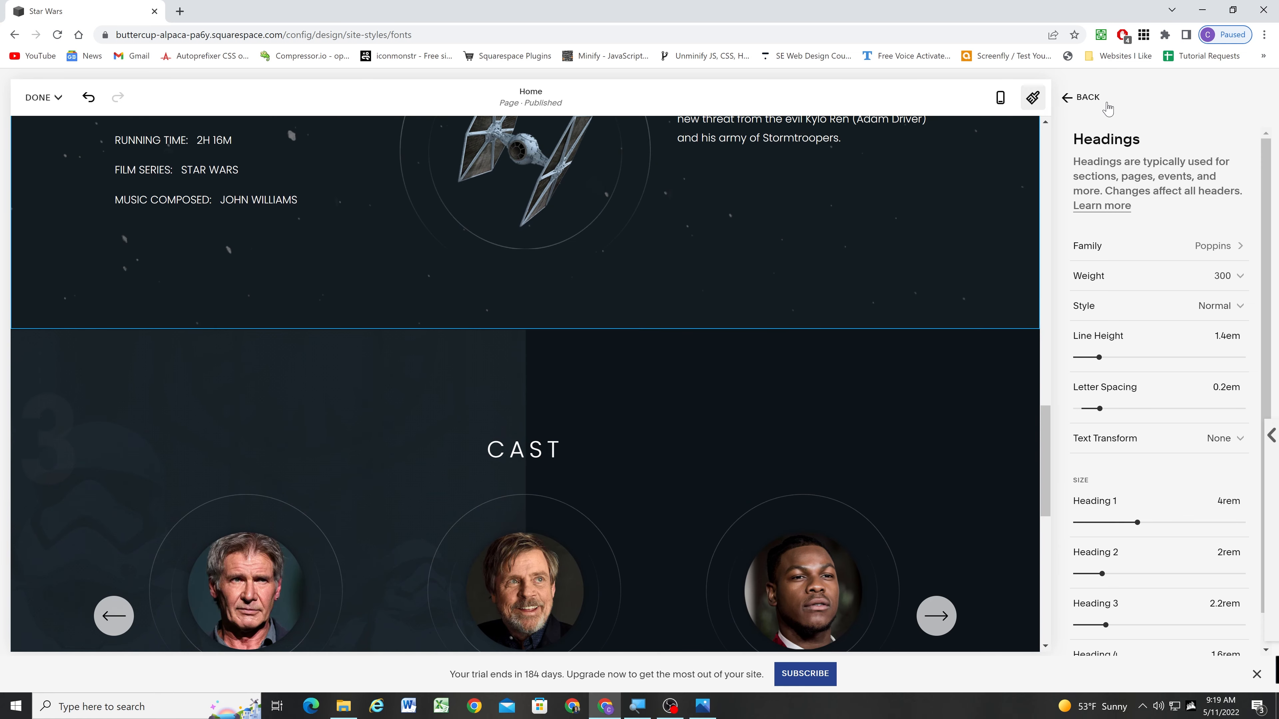
scroll(675, 267, up, 2)
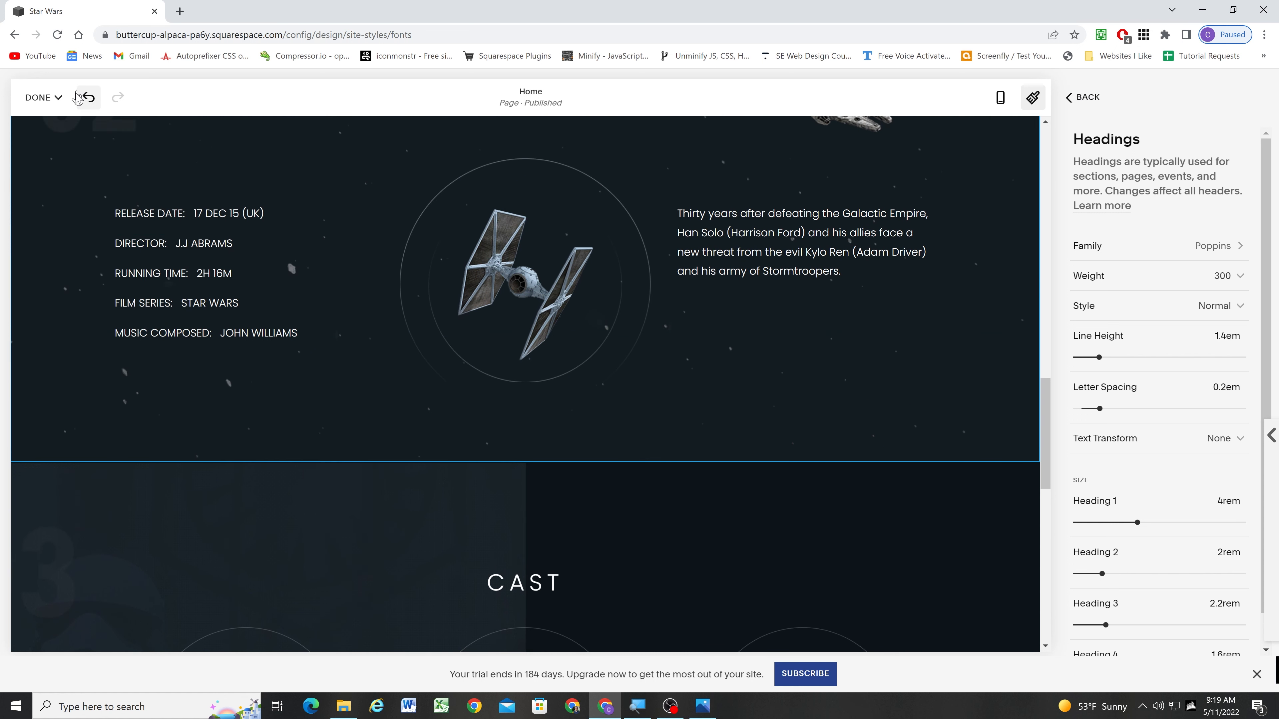
click(60, 99)
click(35, 134)
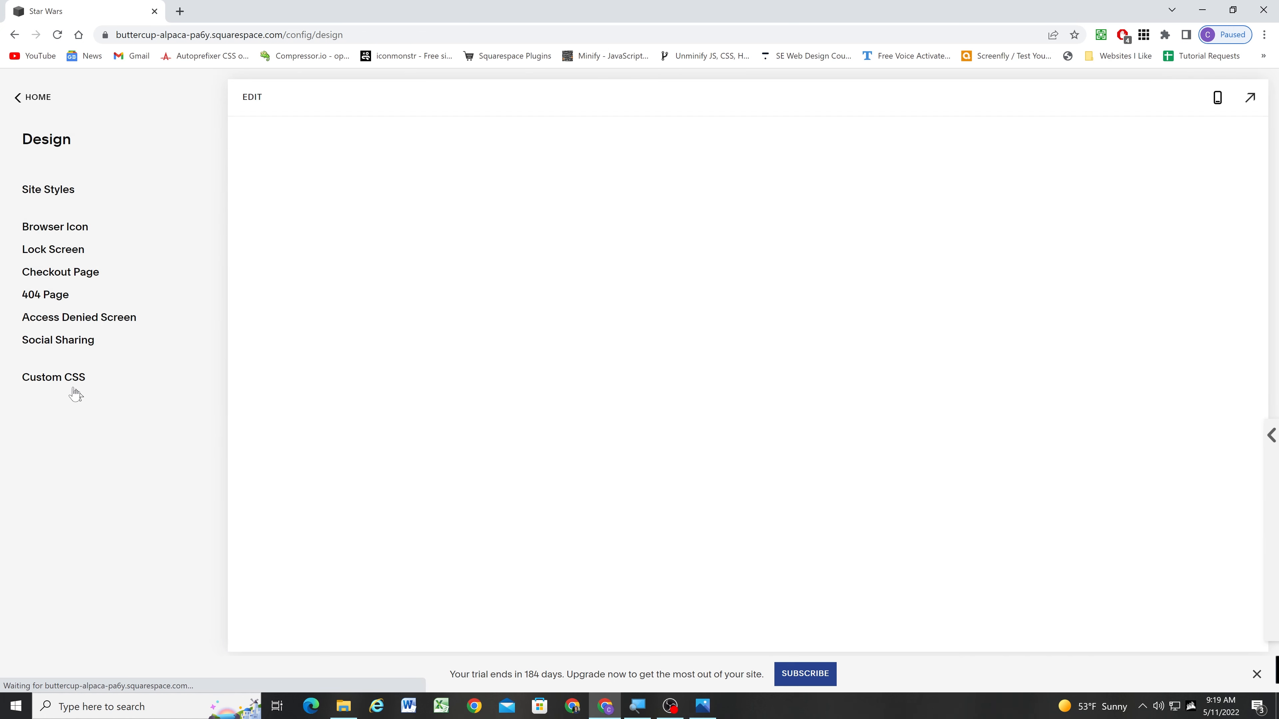
click(76, 390)
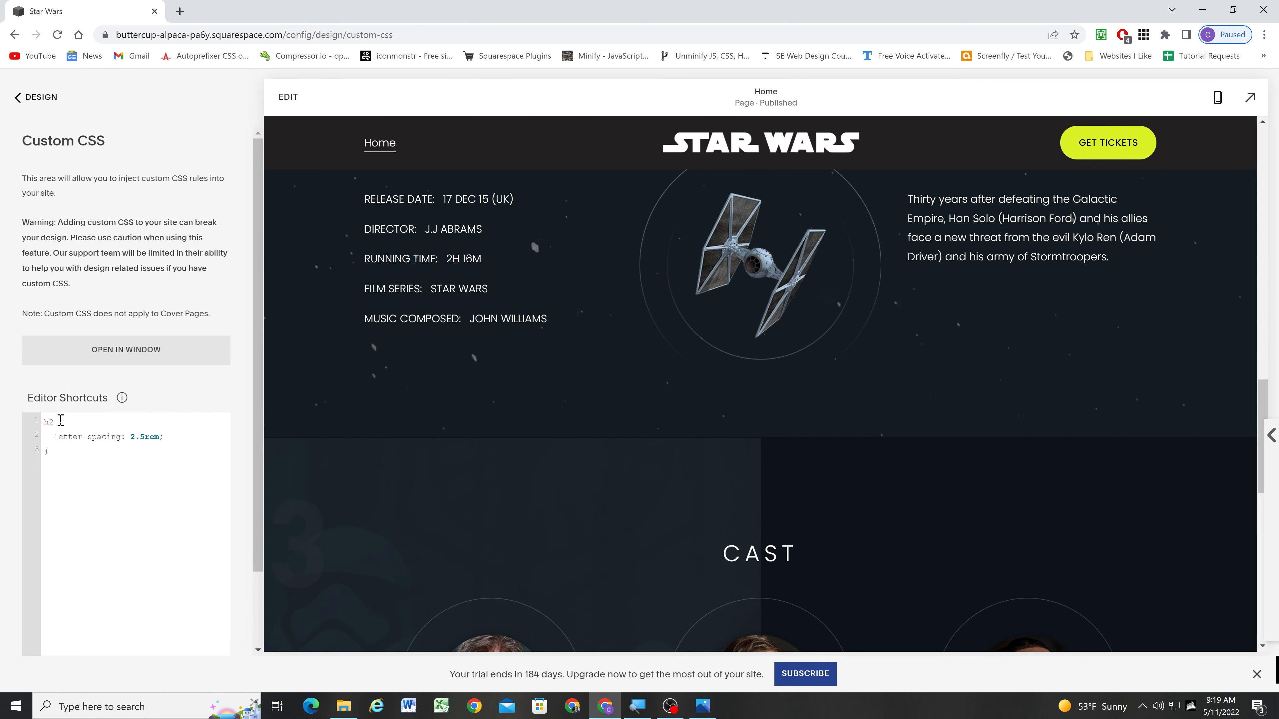
Inspect the Cast heading in the preview and copy the class name list-section-title from its parent div.
scroll(771, 544, down, 4)
right_click(751, 348)
click(829, 635)
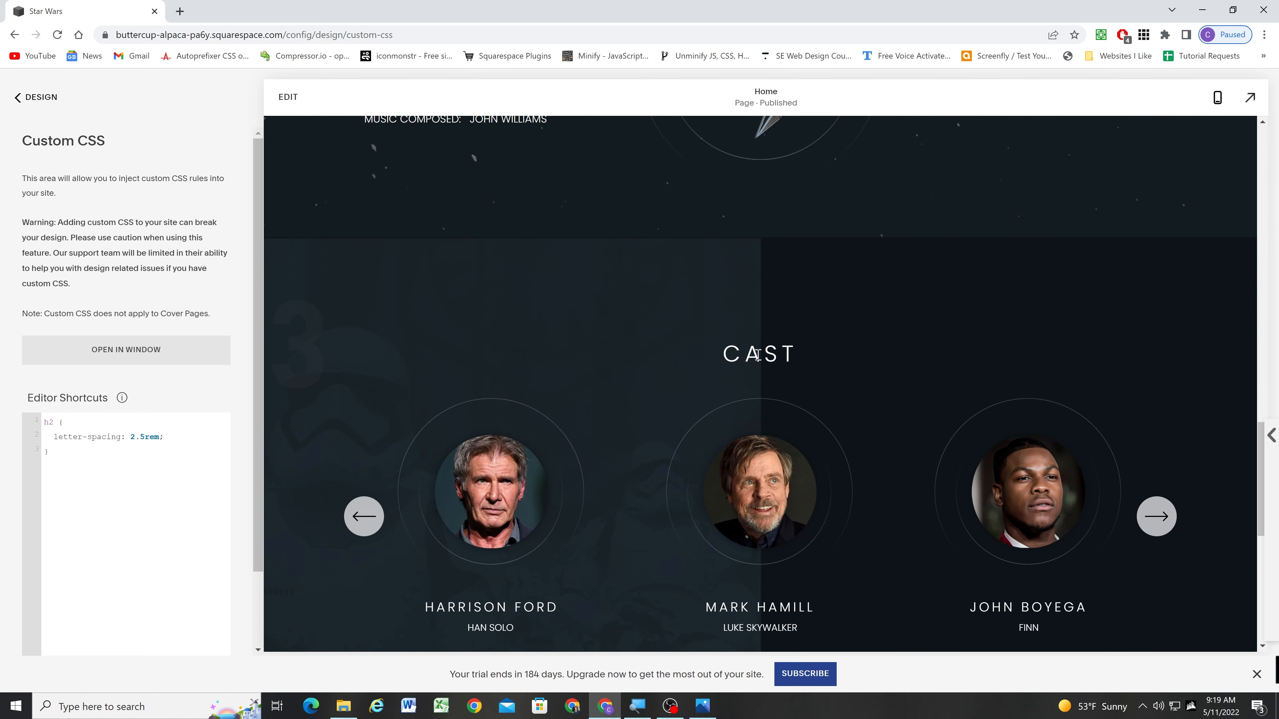
drag(1278, 139, 302, 170)
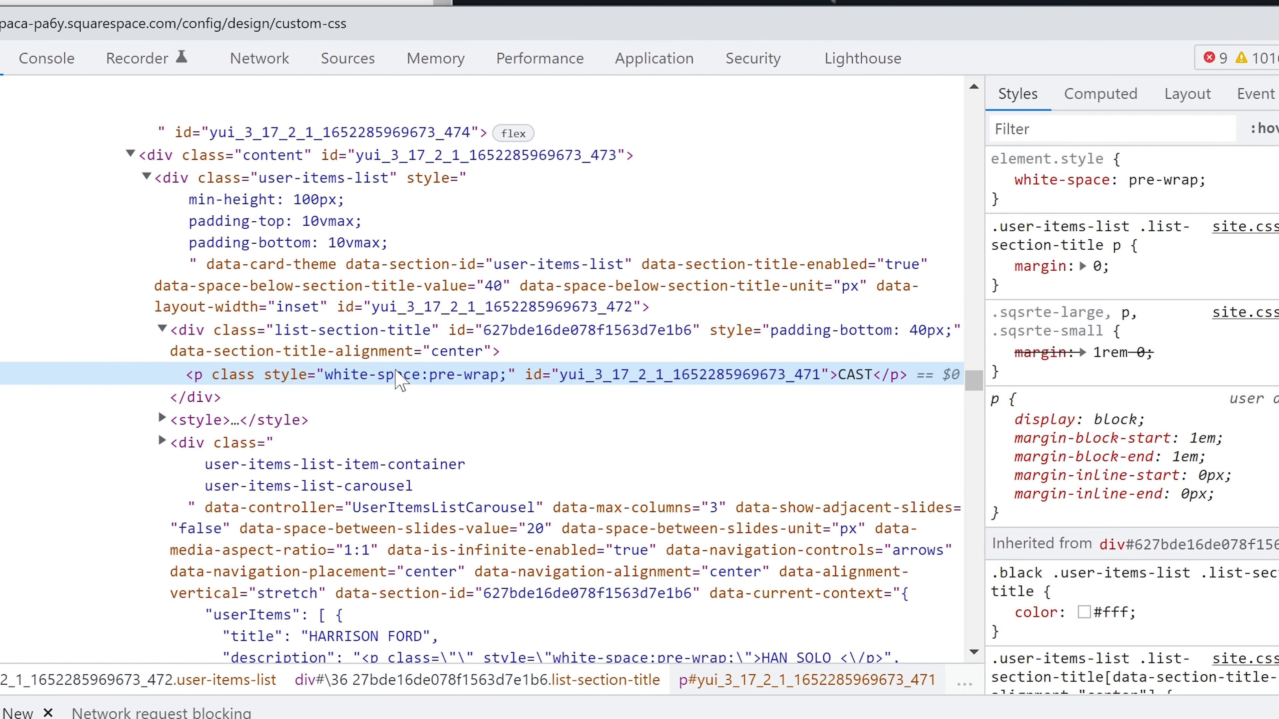
click(305, 334)
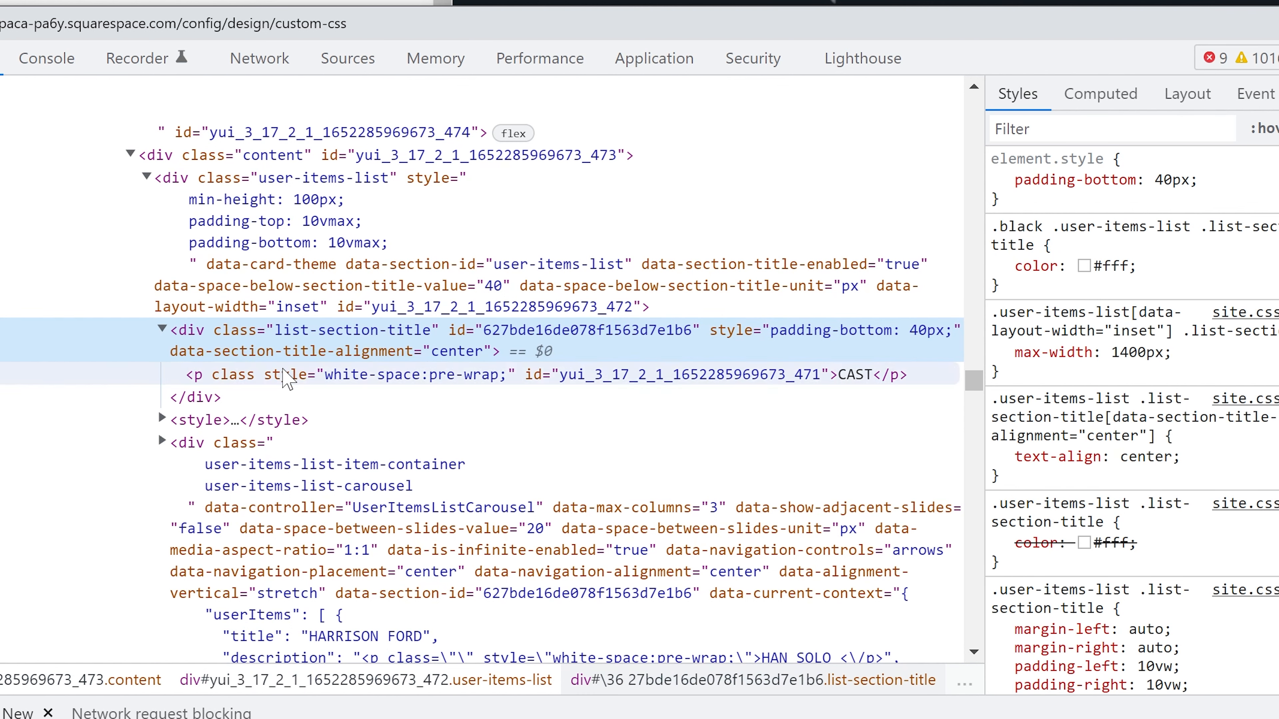
double_click(330, 332)
key(ctrl+c)
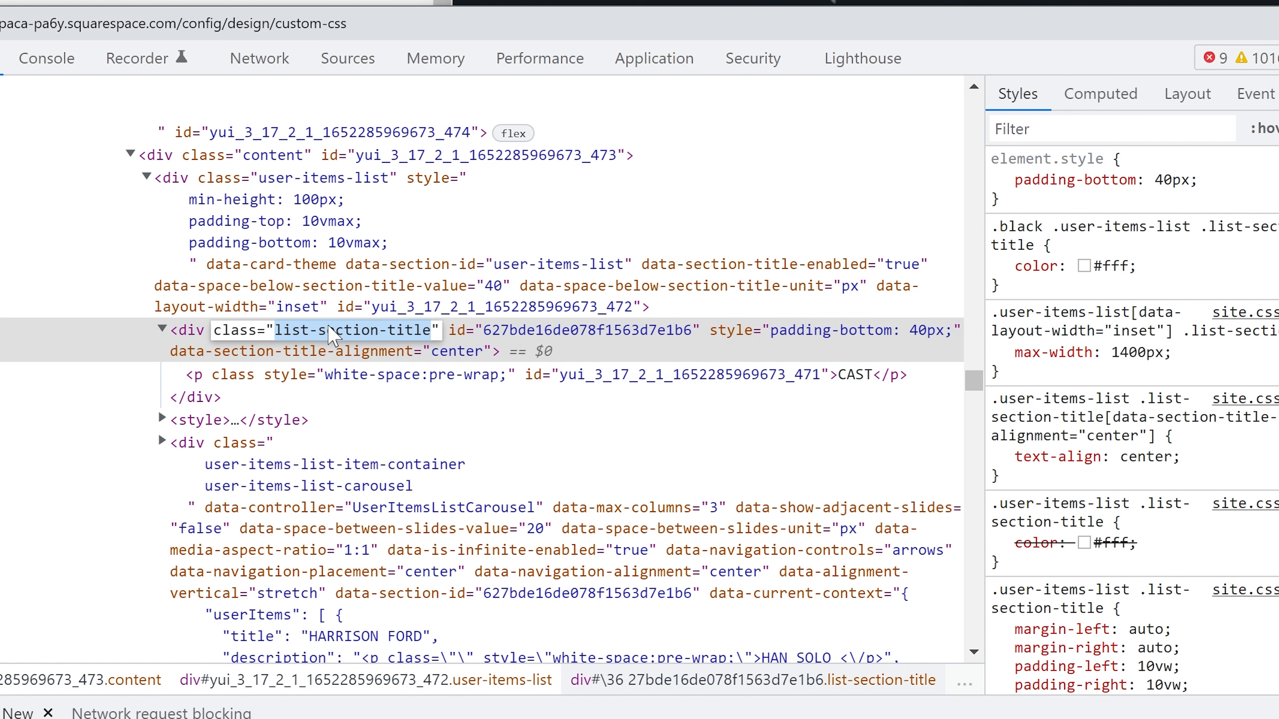
click(202, 375)
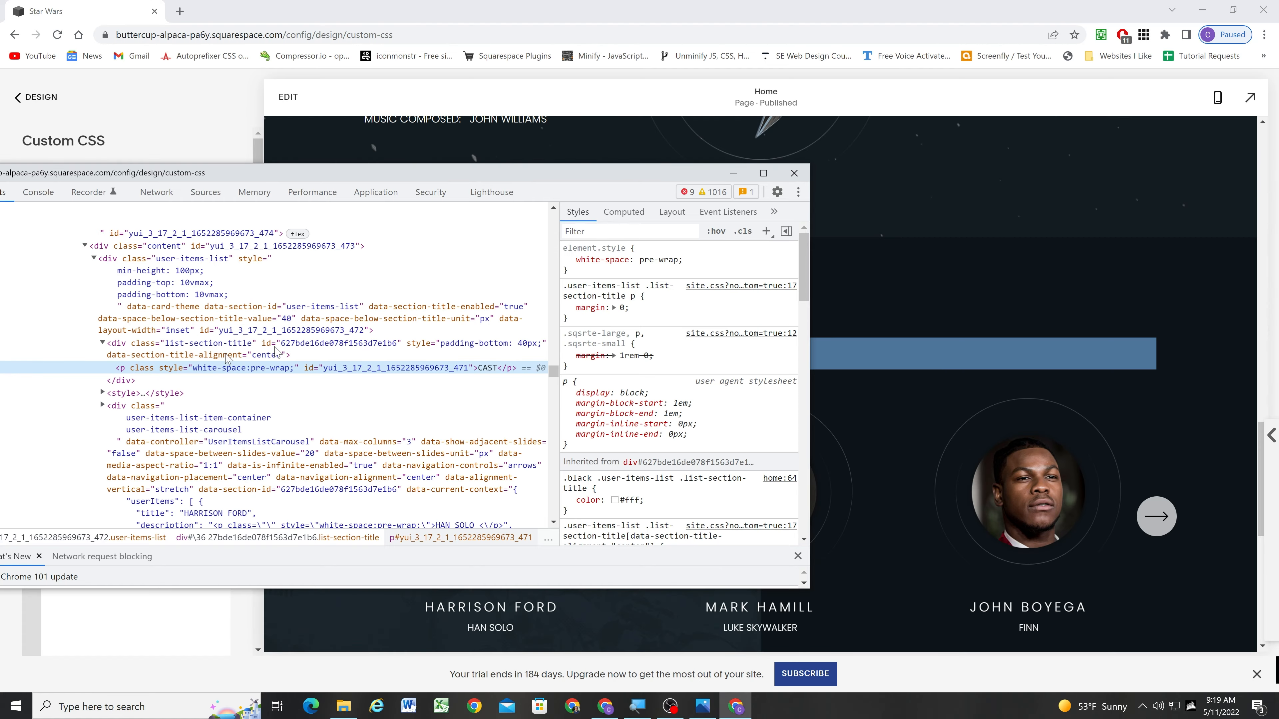
click(795, 174)
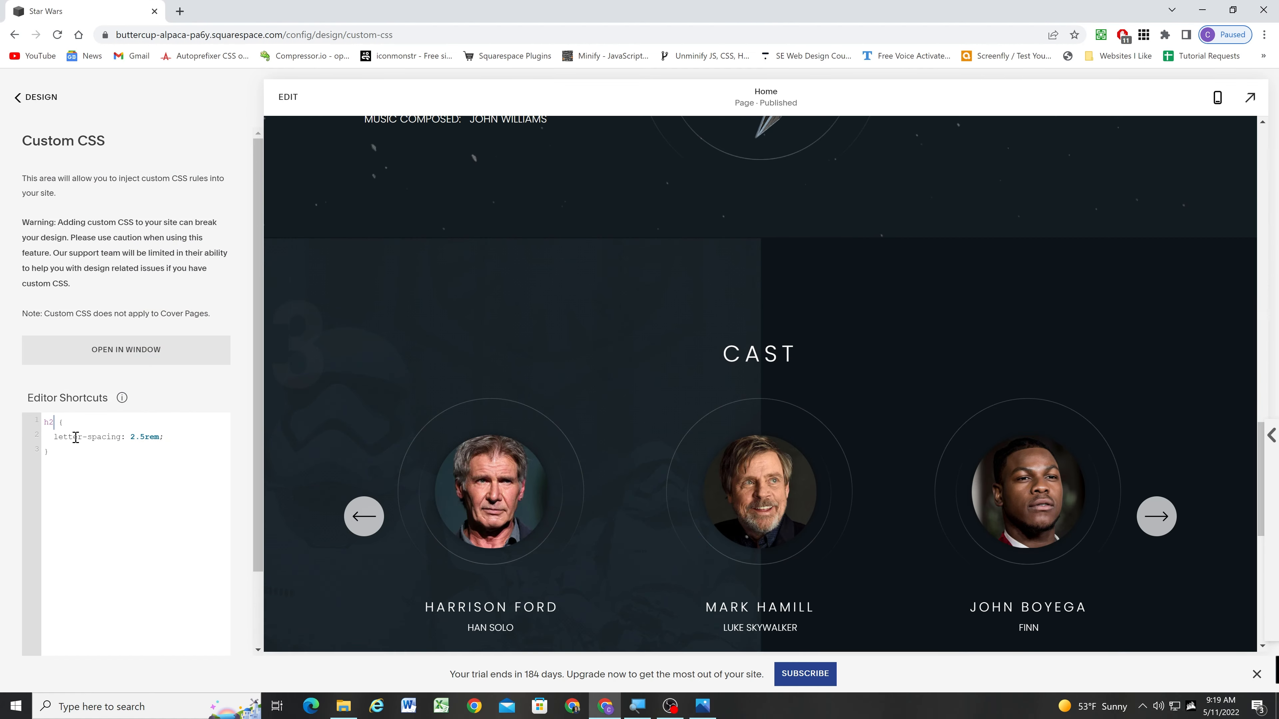
Extend the h2 rule's selector to "h2, .list-section-title p" and check the section headings in the preview.
text(, )
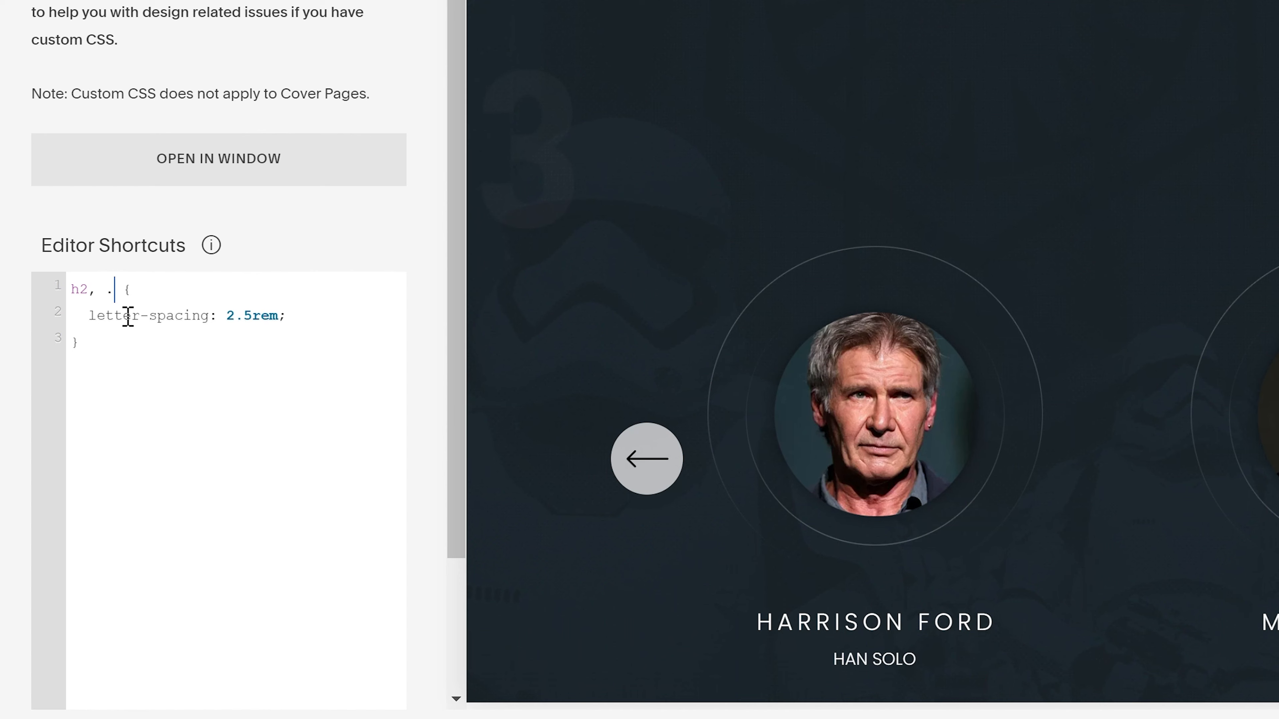
text(.)
key(ctrl+v)
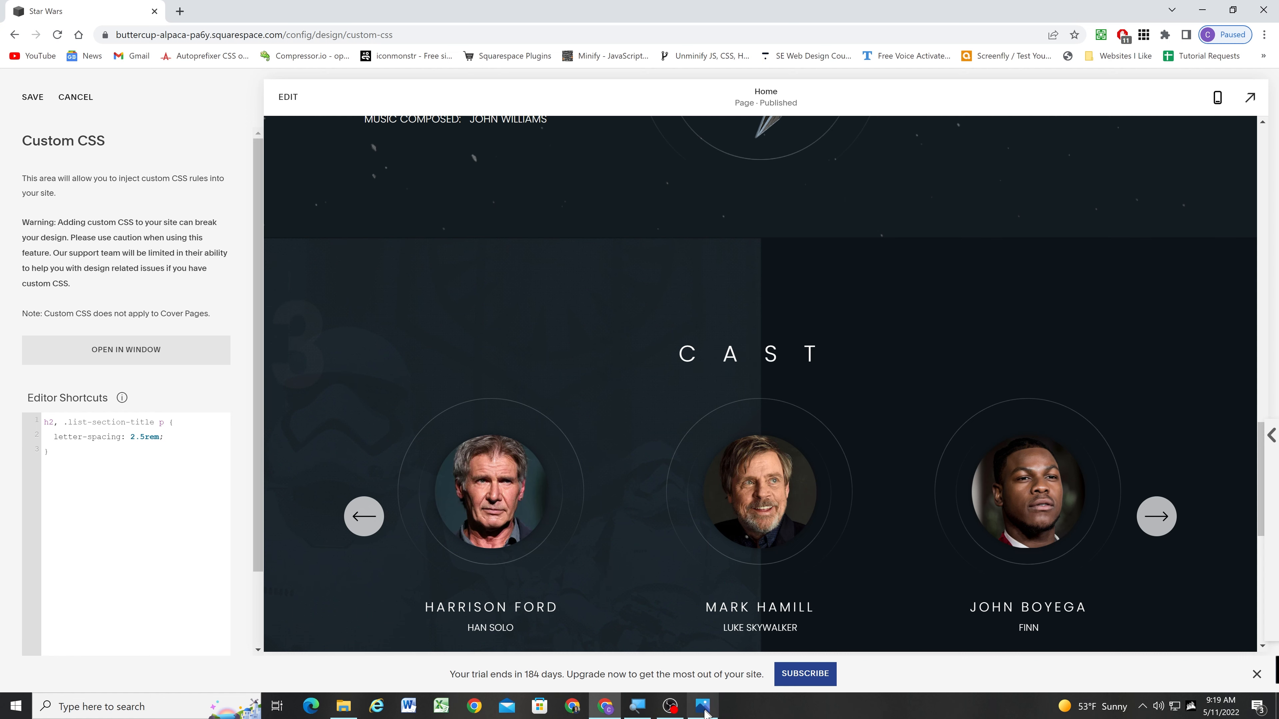
scroll(647, 393, up, 3)
scroll(645, 410, up, 12)
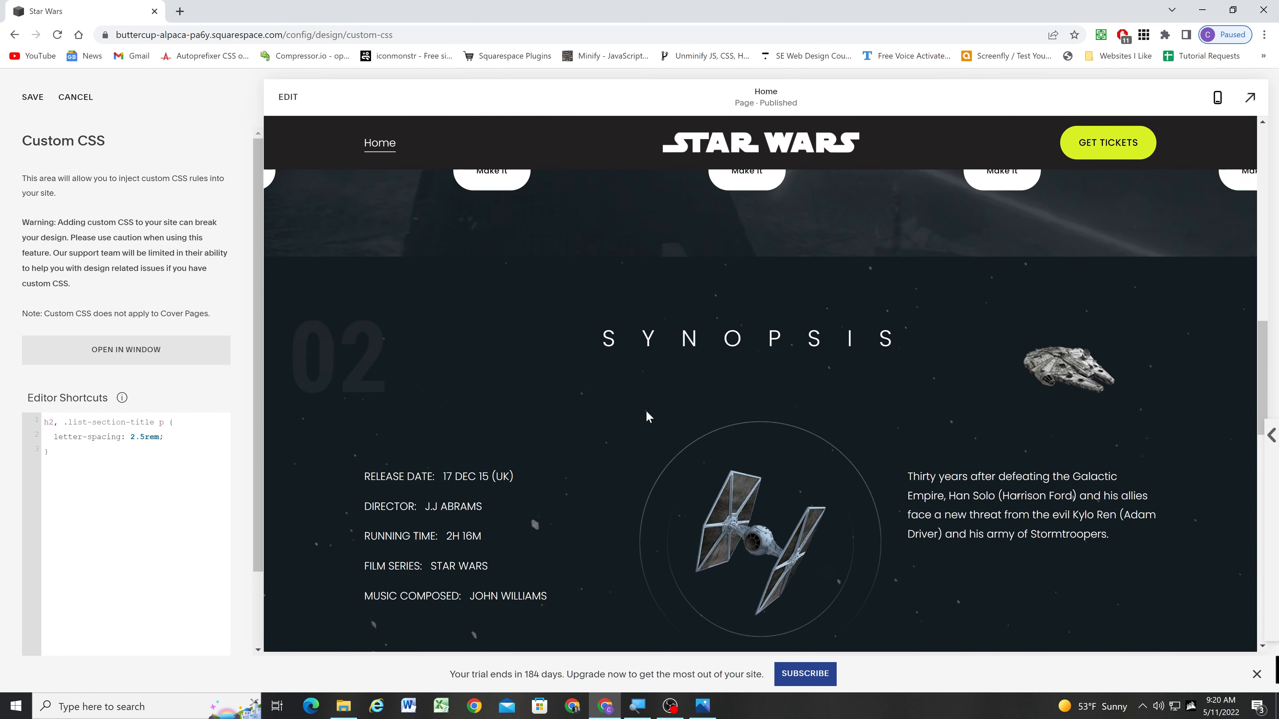
scroll(691, 473, down, 15)
scroll(710, 393, down, 10)
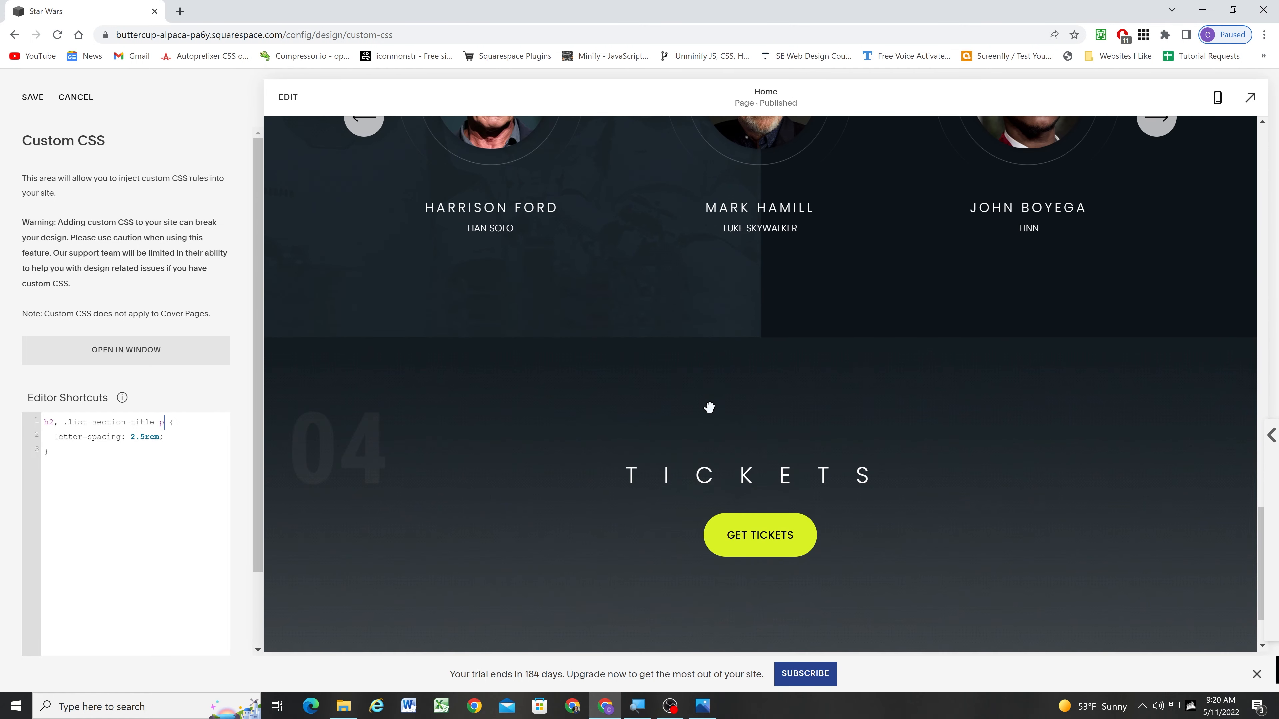
scroll(694, 386, up, 9)
scroll(694, 386, down, 8)
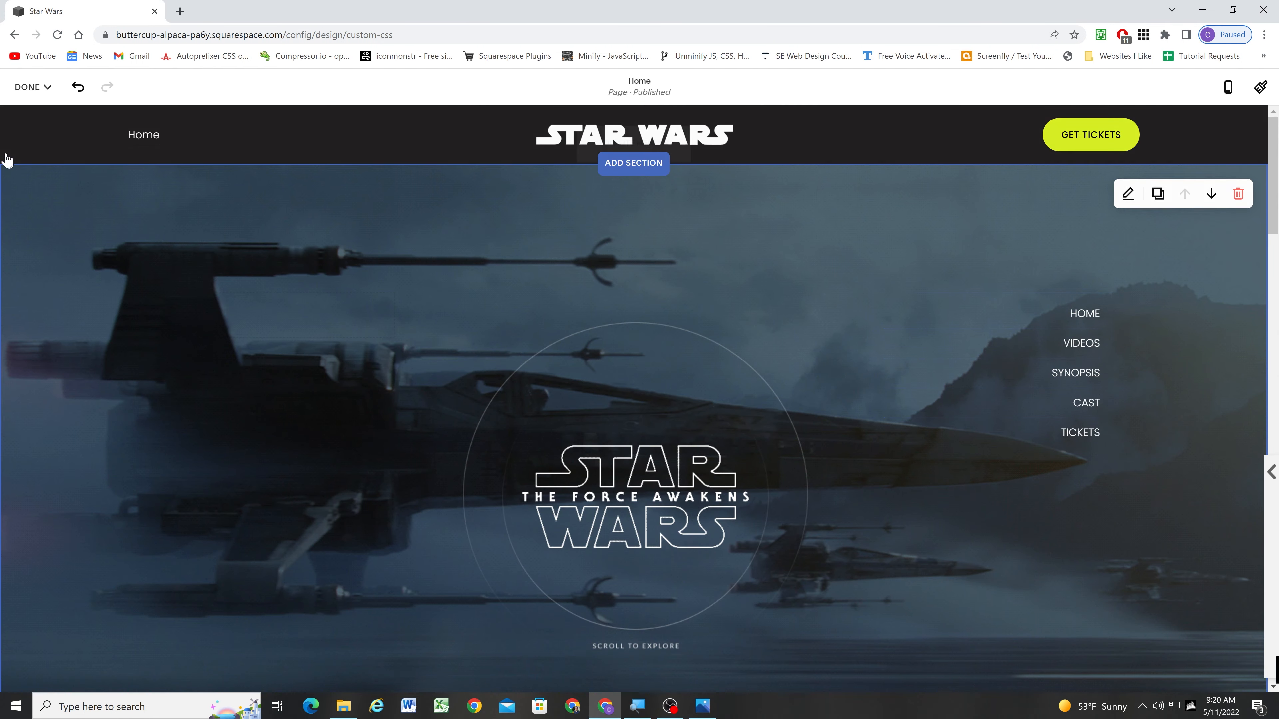
Save and exit page editing, and add a p.sqsrte-large rule with letter-spacing: 1rem to the custom CSS.
click(32, 87)
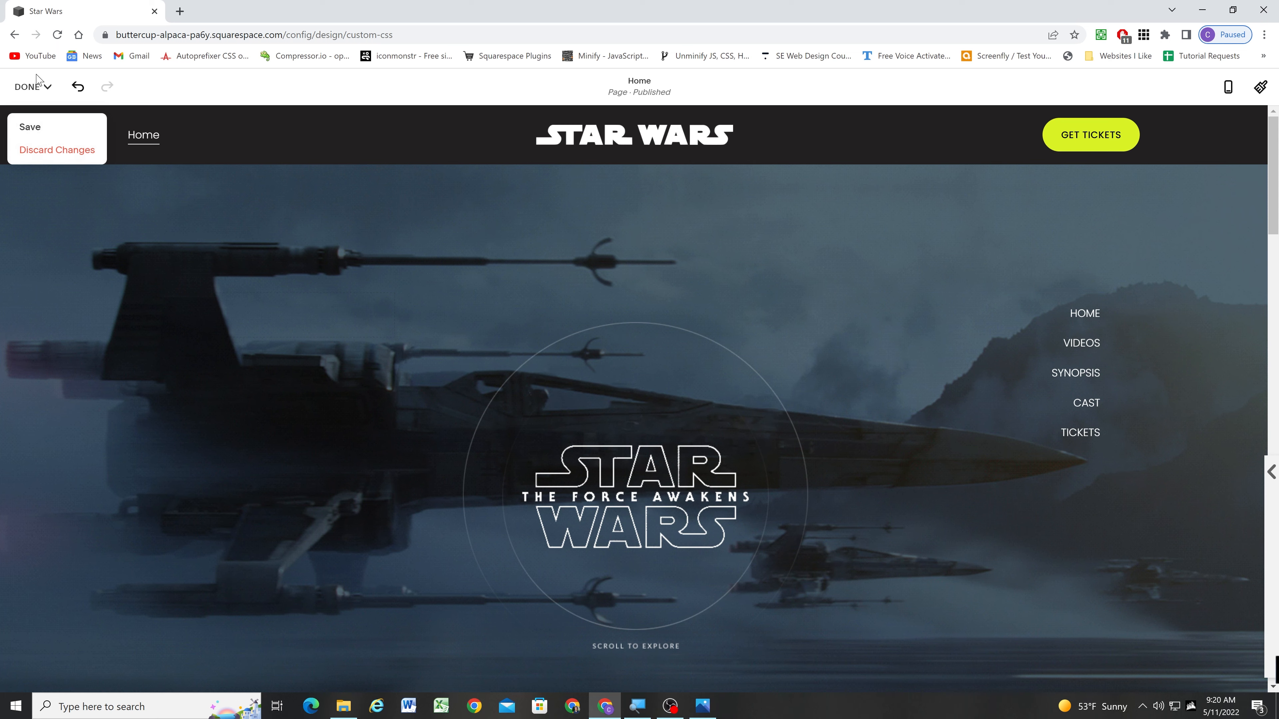
click(32, 126)
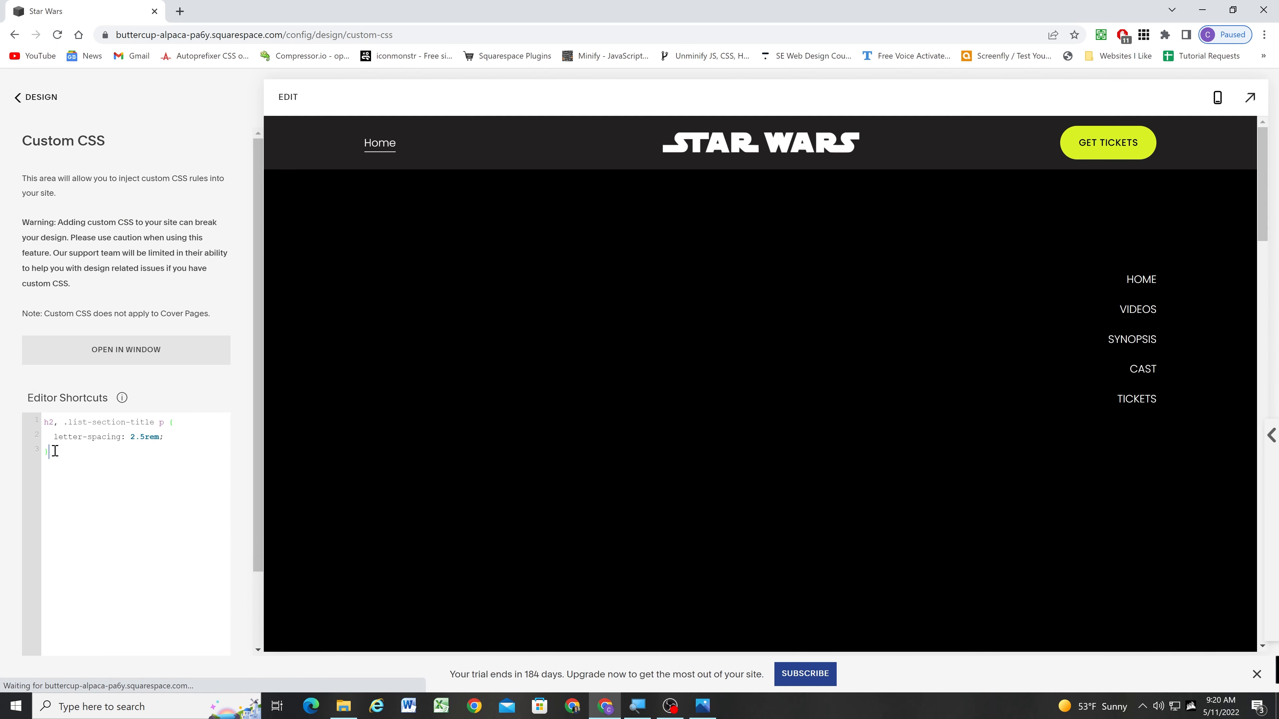
key(Return)
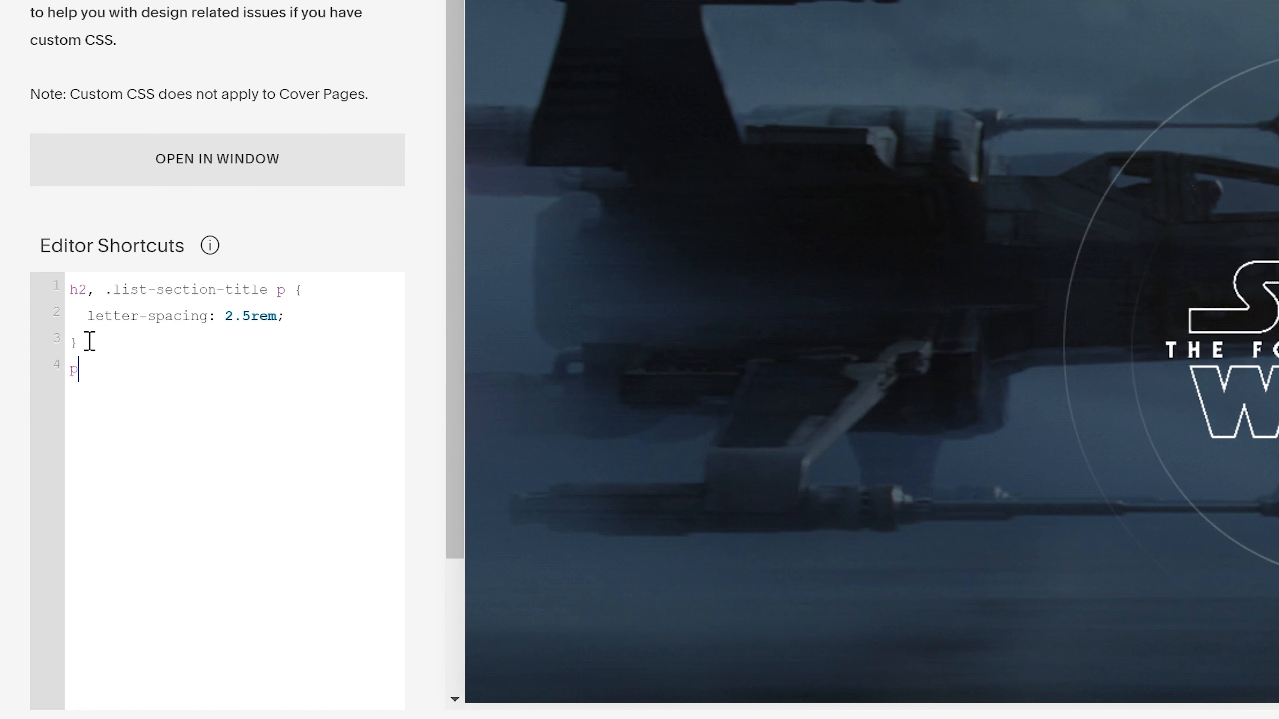
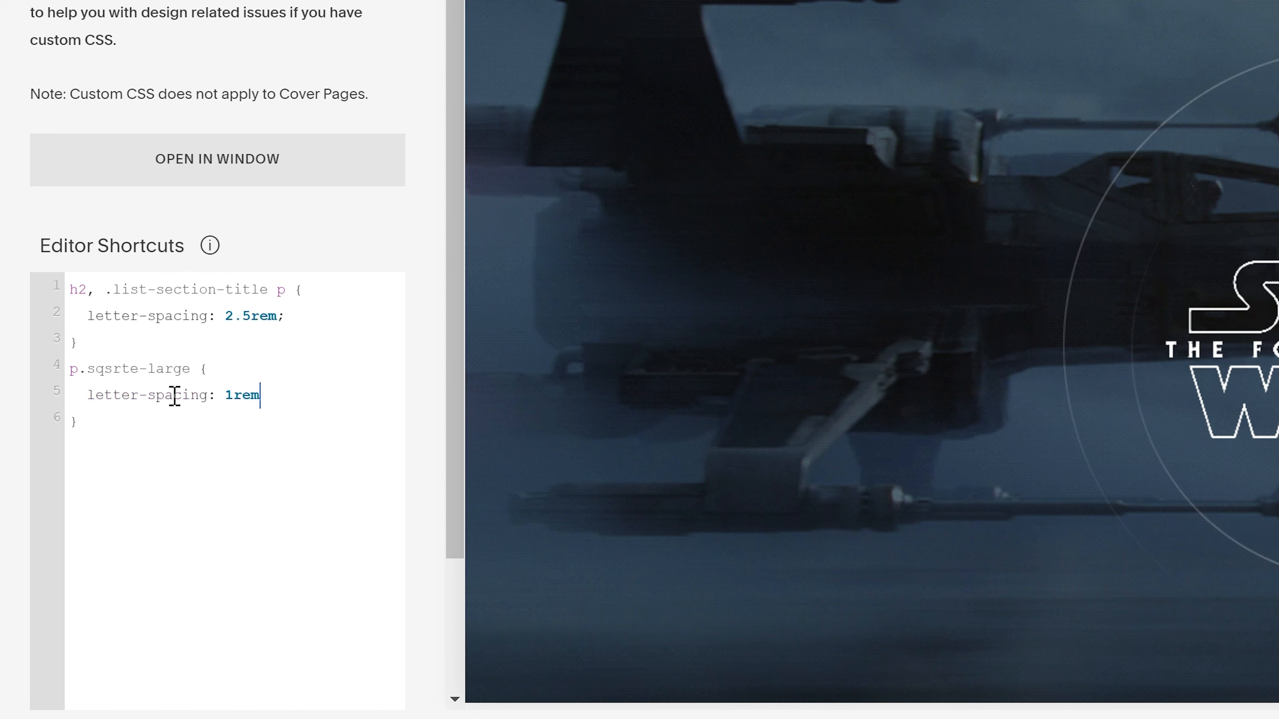
text(;)
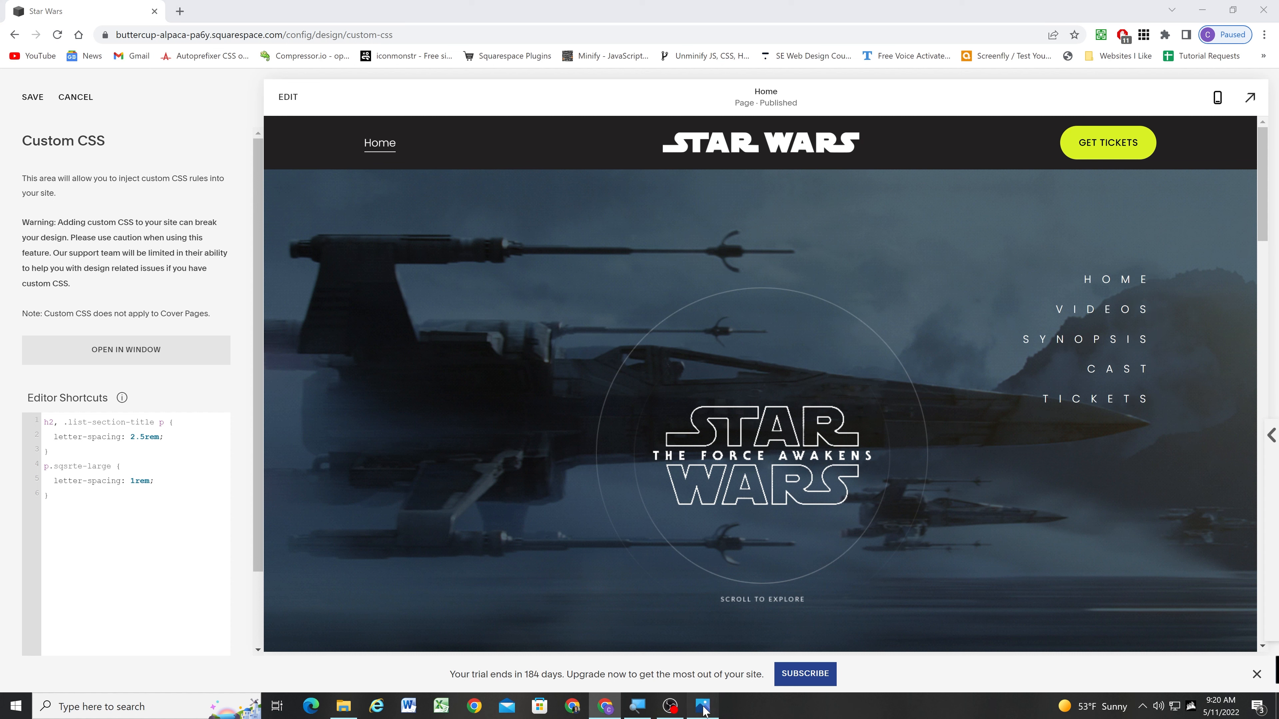
Compare the hero menu links with the reference image, set the p.sqsrte-large letter-spacing to .5rem, and save the custom CSS.
click(703, 706)
scroll(762, 206, up, 5)
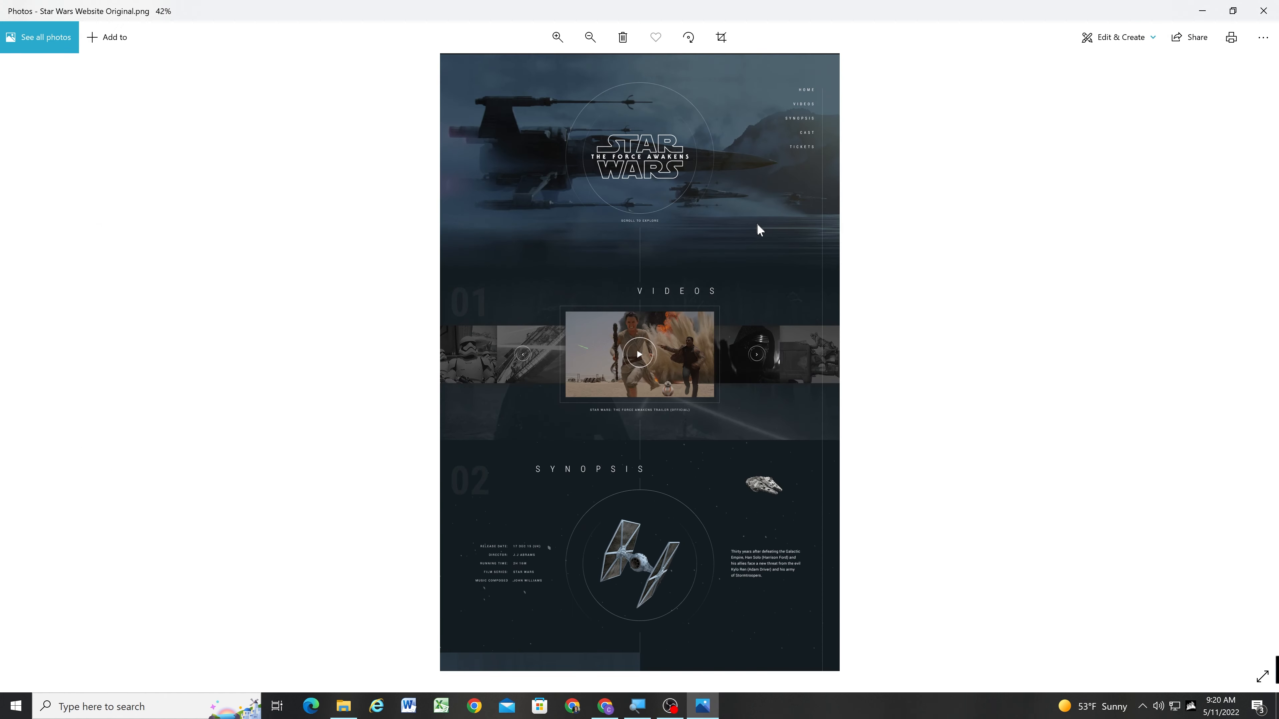
key(alt+Tab)
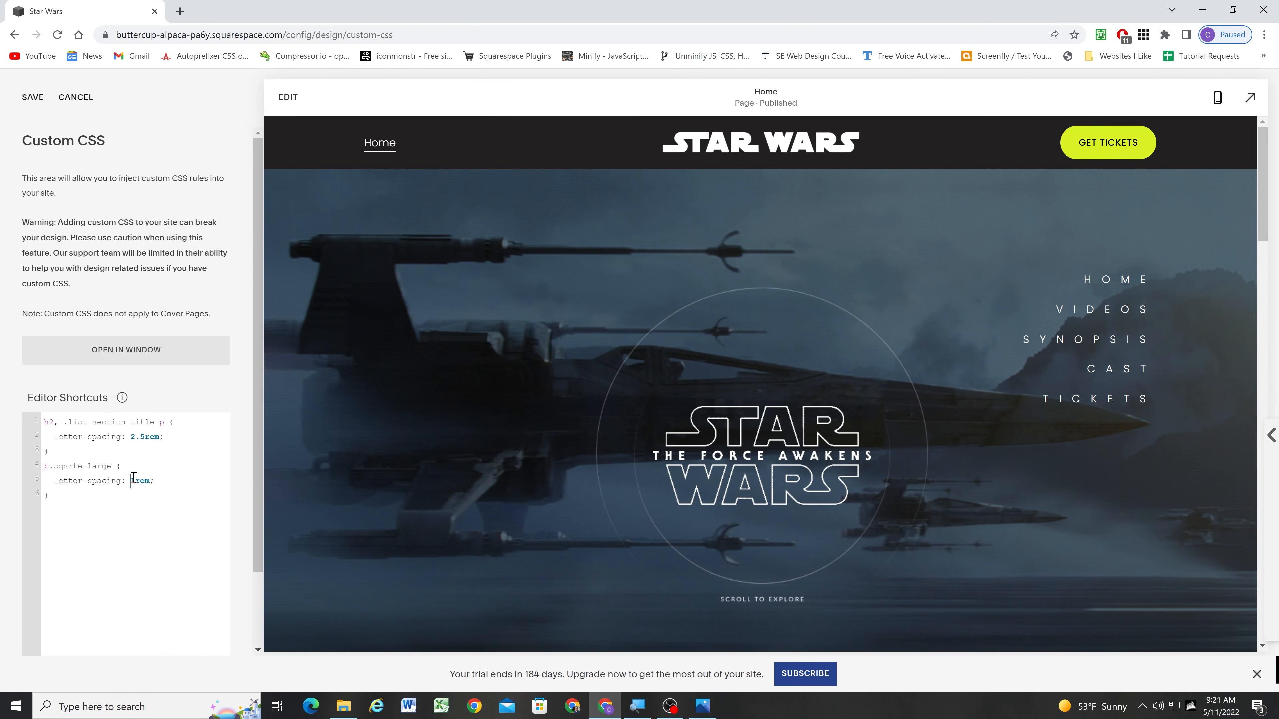
text(5)
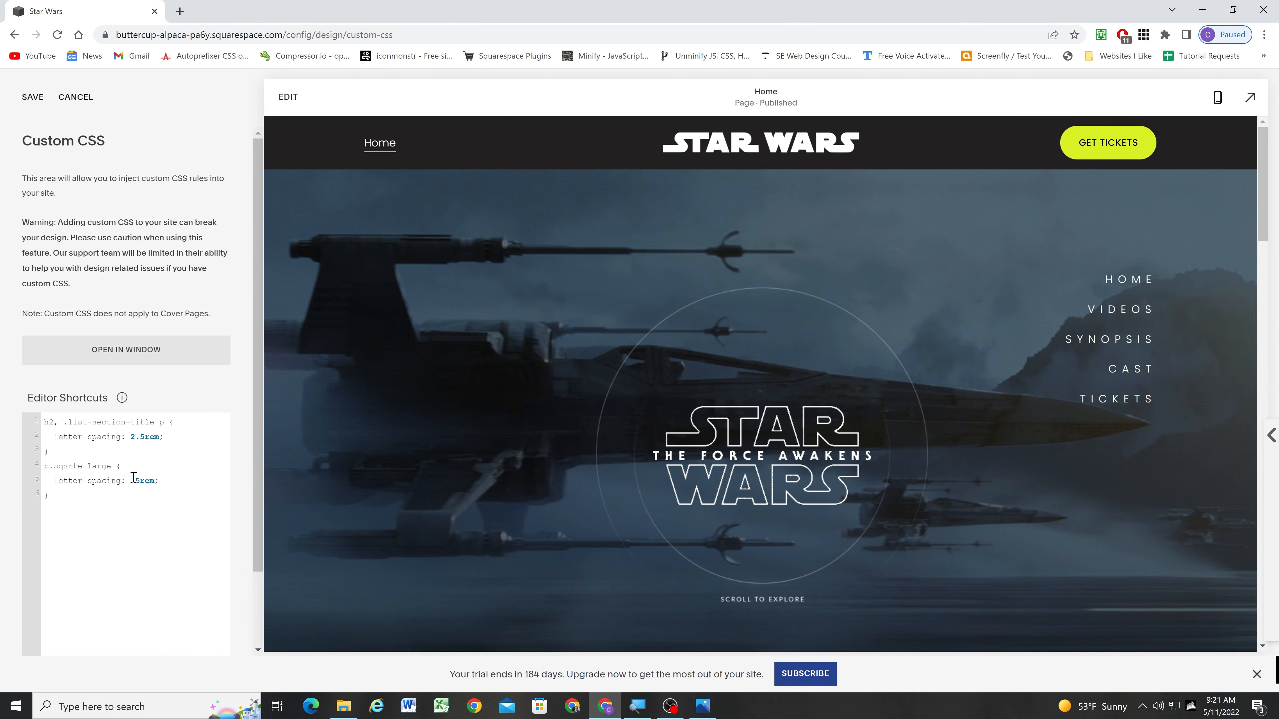
click(703, 706)
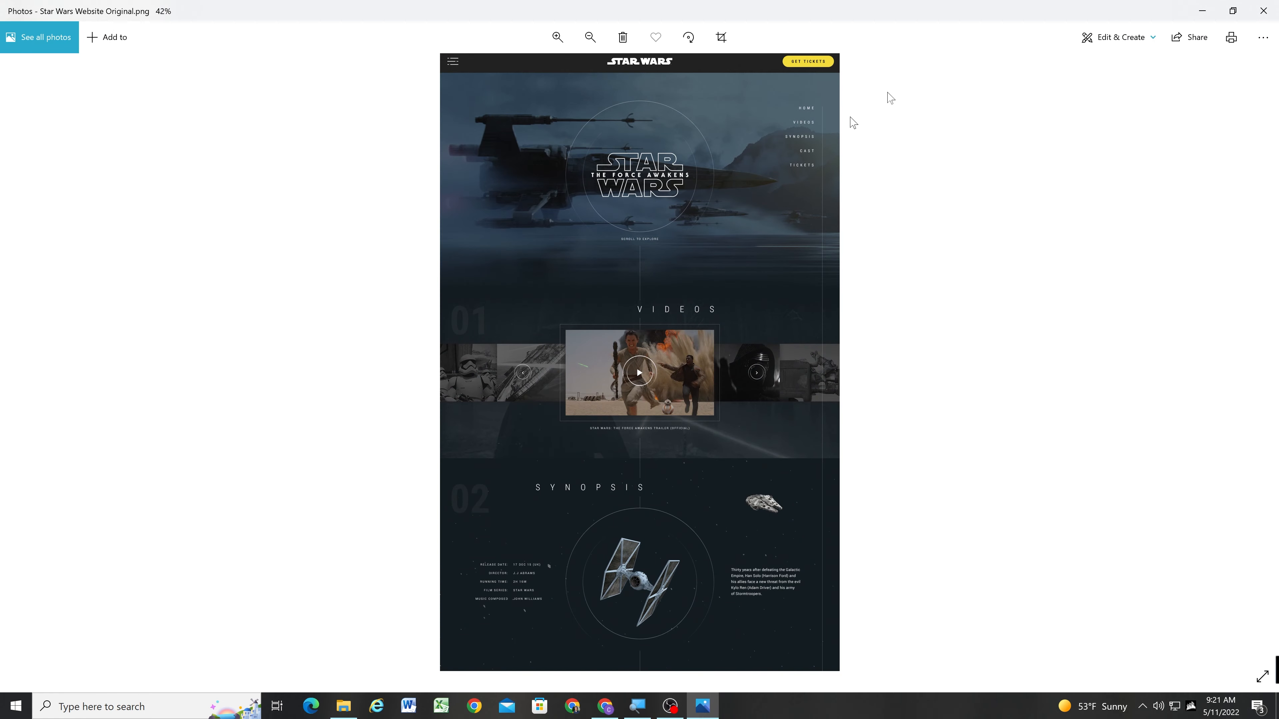
click(1203, 11)
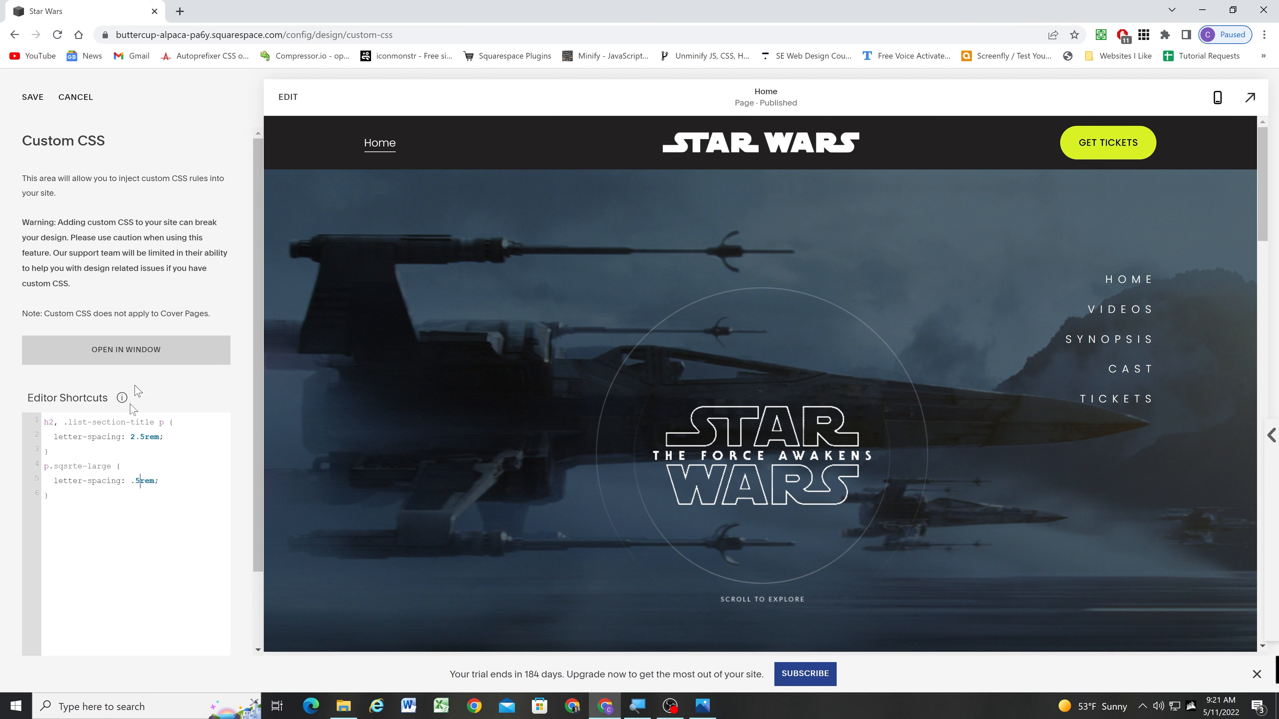
click(31, 95)
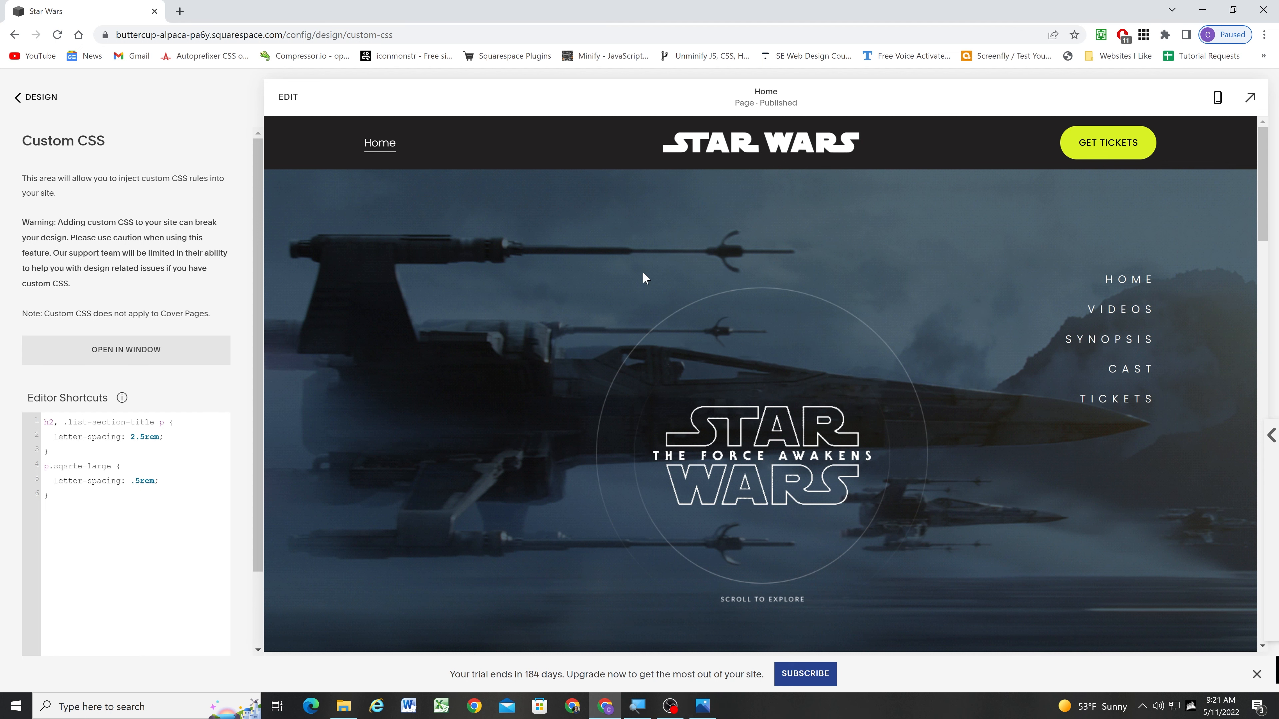
Review the spacing of the headings and text across the Videos, Synopsis, Cast and Tickets sections in the page preview.
scroll(705, 333, down, 5)
scroll(700, 332, down, 10)
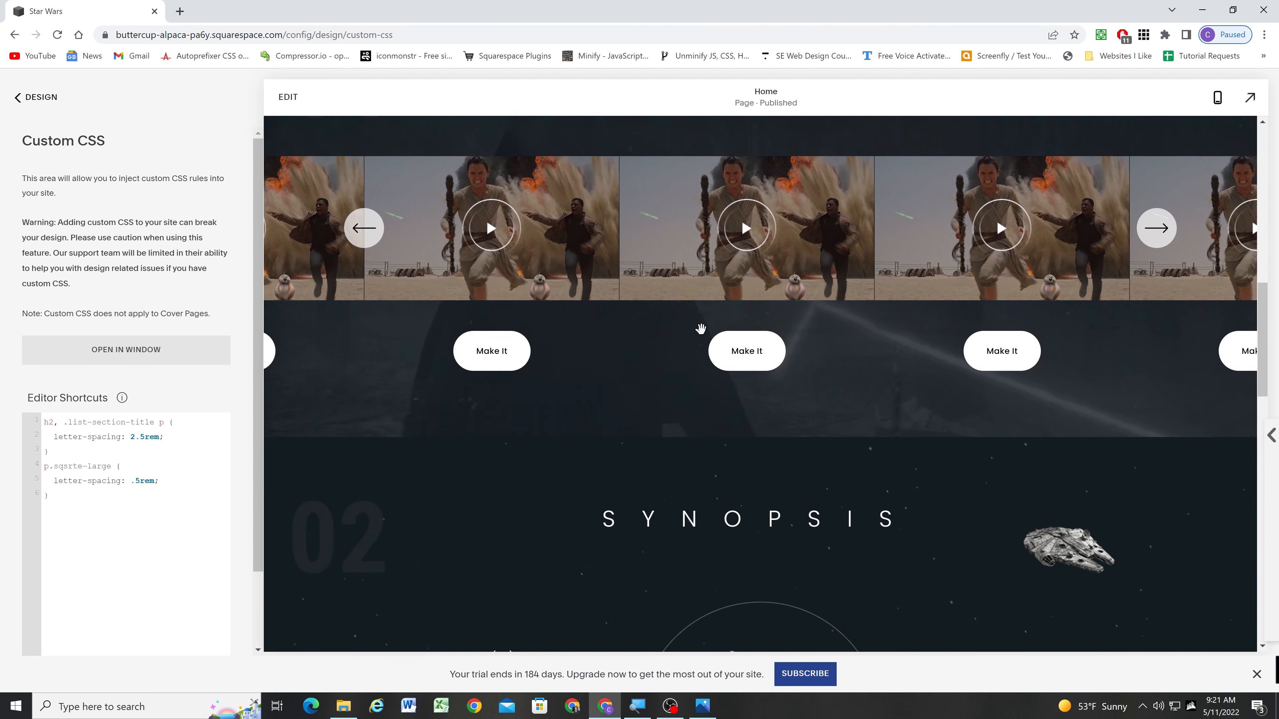
scroll(702, 330, down, 10)
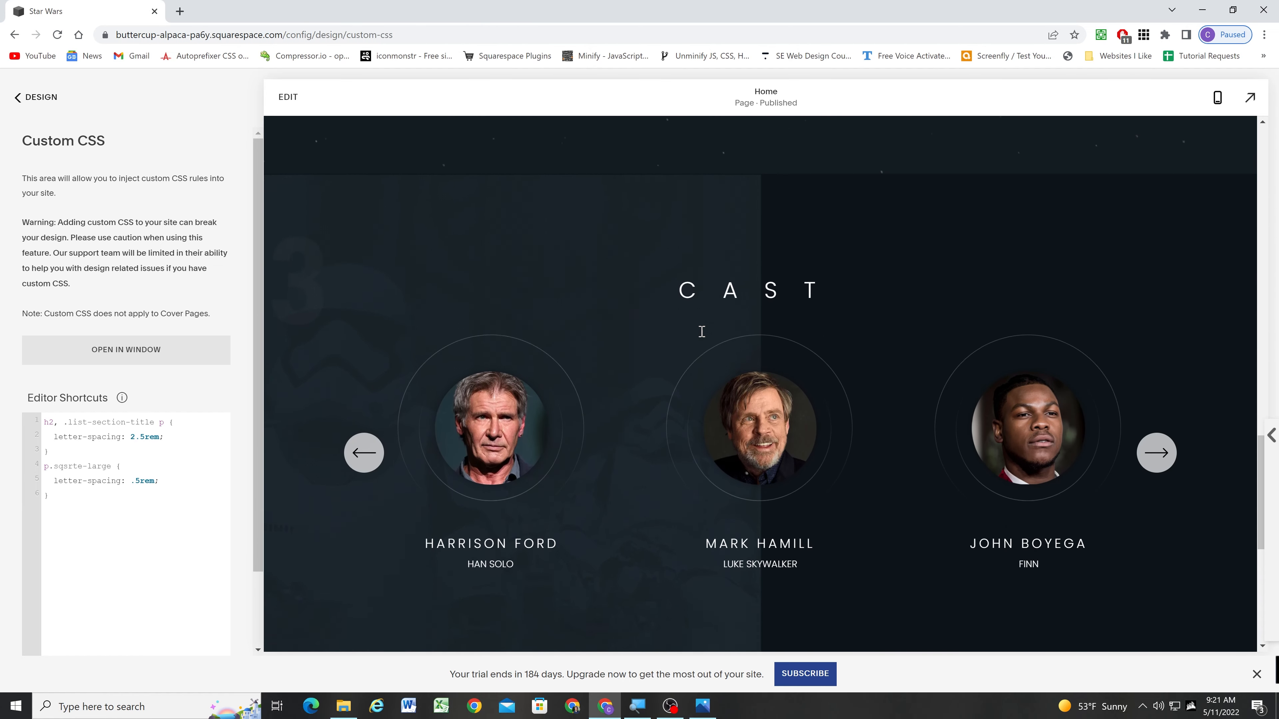
scroll(701, 332, down, 1)
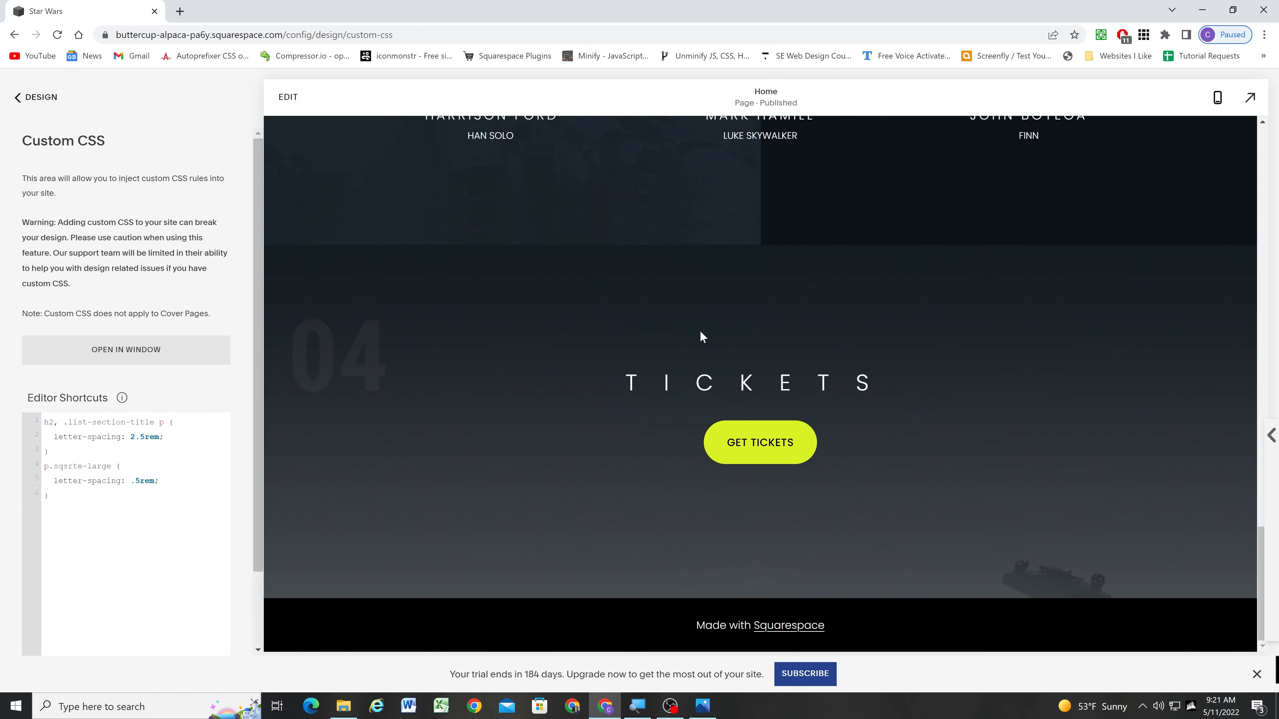
scroll(700, 337, up, 20)
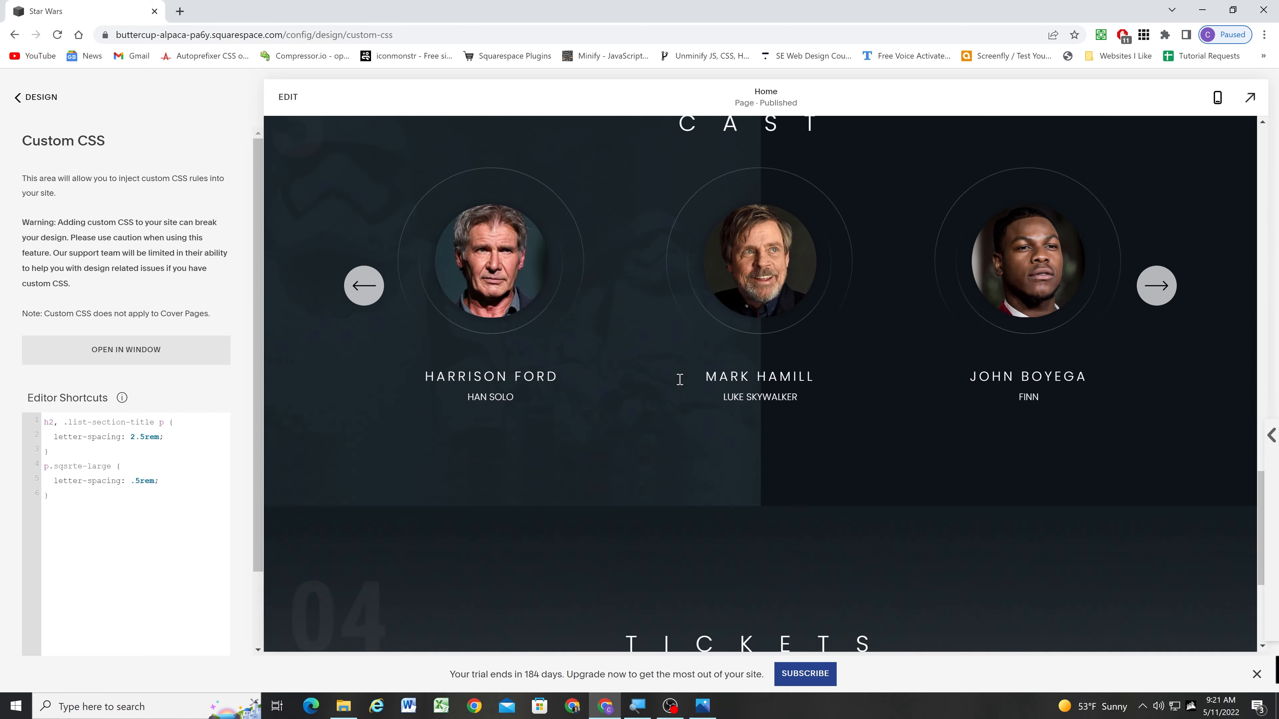
scroll(655, 395, up, 10)
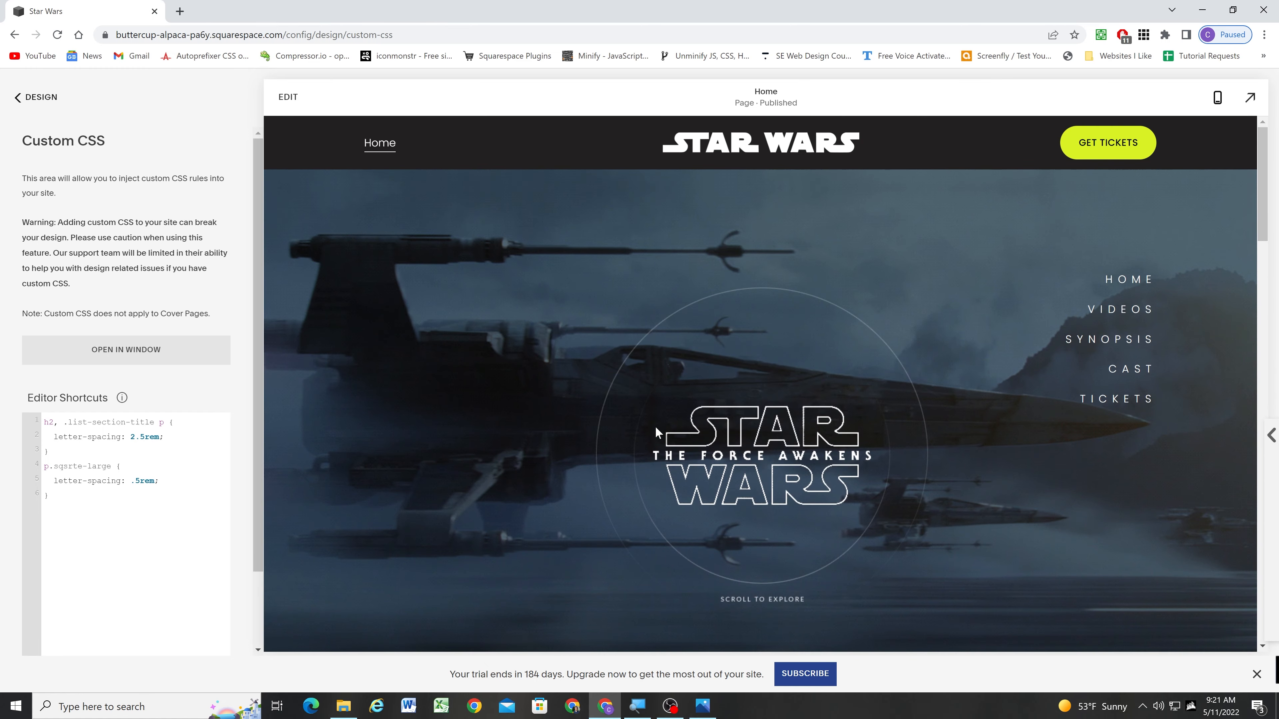
Open the page for editing and slightly reduce the height of the Star Wars logo image block in the hero section.
click(658, 274)
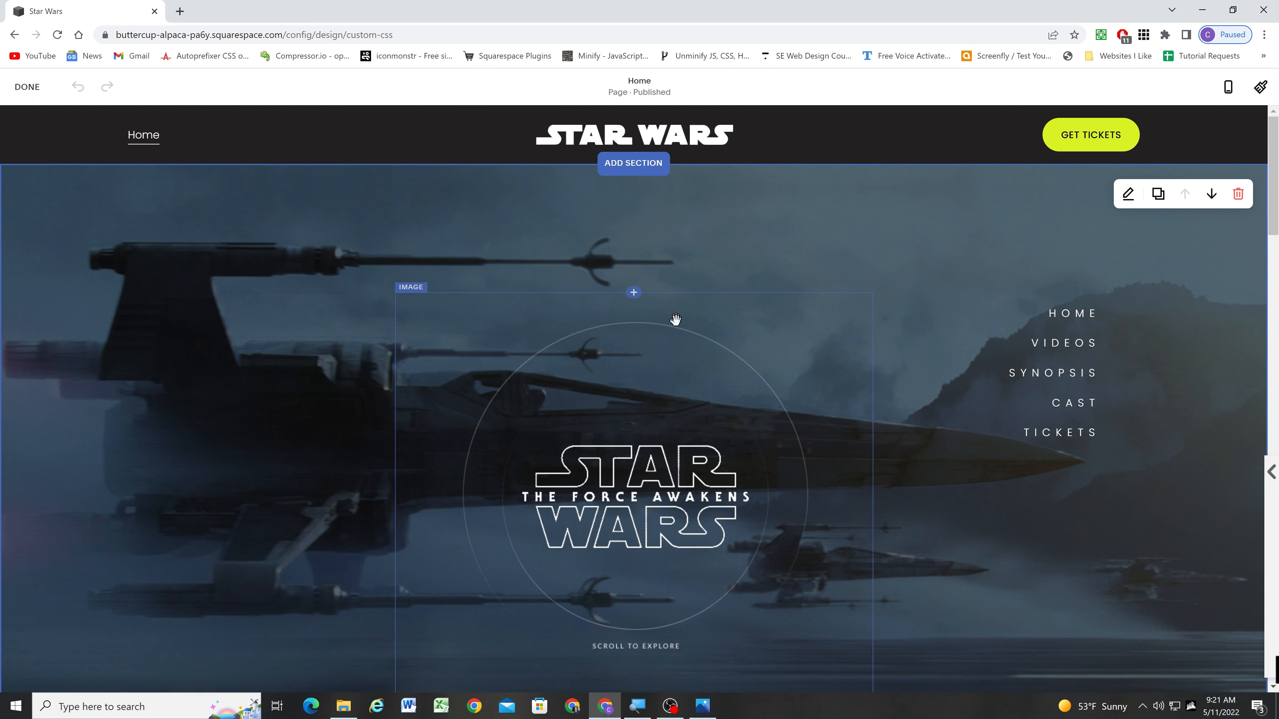
scroll(859, 263, down, 5)
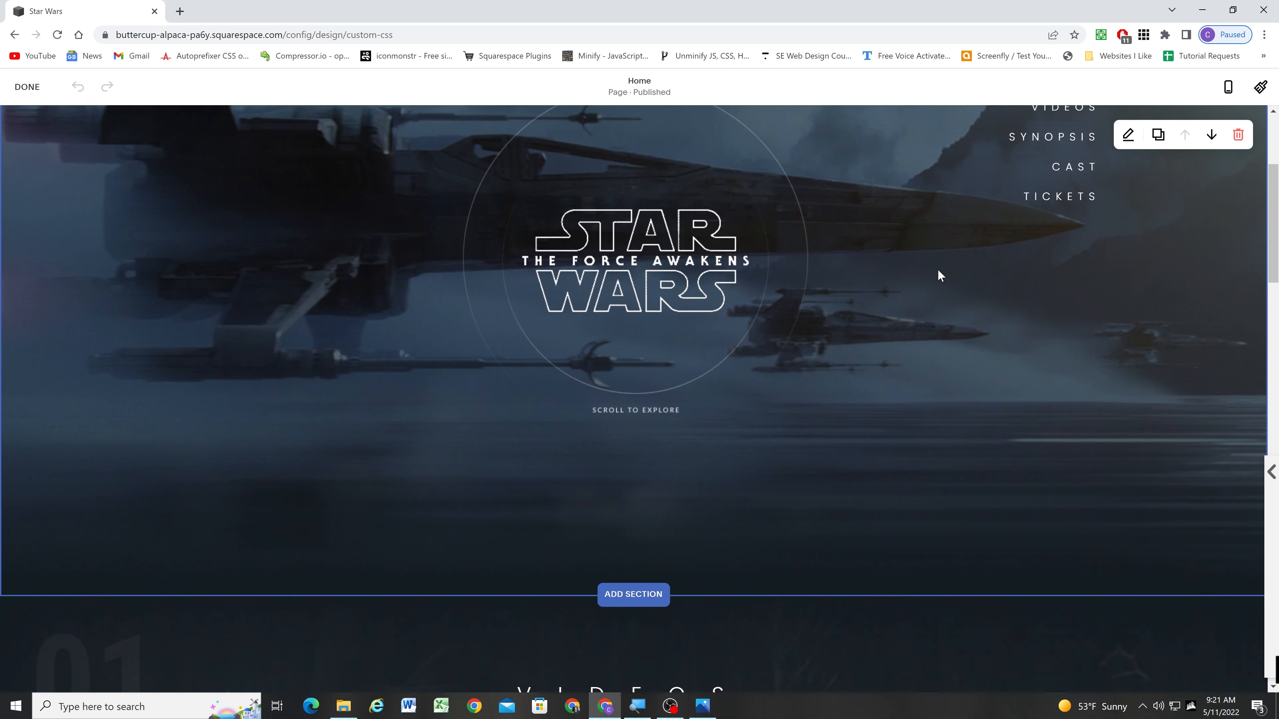
scroll(937, 269, up, 5)
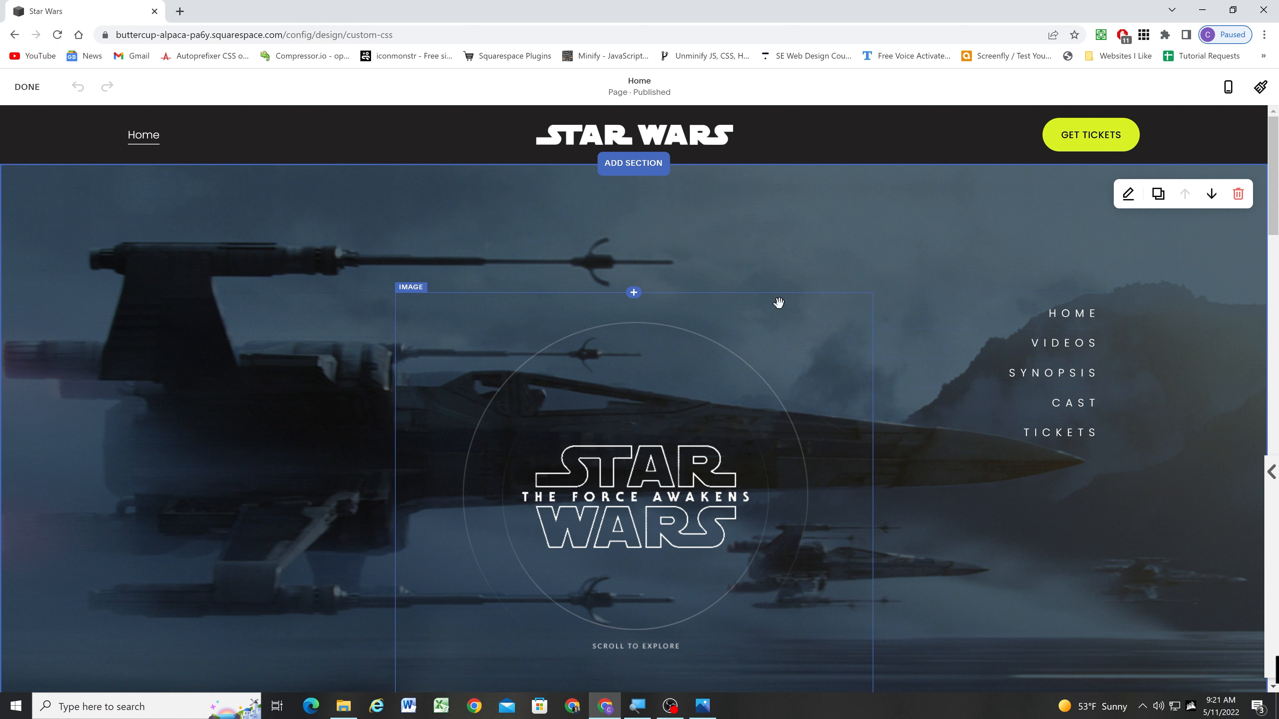
click(737, 321)
scroll(714, 522, down, 3)
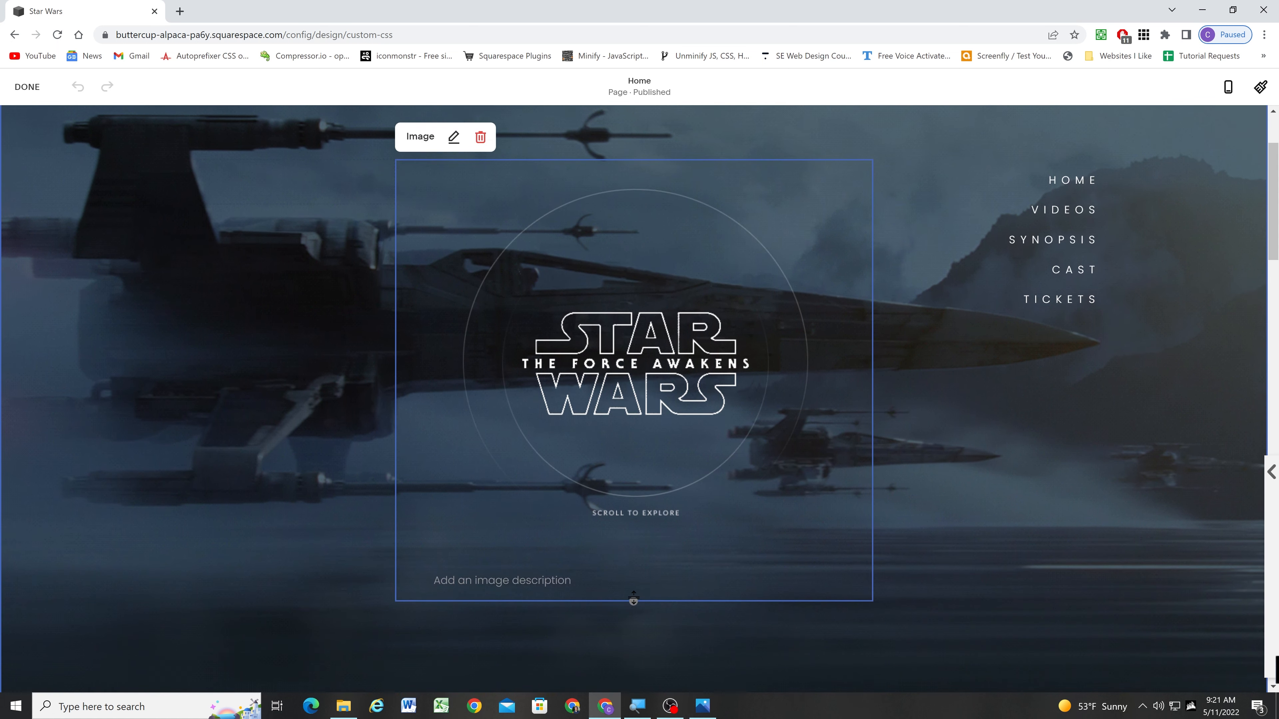
drag(633, 567, 634, 565)
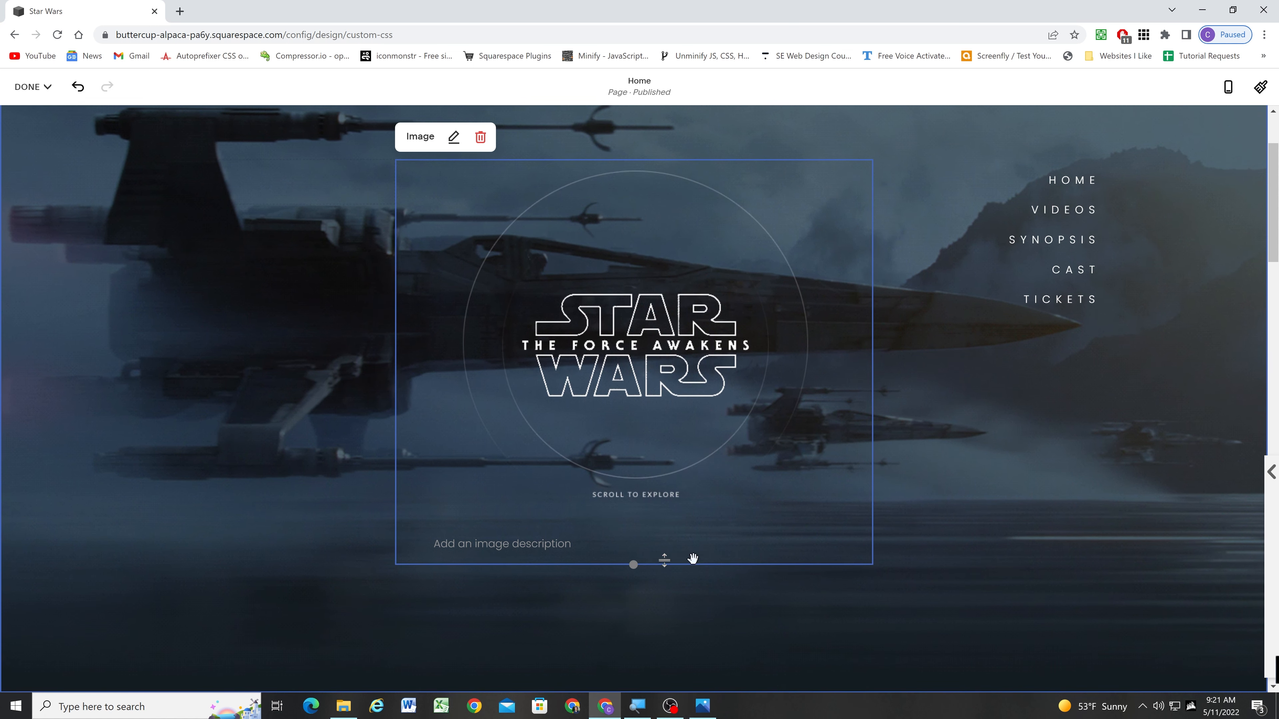
scroll(953, 532, up, 3)
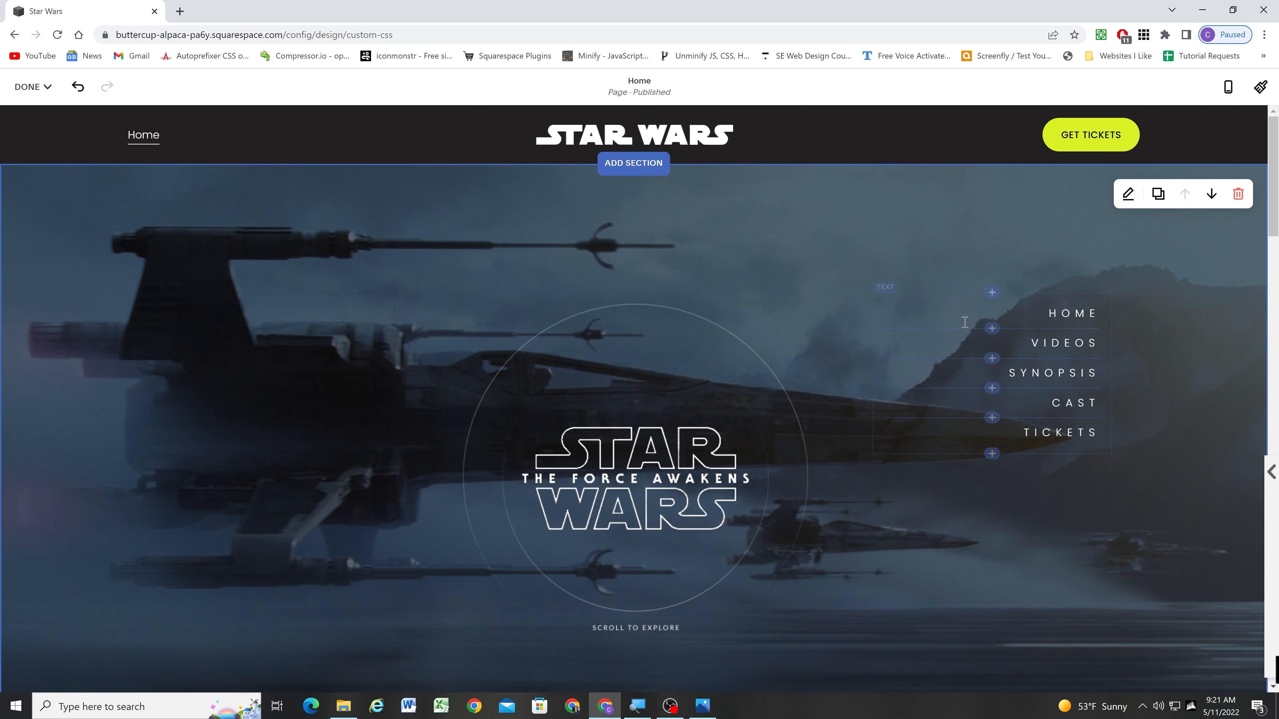
Set the hero section's height to M, check the hero layout, and save the page.
click(1137, 196)
click(1096, 296)
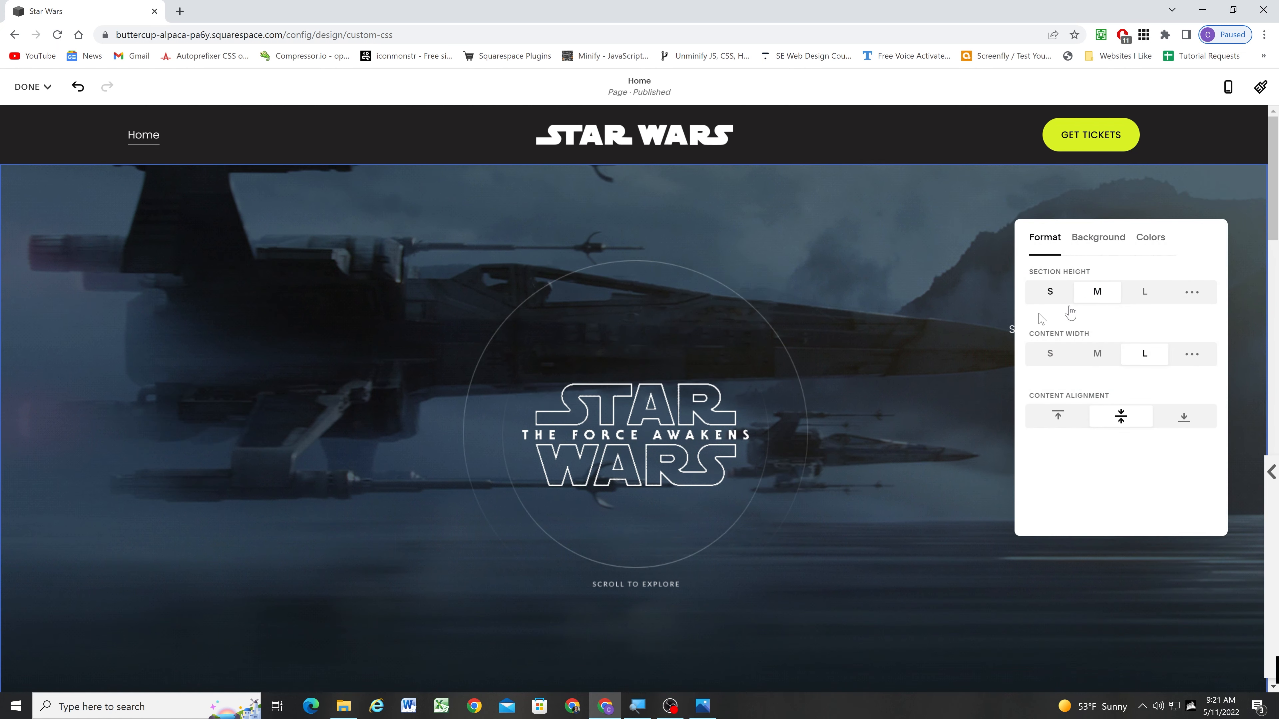
click(292, 360)
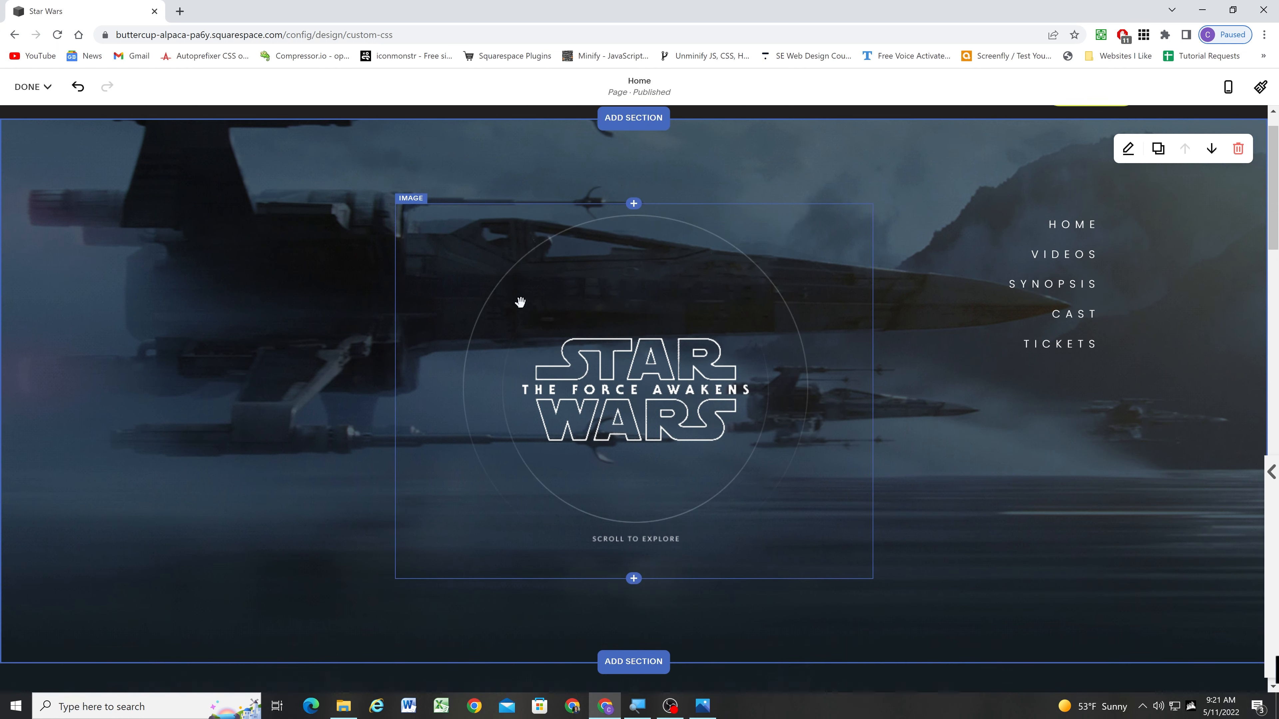
scroll(486, 357, down, 3)
scroll(486, 357, up, 3)
scroll(356, 313, down, 1)
click(30, 87)
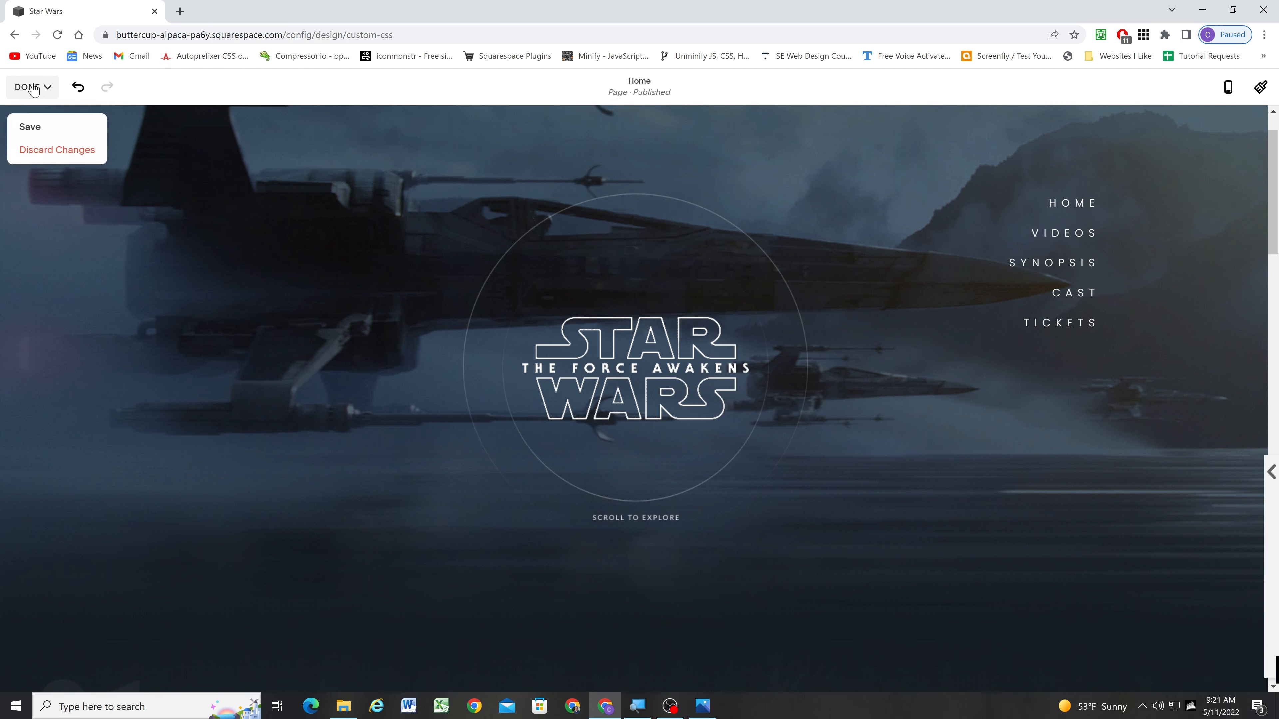
click(36, 129)
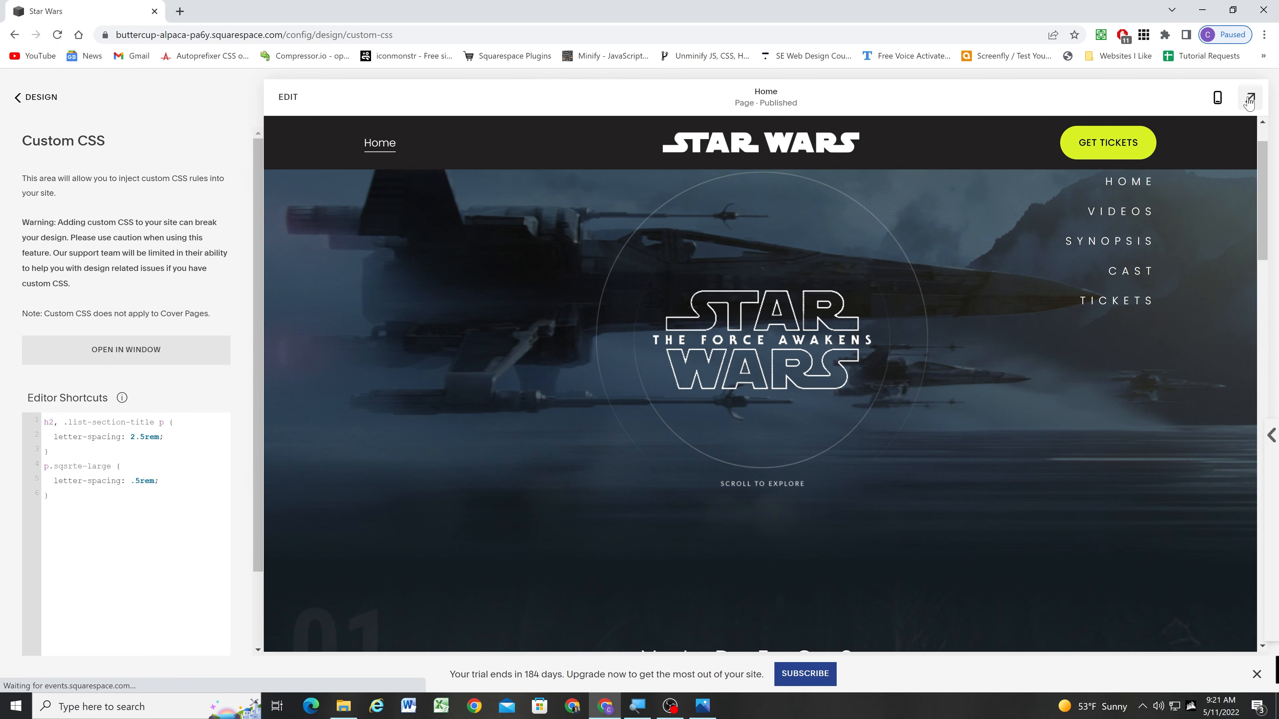
Open the full-size site preview and examine the hero section and its transition into the Videos and Synopsis sections.
click(1251, 99)
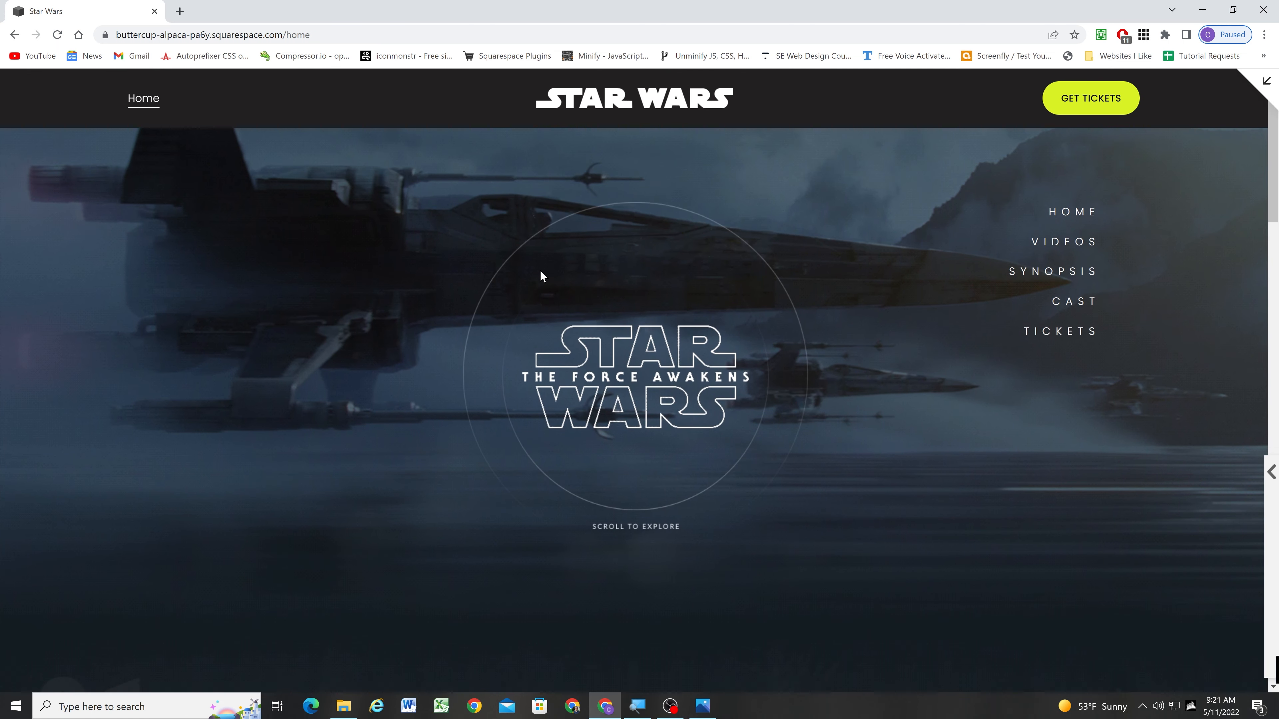
scroll(542, 277, down, 5)
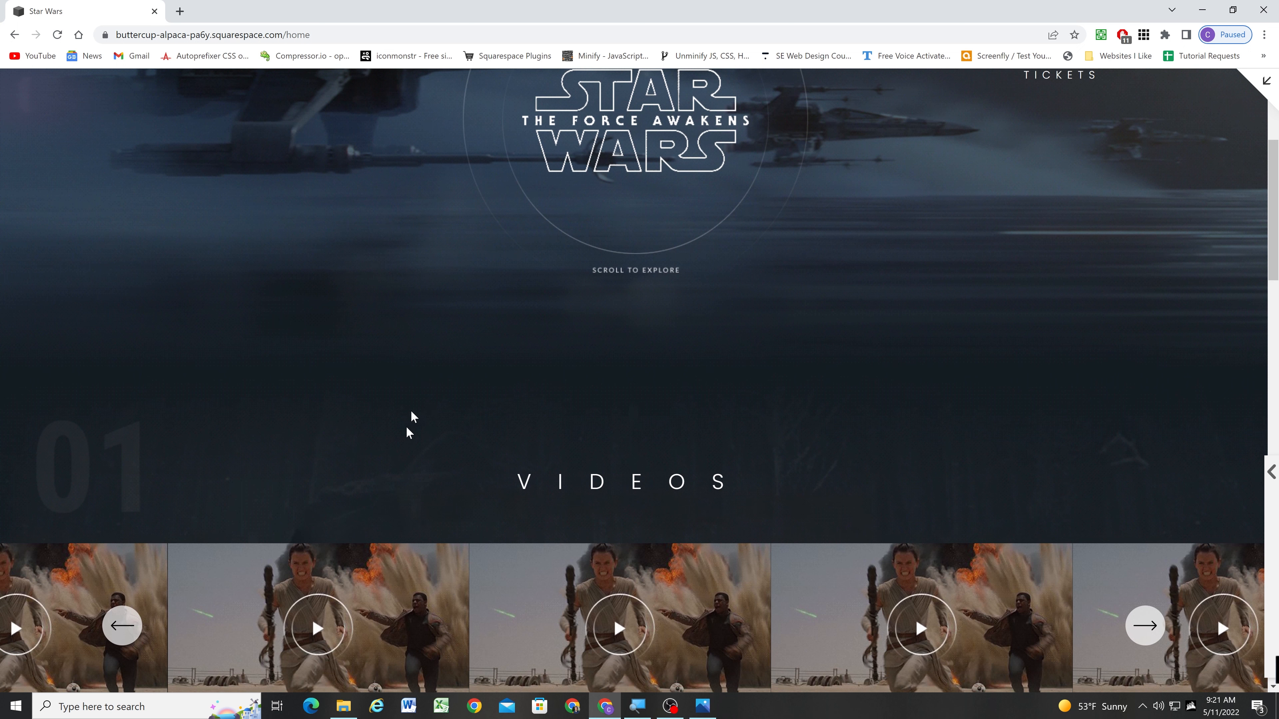
scroll(363, 439, up, 5)
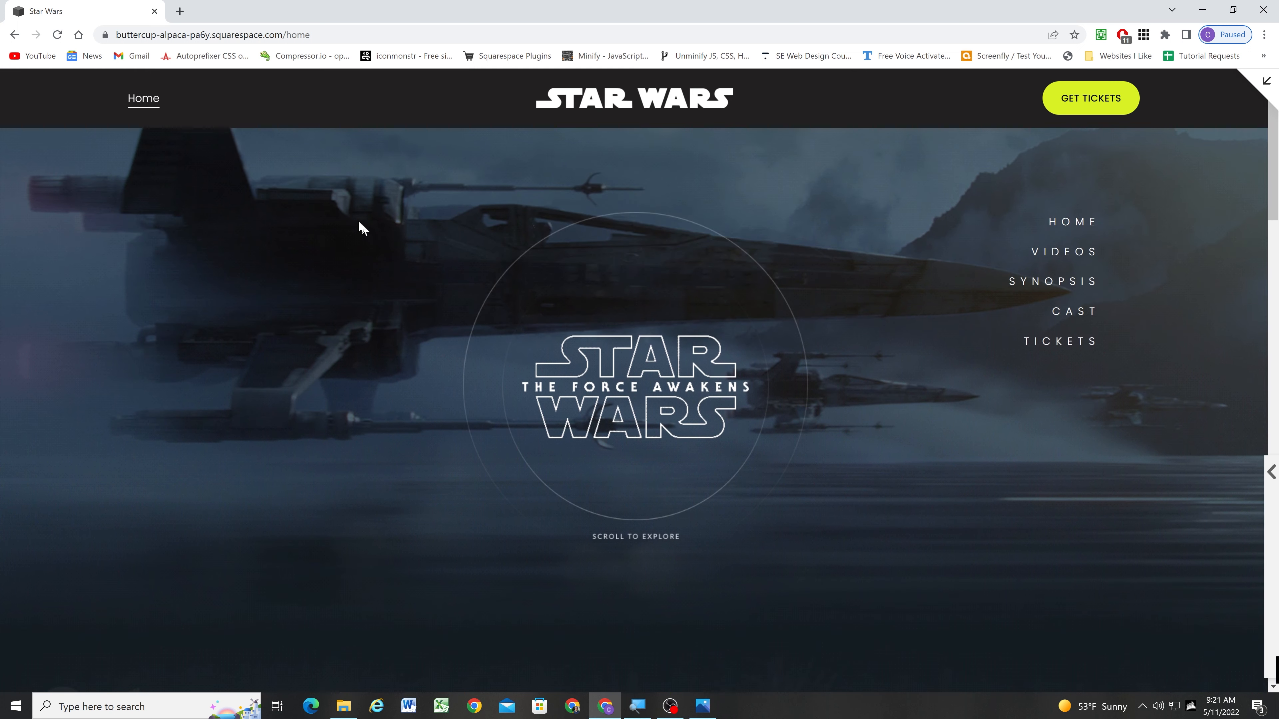
scroll(350, 252, down, 2)
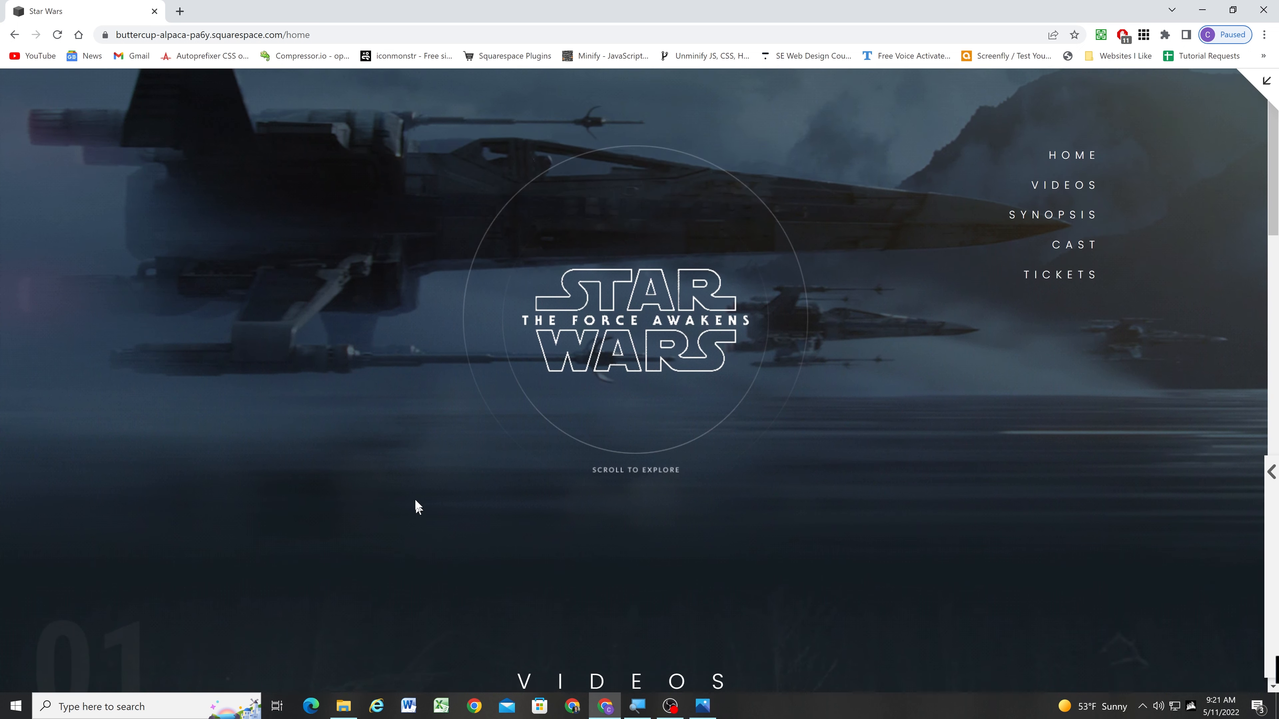
scroll(410, 454, down, 6)
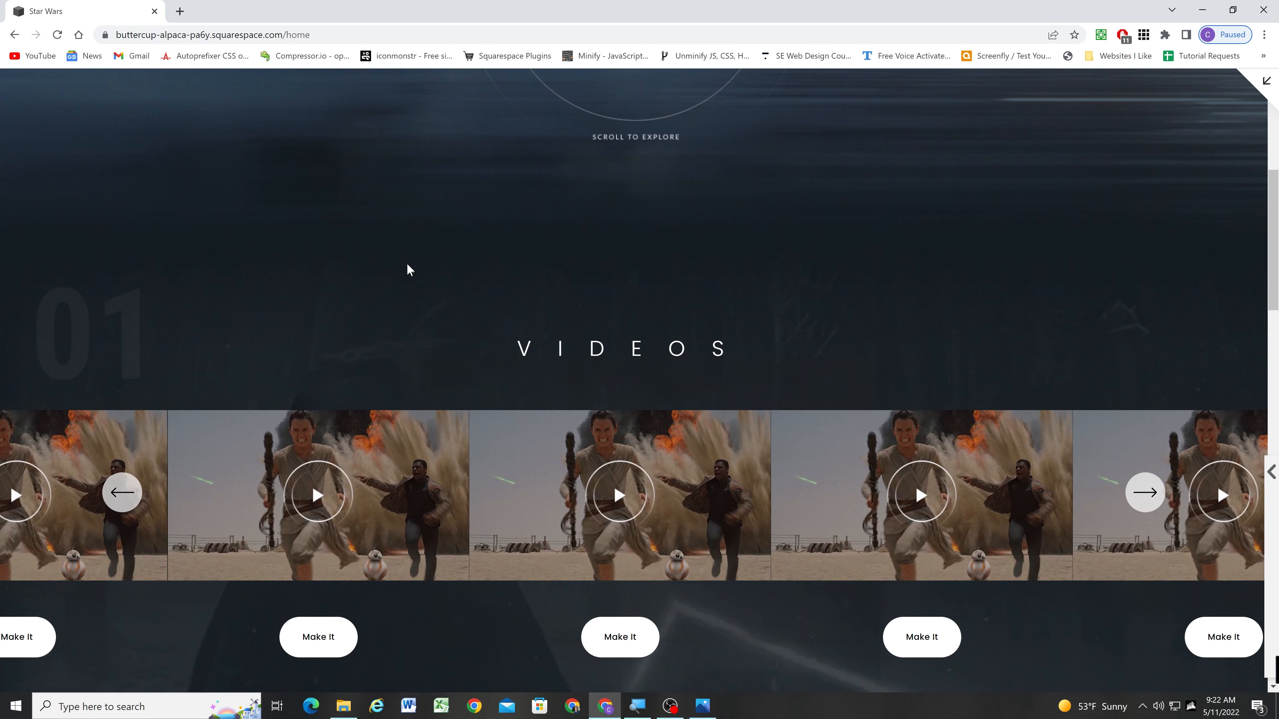
scroll(468, 296, up, 1)
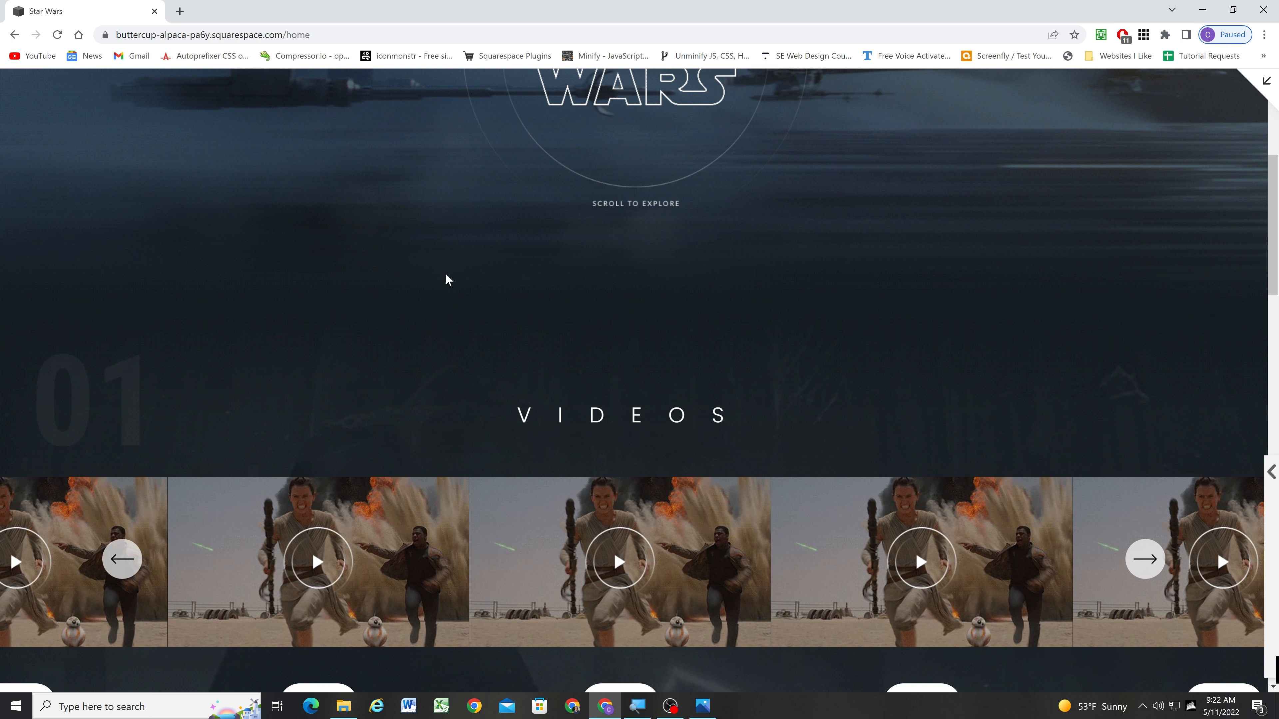
scroll(445, 274, up, 5)
scroll(442, 454, down, 5)
scroll(442, 436, up, 5)
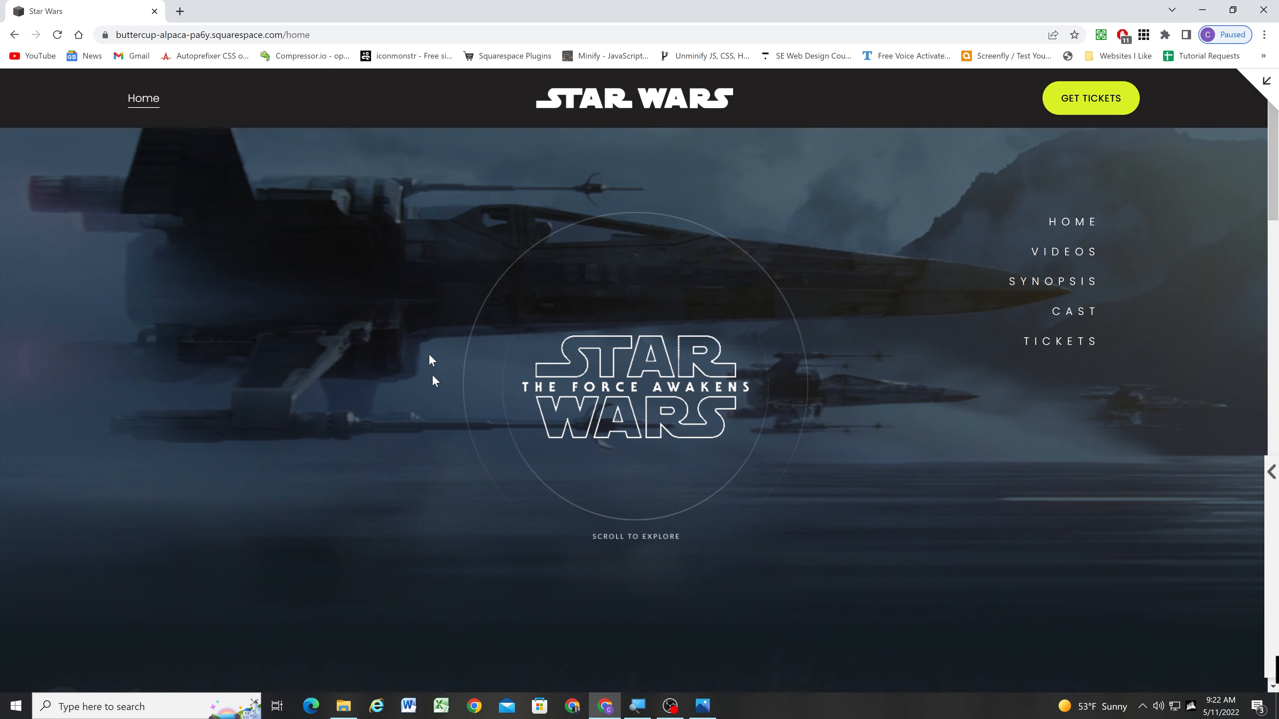
scroll(352, 322, down, 7)
scroll(408, 337, up, 3)
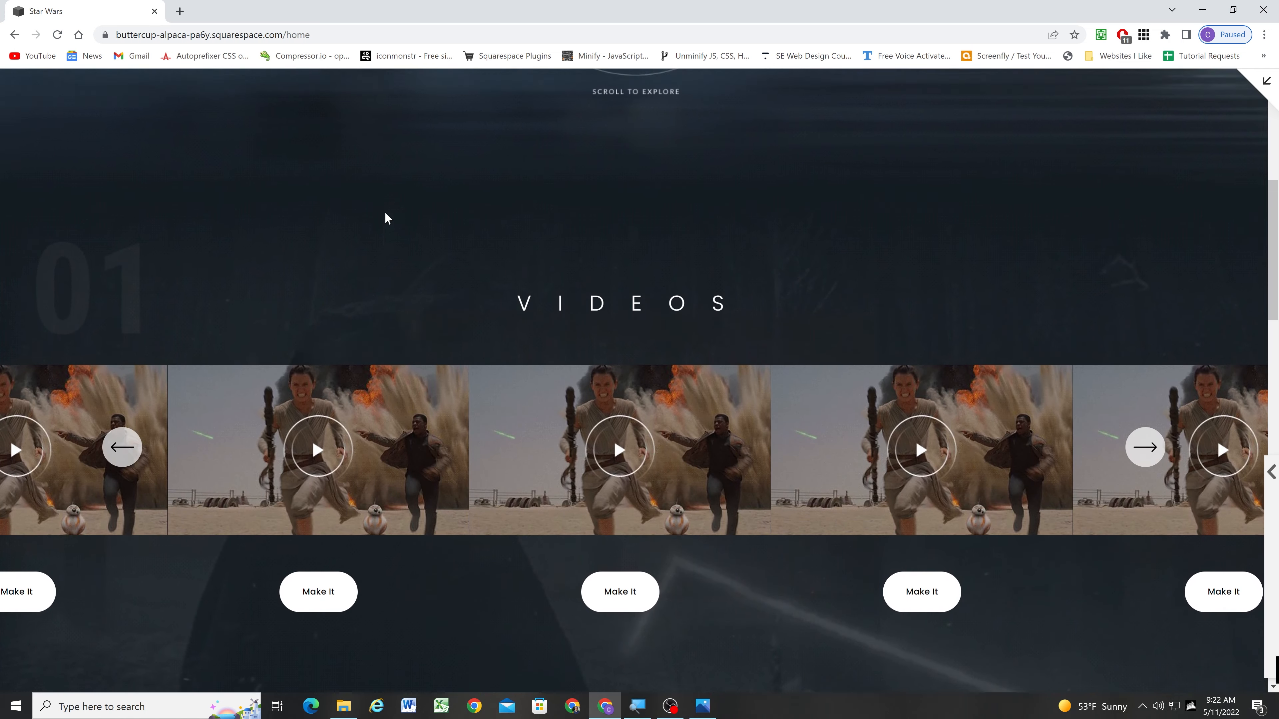
scroll(380, 163, down, 10)
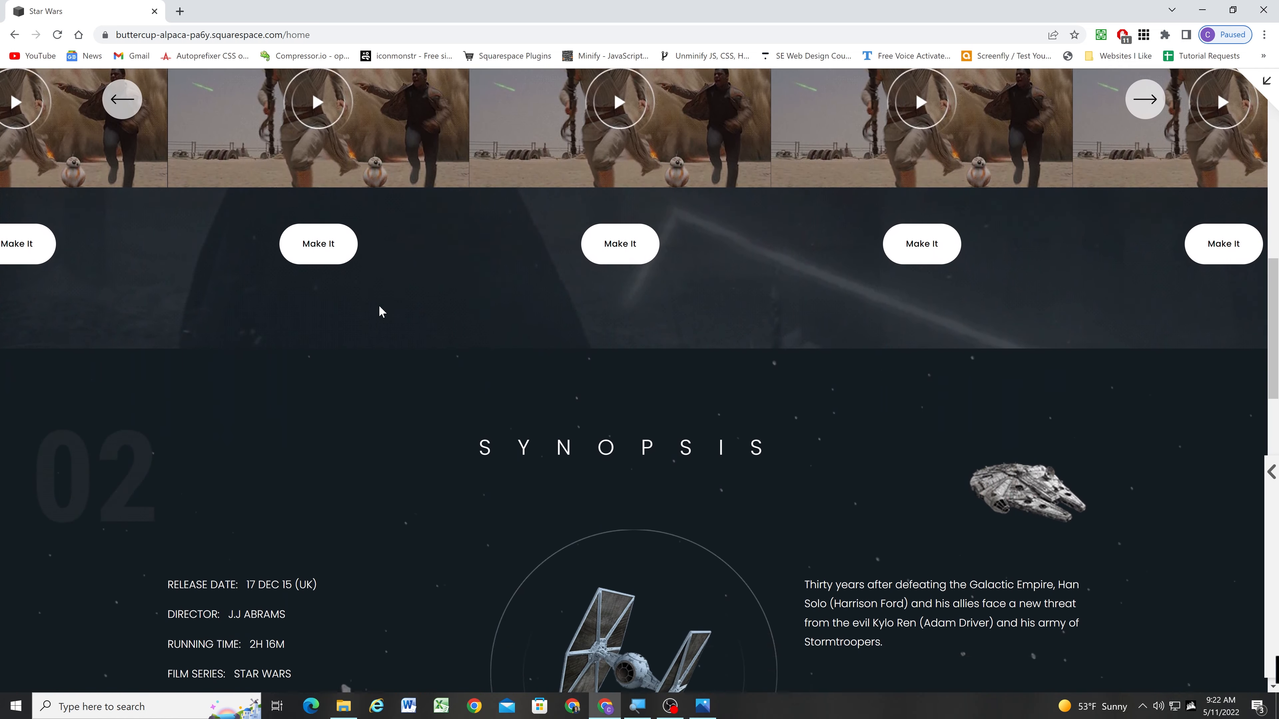
scroll(381, 317, up, 8)
scroll(400, 406, down, 2)
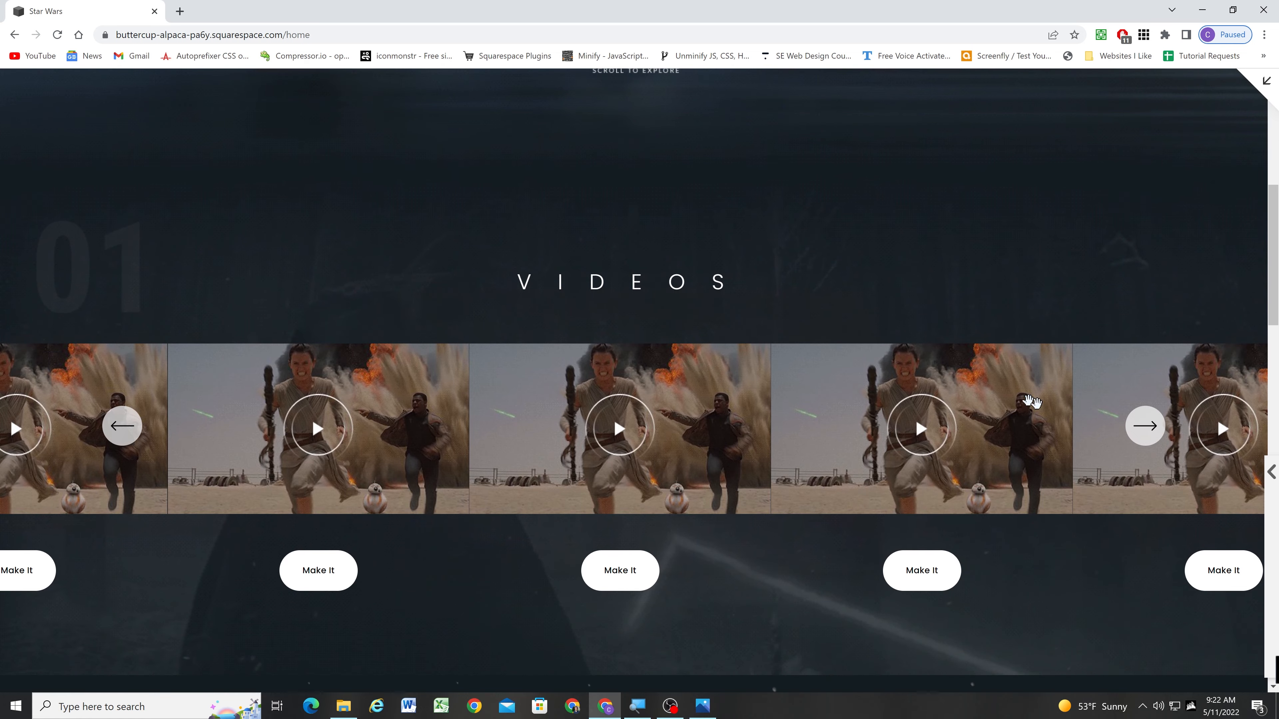
Test advancing the Videos carousel and following the middle Make It link, and examine the Videos section again.
click(1146, 427)
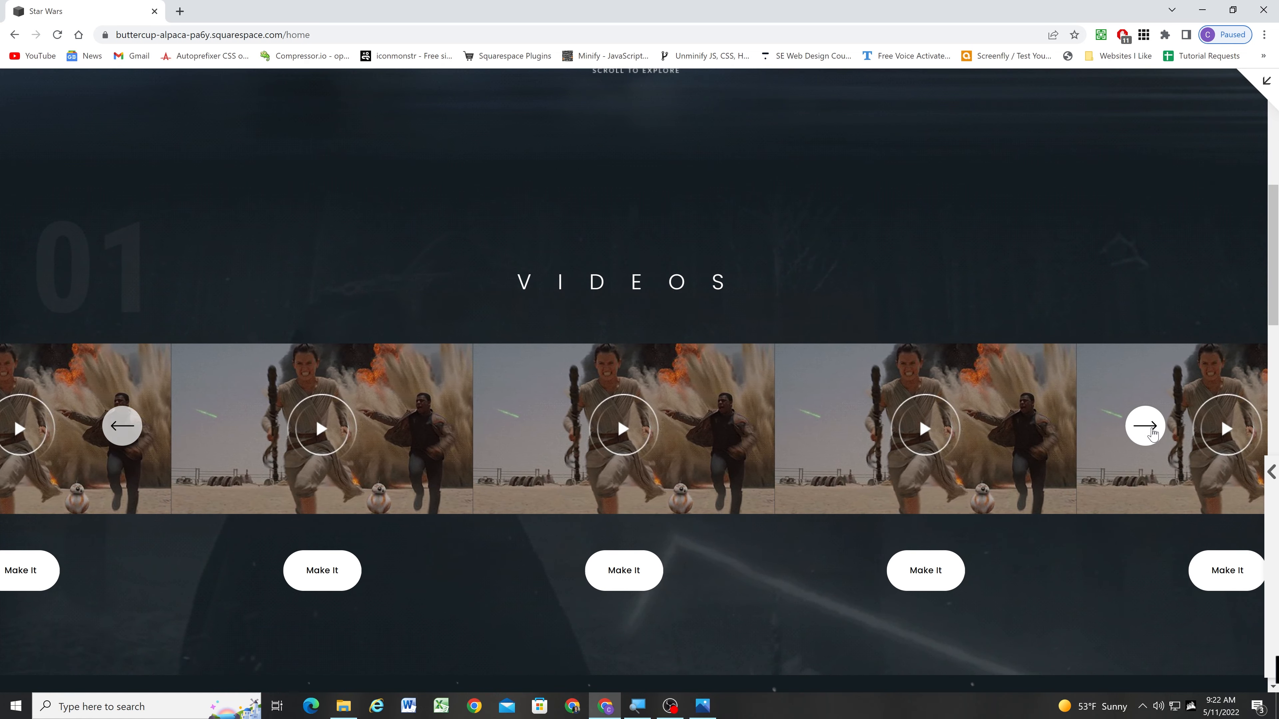
click(1151, 430)
click(1151, 430)
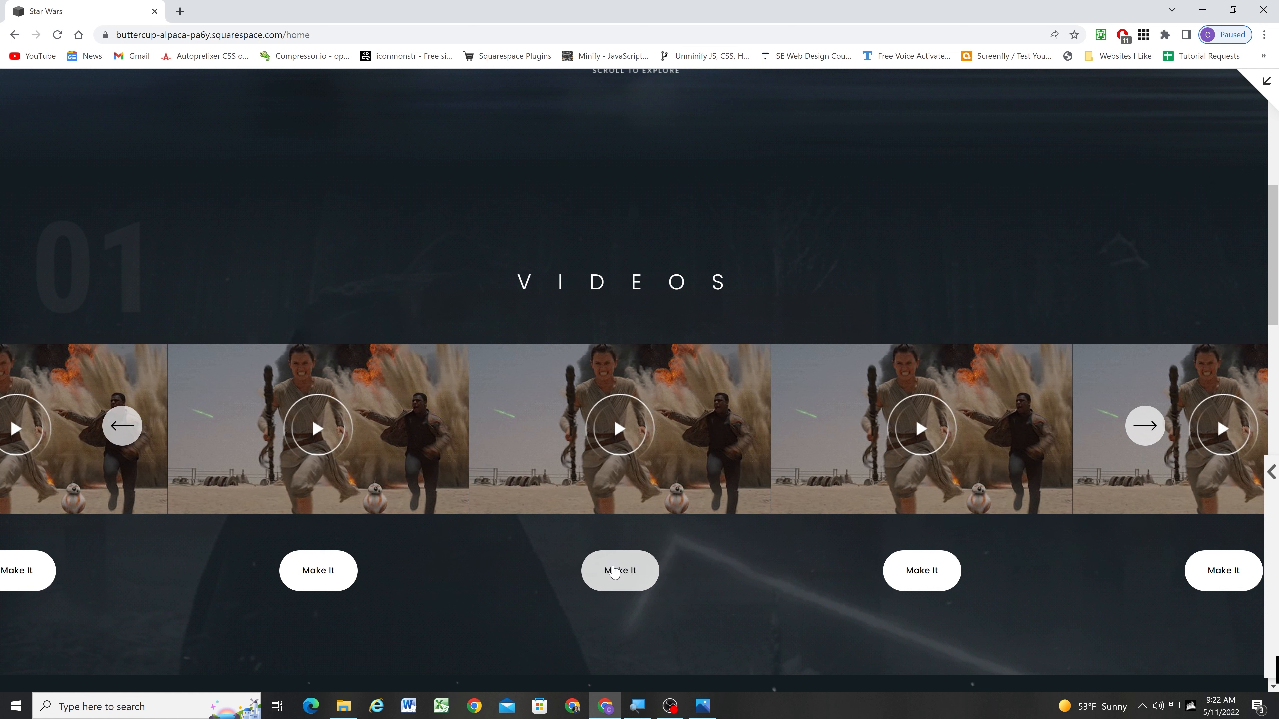
click(609, 570)
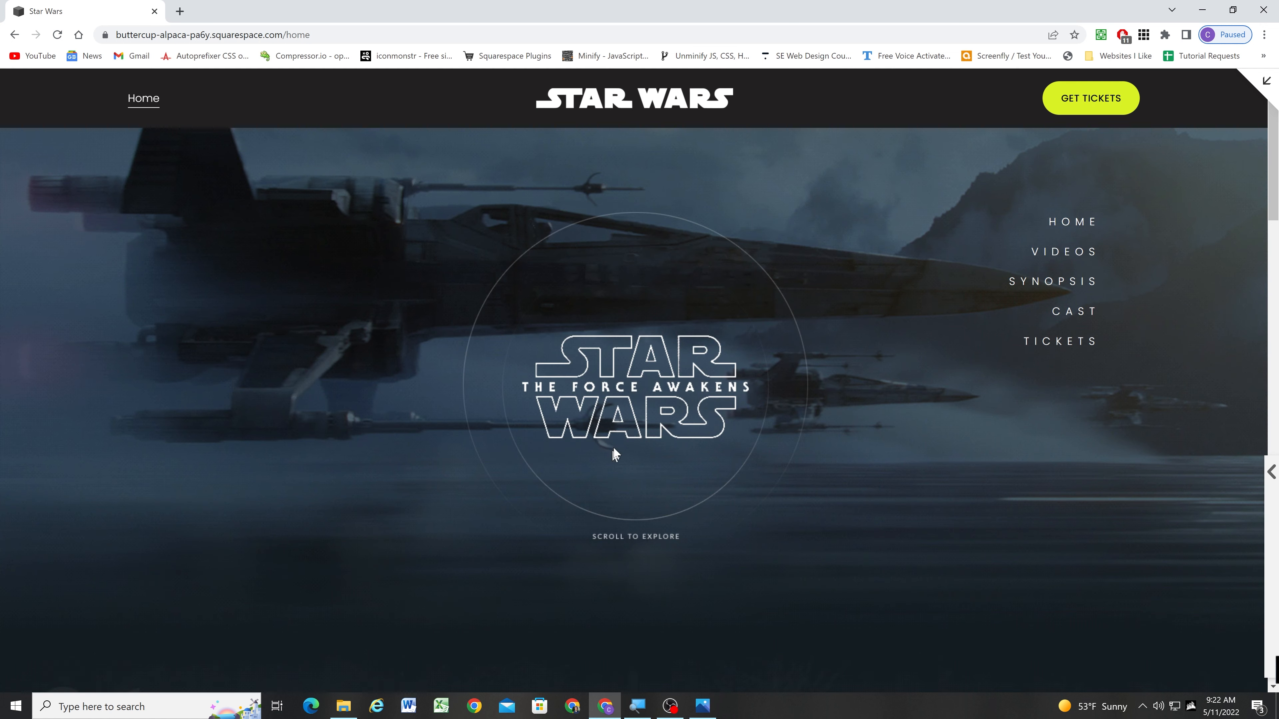
scroll(554, 403, down, 5)
scroll(537, 367, down, 3)
scroll(725, 424, up, 2)
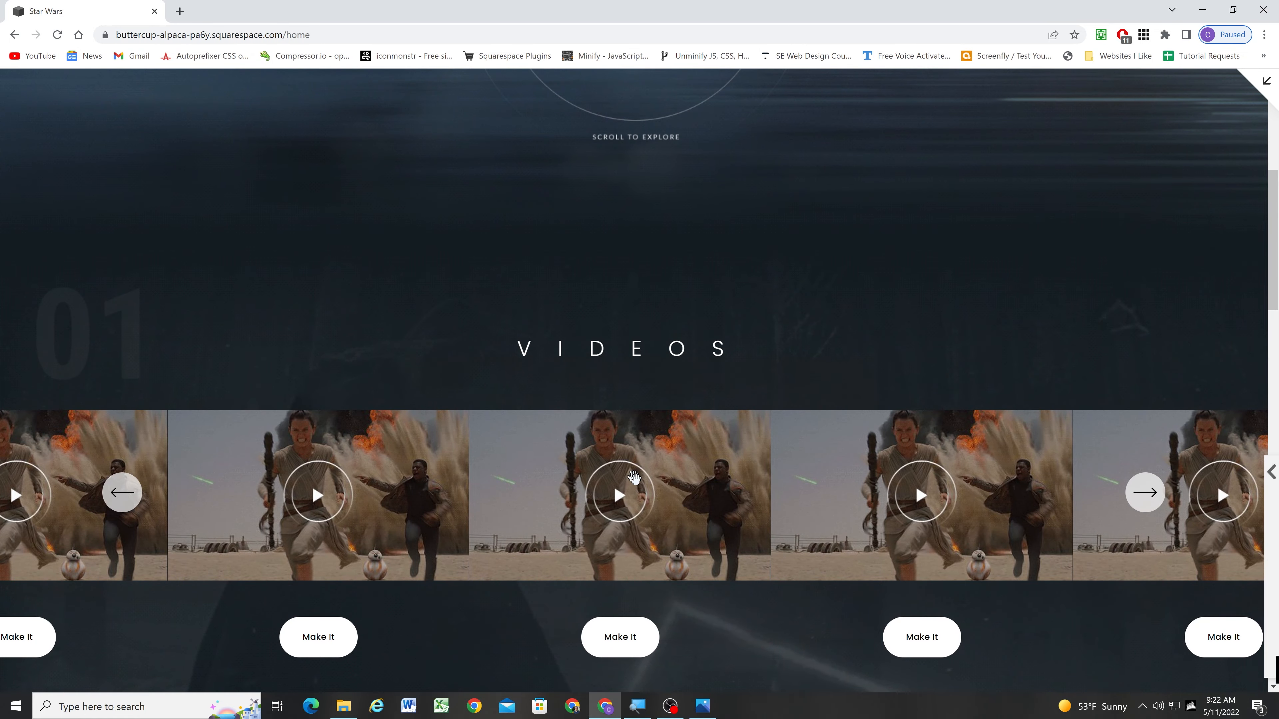
scroll(640, 488, down, 1)
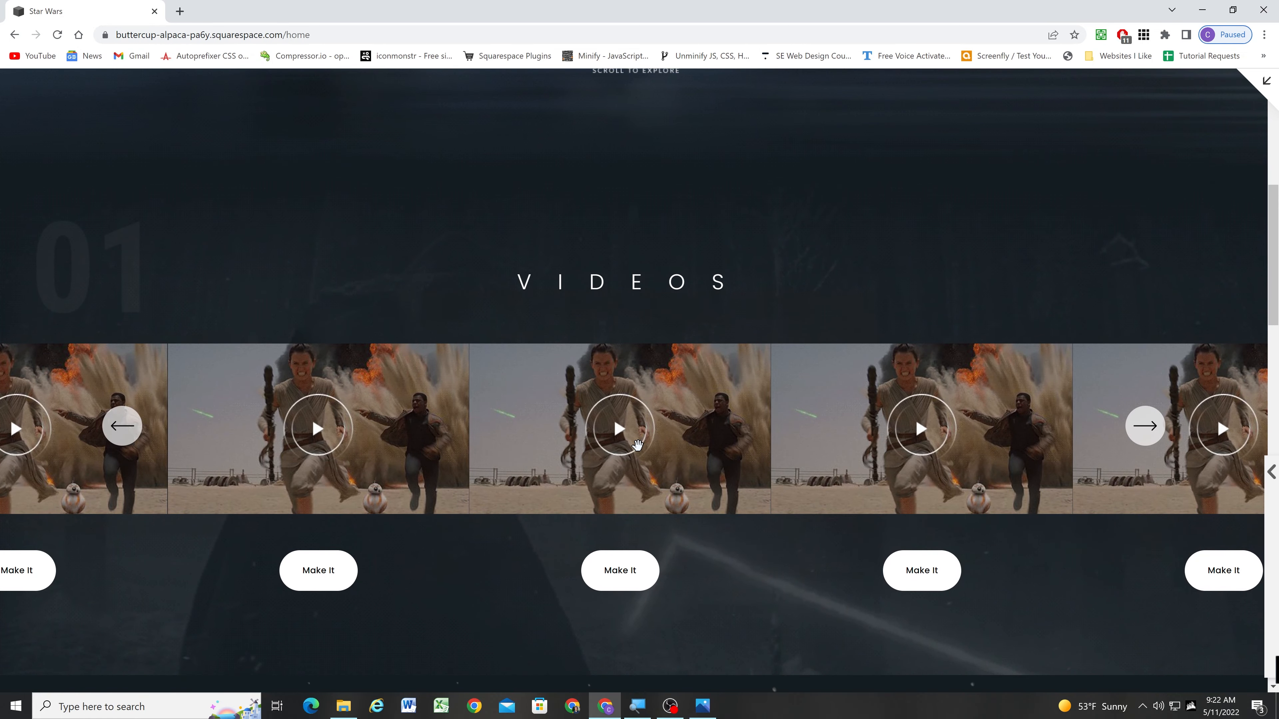
Return to the custom CSS editor and review the sections from Videos down to Tickets in the page preview.
click(1265, 84)
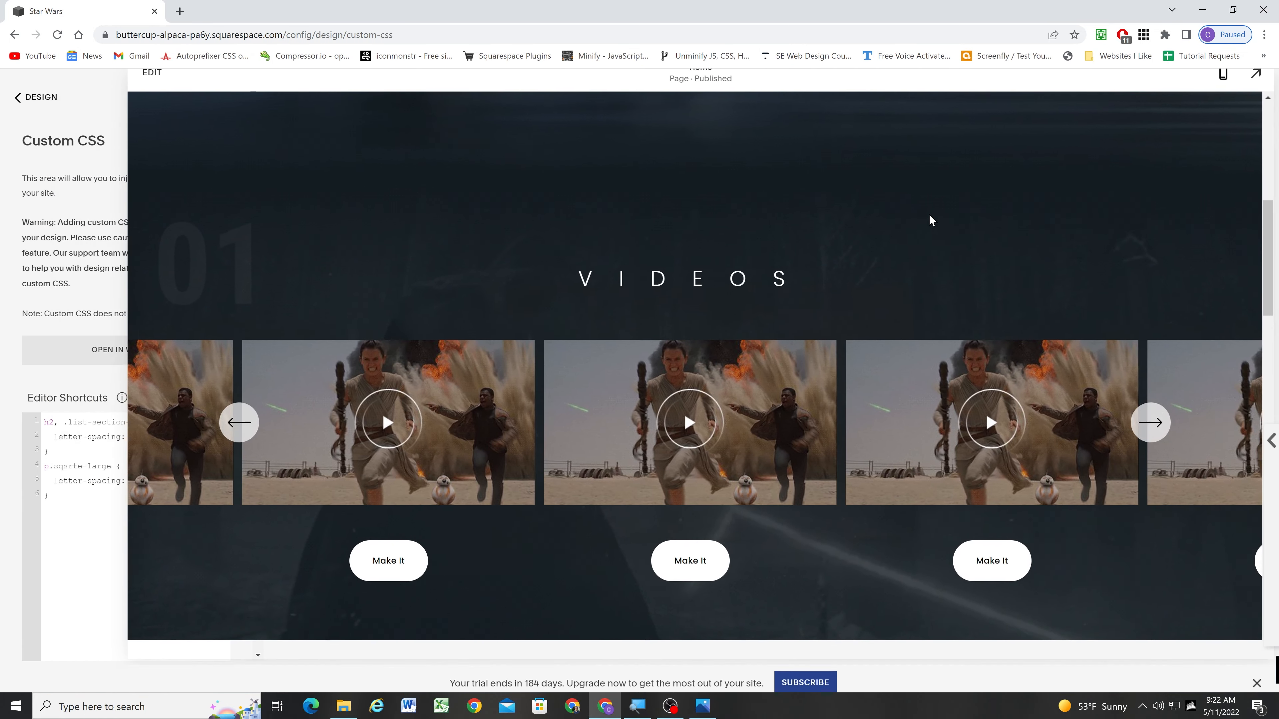
scroll(760, 375, down, 15)
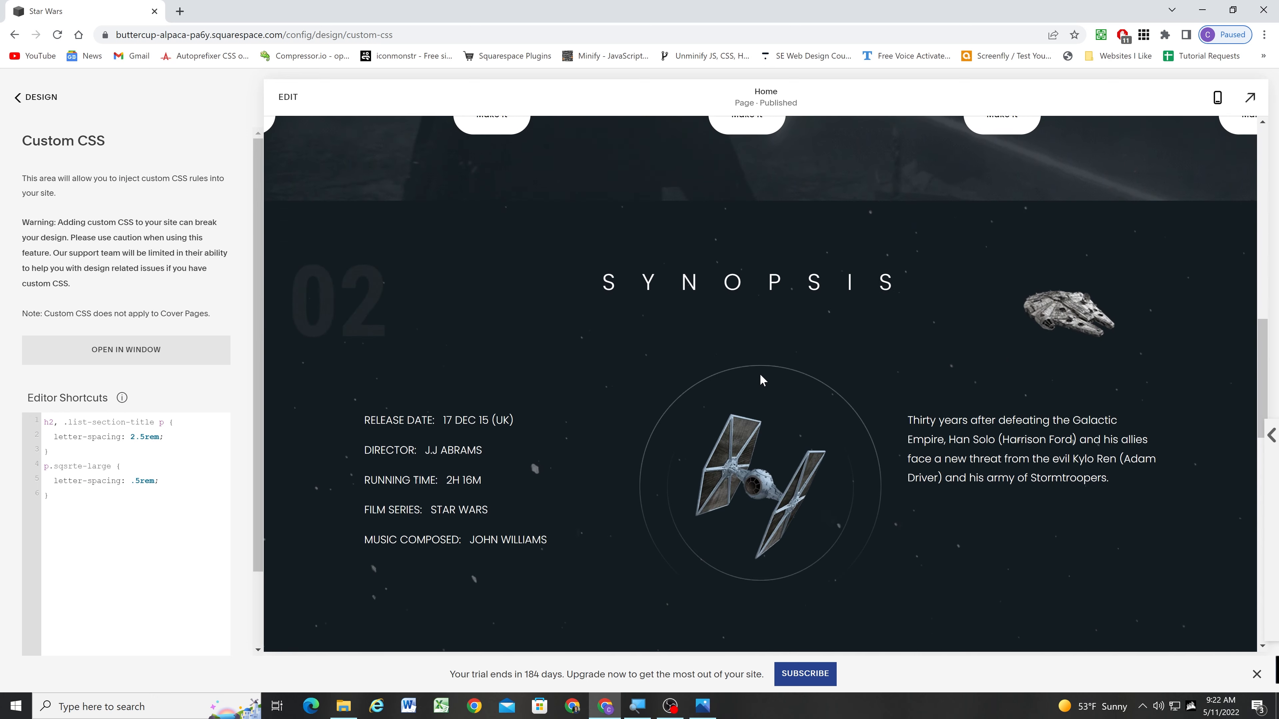
scroll(745, 376, down, 2)
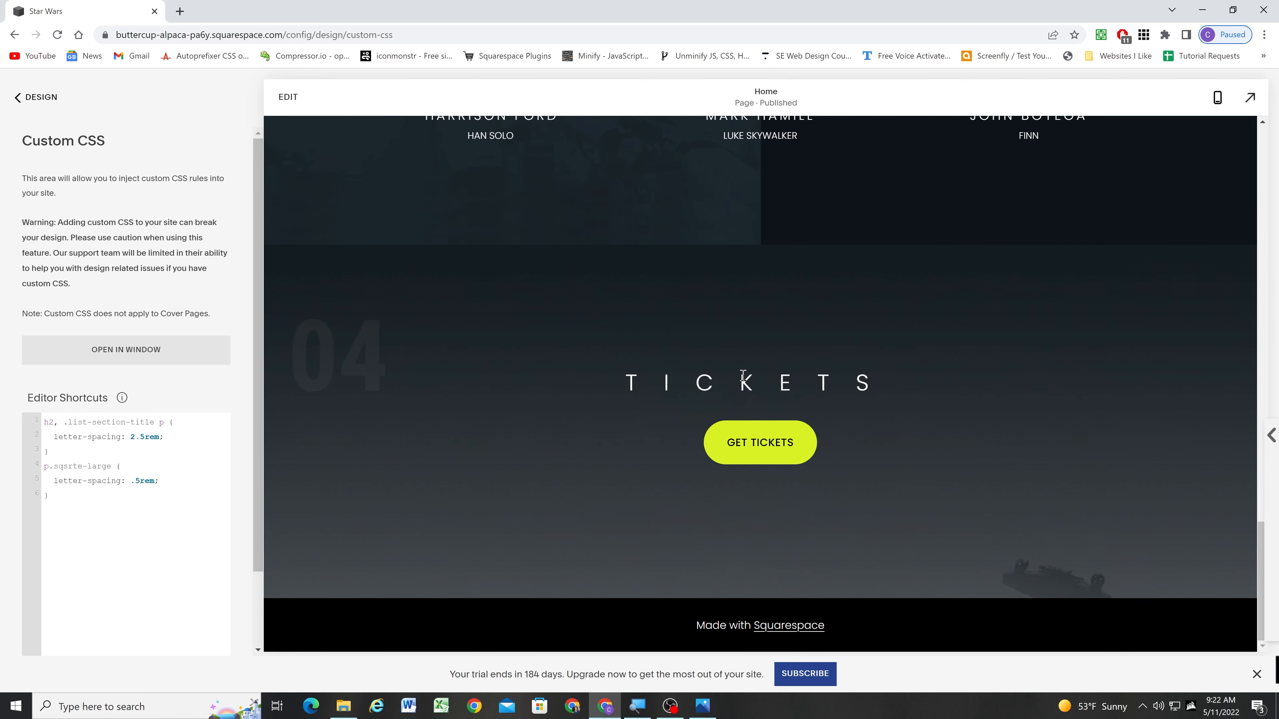
scroll(742, 377, up, 20)
scroll(742, 400, down, 4)
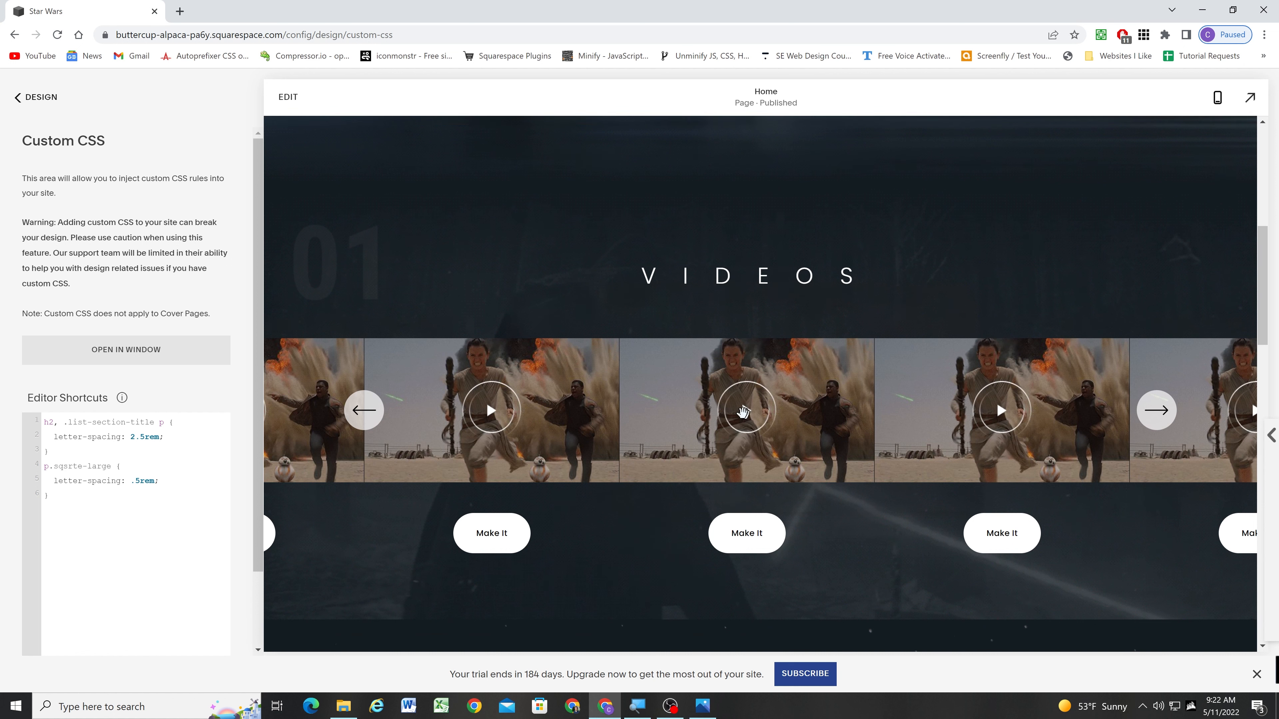
scroll(736, 428, up, 1)
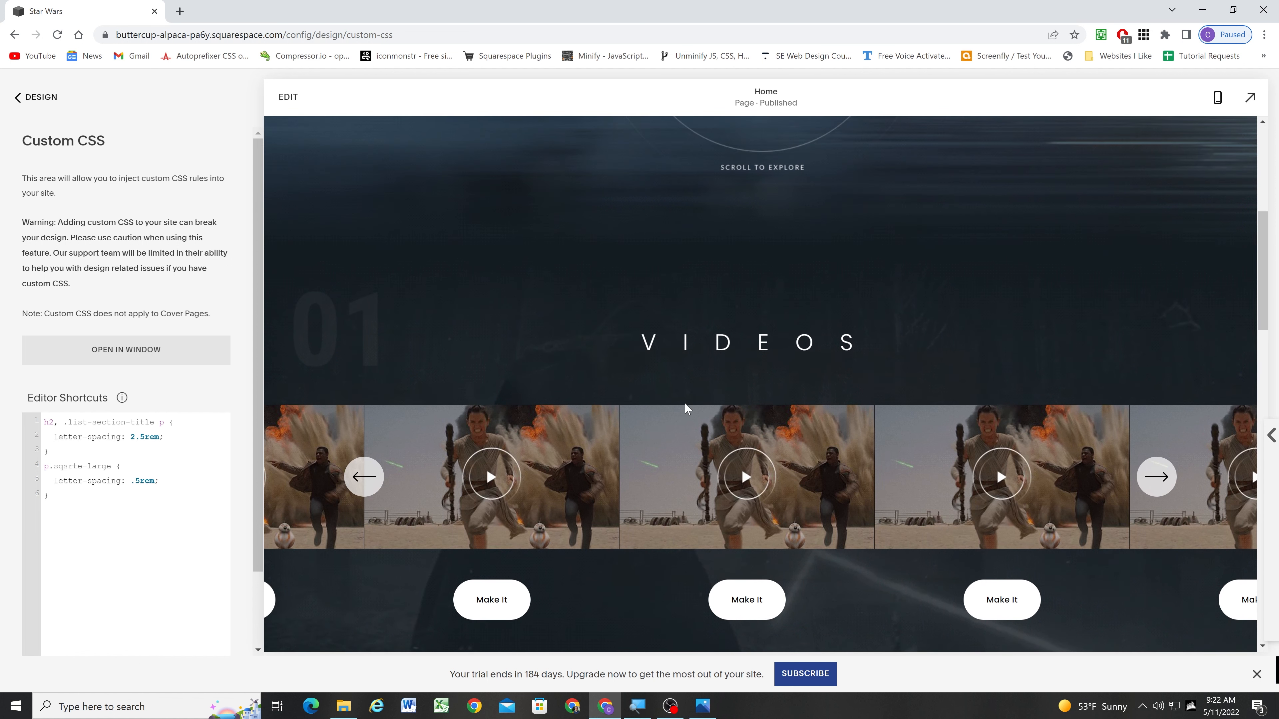
Return to the main site menu and upload plugin-video-lightbox.js and plugin-video-lightbox.css to the site's files.
scroll(683, 410, down, 1)
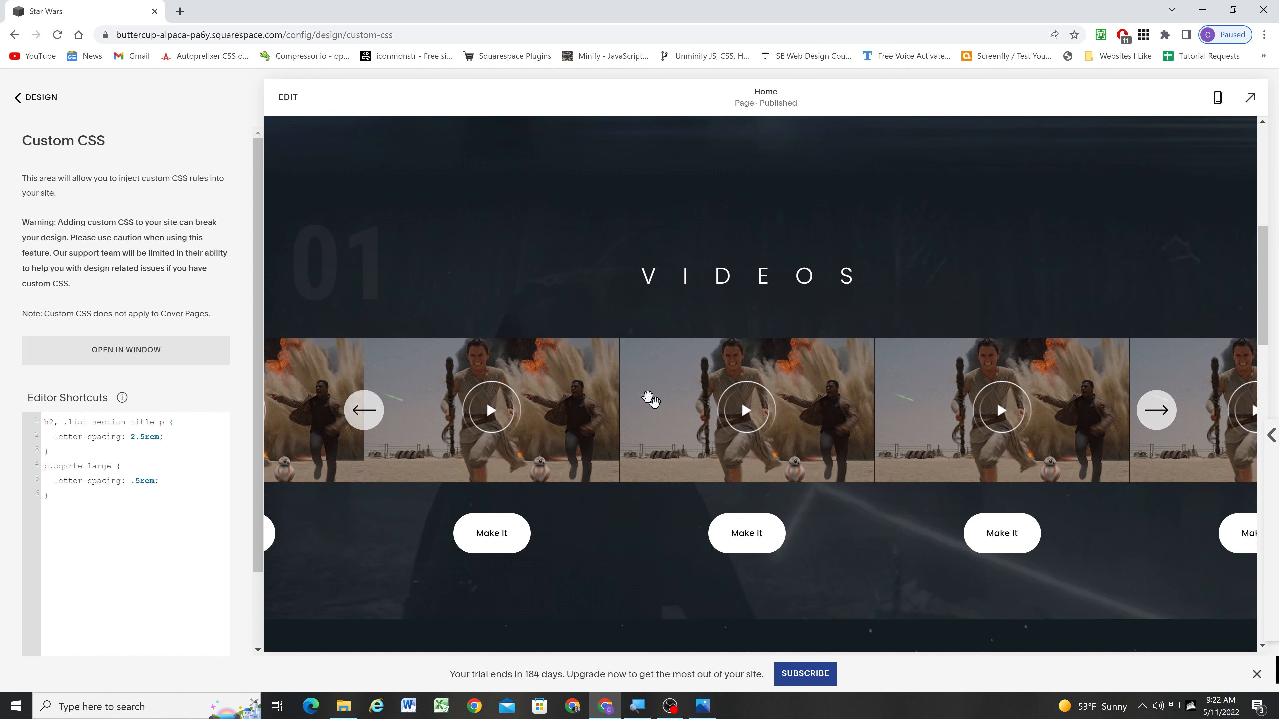
click(37, 95)
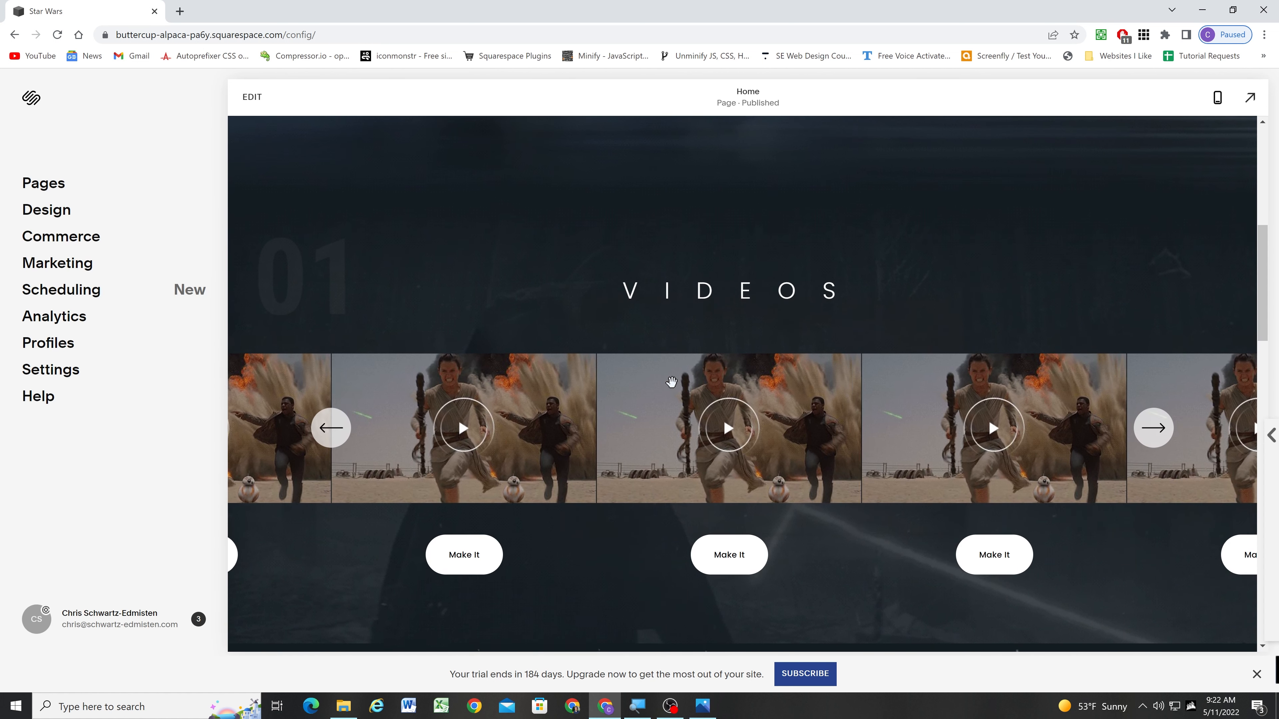
scroll(669, 379, down, 2)
click(343, 707)
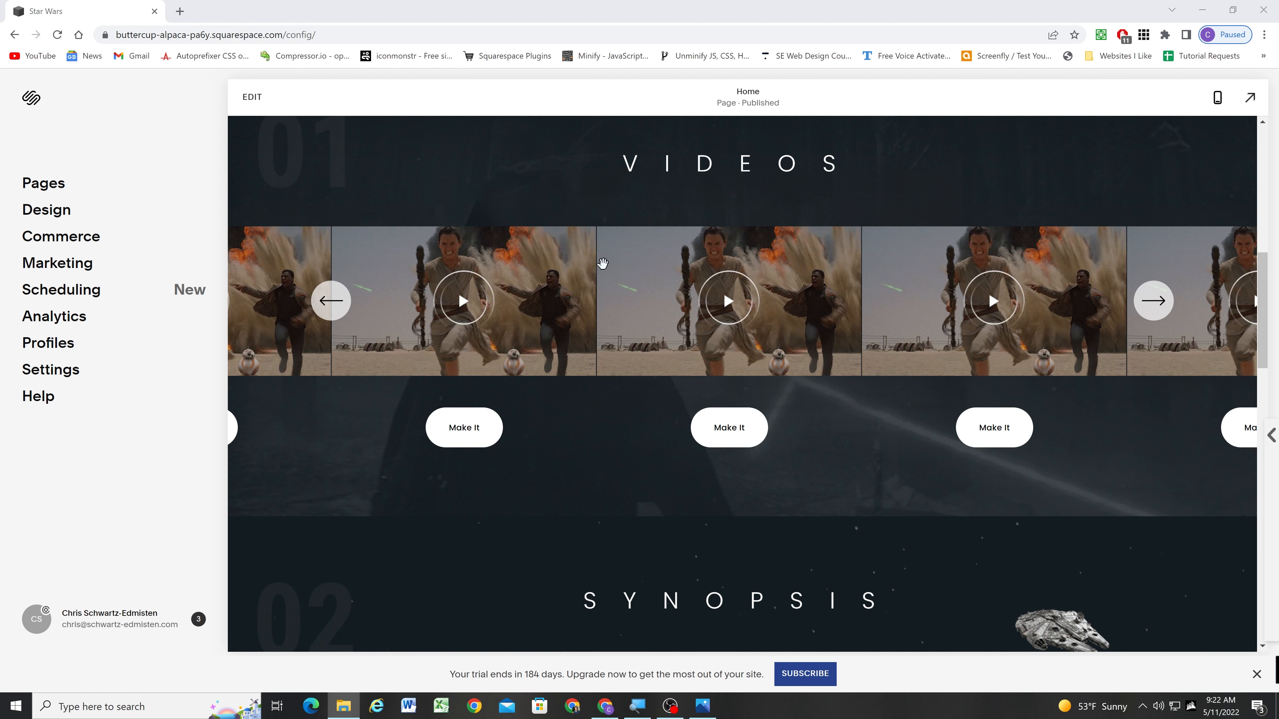
click(168, 481)
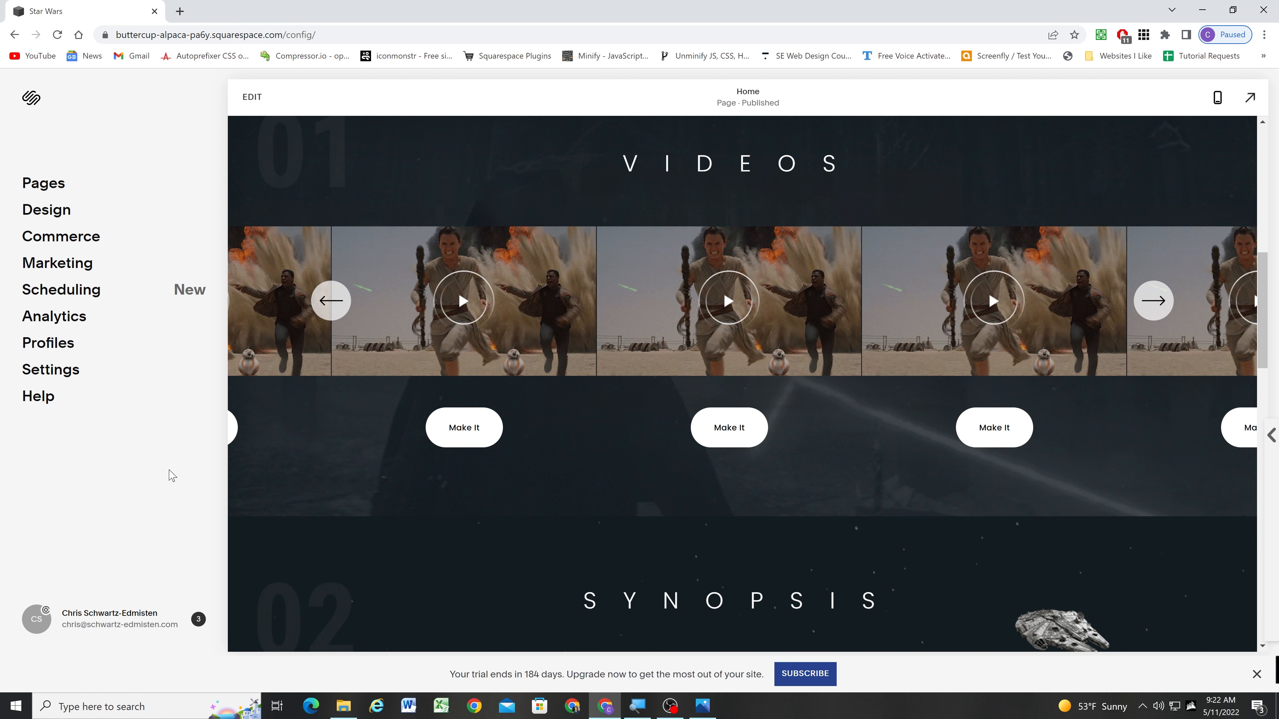
key(shift+f)
drag(994, 226, 600, 335)
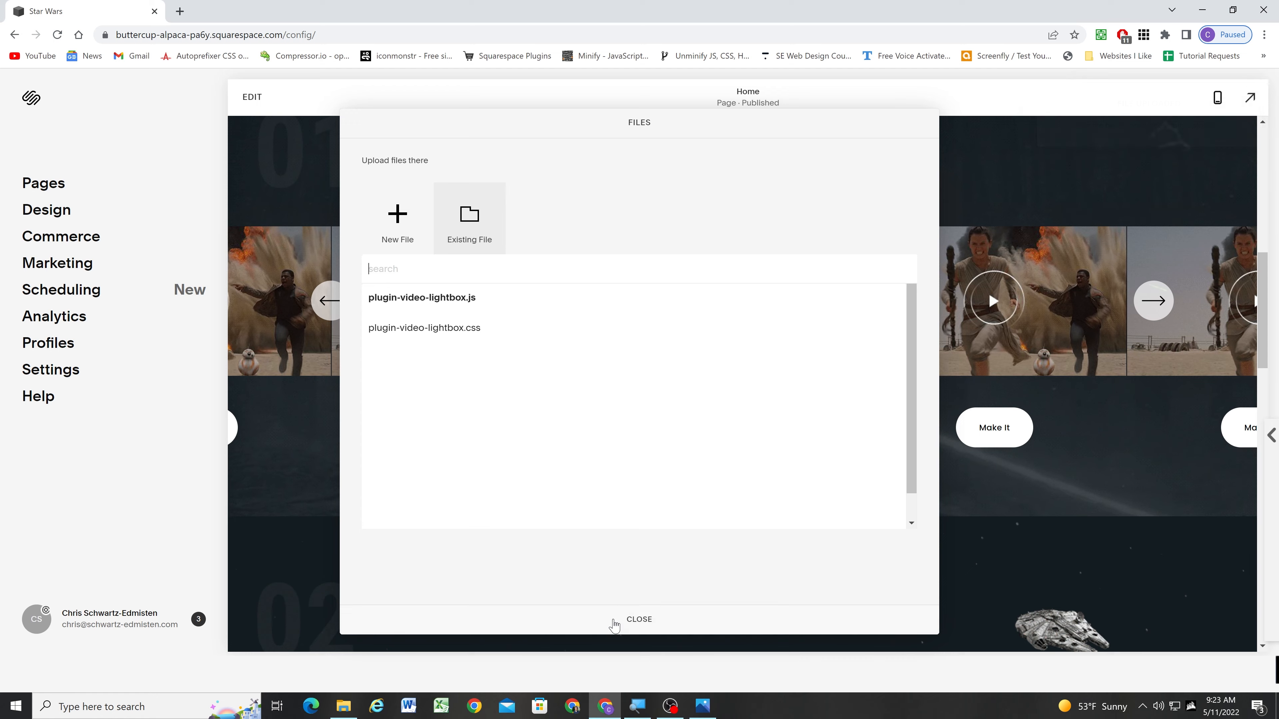
click(614, 623)
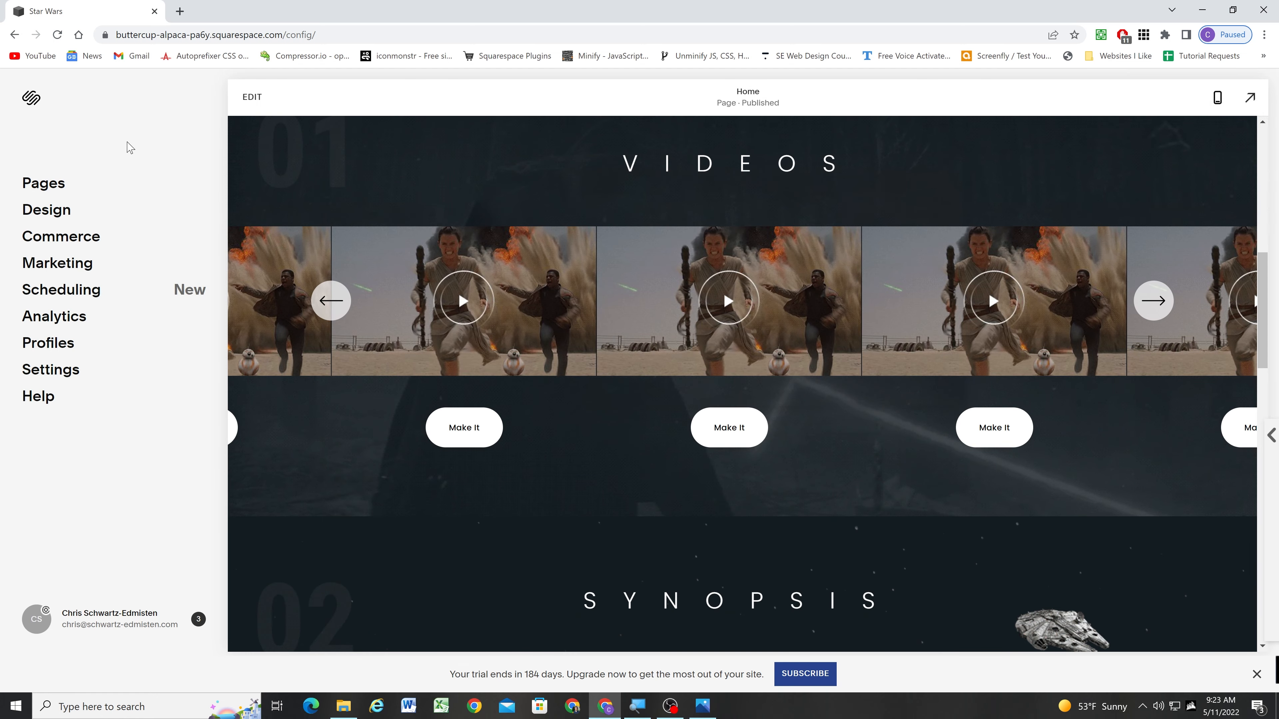
Search the site settings for "code" and open the Code Injection page.
key(ctrl+k)
text(code)
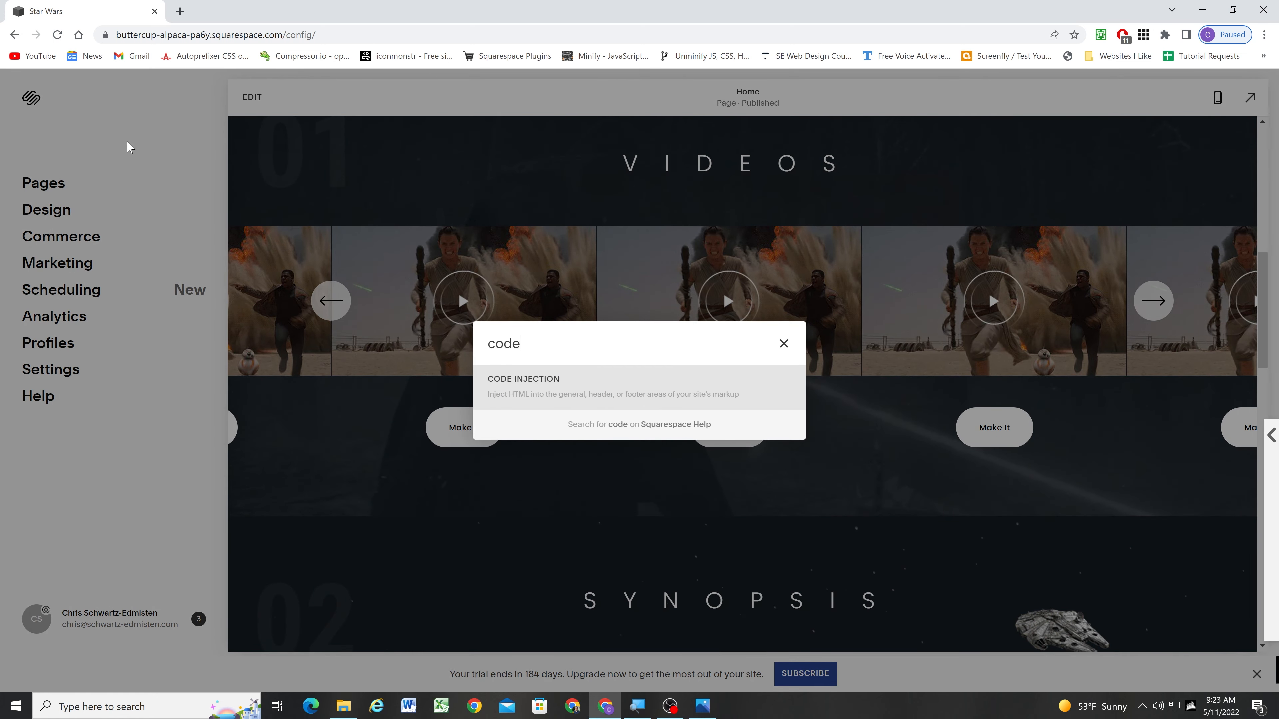
key(Return)
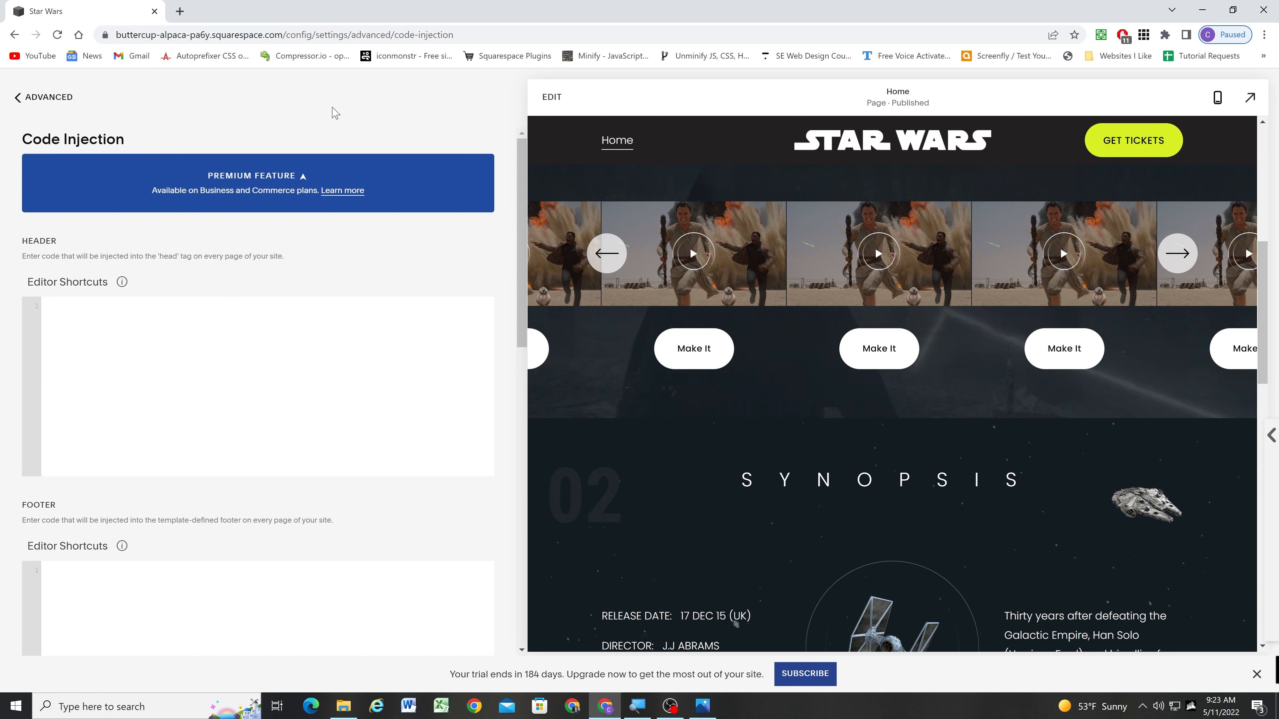
Try a settings search for "asdasd", replace the query with "css", and open the Custom CSS page.
key(ctrl+k)
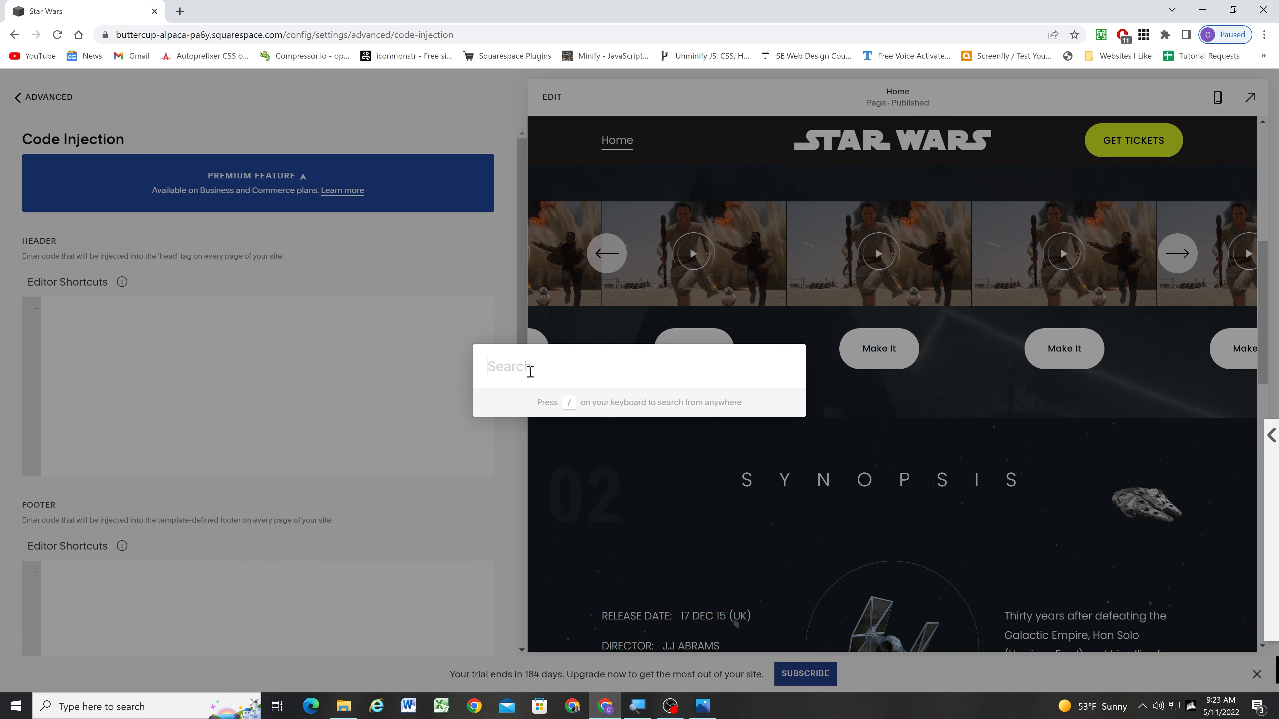
text(asdasd)
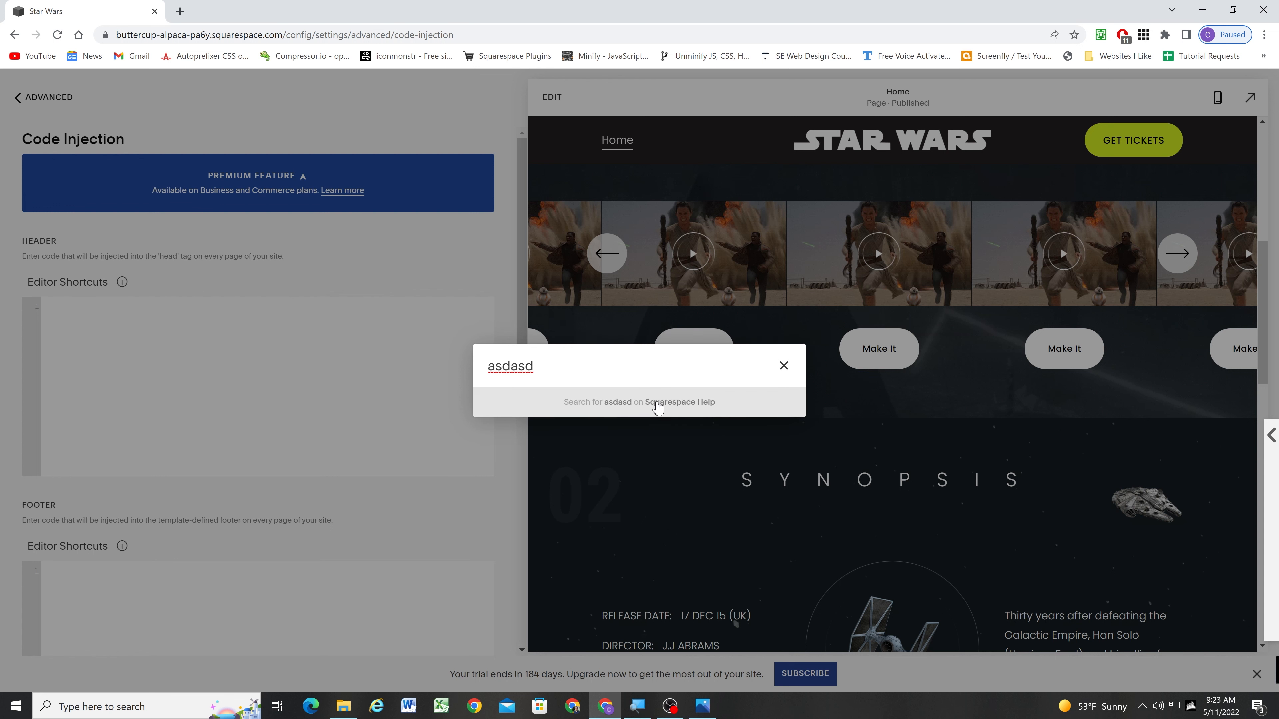
drag(535, 367, 488, 370)
key(BackSpace)
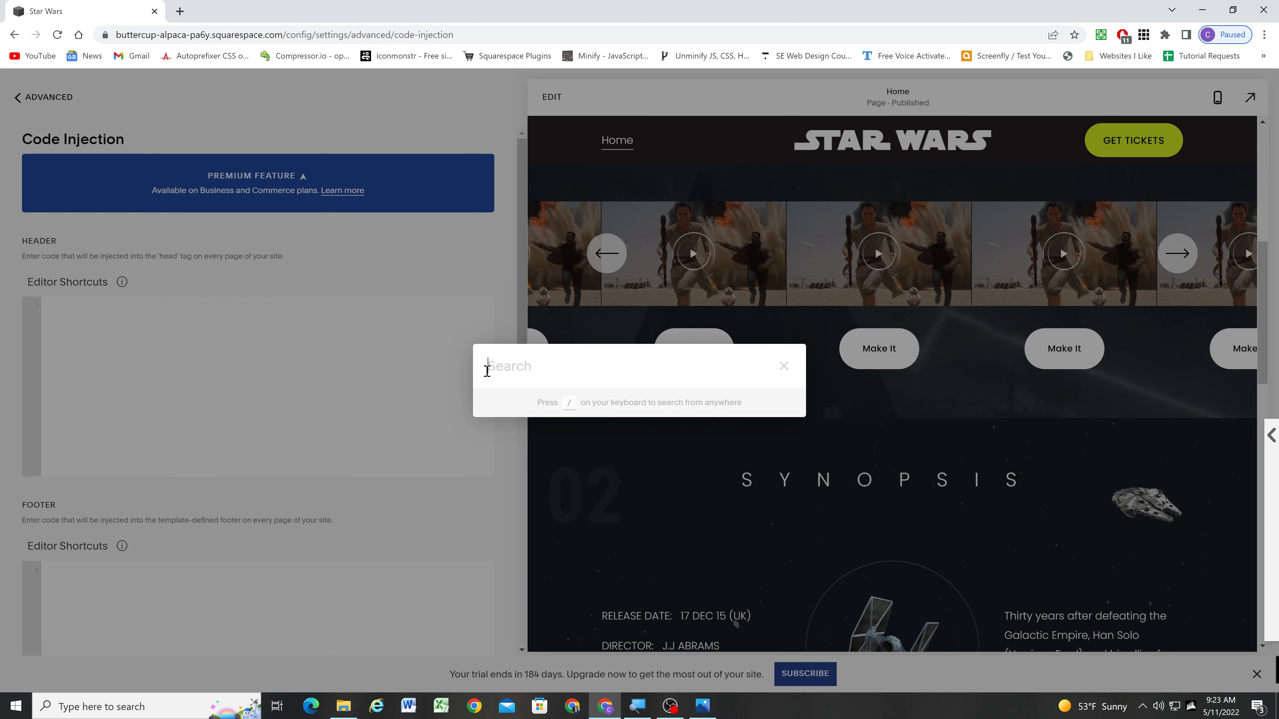
text(css)
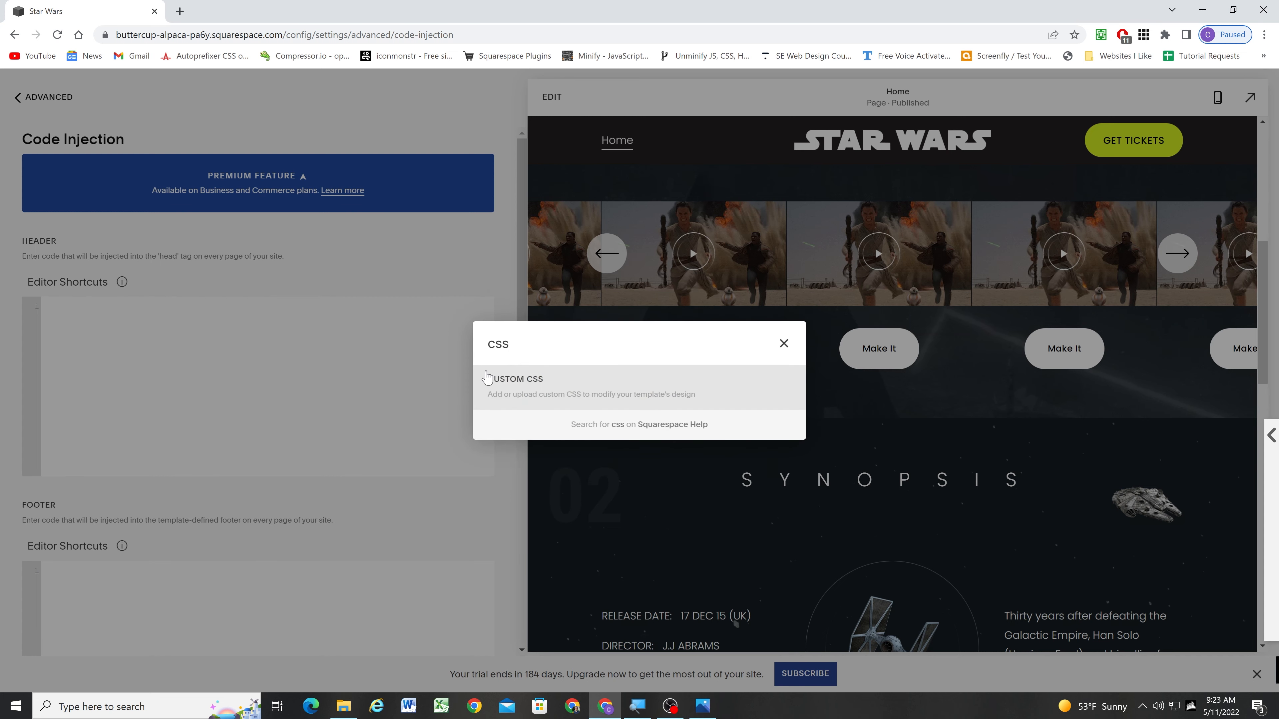
click(487, 373)
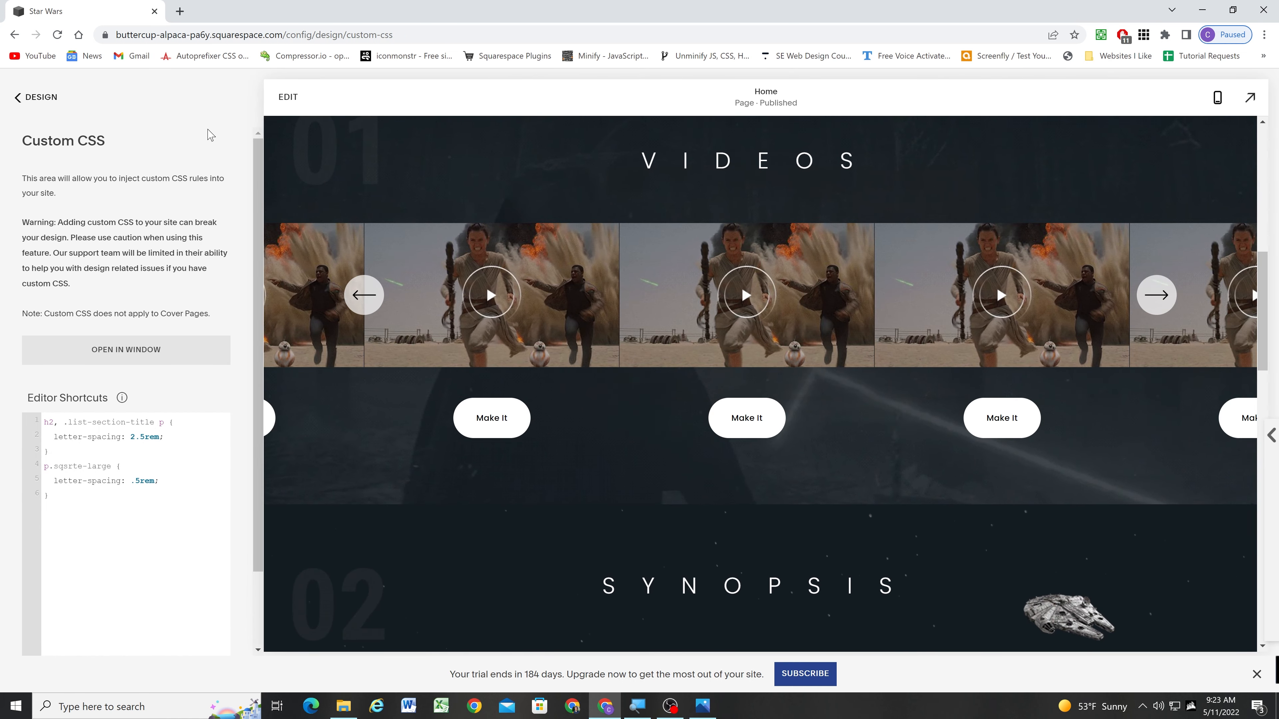
Reopen Code Injection, add the Plugin Video Lightbox stylesheet, script and pluginVideoLightbox() call to the footer, save, and return to the main menu.
key(slash)
text(code)
key(Return)
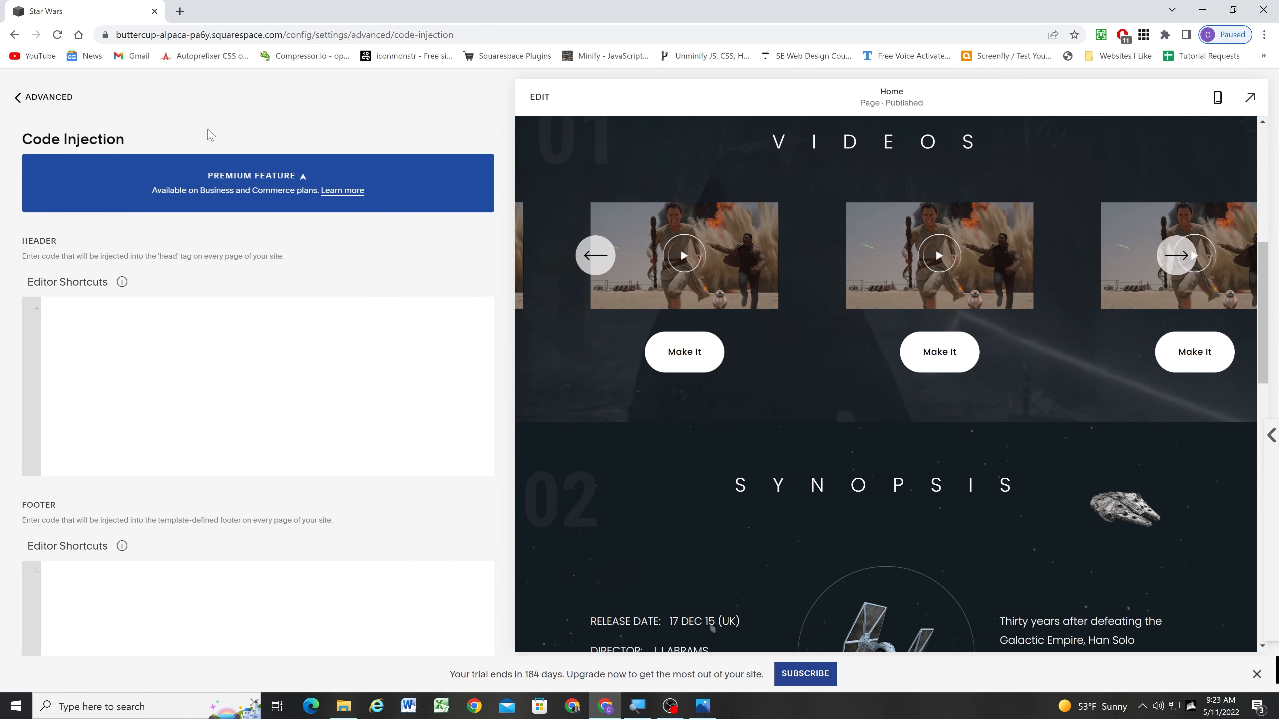
scroll(282, 468, down, 3)
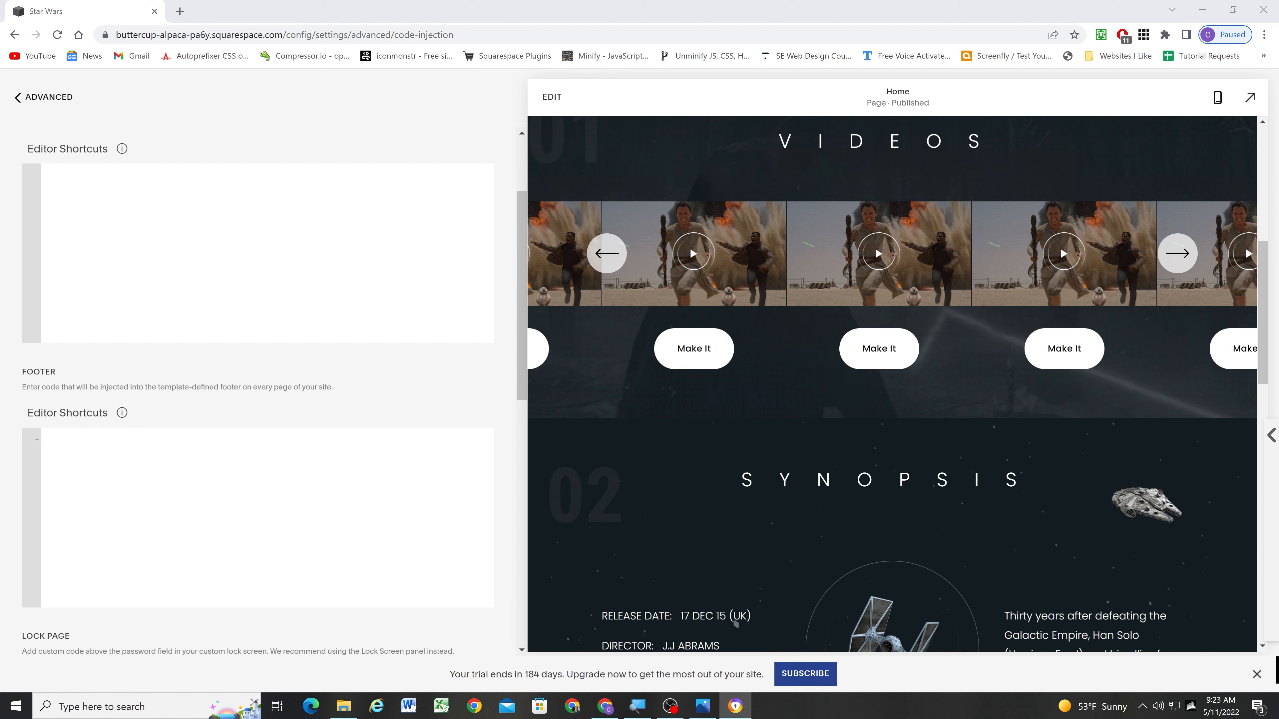
click(78, 440)
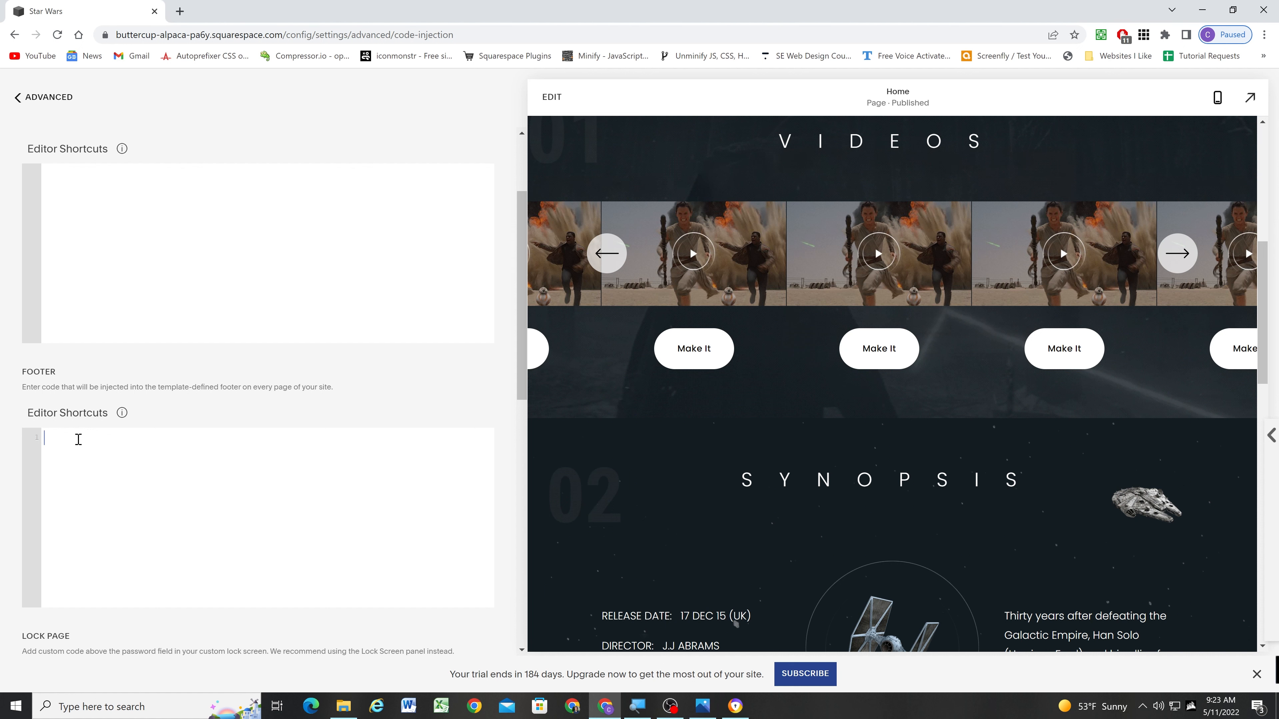
text(<!-- Plugin Video Lightbox --> <link href="/s/plugin-video-lightbox.css" rel="stylesheet"> <script src="/s/plugin-video-lightbox.js"></script> <script>pluginVideoLightbox();</script> <!-- end Plugin Video Lightbox -->)
click(26, 99)
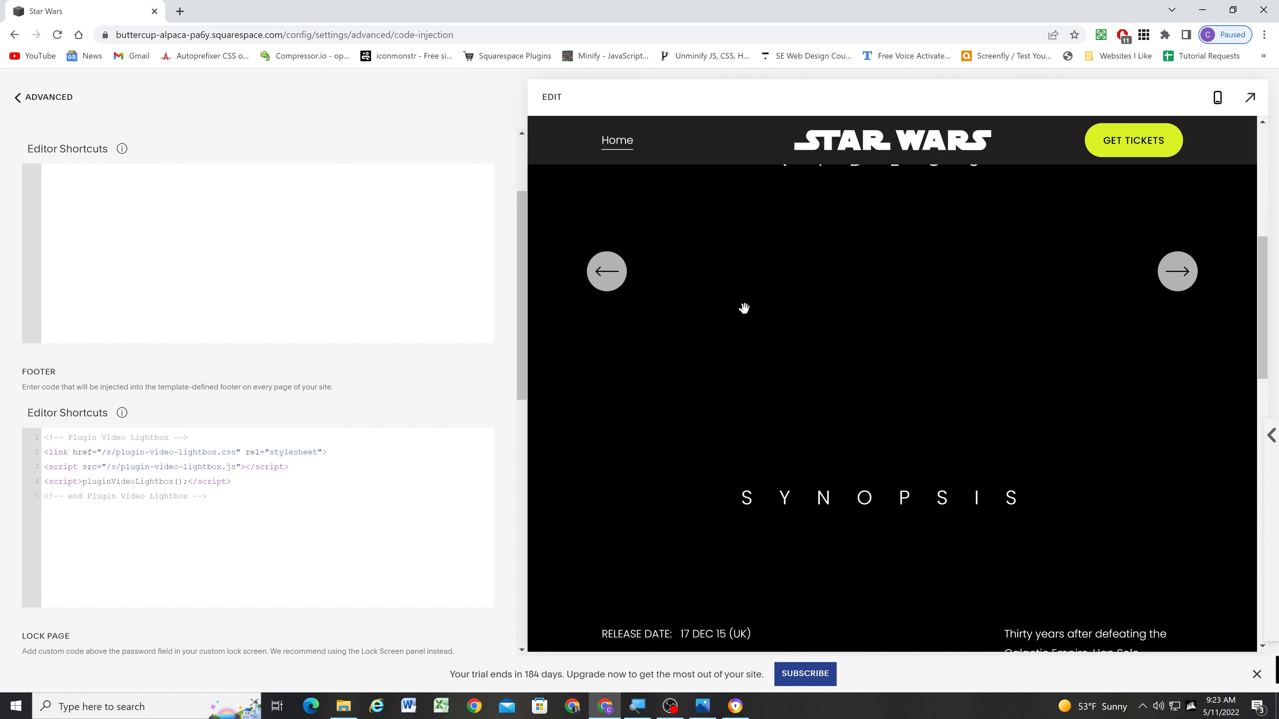
scroll(770, 373, up, 1)
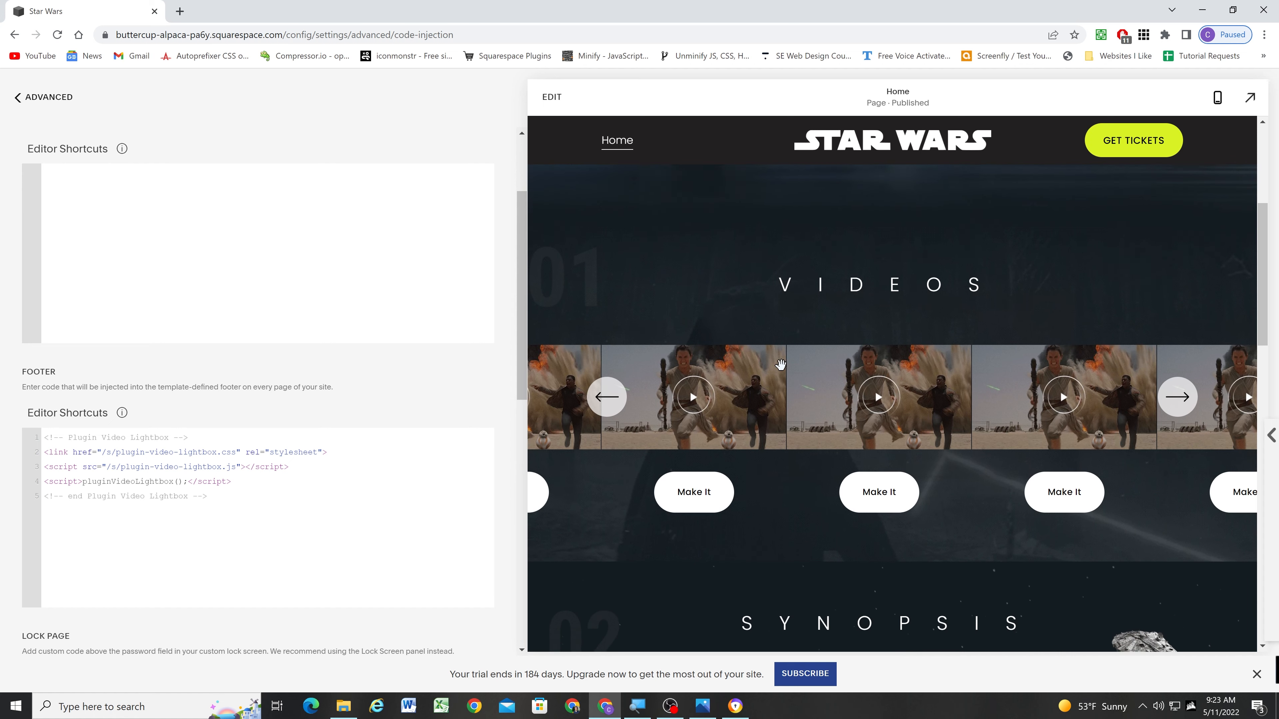
click(18, 97)
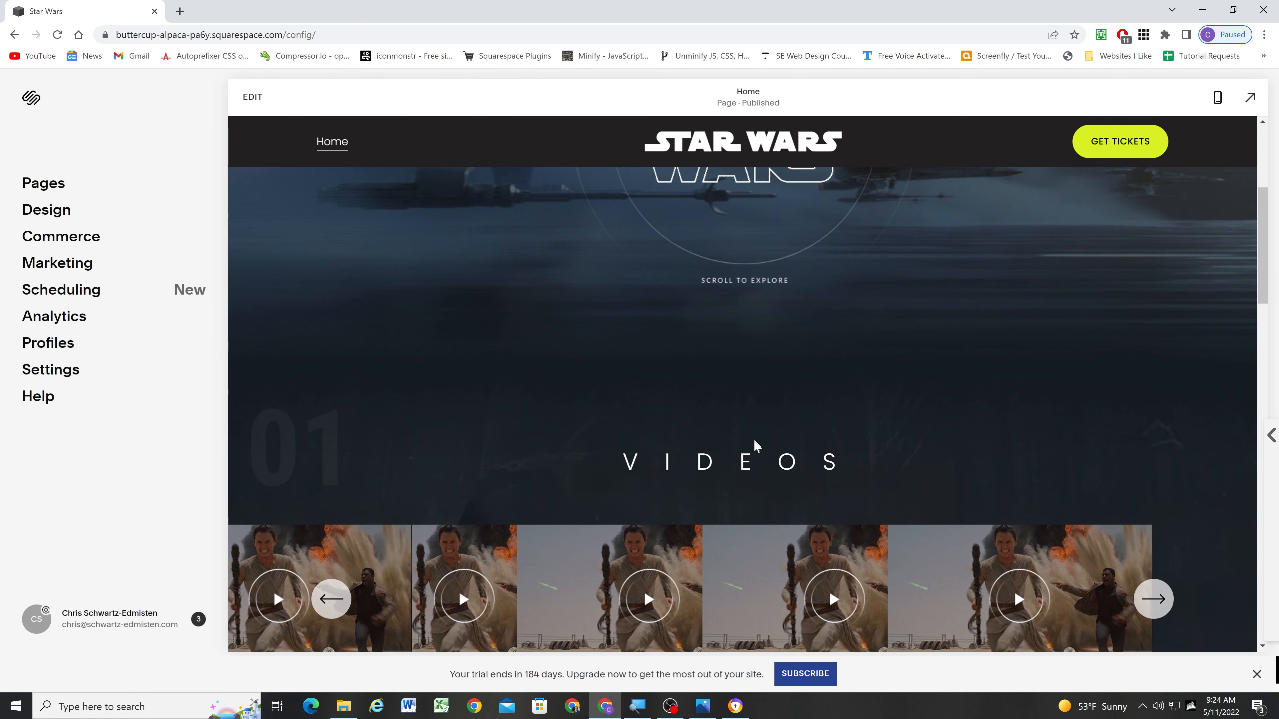
Start editing the Home page and open the first Make It item in the Videos section's carousel content.
scroll(754, 438, down, 4)
scroll(665, 337, down, 1)
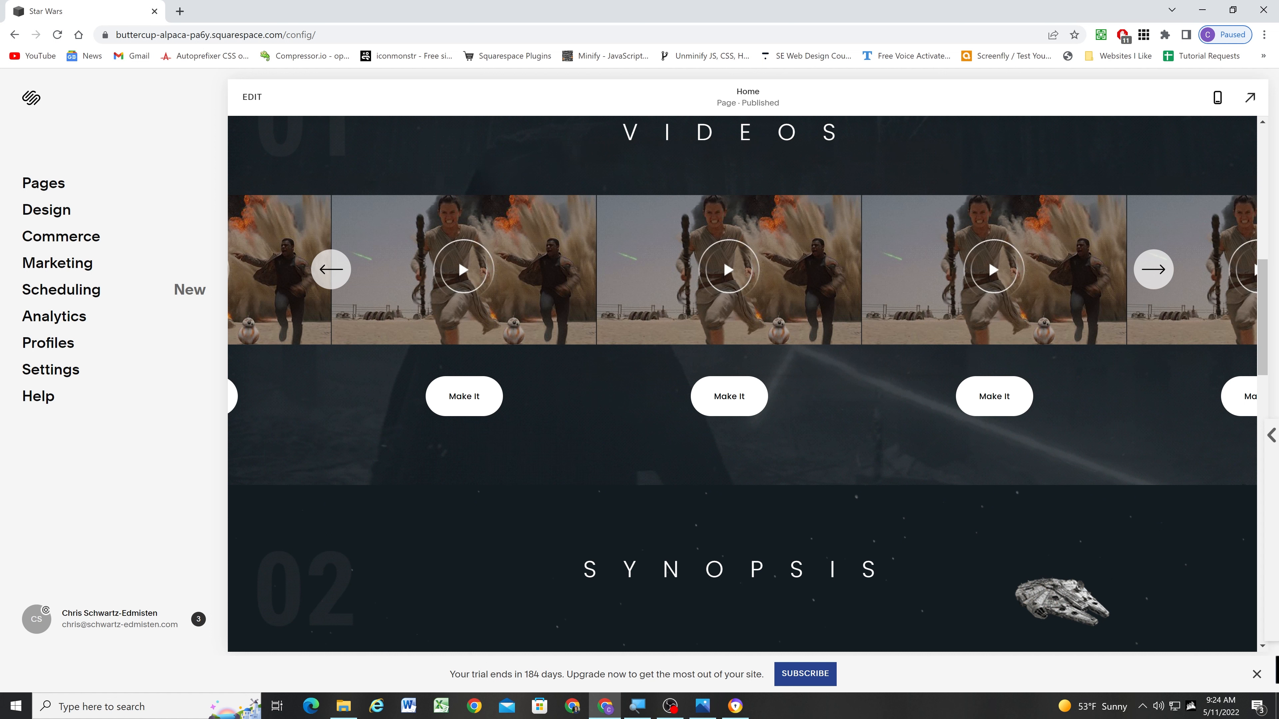
scroll(652, 289, up, 1)
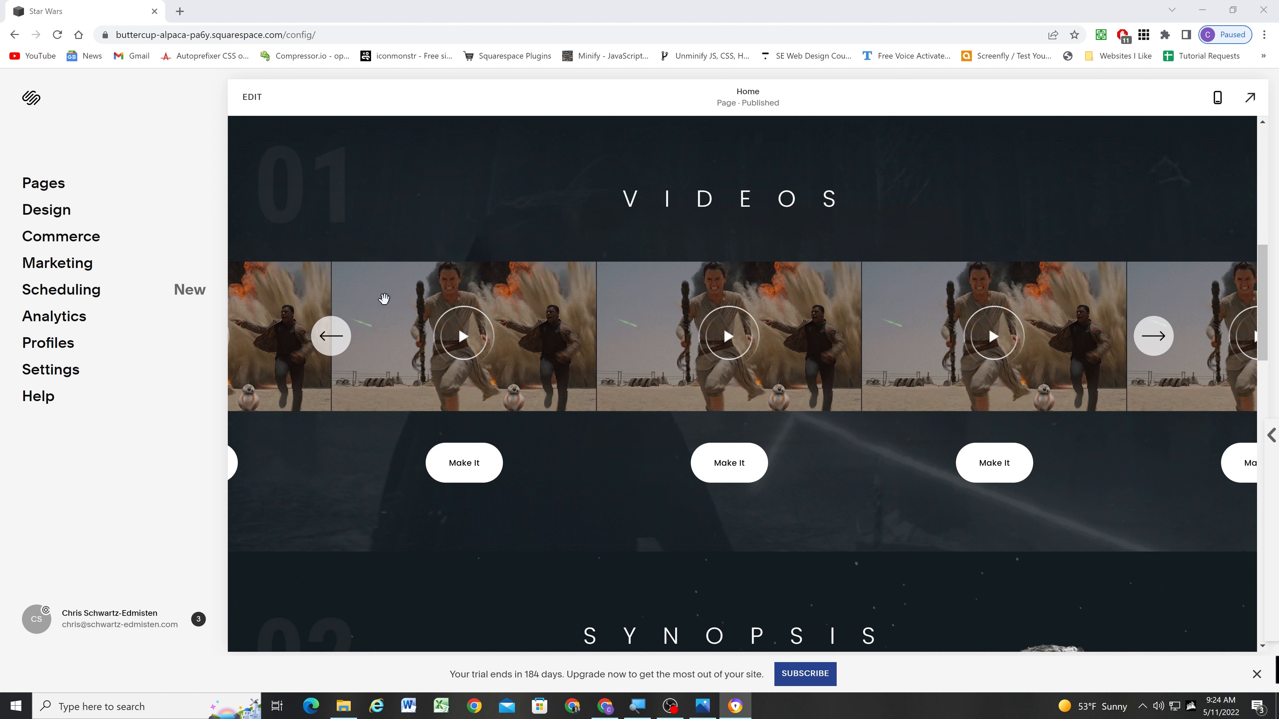
click(252, 96)
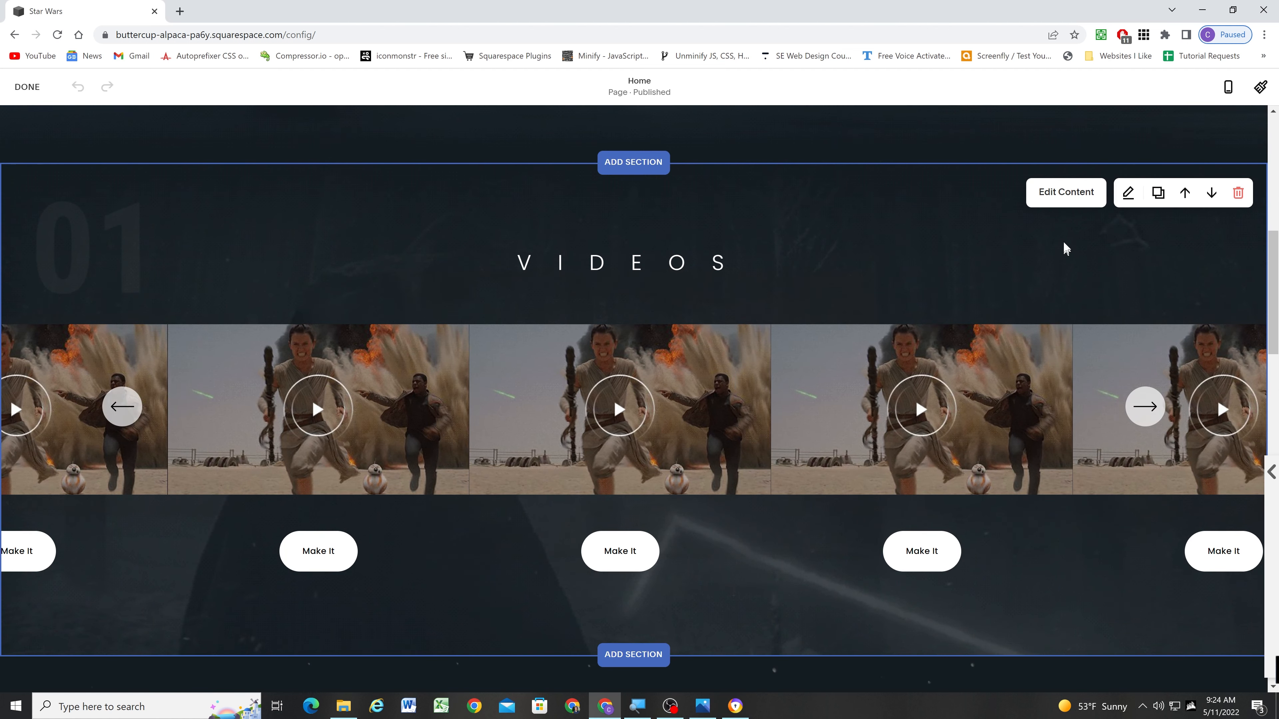
click(1065, 192)
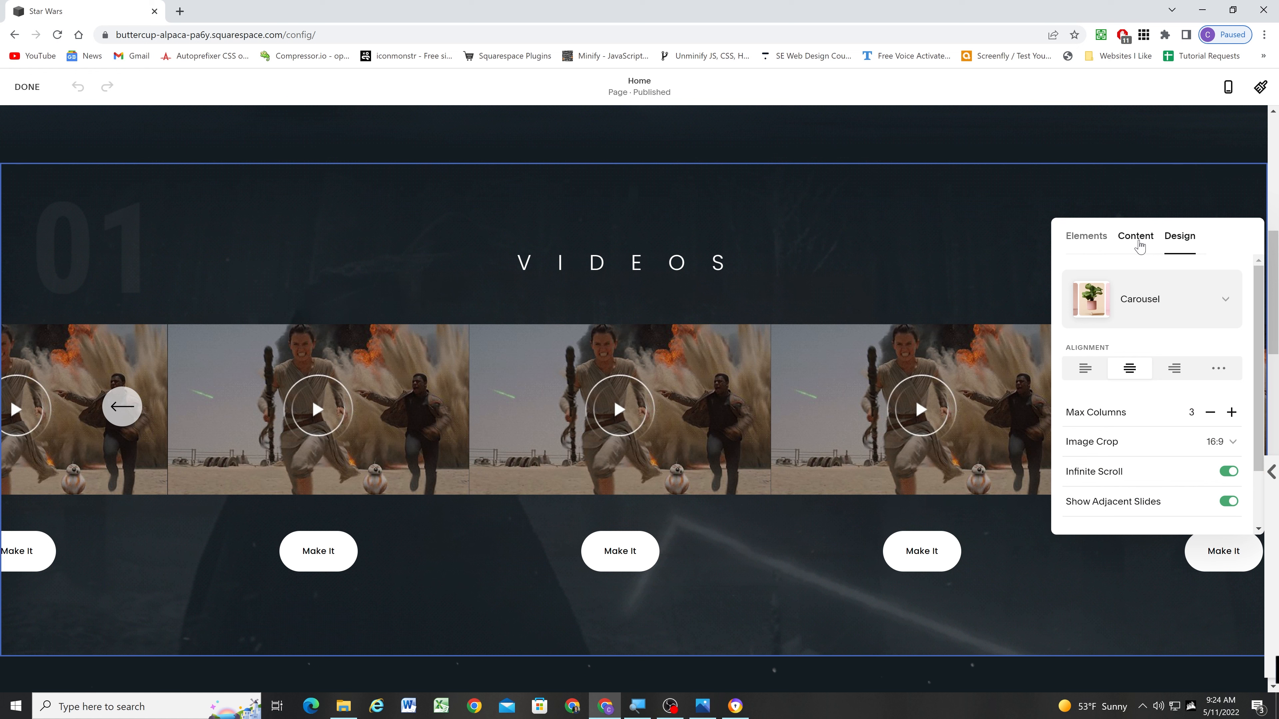
click(1135, 238)
click(1135, 372)
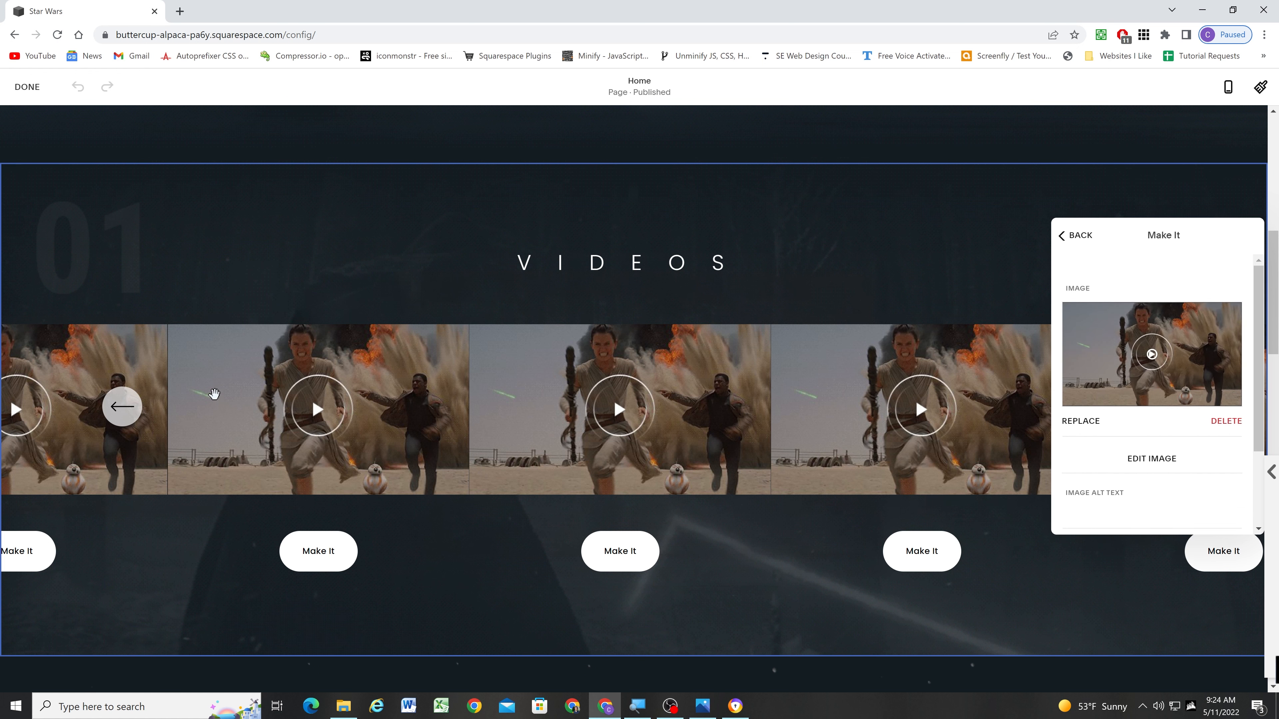
scroll(580, 316, down, 1)
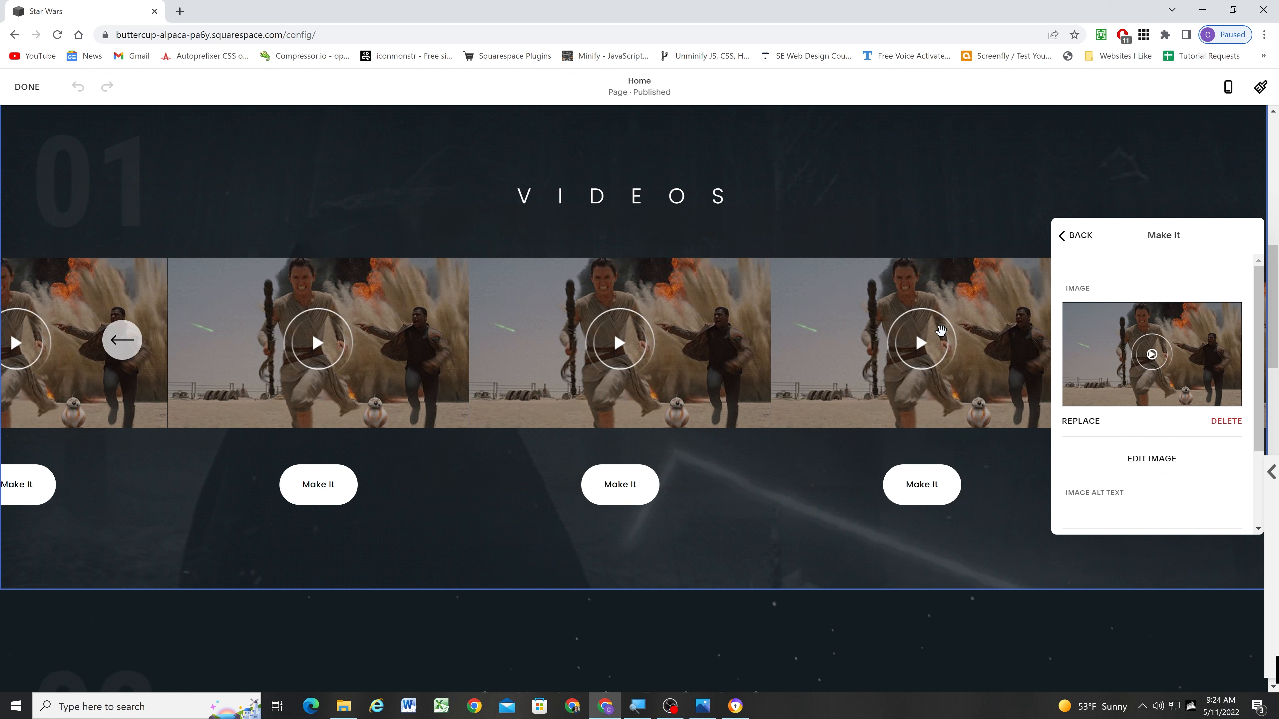
scroll(1119, 454, down, 2)
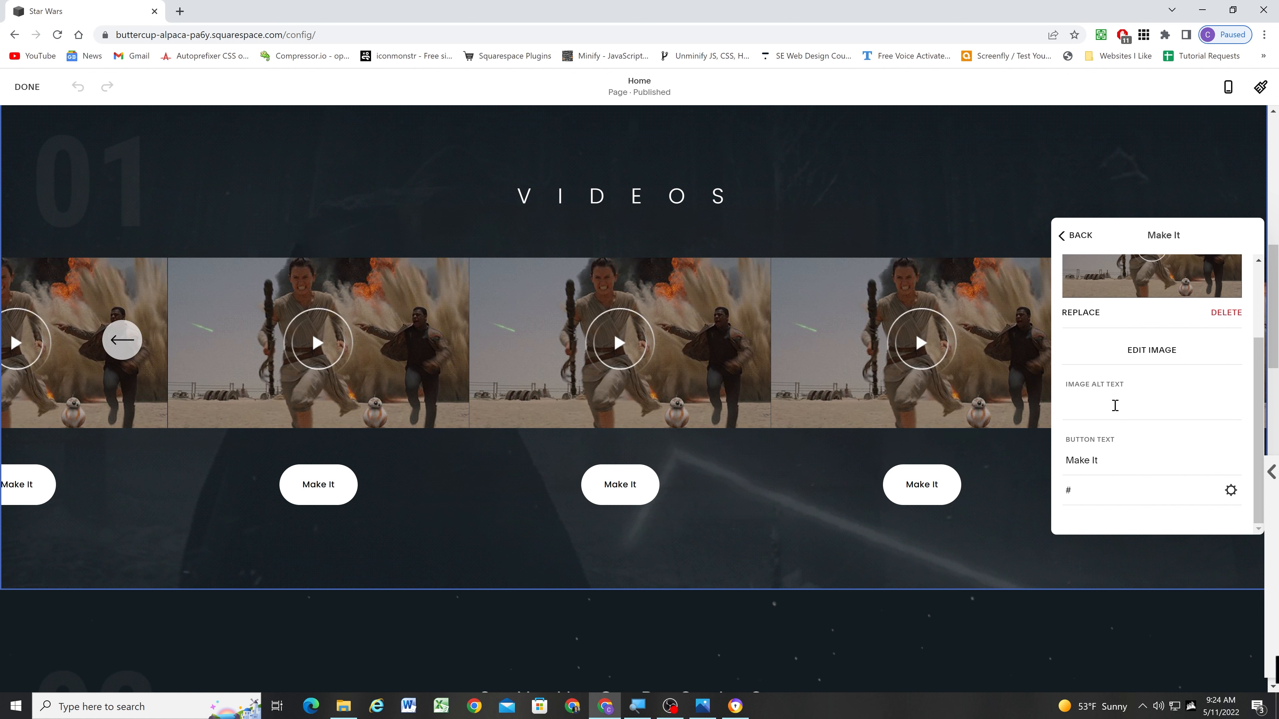
click(1093, 489)
scroll(1092, 490, up, 2)
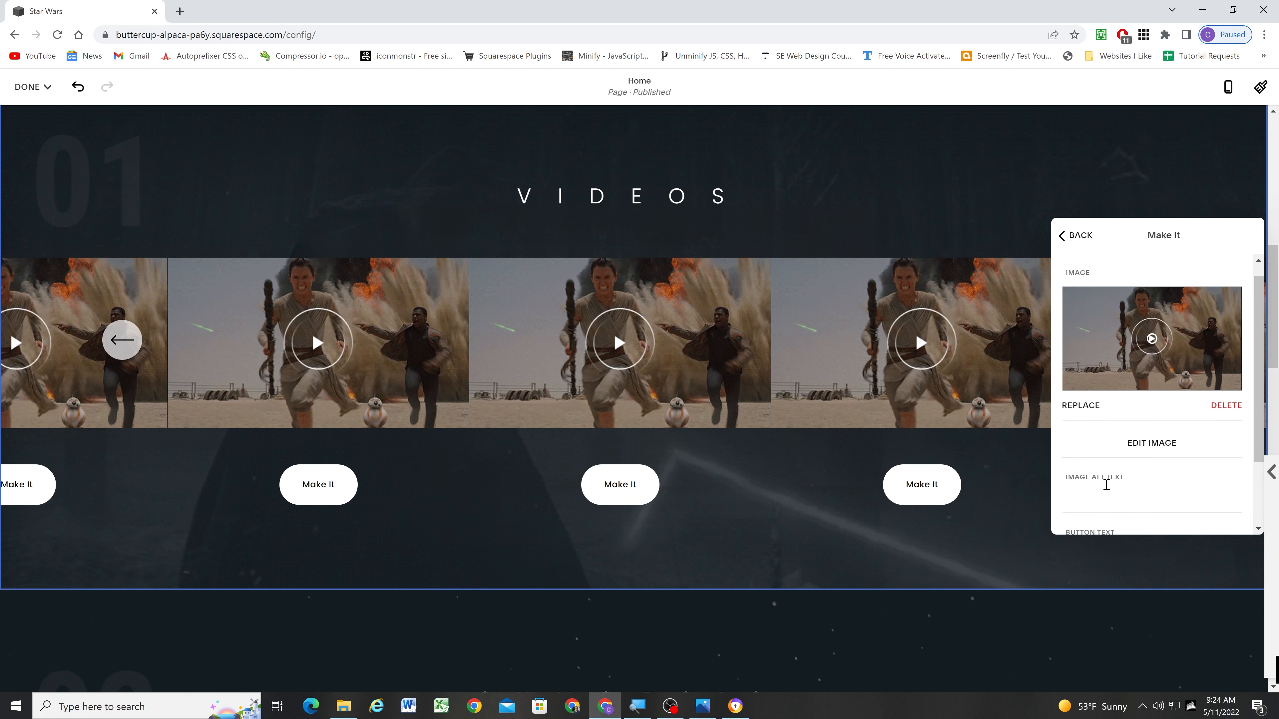
scroll(1104, 486, down, 2)
click(1099, 491)
text(https://www.youtube.com/watch?v=3Yh_6_zItPU)
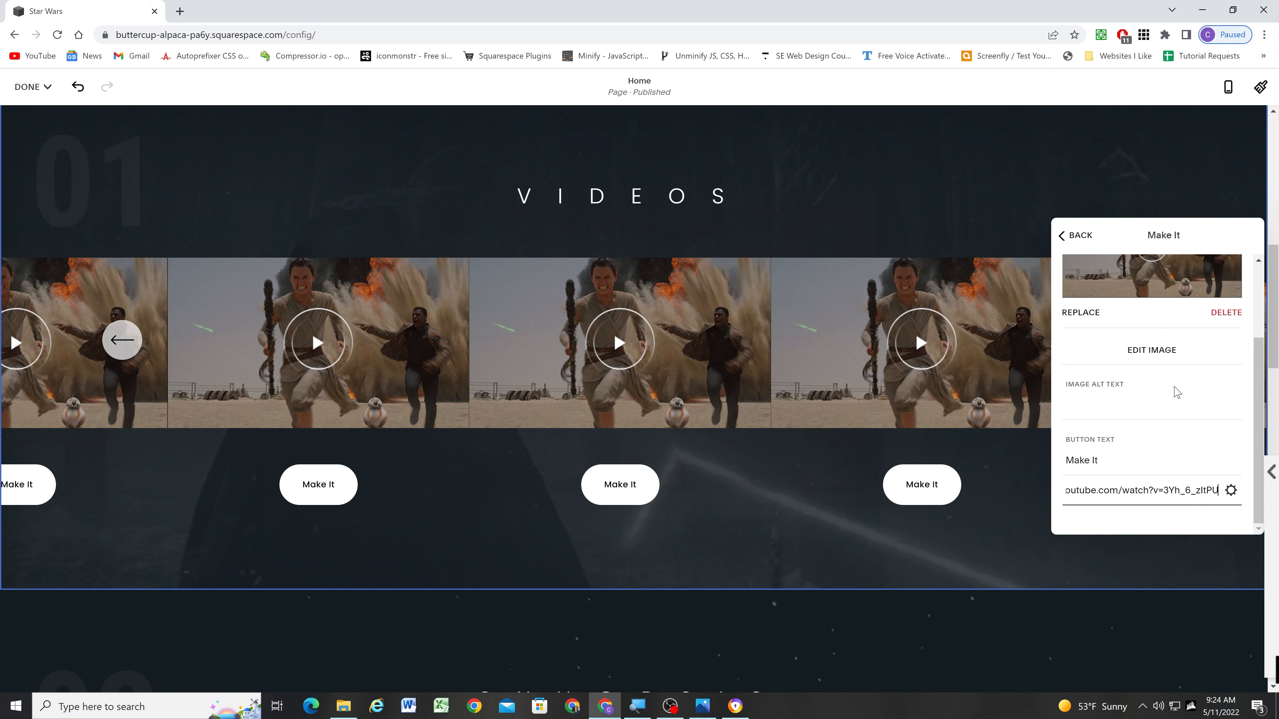
key(Return)
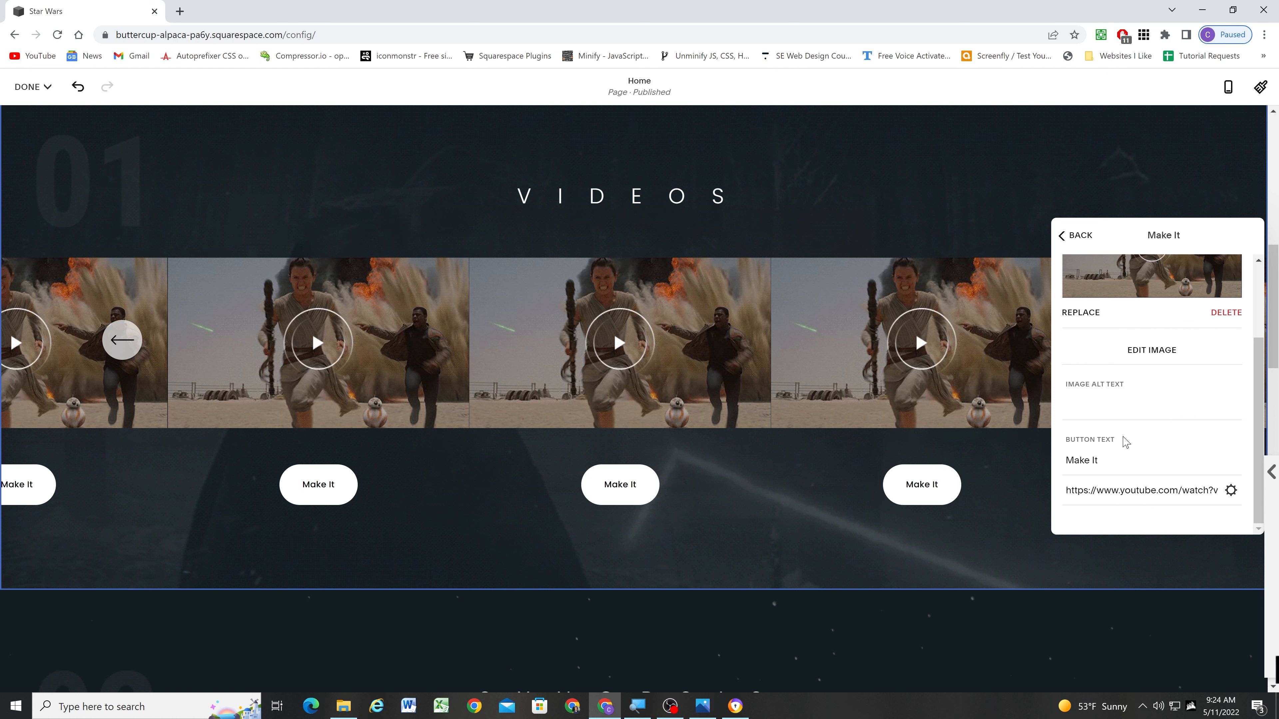
click(33, 86)
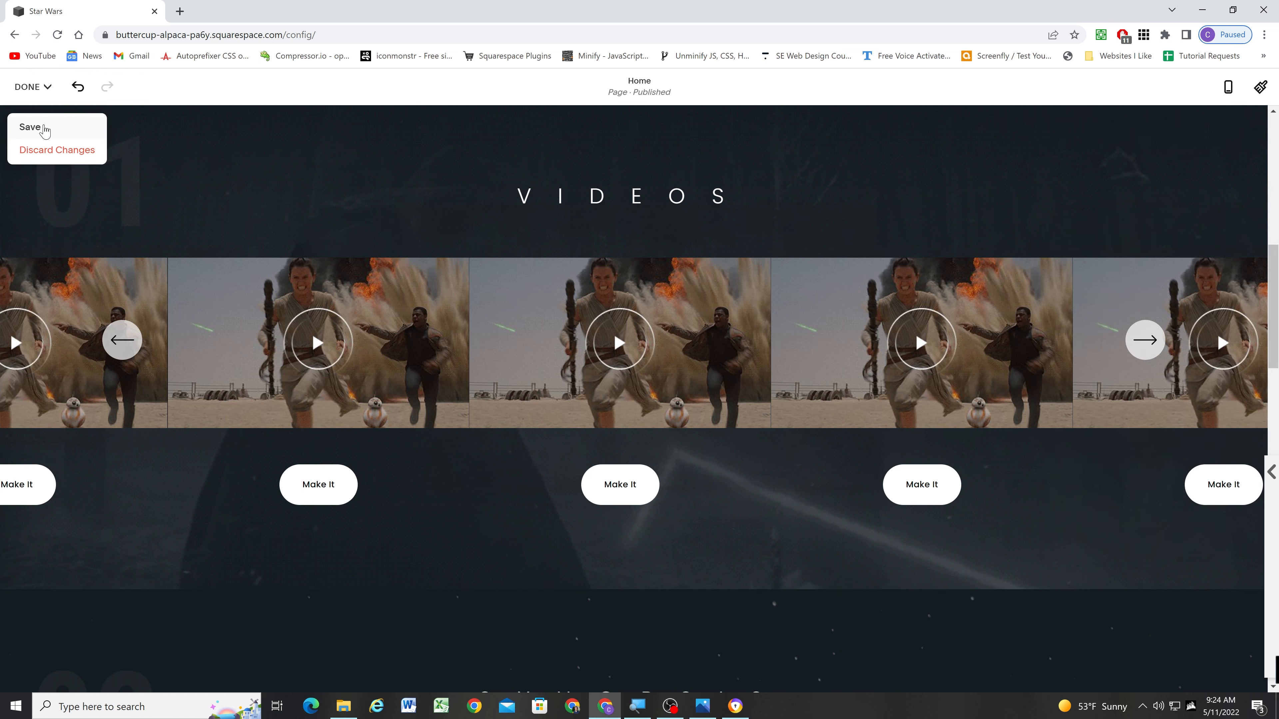
click(33, 125)
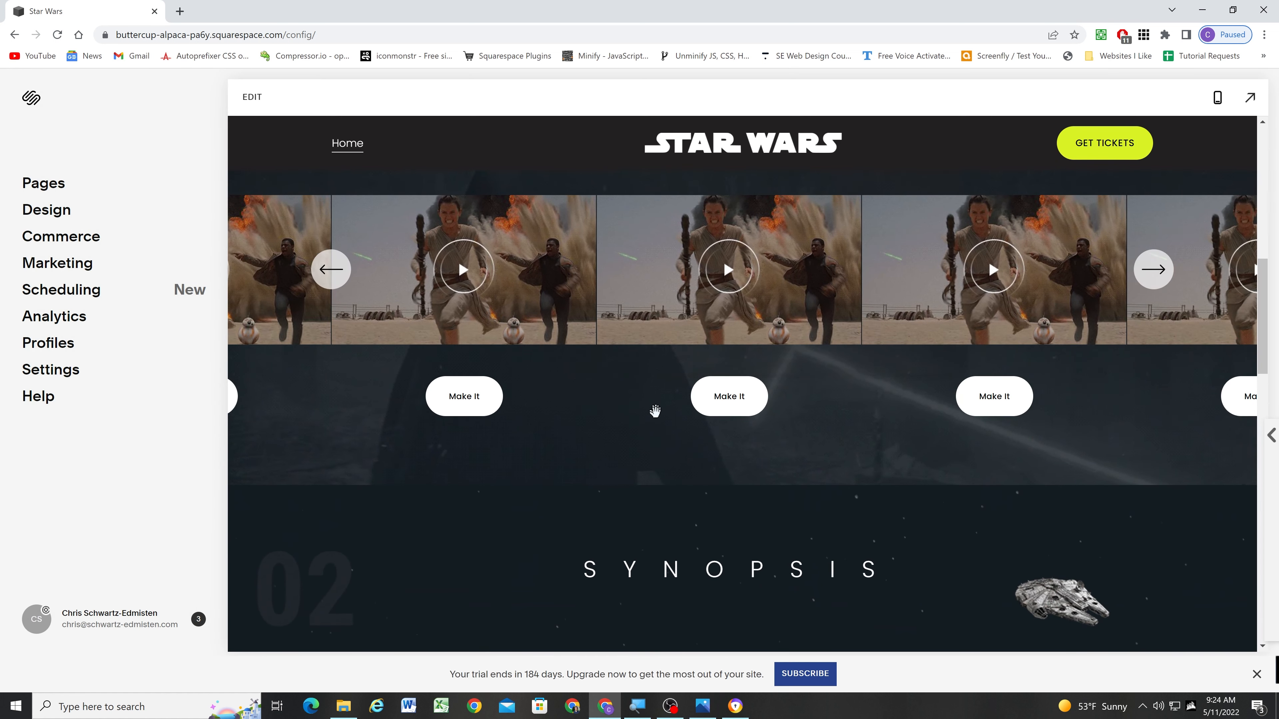
Test the first Make It button in the Videos section by playing its video in the lightbox and closing it.
scroll(554, 388, up, 2)
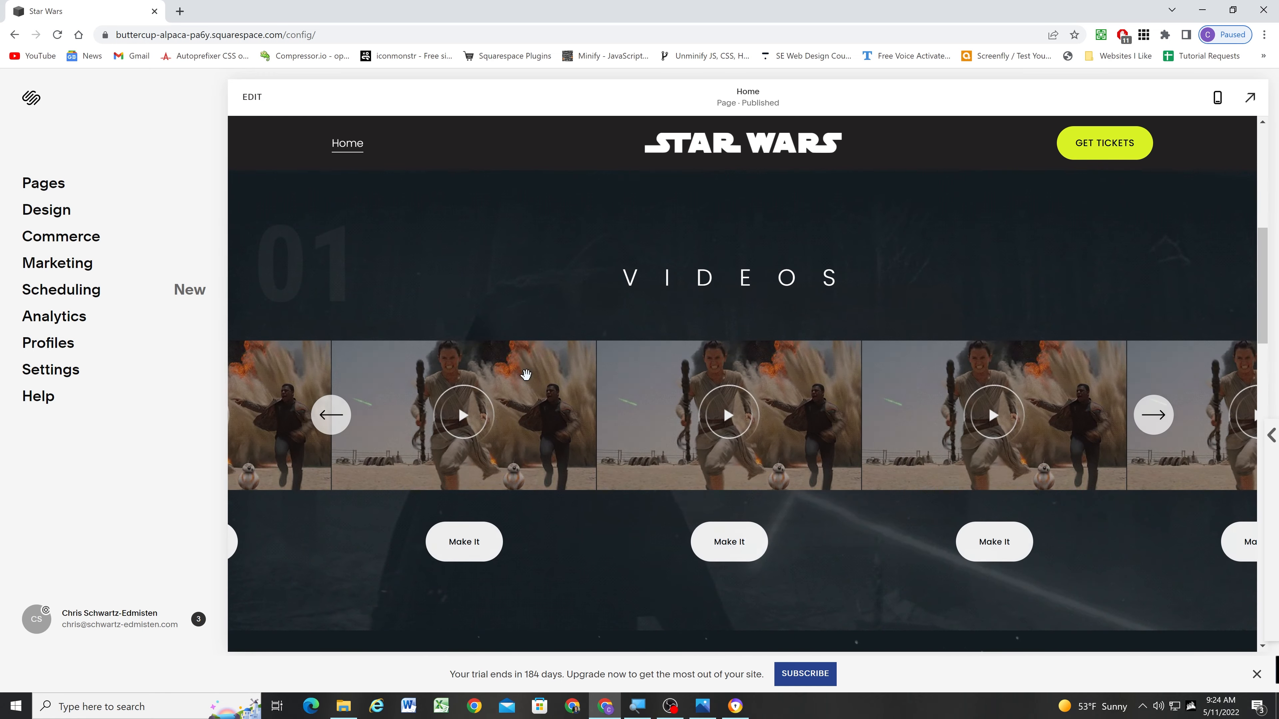
click(466, 544)
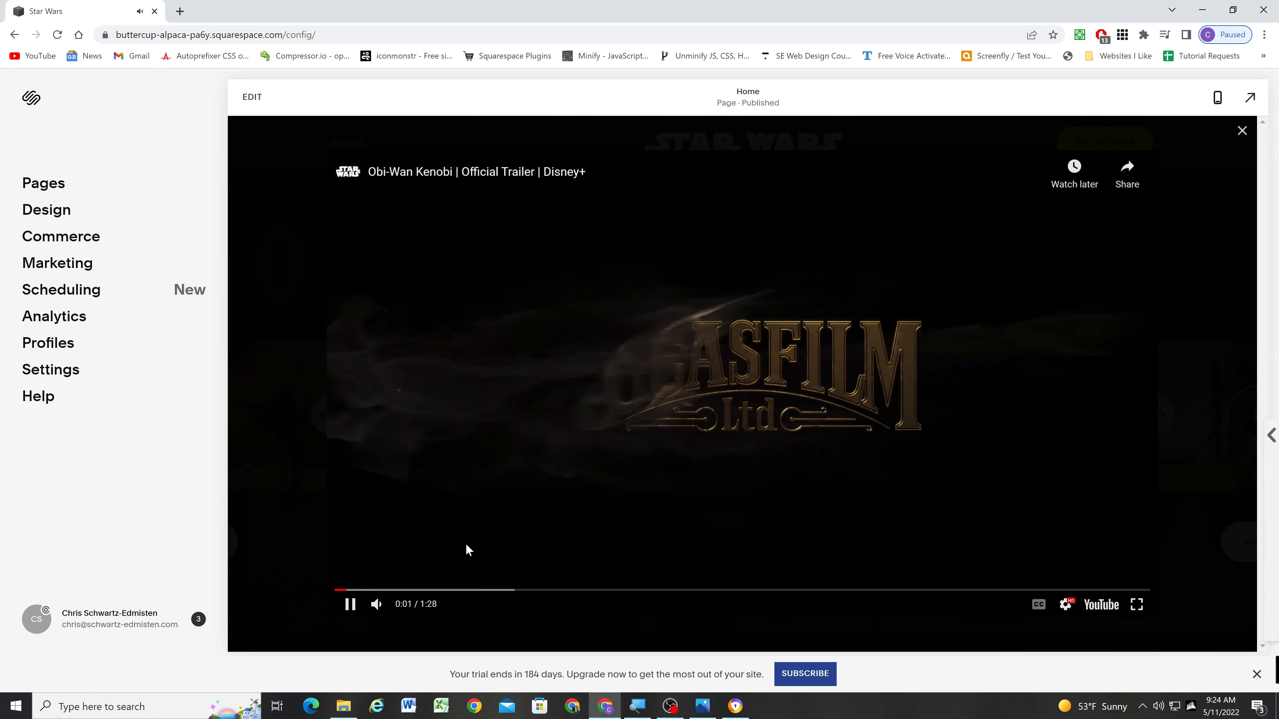
click(1230, 139)
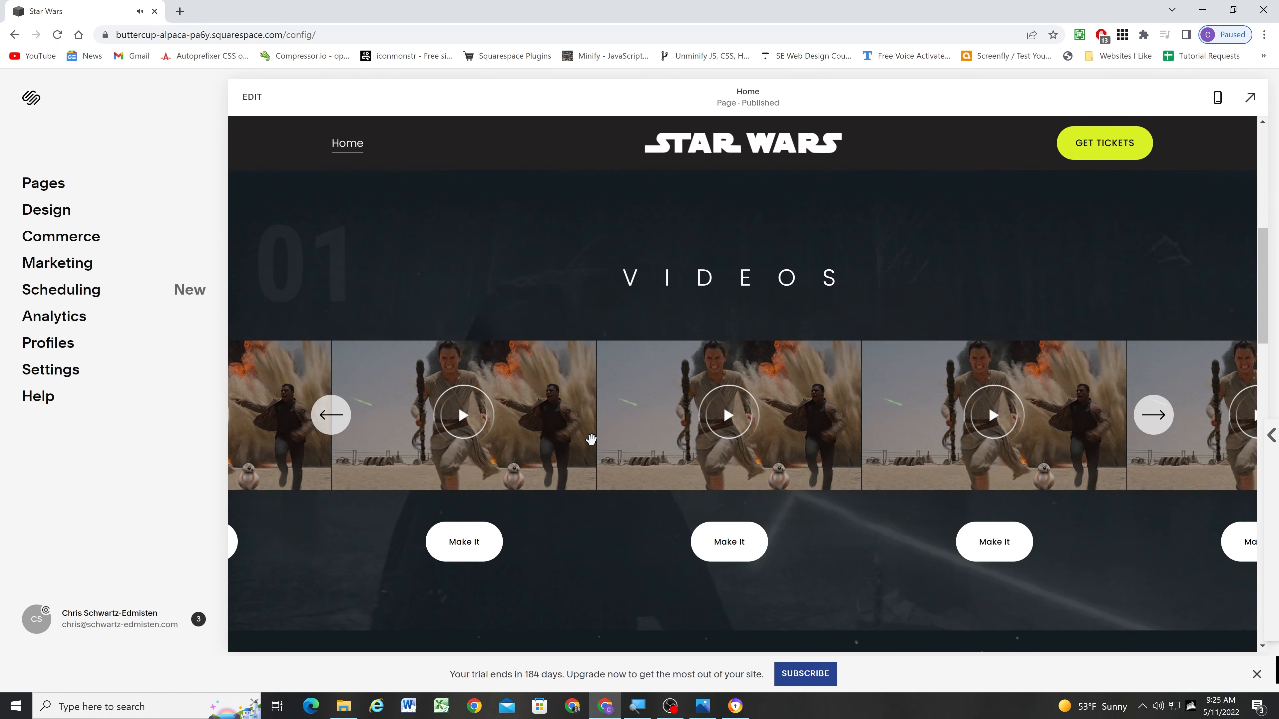
scroll(556, 474, down, 1)
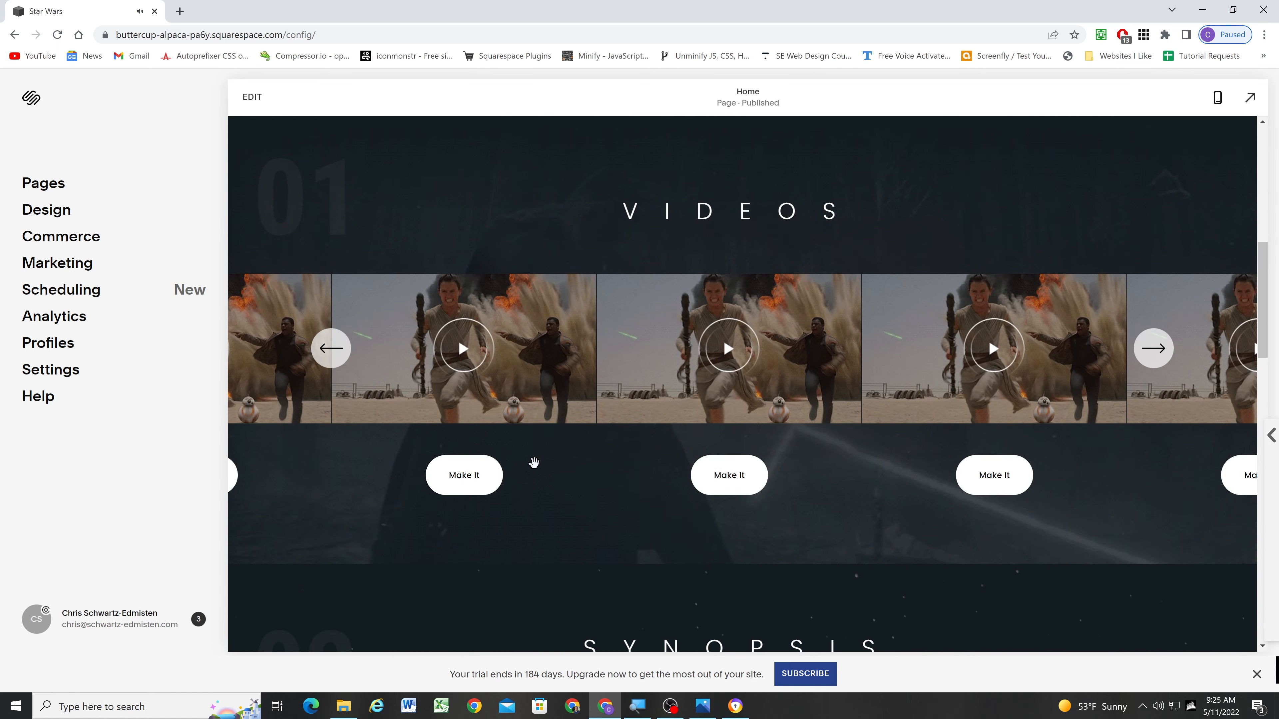
Open the Squarespace CSS Toolbox course from the SE Web Design bookmark in a new browser tab.
scroll(534, 463, up, 2)
scroll(534, 493, down, 2)
scroll(468, 363, up, 1)
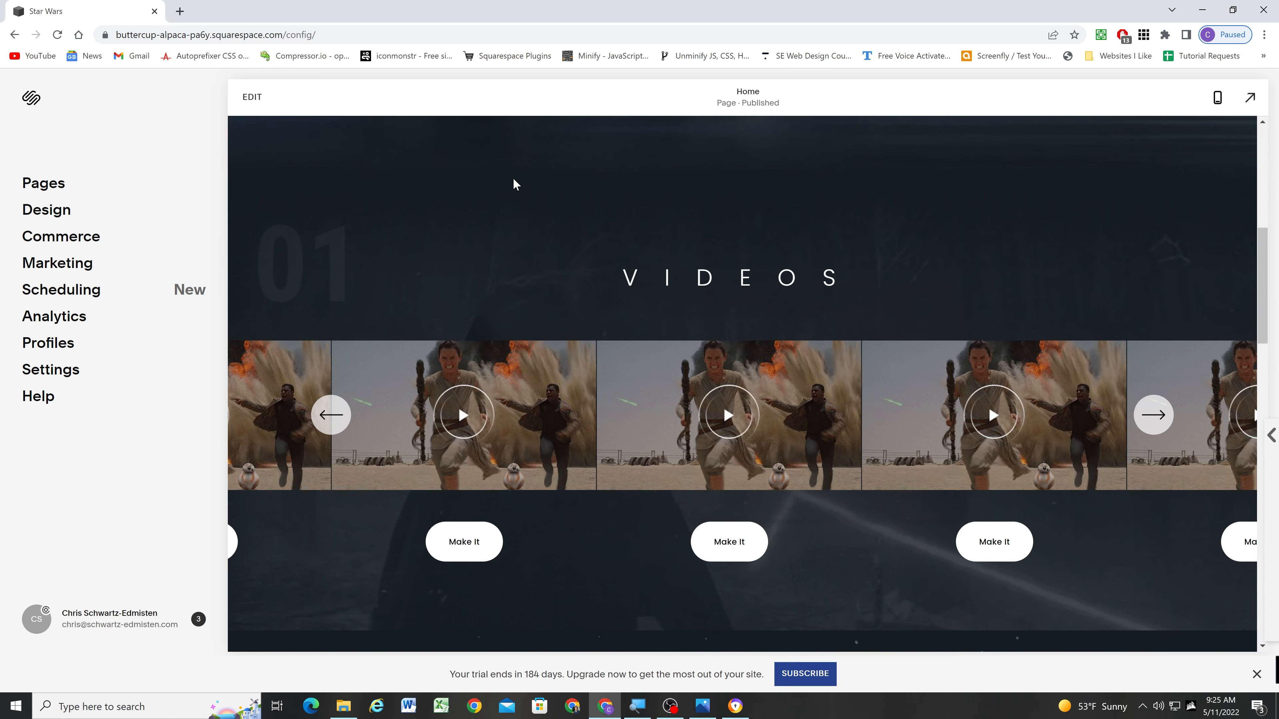
middle_click(806, 55)
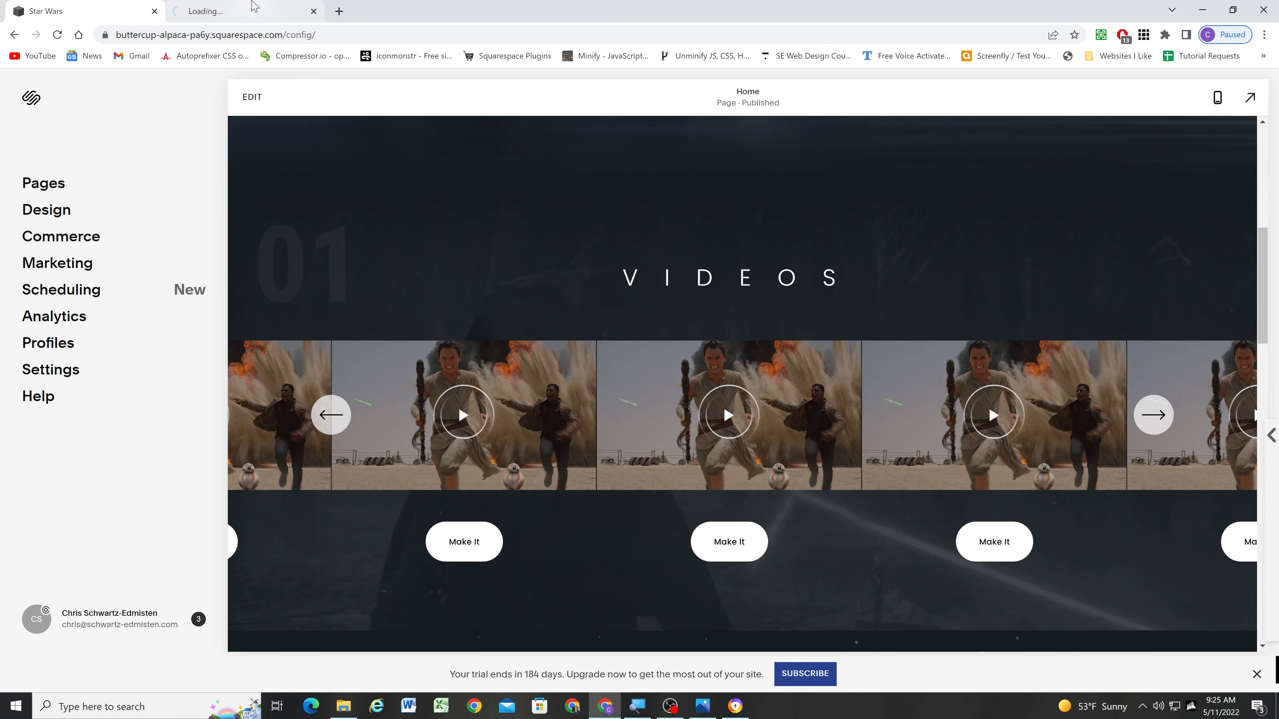
click(254, 7)
scroll(191, 351, down, 2)
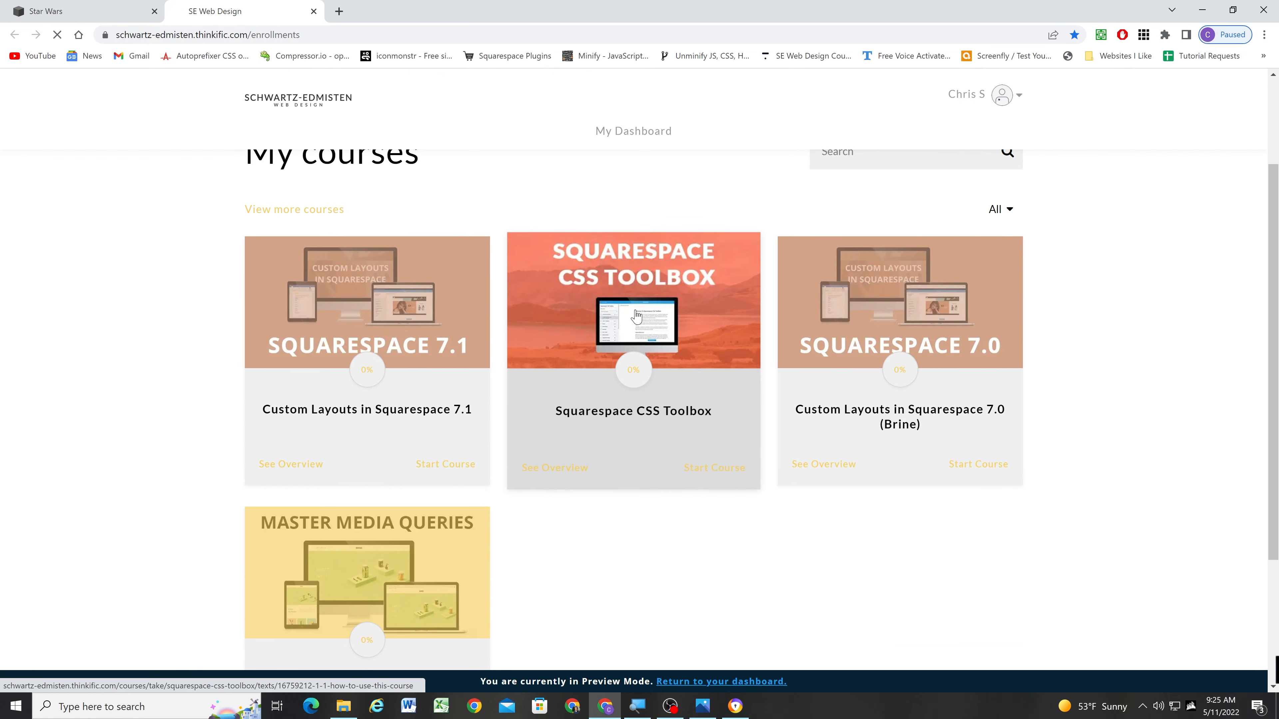
click(636, 316)
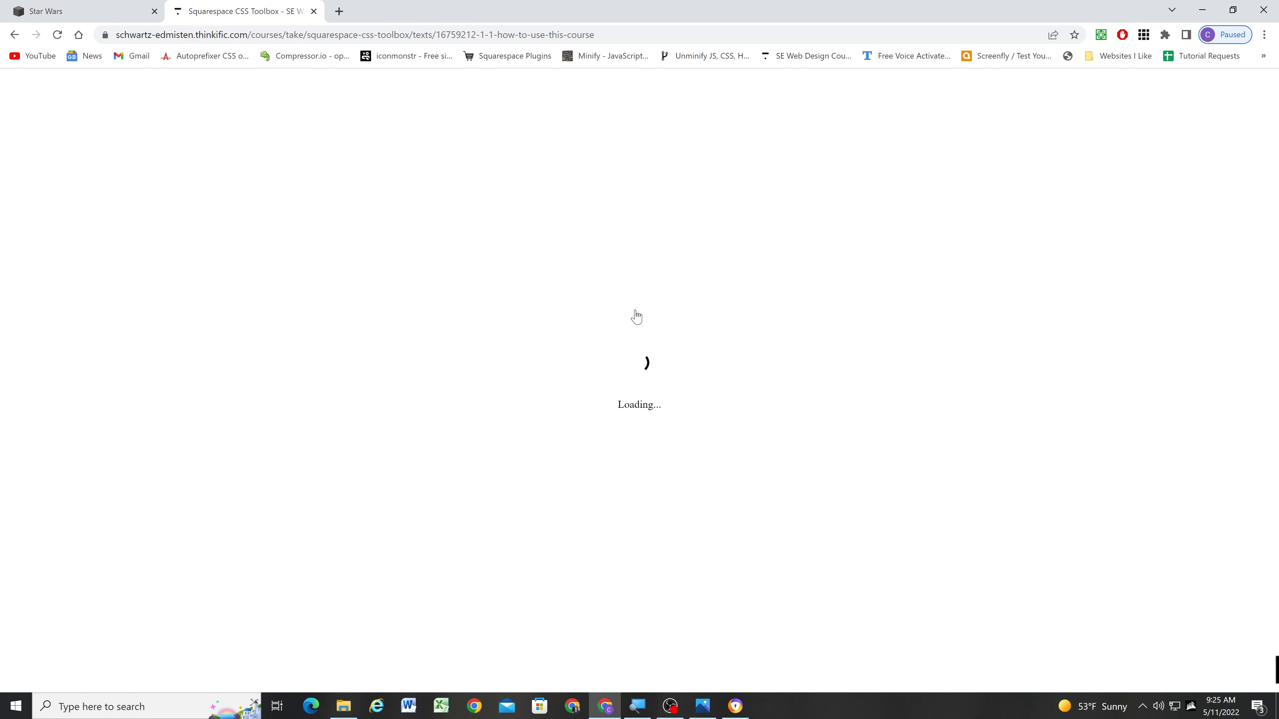
Open the Make Carousel or List Items Clickable lesson under Auto Layout Sections and copy its whole CSS snippet.
scroll(154, 368, down, 5)
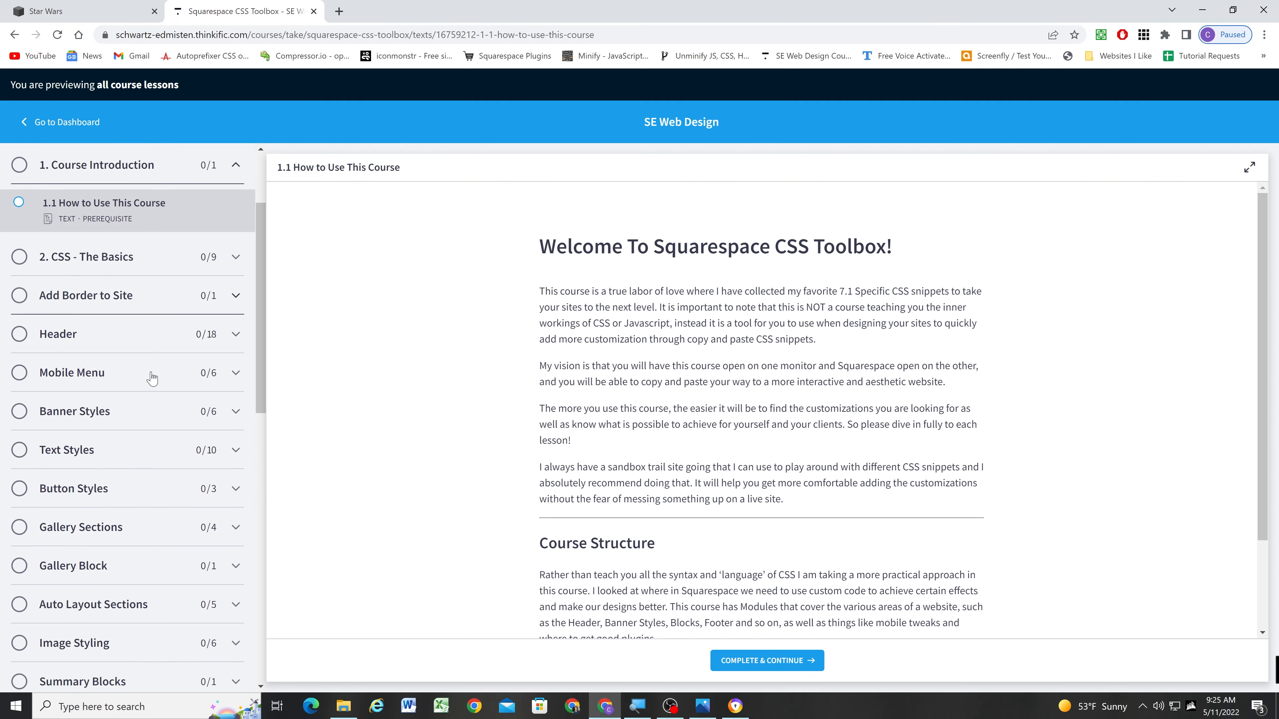
scroll(171, 382, down, 3)
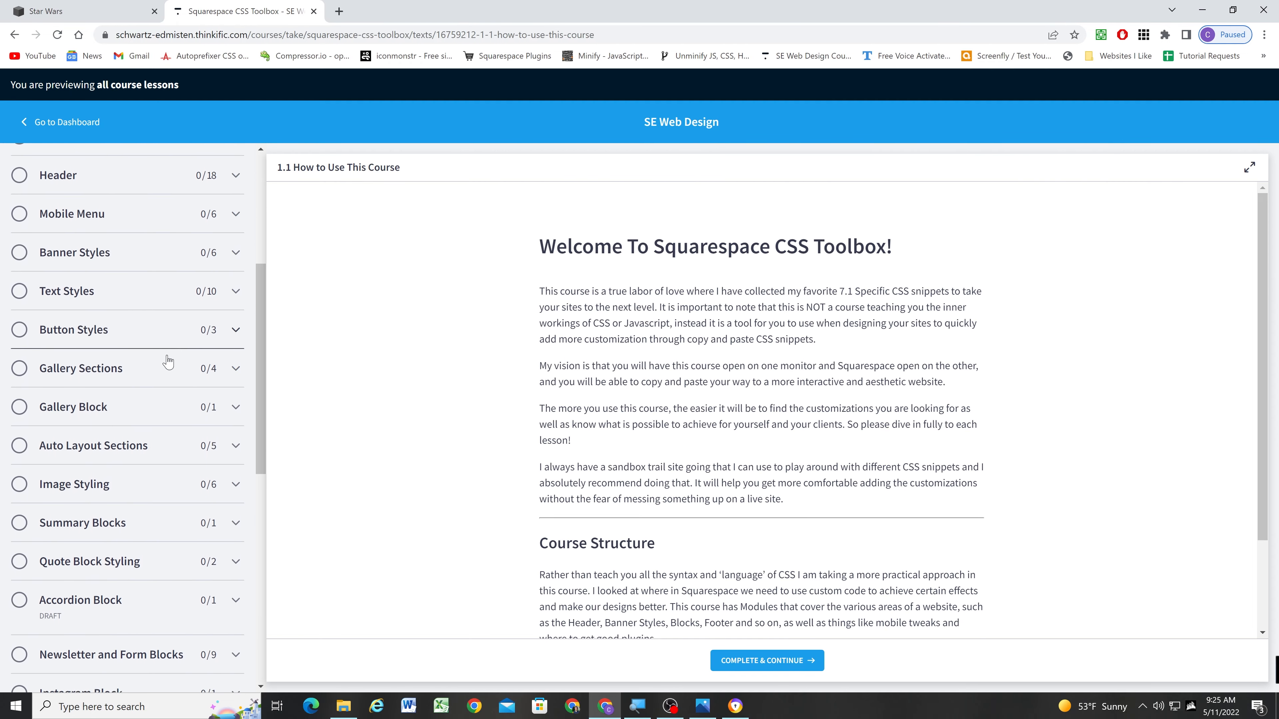
scroll(154, 374, down, 1)
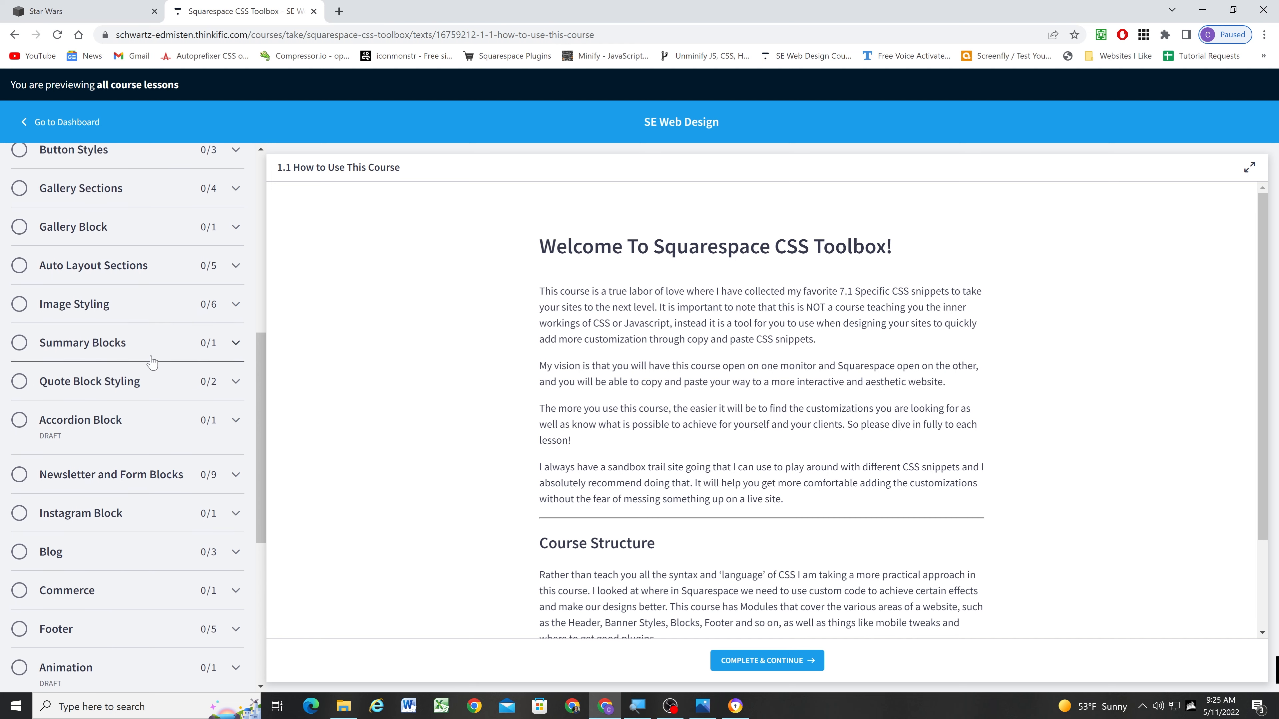
scroll(153, 343, up, 1)
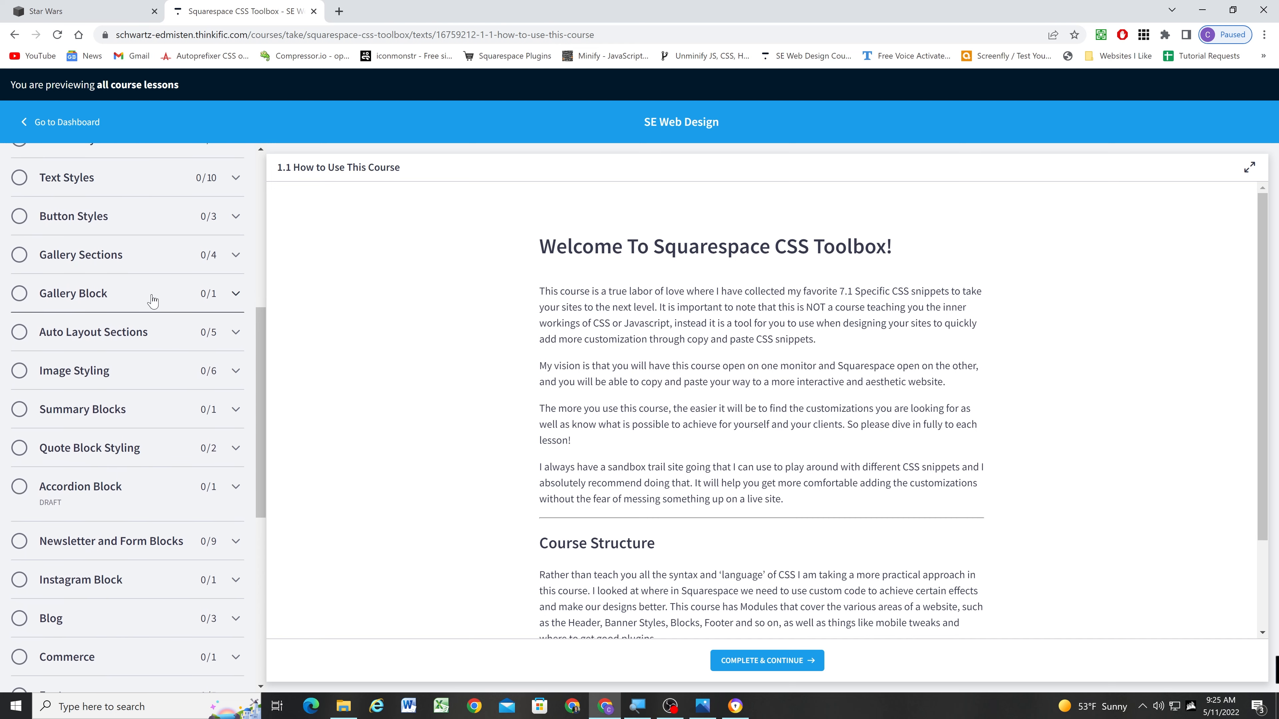
scroll(149, 328, up, 1)
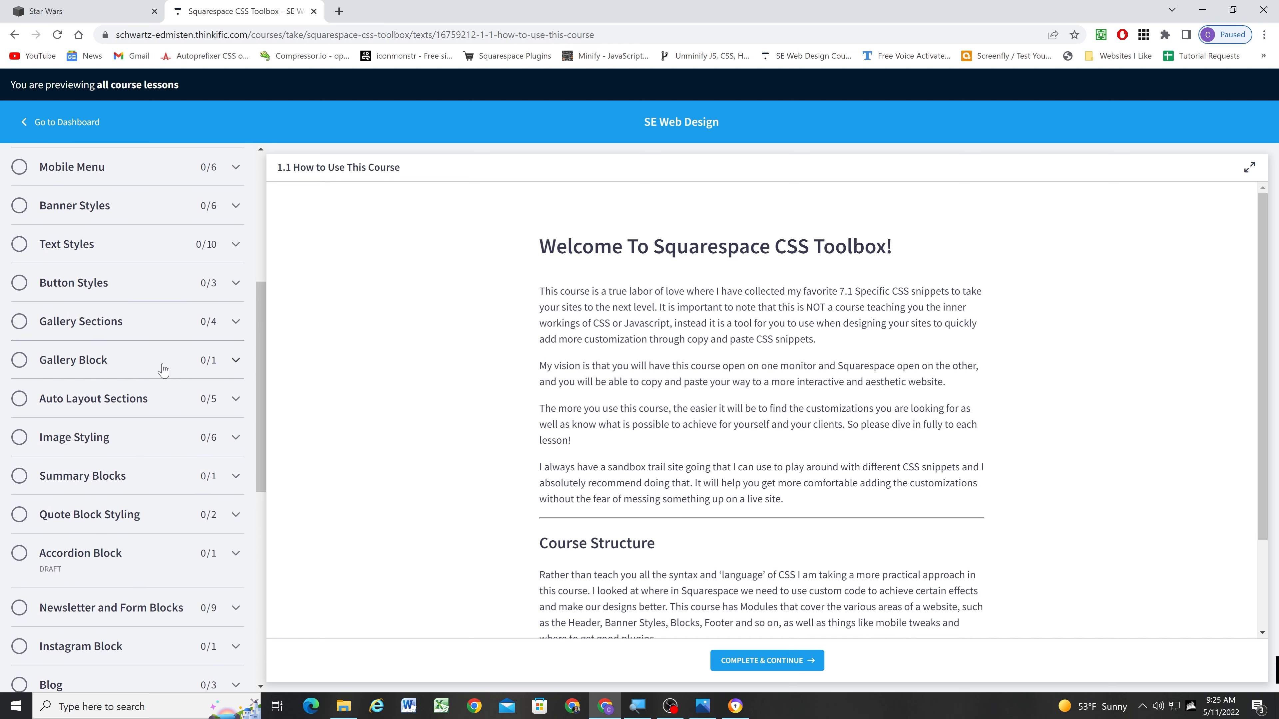
click(128, 399)
scroll(131, 418, down, 1)
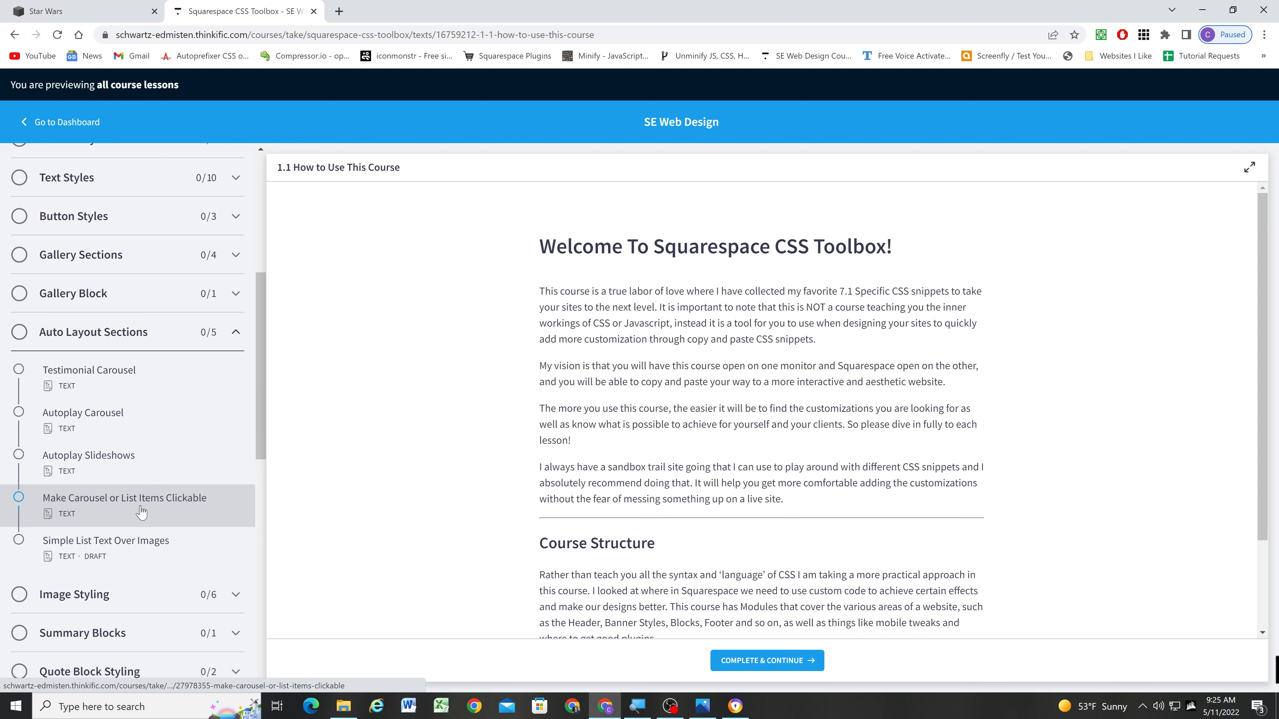
click(141, 511)
scroll(609, 453, down, 3)
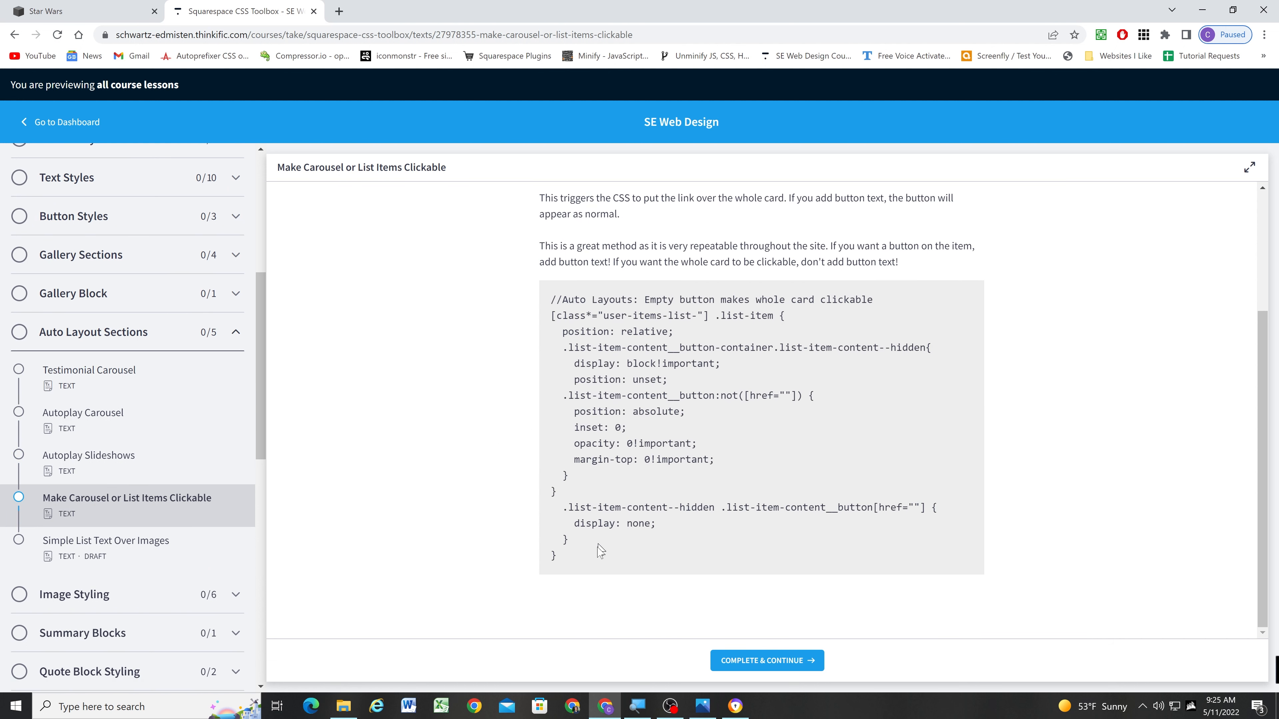
drag(568, 562, 550, 302)
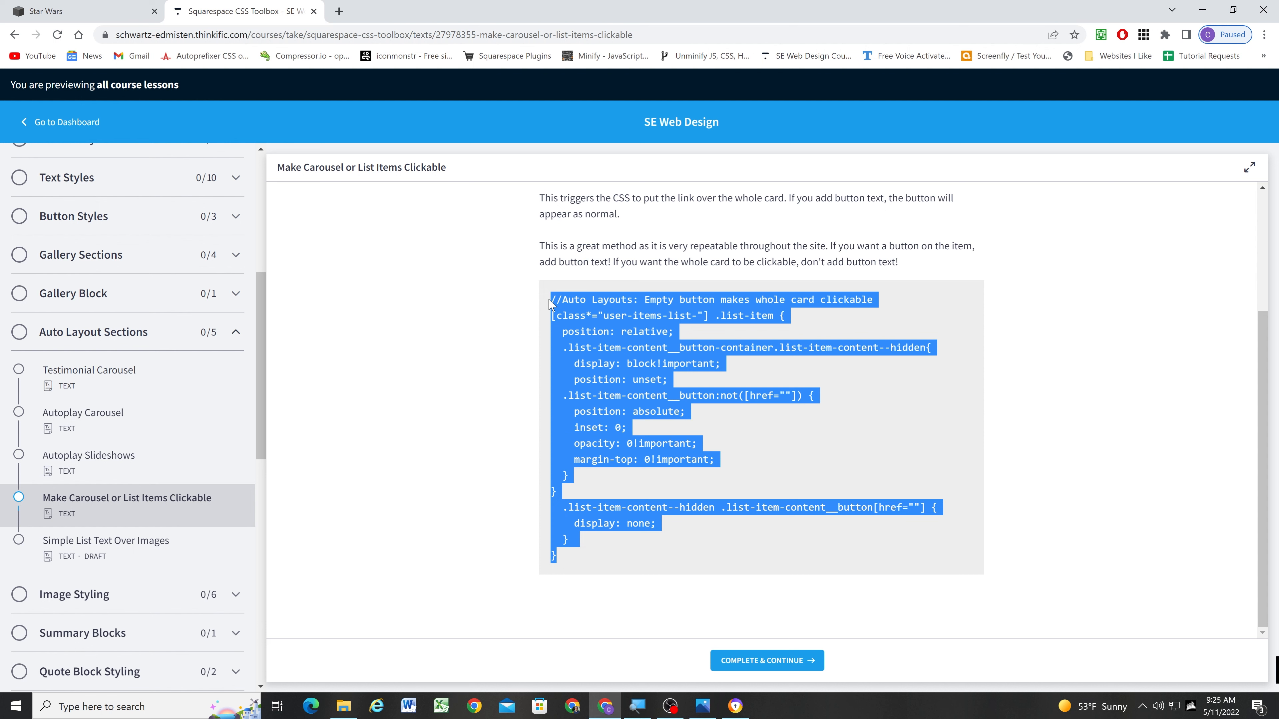
Return to the Star Wars site, add the copied clickable-card snippet below the existing Custom CSS, and save it.
click(129, 9)
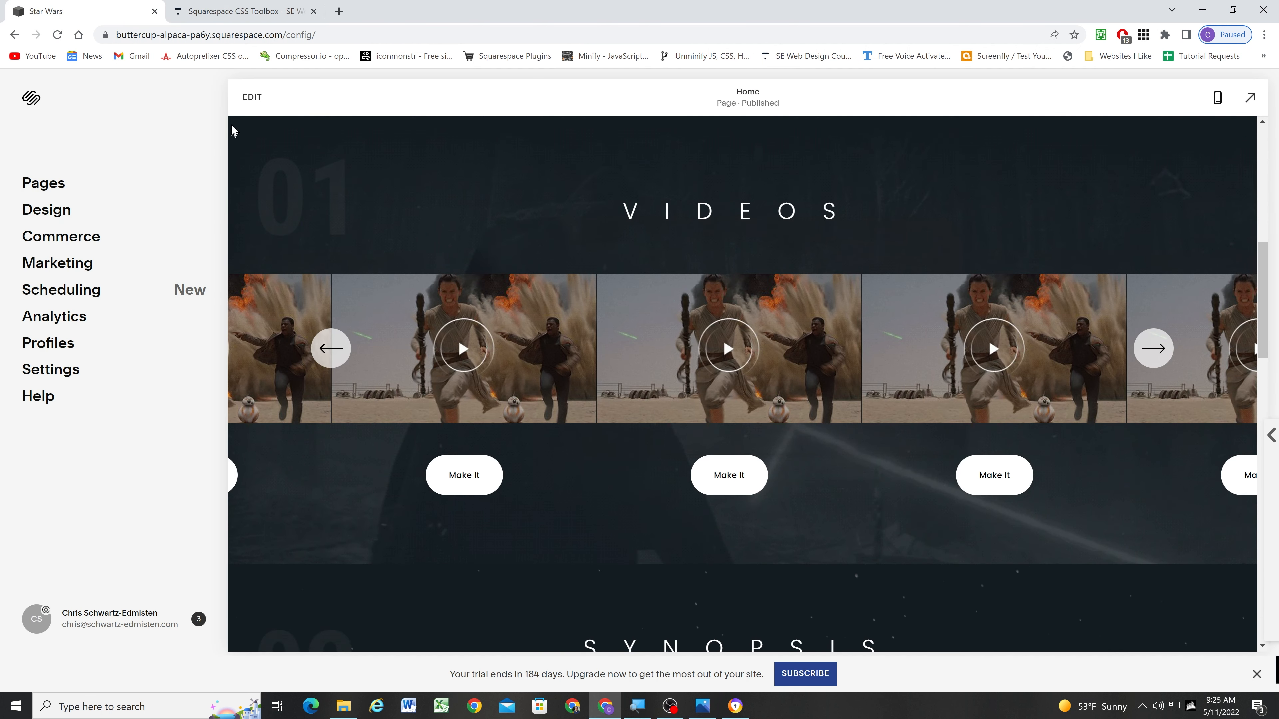
click(52, 210)
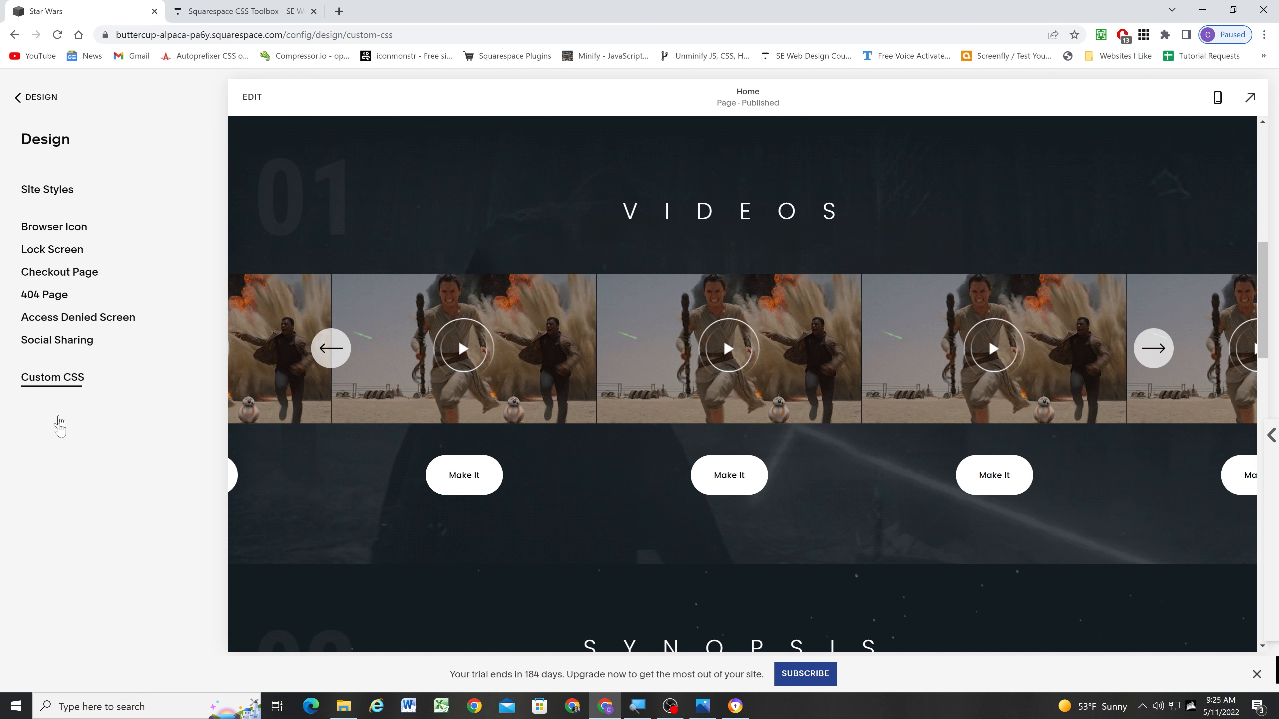
click(55, 391)
key(ctrl+v)
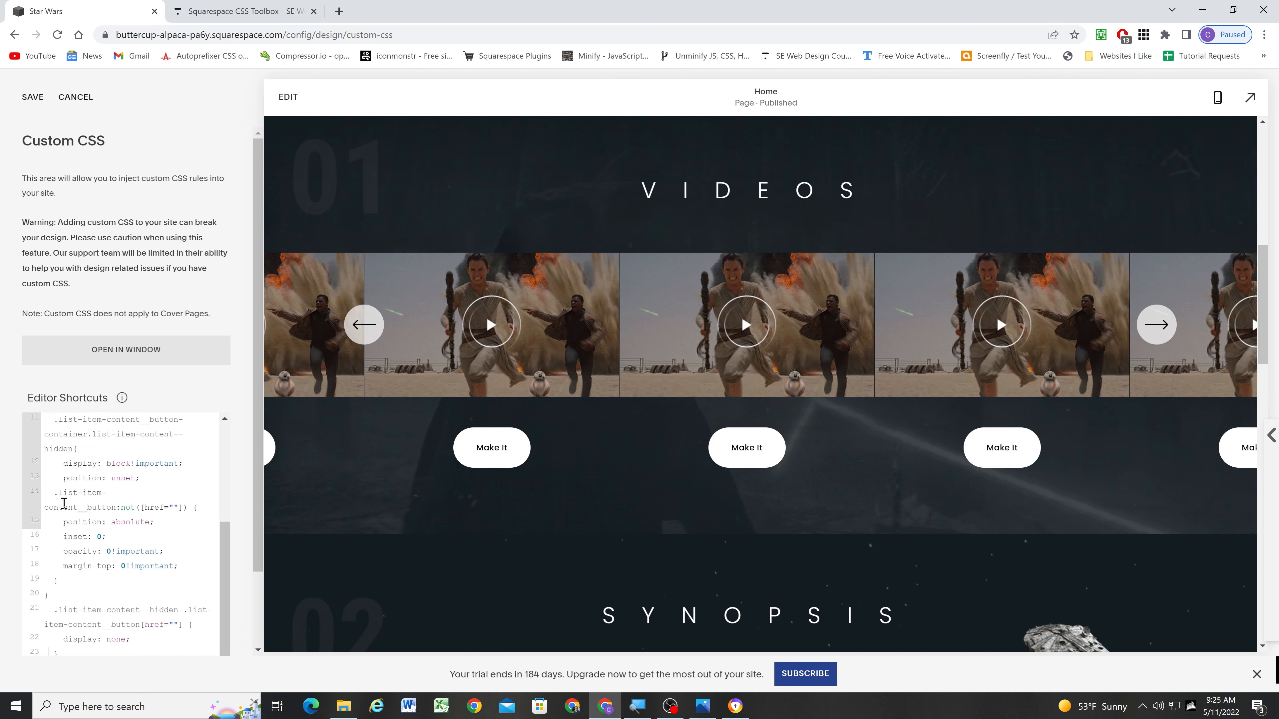
scroll(91, 528, up, 3)
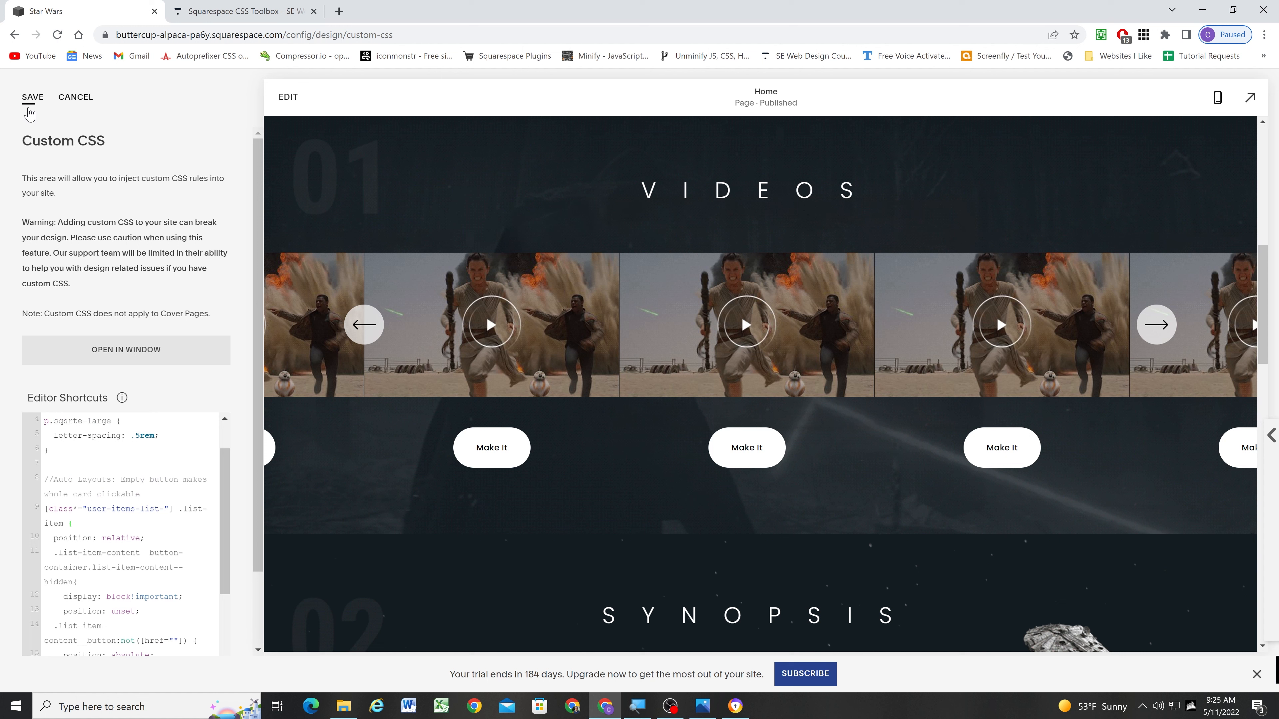
click(32, 97)
Clear the button text of the Make It item in the Home page's Videos carousel and save the page.
click(669, 329)
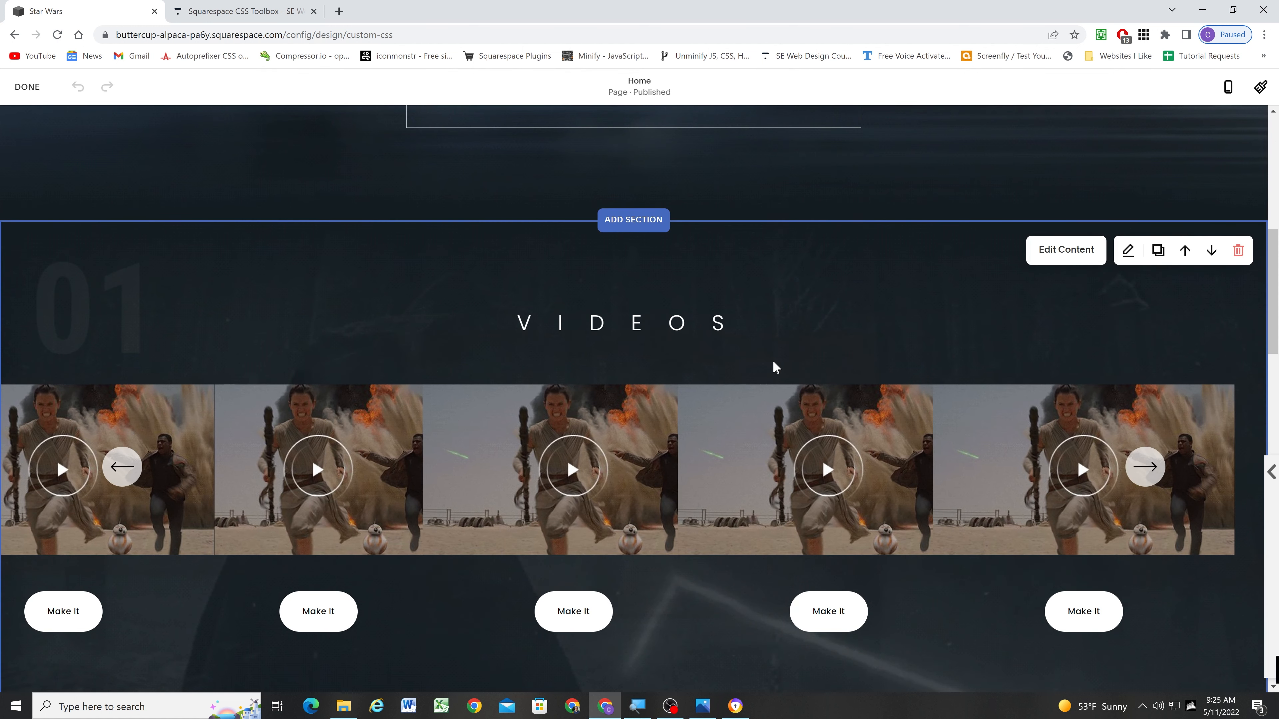
click(1065, 206)
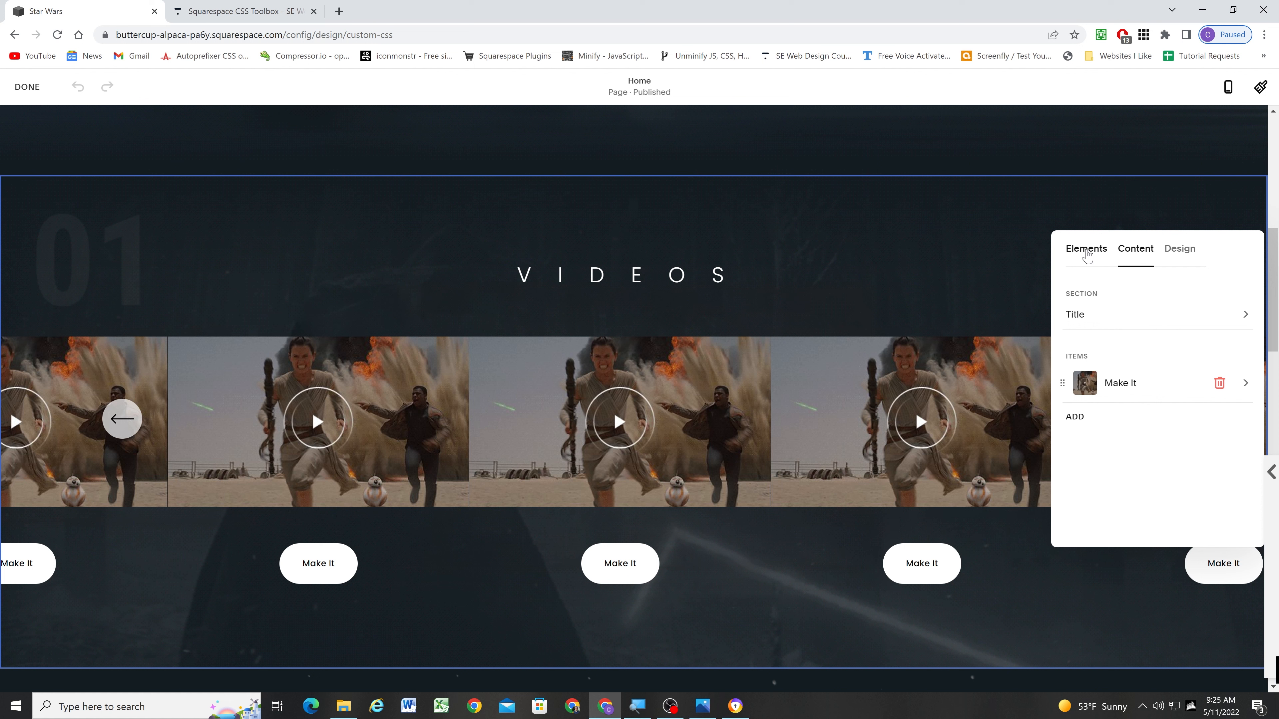
click(1127, 379)
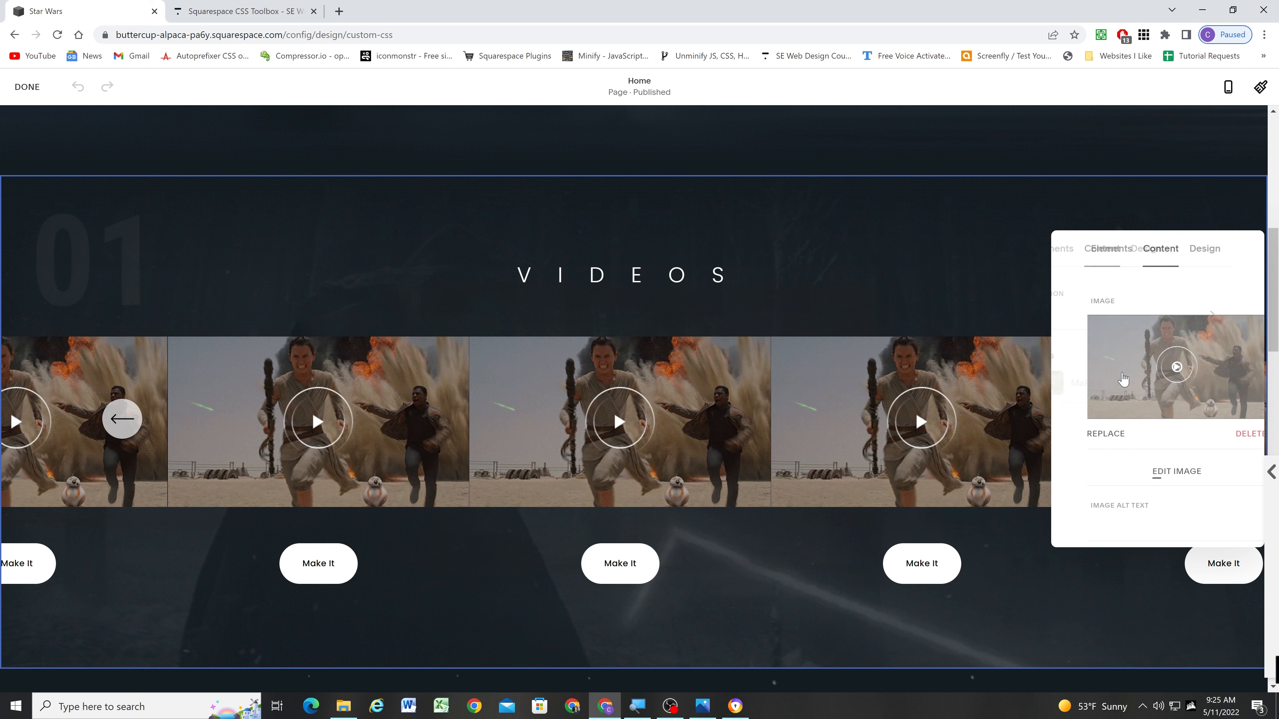
drag(1105, 476, 1065, 472)
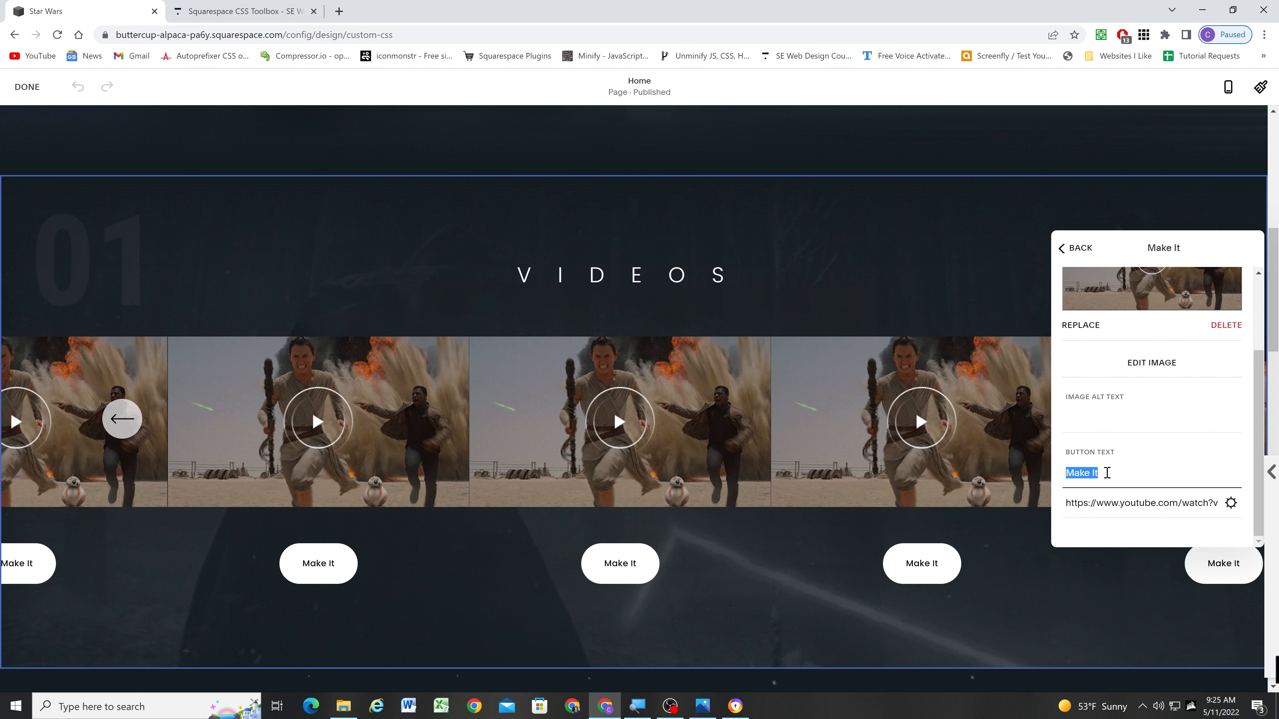
key(BackSpace)
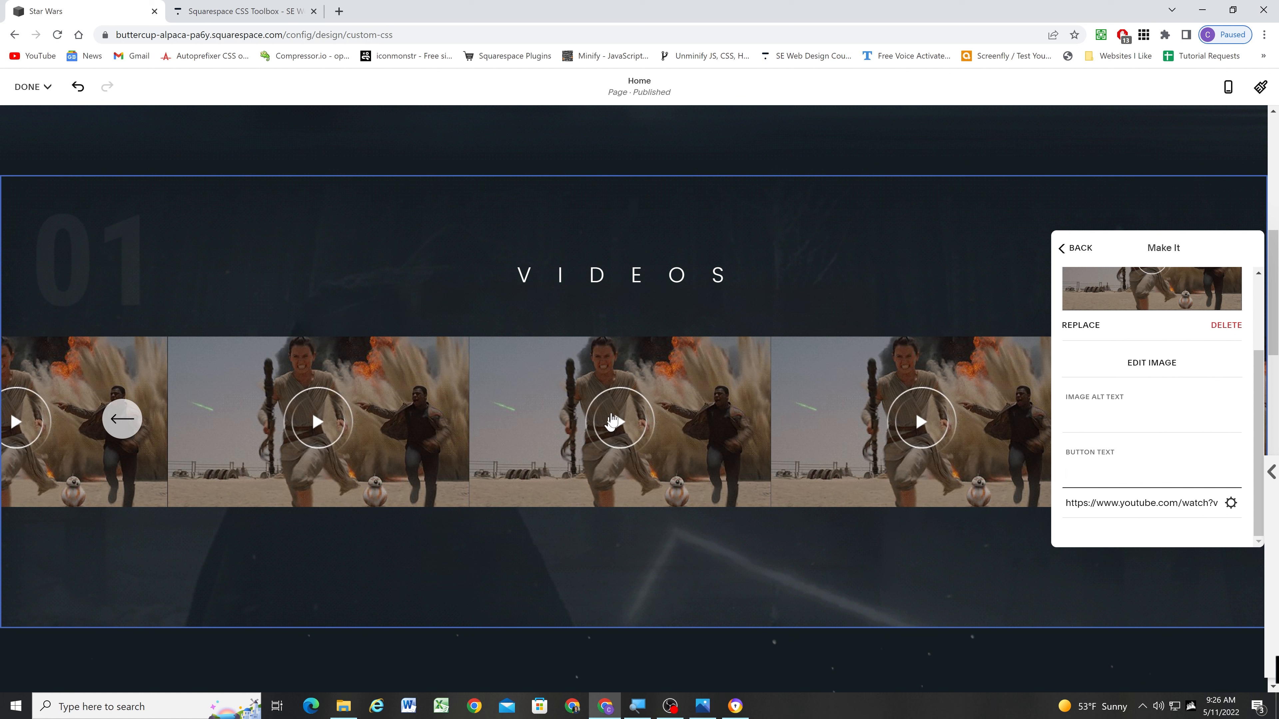
click(100, 205)
click(31, 87)
click(36, 126)
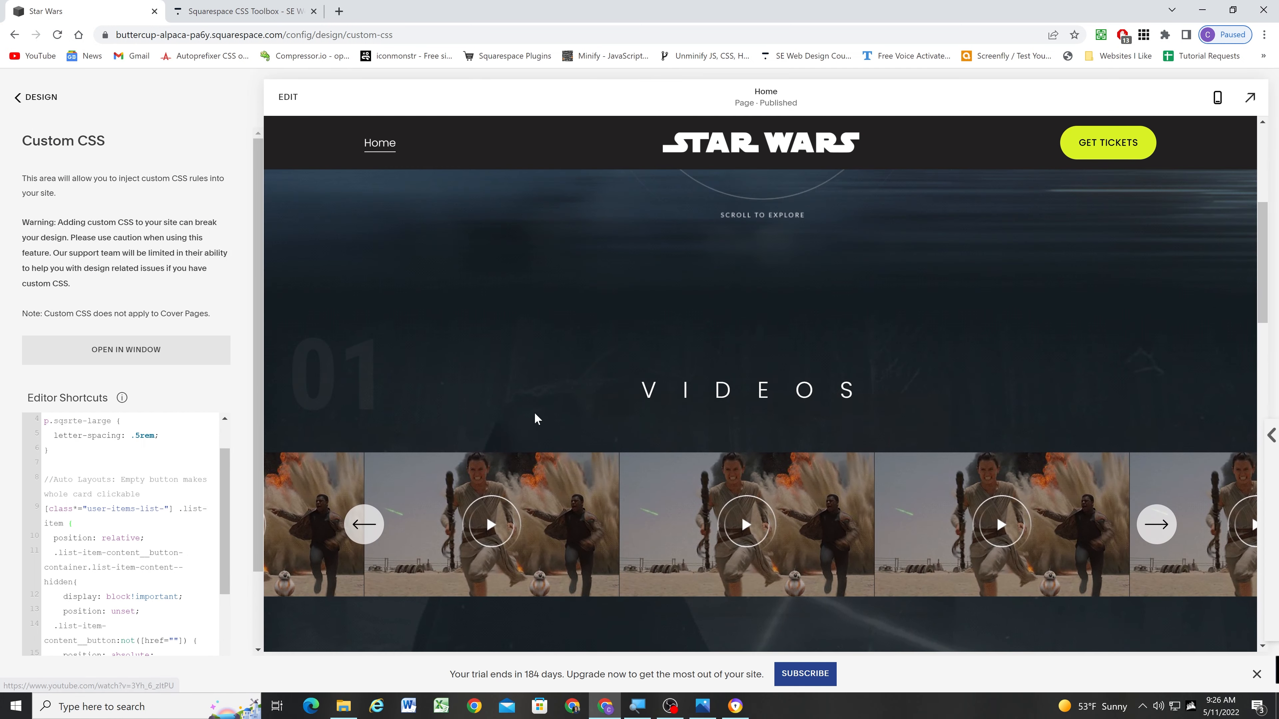
Test the first Videos carousel image in the page preview by playing its trailer in the lightbox and closing it.
scroll(536, 418, down, 3)
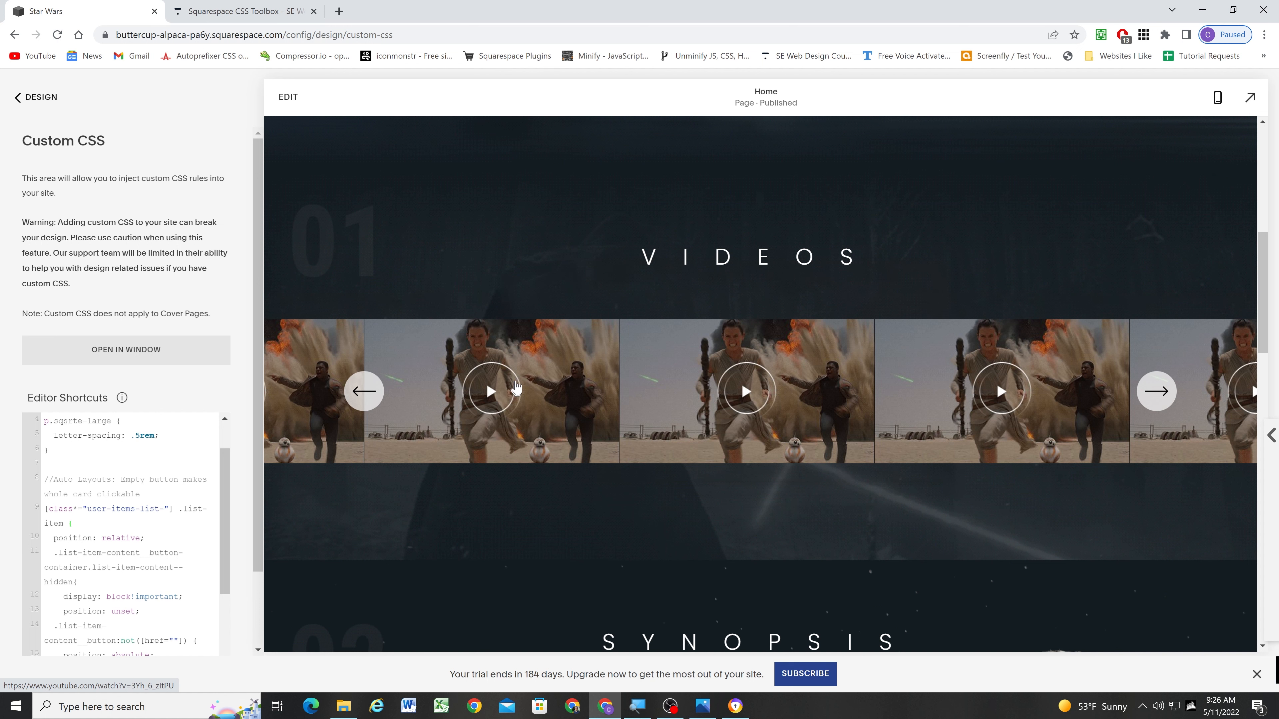
click(481, 392)
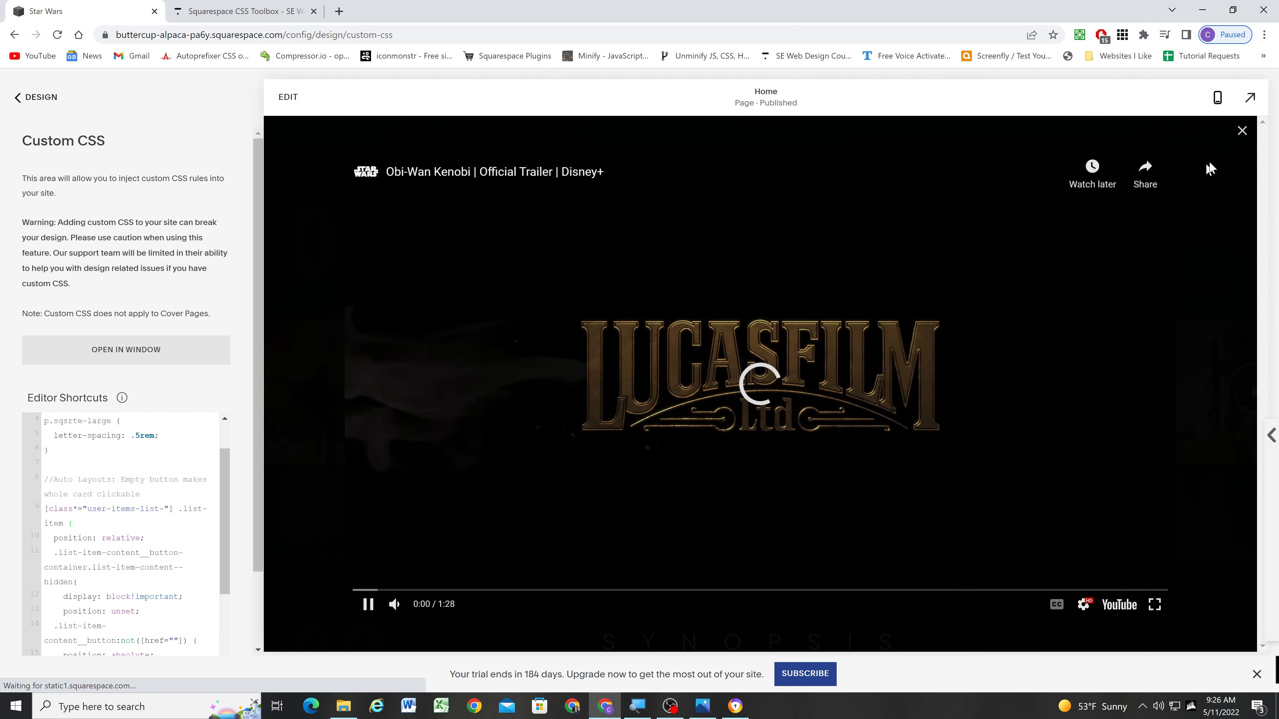
click(1242, 132)
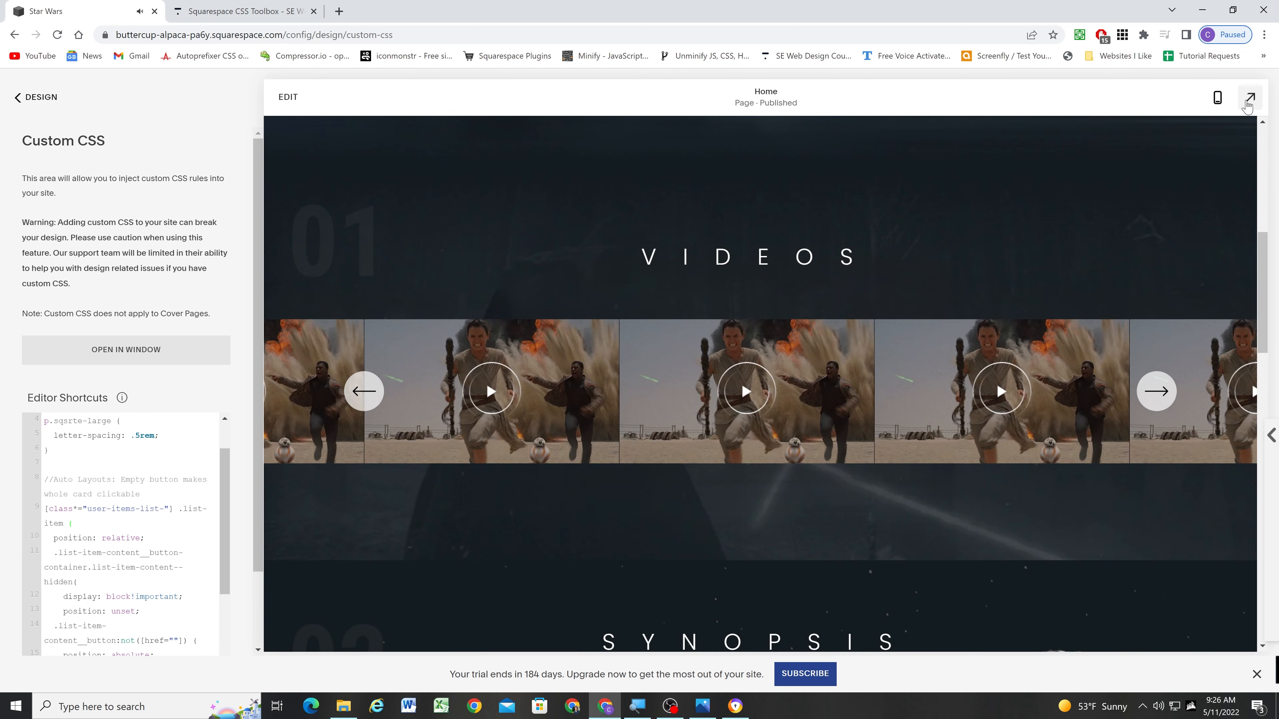
View the Home page in the full-width preview, play and close a Videos carousel trailer, and return to the Custom CSS editor.
click(1250, 97)
scroll(353, 332, up, 4)
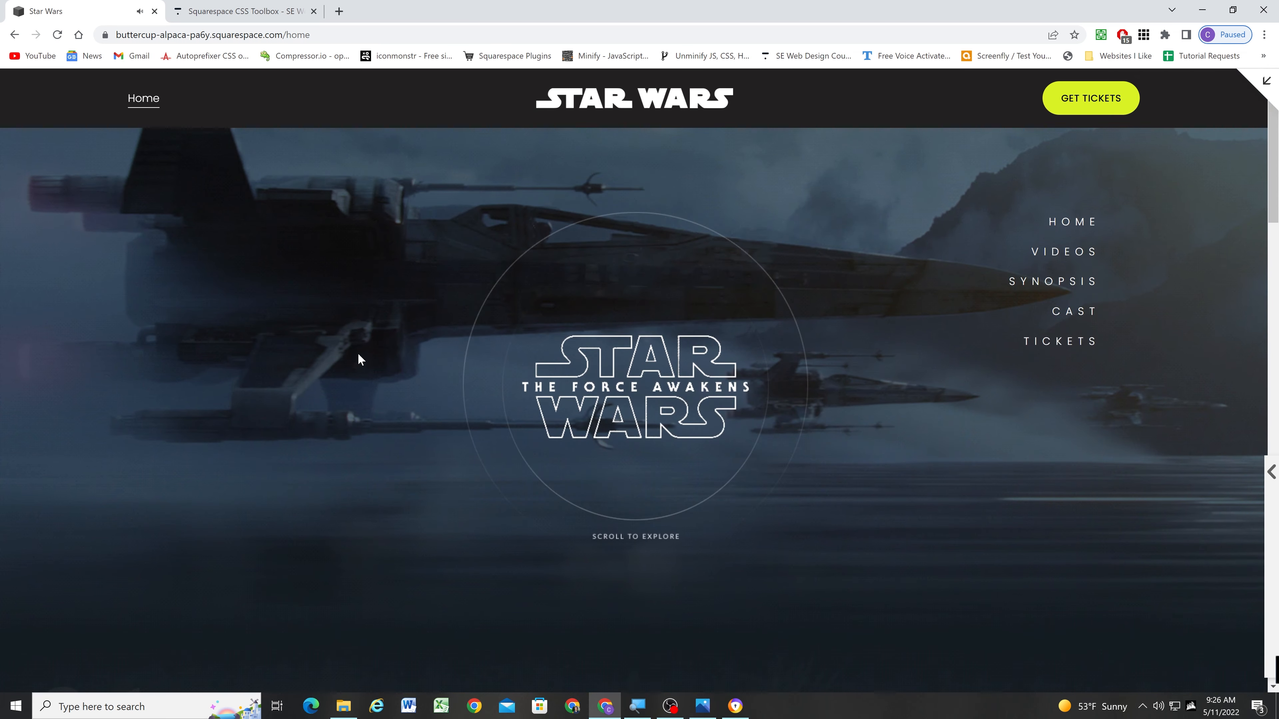
scroll(357, 355, down, 8)
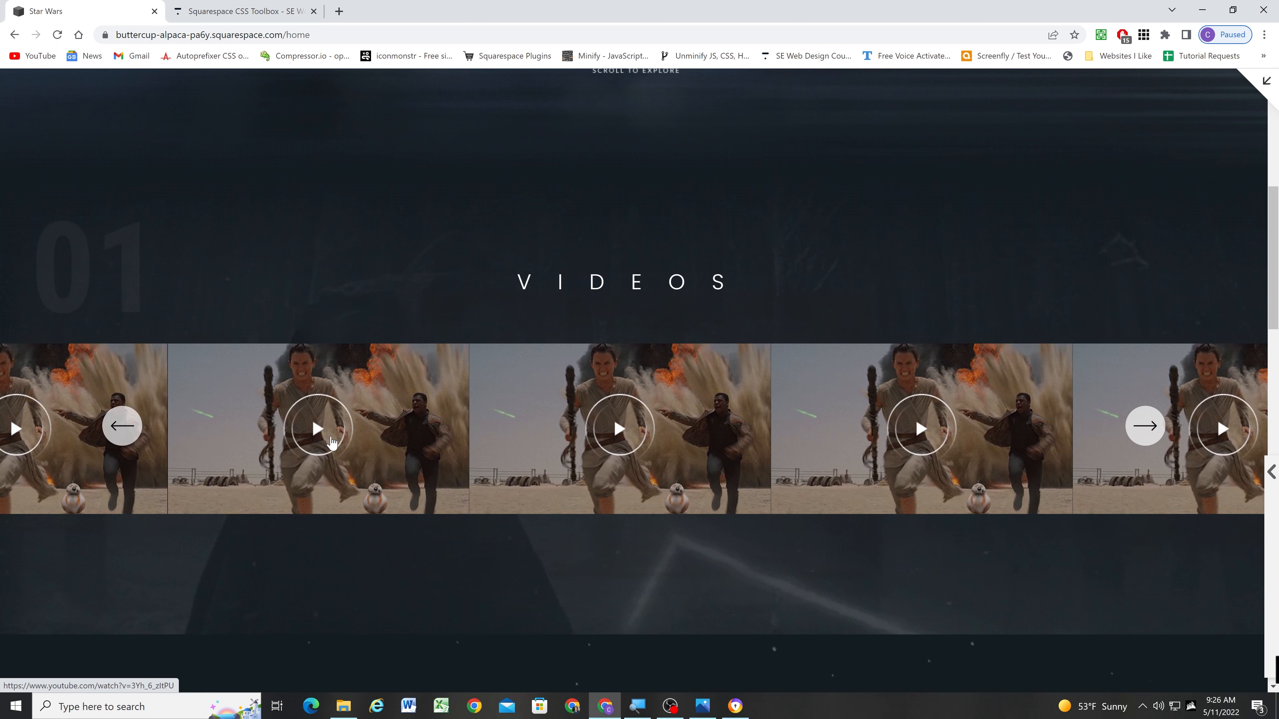
click(332, 436)
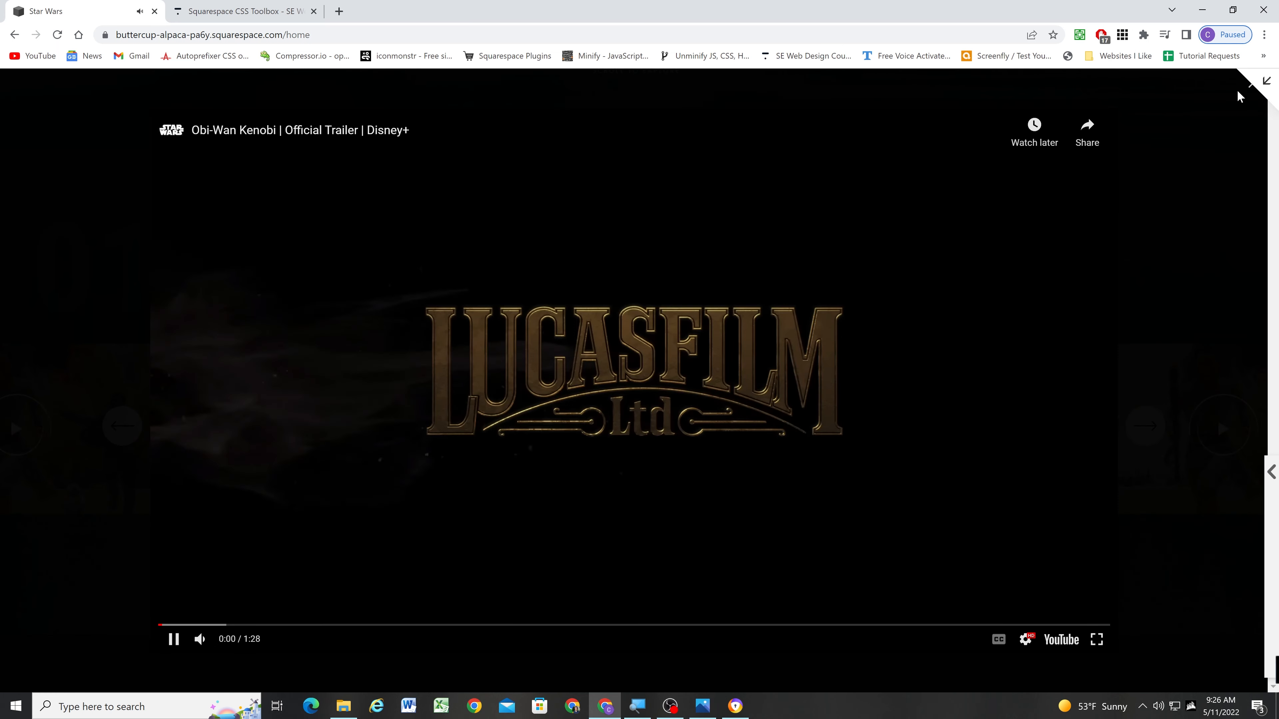
click(1251, 89)
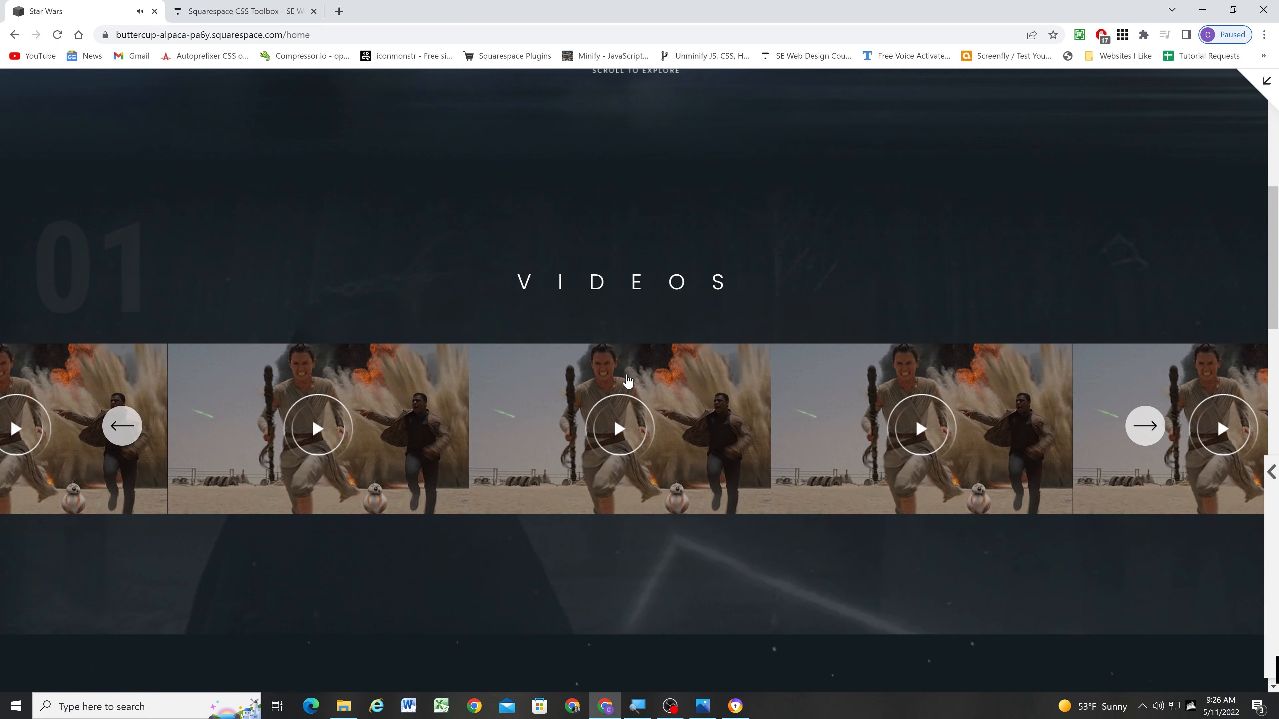
scroll(626, 379, down, 3)
scroll(653, 407, up, 2)
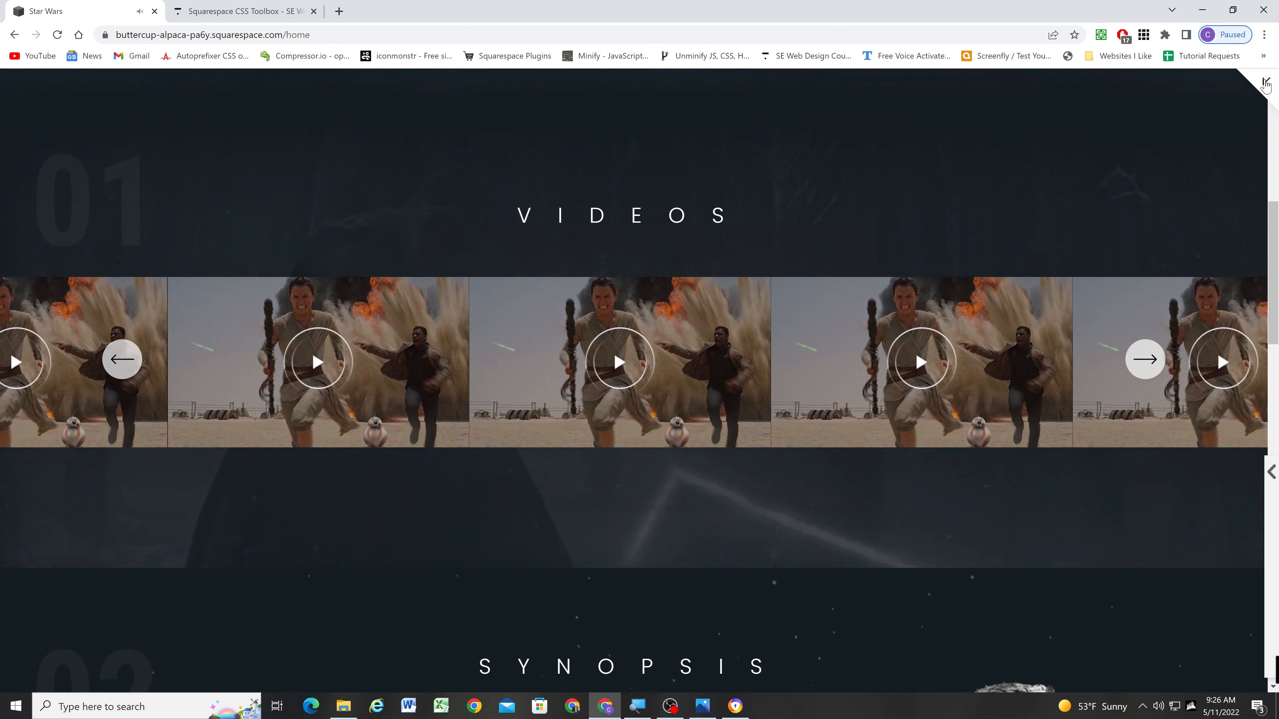
click(1267, 81)
Review the page down to the Tickets section and upload plugin-countdown-timer.js as a new file to the site's files.
scroll(571, 348, down, 10)
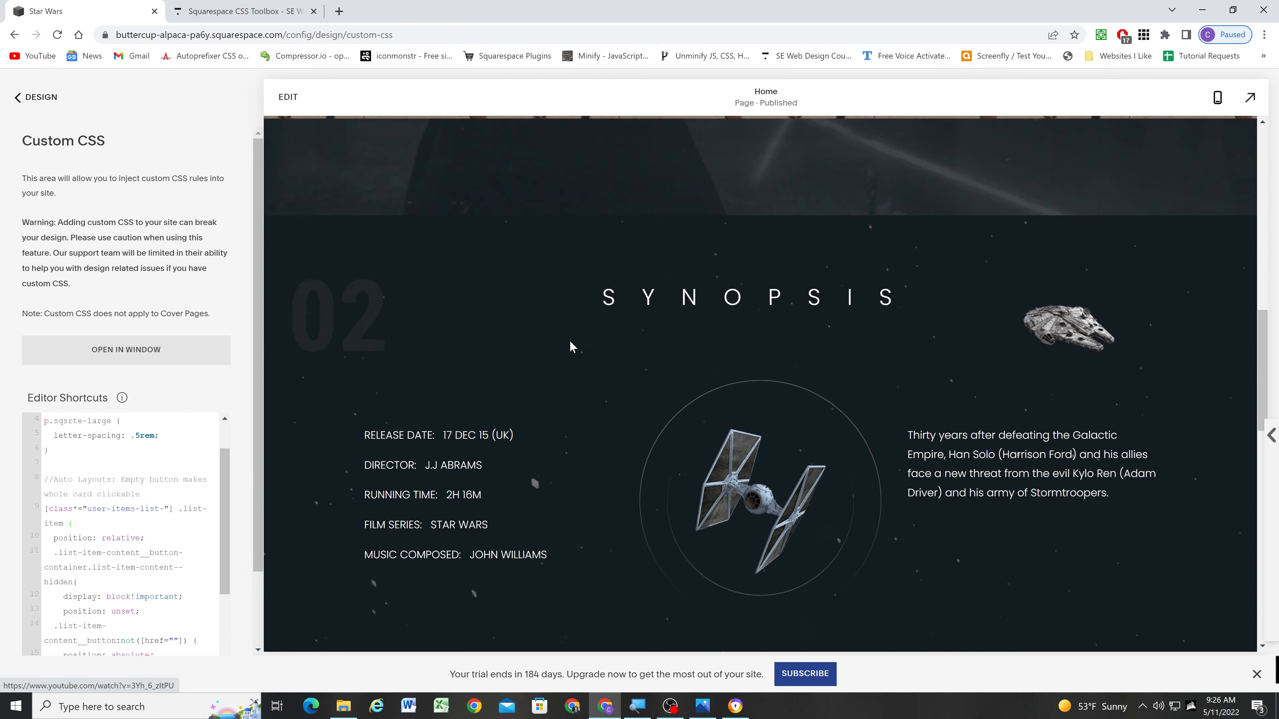
scroll(569, 340, down, 6)
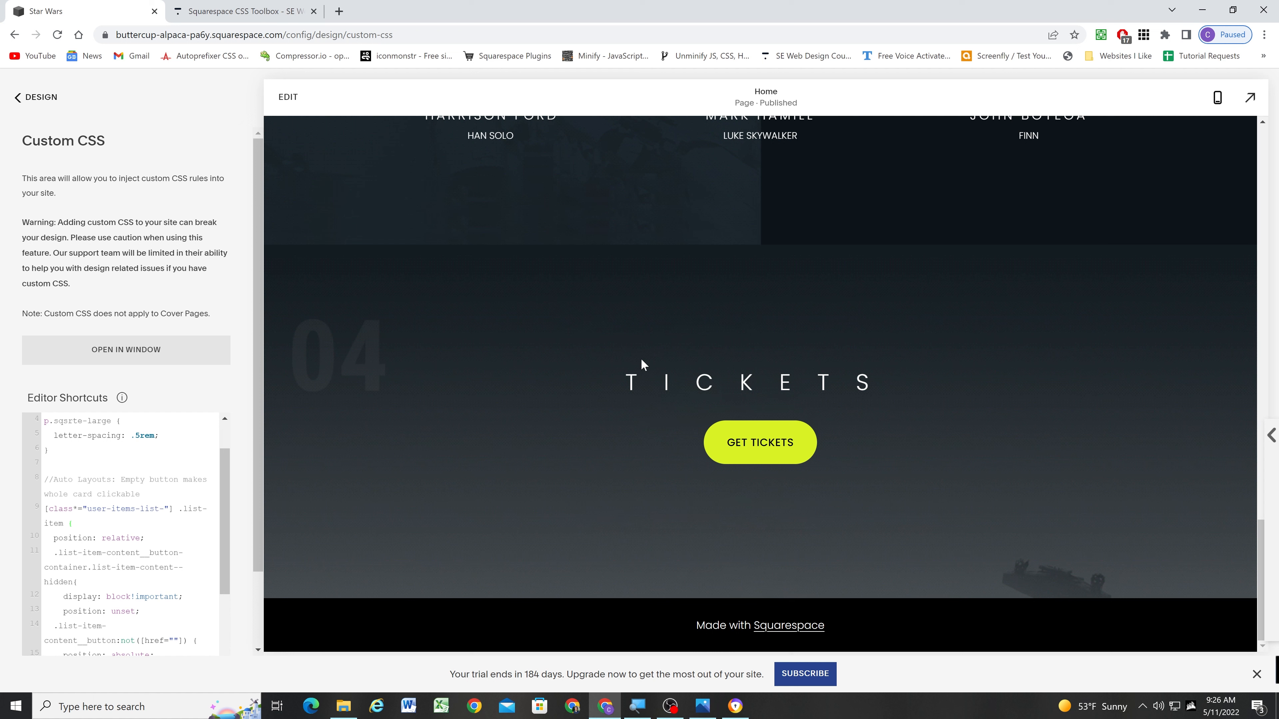
key(alt+Tab)
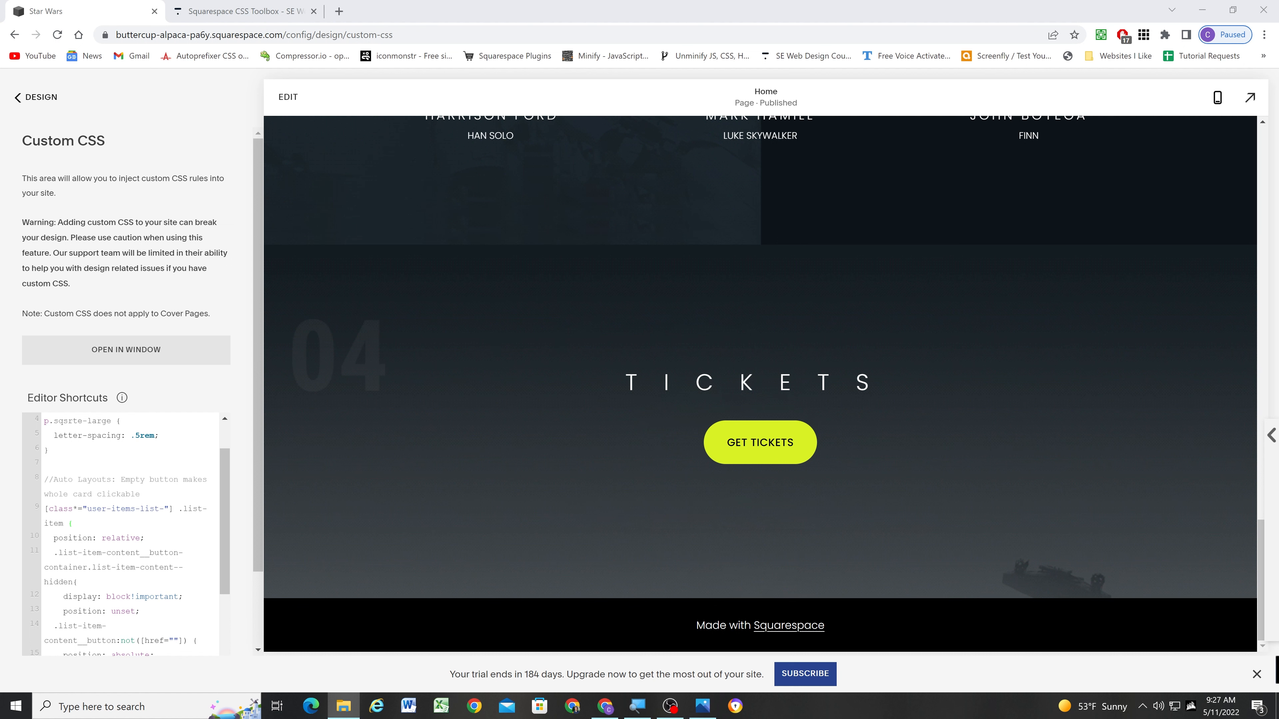
click(117, 272)
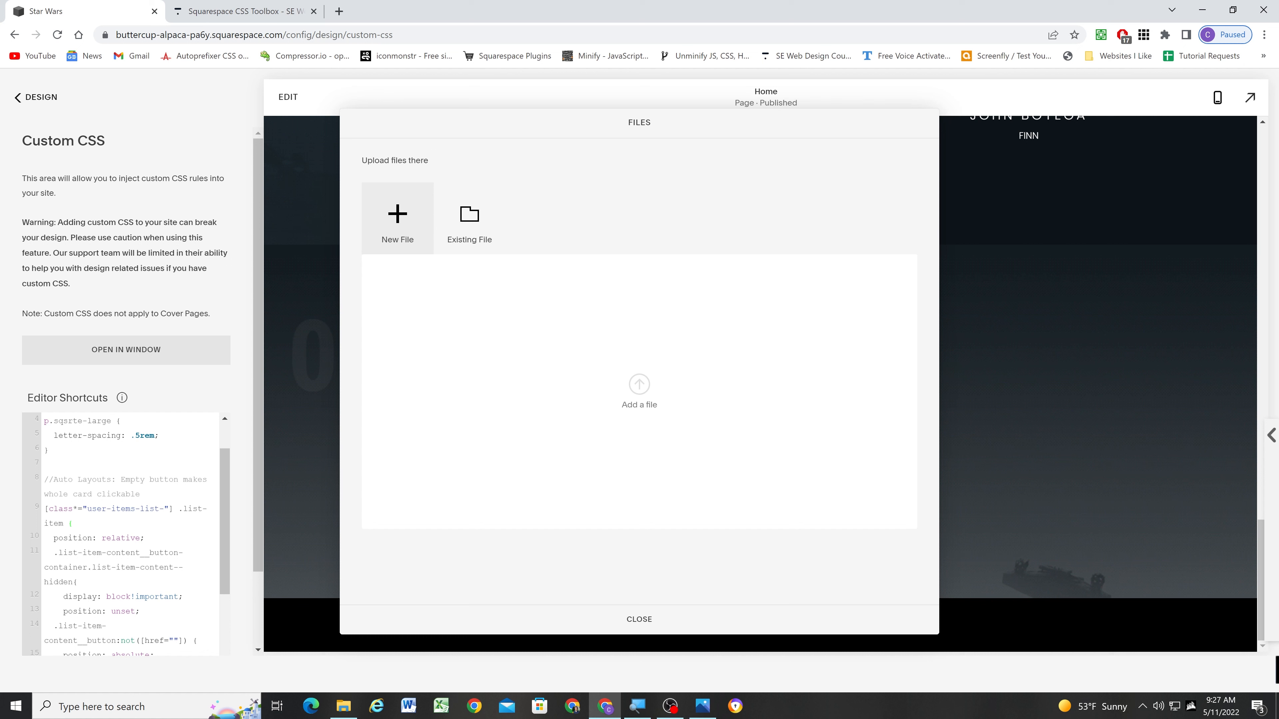
drag(645, 270, 550, 356)
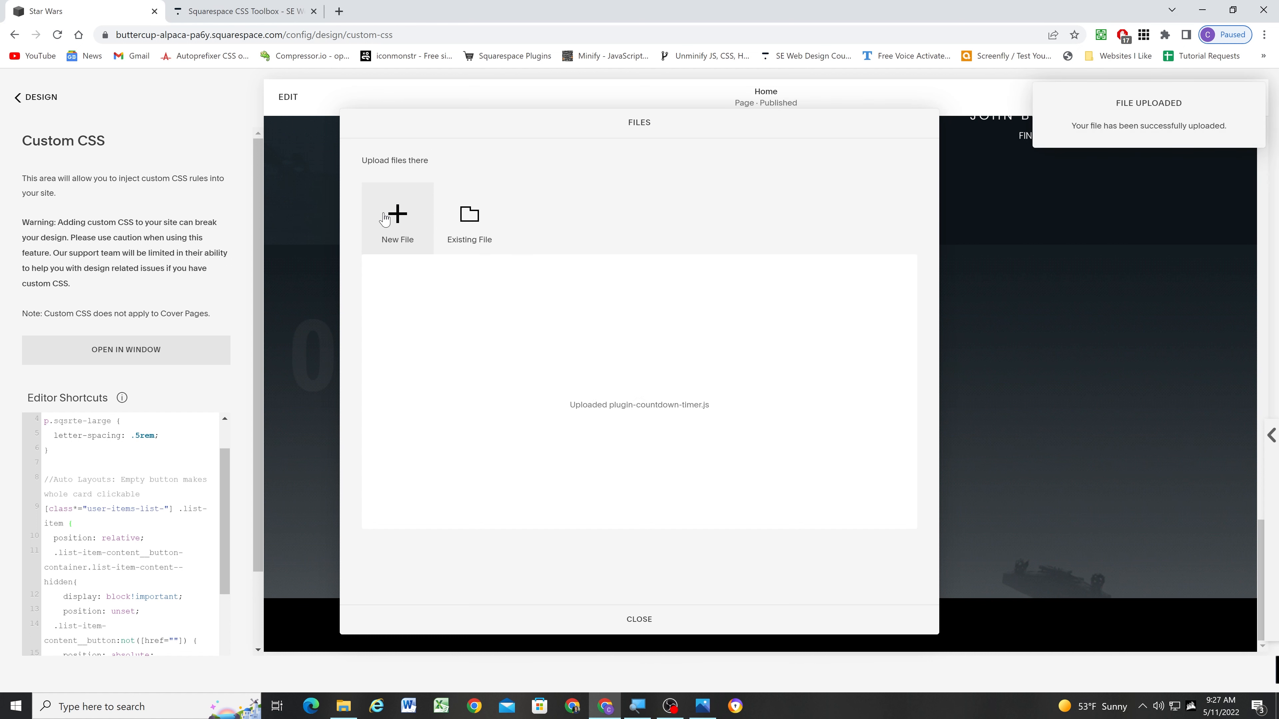
Upload plugin-countdown-timer.css to the site's files and check the countdown design in the reference image's Tickets section.
click(397, 227)
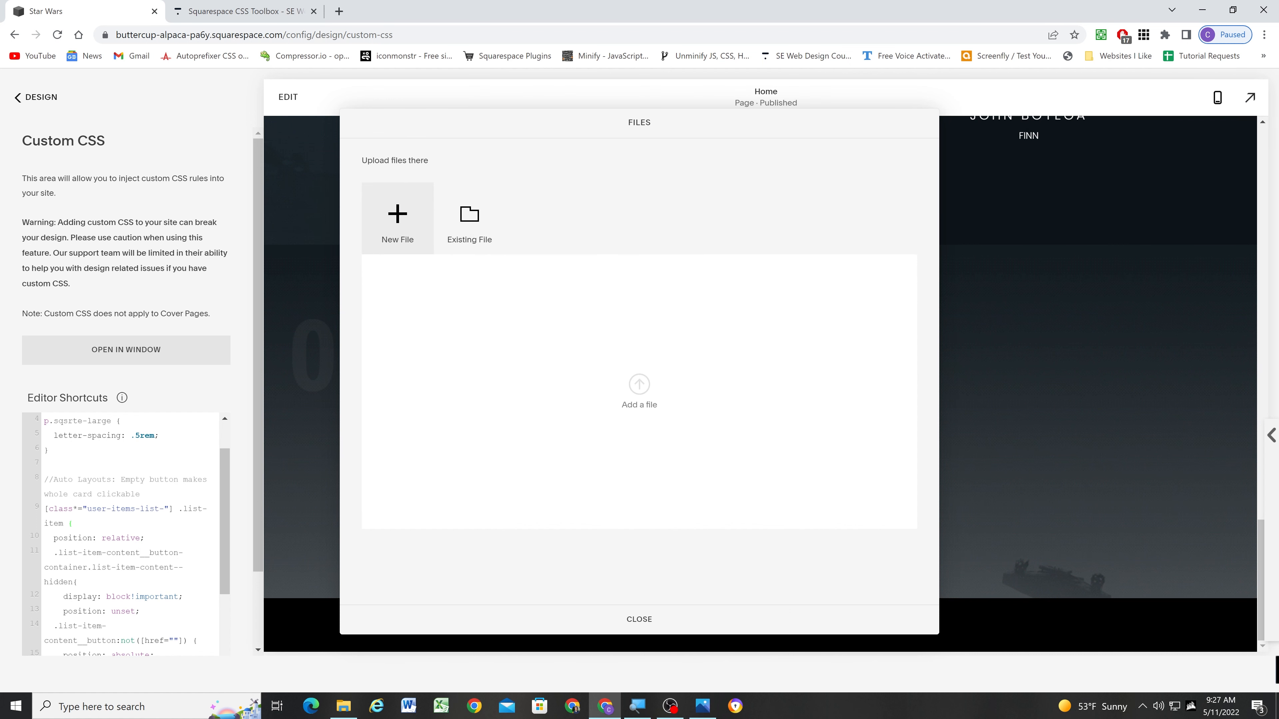
drag(591, 324, 498, 367)
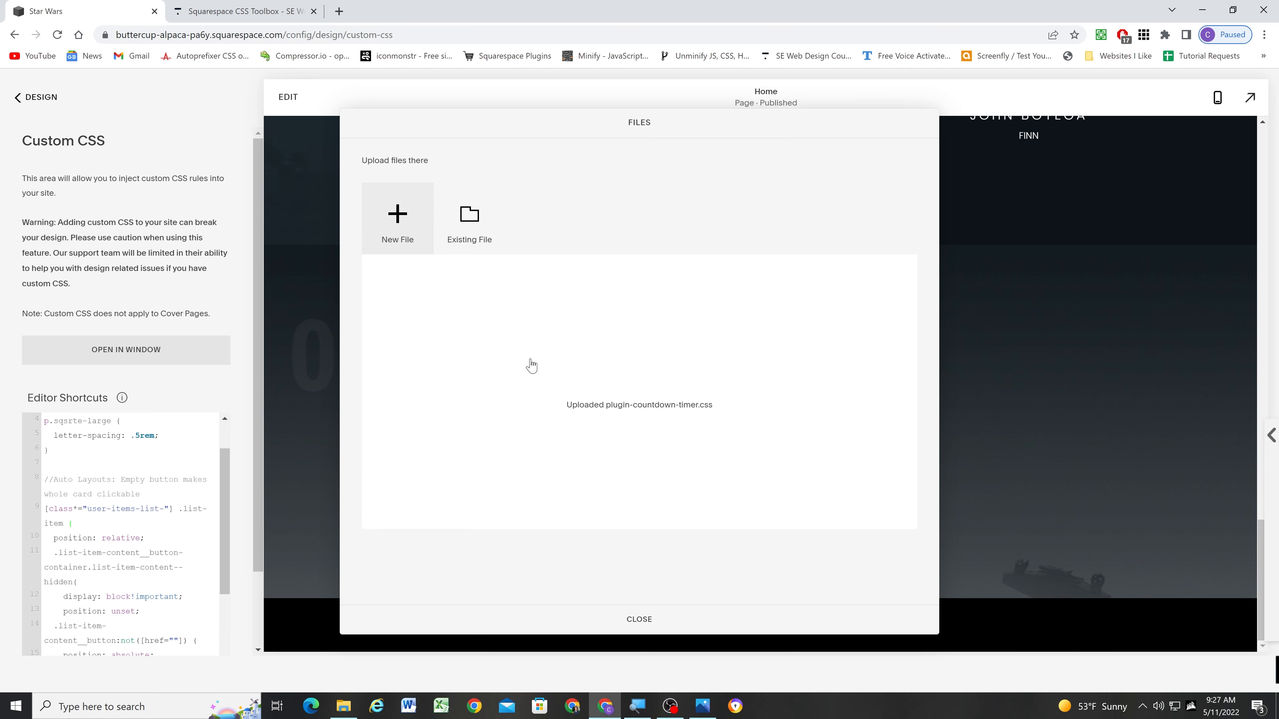
click(703, 706)
drag(719, 517, 704, 203)
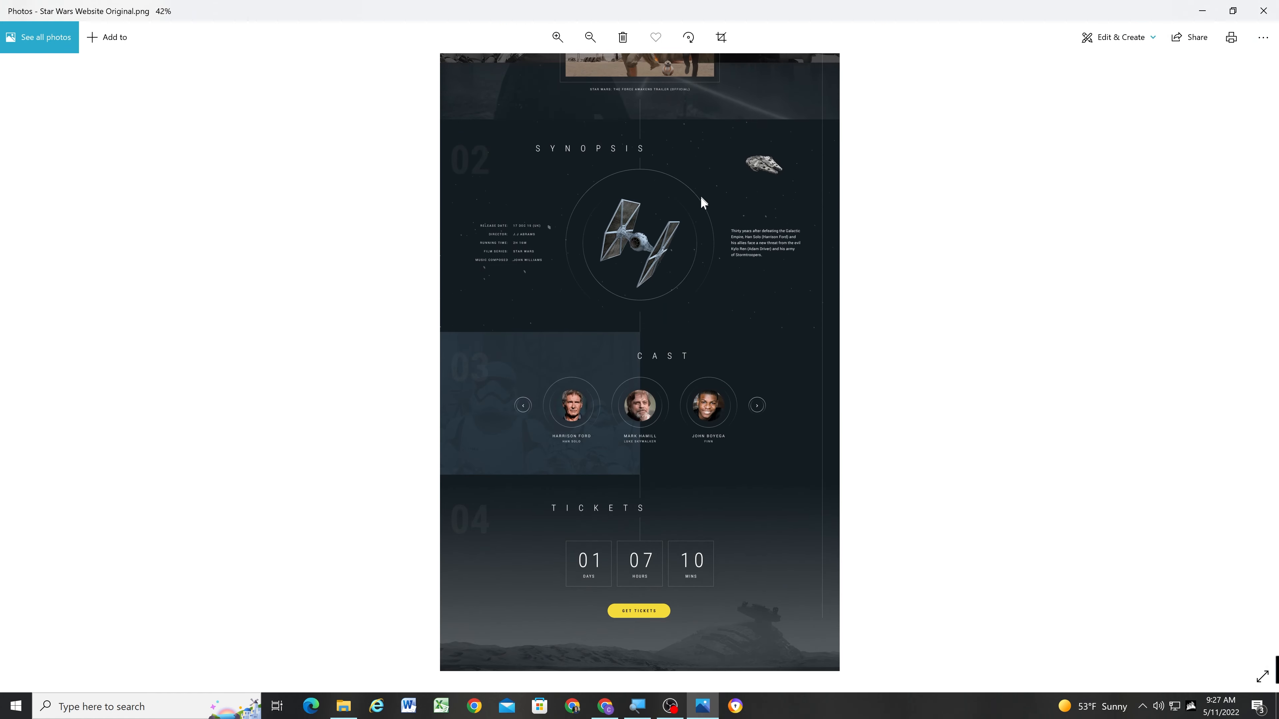
scroll(712, 347, down, 1)
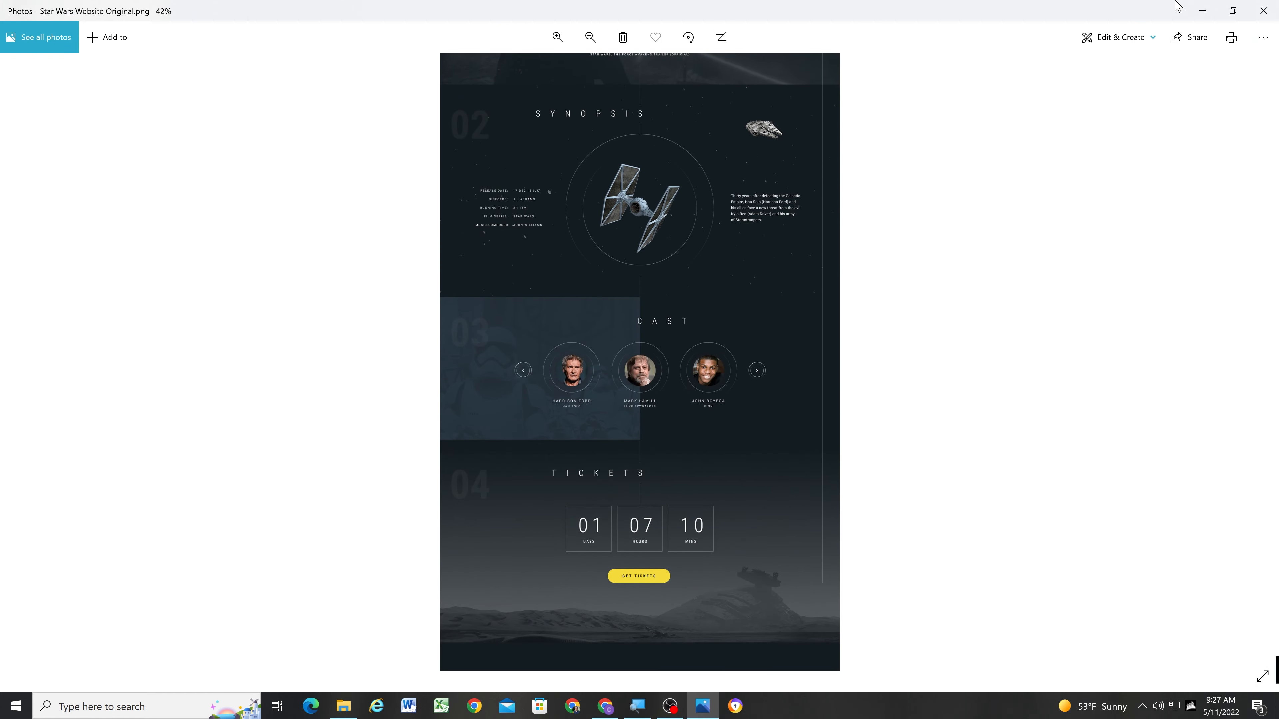
key(alt+Tab)
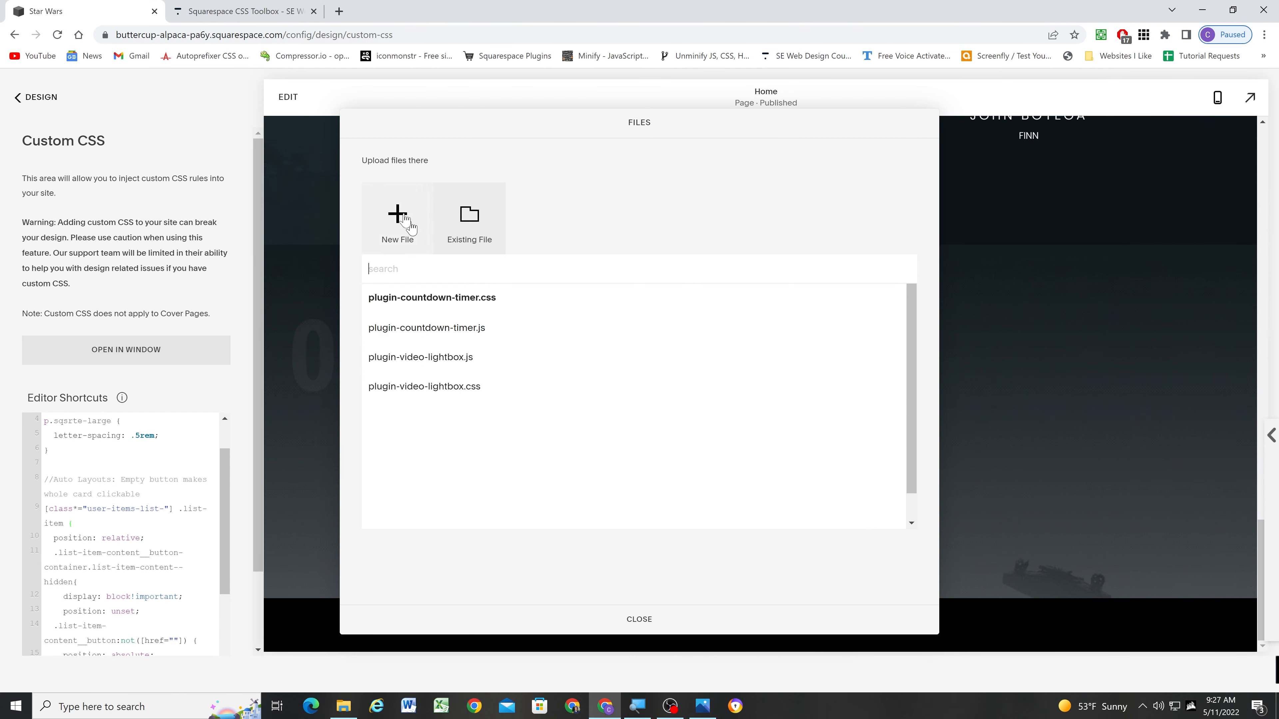
click(613, 613)
scroll(354, 380, up, 1)
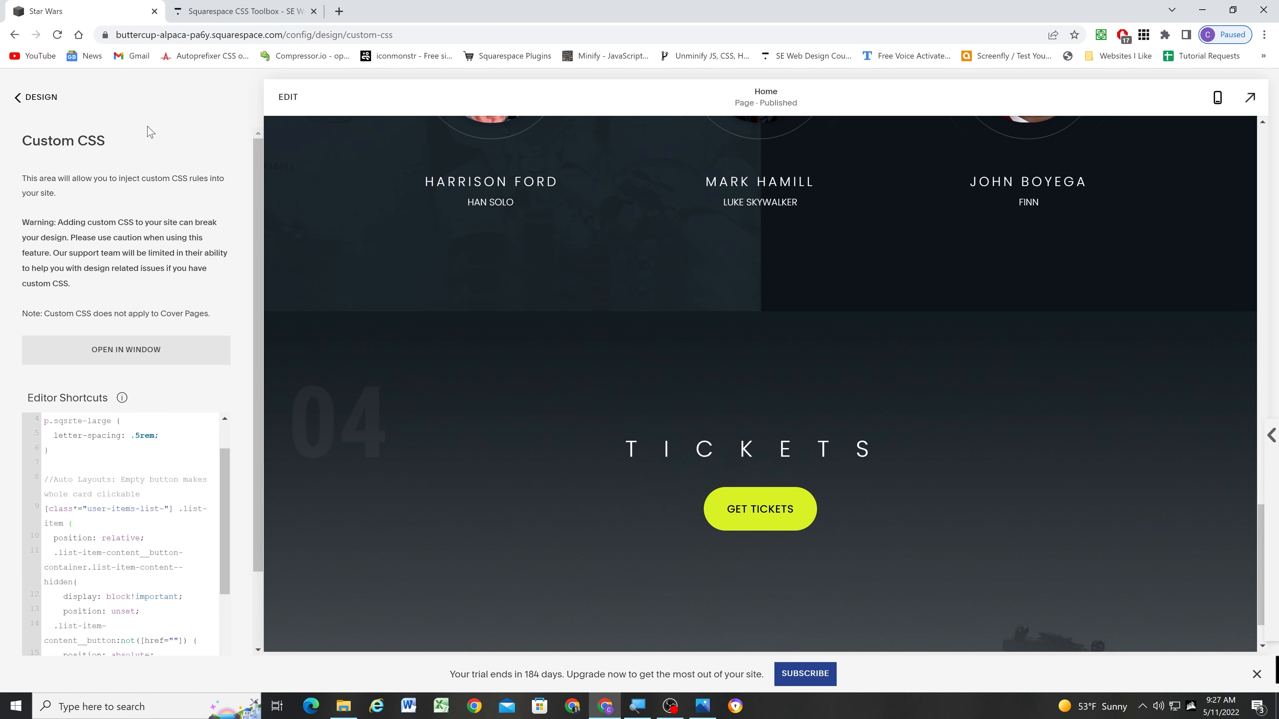
Open the site's Code Injection settings and go to the footer code.
key(slash)
text(code)
key(Return)
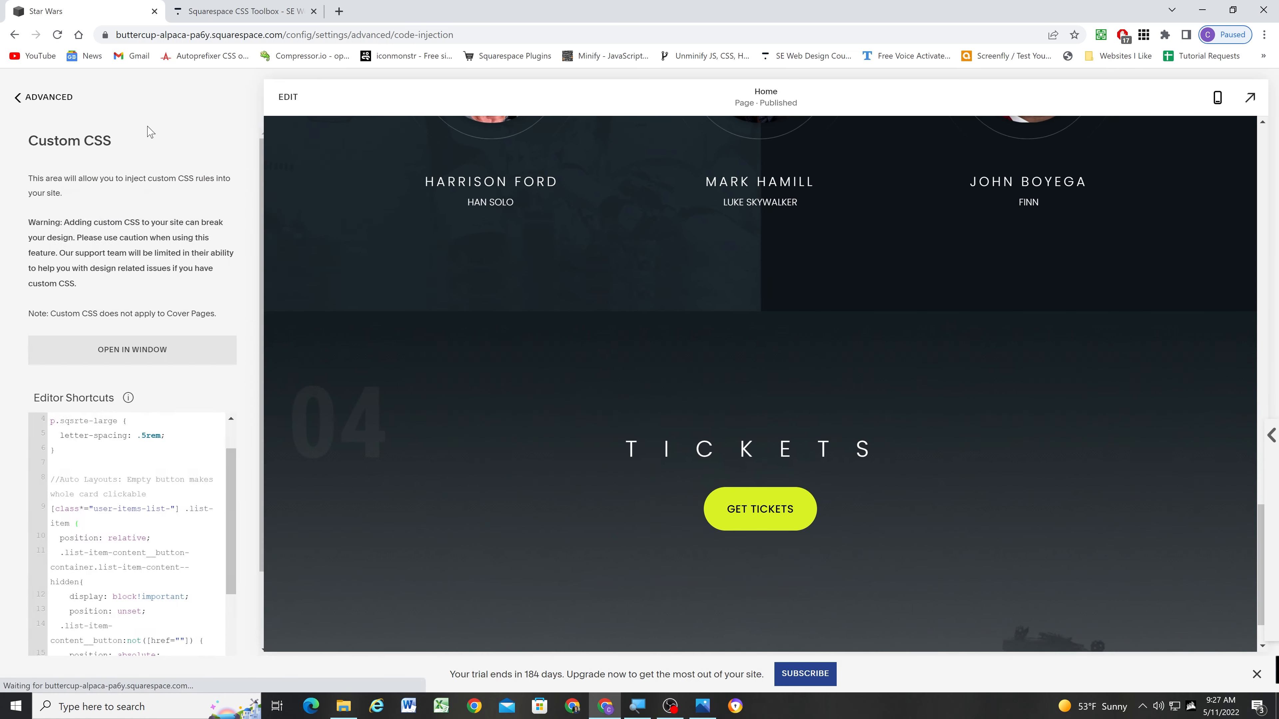
scroll(184, 324, down, 4)
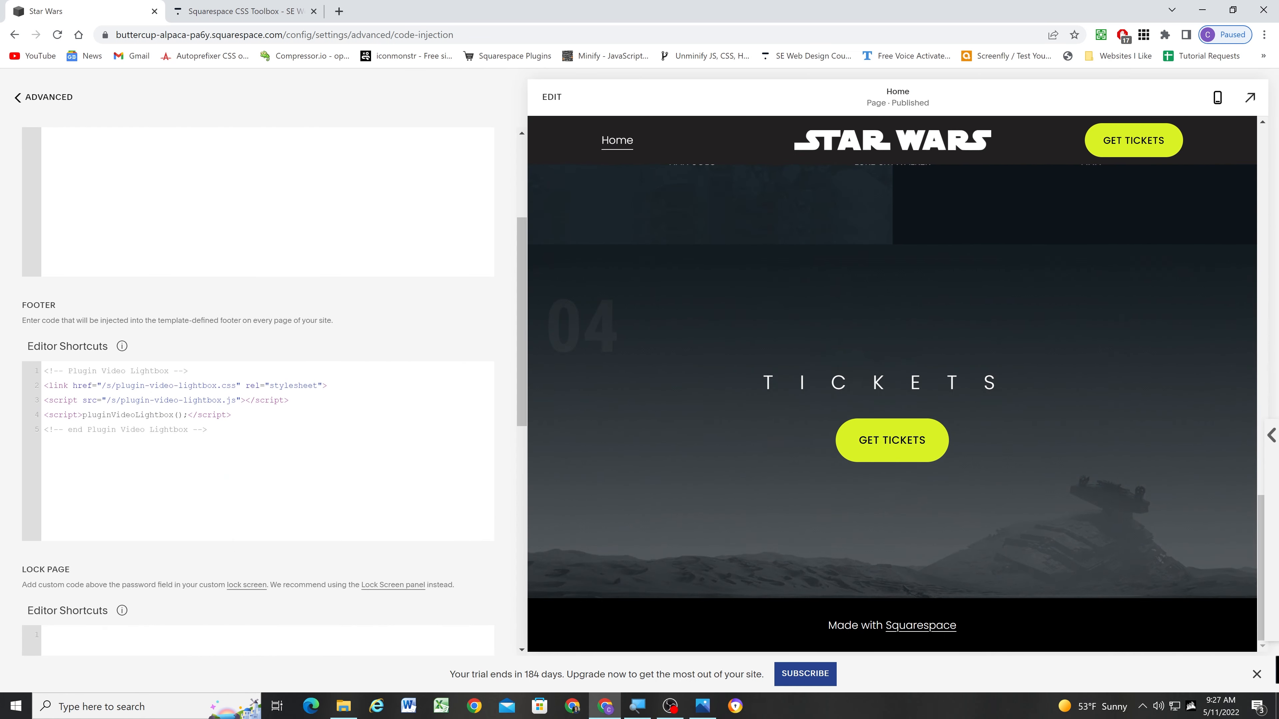
Add the Plugin Countdown Timer install code below the video lightbox code in the footer injection, save, and return to the main site menu.
key(alt+Tab)
key(alt+Tab)
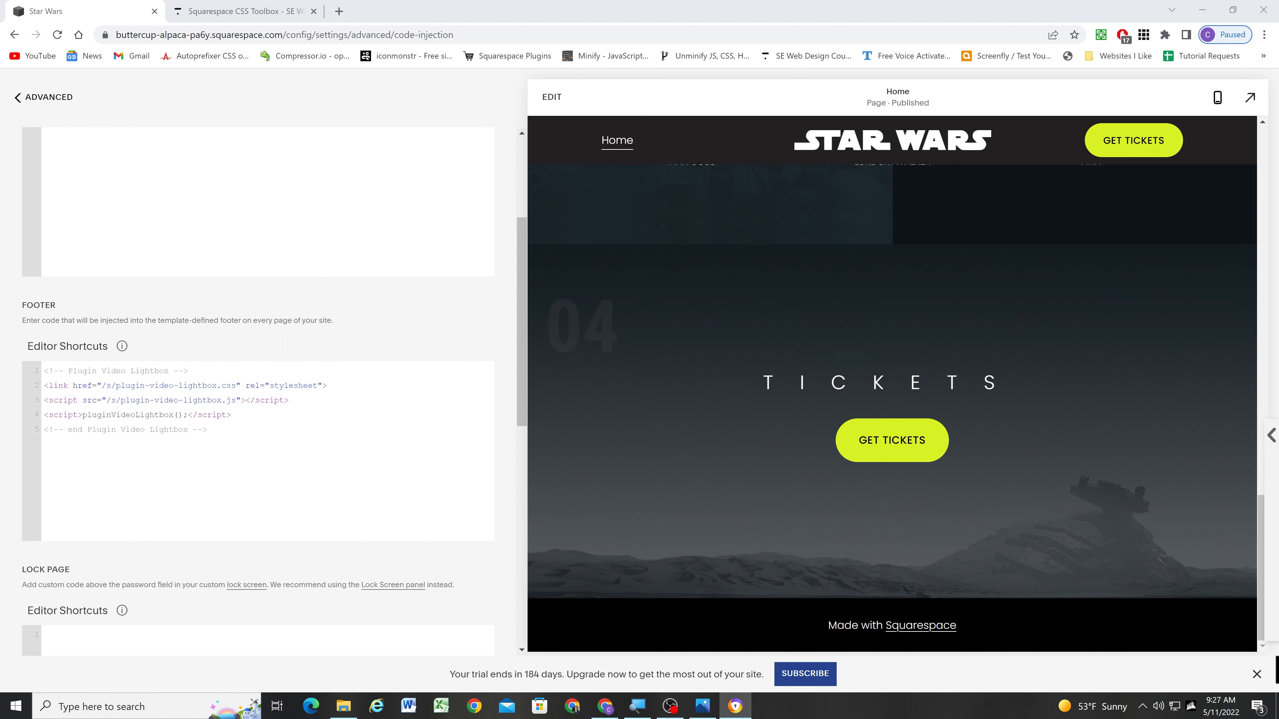
click(117, 468)
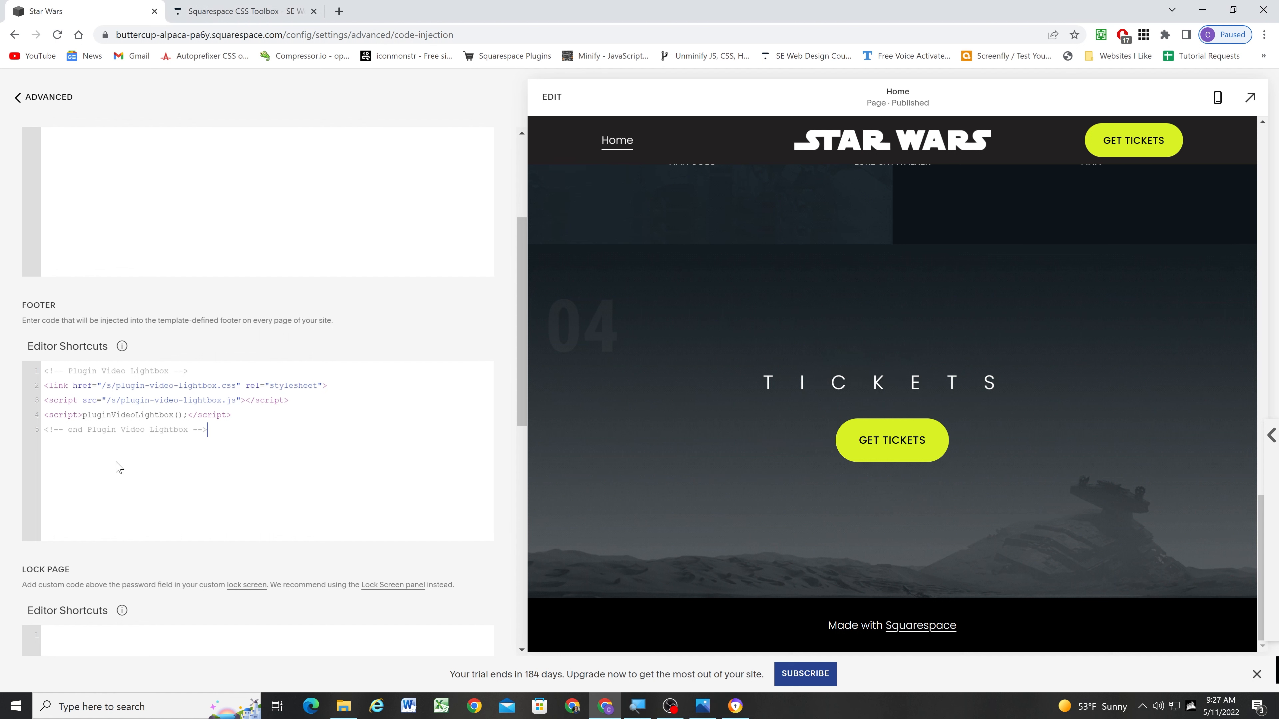
key(Return)
key(Return)
text(<!-- Plugin Countdown Timer --> <link href="/s/plugin-countdown-timer.css" rel="stylesheet"> <script src="/s/plugin-countdown-timer.js"></script> <script>pluginCountdownTimer();</script> <!-- end Plugin Countdown Timer -->)
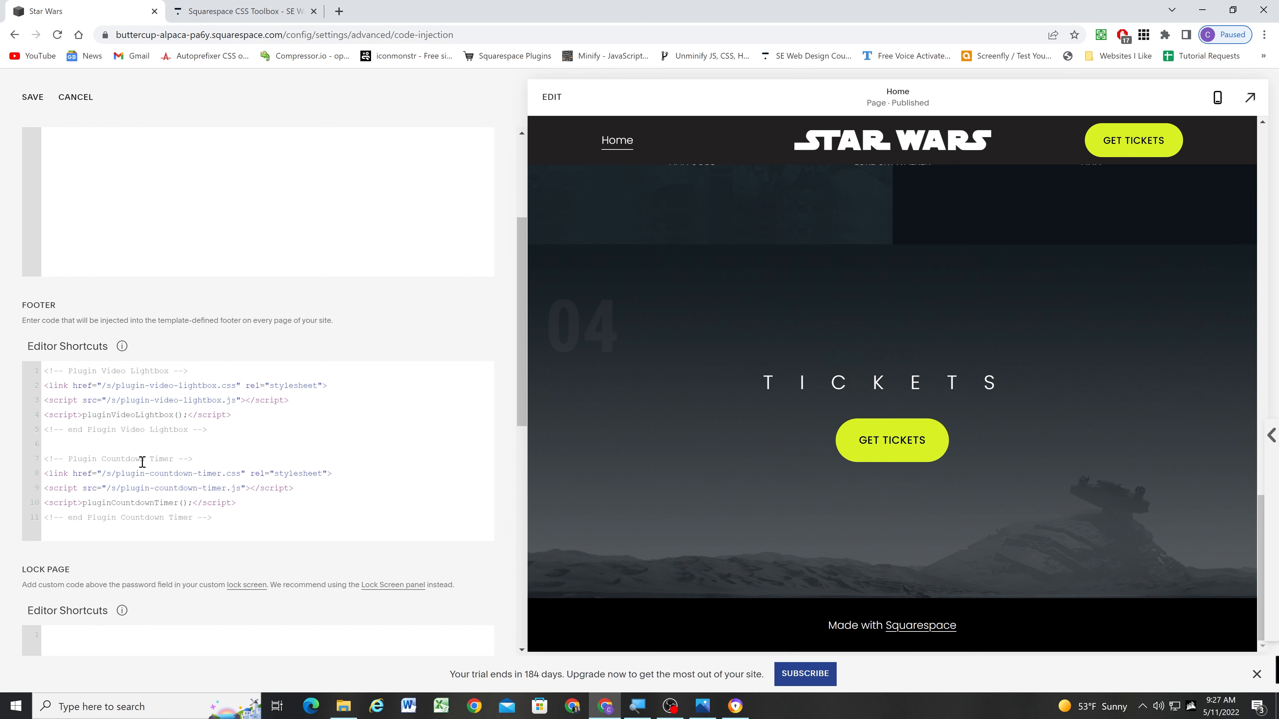
scroll(146, 473, up, 2)
click(33, 98)
click(44, 99)
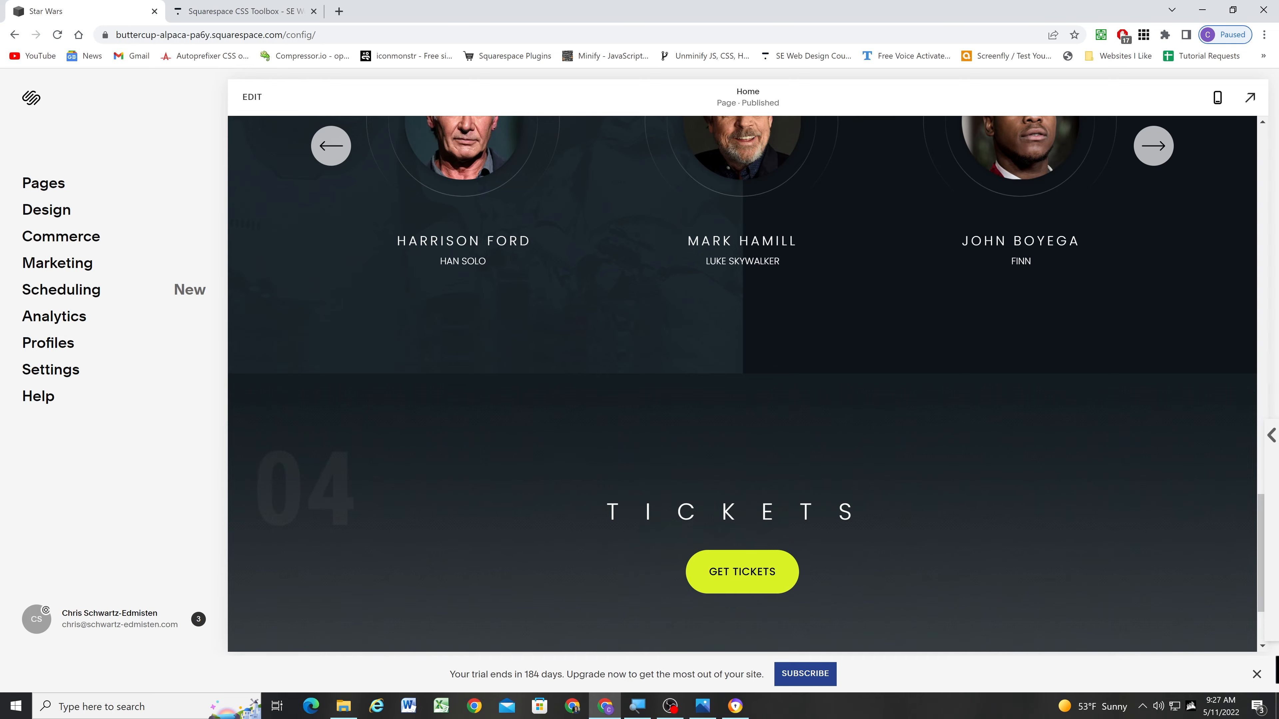
Switch to the Countdown Timer plugin instructions page and set the timer's End Date to May 25, 2022, 11:29 AM.
drag(635, 0, 635, 2)
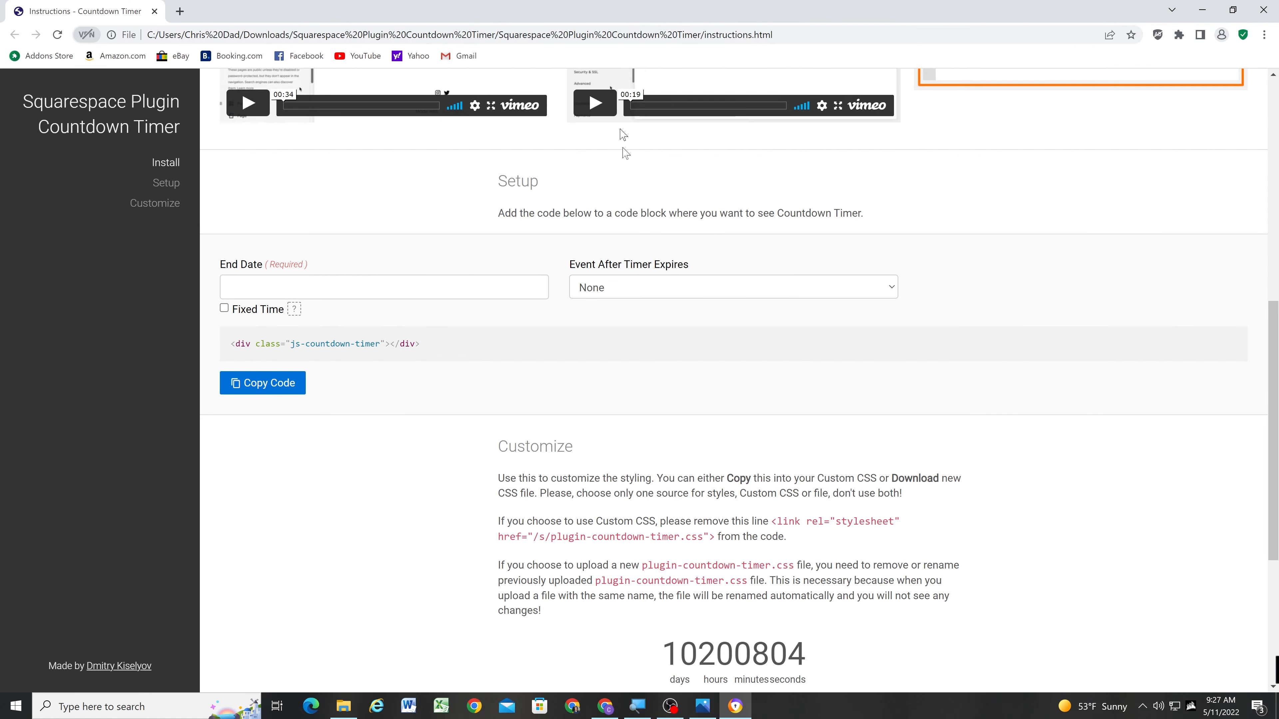
click(287, 287)
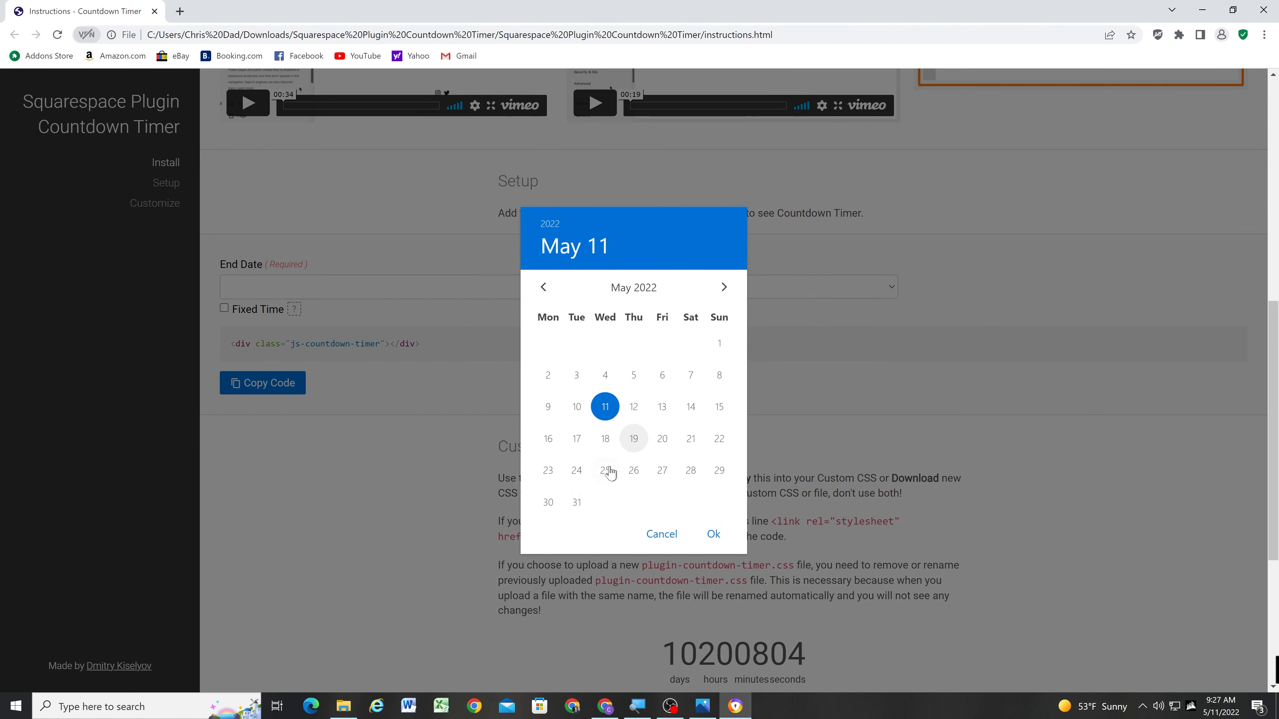
click(605, 471)
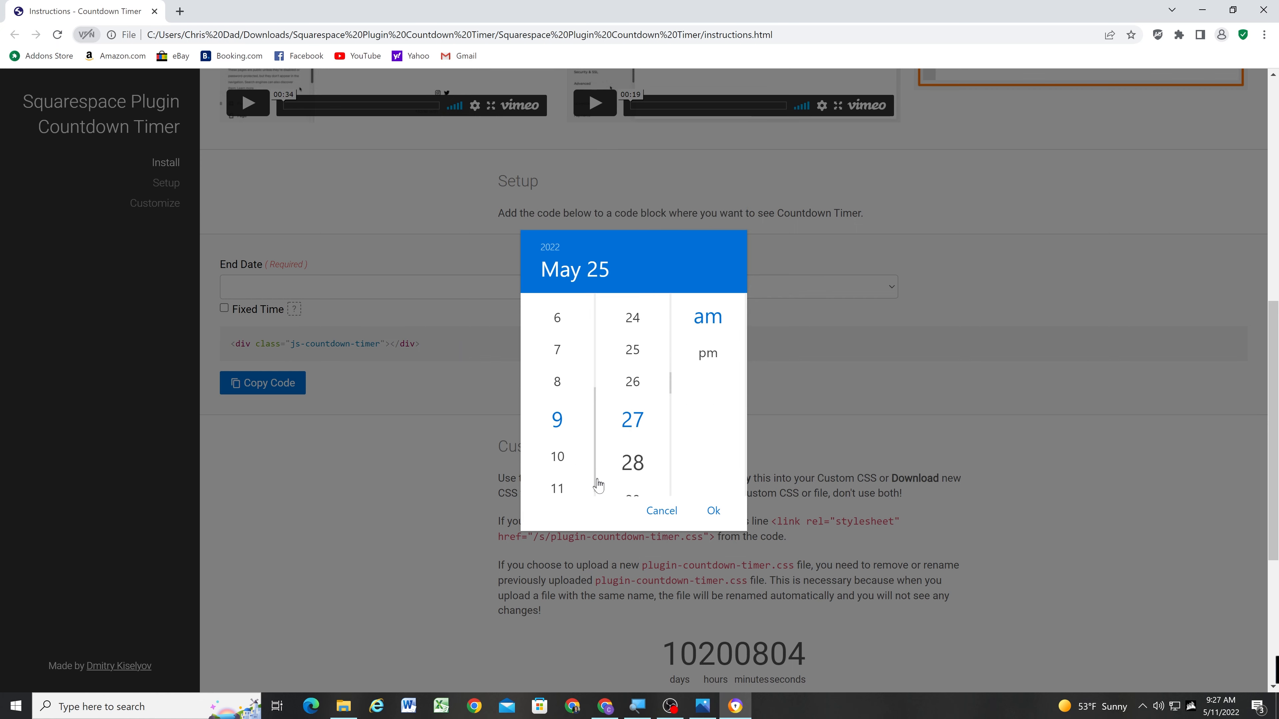
click(559, 488)
click(635, 492)
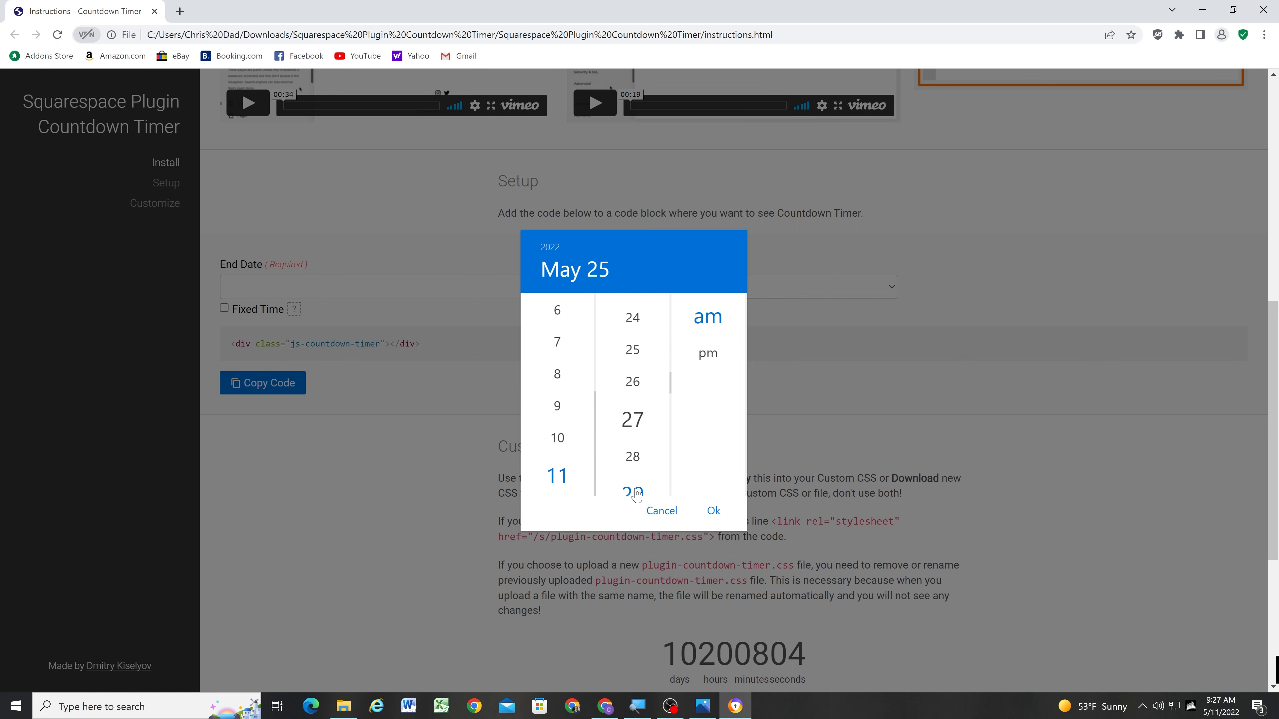
click(713, 512)
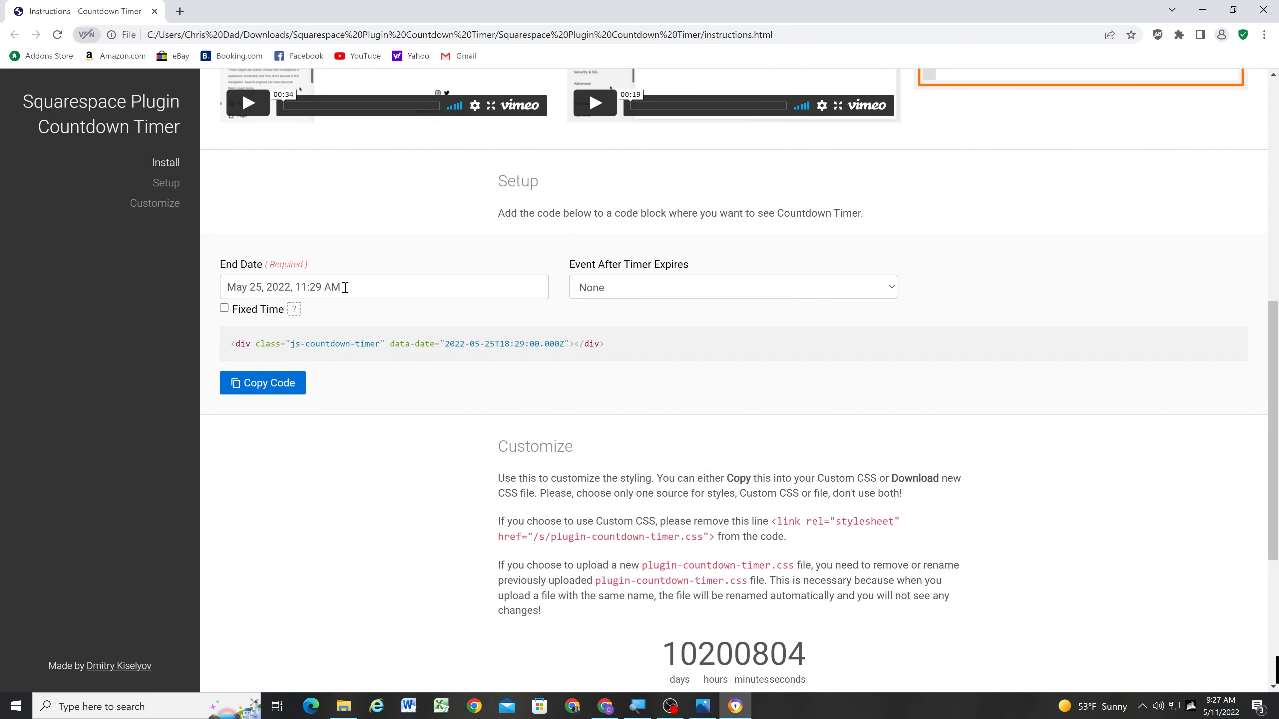
Leave Event After Timer Expires at None, copy the generated countdown timer code, and return to the Squarespace site.
click(630, 286)
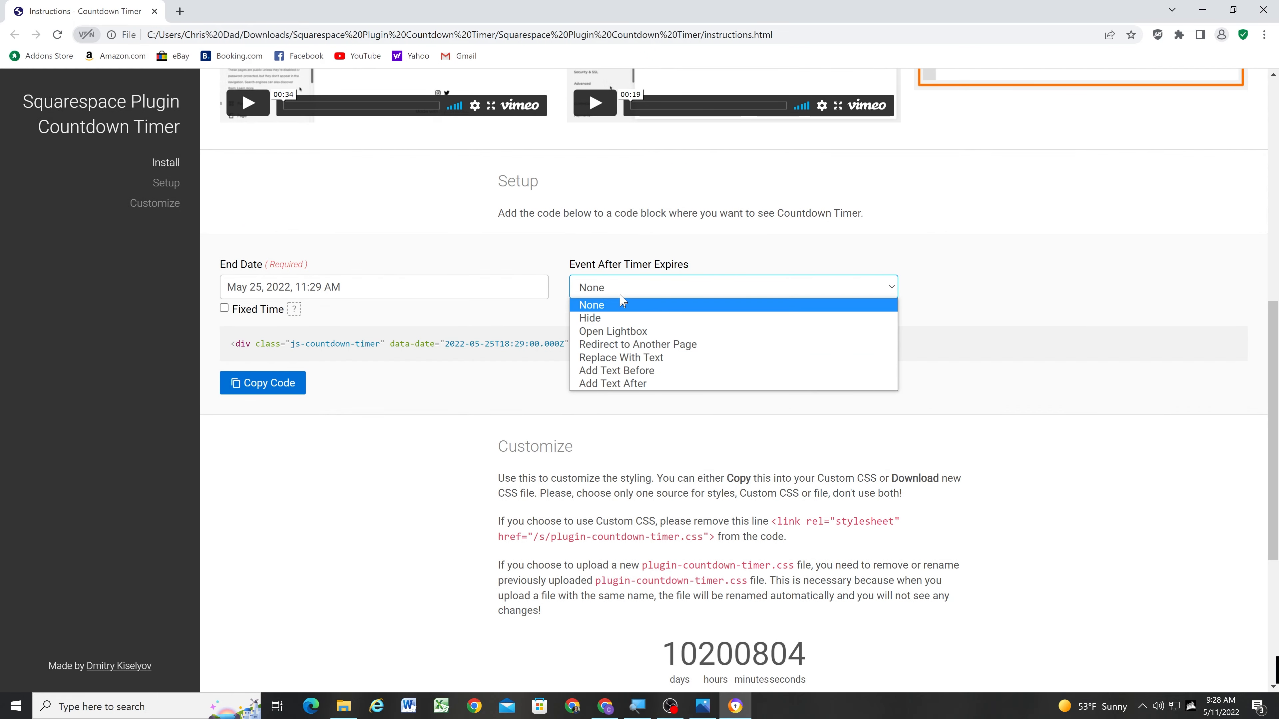
click(730, 257)
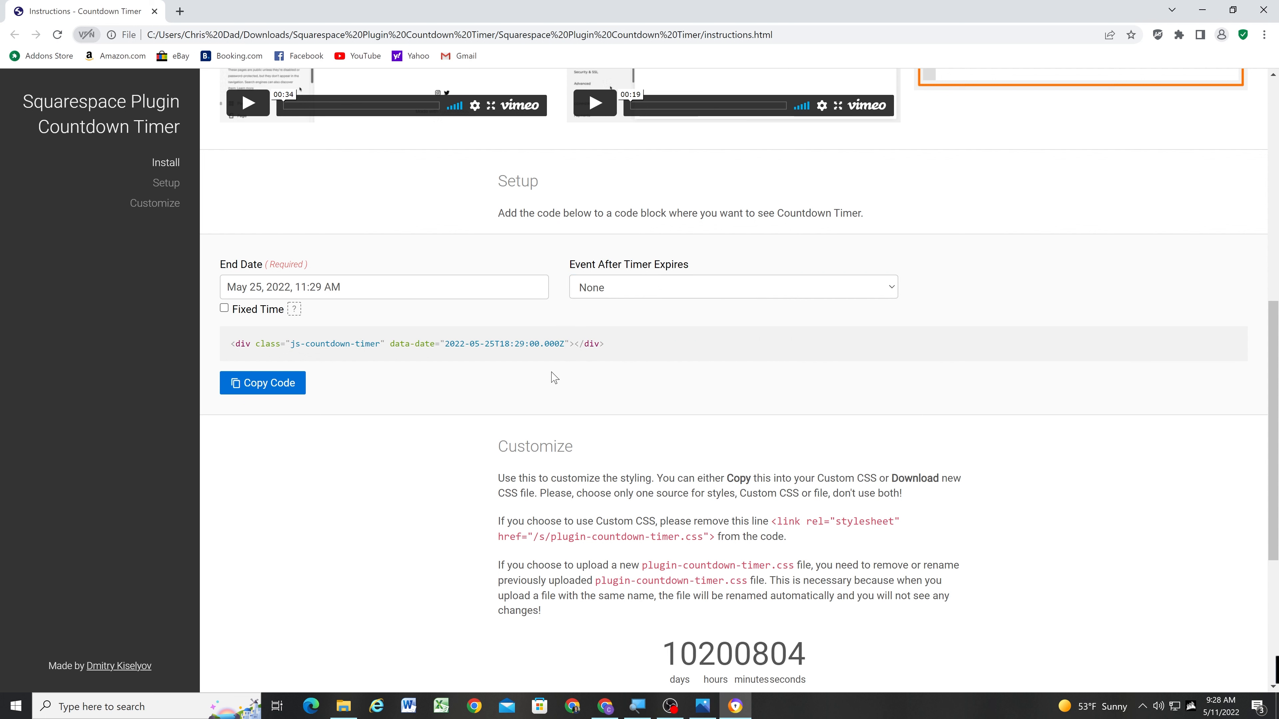
click(265, 383)
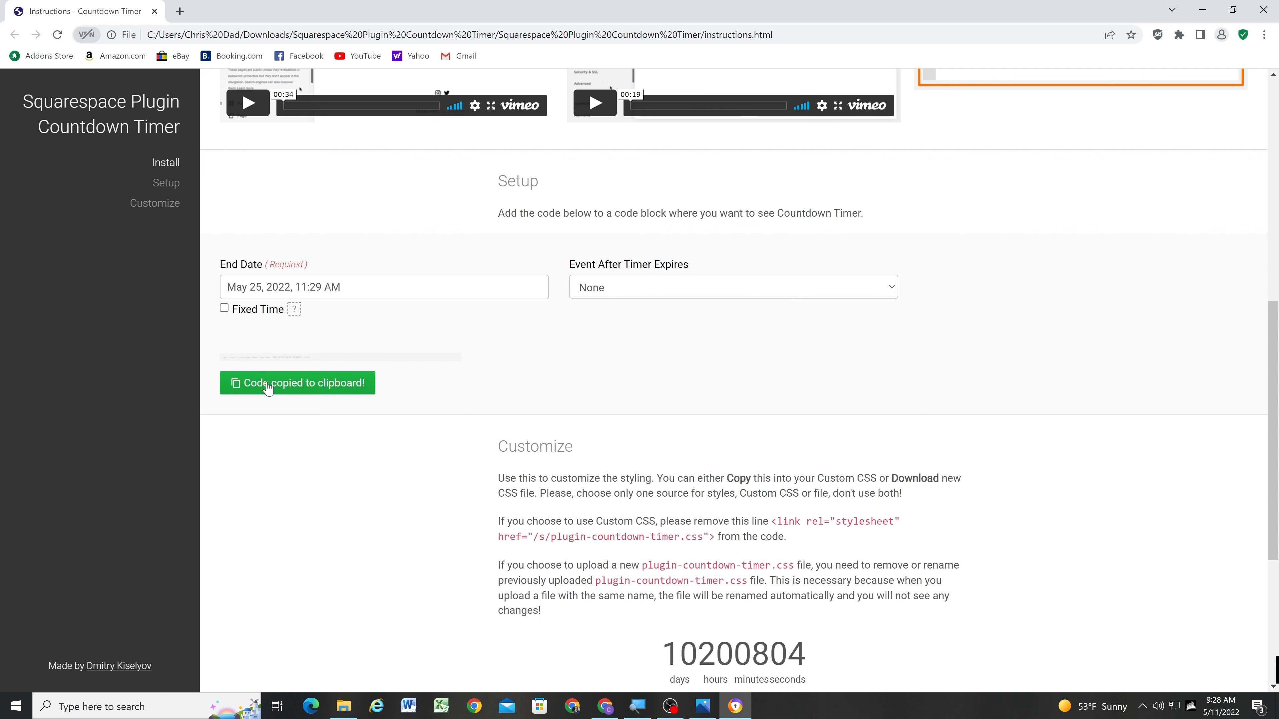
click(1202, 10)
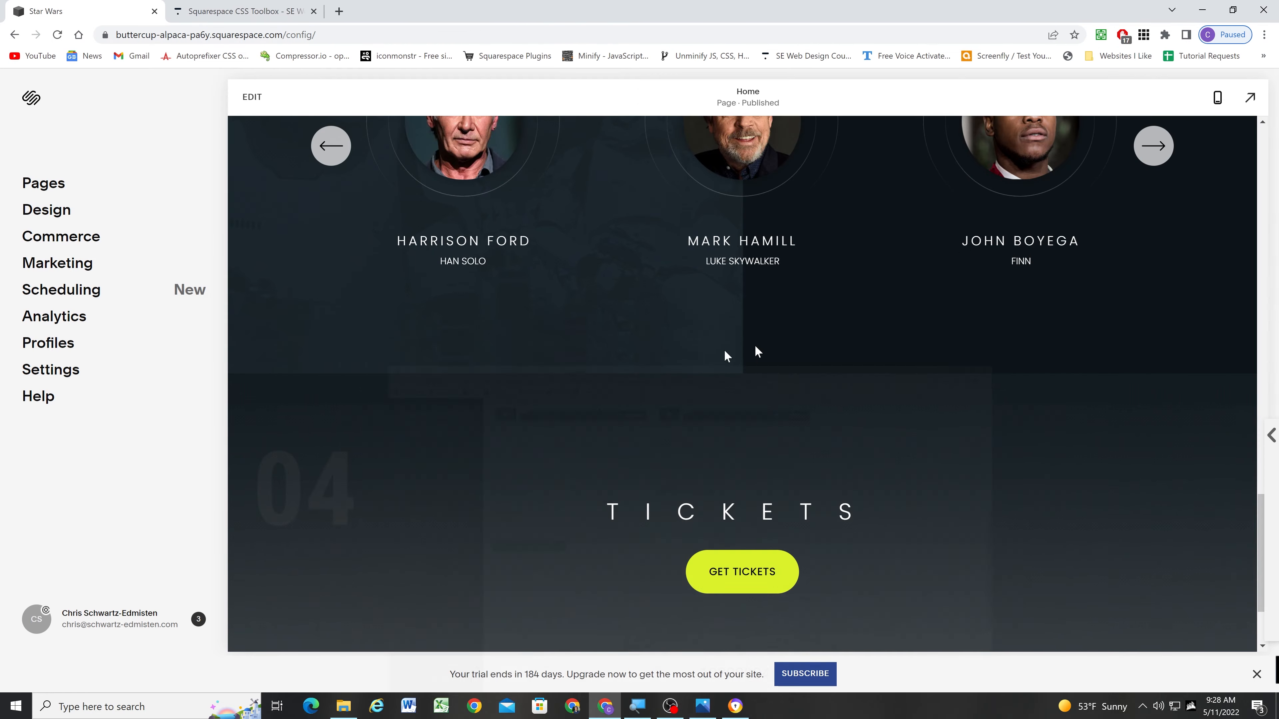
Start editing the Home page and add a Code block between the TICKETS heading and the GET TICKETS button.
click(251, 96)
scroll(676, 448, down, 4)
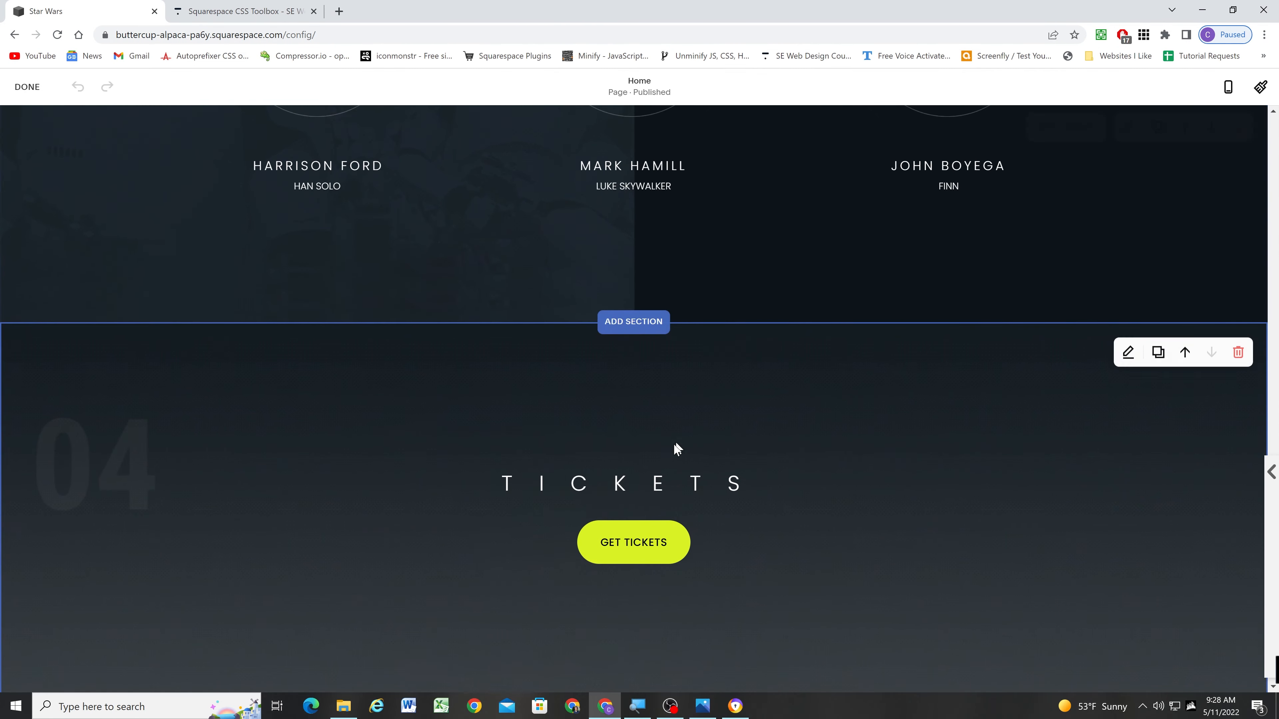
click(633, 442)
scroll(1081, 466, down, 4)
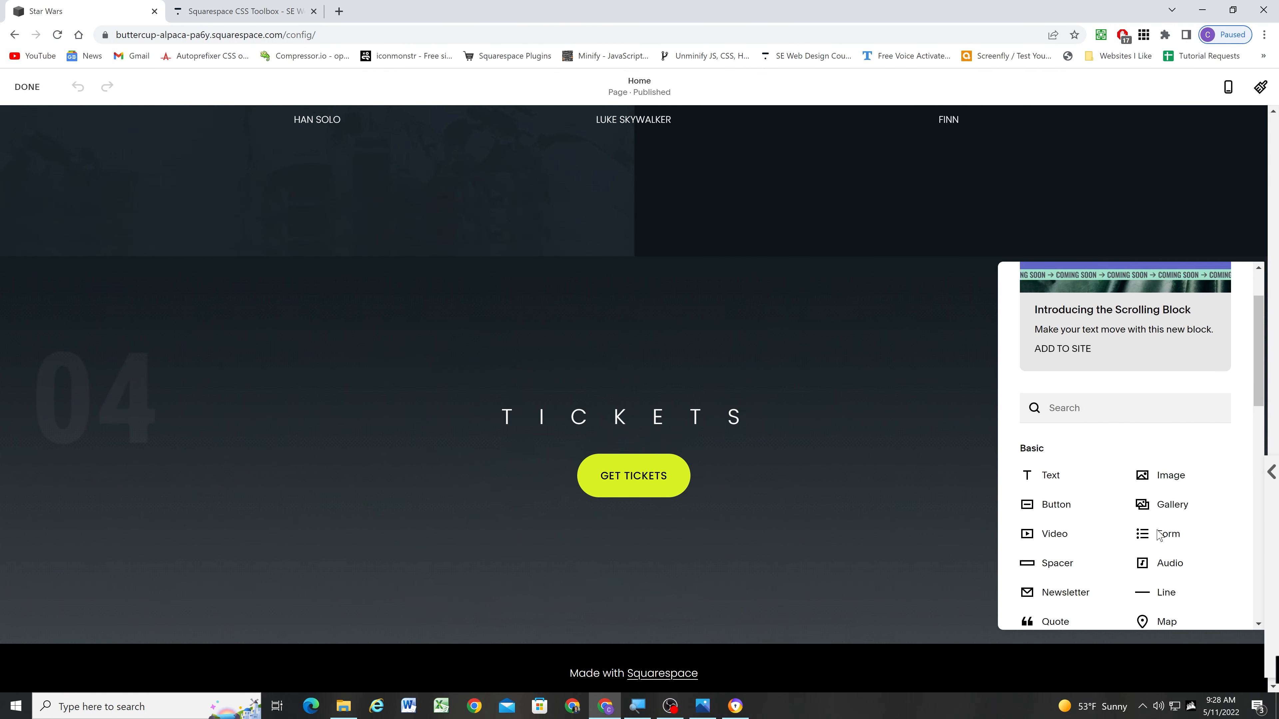
scroll(1070, 496, down, 2)
click(1062, 491)
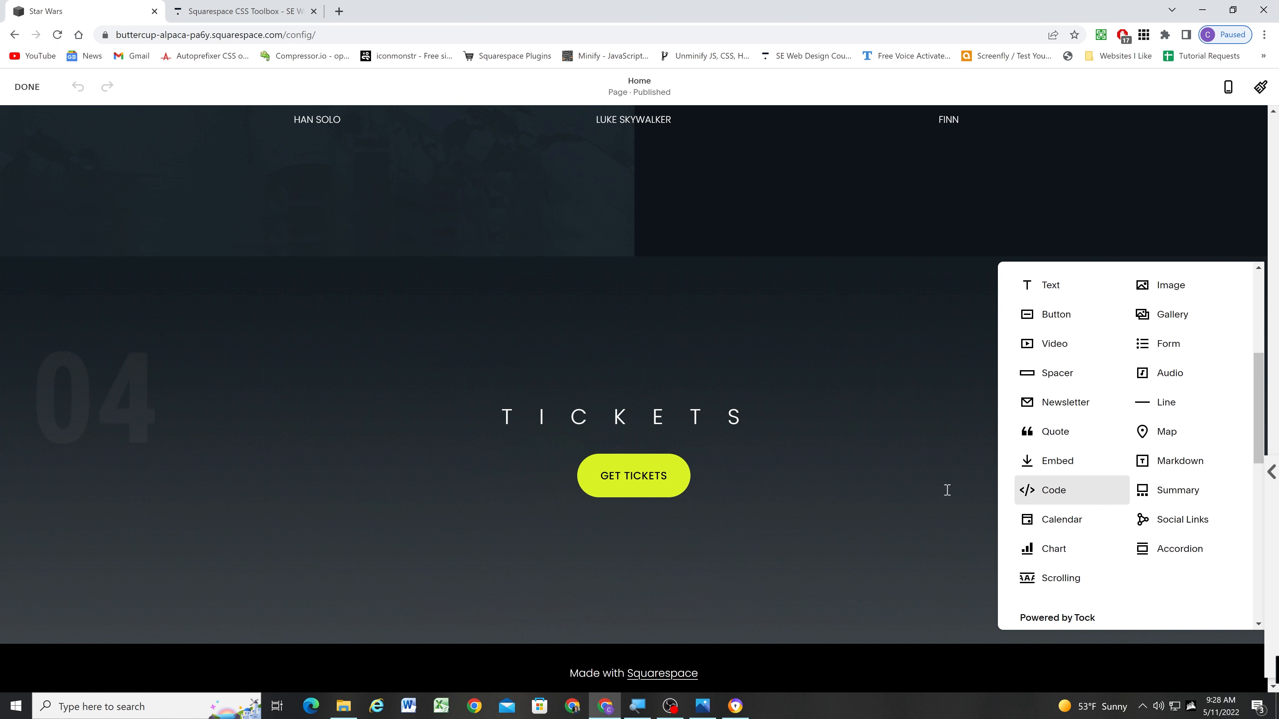
Replace the new Code block's content with the copied js-countdown-timer code and save the page.
key(ctrl+a)
key(ctrl+v)
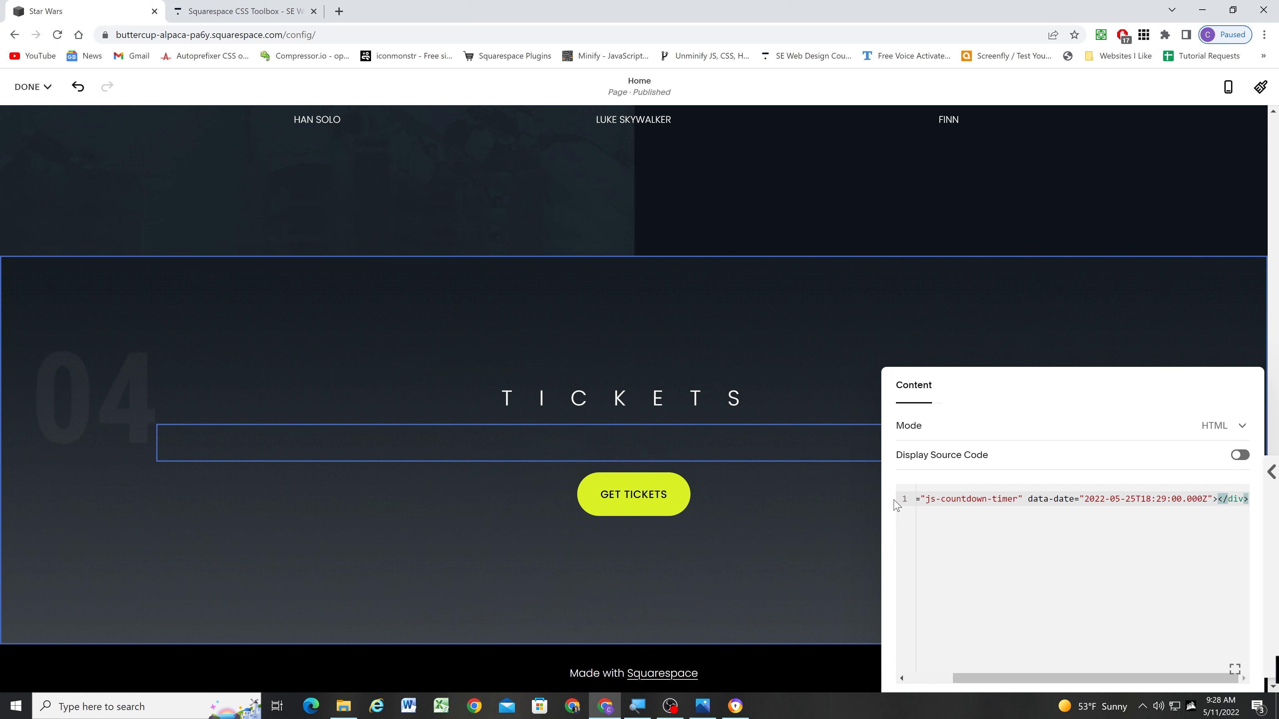
drag(1064, 679, 987, 678)
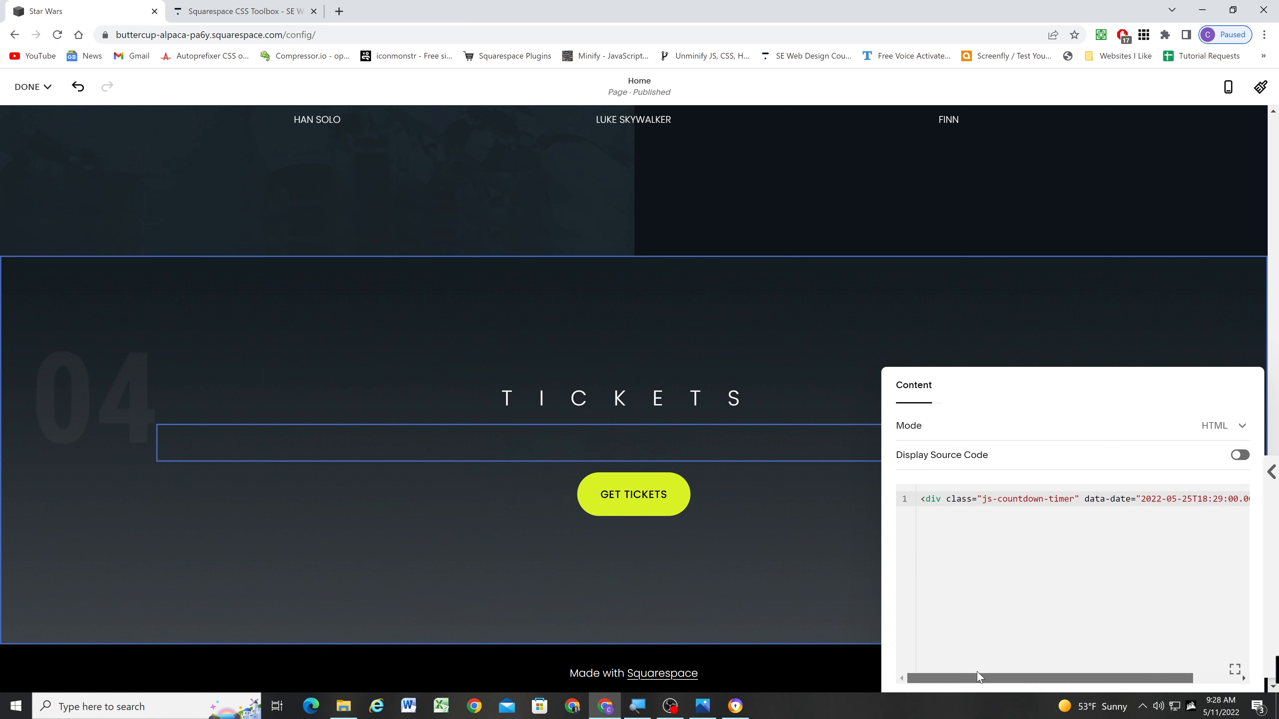
click(295, 326)
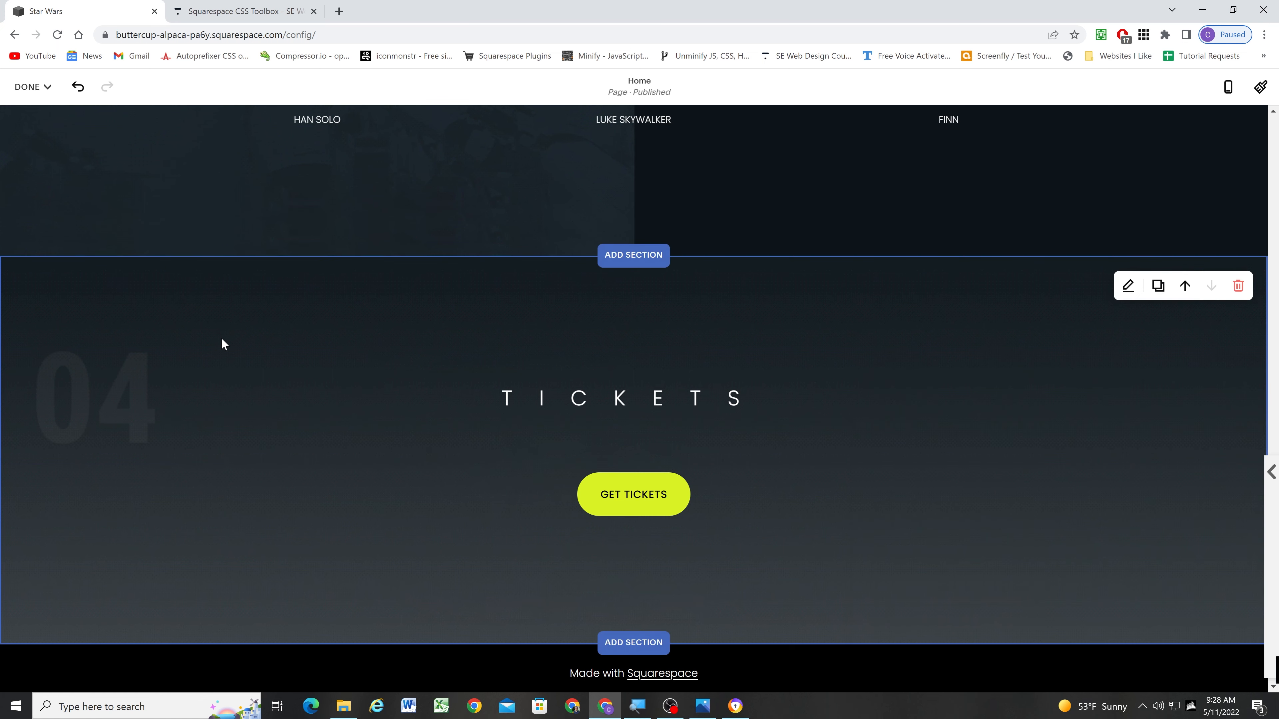
click(25, 87)
click(27, 124)
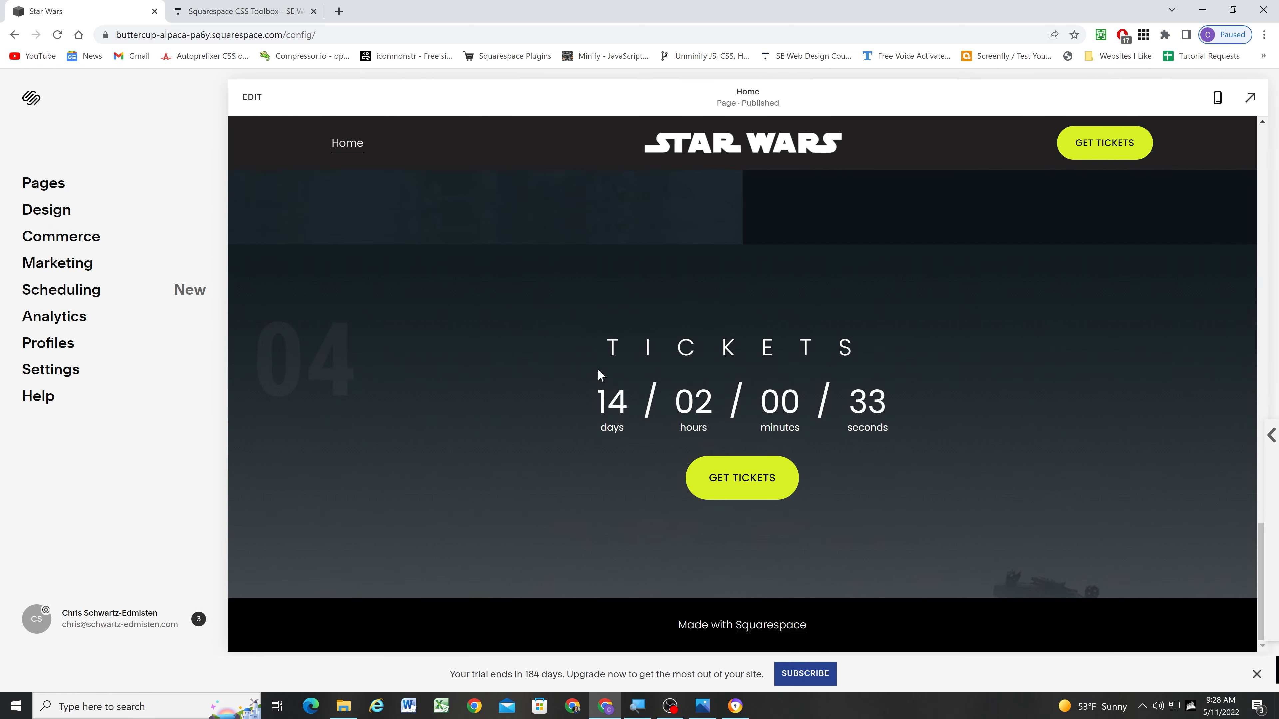
Inspect the markup and styles of the Tickets countdown timer in DevTools, arranging its window so the timer stays in view.
scroll(628, 419, up, 2)
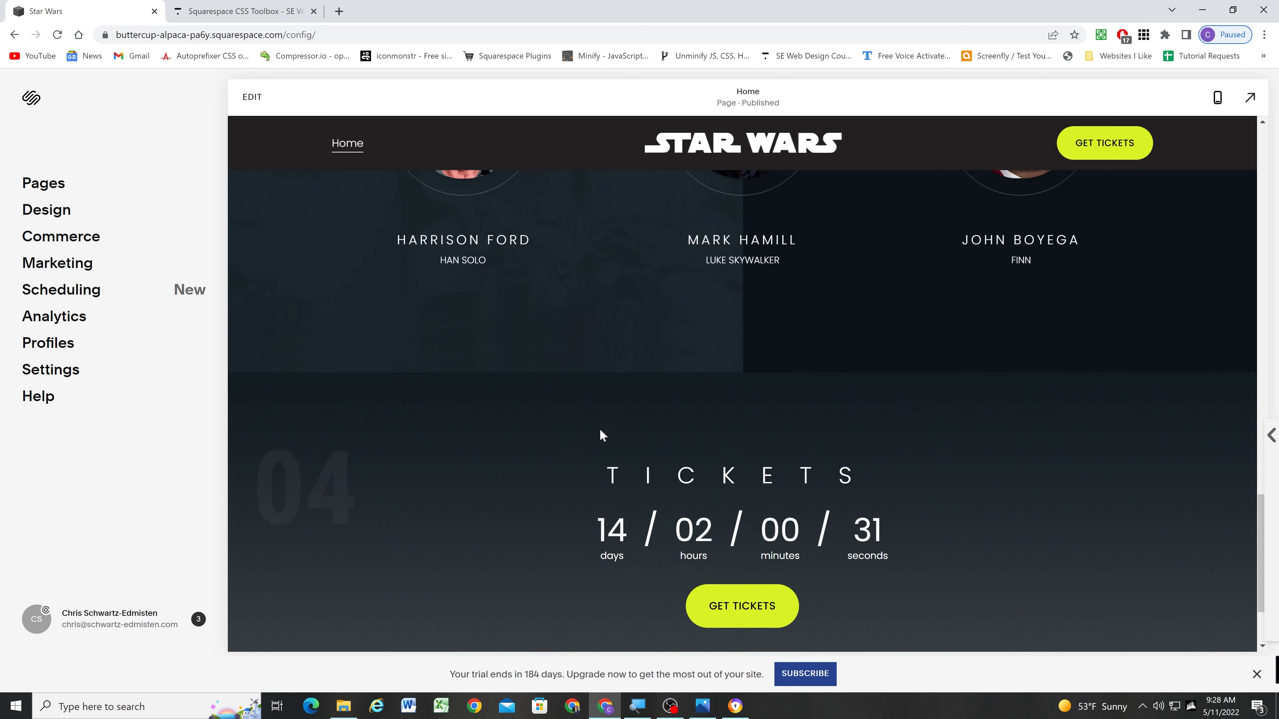
scroll(636, 403, down, 2)
right_click(665, 412)
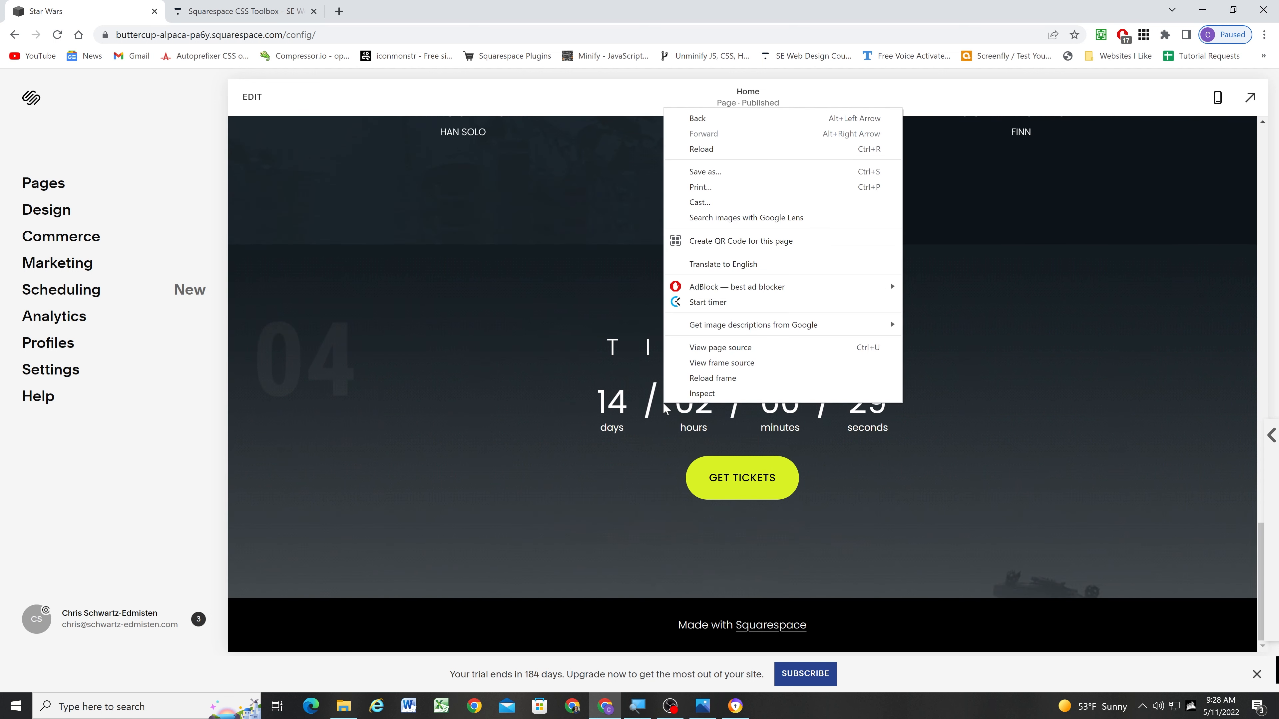
click(669, 408)
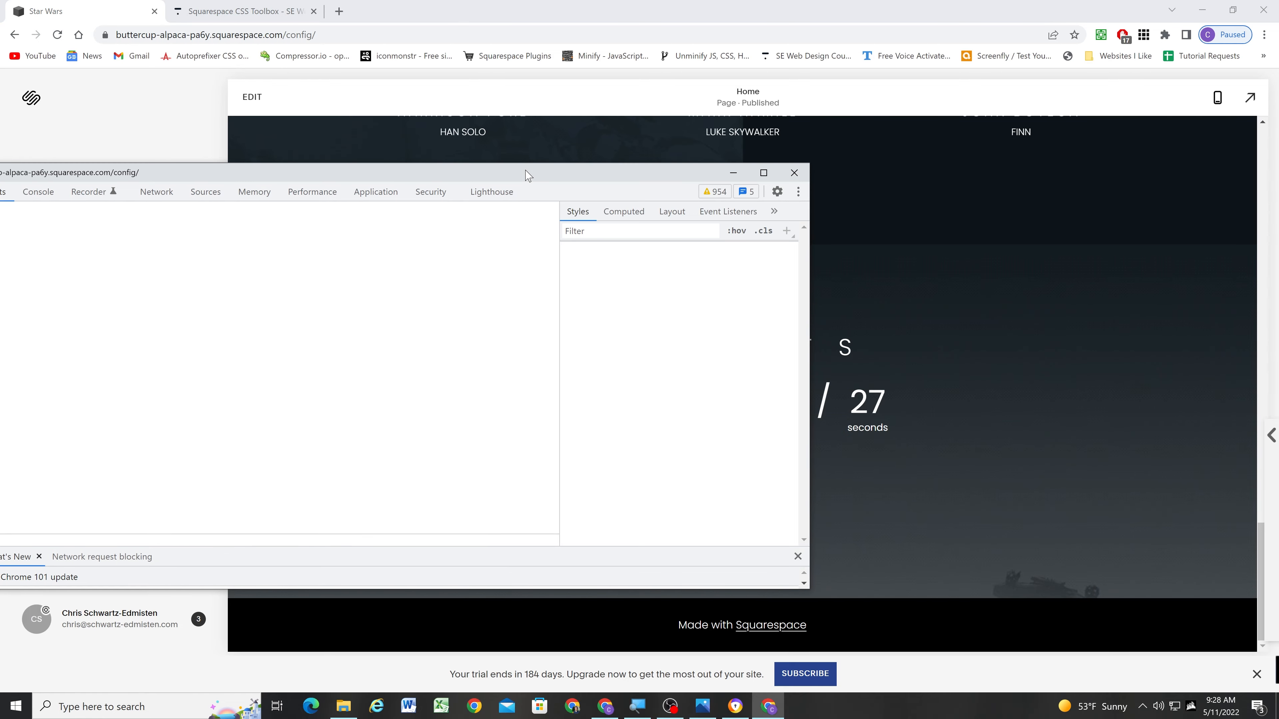
drag(523, 172, 670, 204)
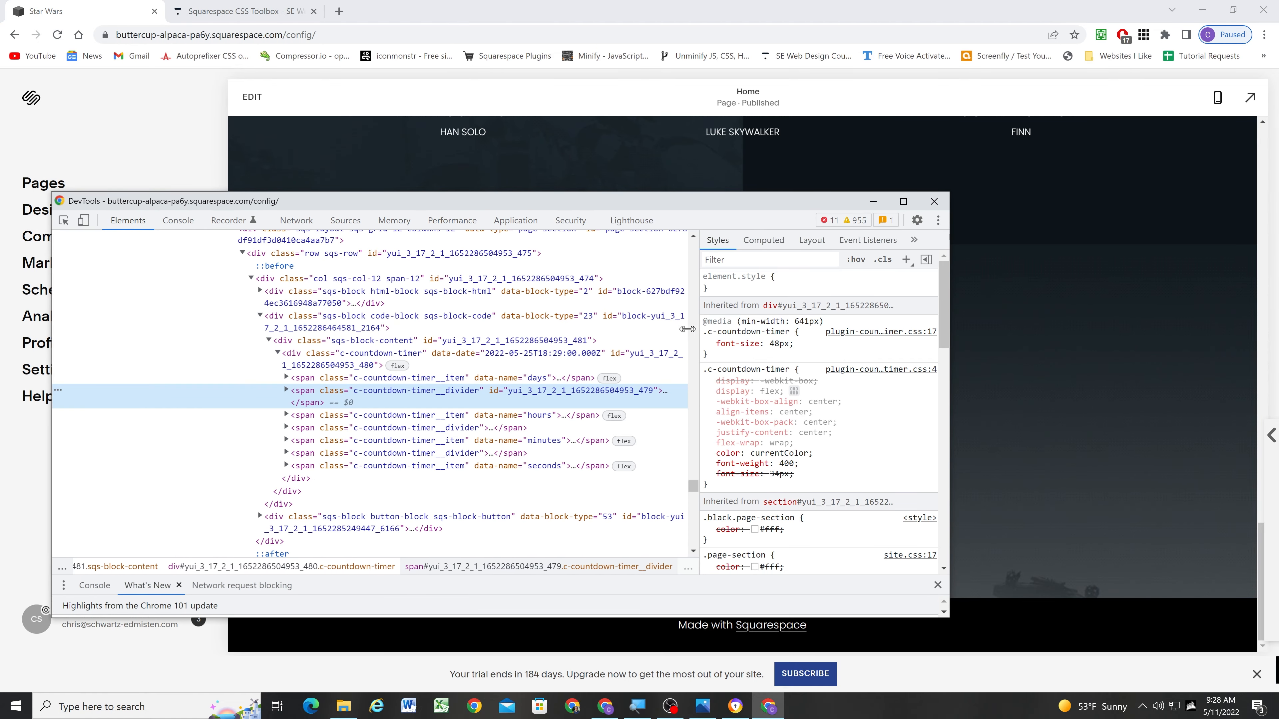
drag(700, 343, 668, 350)
drag(951, 361, 838, 362)
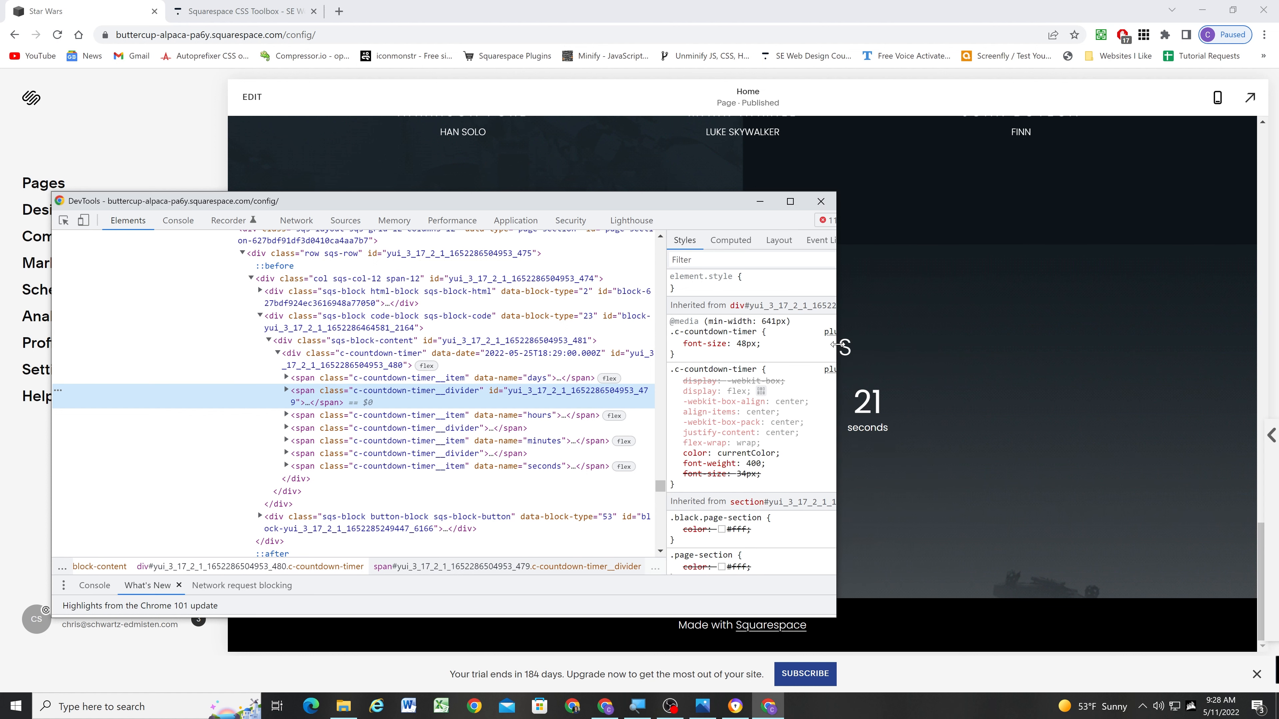
drag(612, 200, 475, 143)
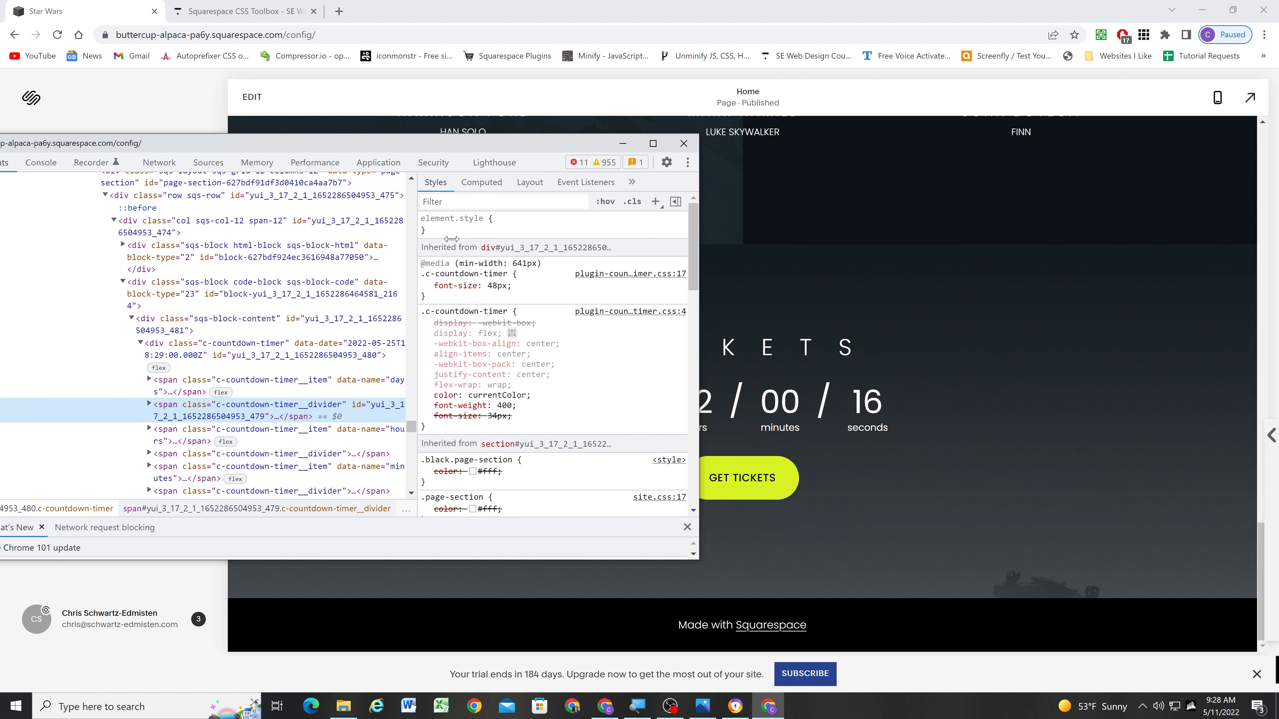
drag(450, 239, 457, 239)
drag(402, 144, 299, 108)
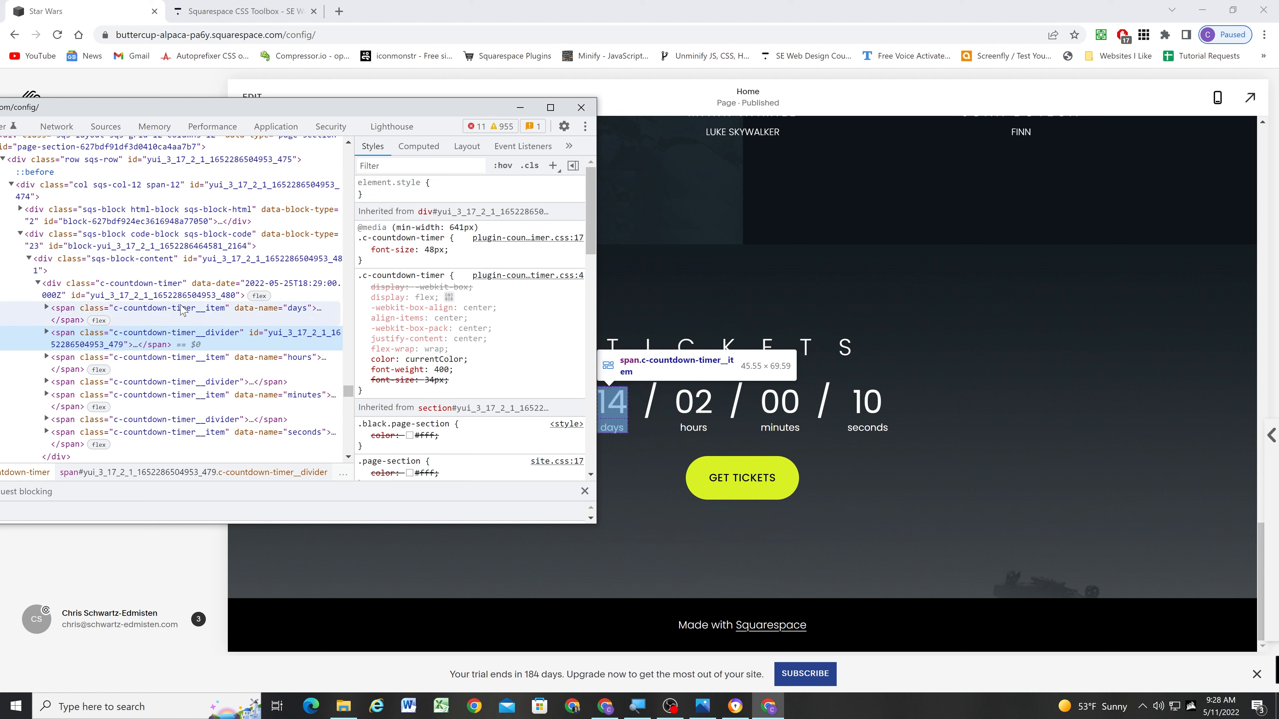
Inspect the timer's item and divider elements in DevTools and pick up the class name c-countdown-timer__divider.
click(154, 313)
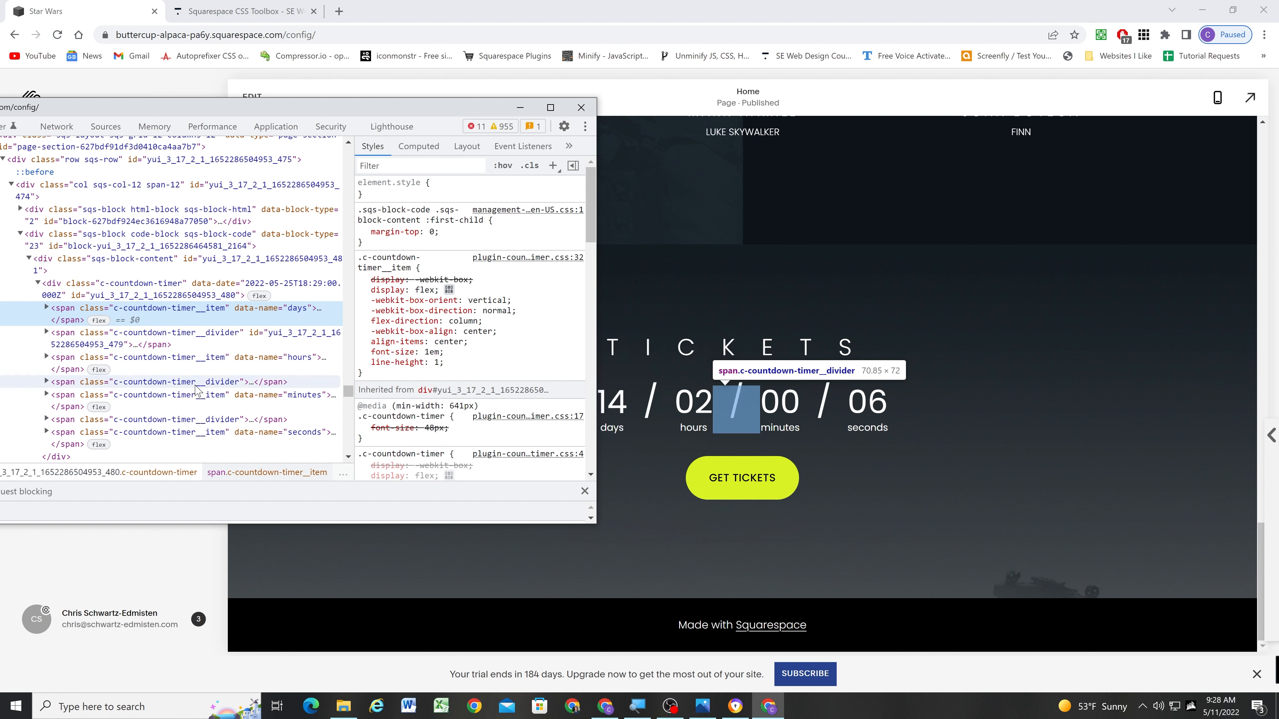
click(193, 337)
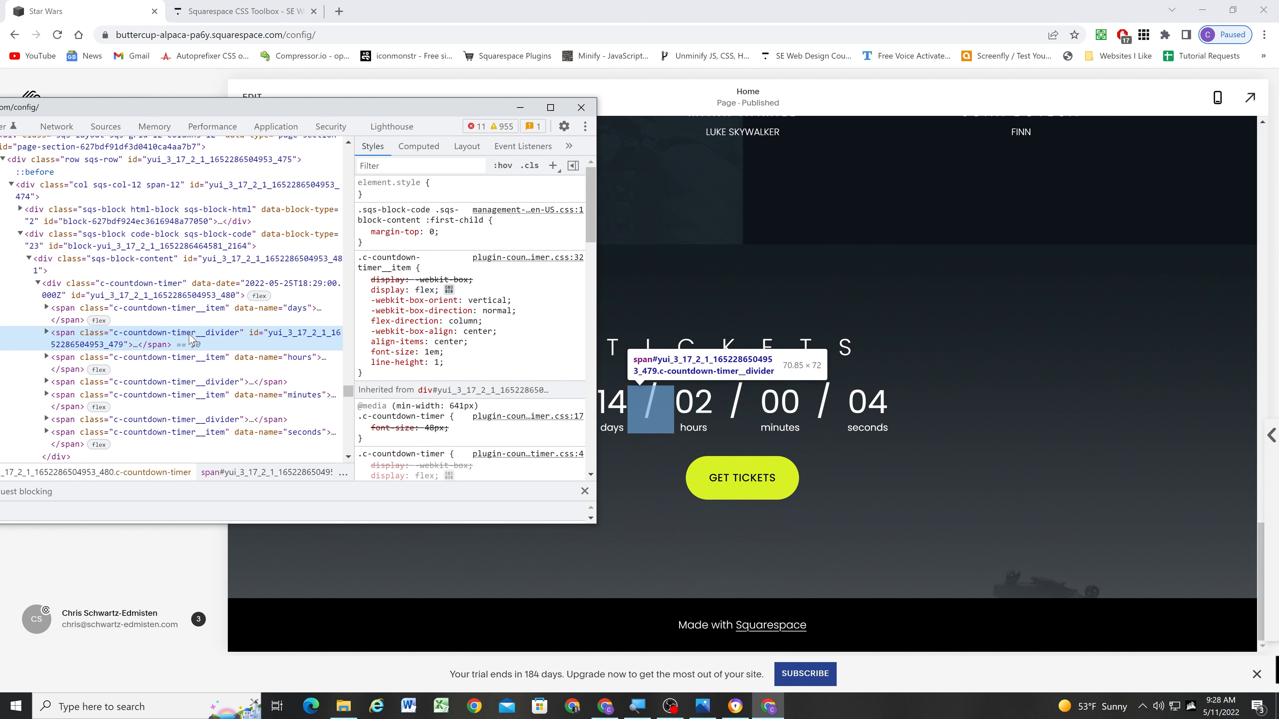
double_click(193, 334)
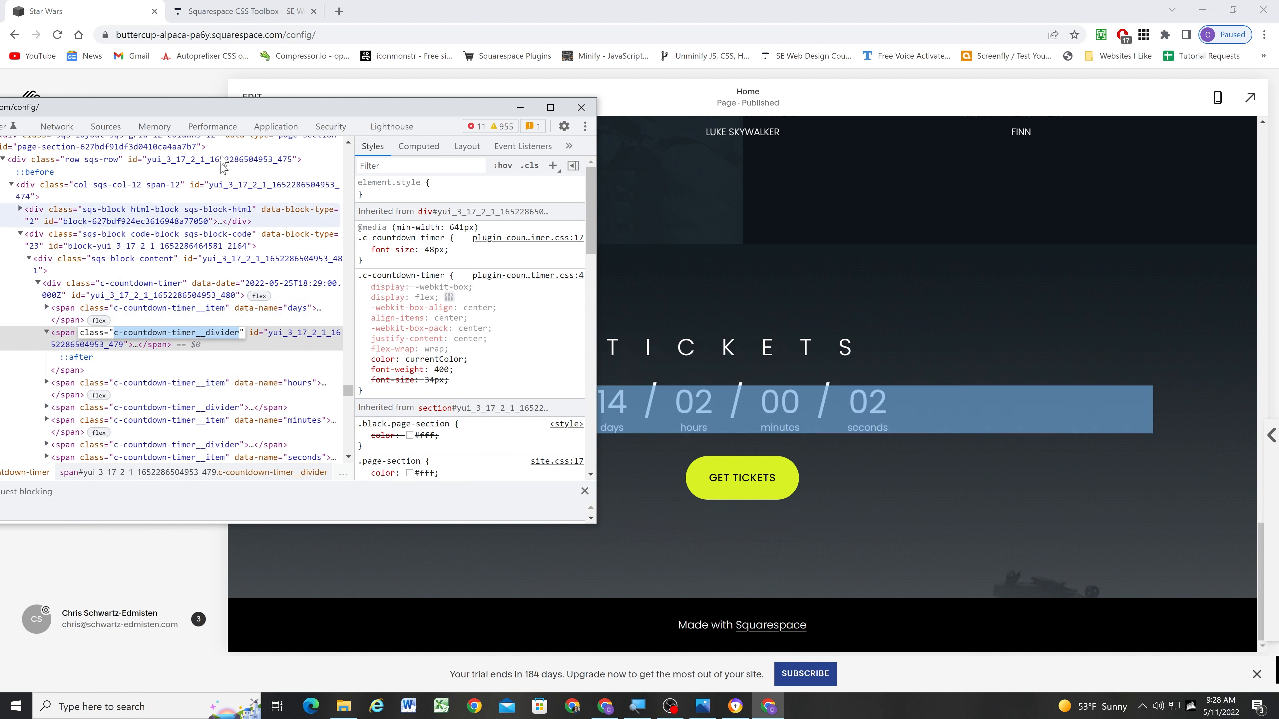
drag(222, 107, 422, 114)
Open the site's Custom CSS editor and place the cursor after the last existing rule.
click(61, 204)
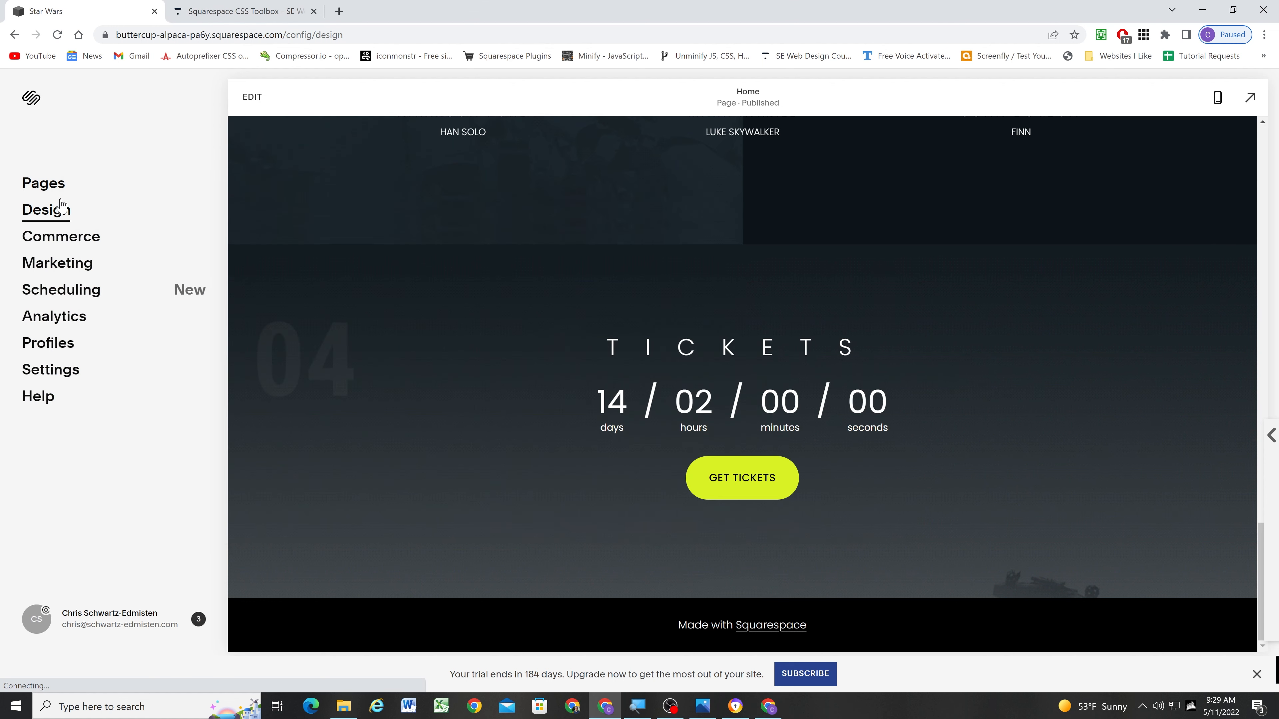
click(60, 390)
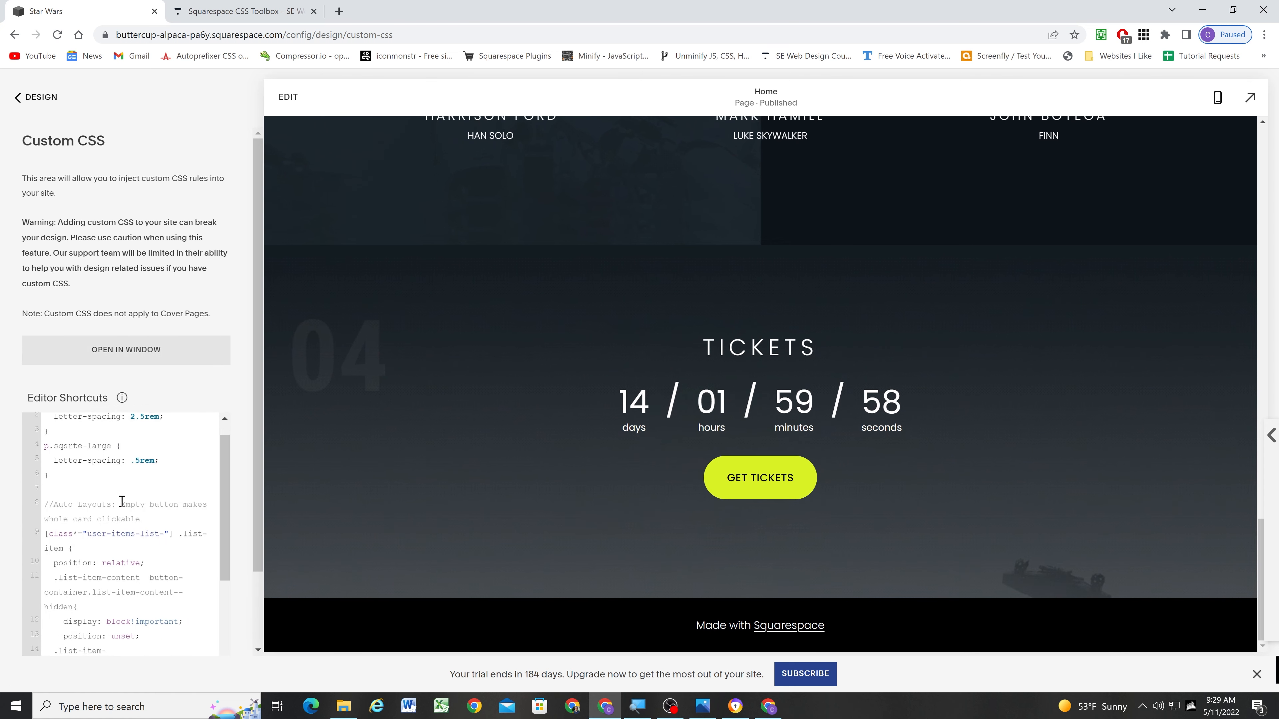
scroll(90, 554, down, 5)
click(67, 581)
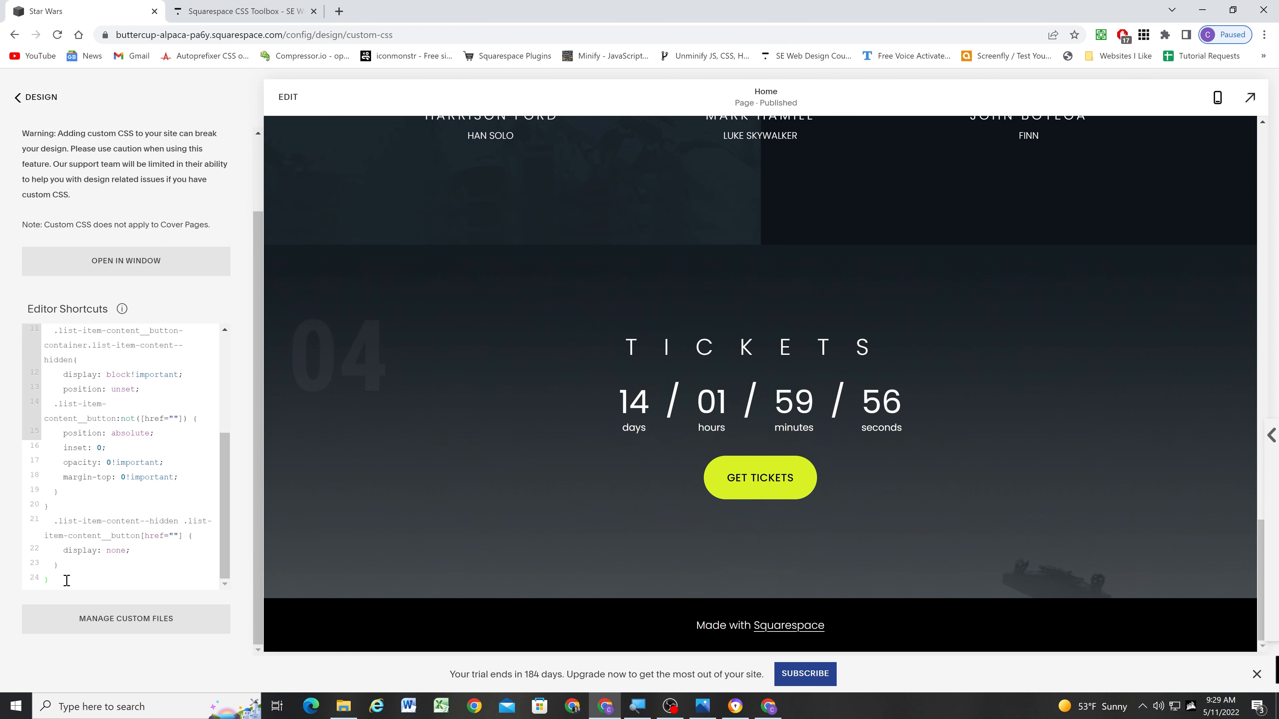
Add the comment "//Countdown timer styling" below the existing CSS, separated by a blank line.
key(Return)
key(Return)
text(//)
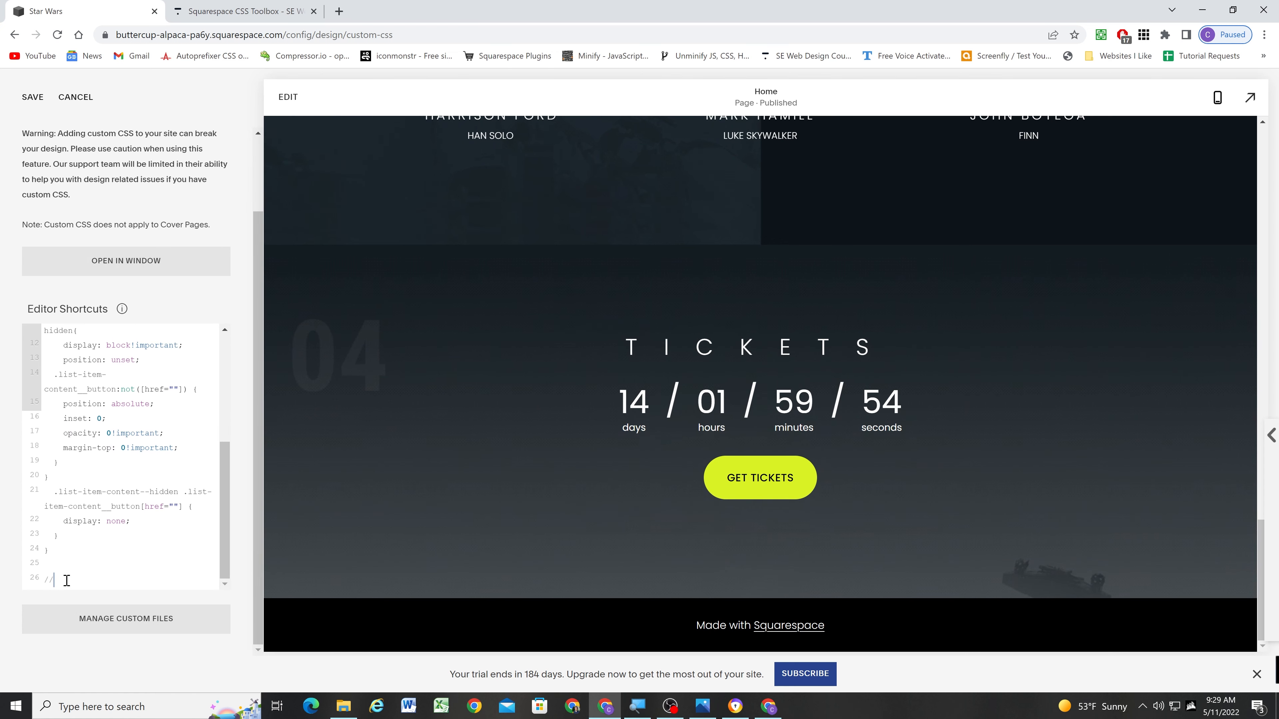
text(Countdown timer )
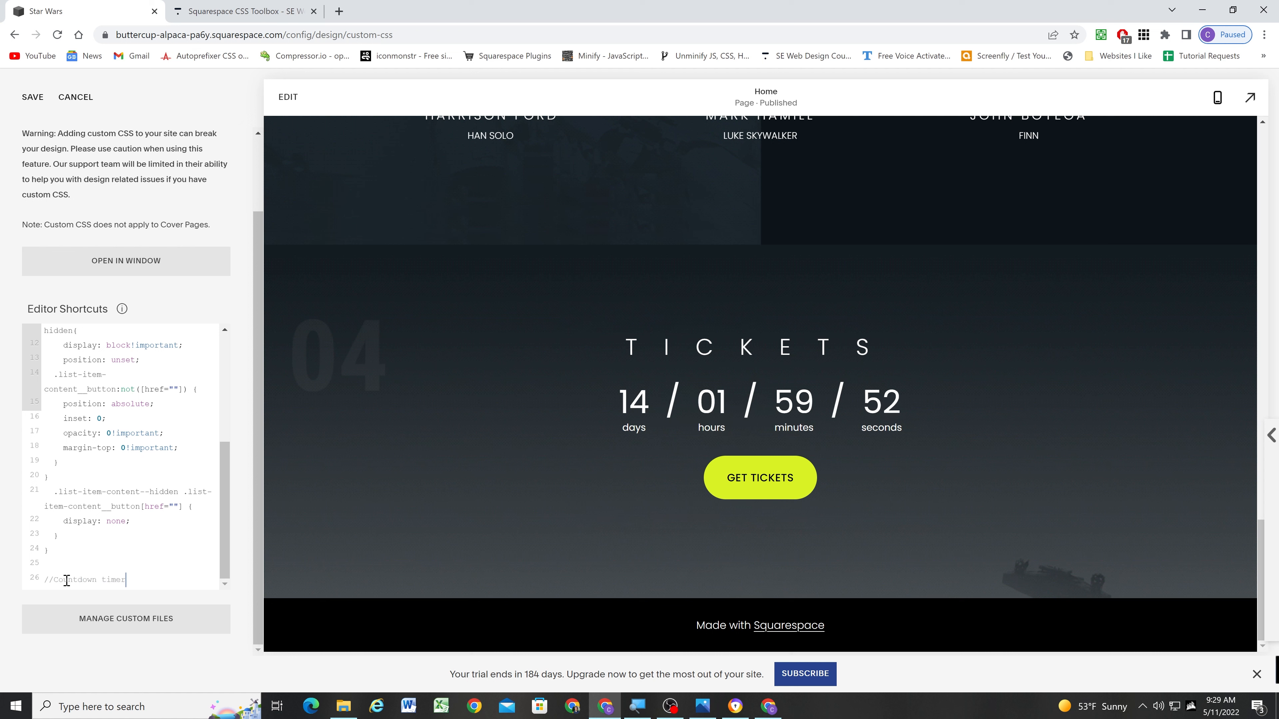
text(cha)
key(BackSpace)
key(BackSpace)
key(BackSpace)
key(BackSpace)
text(styling)
key(Return)
Write a .c-countdown-timer__divider rule with display: none; to hide the slashes between the timer's units.
text(.c-countdown-timer__divider)
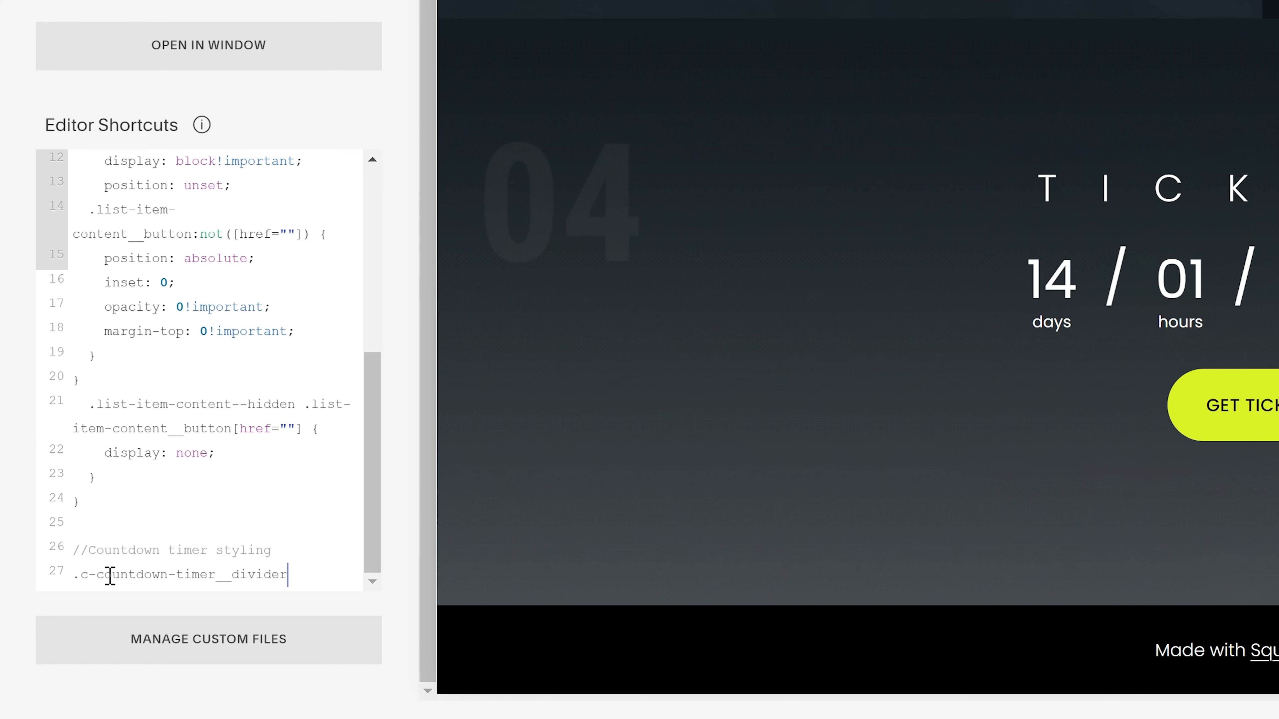
text( {)
key(Return)
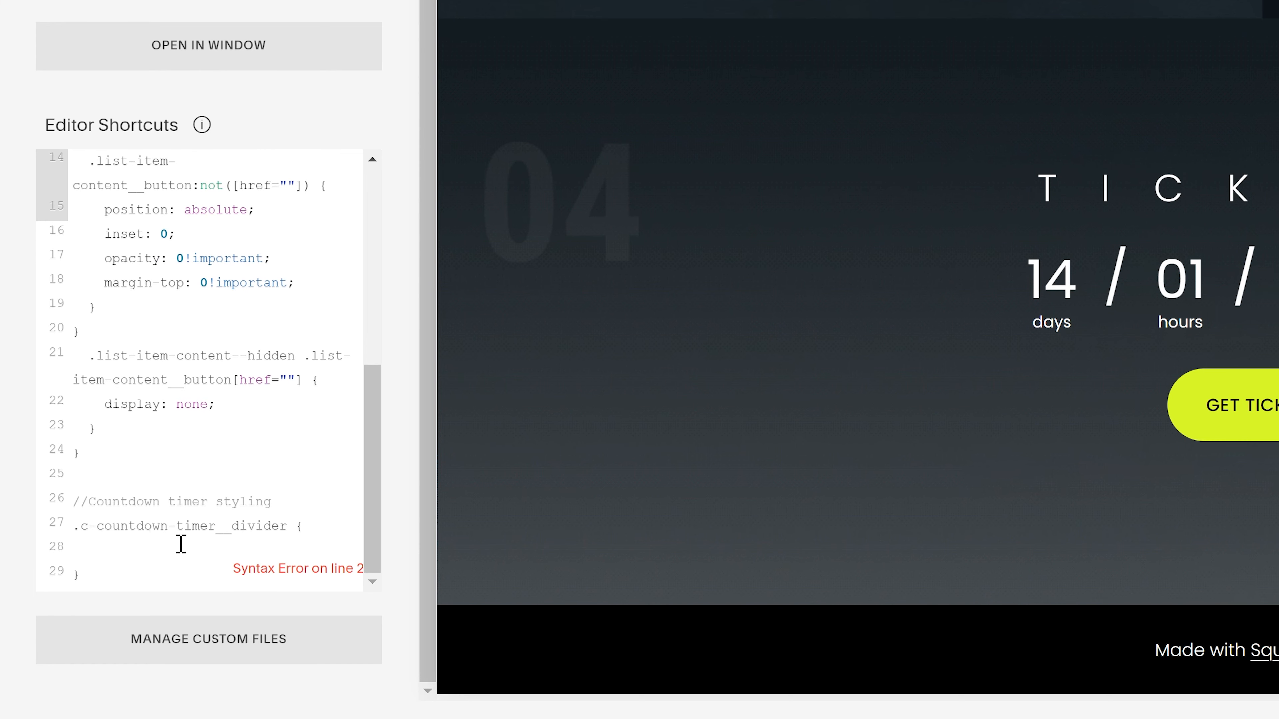
text(display: none)
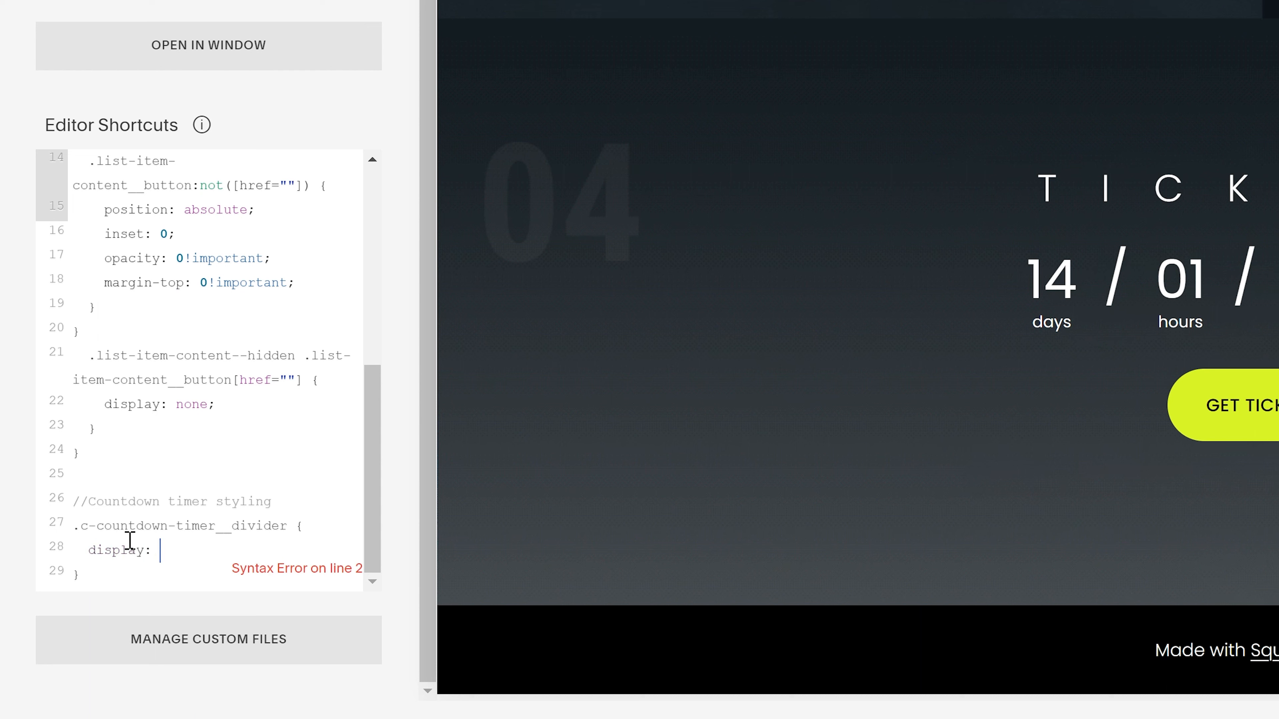
text(;)
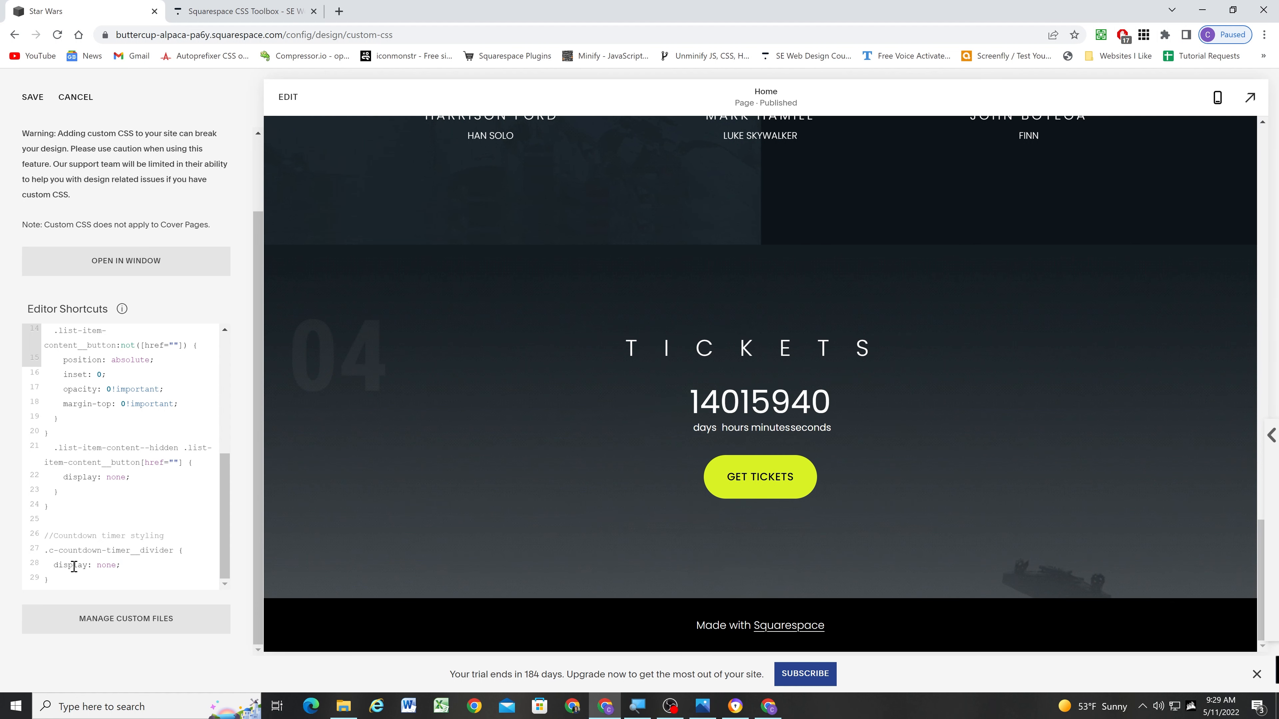
Leave blank lines below the divider rule and copy the class name c-countdown-timer__item from the hours element in DevTools.
click(59, 583)
key(Return)
key(Return)
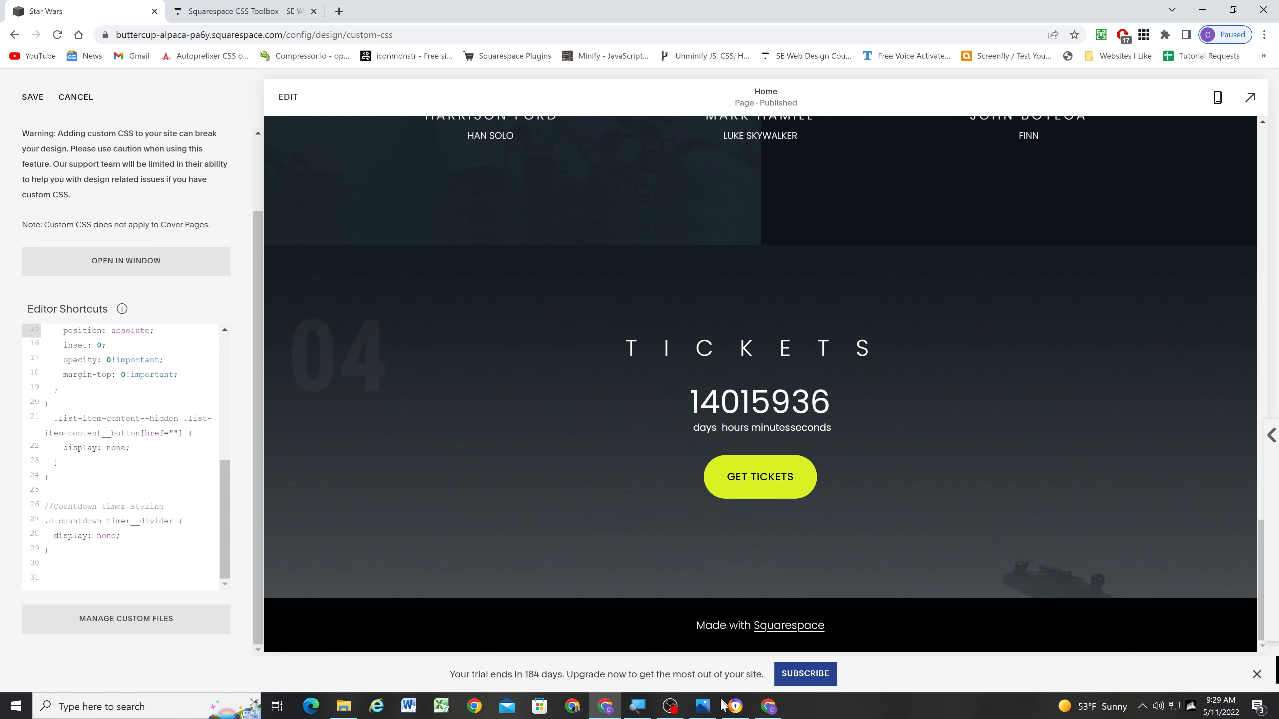
click(768, 707)
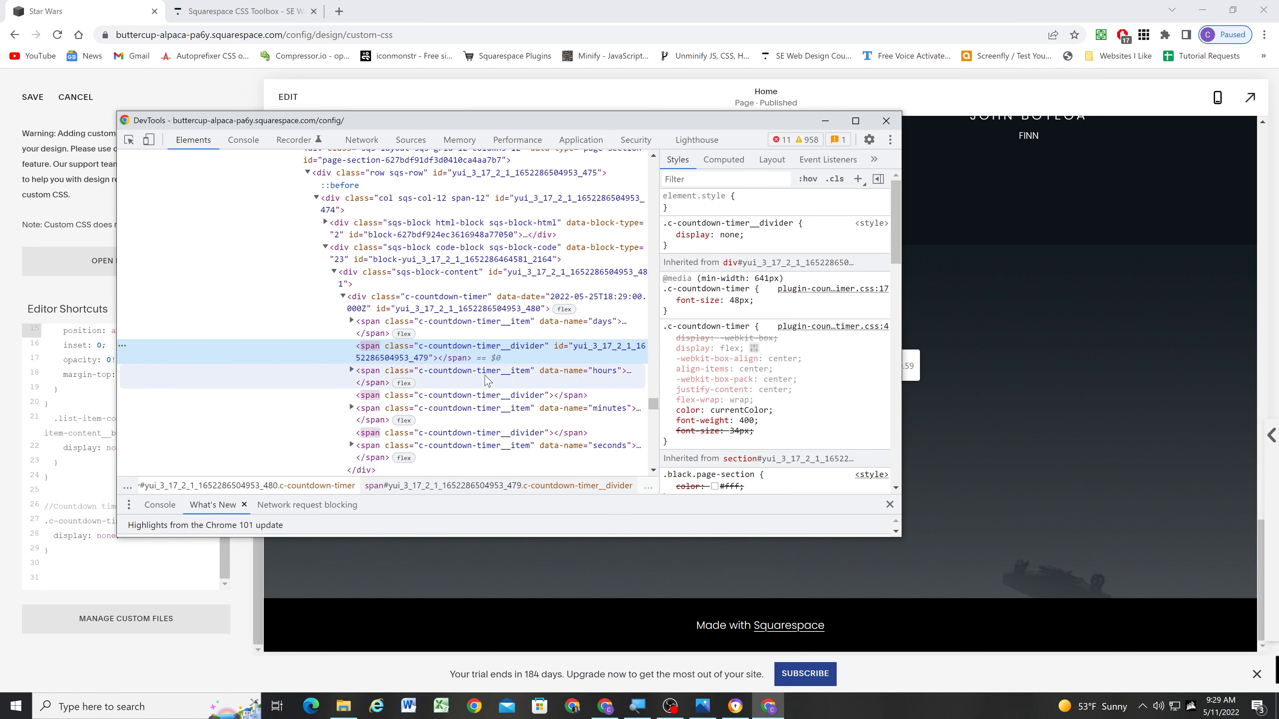
click(486, 381)
double_click(474, 370)
key(ctrl+c)
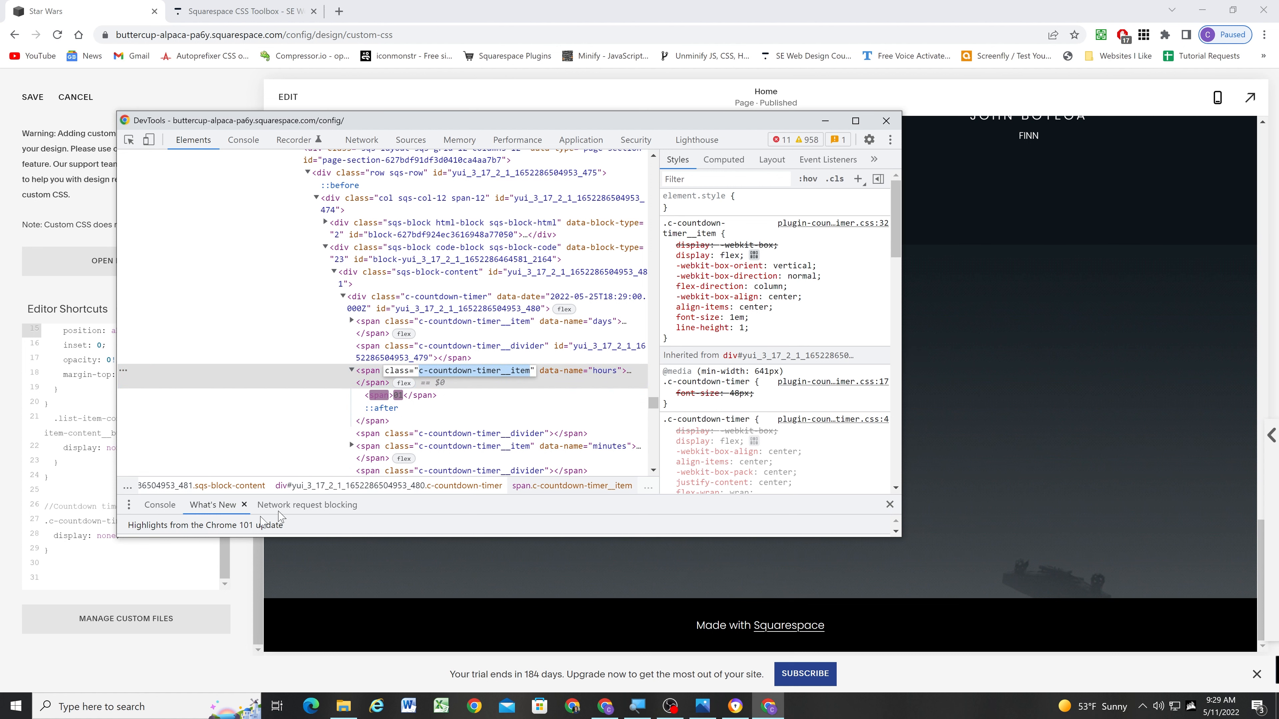
Add a .c-countdown-timer__item rule to the Custom CSS with border: 1px solid #fff;.
click(79, 566)
key(Return)
text(.)
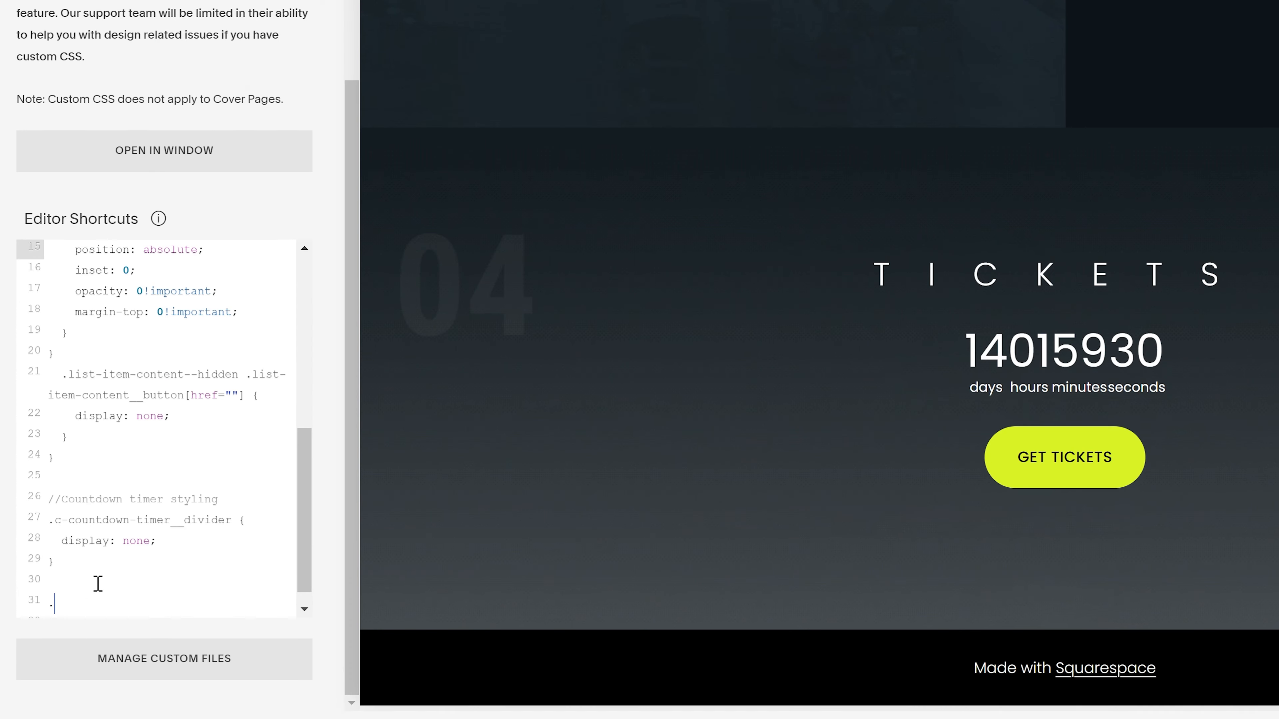
key(ctrl+v)
text({)
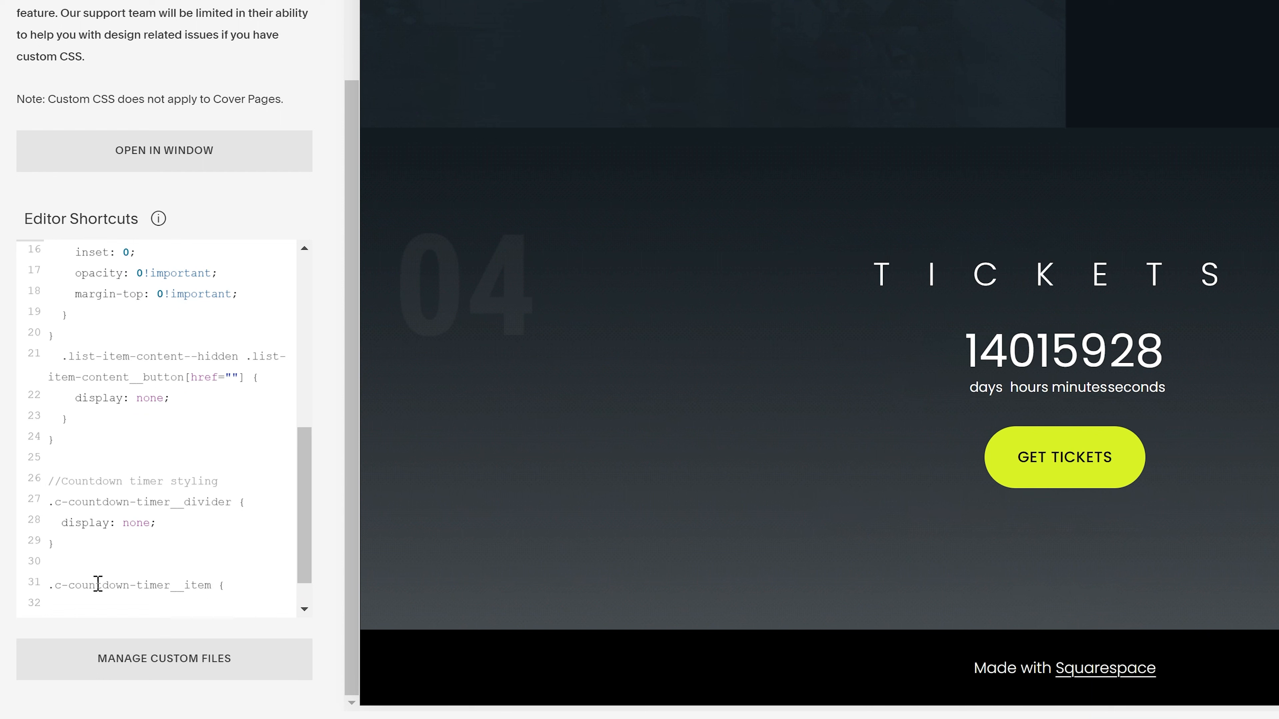
key(Return)
text(1)
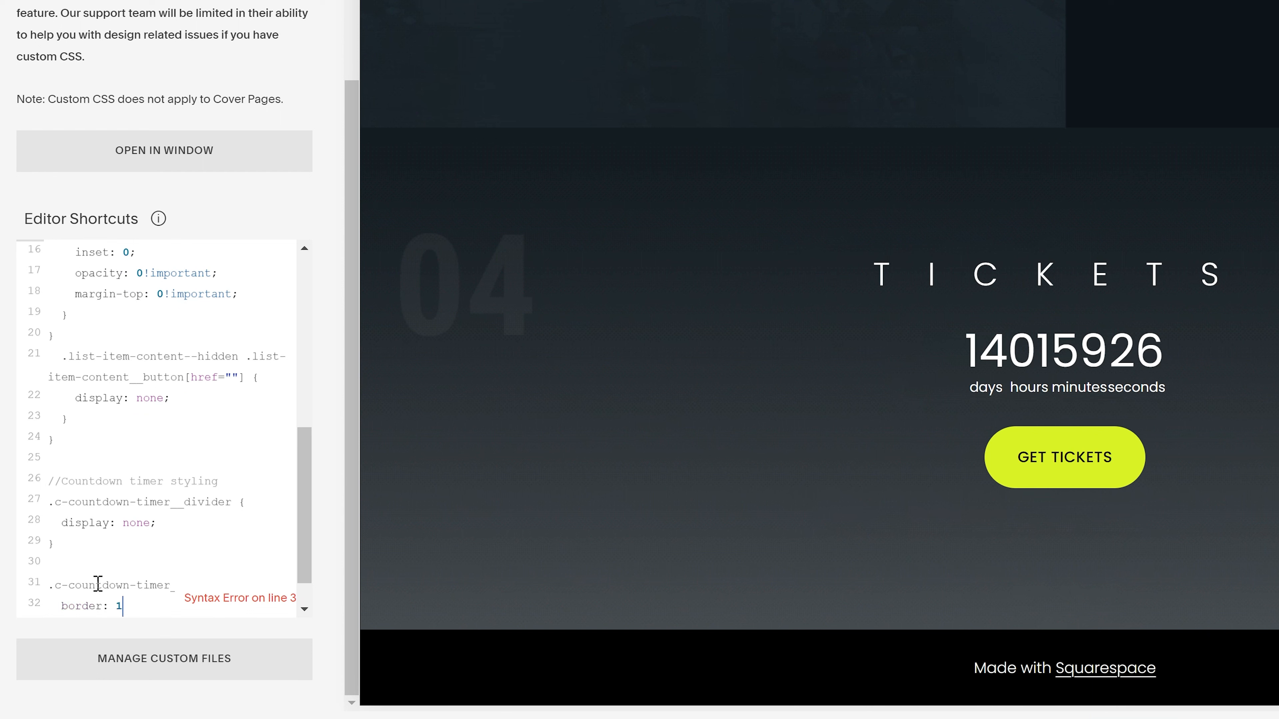
text(px so)
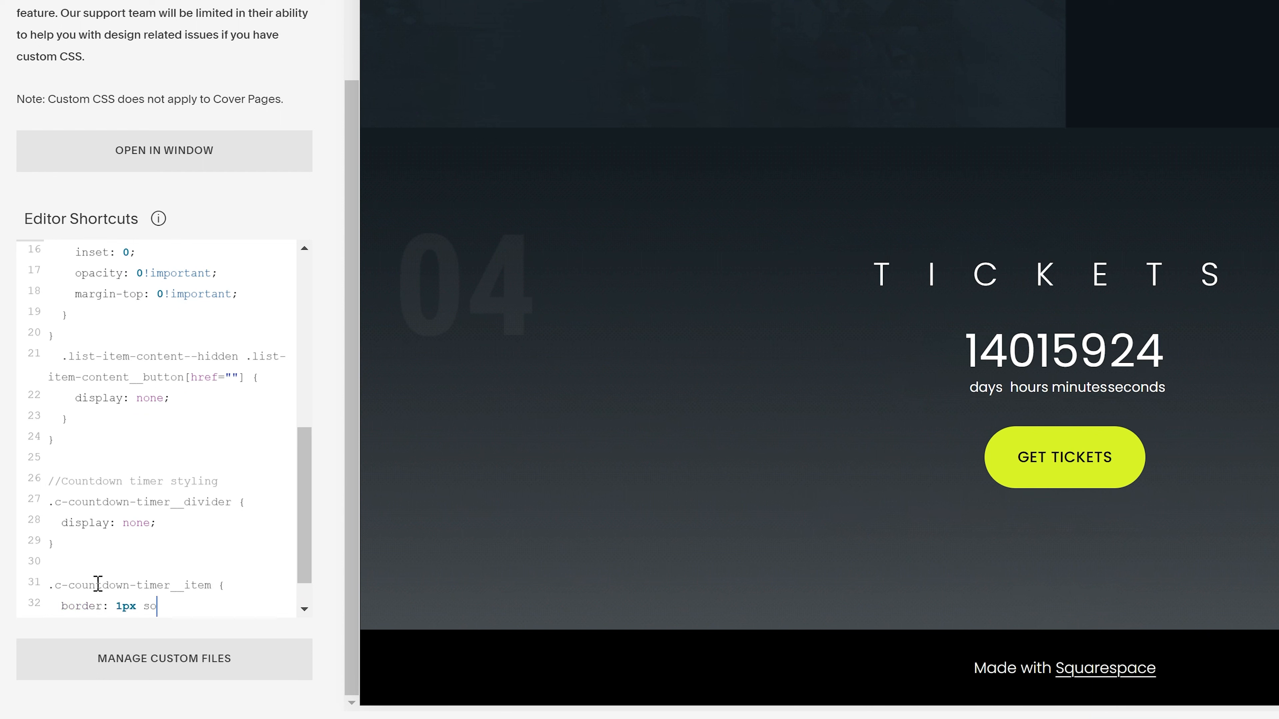
text(lid #ff)
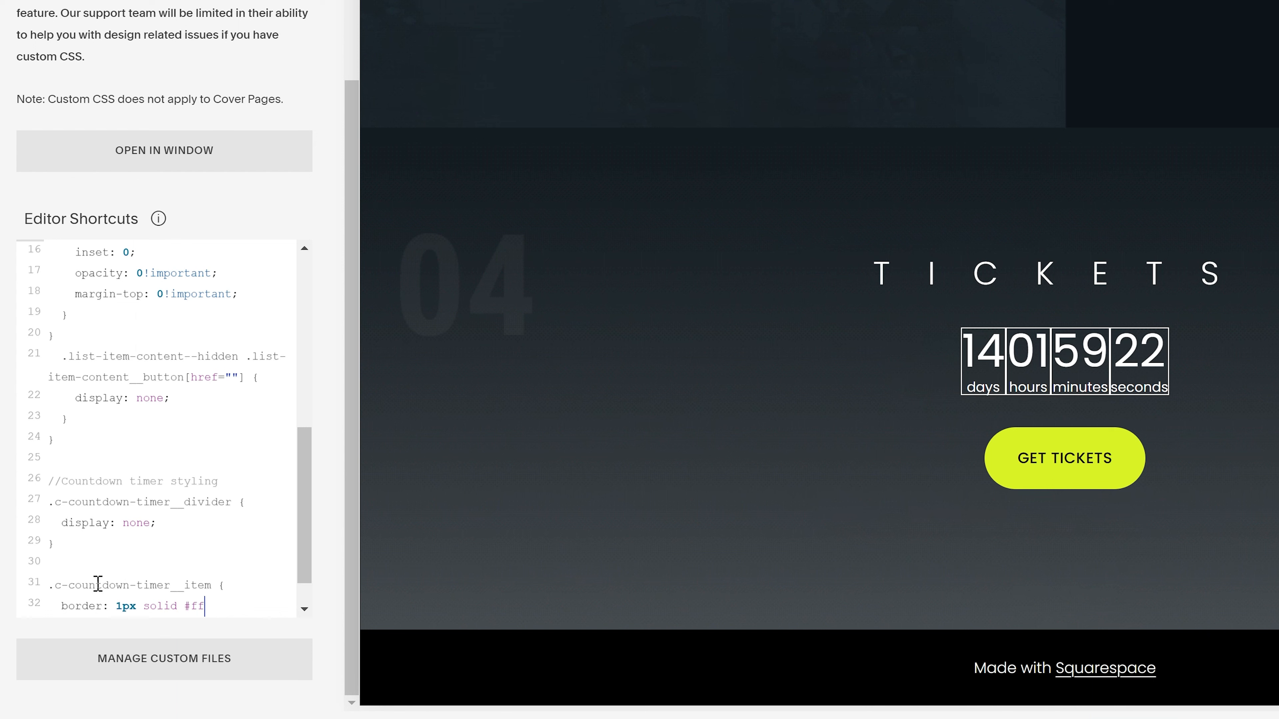
text(f;)
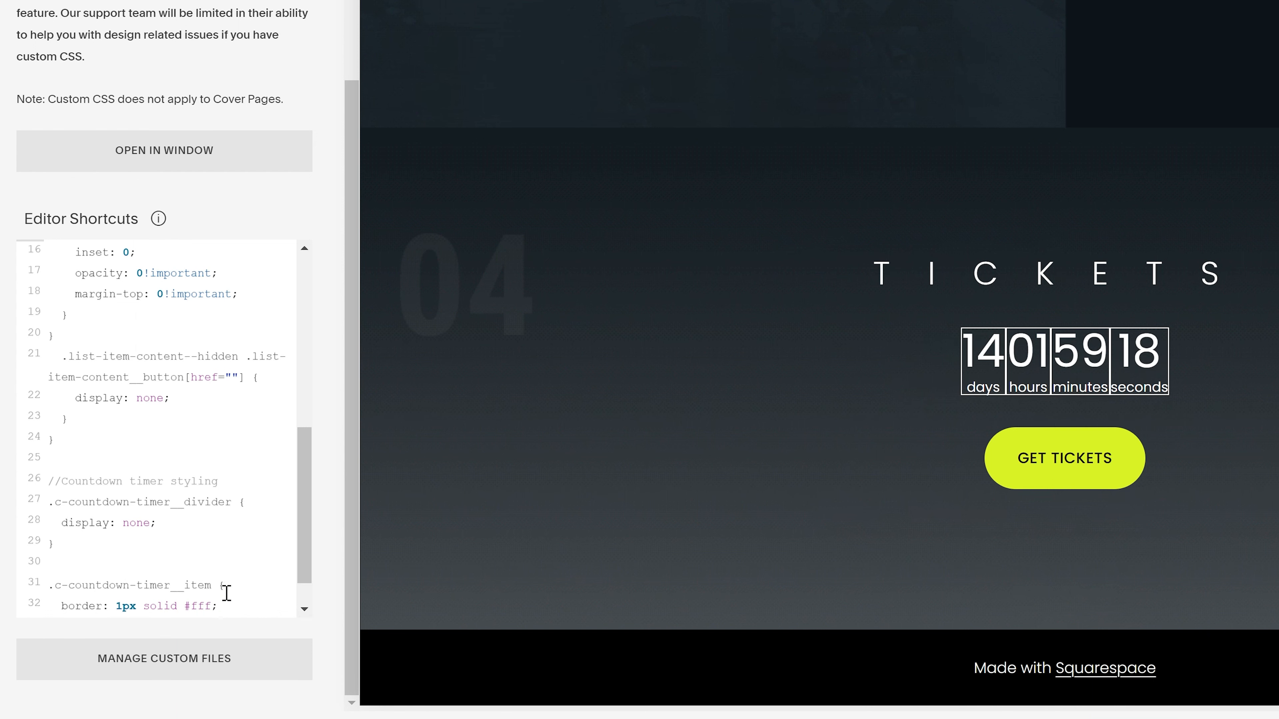
Give the countdown item rule padding: 50px and margin: 10px to enlarge and separate the boxes.
key(Return)
text(padding: 50px;)
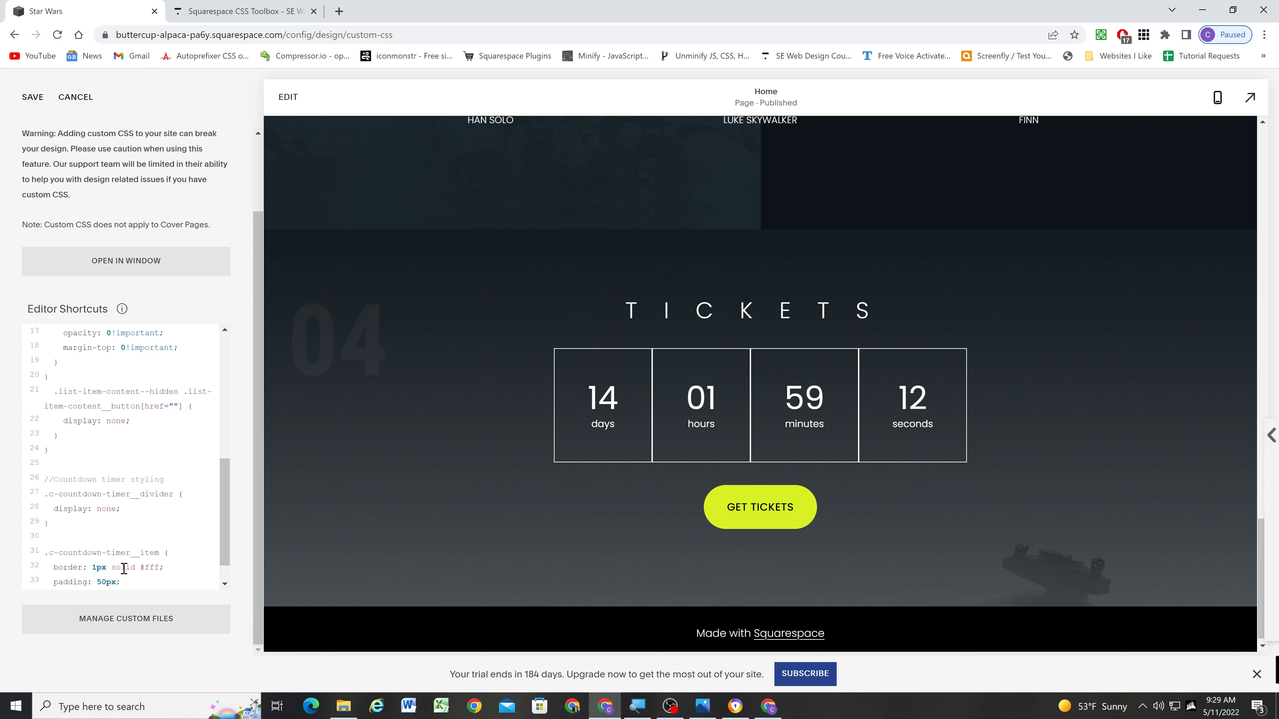
scroll(178, 563, down, 1)
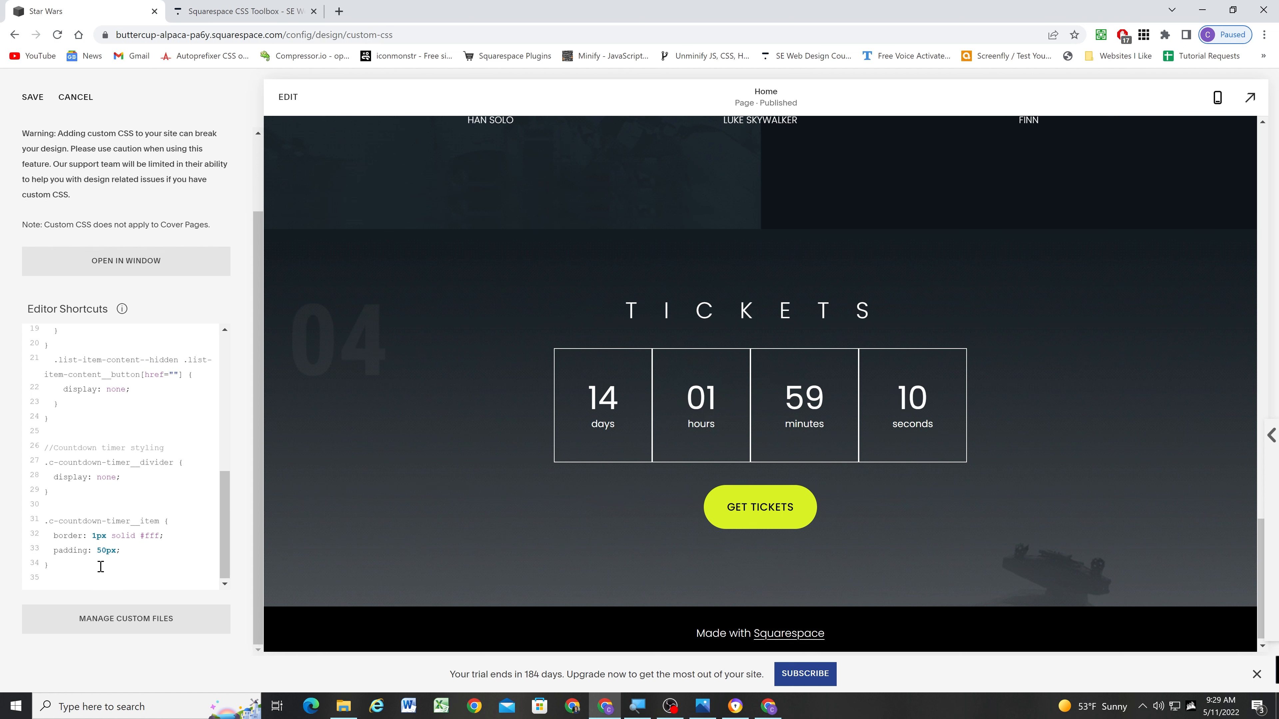
key(Return)
text(margin: 10px)
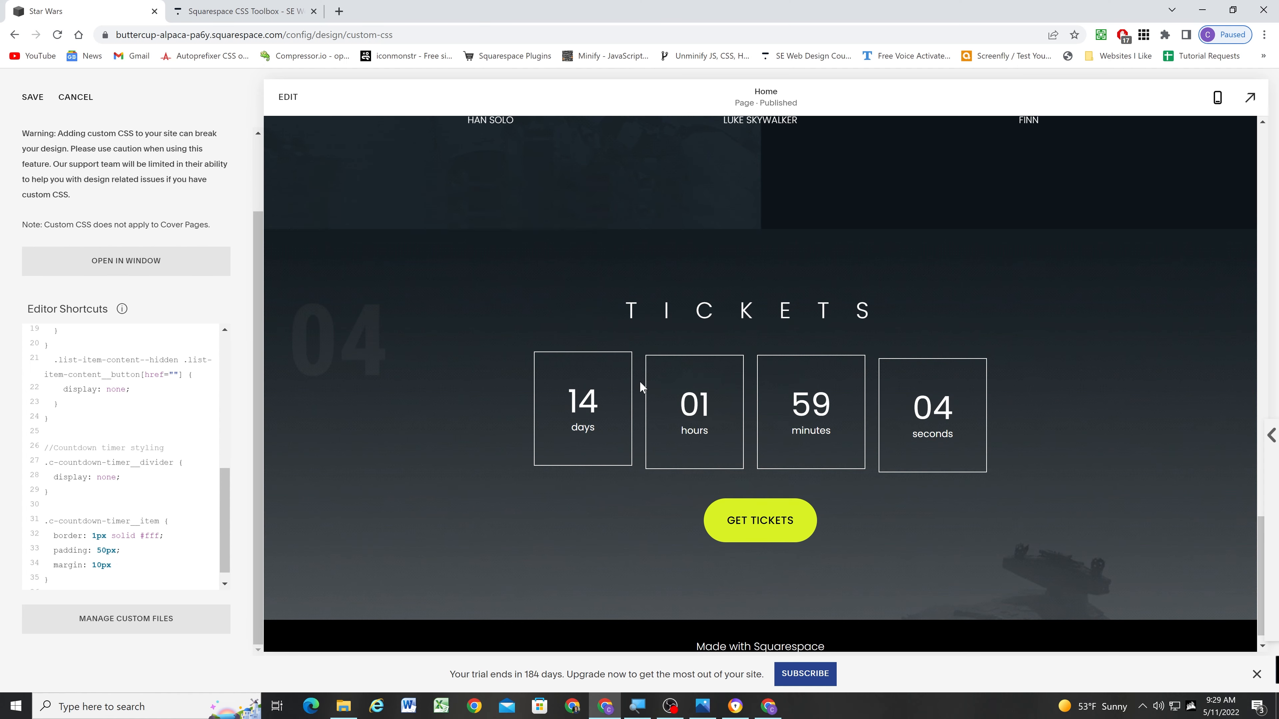
Check the days box's margin rules in DevTools, make the item rule's margin 10px!important, and save the CSS.
right_click(617, 384)
click(640, 674)
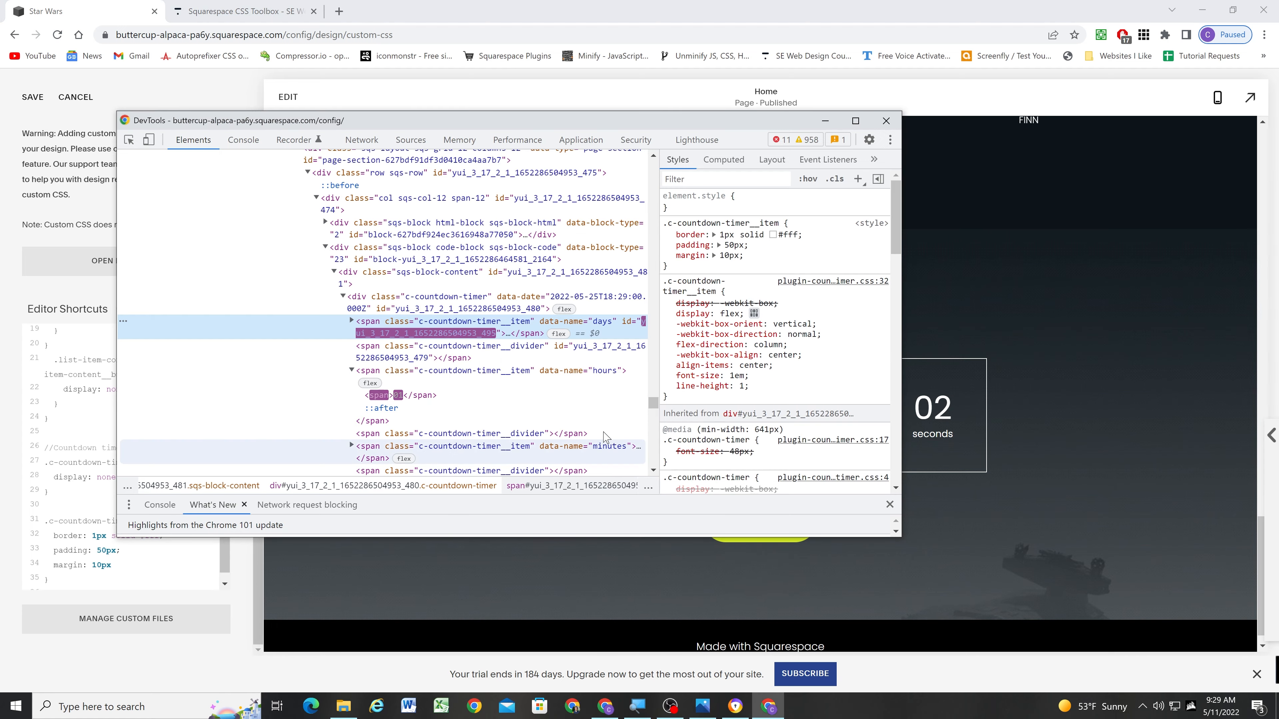
drag(546, 121, 188, 168)
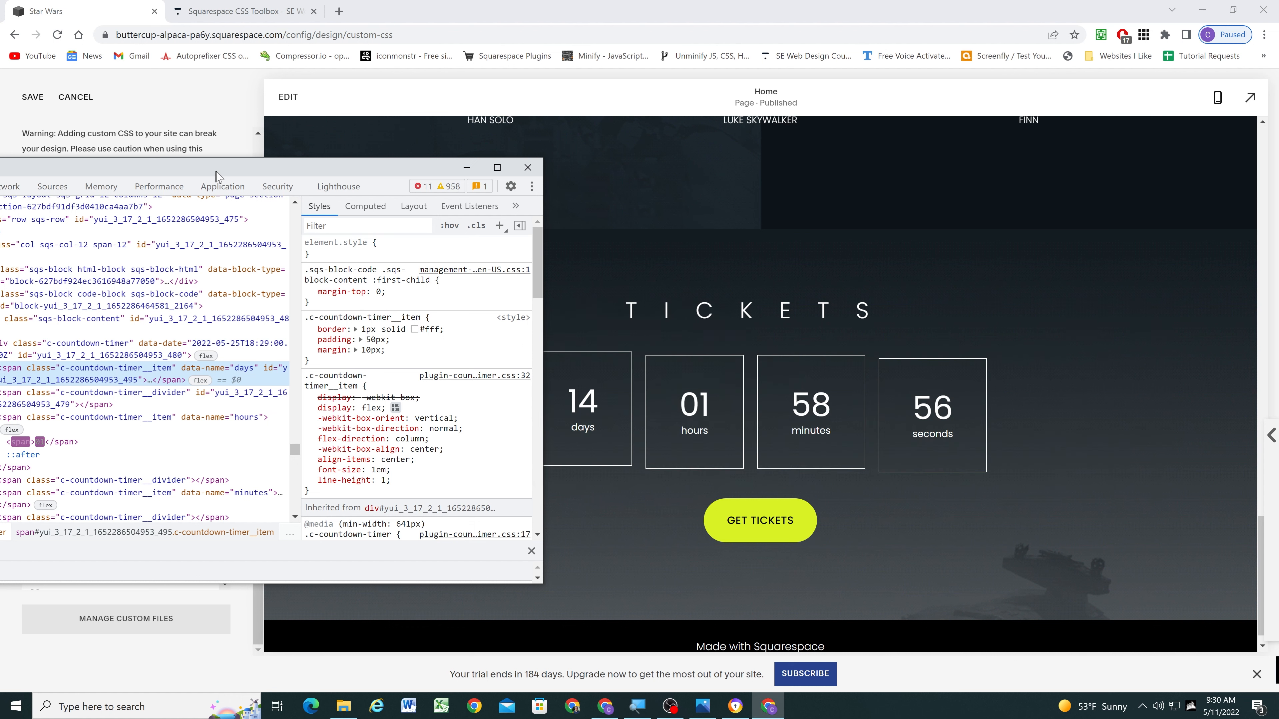
drag(216, 174, 128, 171)
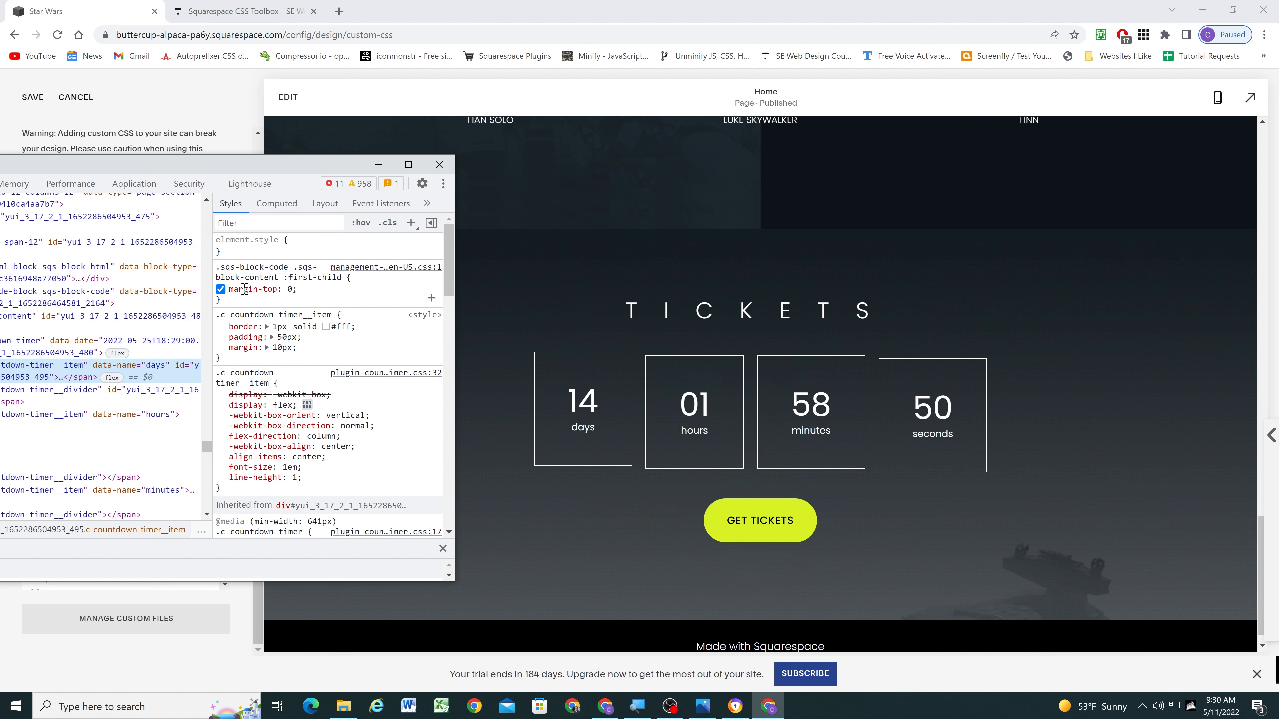
click(447, 172)
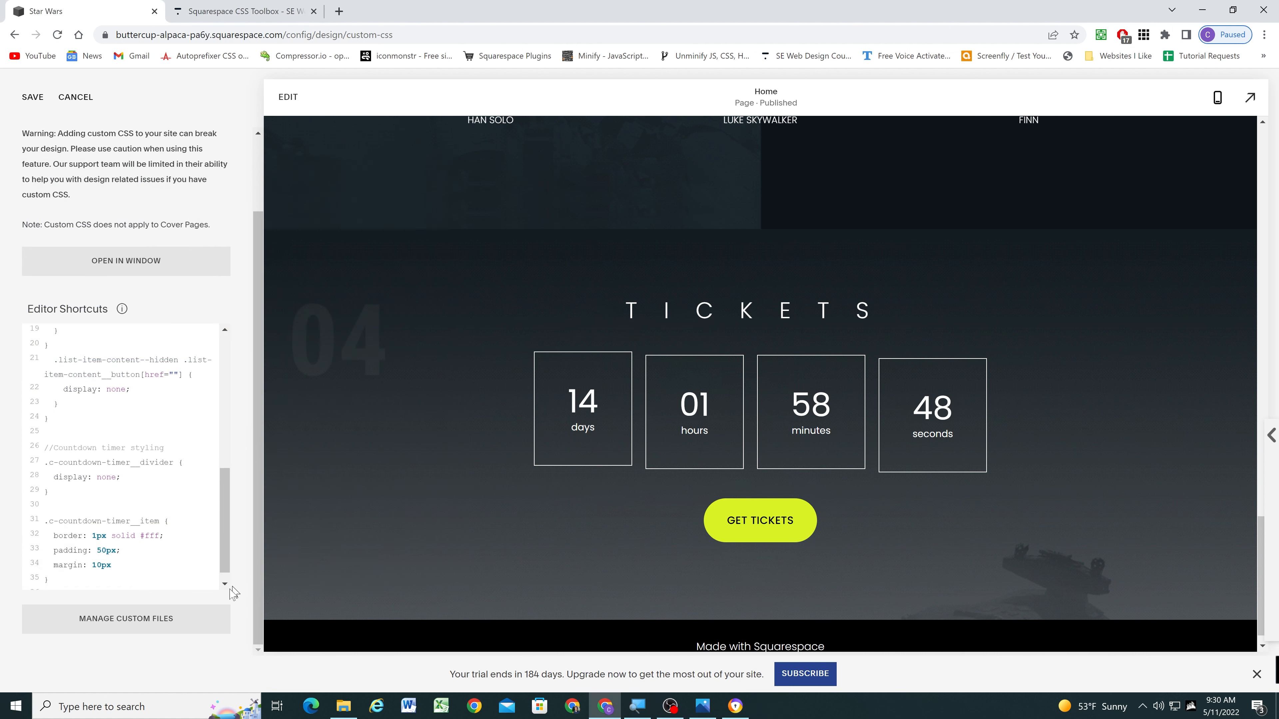
text(!important;)
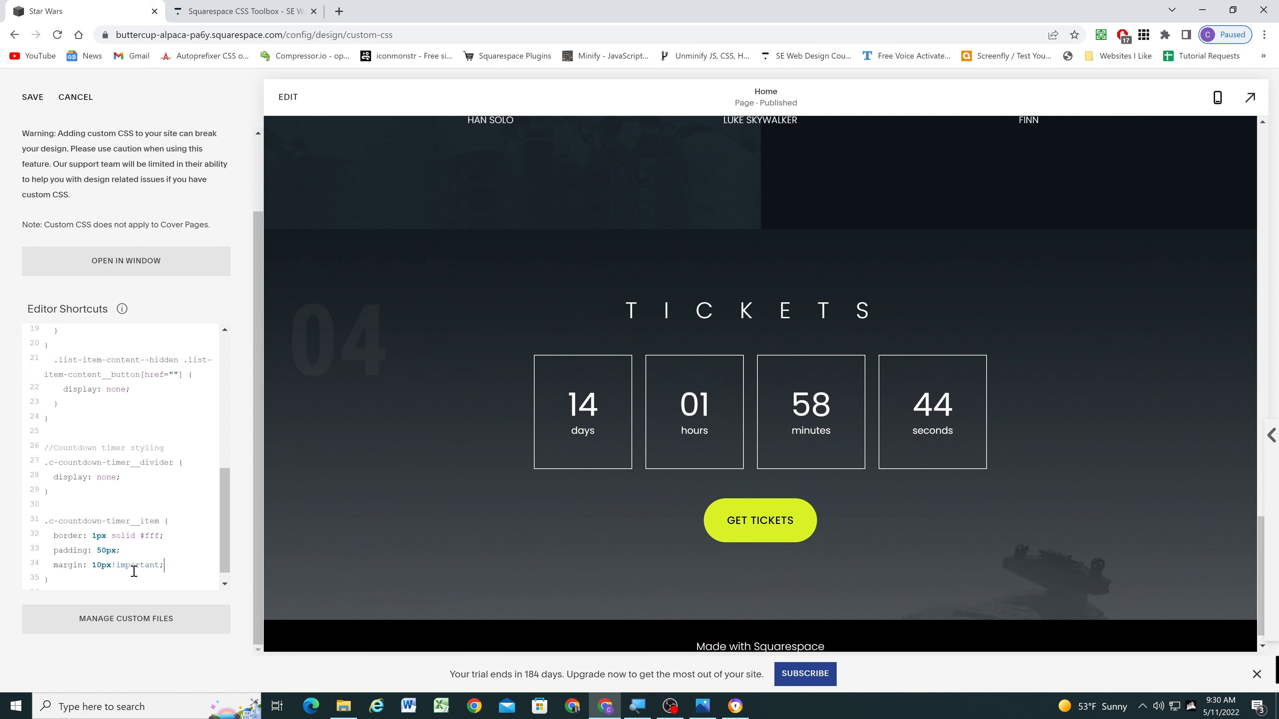
scroll(674, 388, down, 1)
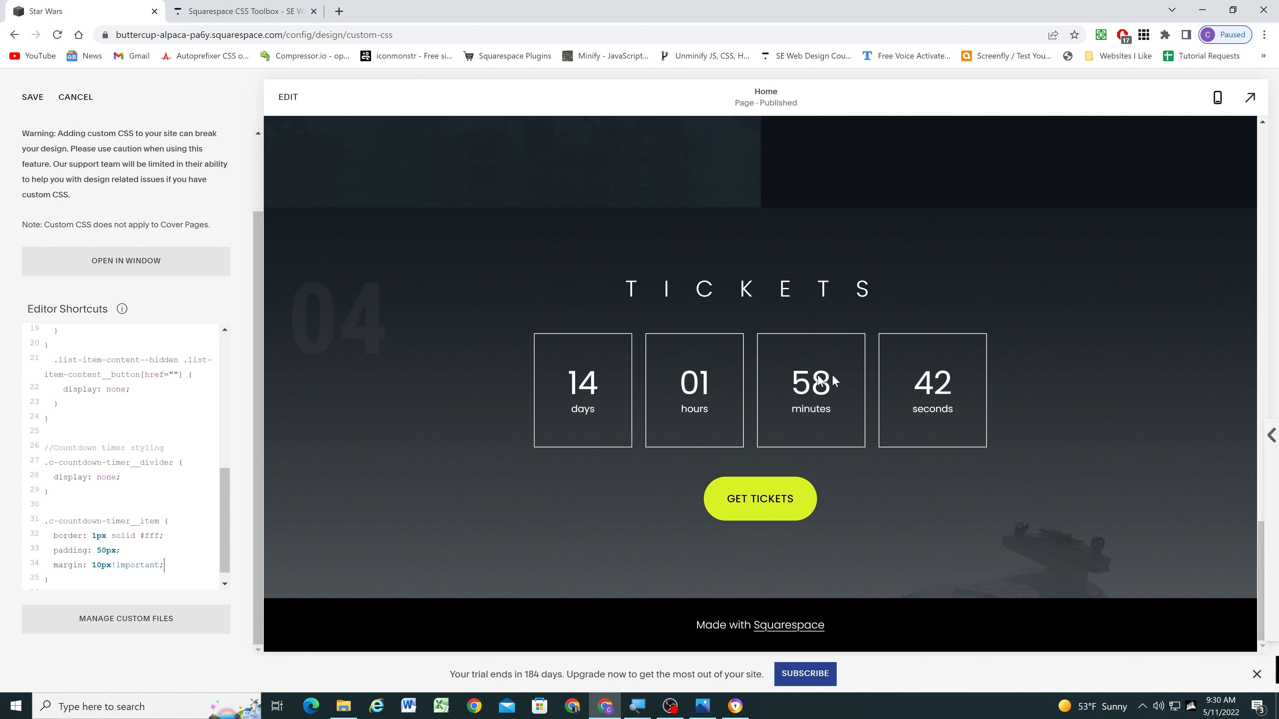
click(33, 96)
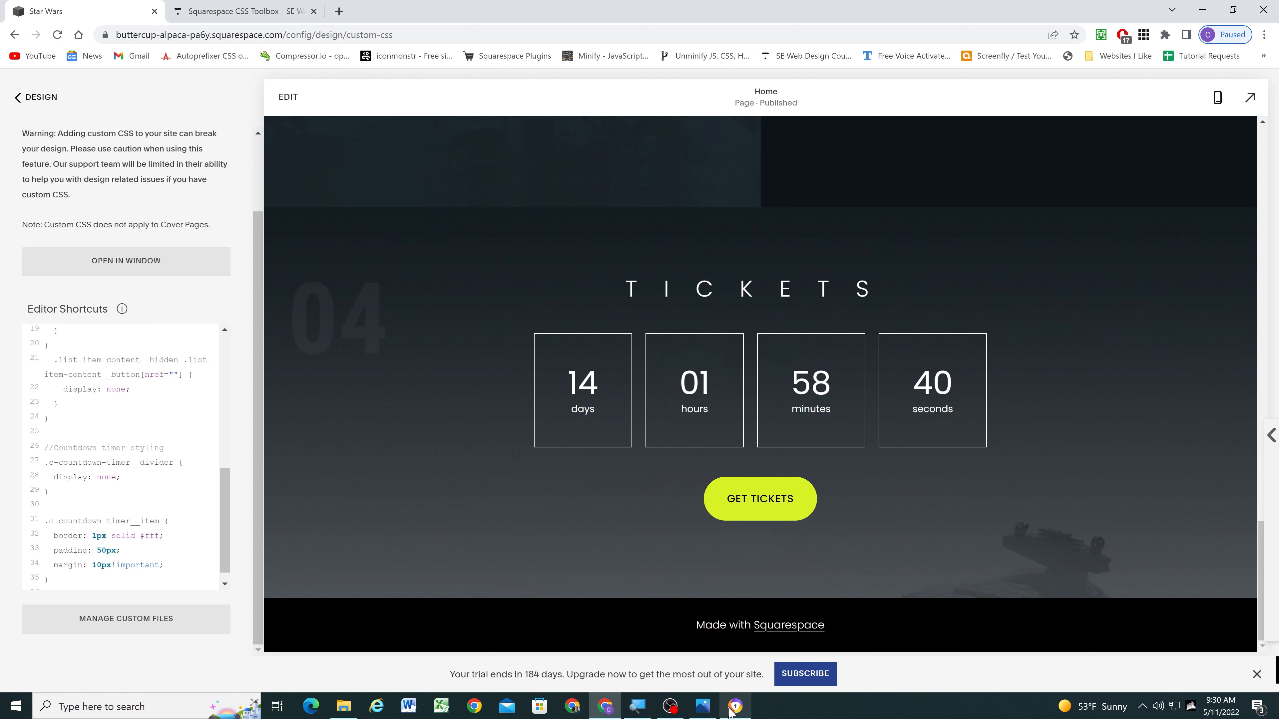
Compare the box spacing with the Star Wars Website Original.png reference, set the item margin to 15px!important, and save the CSS.
click(702, 708)
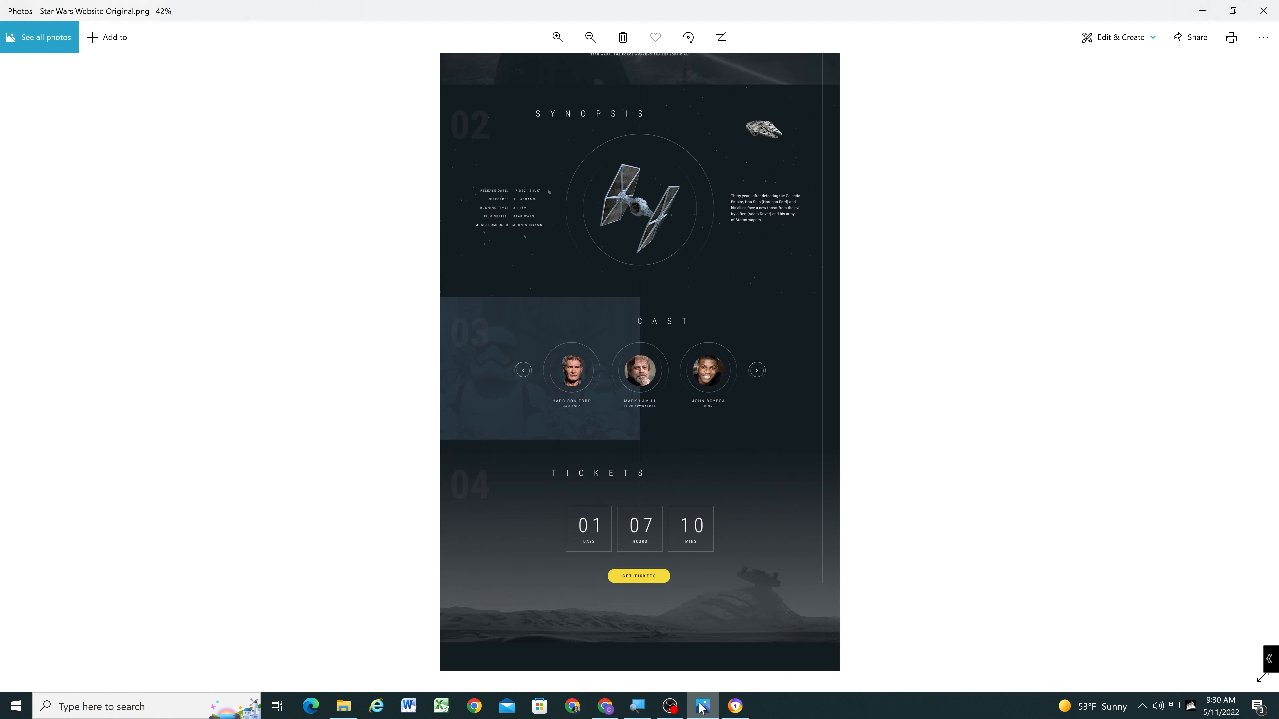
scroll(674, 564, up, 1)
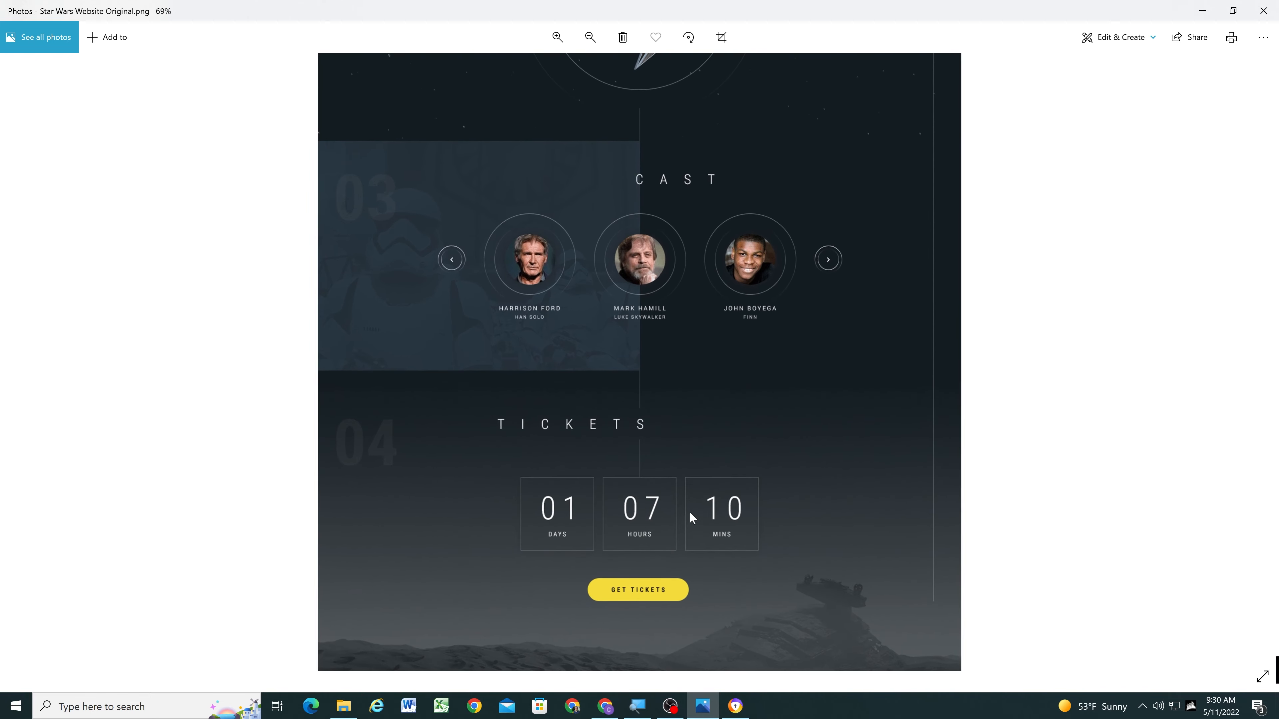
click(1203, 6)
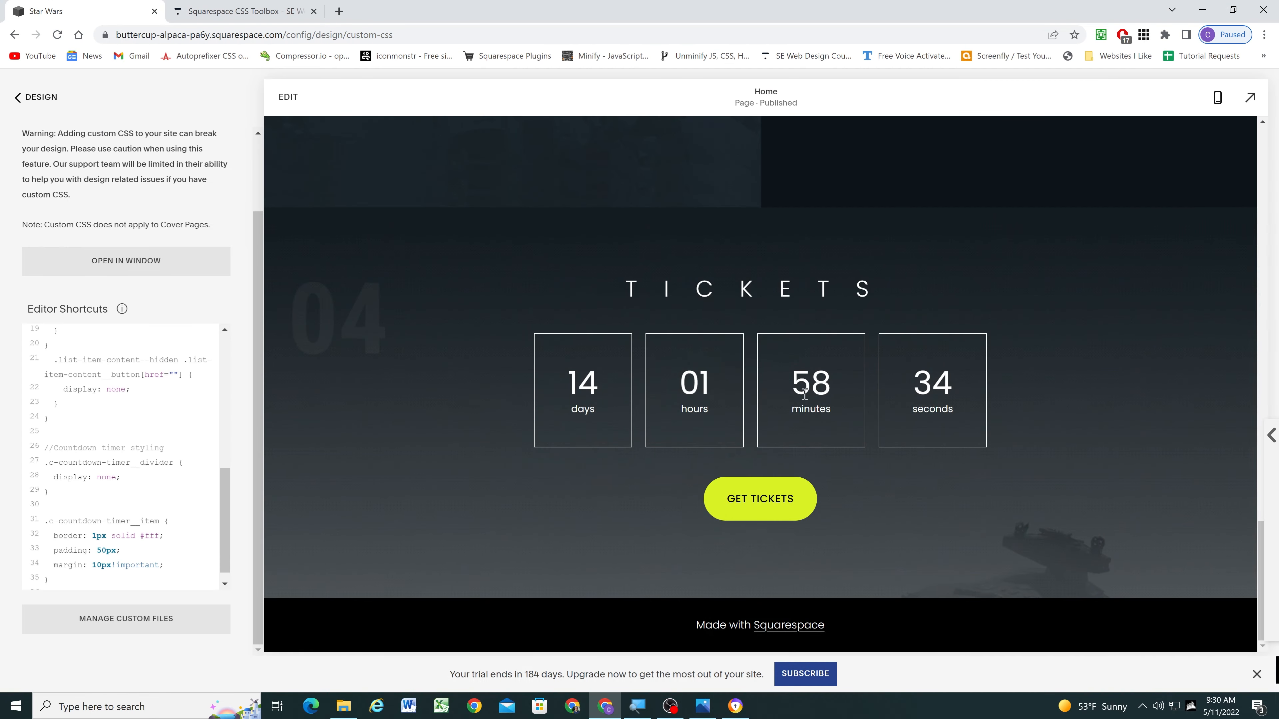
click(103, 565)
key(BackSpace)
text(5)
key(ctrl+s)
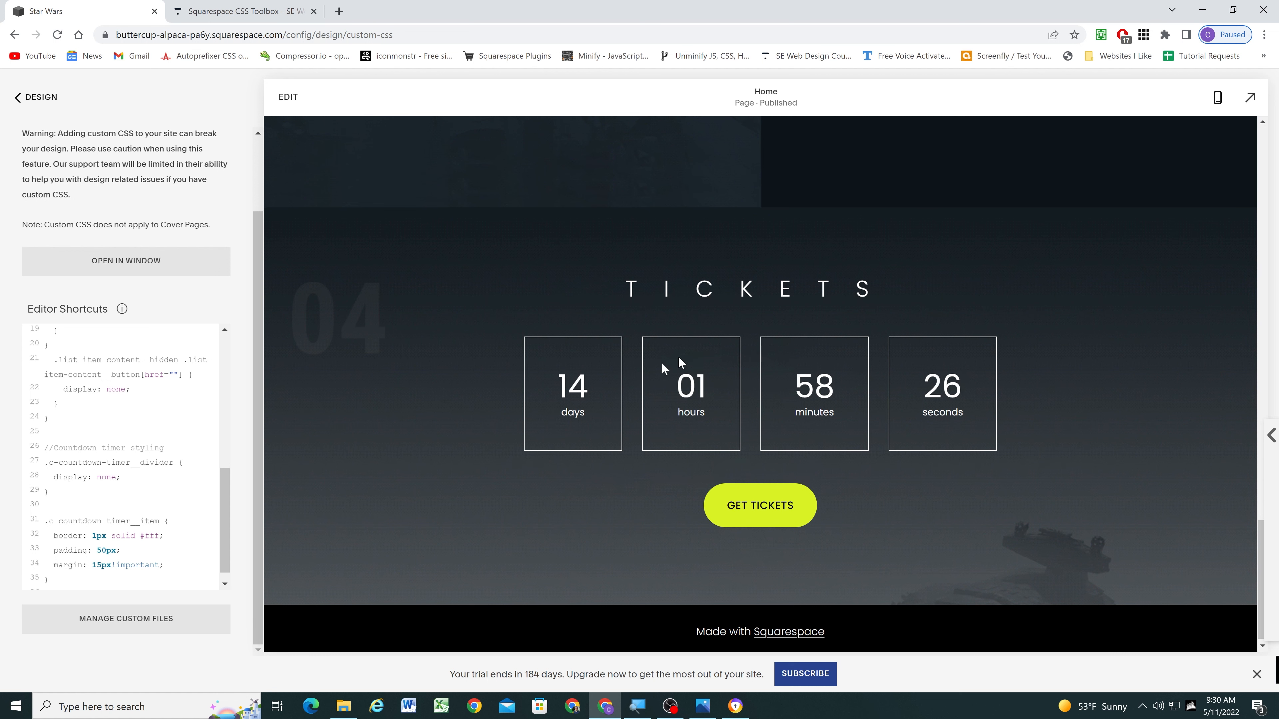
Add box-shadow: 0 0 20px rgba(0,0,0,.2); to the .c-countdown-timer__item rule.
click(167, 560)
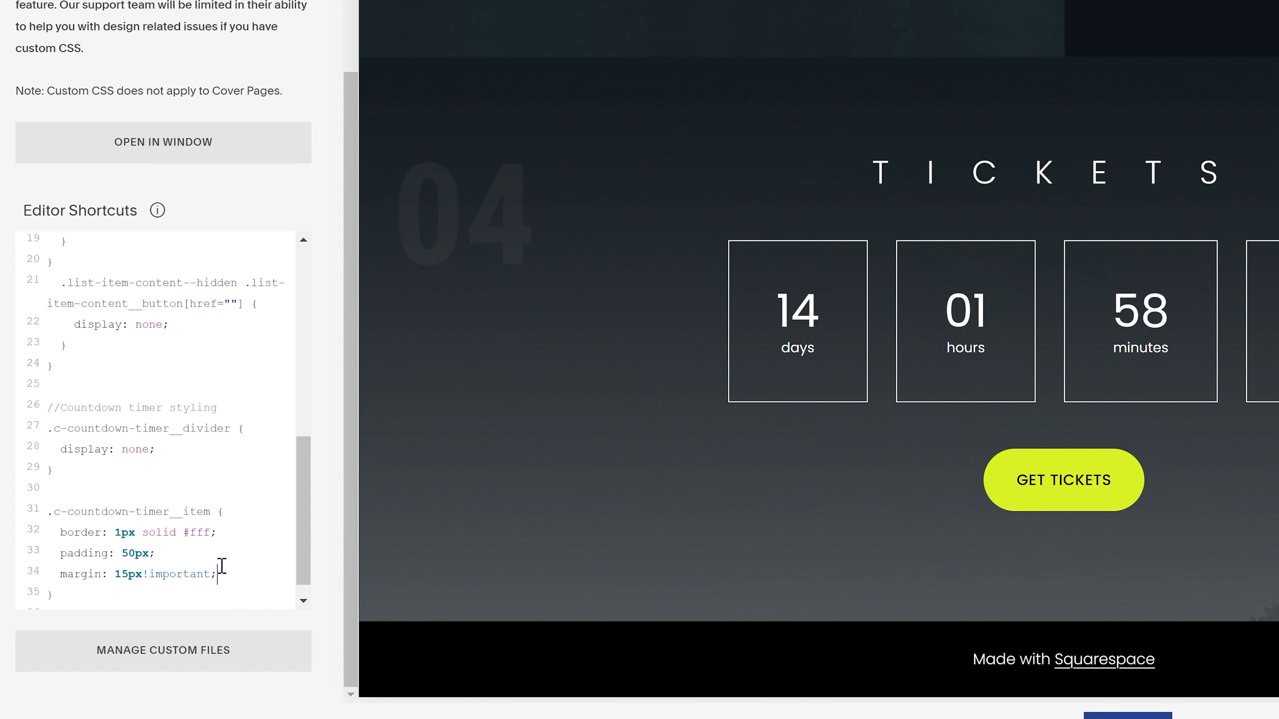
key(Return)
text(box-shadow: 0)
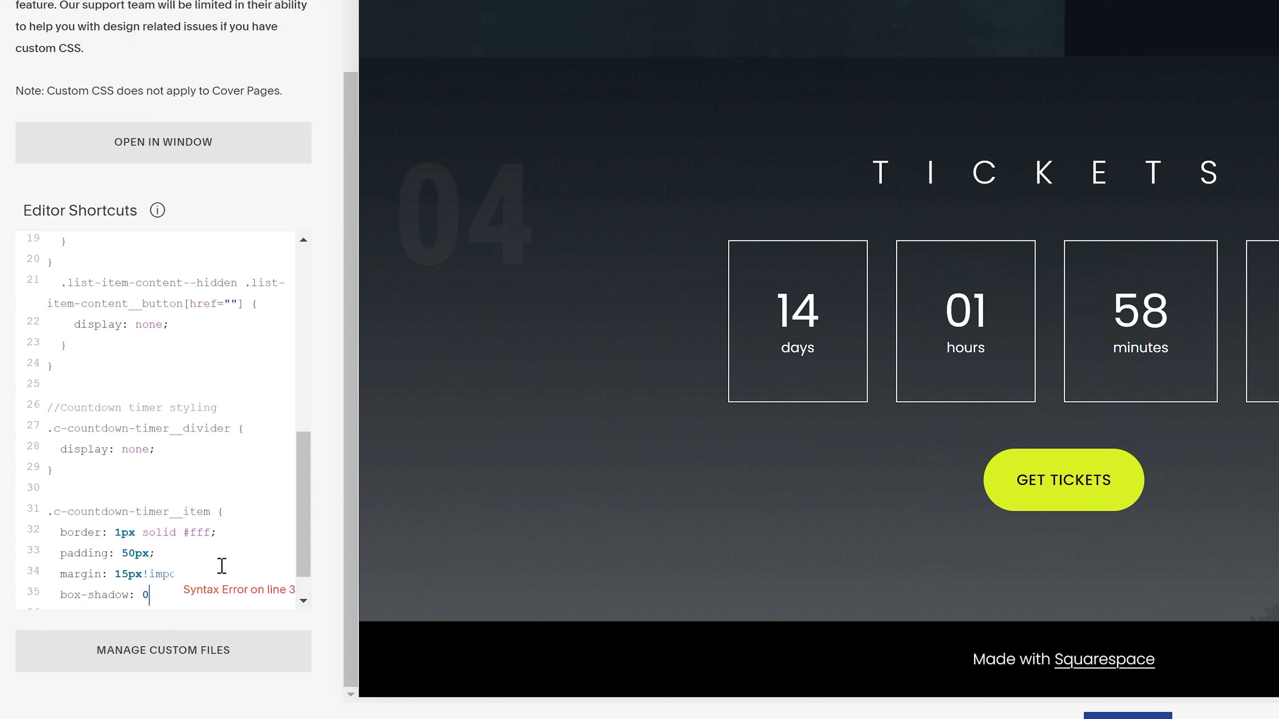
text( 0 )
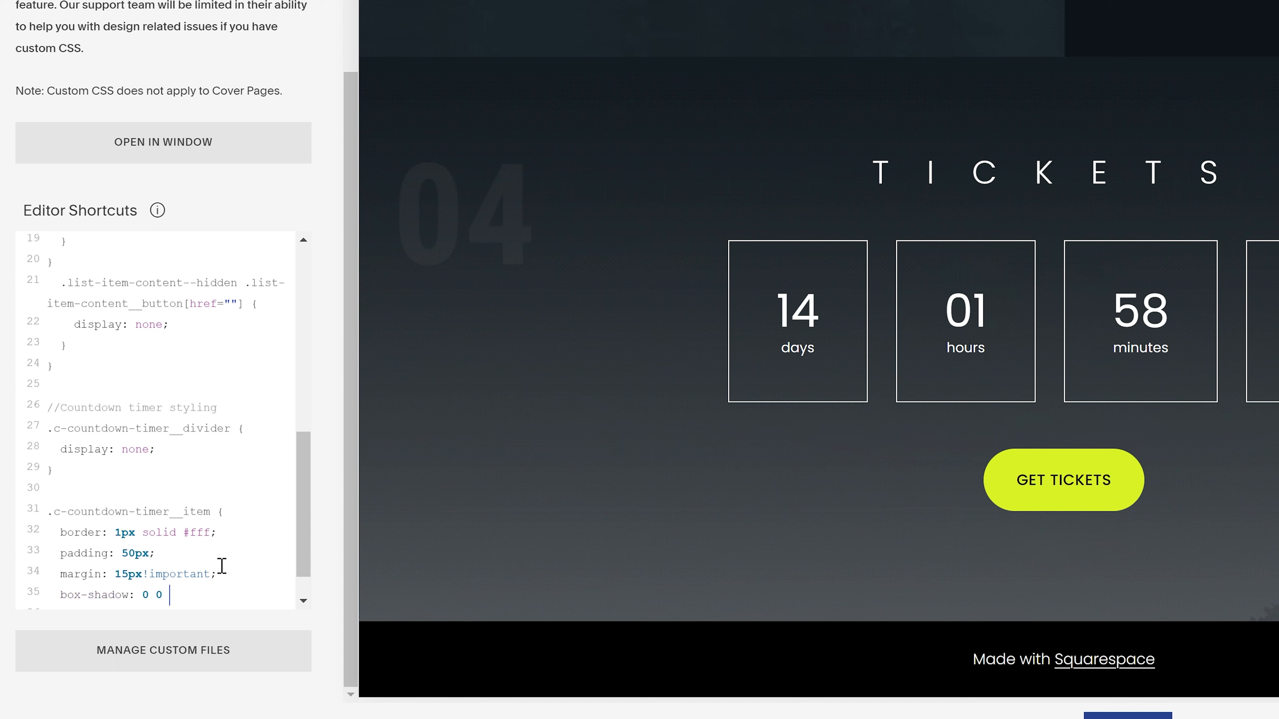
text(20px )
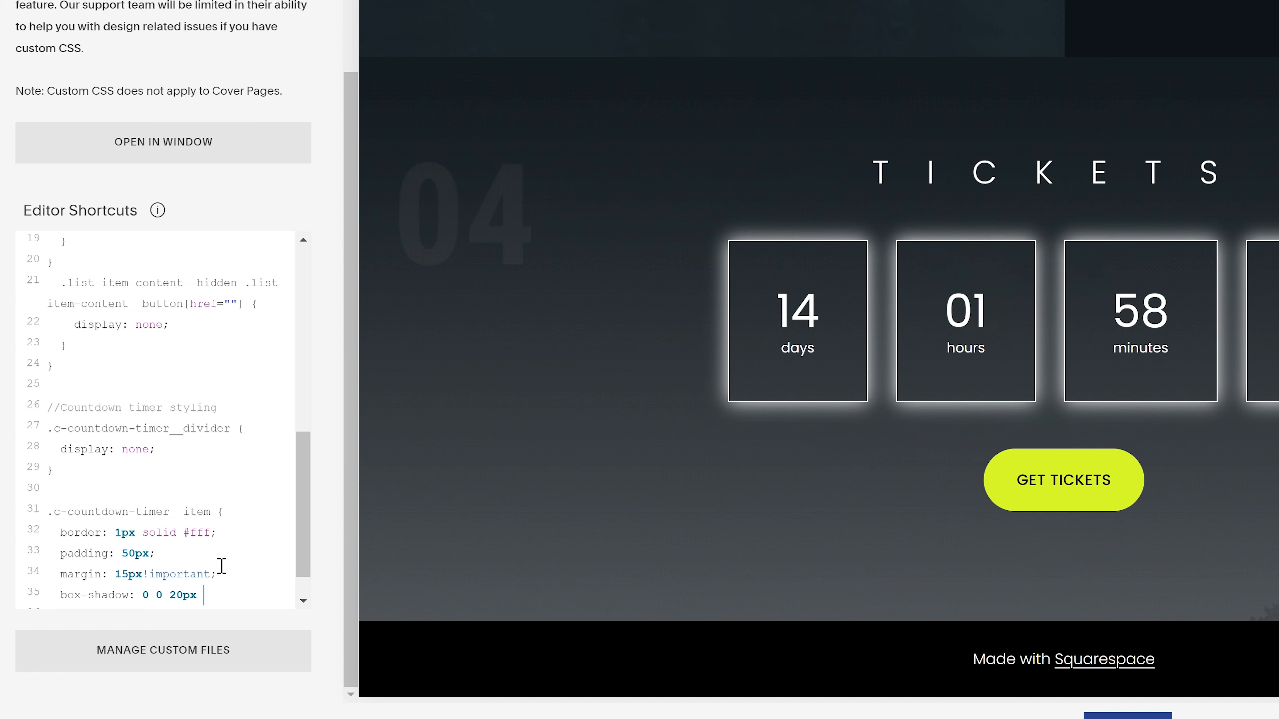
text(rgba()
scroll(242, 529, down, 2)
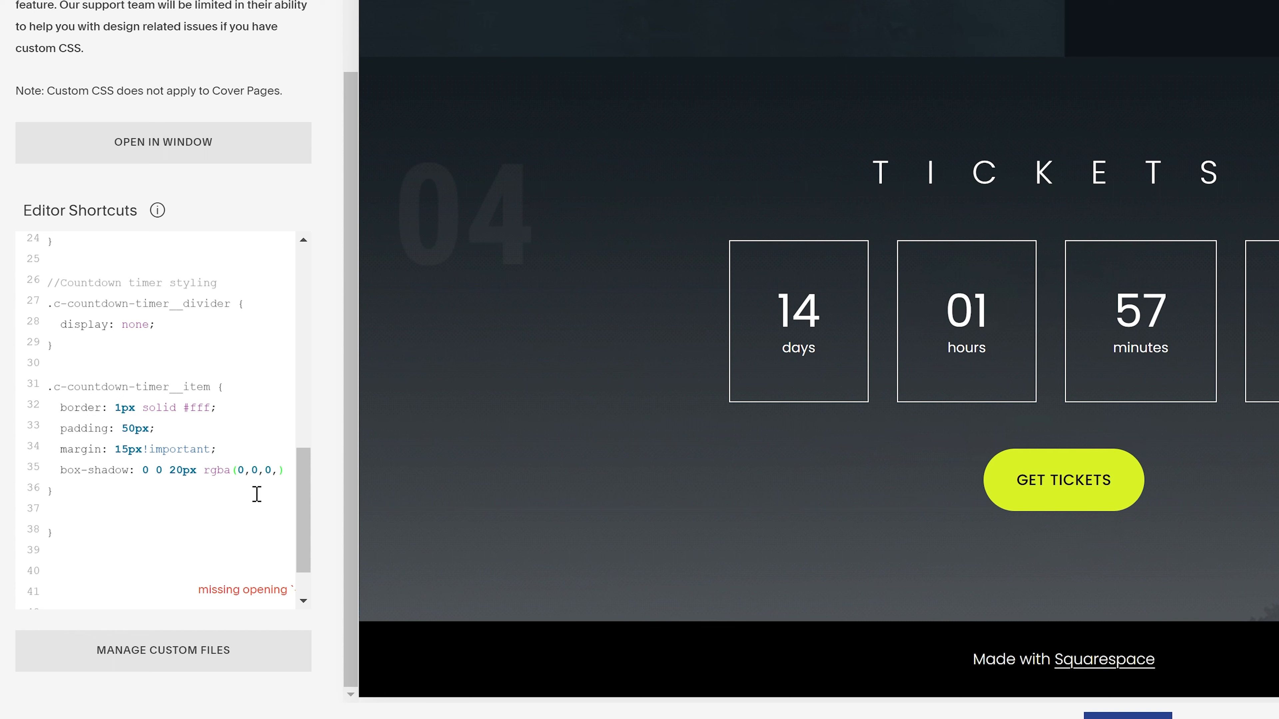
drag(203, 472, 231, 473)
click(279, 471)
text(.2)
click(173, 490)
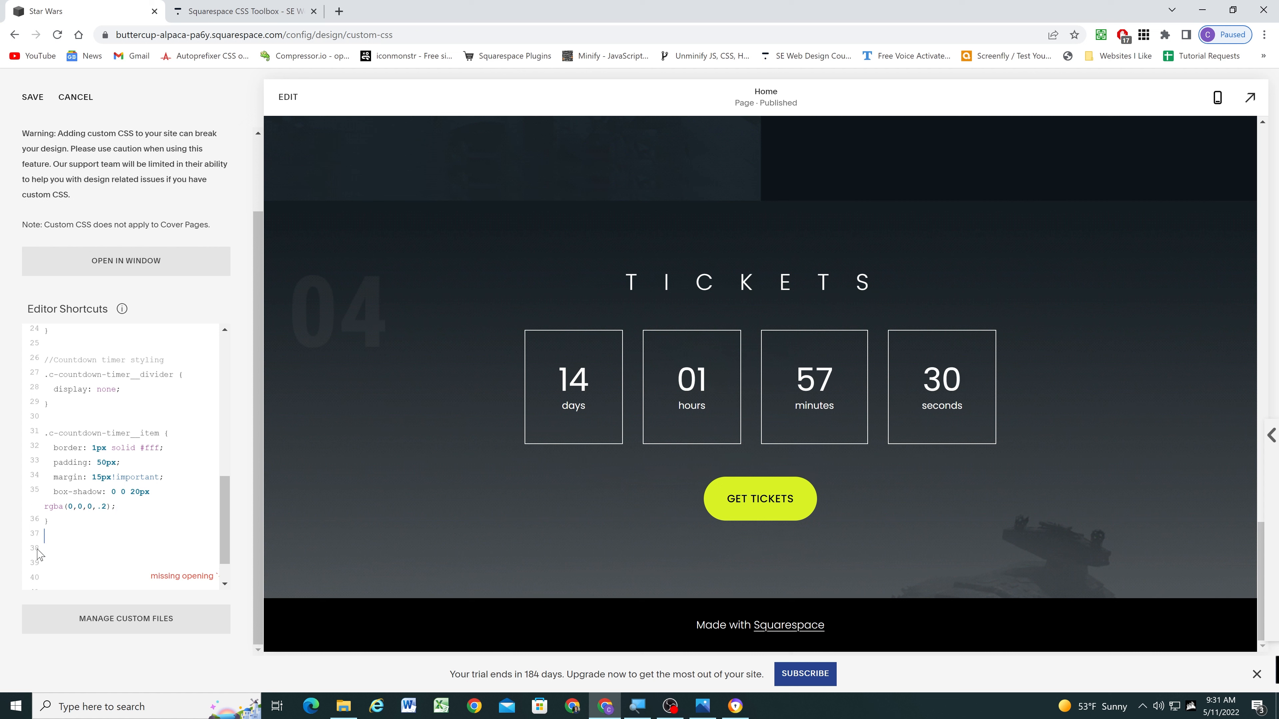
Remove the stray closing brace below the countdown item rule and save the CSS.
key(BackSpace)
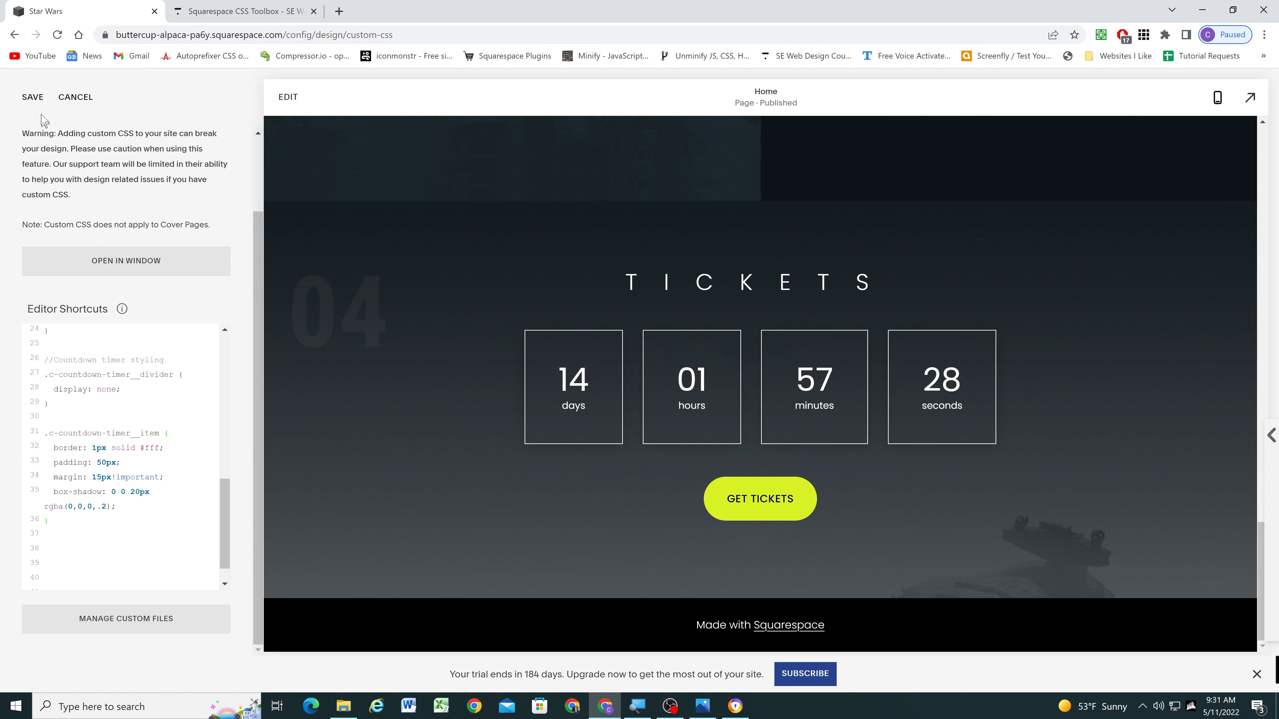
click(33, 97)
drag(52, 497, 91, 506)
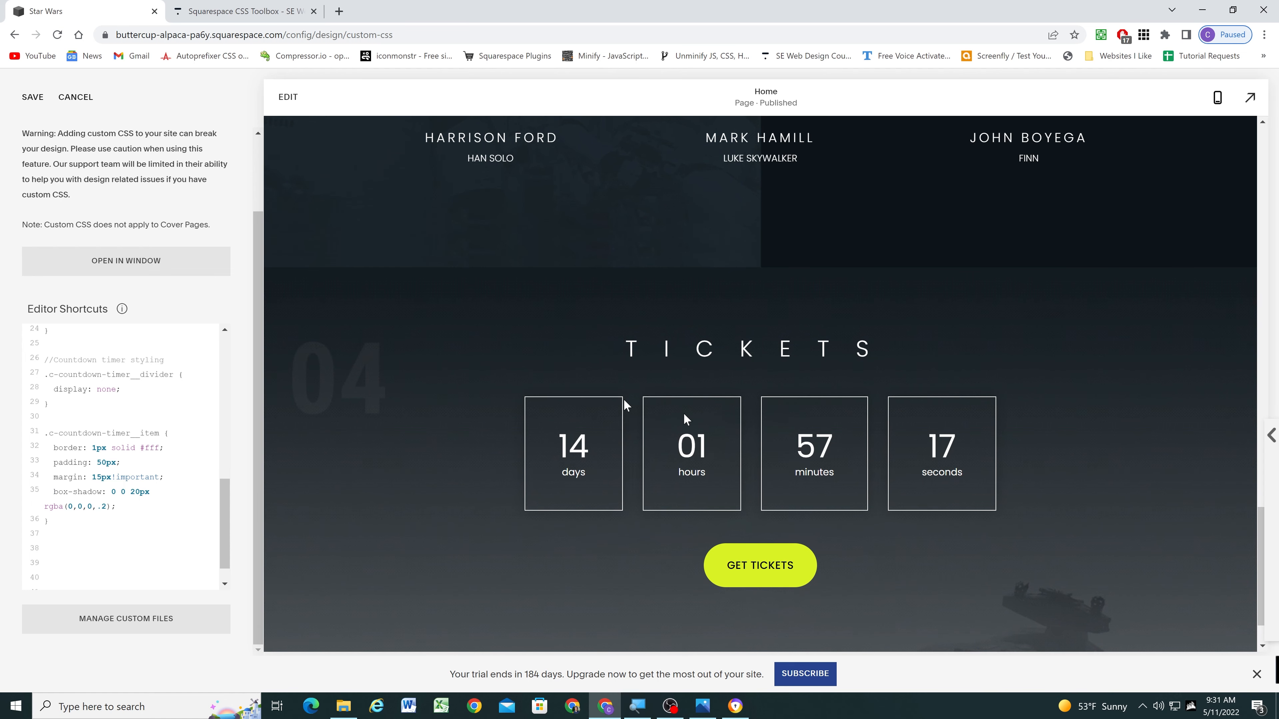
click(34, 98)
scroll(609, 468, up, 1)
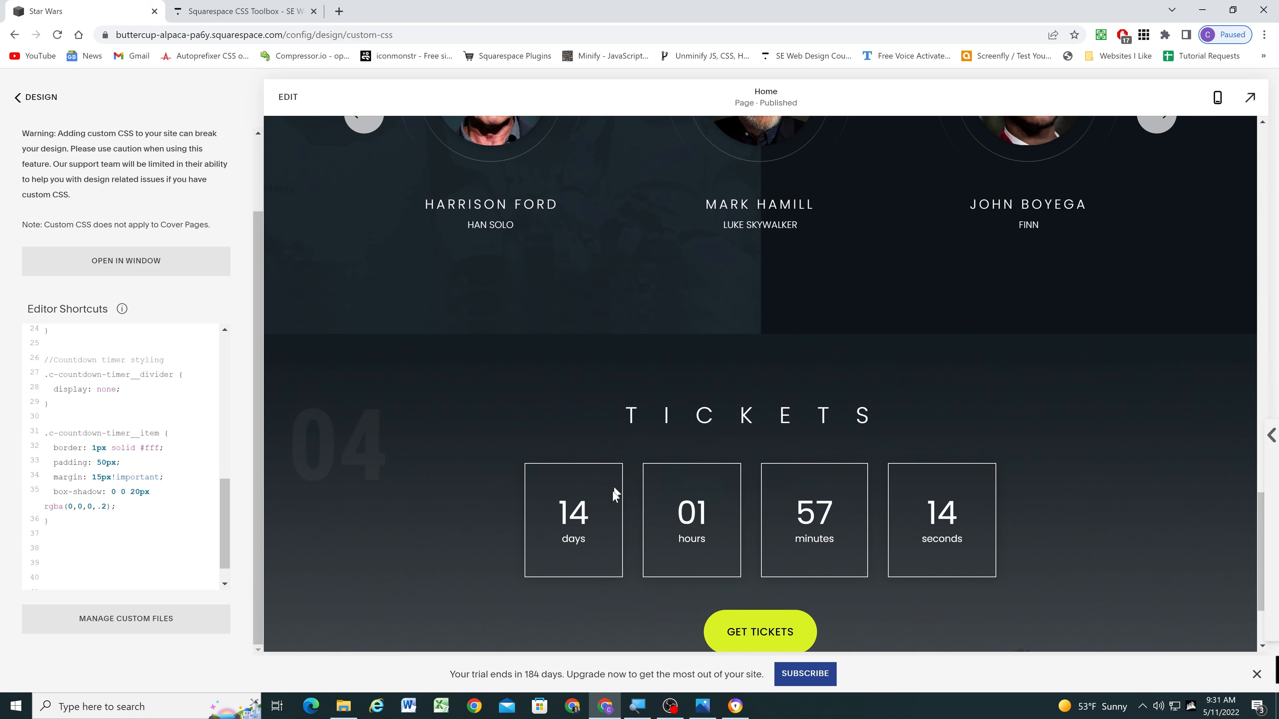
Replace the item border's #fff color with the rgba(0,0,0,.2) value copied from the box-shadow, leaving a single semicolon.
drag(159, 448, 143, 451)
drag(119, 508, 46, 506)
key(ctrl+c)
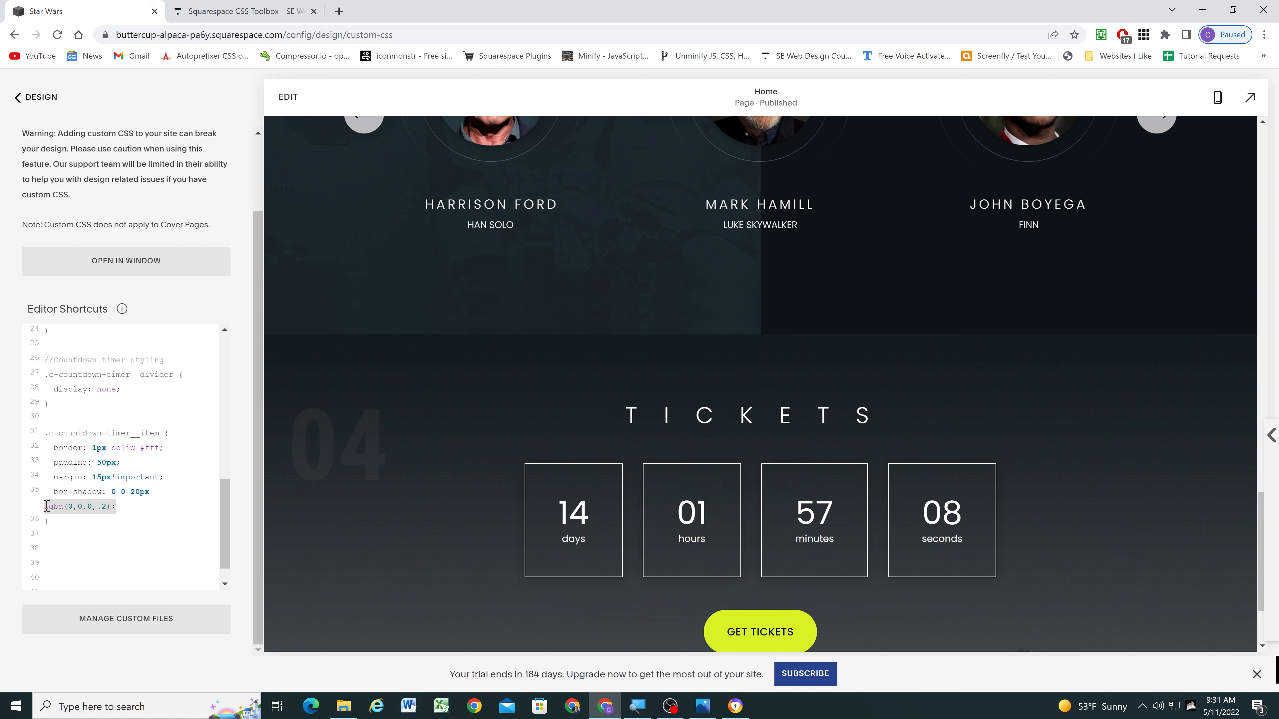
drag(159, 448, 140, 448)
key(ctrl+v)
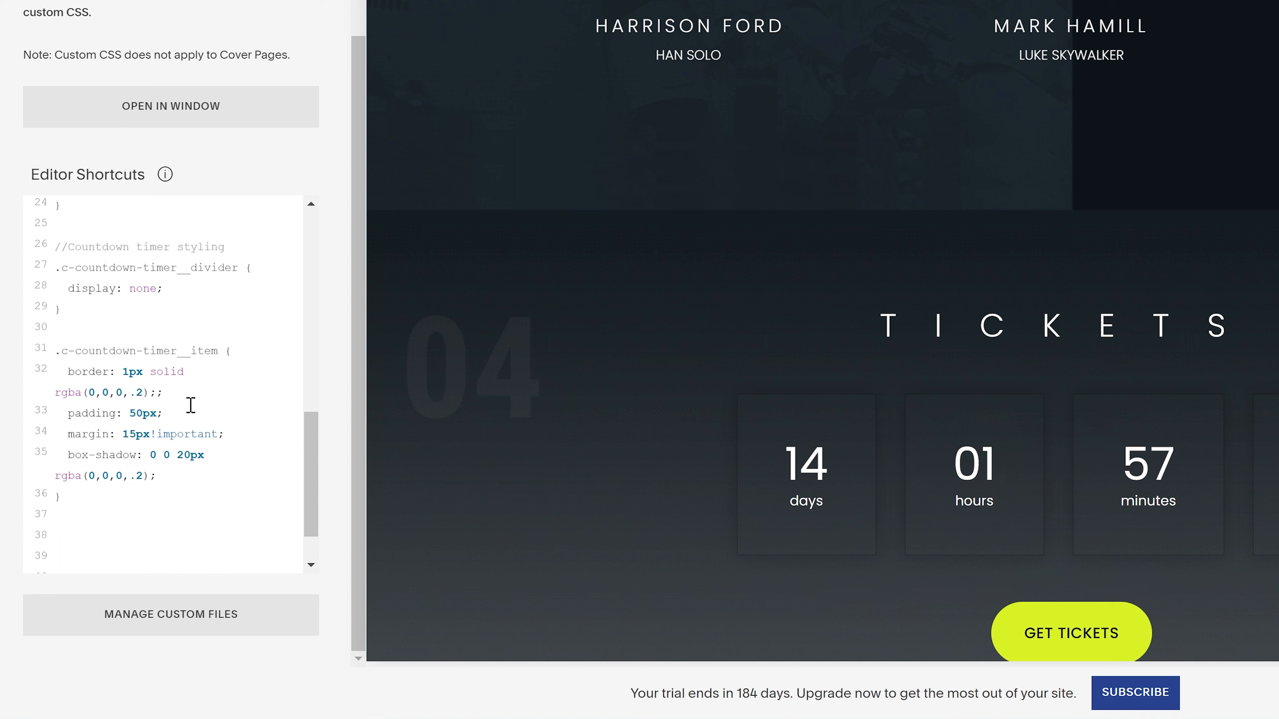
key(BackSpace)
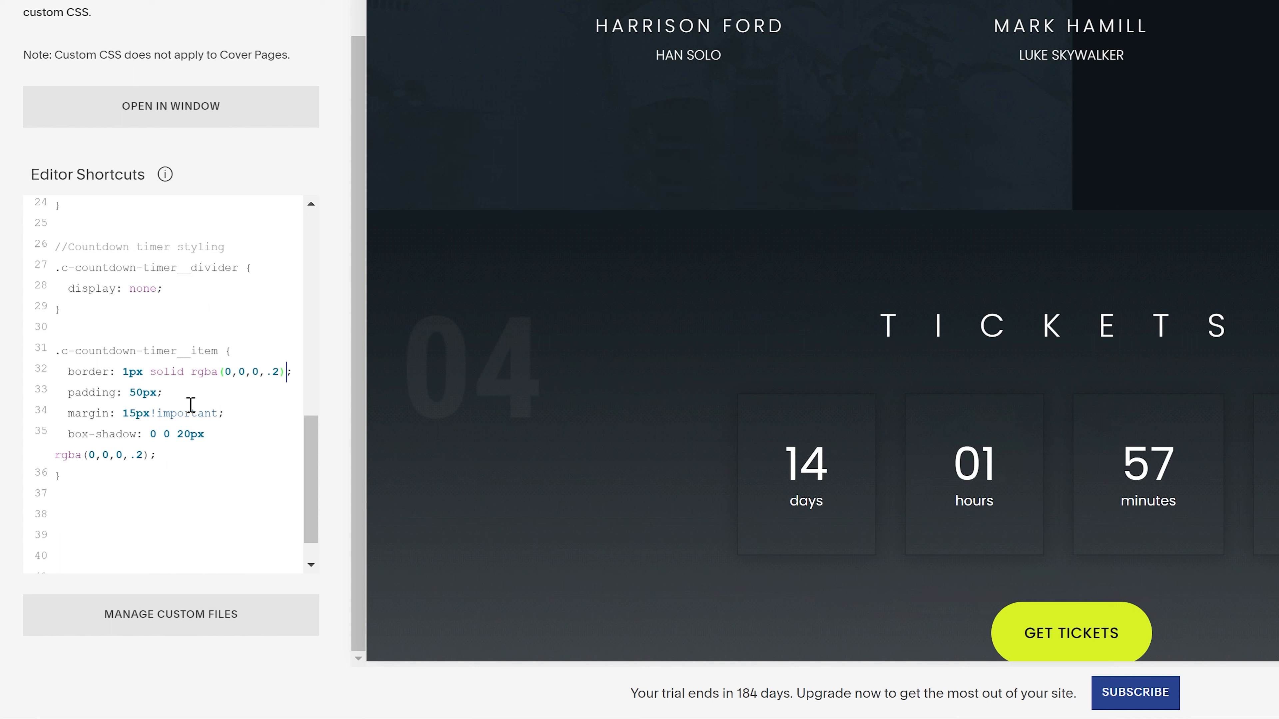
Change the item border color to rgba(255,255,255,.5) and save the CSS.
double_click(231, 371)
text(255)
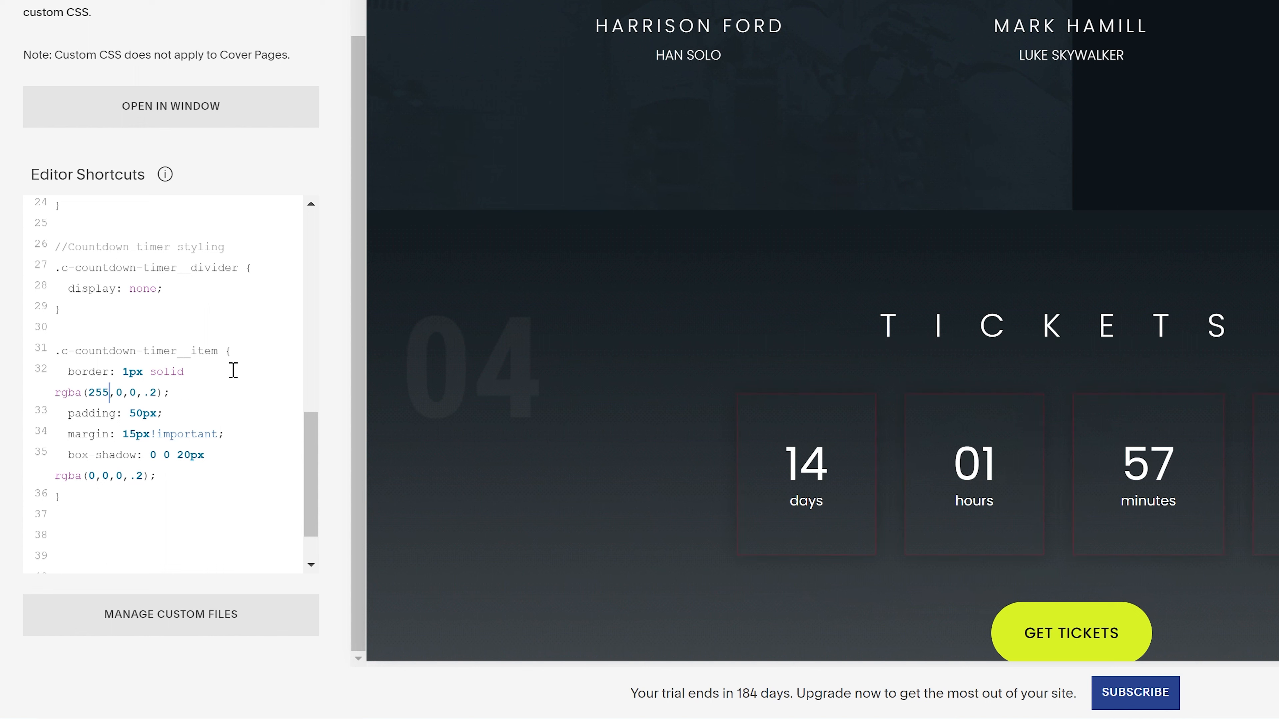
double_click(121, 392)
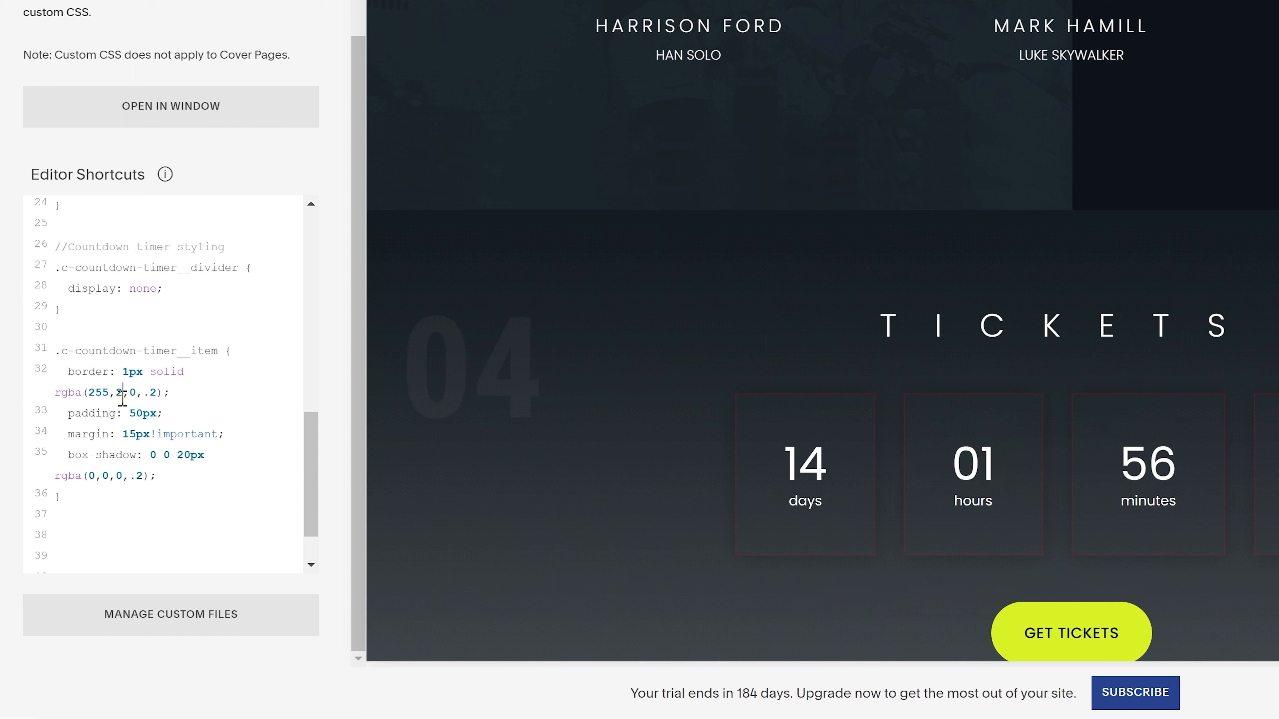
text(255,)
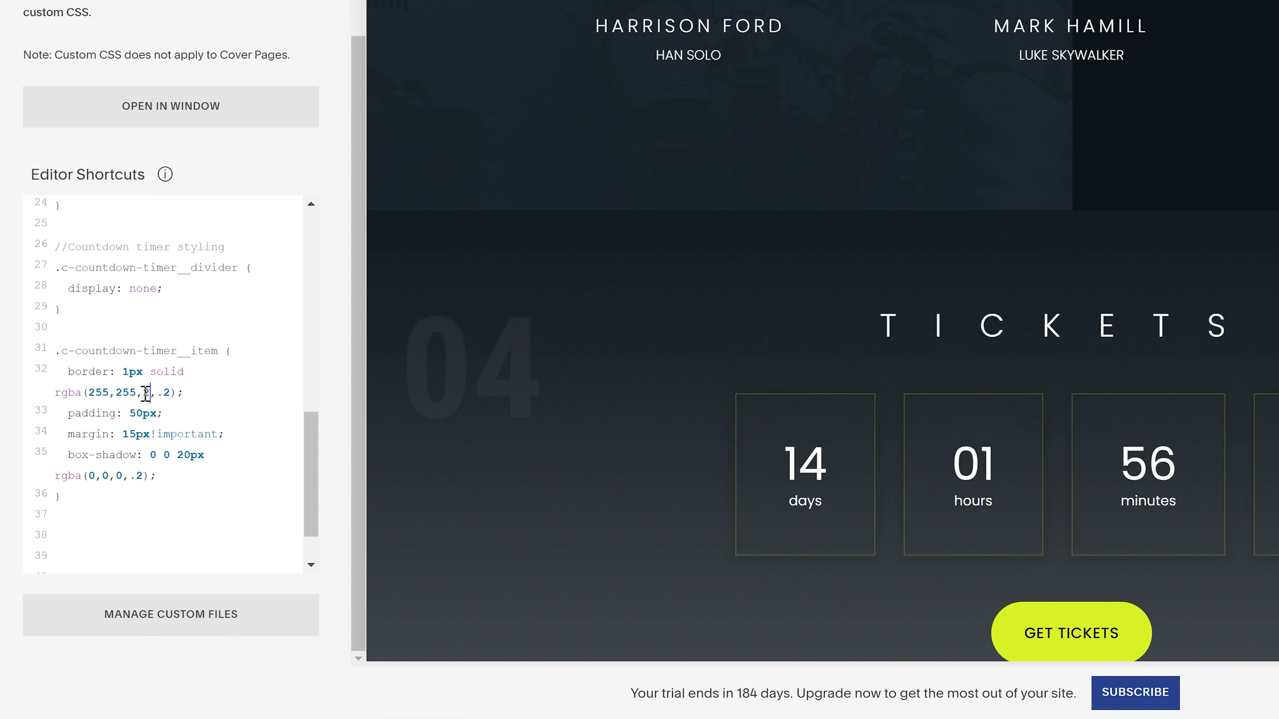
text(255)
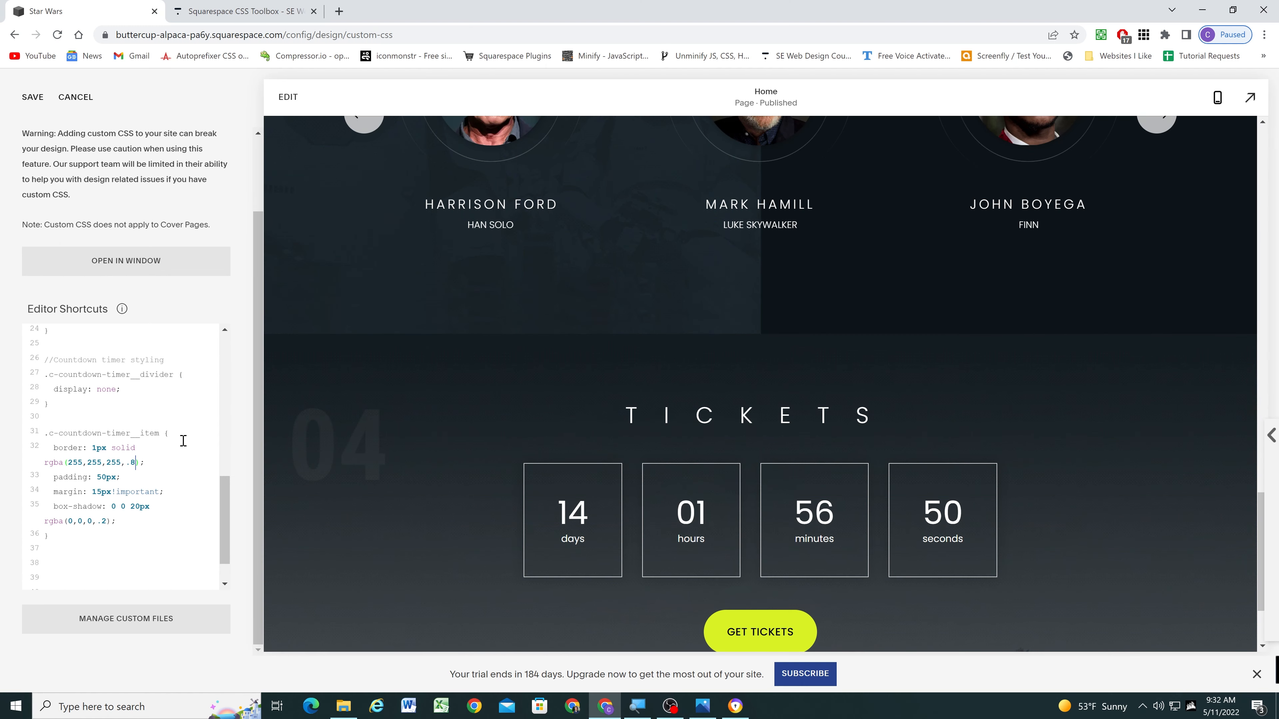
key(BackSpace)
text(5)
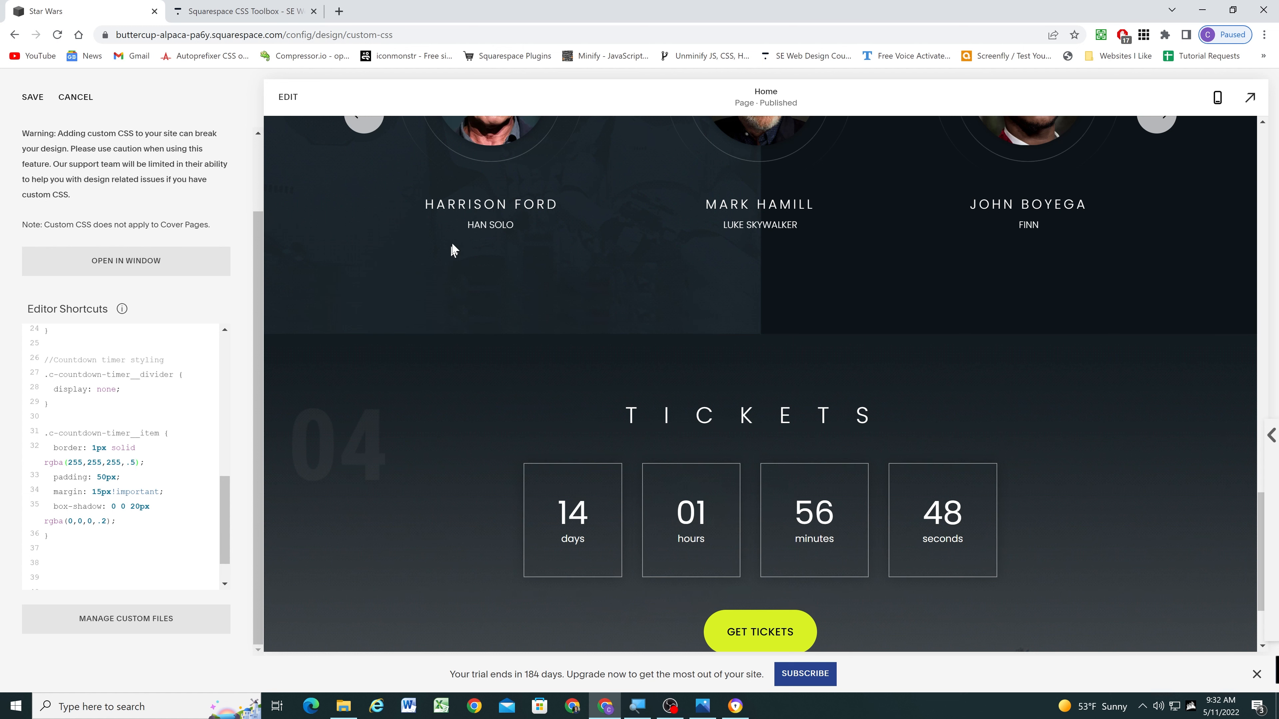
scroll(451, 255, down, 3)
key(ctrl+s)
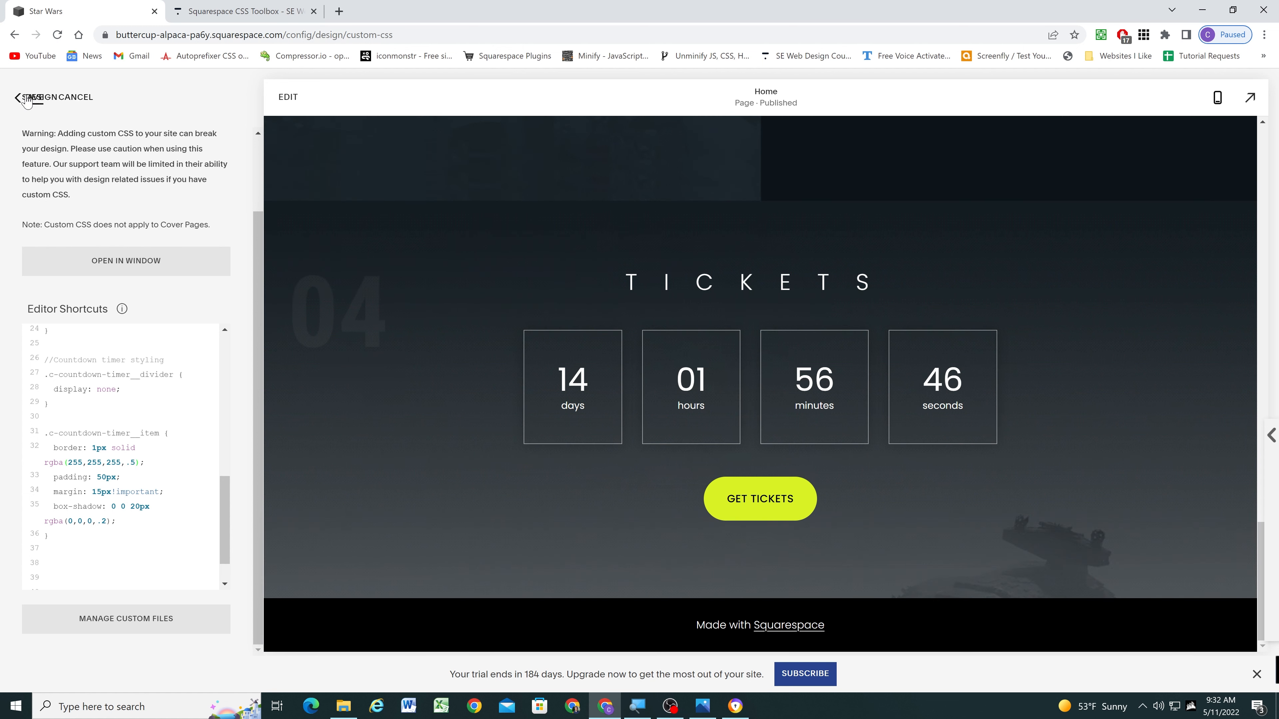
Compare the box borders with the Star Wars Website Original.png reference, set the border color's opacity to .4, and save the CSS.
click(703, 706)
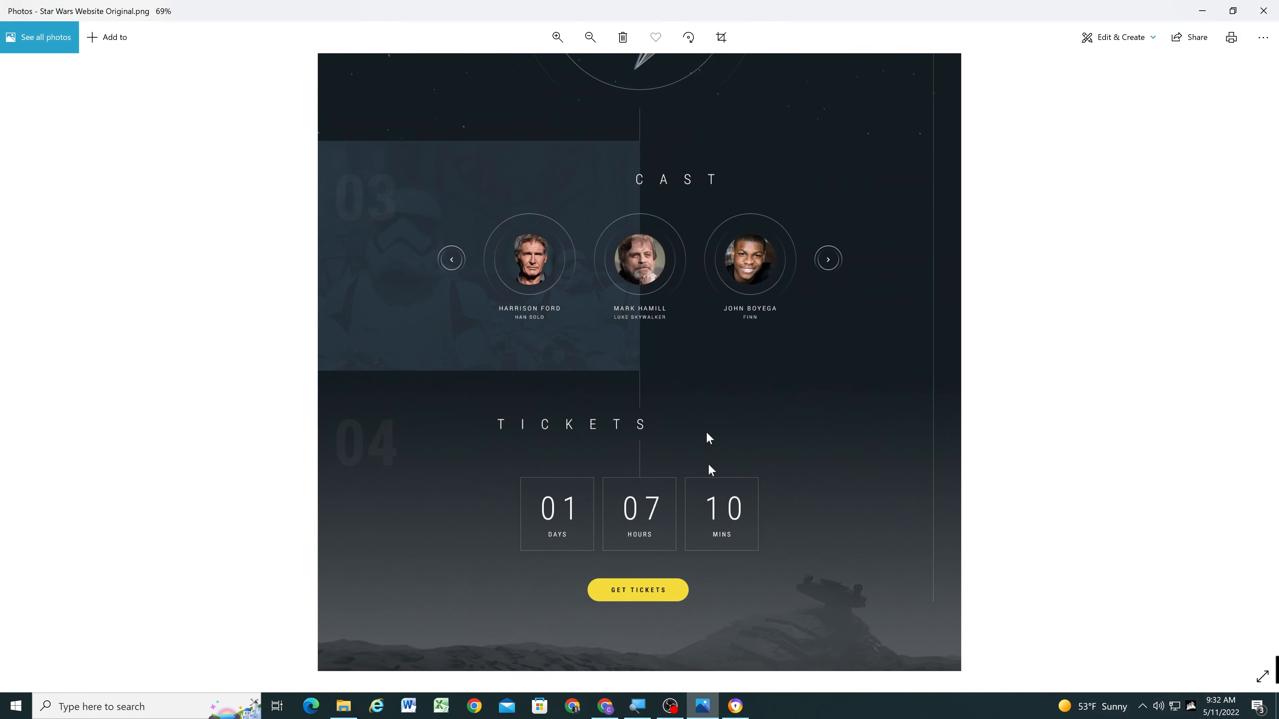
scroll(612, 526, up, 1)
scroll(613, 529, up, 3)
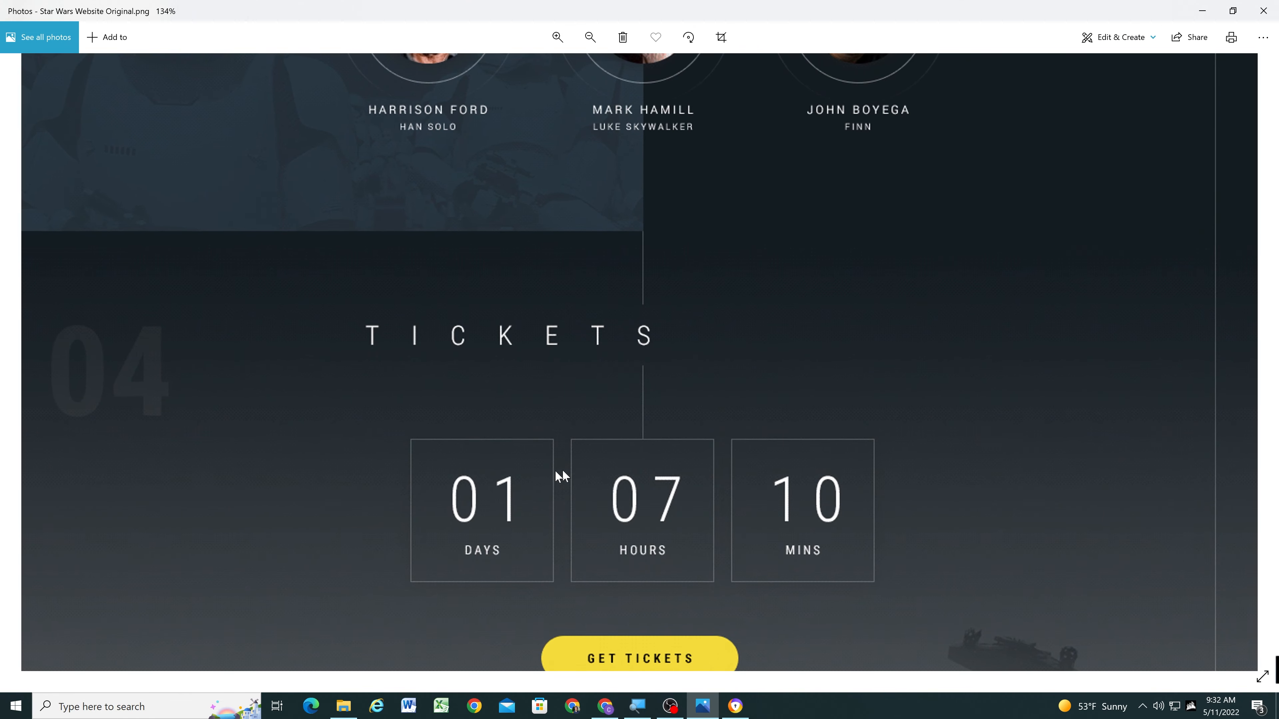
scroll(571, 469, down, 2)
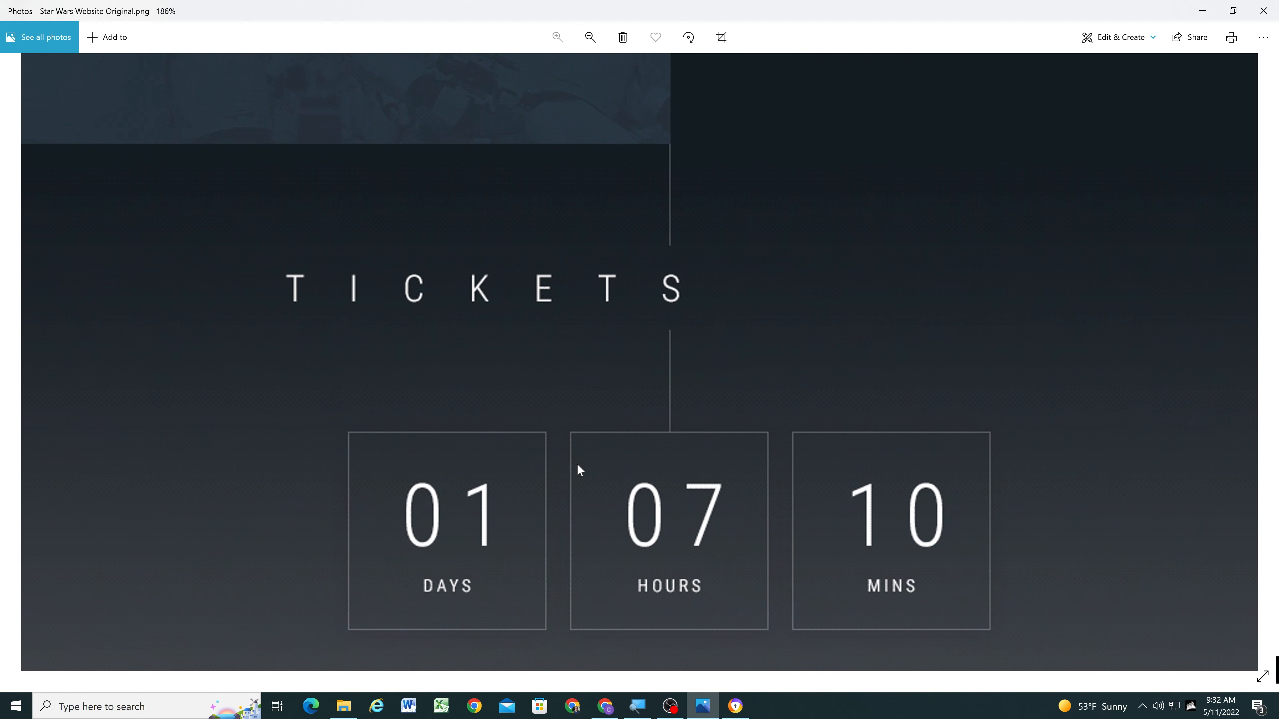
scroll(580, 466, down, 2)
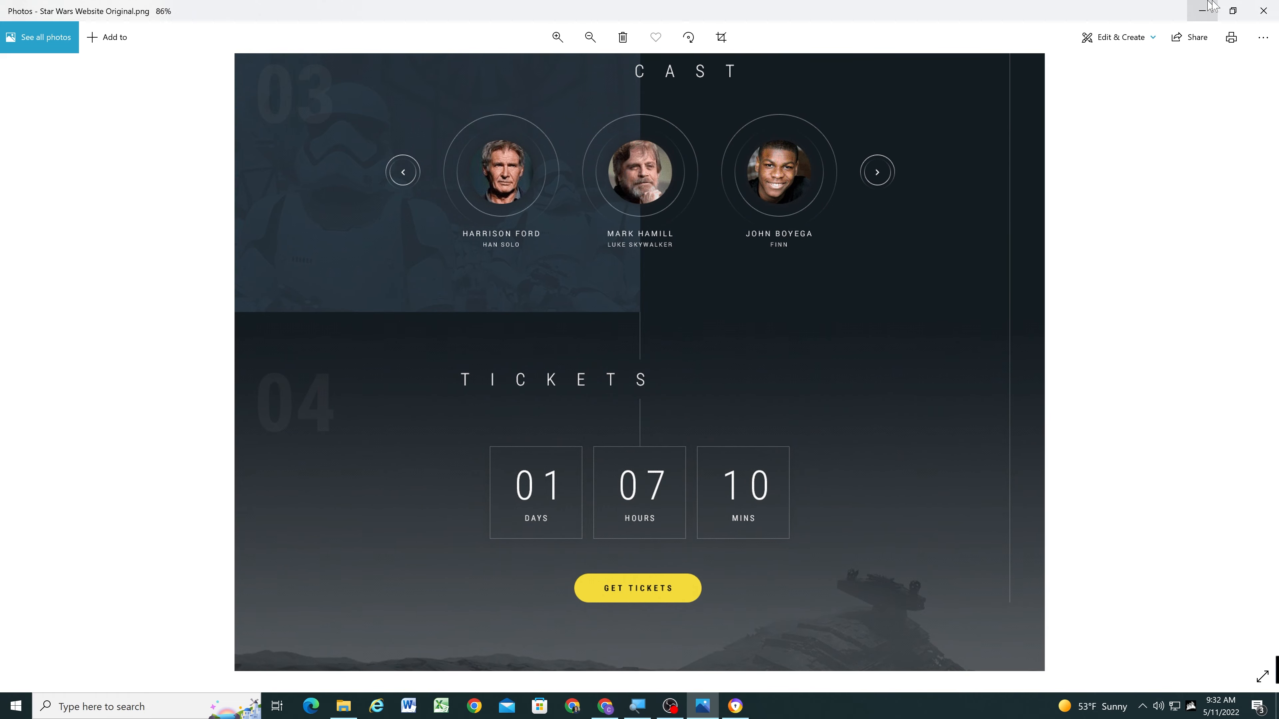
click(1203, 10)
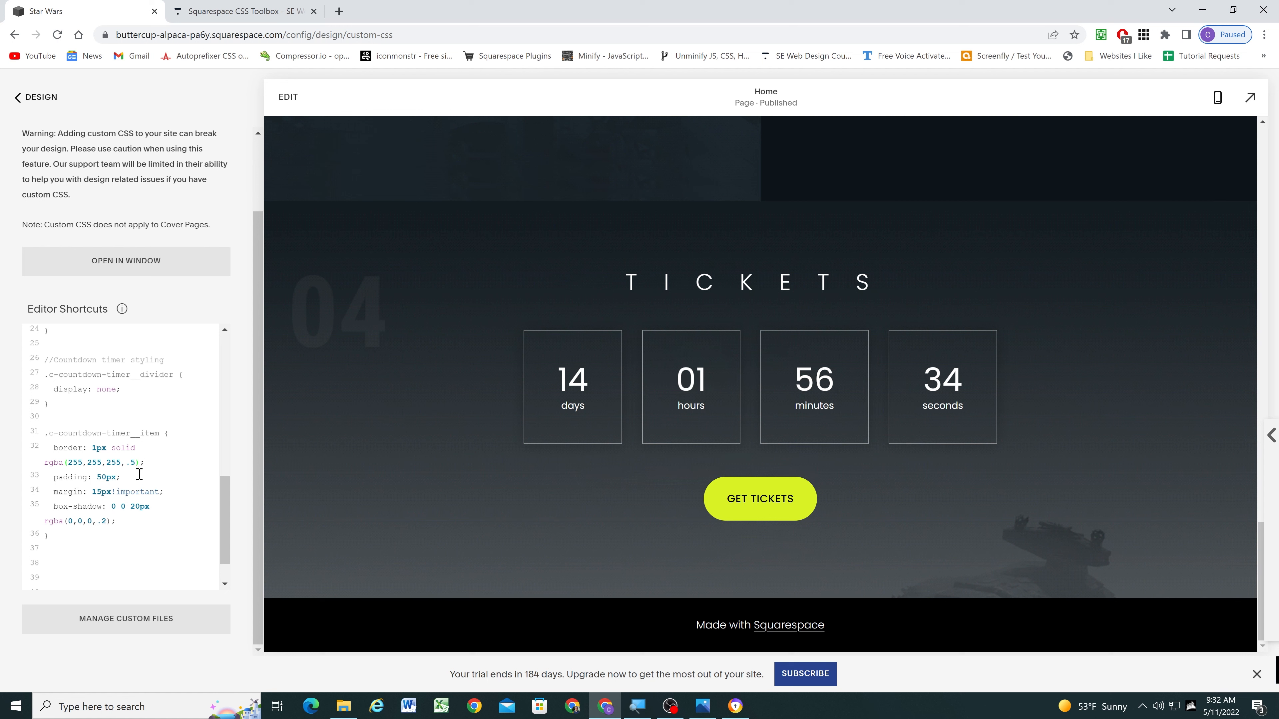
key(Delete)
text(4)
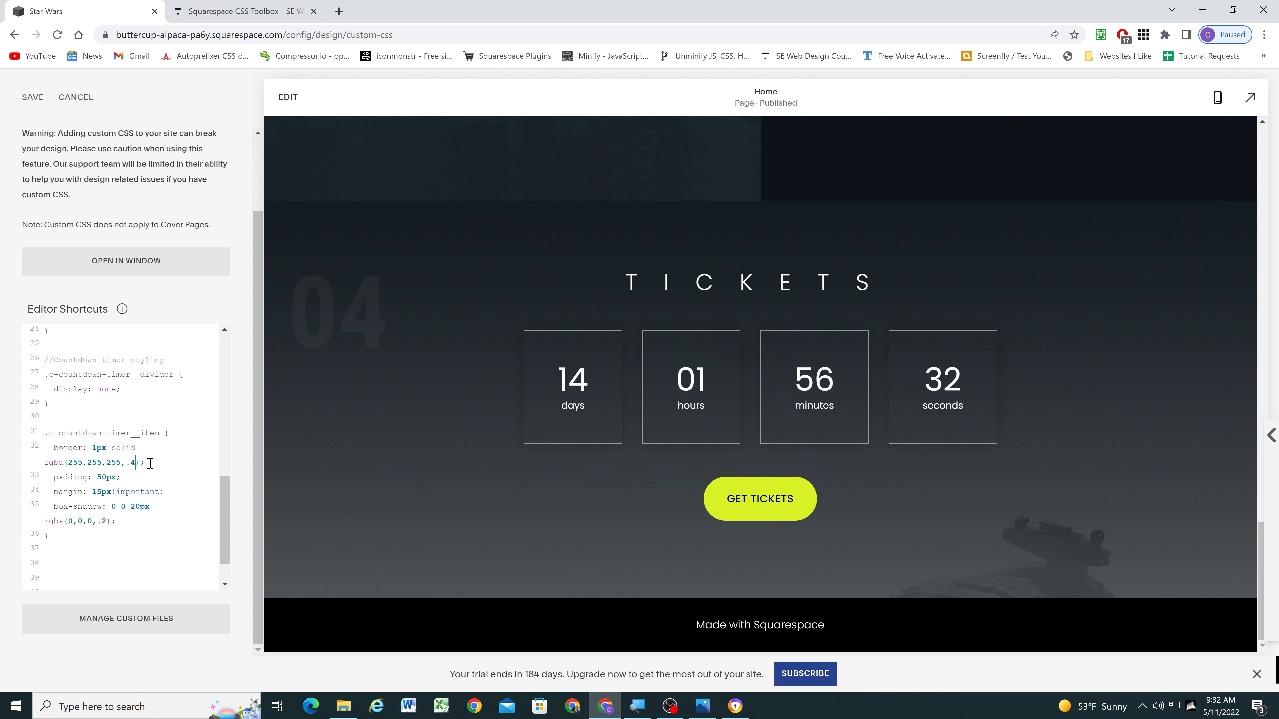
key(ctrl+s)
Review the page on desktop and switch to mobile view to examine how the Tickets countdown boxes are laid out.
scroll(470, 312, up, 20)
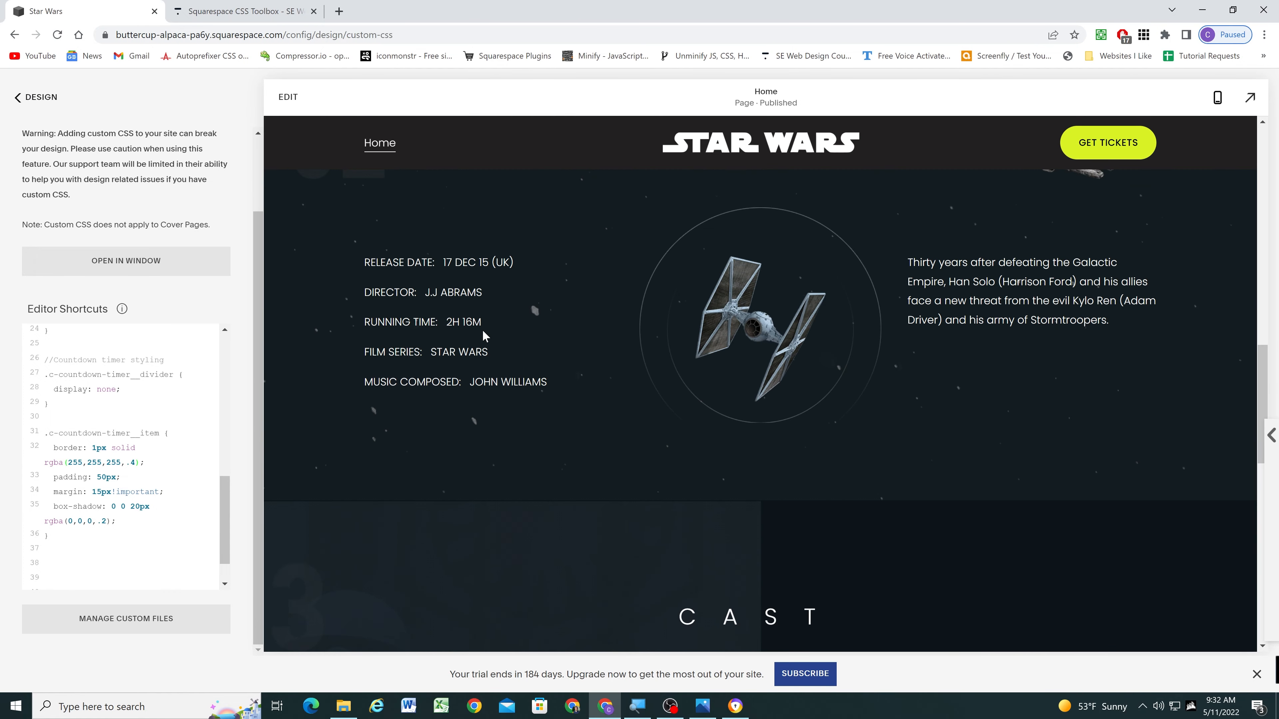
scroll(484, 331, down, 20)
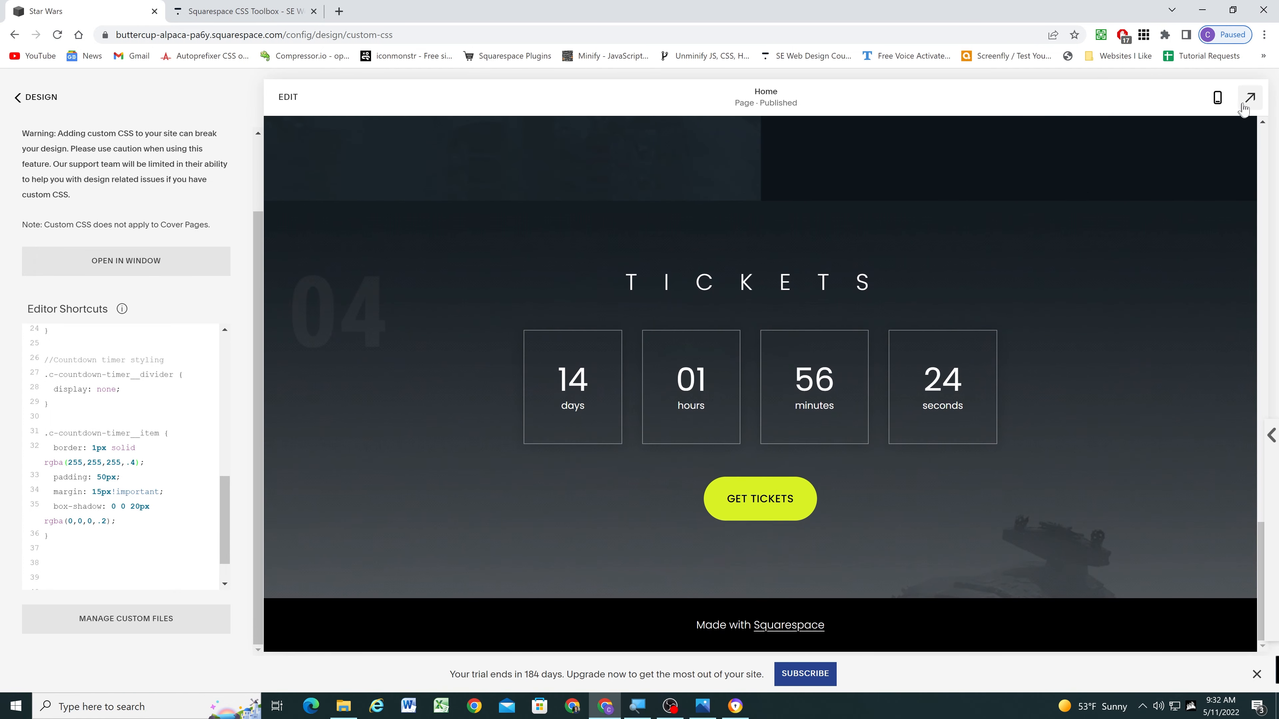
click(1218, 97)
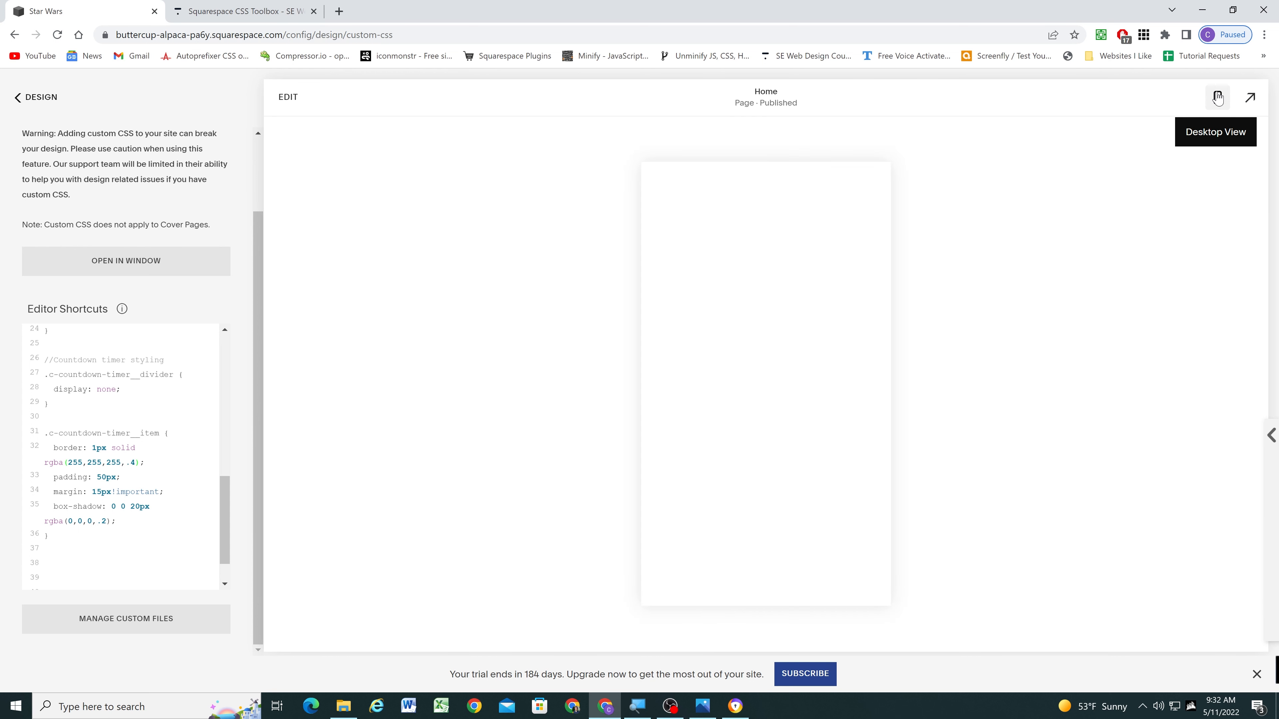
scroll(820, 302, down, 5)
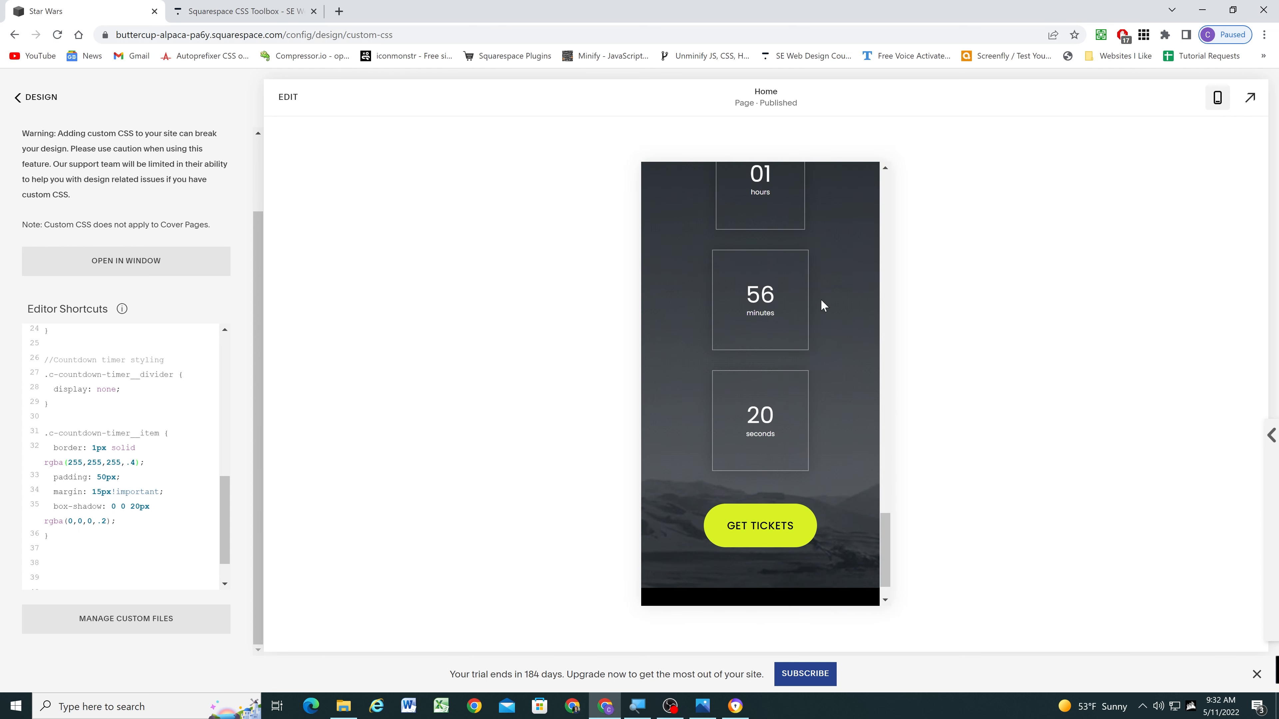
scroll(827, 392, up, 5)
scroll(826, 392, up, 4)
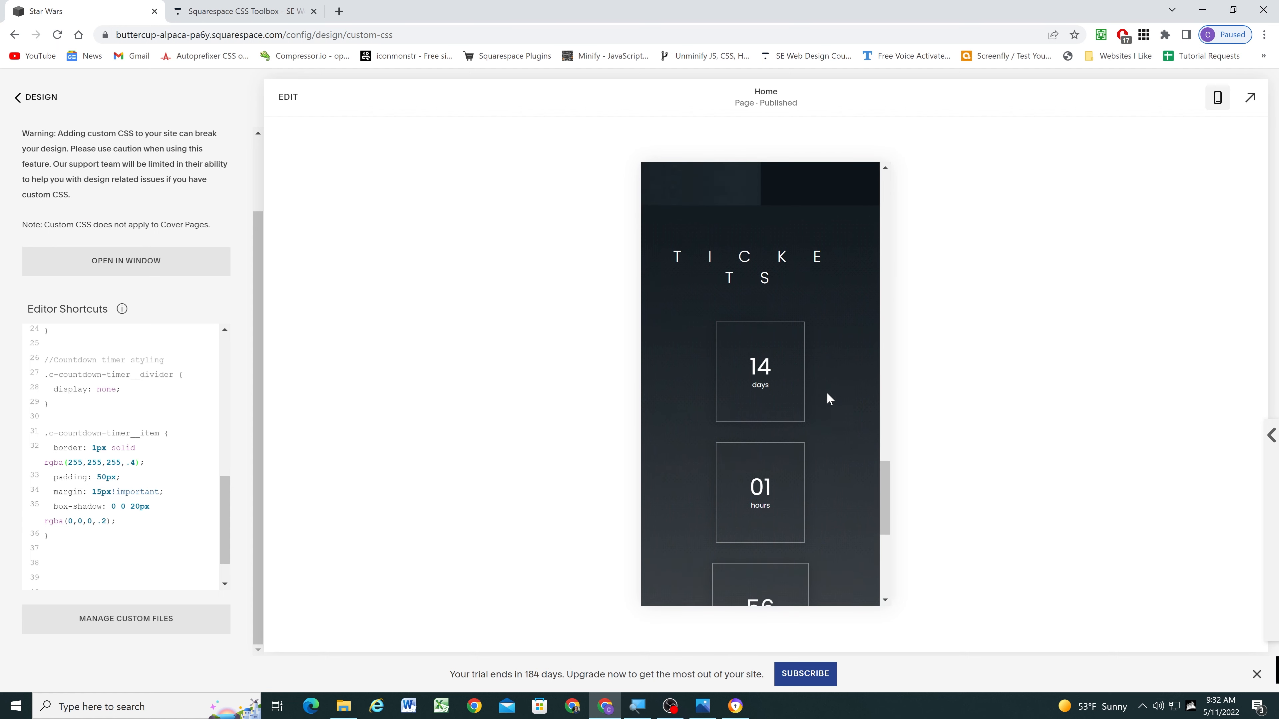
scroll(813, 459, up, 4)
scroll(819, 443, down, 10)
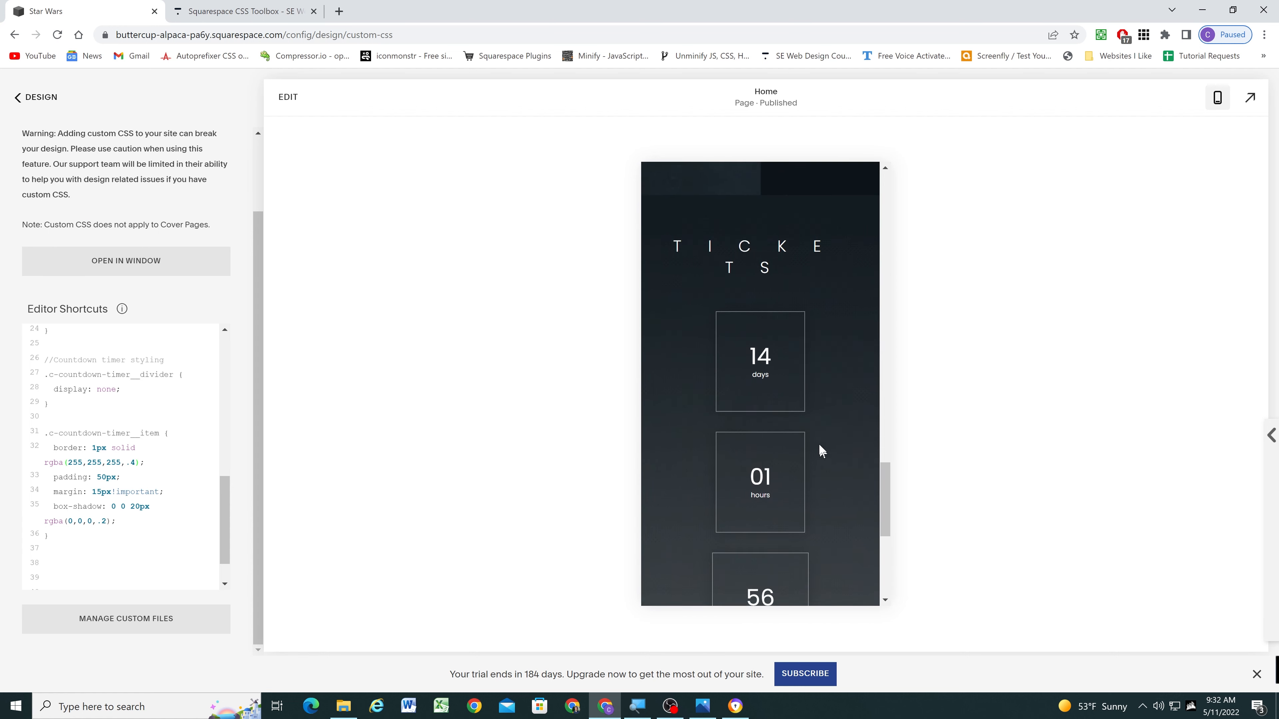
scroll(746, 302, down, 2)
scroll(753, 375, up, 6)
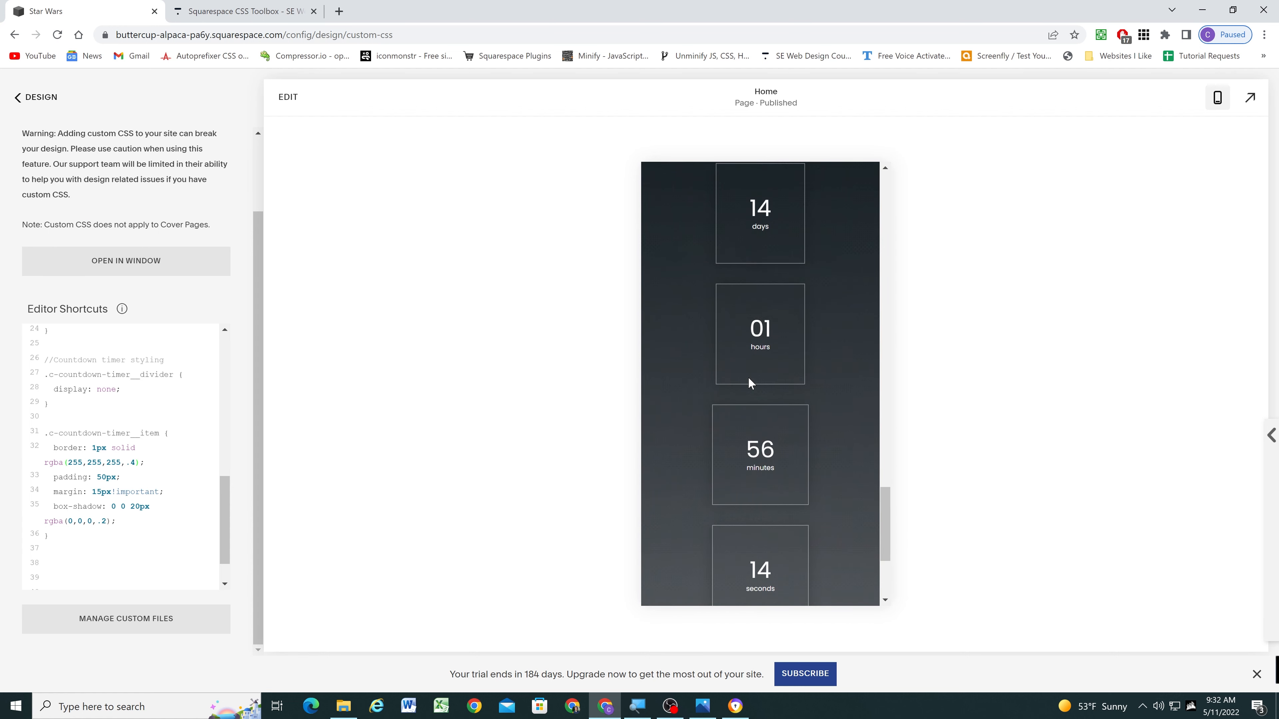
scroll(743, 306, up, 1)
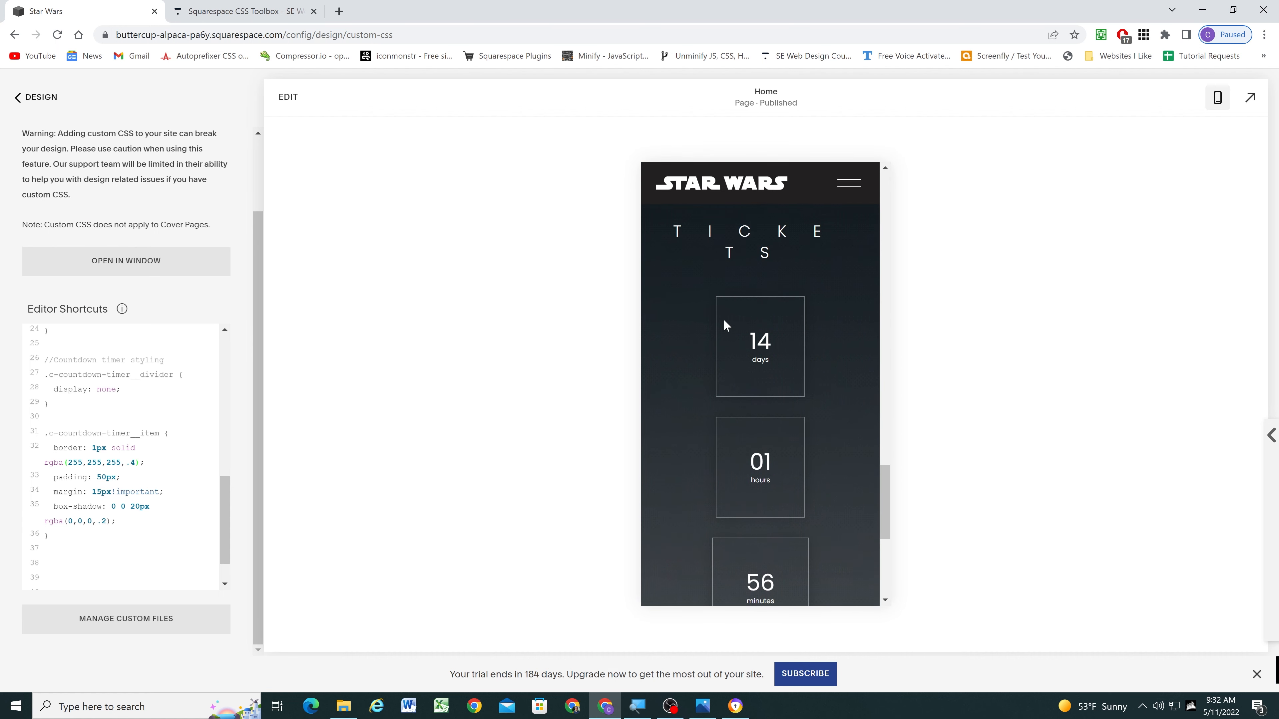
click(121, 524)
key(Return)
text(@)
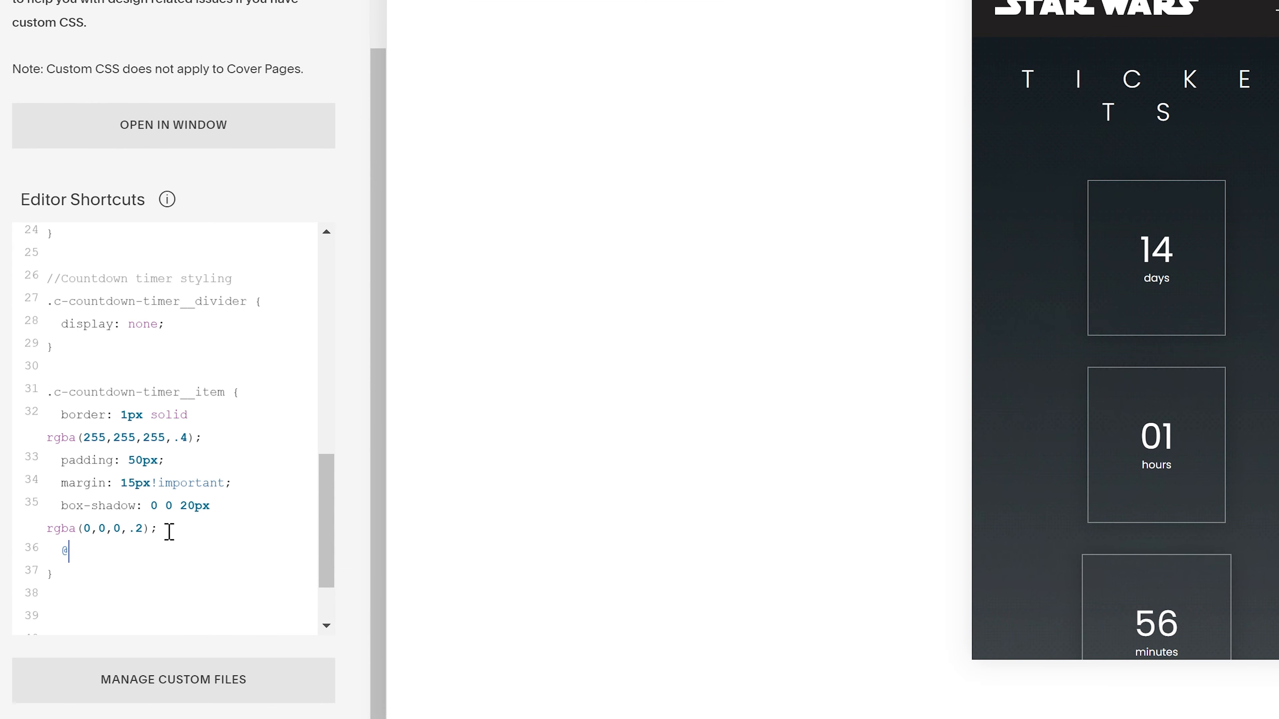
text(media screen and (max-width)
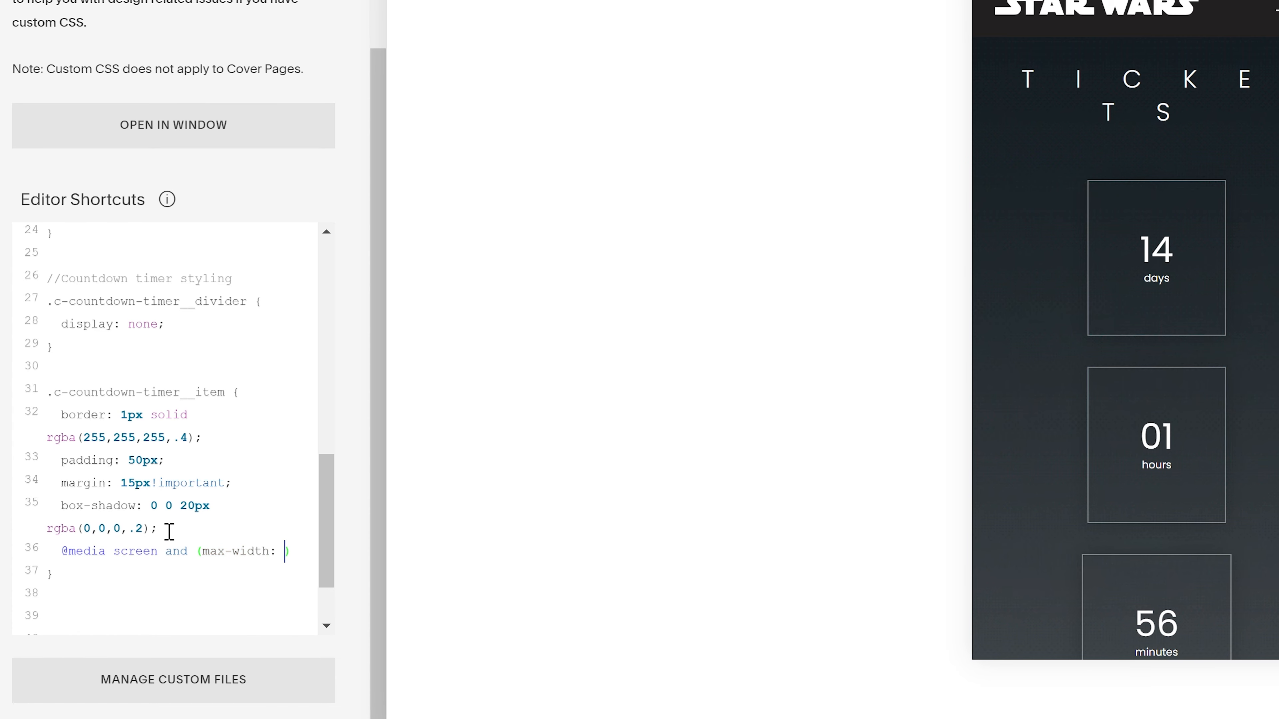
text(: 767px) )
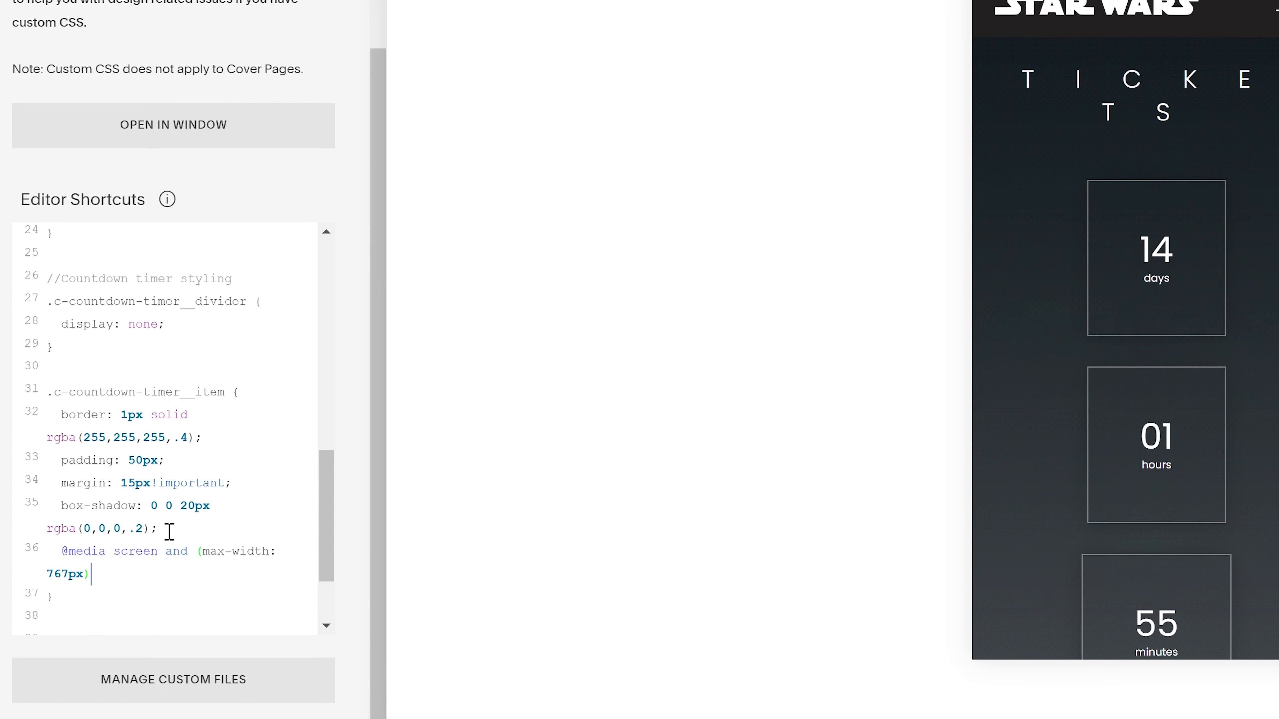
text({)
key(Return)
scroll(100, 498, down, 2)
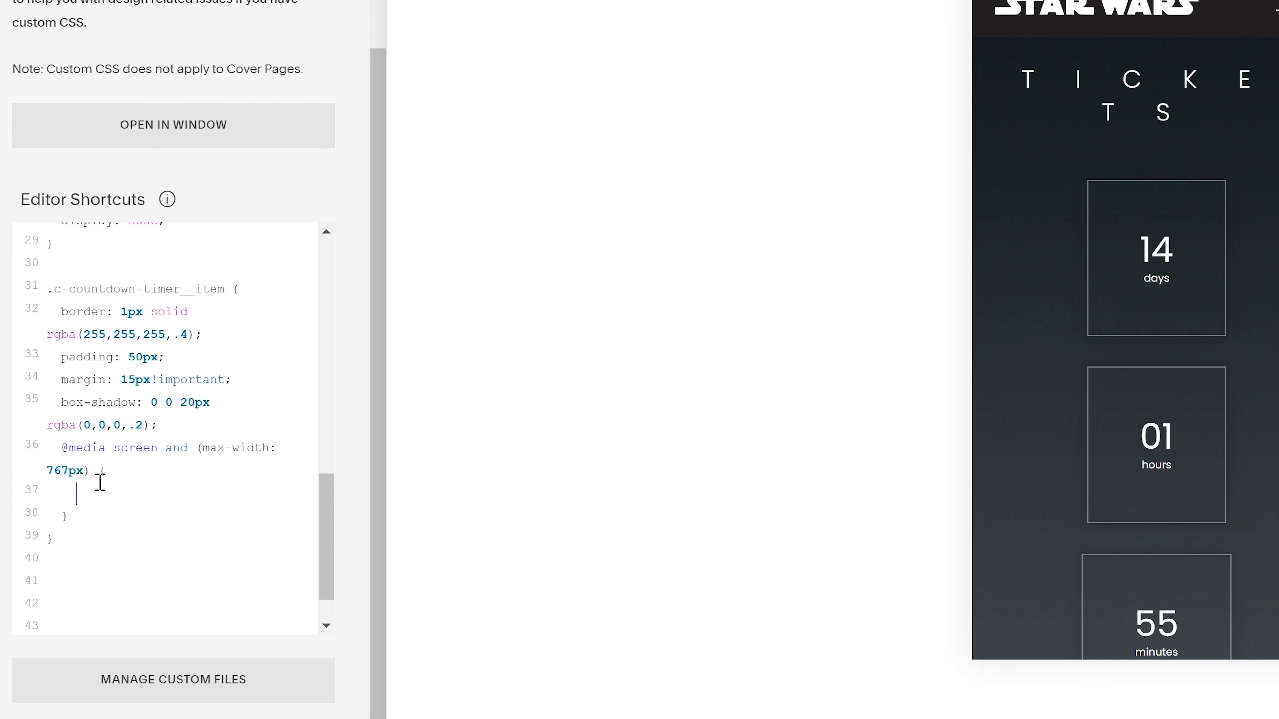
text(width: 80px;)
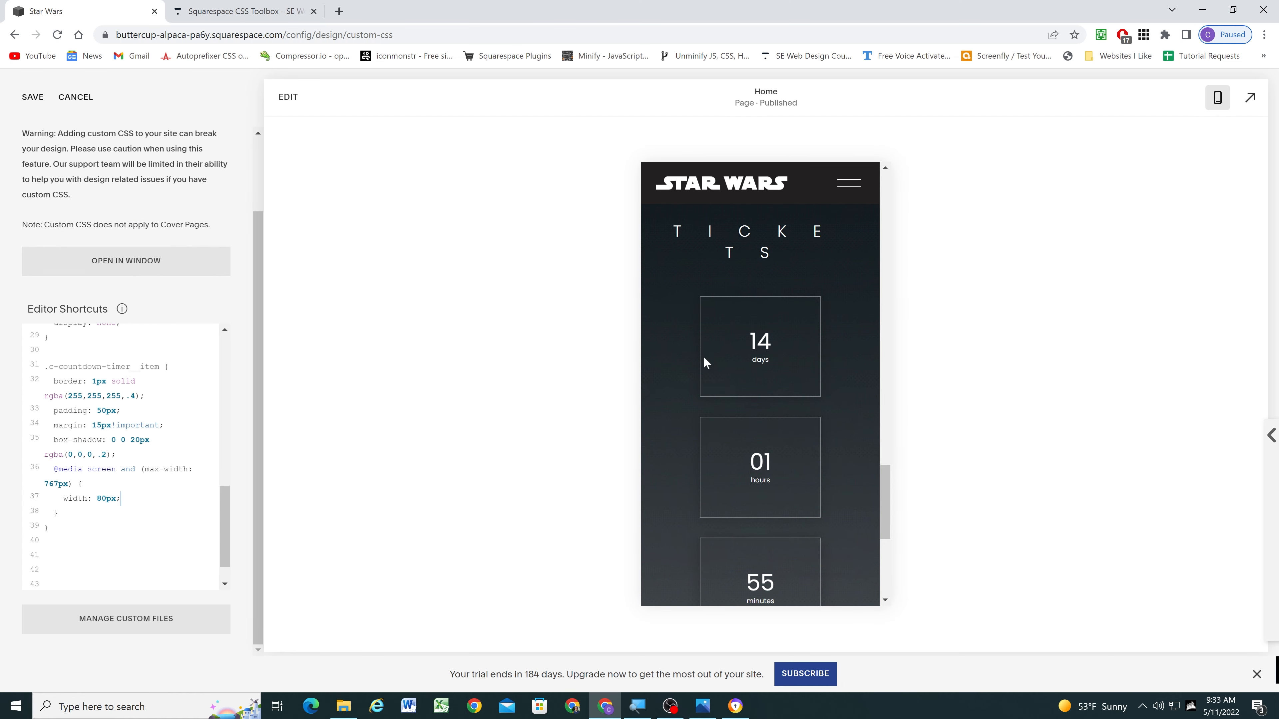
Check the resized Tickets countdown boxes in the mobile preview and save the CSS.
scroll(1060, 276, down, 3)
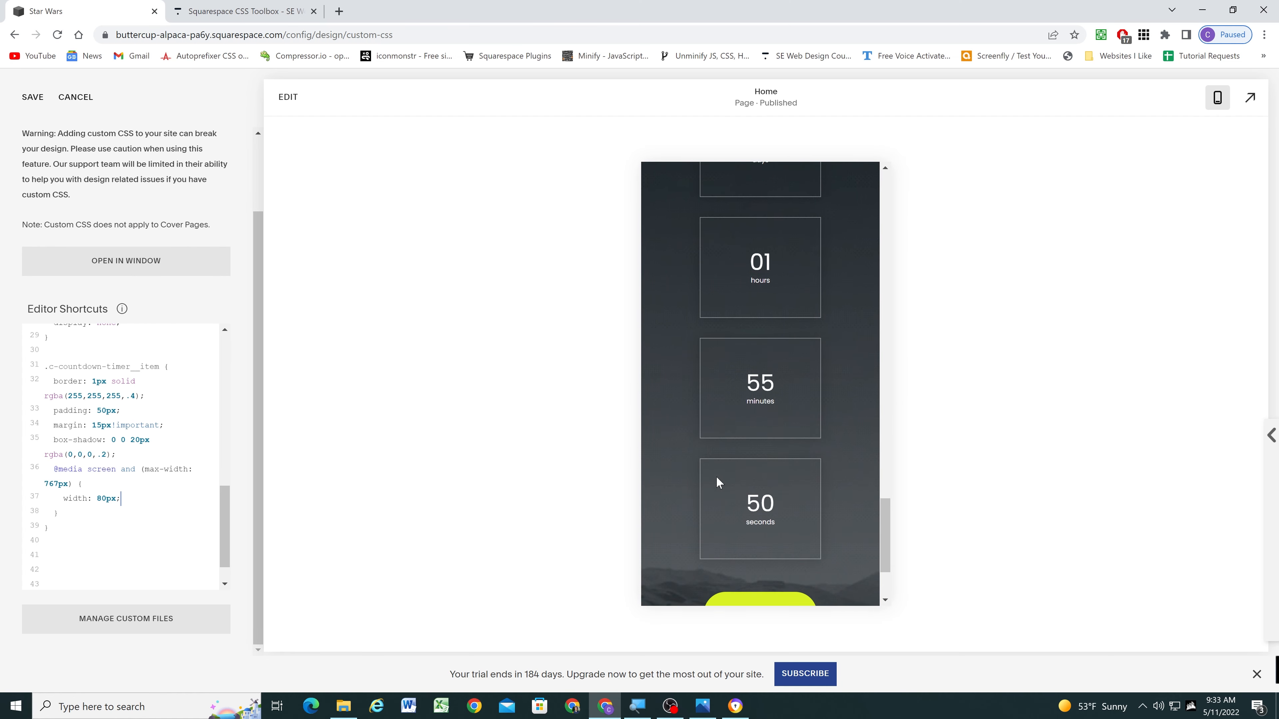
scroll(714, 337, down, 3)
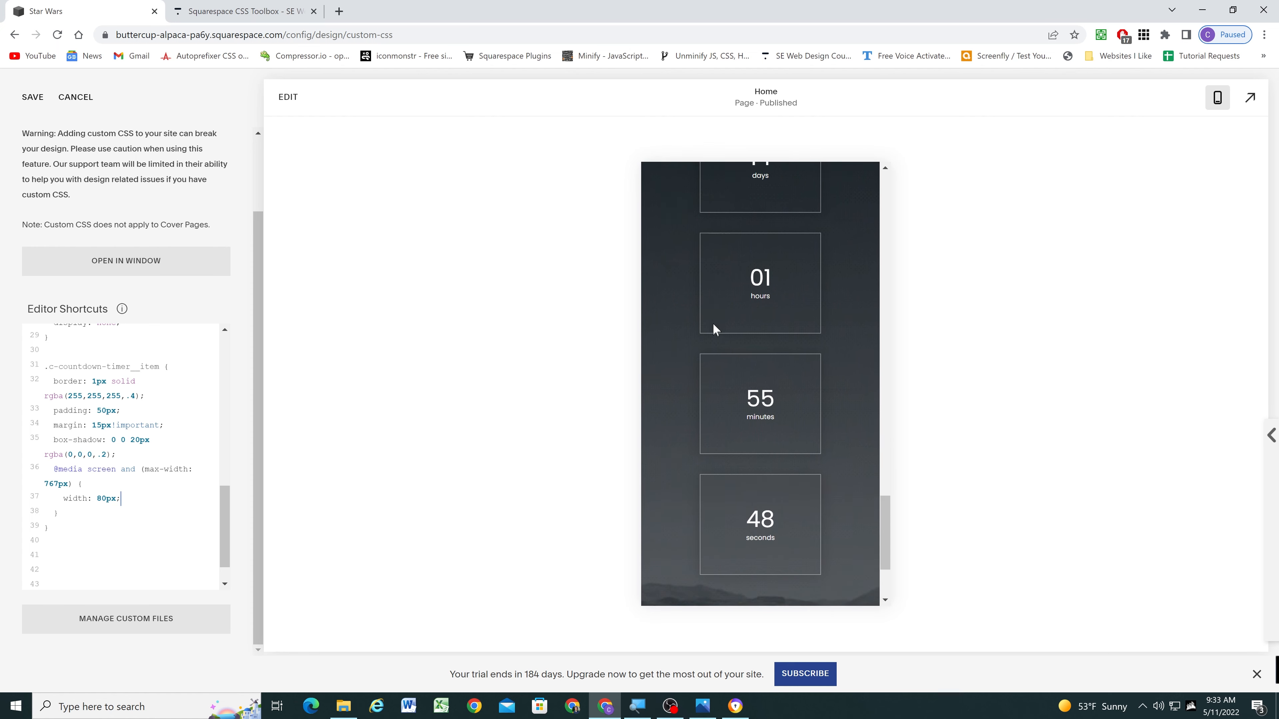
scroll(715, 333, down, 3)
scroll(716, 380, up, 5)
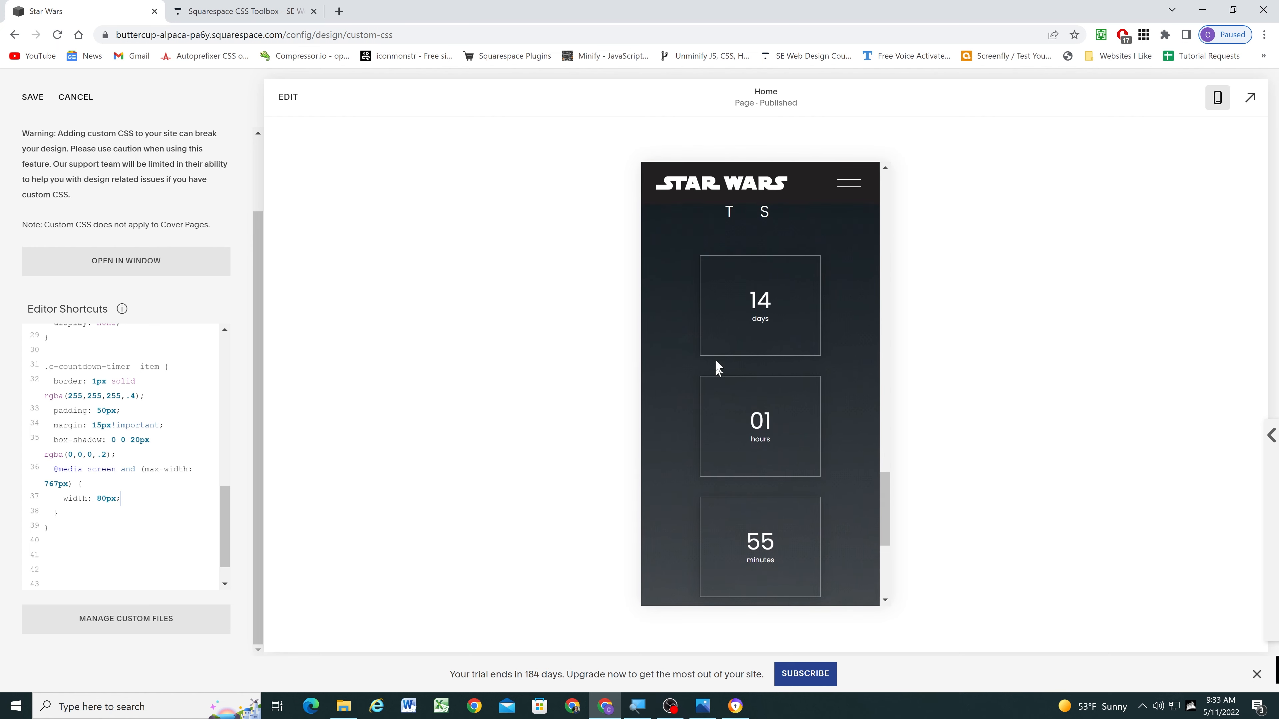
scroll(717, 369, up, 1)
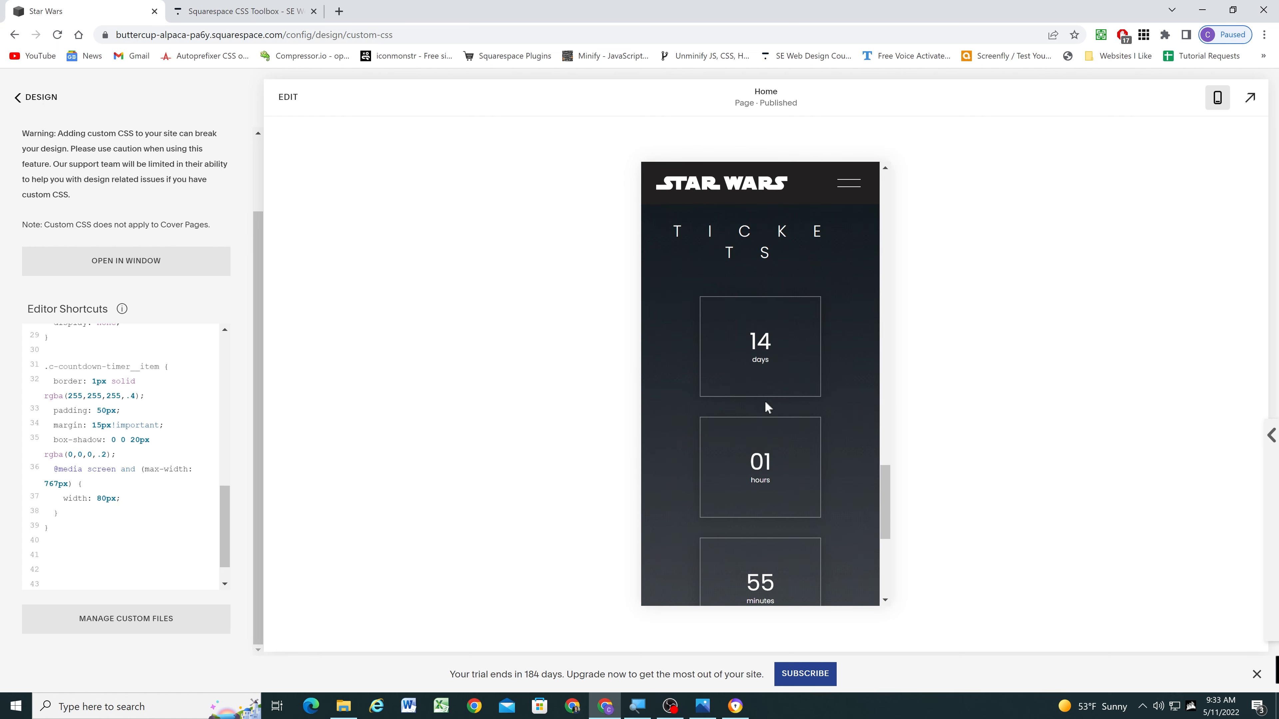
Examine how the Videos, Synopsis, Cast and Tickets headings wrap on mobile and find the letter-spacing rule that controls them.
scroll(796, 400, up, 10)
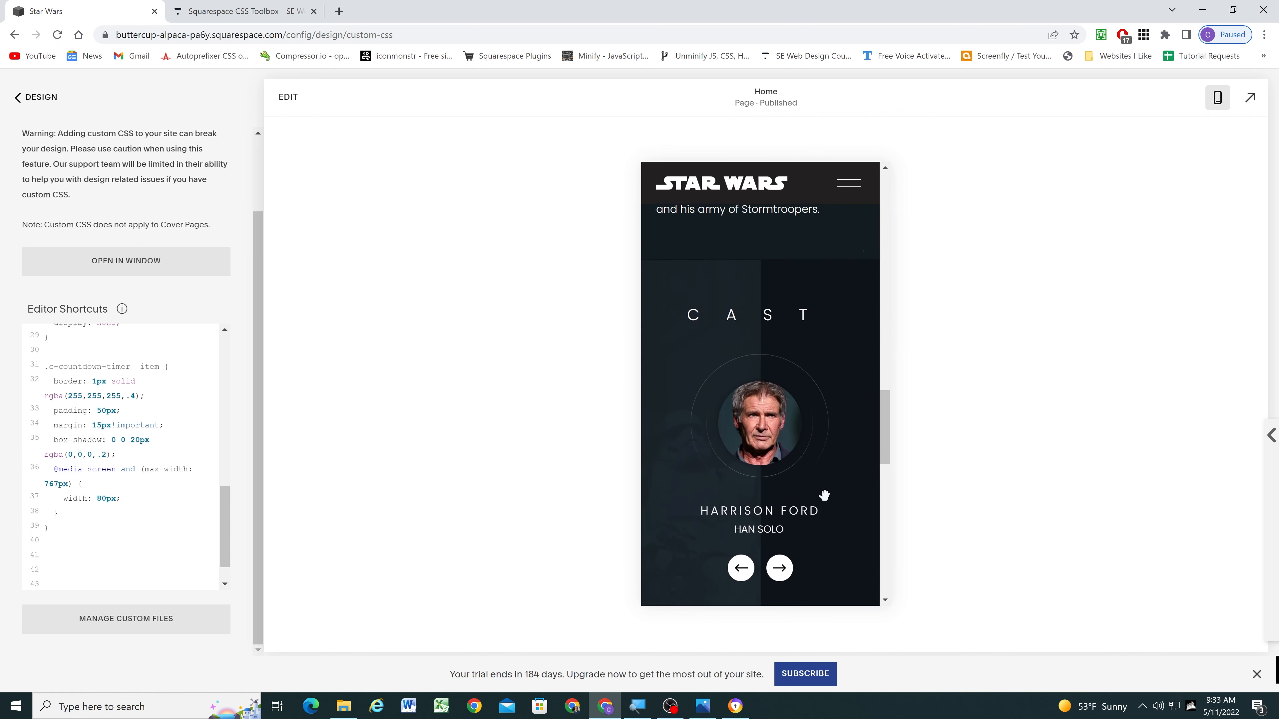
scroll(825, 501, up, 15)
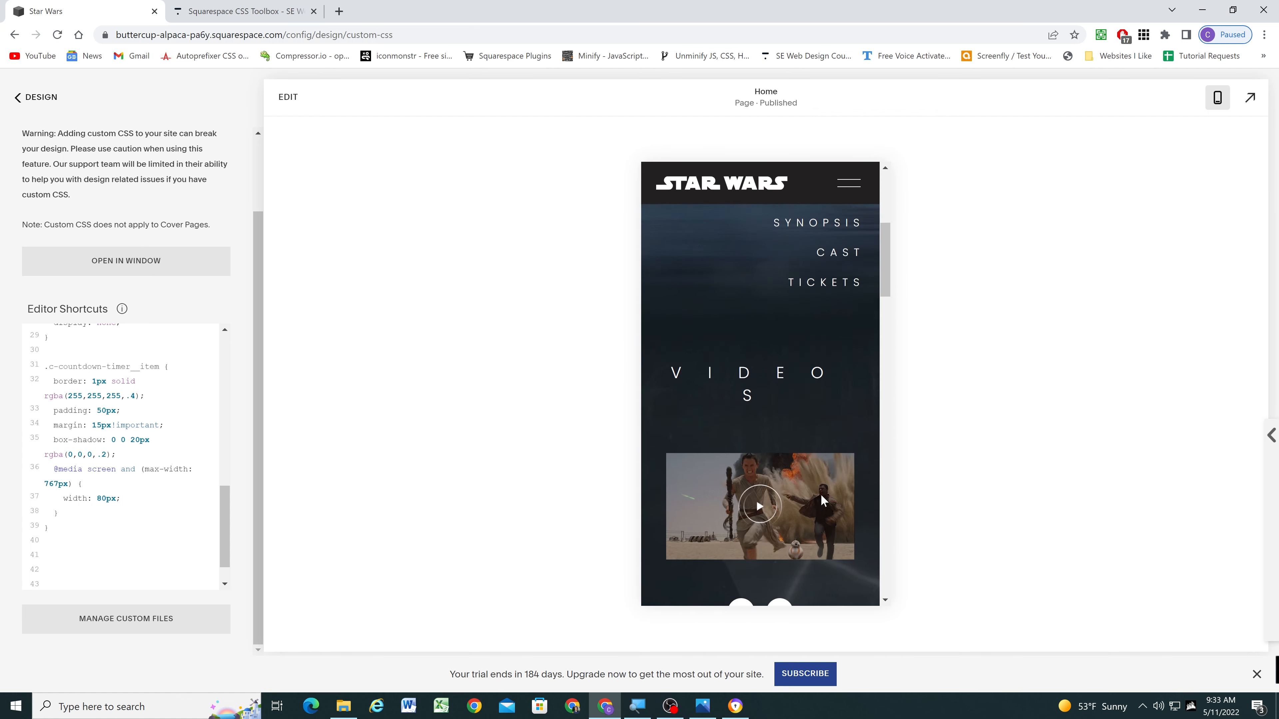
scroll(794, 476, up, 3)
scroll(794, 492, down, 7)
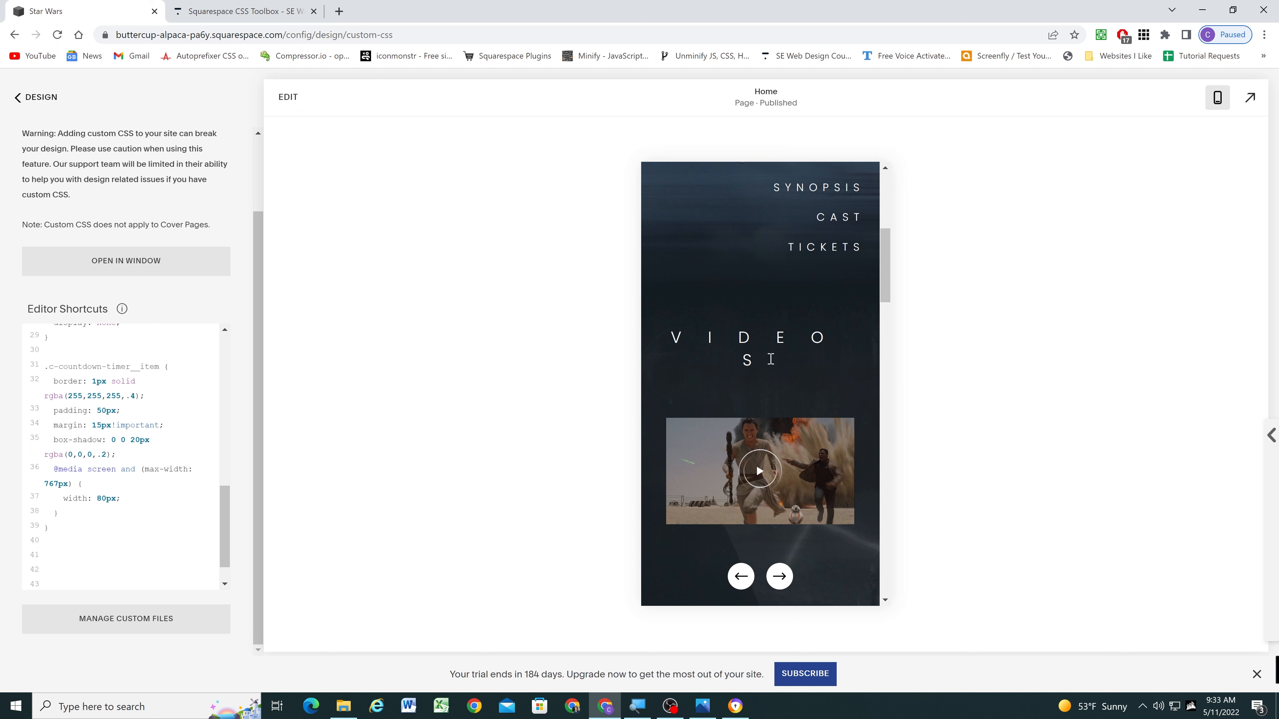
scroll(776, 368, down, 6)
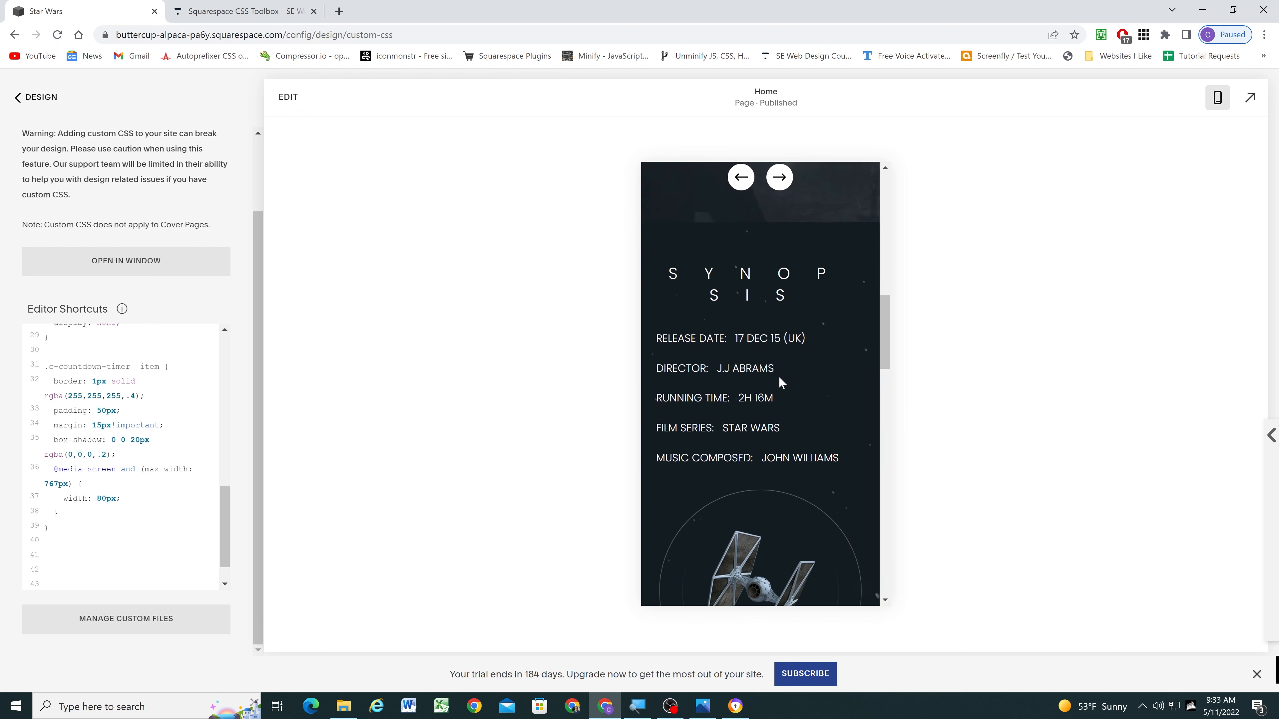
scroll(779, 378, down, 10)
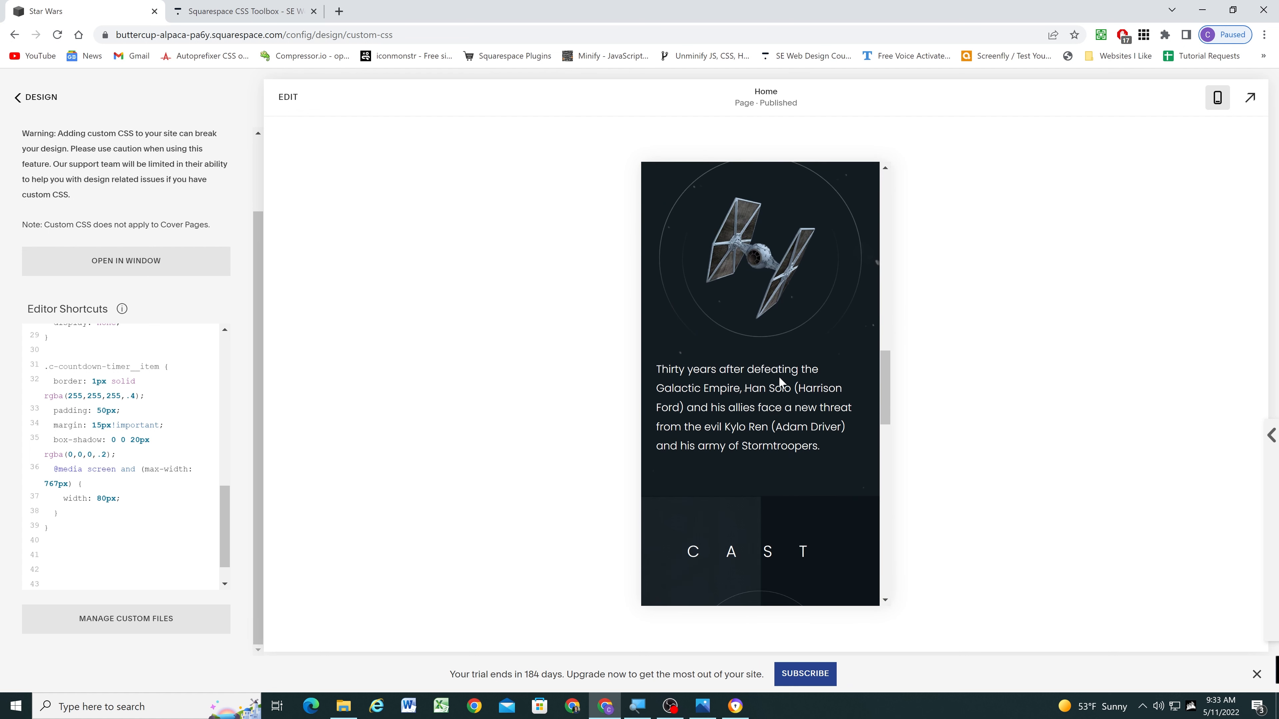
scroll(779, 378, down, 8)
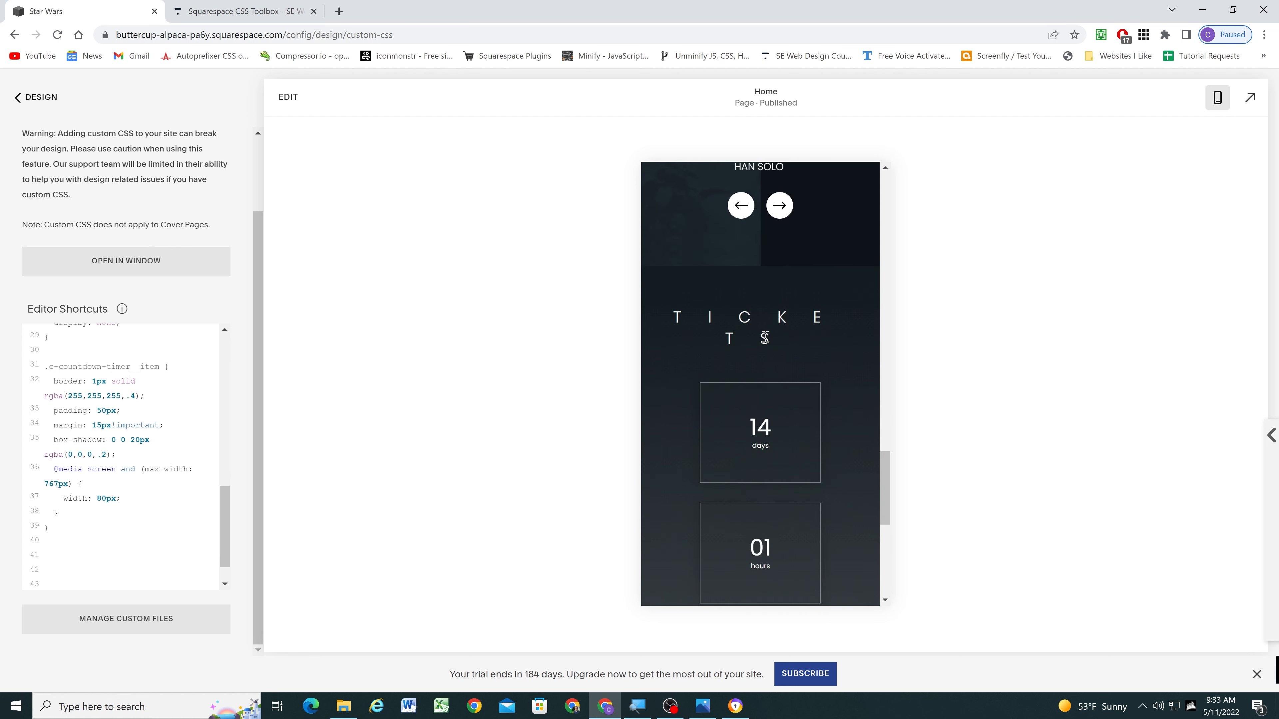
scroll(124, 489, up, 15)
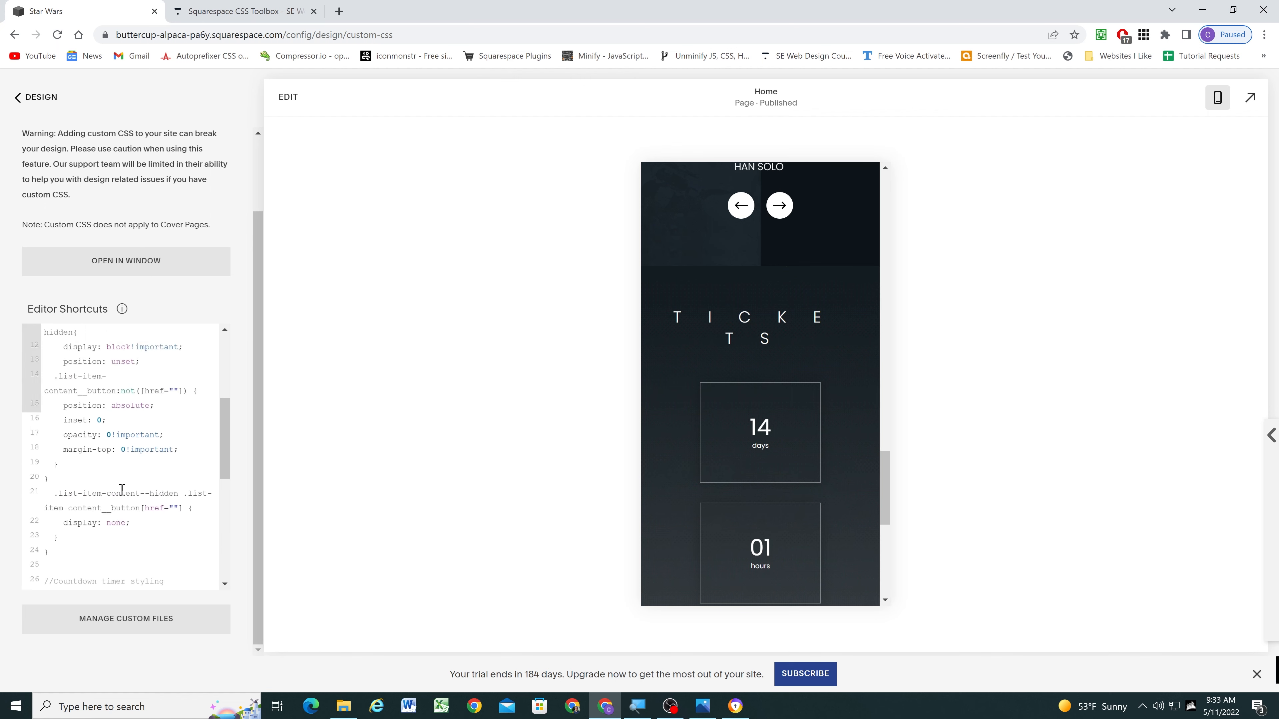
scroll(779, 393, up, 3)
scroll(779, 393, up, 15)
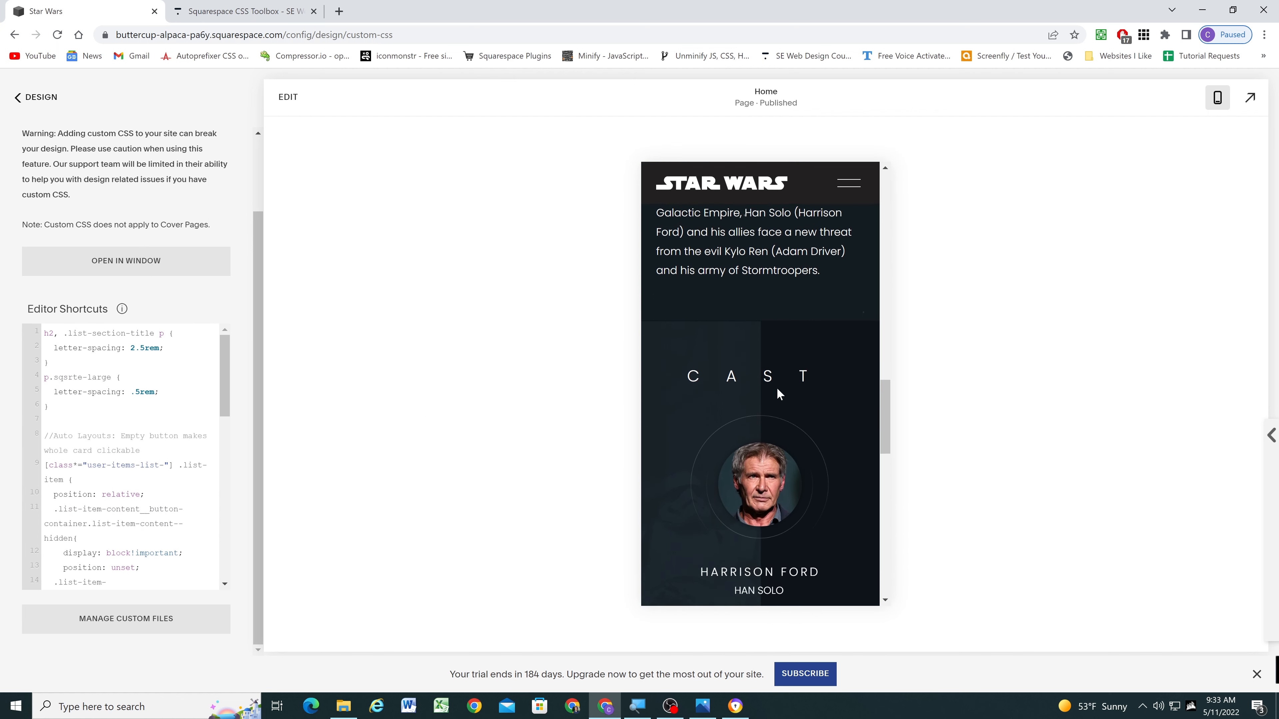
scroll(775, 391, up, 4)
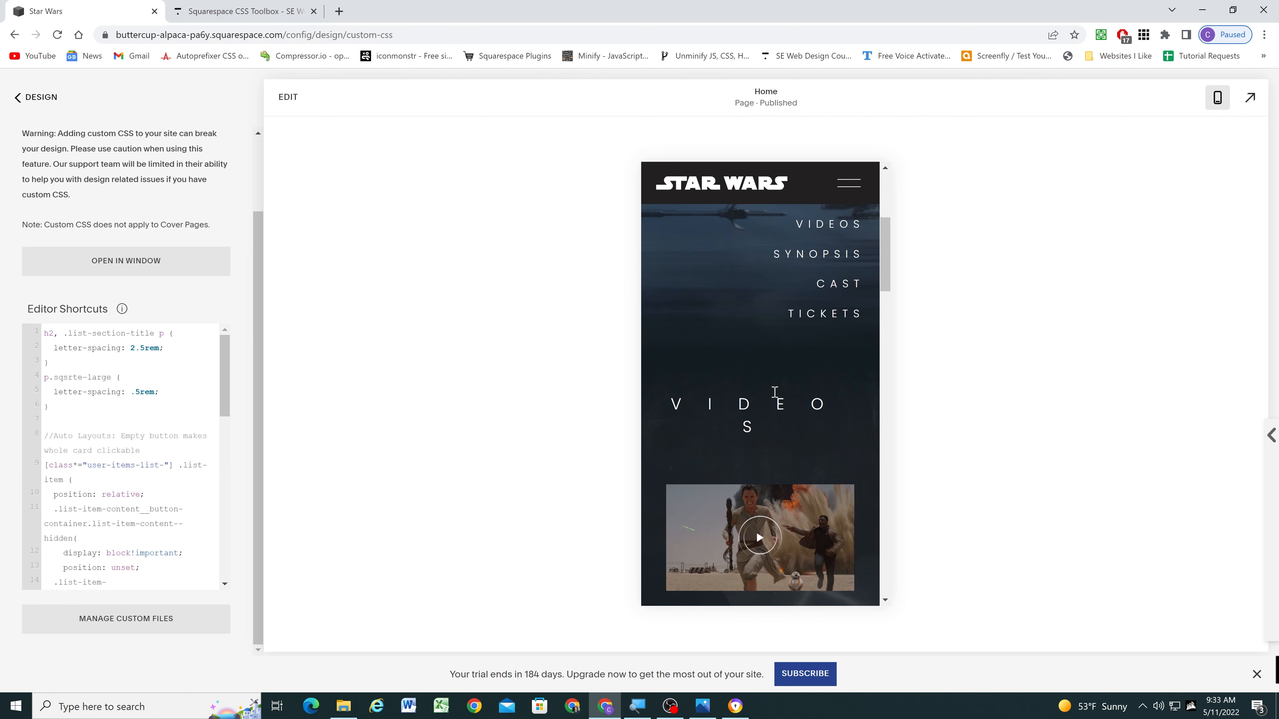
Copy the 767px media query from the countdown item rule into the h2, .list-section-title p rule, below its letter-spacing.
drag(60, 363, 30, 336)
click(57, 364)
scroll(152, 419, down, 10)
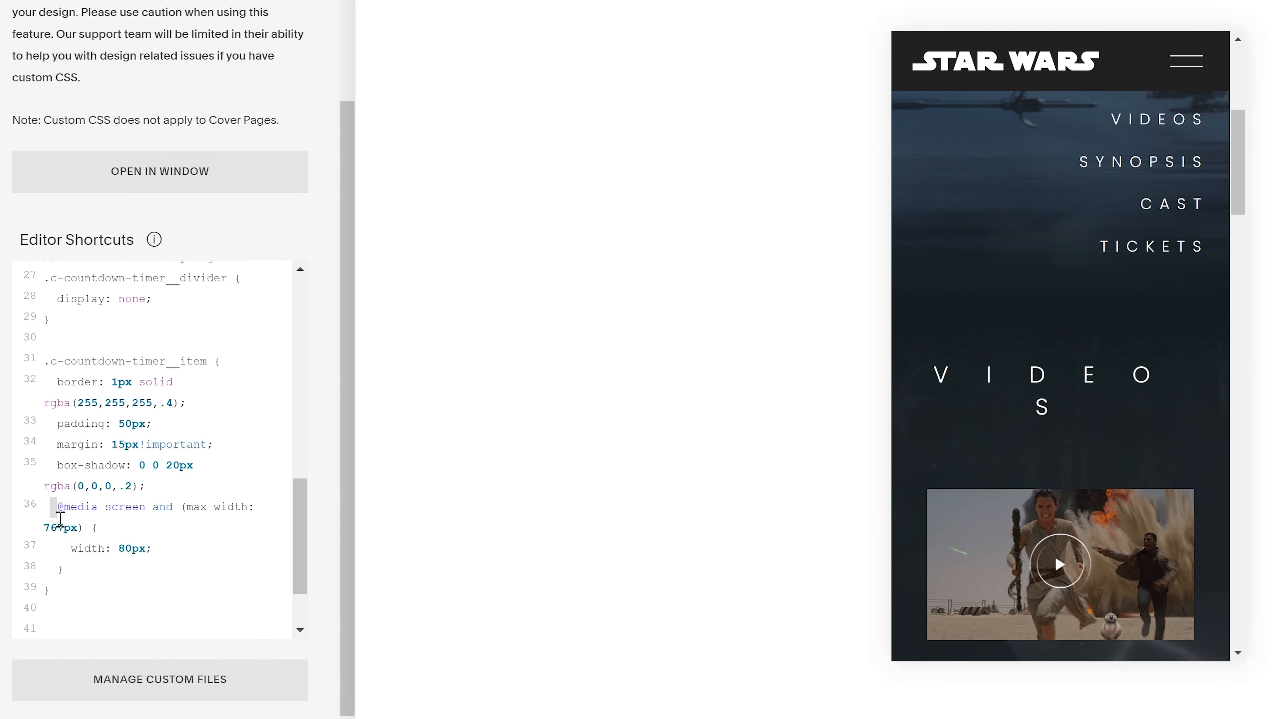
drag(51, 496, 66, 535)
key(ctrl+c)
scroll(190, 509, up, 15)
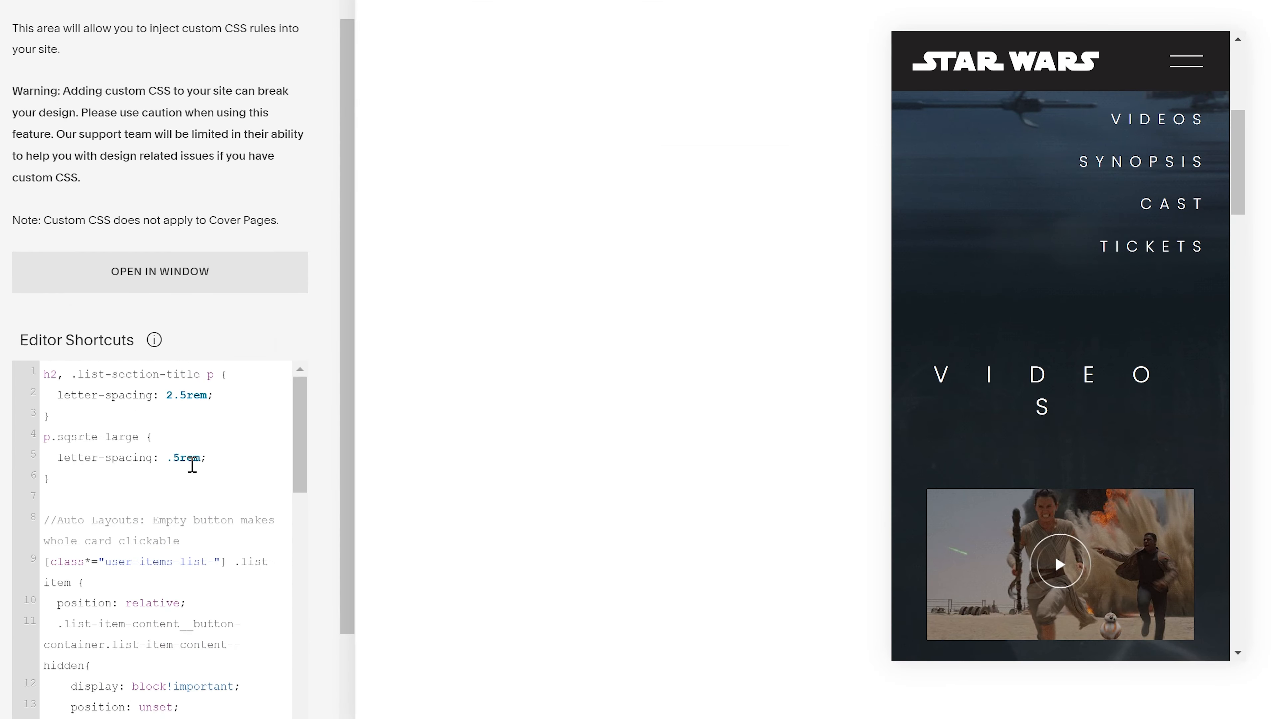
click(216, 429)
key(Return)
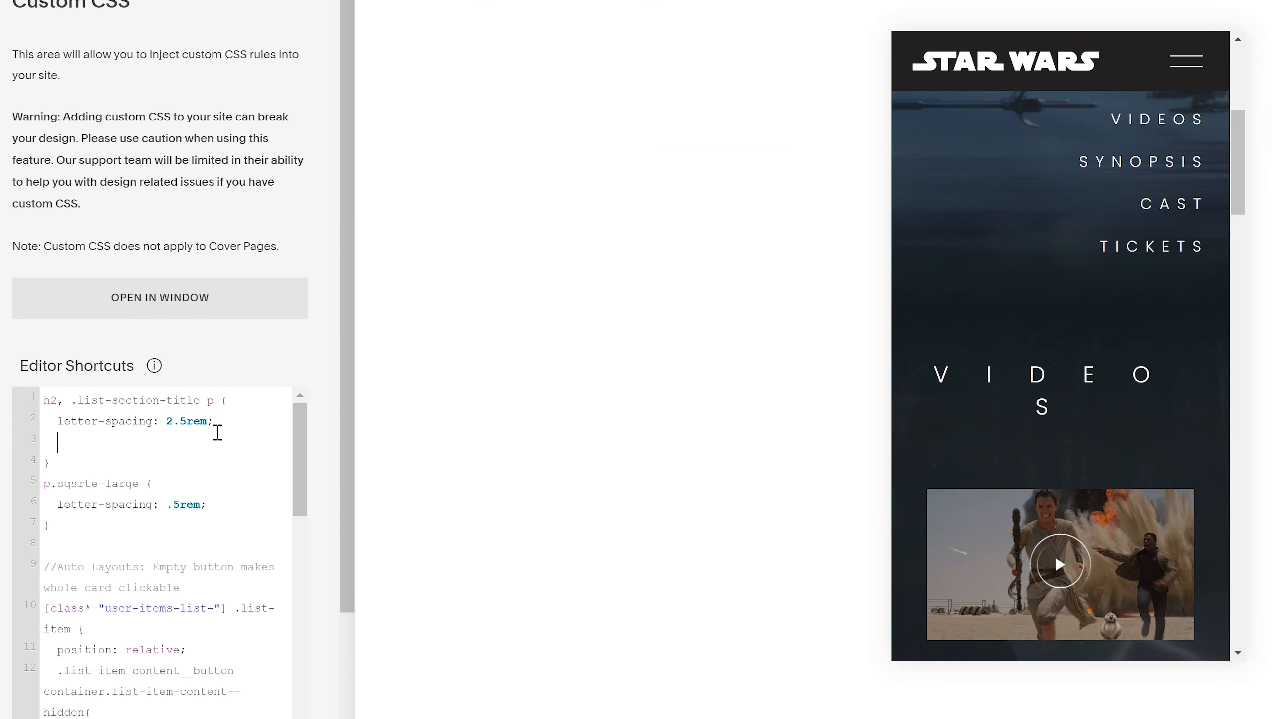
key(ctrl+v)
Replace the width declaration in the pasted heading media query with letter-spacing: .5rem.
drag(177, 492, 66, 489)
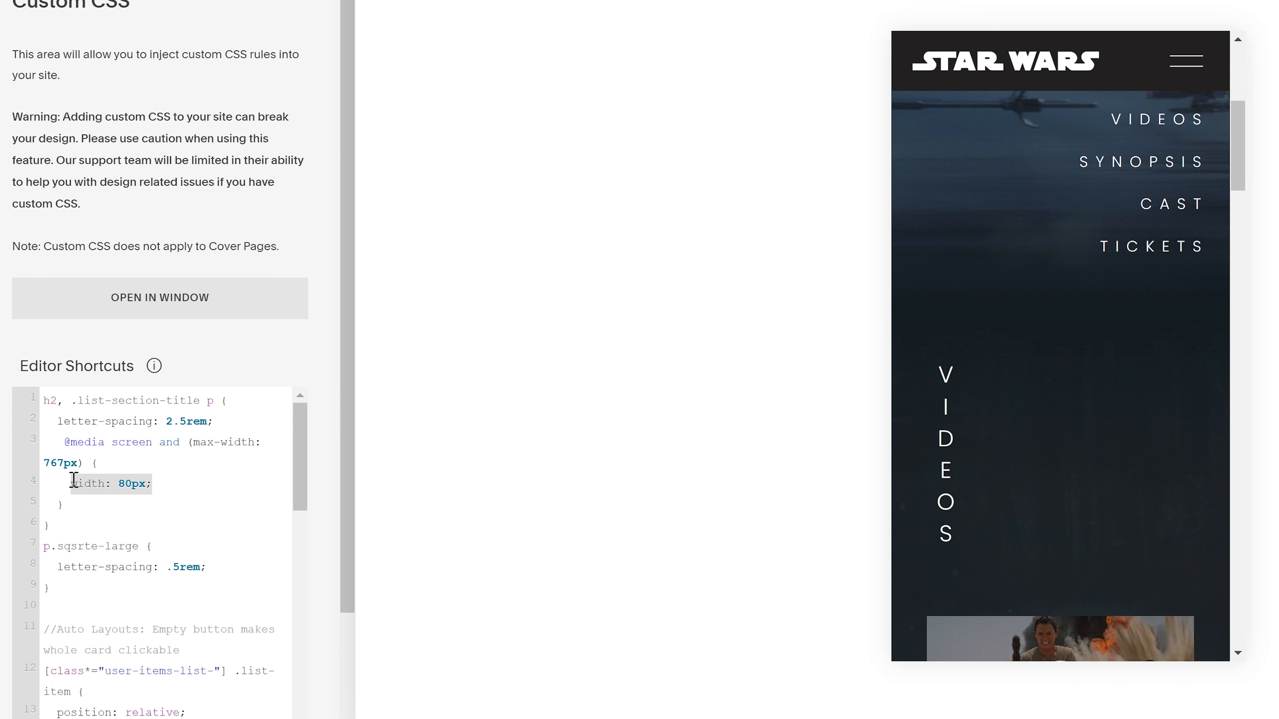
key(BackSpace)
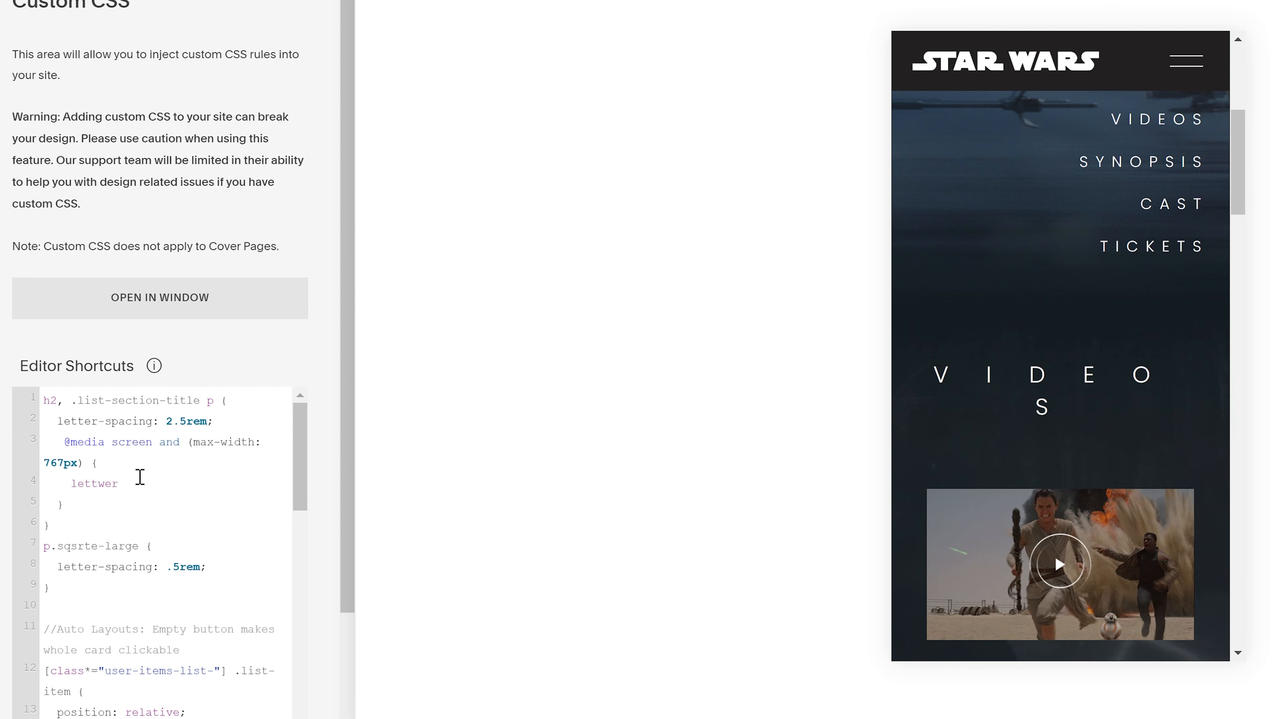
drag(213, 421, 58, 420)
key(ctrl+c)
click(71, 480)
key(ctrl+v)
key(BackSpace)
key(BackSpace)
text(.)
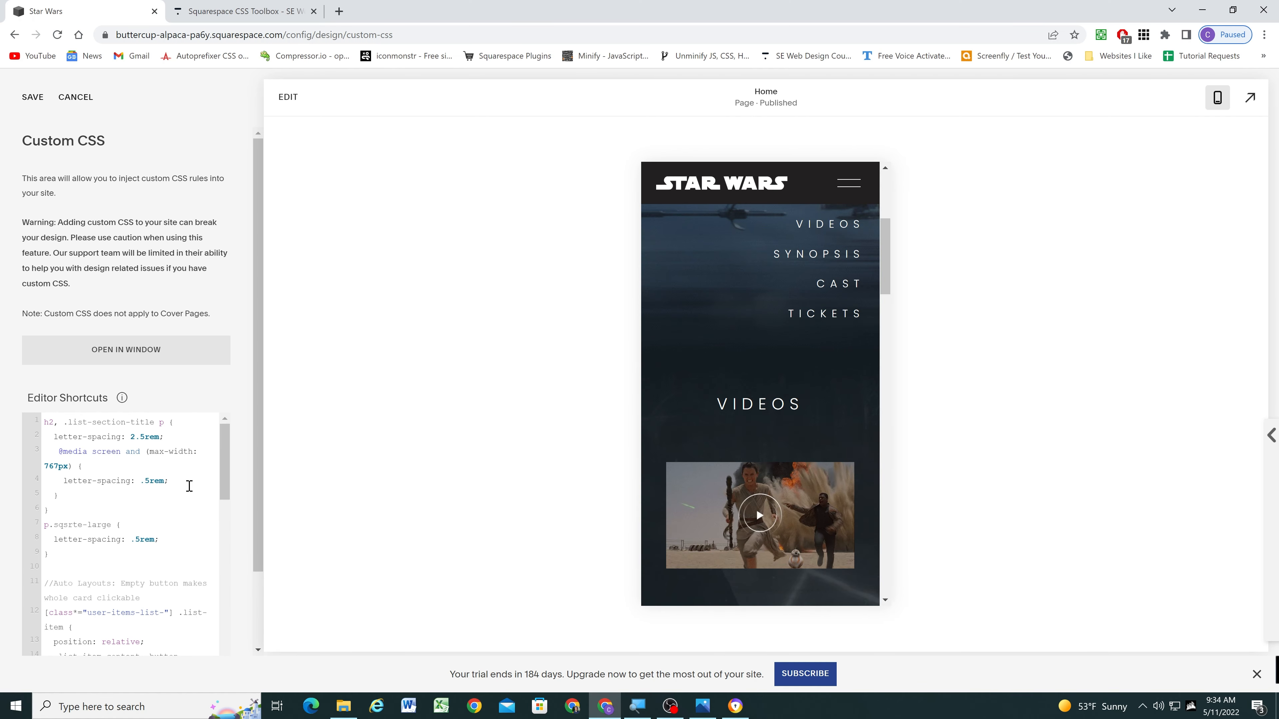
Try a mobile heading letter-spacing of 1rem and check the section headings in the preview.
scroll(778, 344, down, 10)
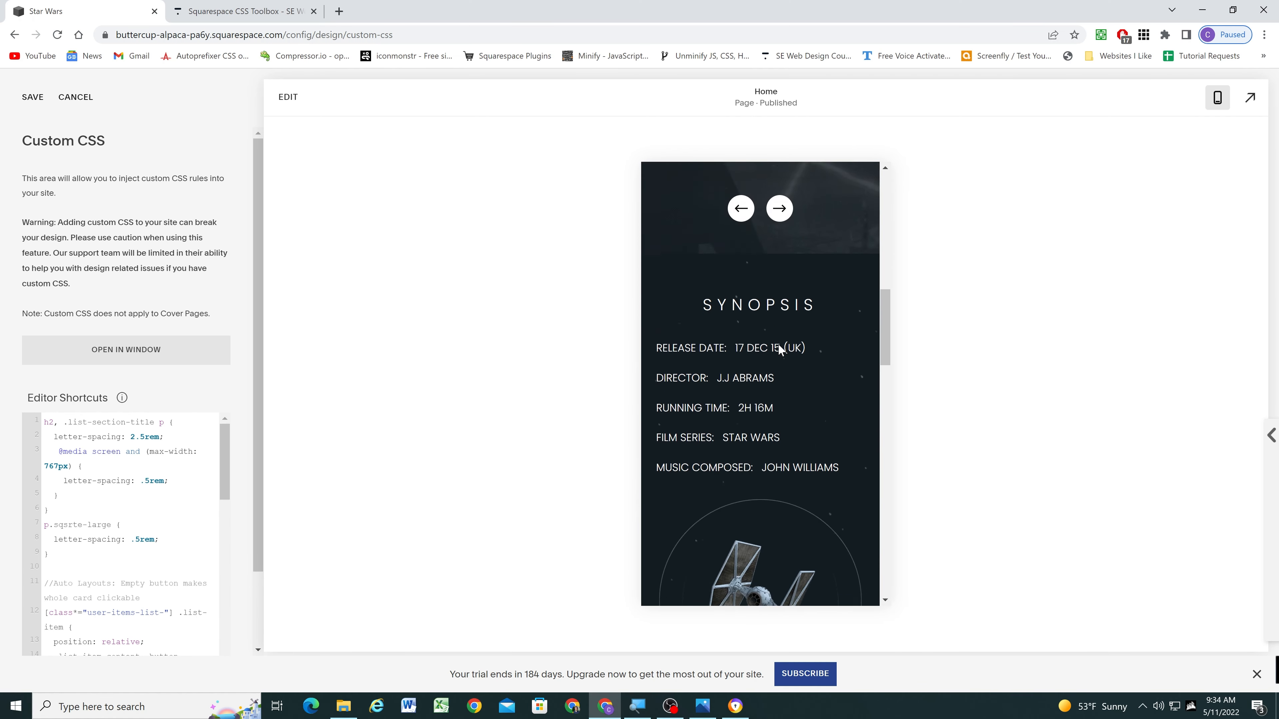
scroll(783, 345, down, 4)
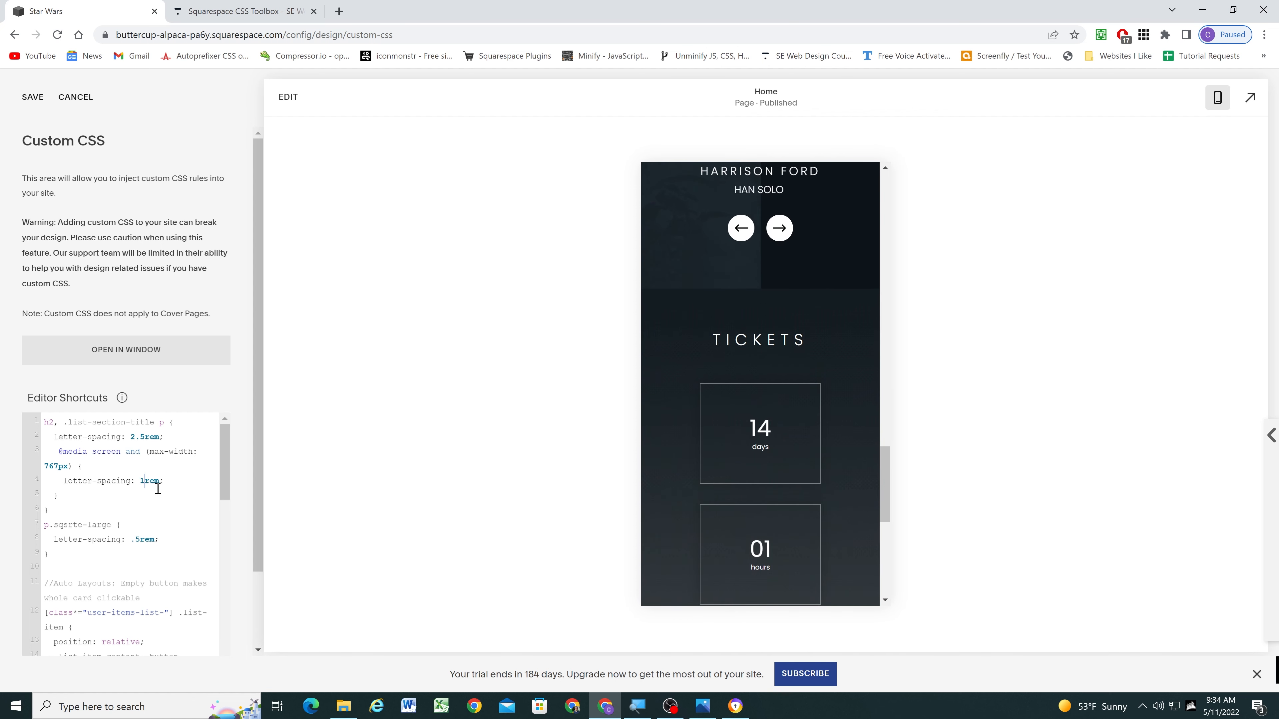
scroll(790, 436, up, 10)
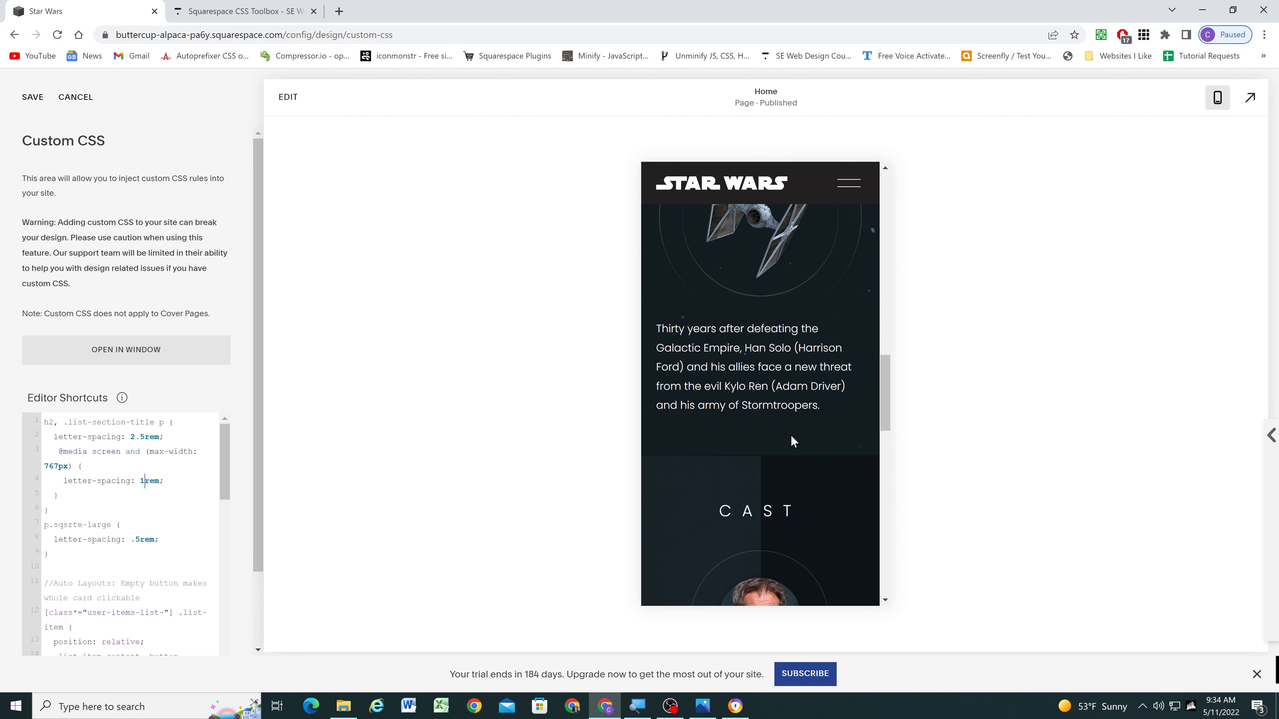
scroll(791, 437, up, 5)
Set the mobile heading letter-spacing to 1.3rem, check the headings down the page, and save the CSS.
scroll(791, 438, down, 4)
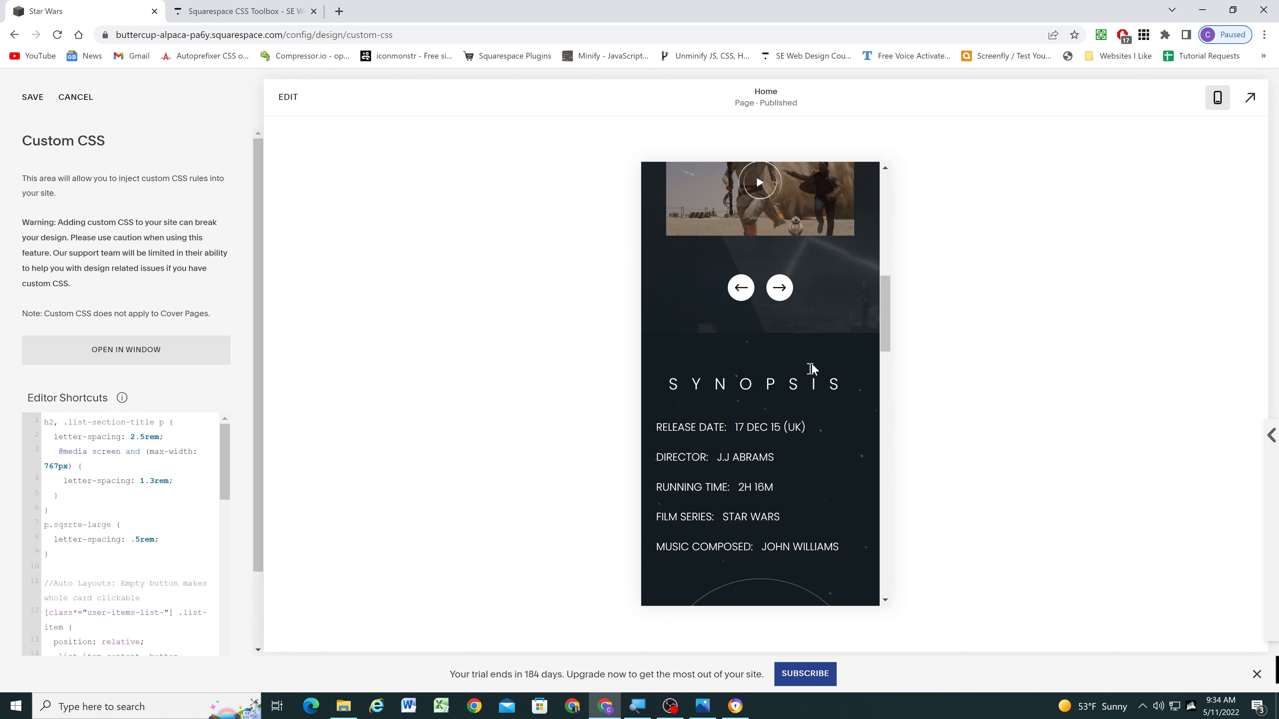
scroll(812, 373, up, 5)
scroll(808, 388, down, 5)
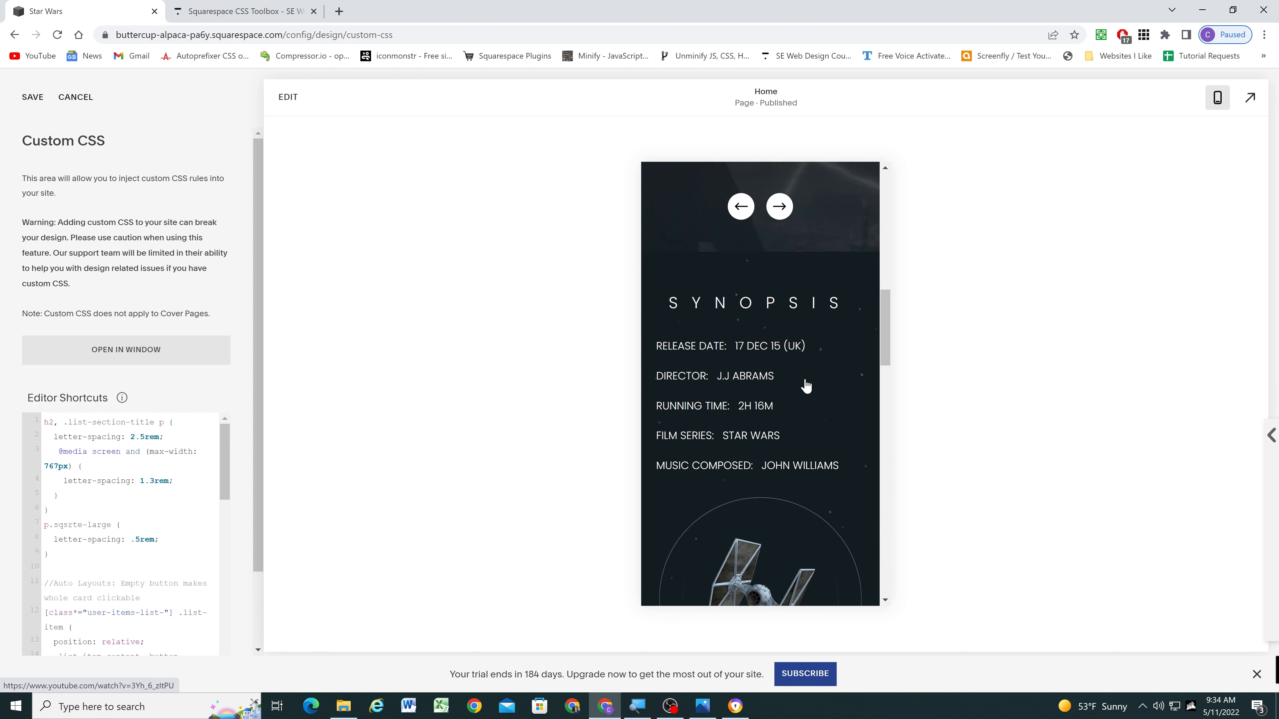
scroll(805, 385, down, 10)
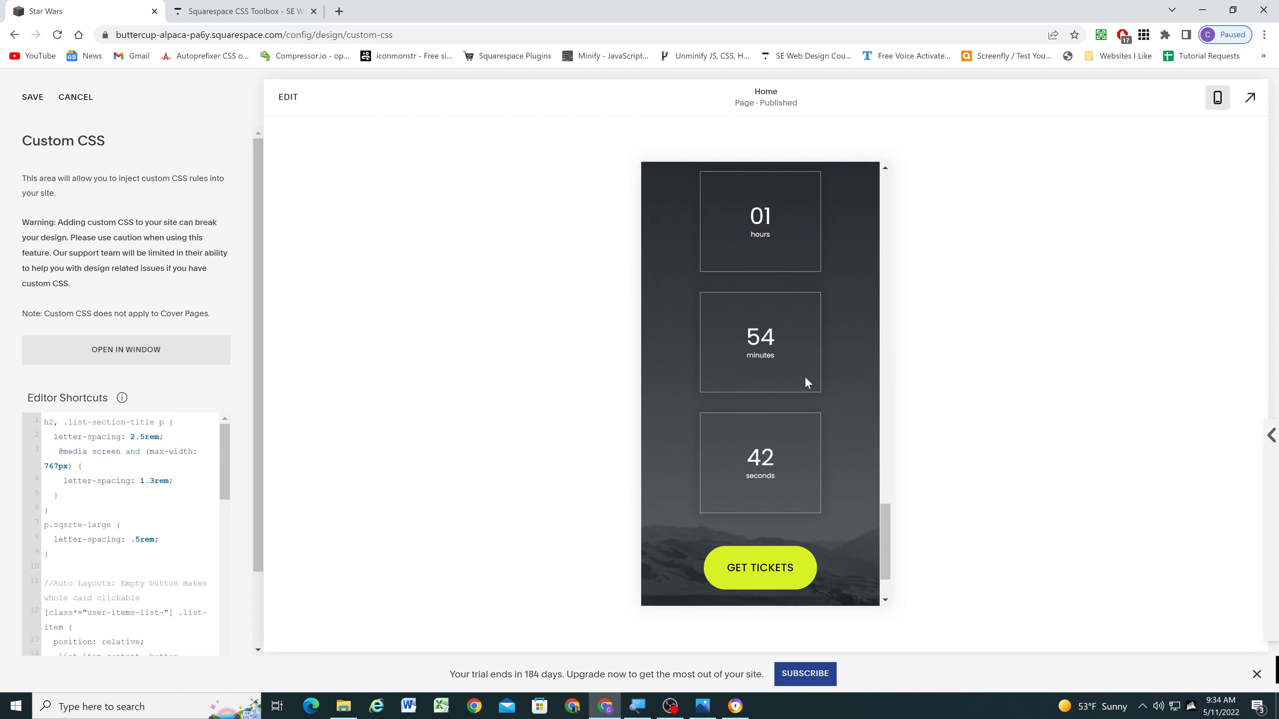
scroll(805, 380, up, 6)
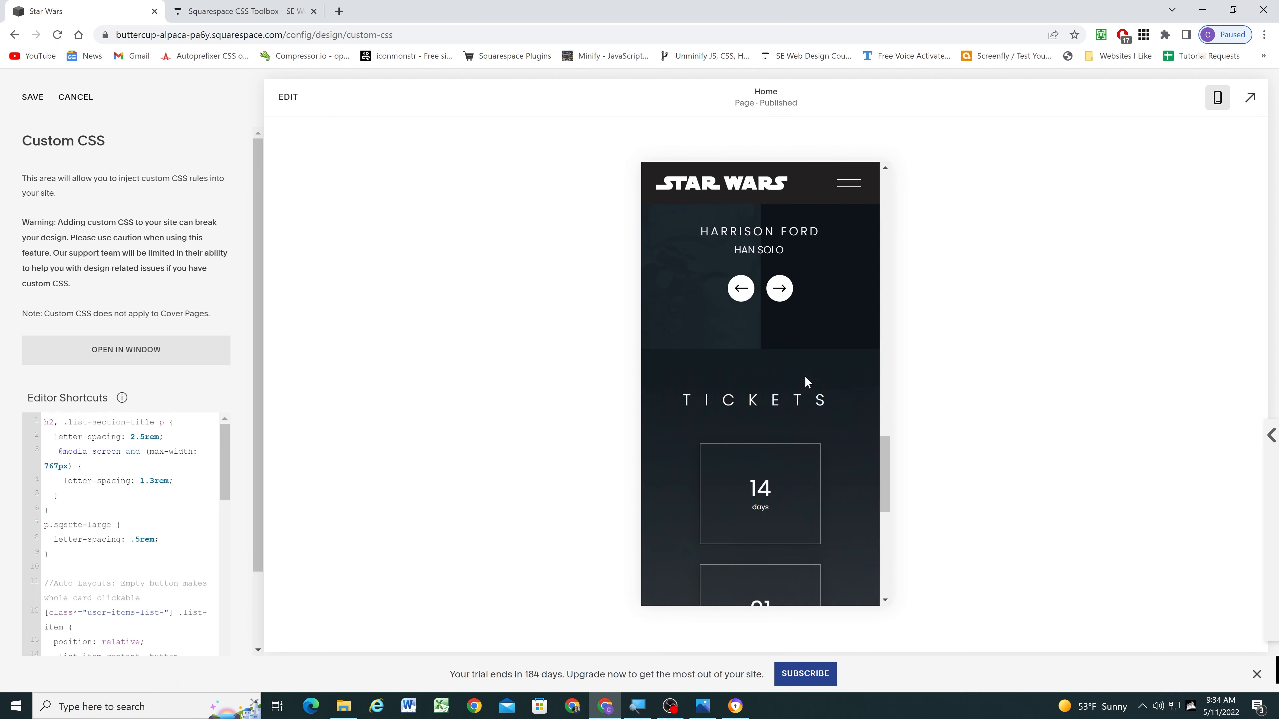
click(27, 101)
Switch the preview back to desktop and check the Tickets heading and countdown boxes.
click(1217, 97)
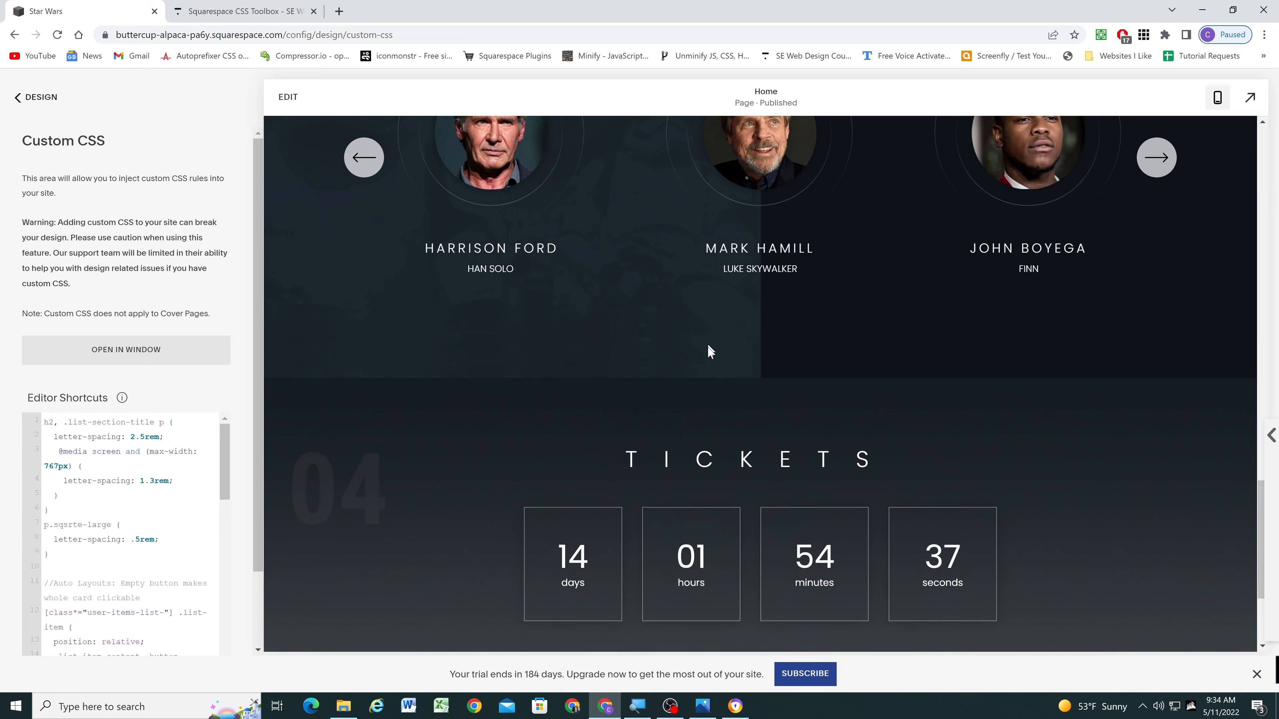
scroll(711, 356, up, 1)
scroll(710, 355, down, 2)
Try 1.3rem as the base heading letter-spacing on desktop and restore it to 2.5rem.
drag(144, 438, 132, 439)
text(1.3)
key(Delete)
scroll(538, 360, up, 15)
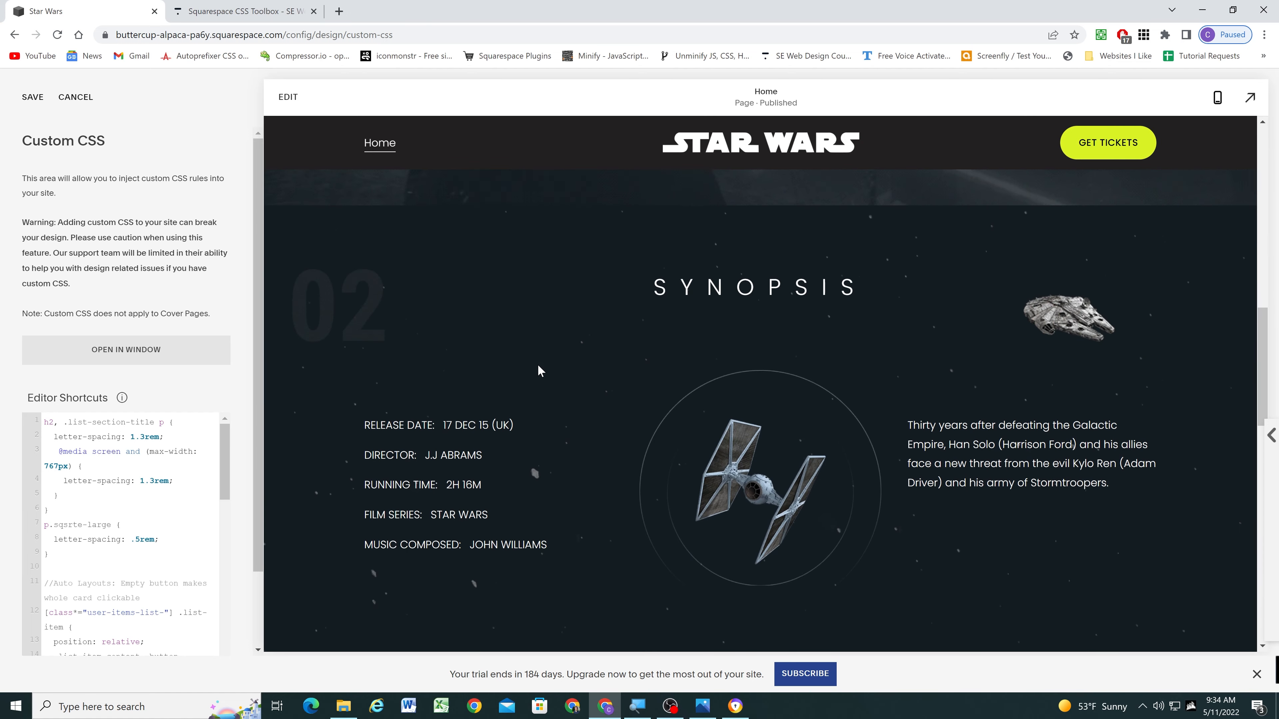
scroll(545, 378, down, 5)
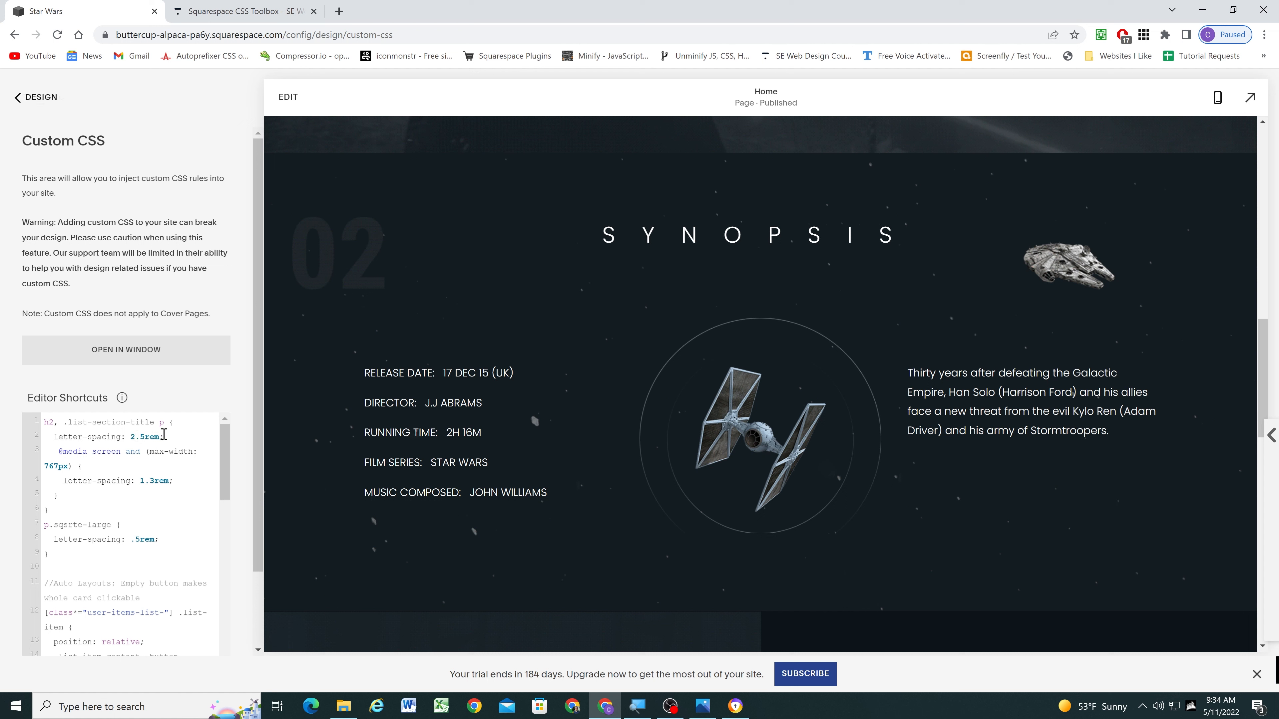
drag(163, 437, 53, 437)
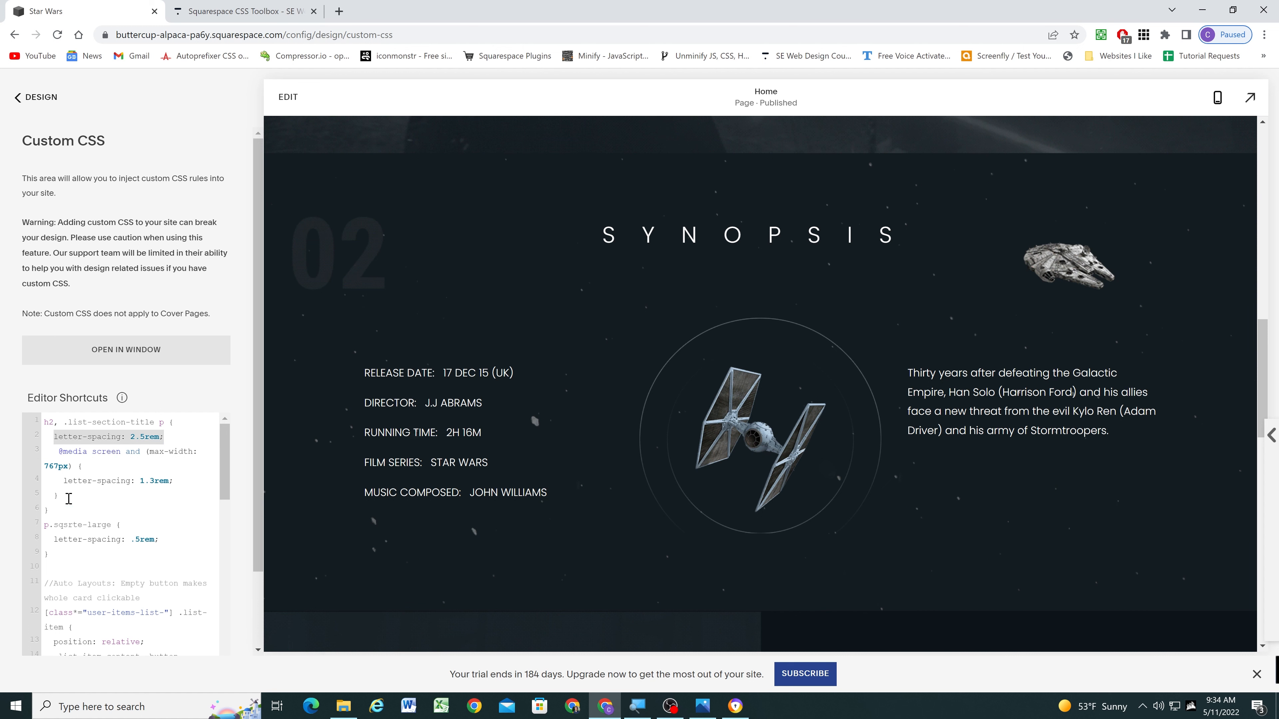
Set the base letter-spacing of the section headings to 2.3rem and save the custom CSS.
drag(68, 498, 31, 456)
click(101, 454)
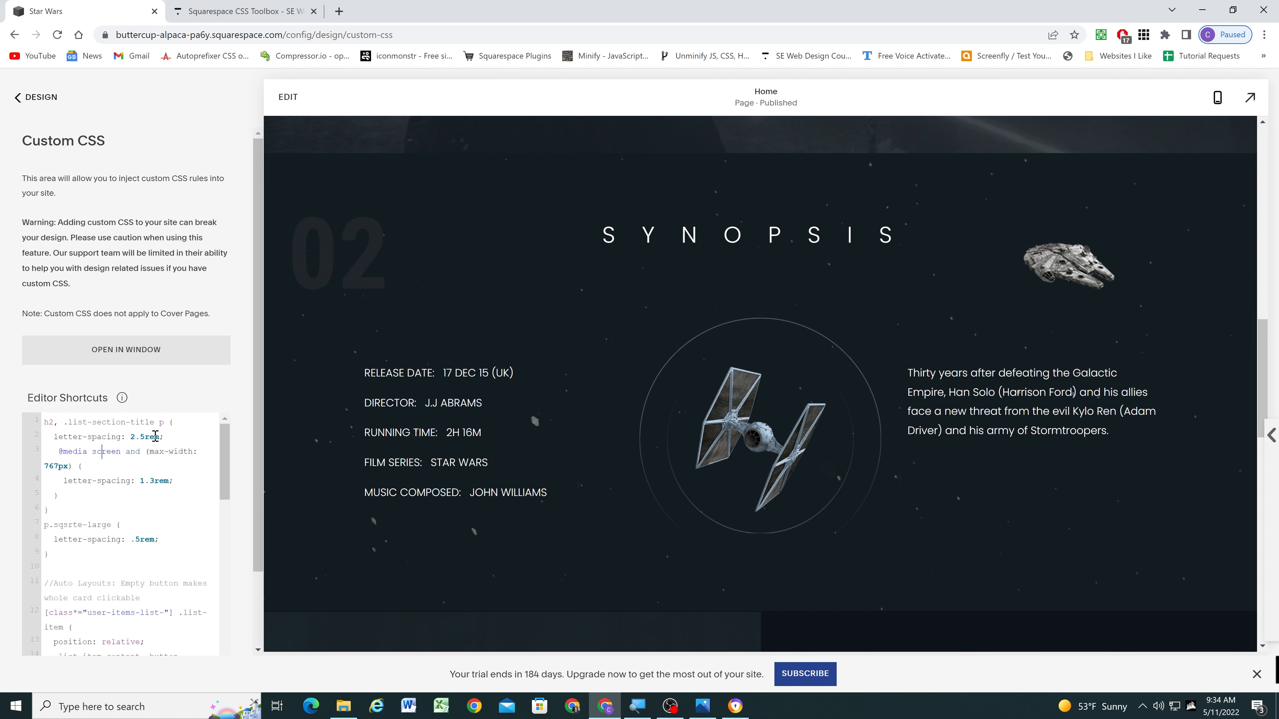
scroll(756, 328, up, 10)
scroll(741, 376, down, 8)
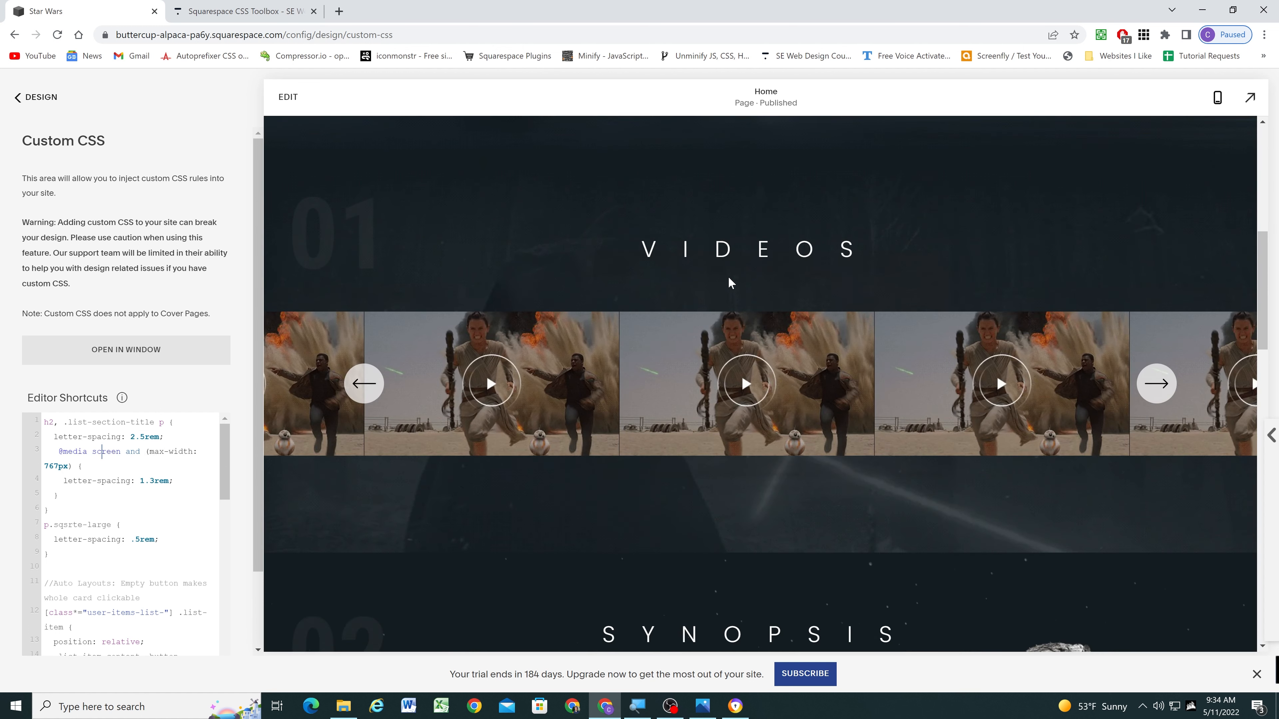
scroll(739, 393, down, 3)
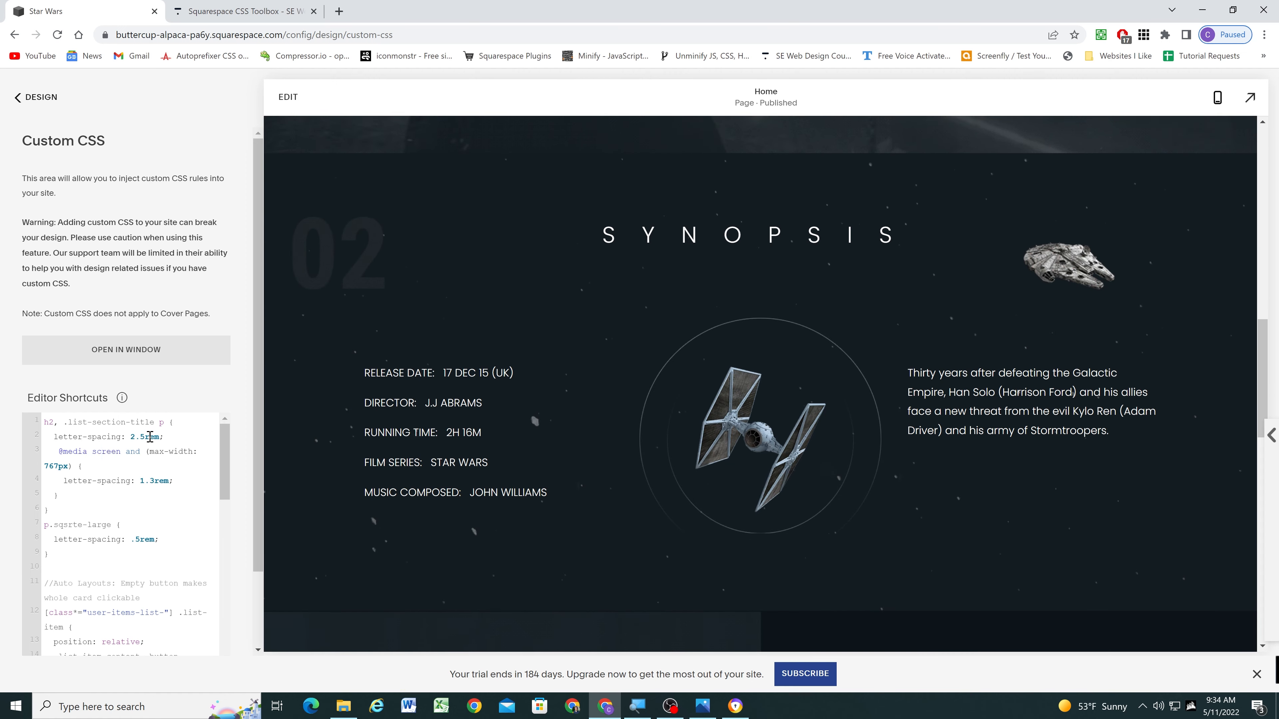
click(149, 437)
key(BackSpace)
text(3)
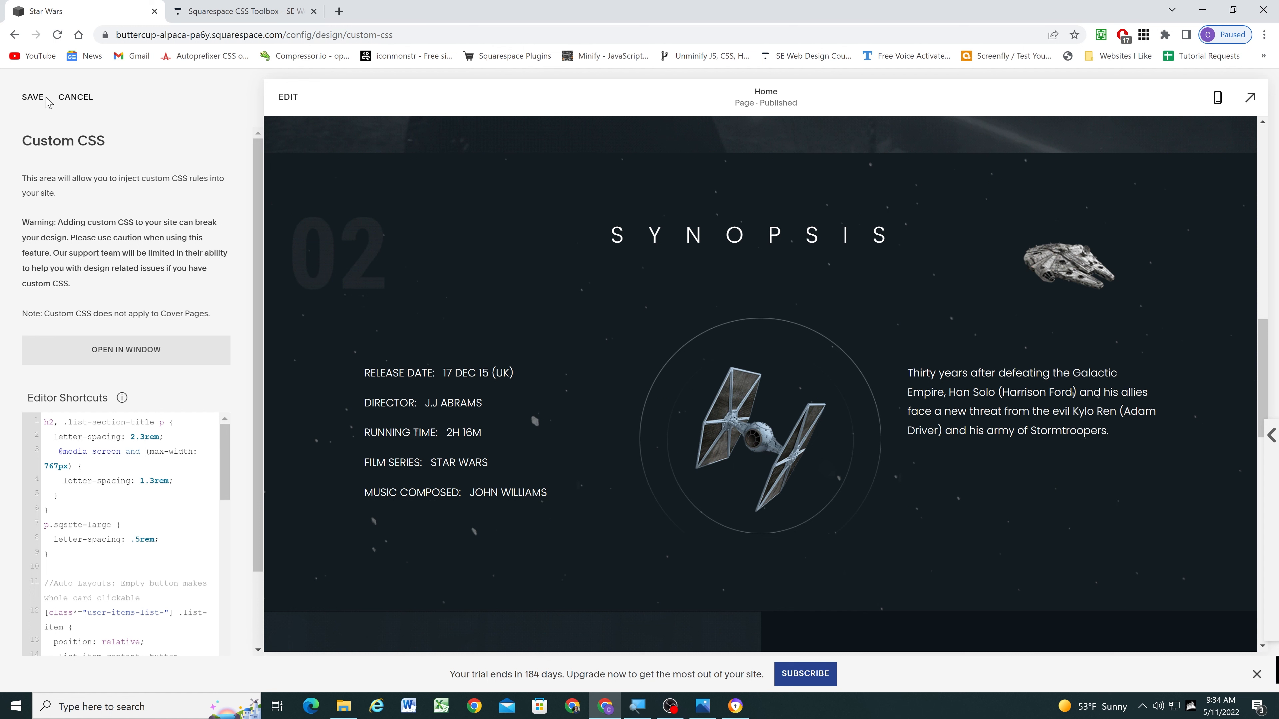
click(33, 97)
Check the Tickets section on desktop, then switch to the mobile preview and review the countdown boxes and headings up the page.
scroll(786, 272, down, 10)
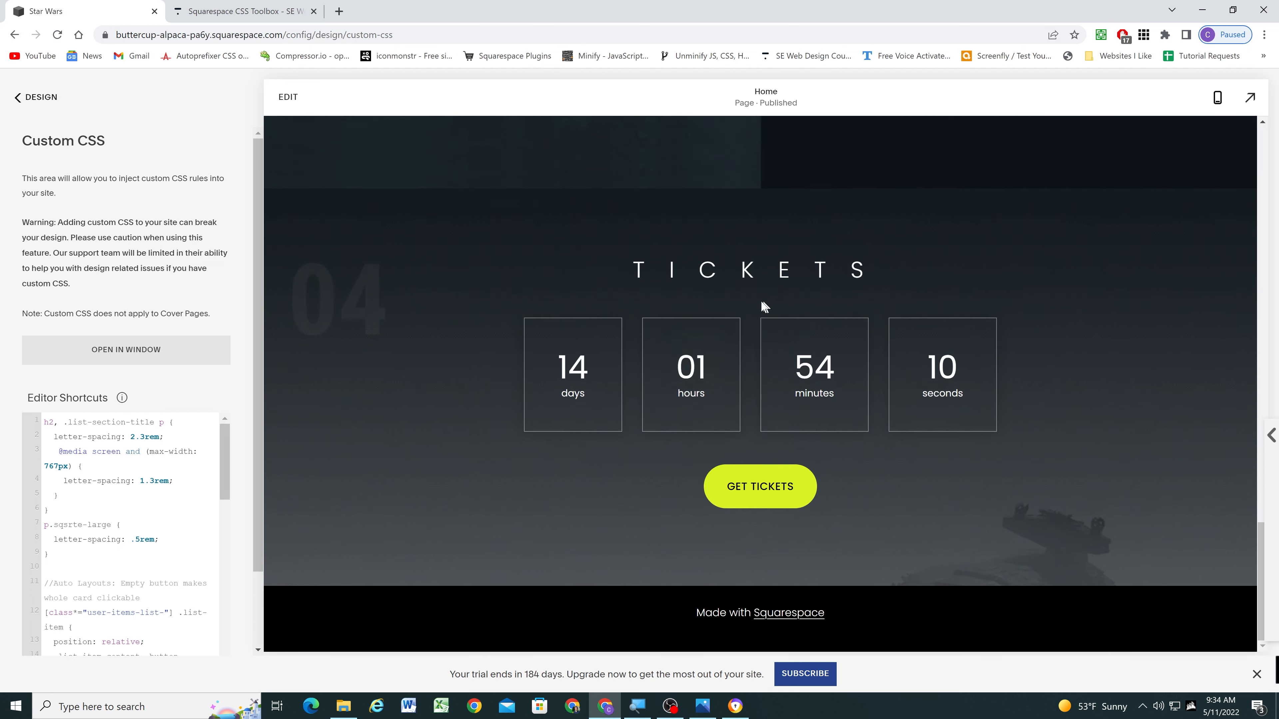
click(1217, 97)
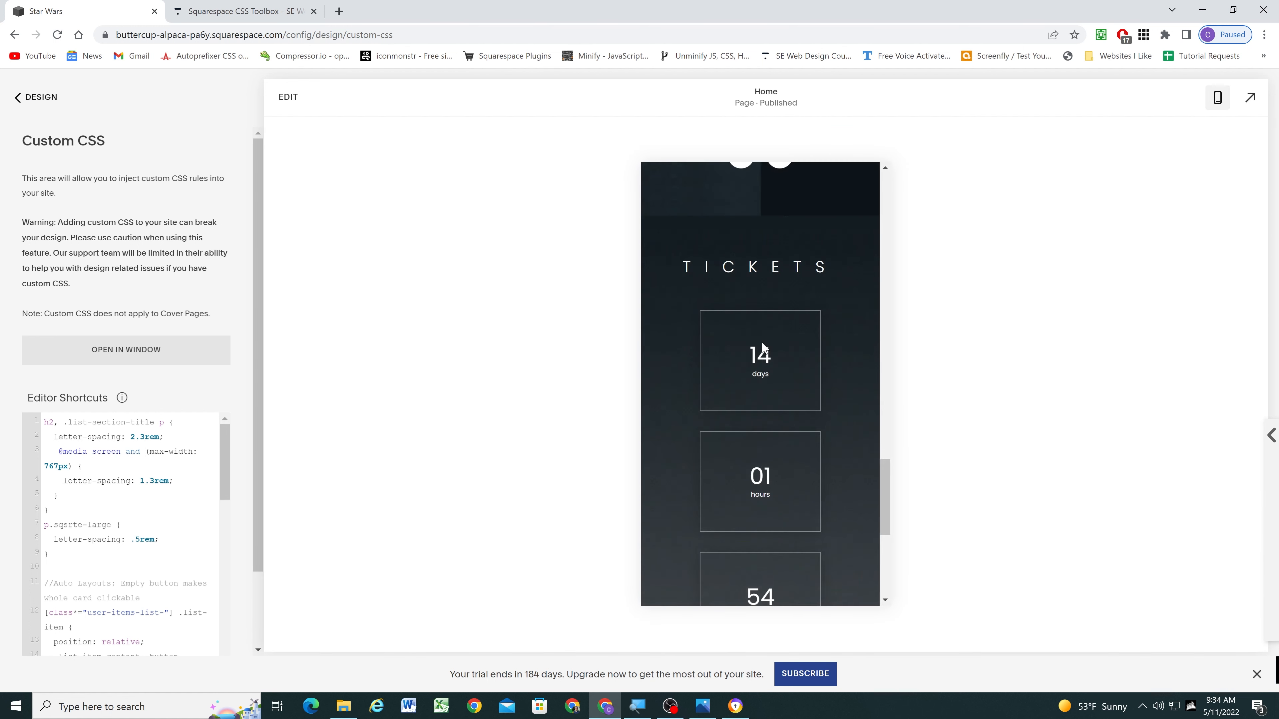
scroll(785, 414, down, 8)
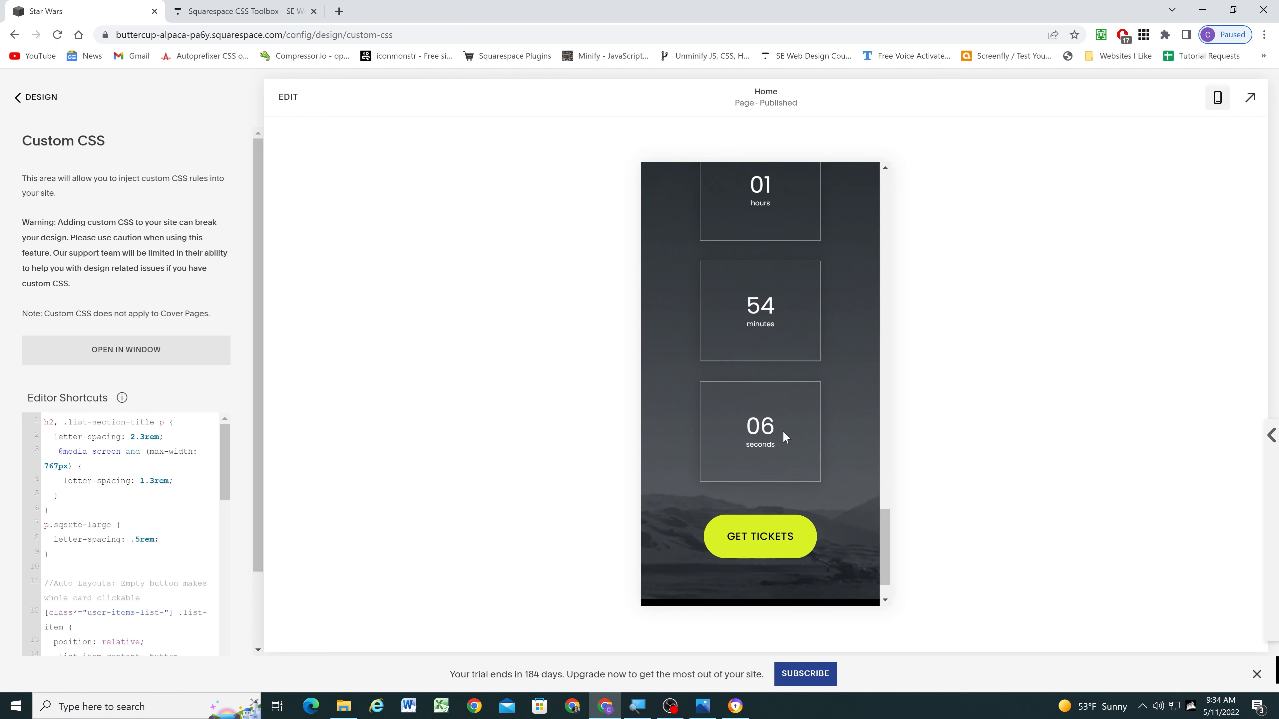
scroll(784, 434, up, 6)
scroll(778, 467, up, 10)
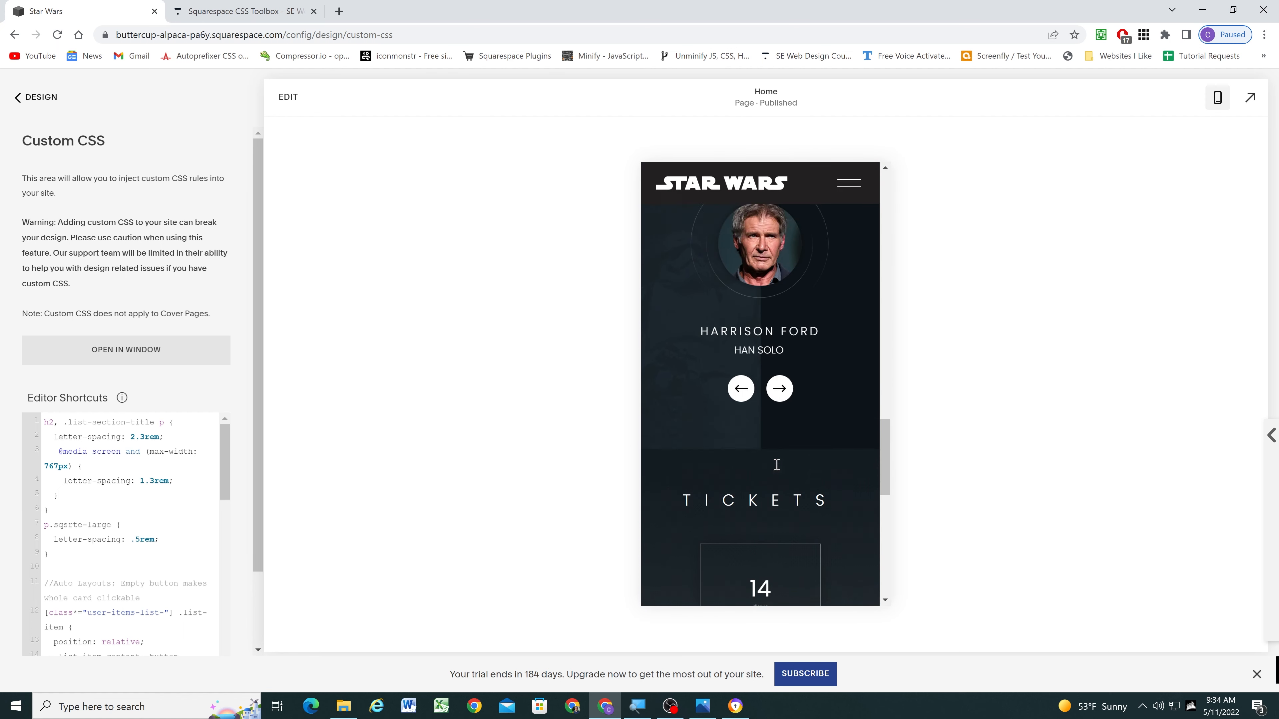
scroll(780, 480, up, 4)
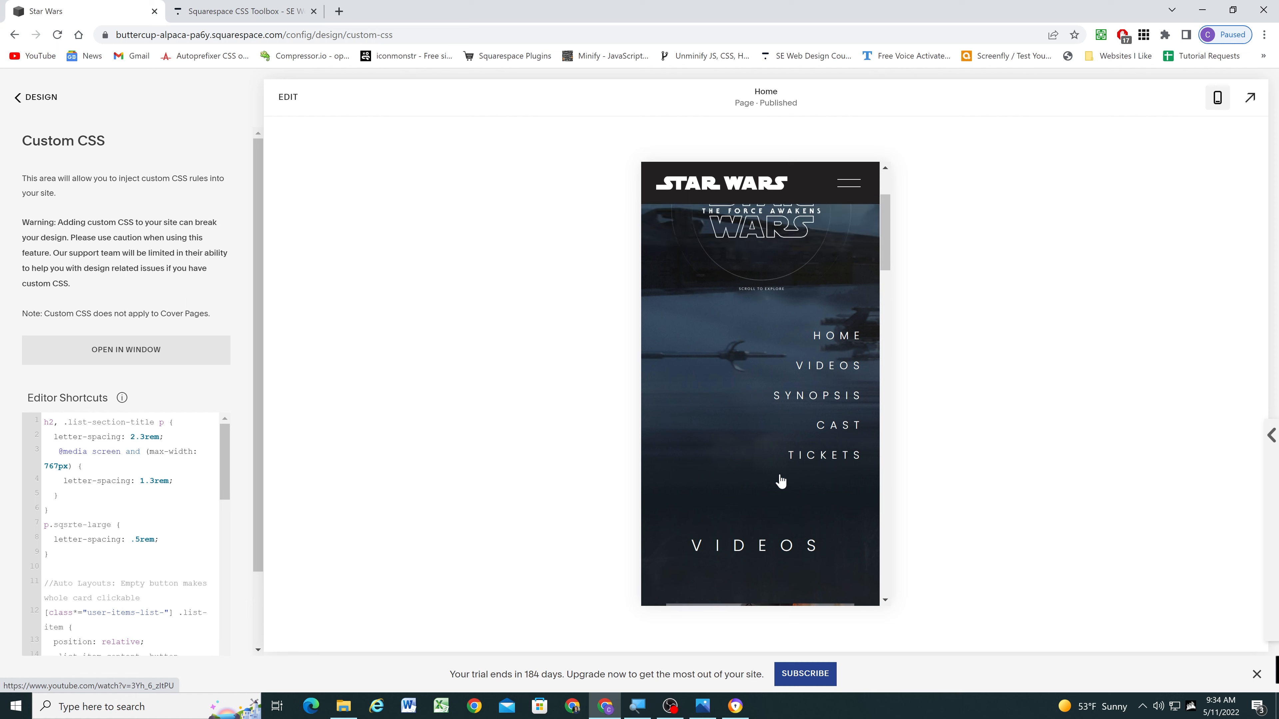
Test the Videos carousel in the mobile preview by advancing a slide, playing its trailer and closing the player.
scroll(780, 481, down, 5)
click(780, 482)
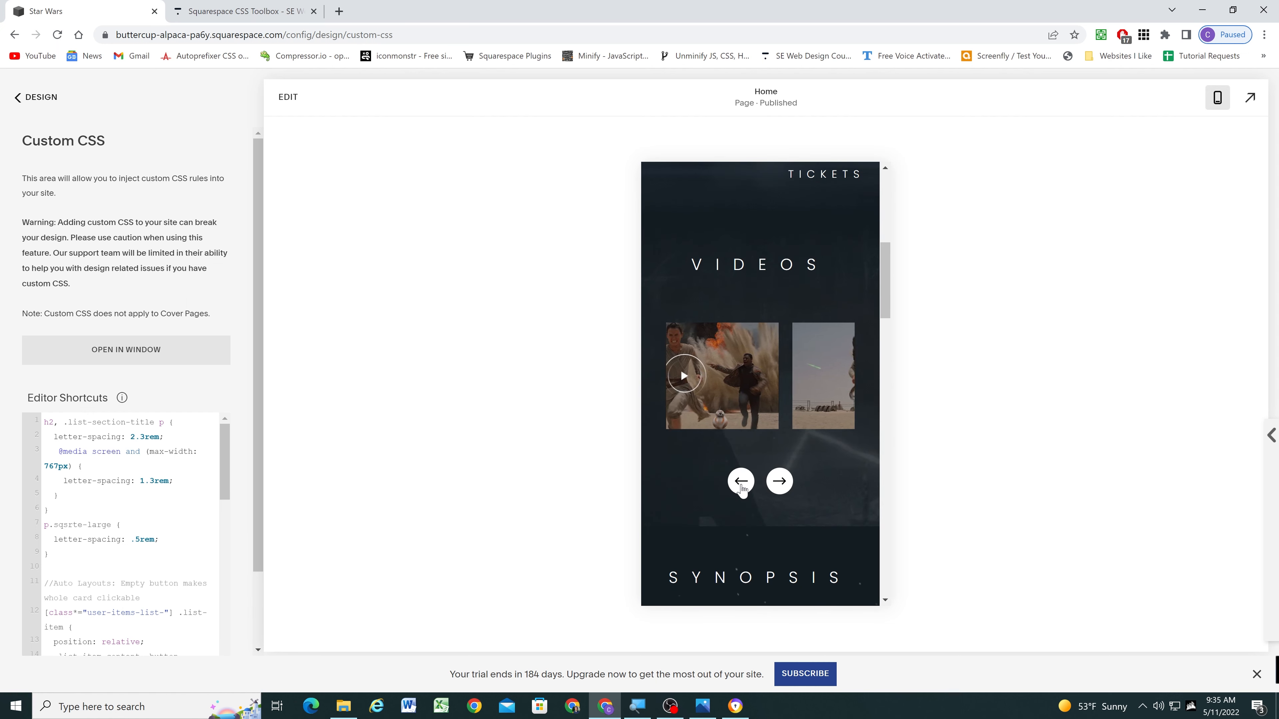
click(759, 375)
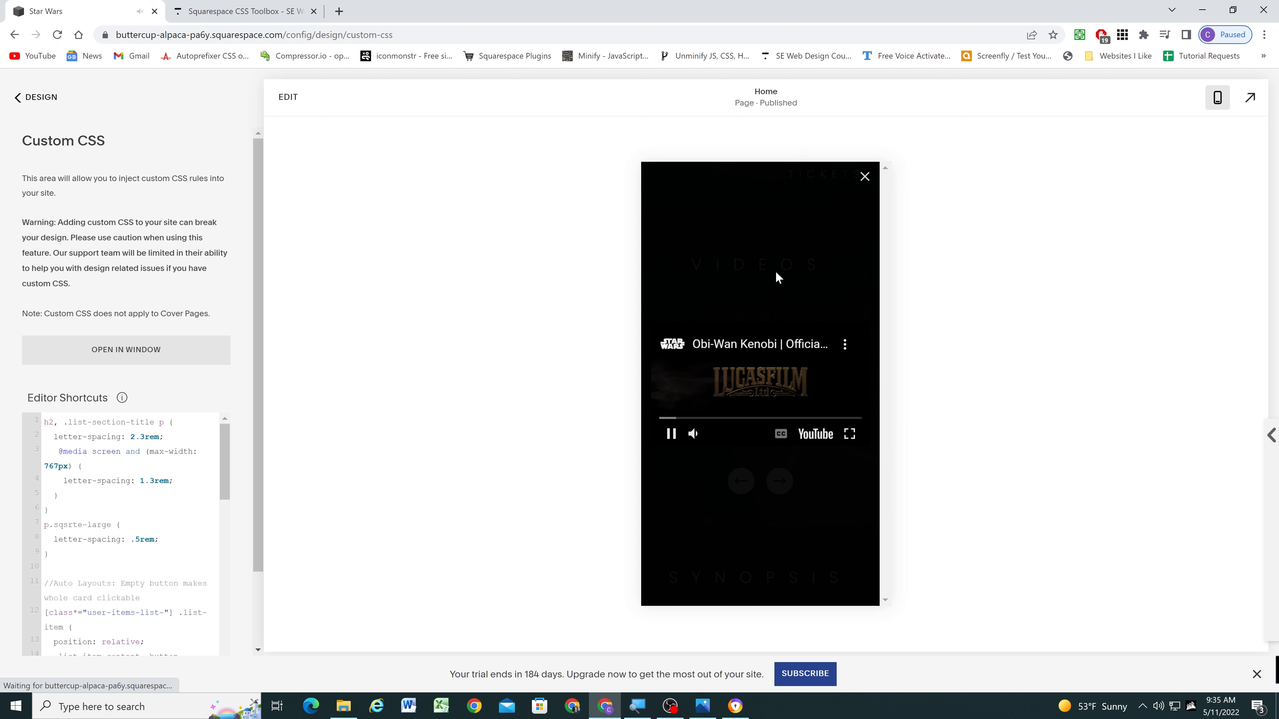
click(865, 177)
Review the mobile page from the hero banner down to the countdown boxes and return the preview to desktop.
scroll(804, 381, up, 5)
scroll(805, 381, up, 2)
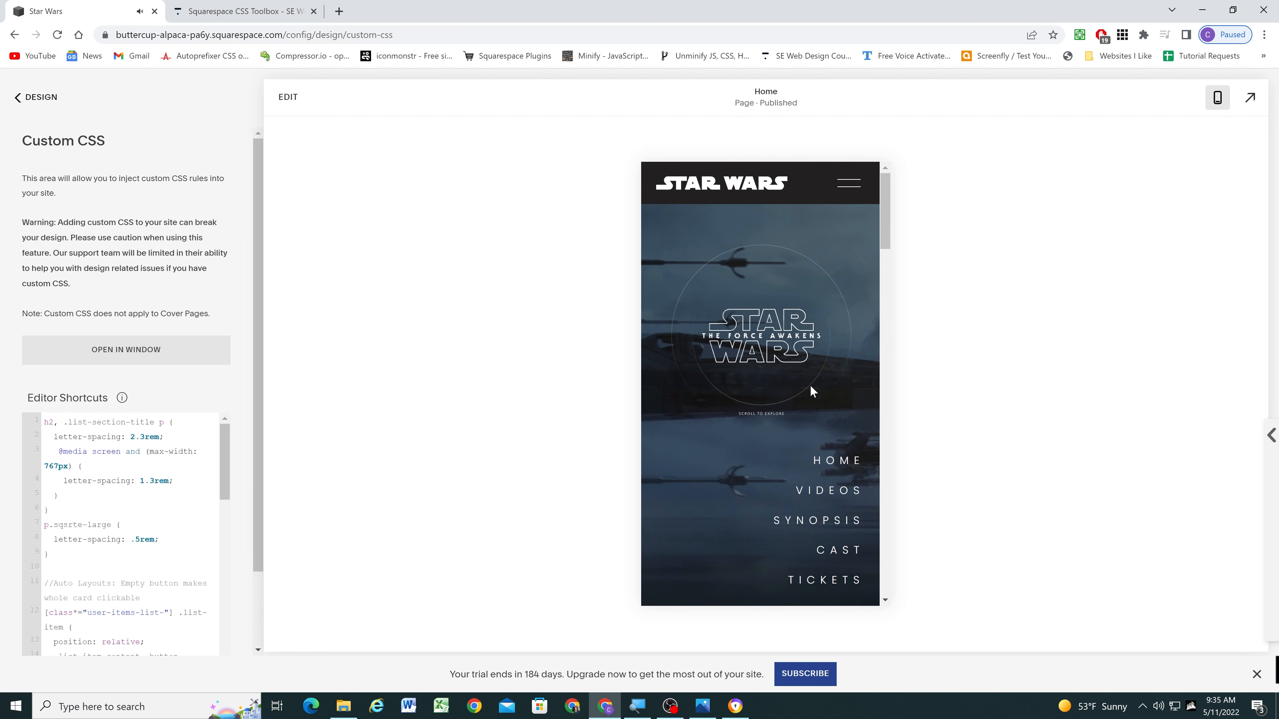
scroll(737, 376, down, 15)
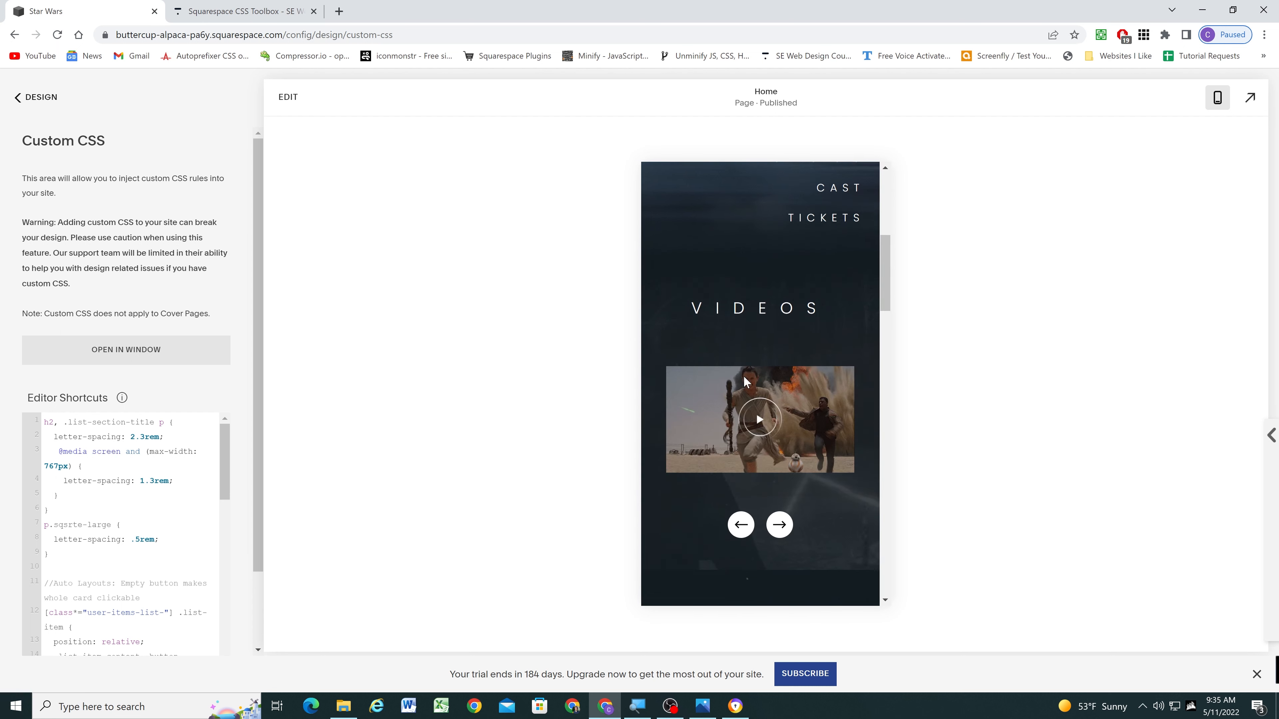
scroll(748, 381, down, 6)
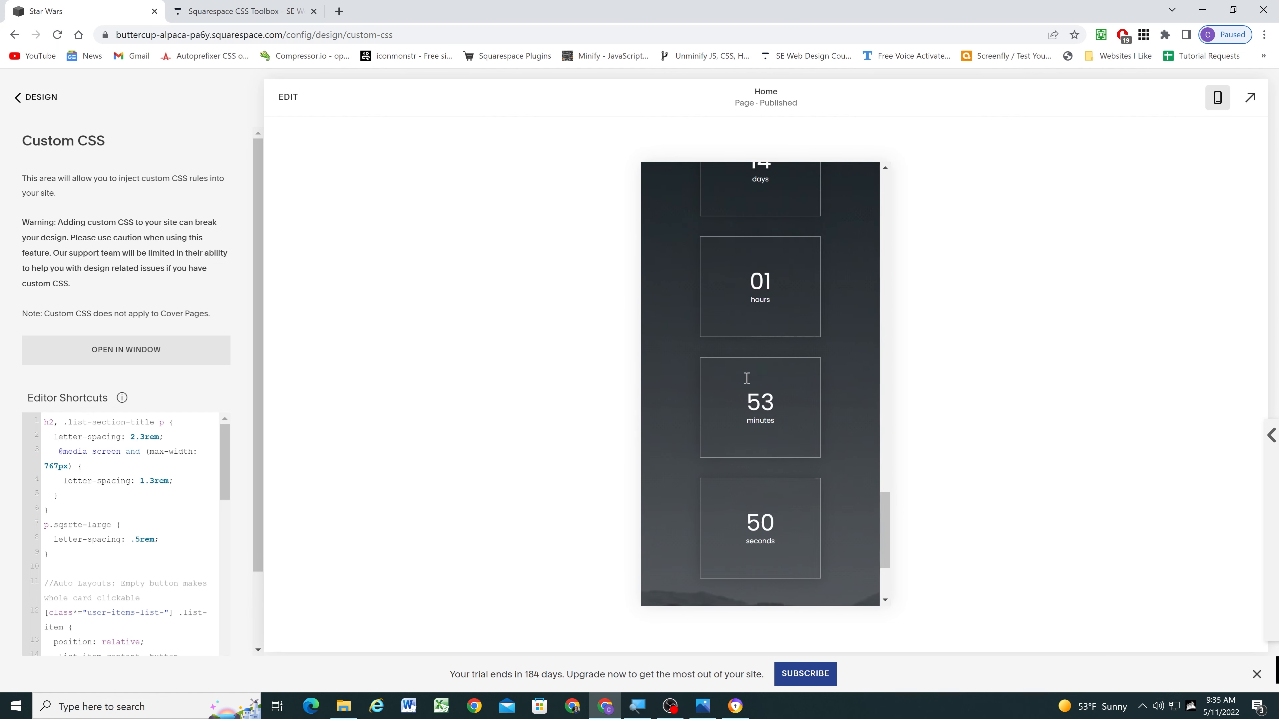
scroll(747, 378, up, 12)
click(1218, 97)
scroll(761, 370, up, 10)
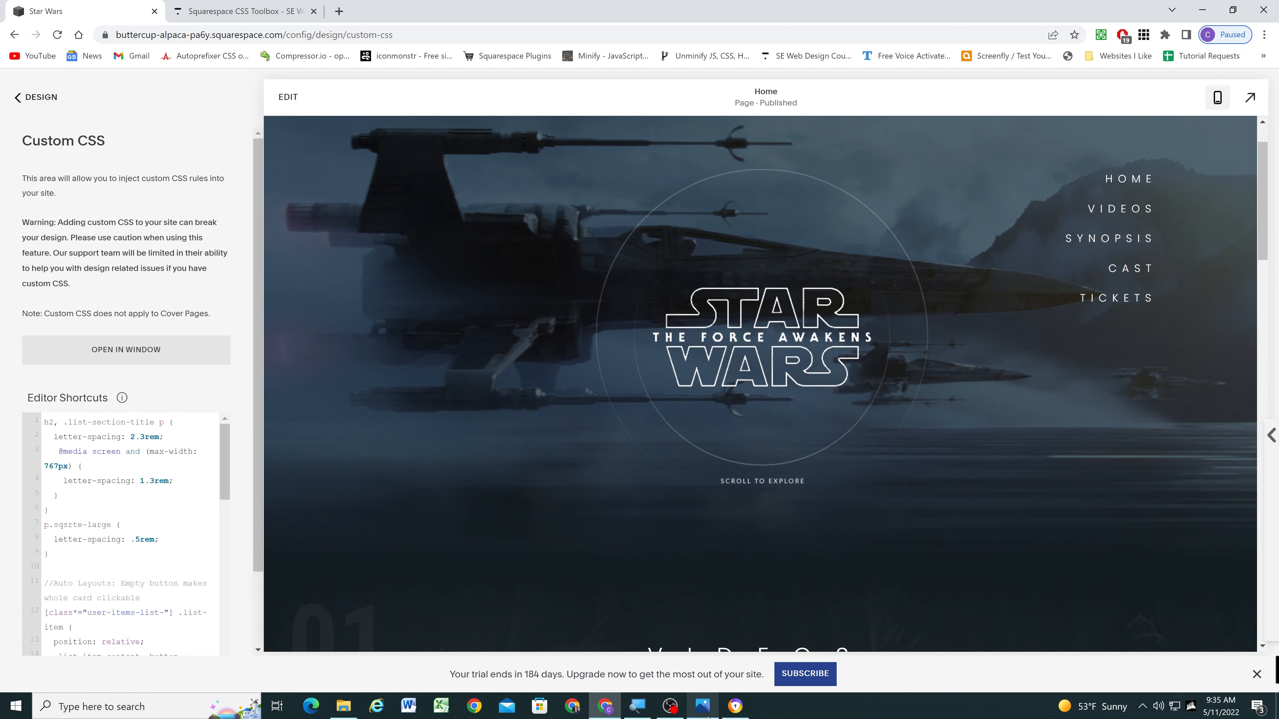
Switch to the reference image in Photos, examine its heading placement and section layout, and minimize it.
click(702, 705)
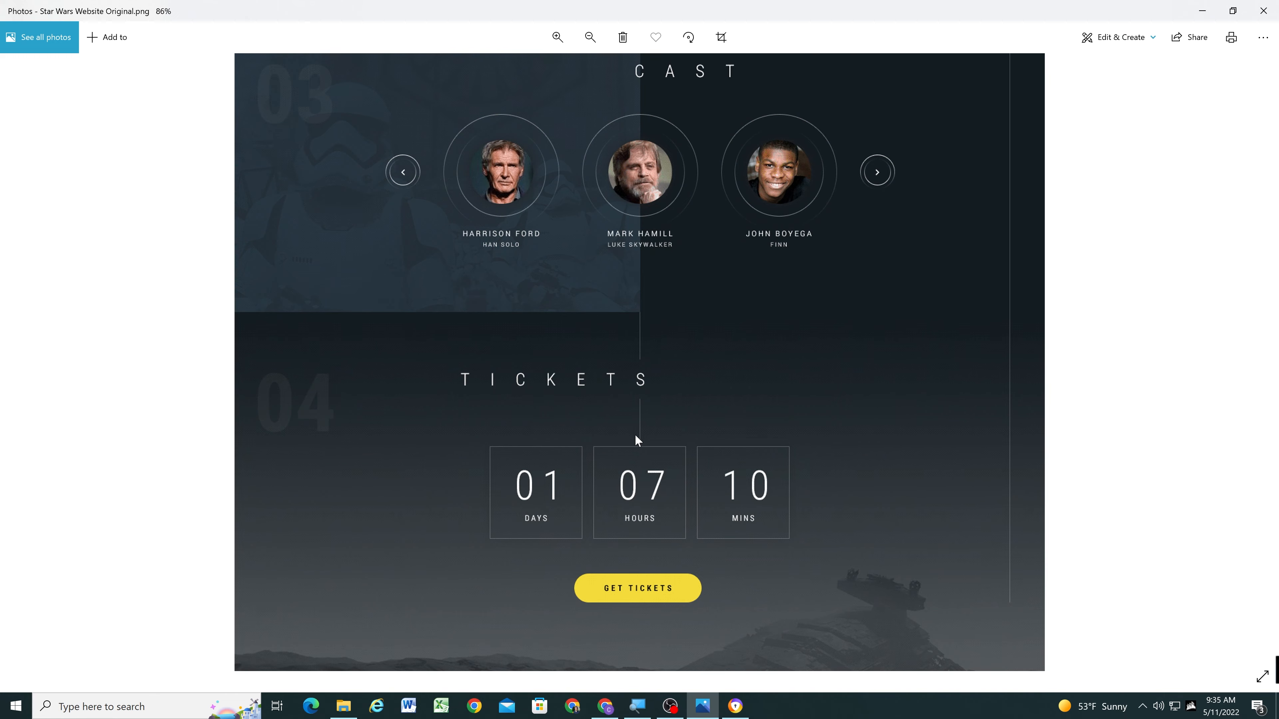
scroll(667, 304, up, 10)
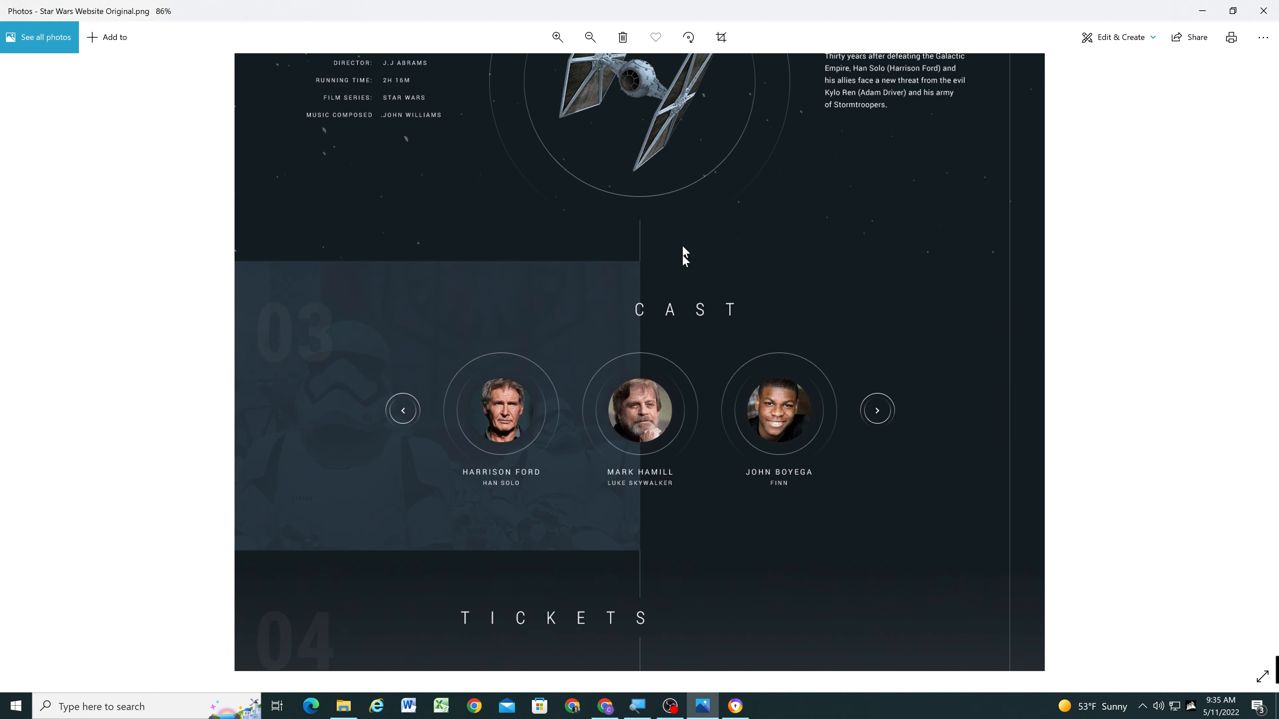
scroll(681, 433, up, 5)
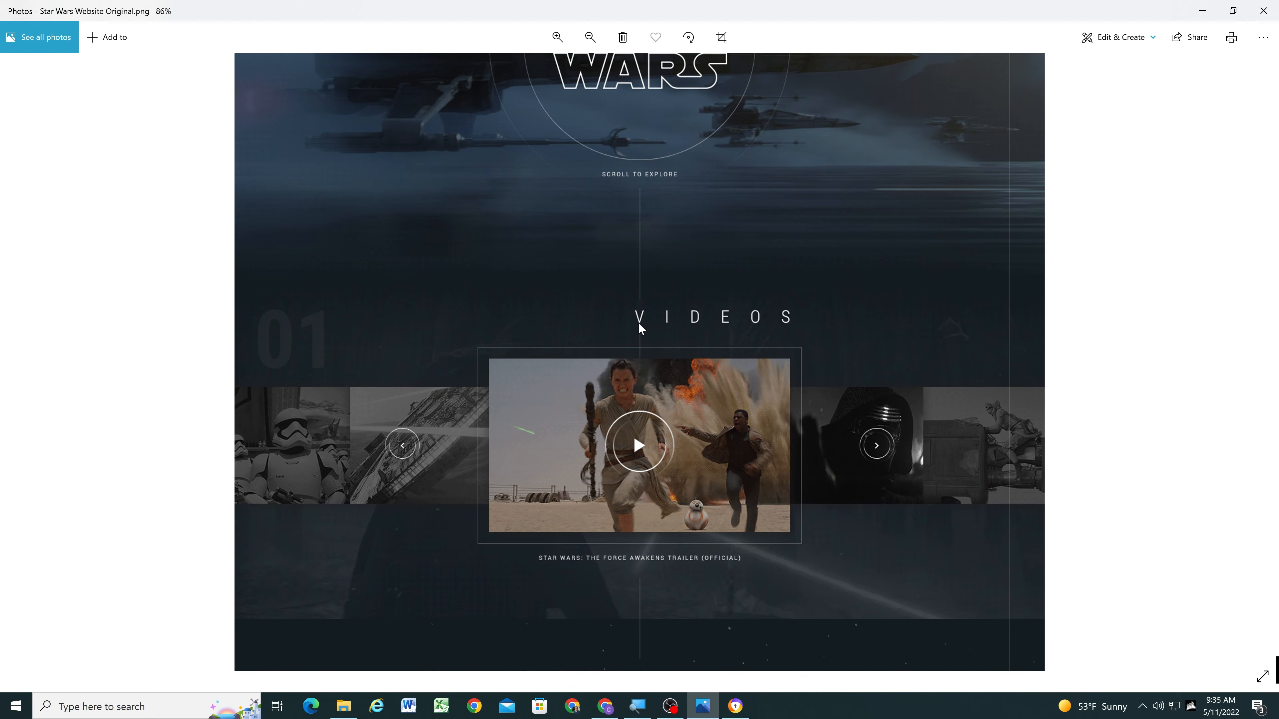
scroll(740, 245, up, 3)
scroll(771, 477, down, 7)
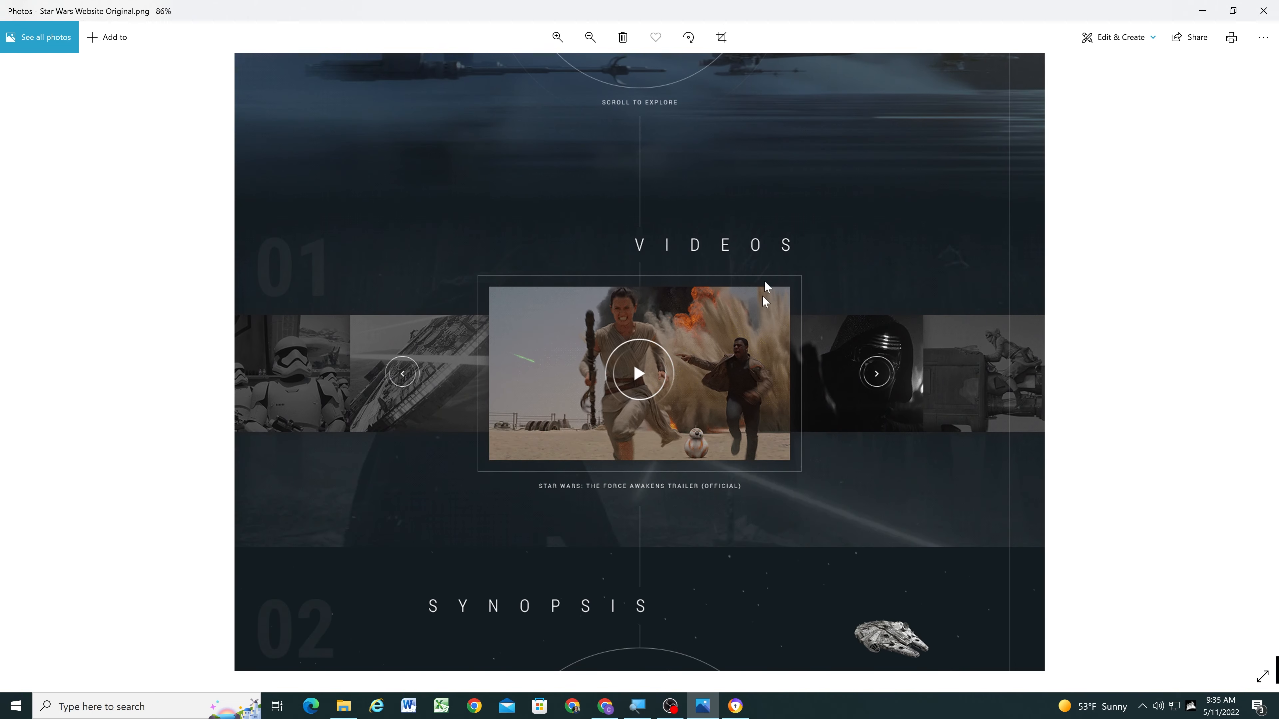
scroll(775, 242, down, 8)
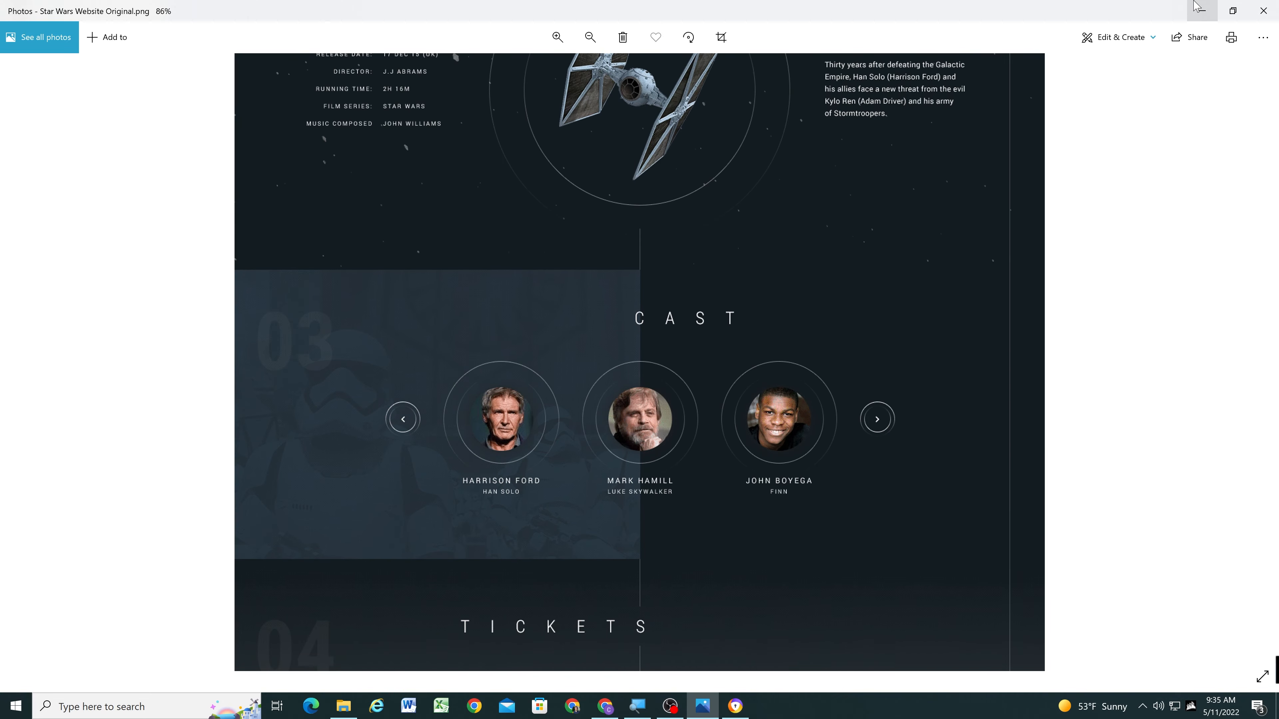
click(1202, 11)
Examine the Synopsis, Cast, Tickets and Videos sections in the desktop site preview for comparison with the reference.
scroll(835, 252, down, 10)
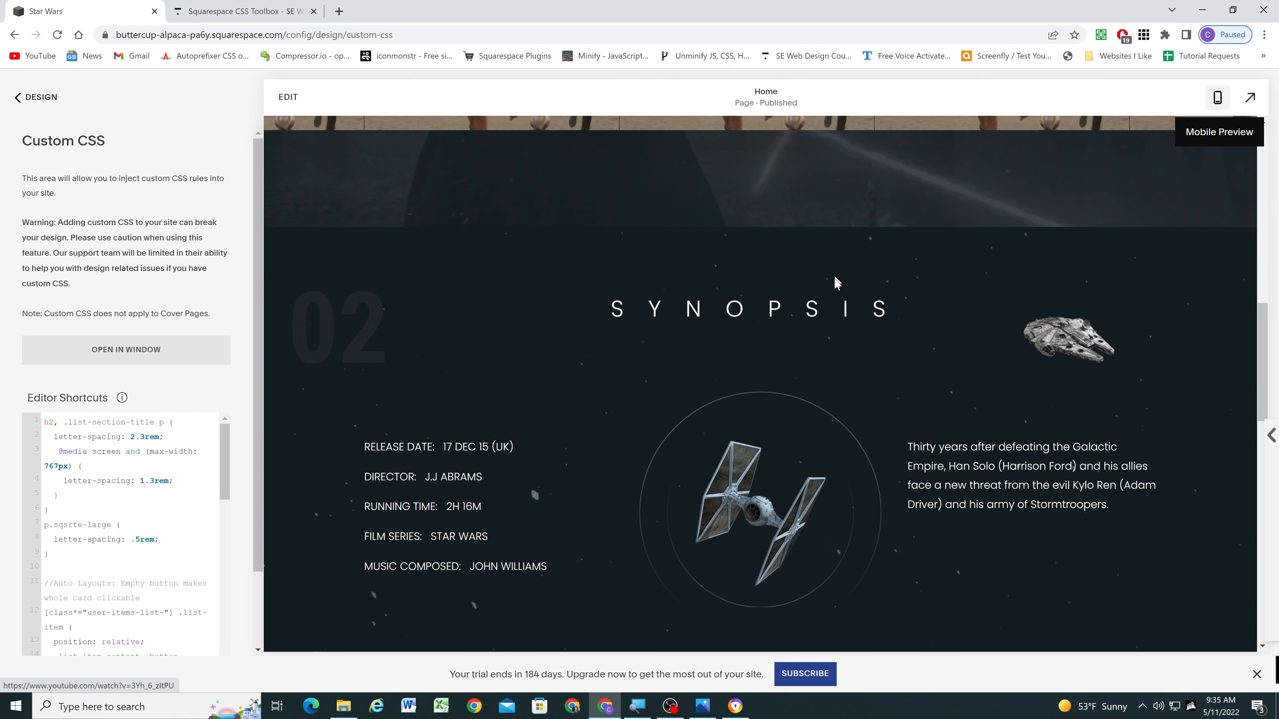
scroll(829, 328, down, 8)
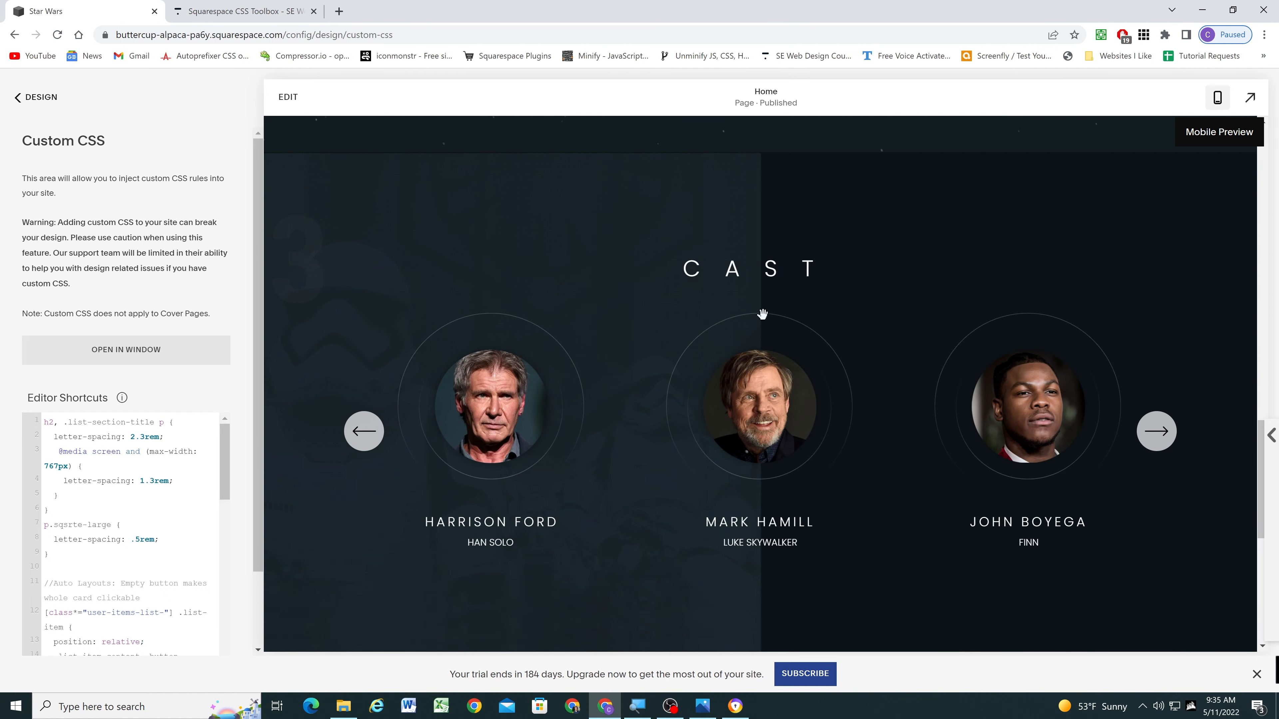
scroll(762, 313, down, 8)
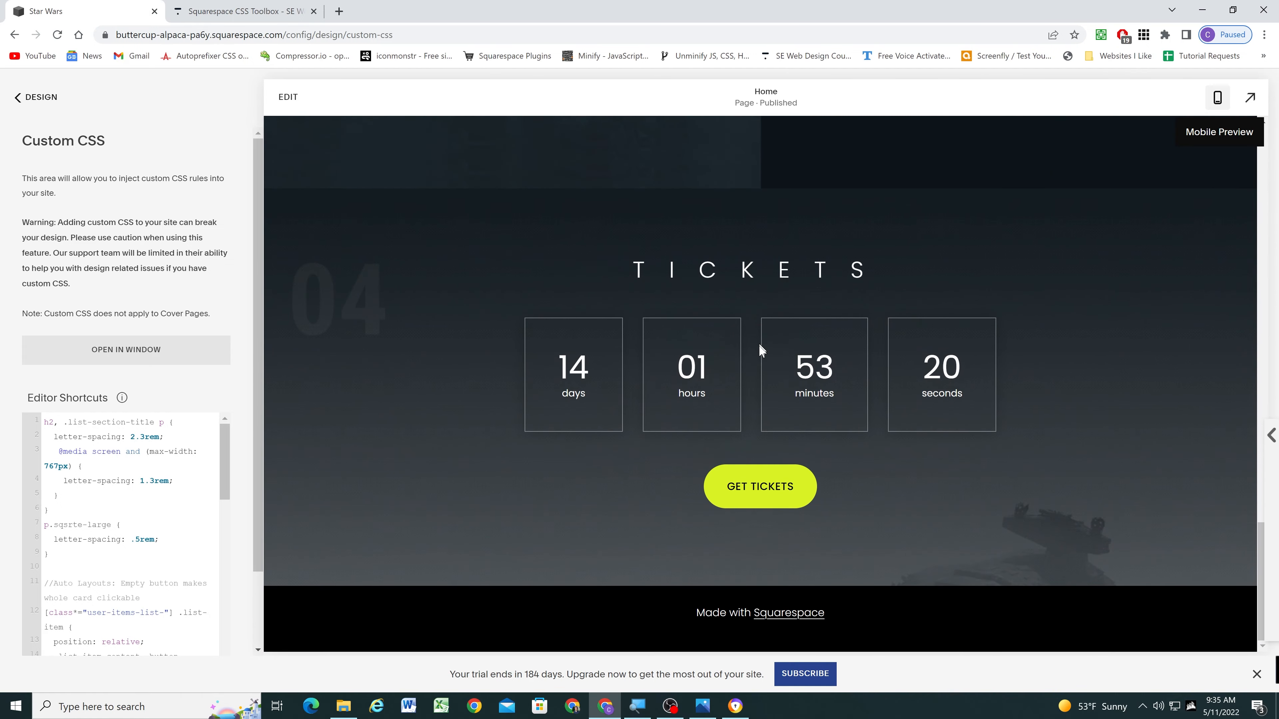
scroll(759, 386, up, 8)
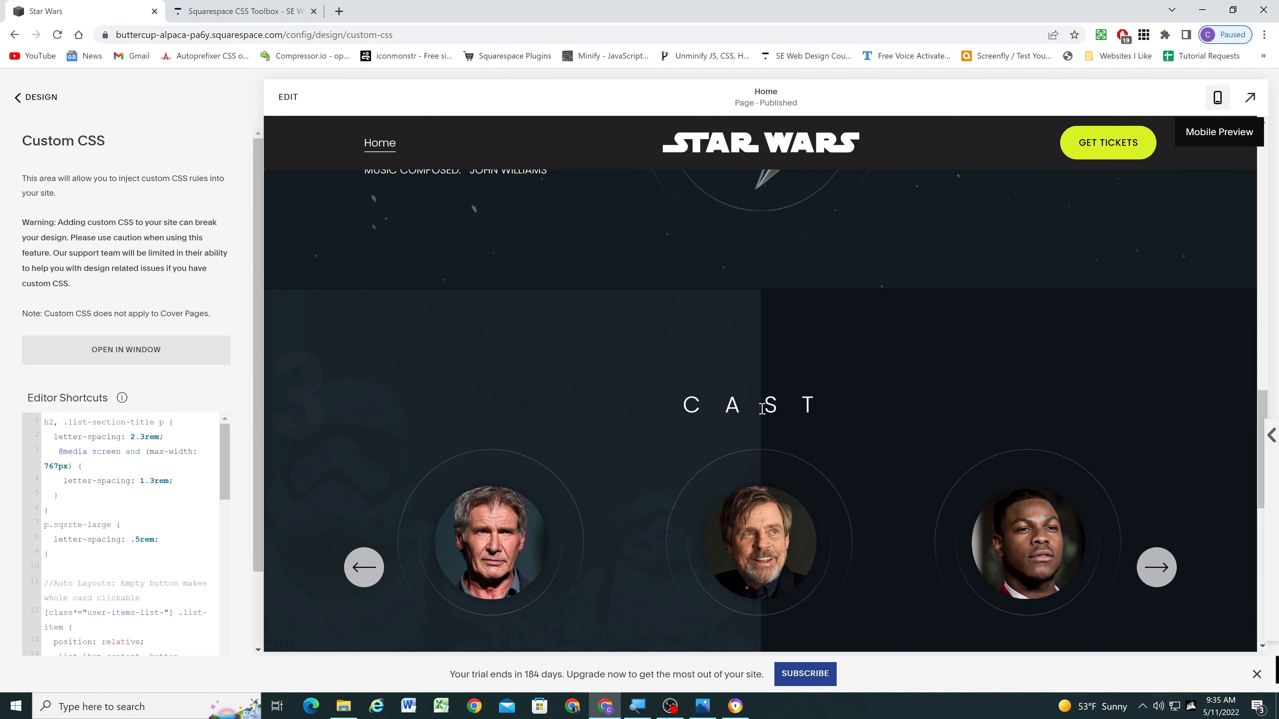
scroll(760, 406, down, 6)
scroll(764, 453, up, 10)
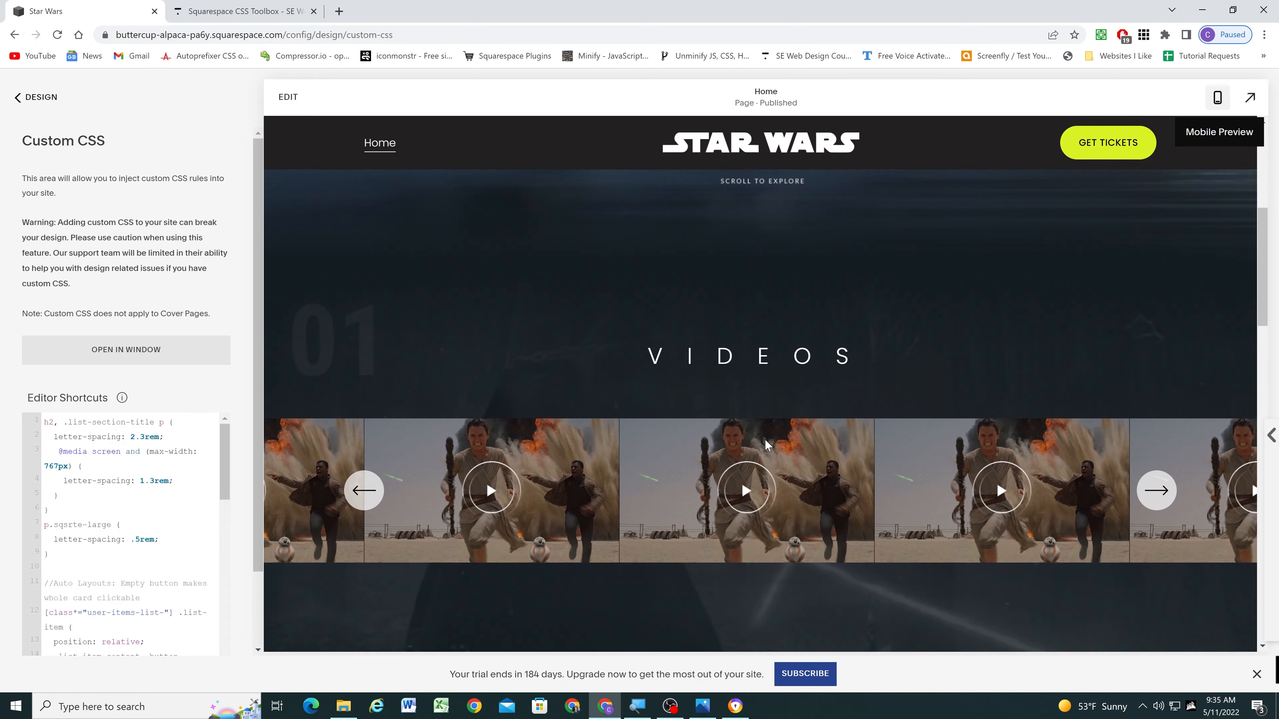
scroll(764, 439, up, 5)
Switch back to the reference image in Photos and examine the whole page design from the hero banner to Tickets at reduced zoom.
click(702, 706)
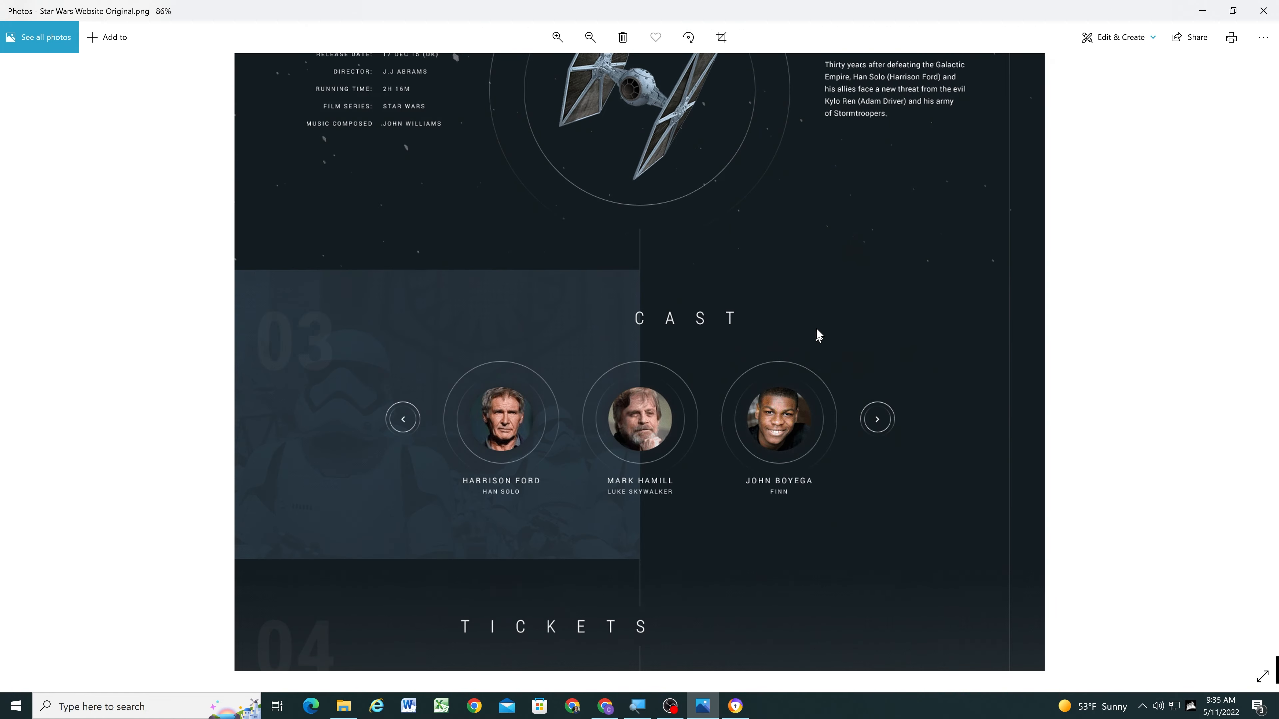
scroll(975, 188, up, 10)
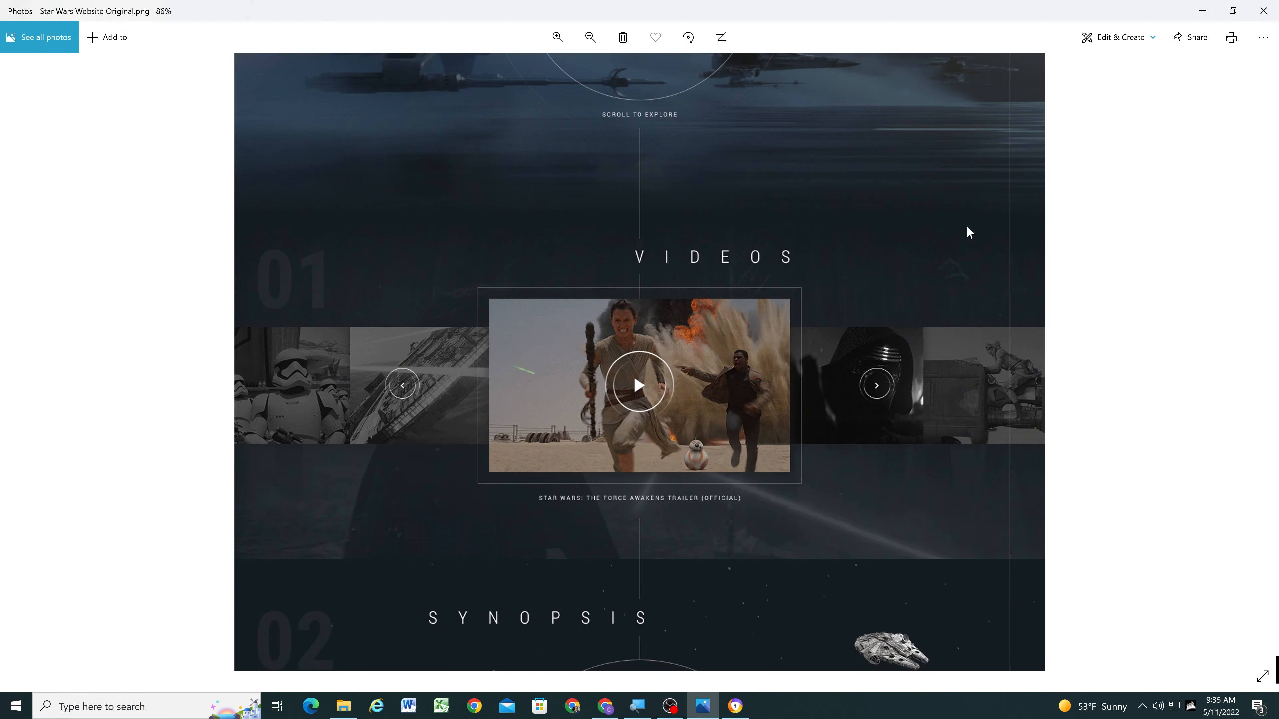
scroll(979, 212, up, 1)
scroll(995, 317, down, 3)
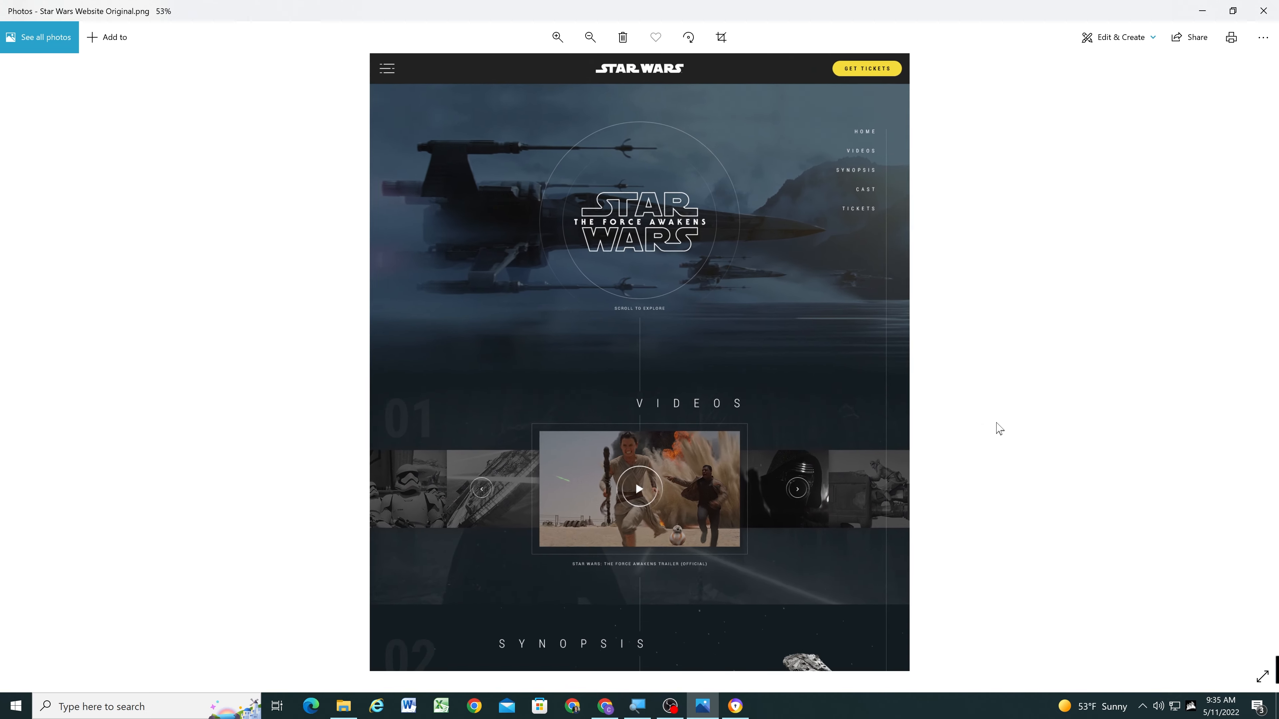
scroll(841, 464, down, 10)
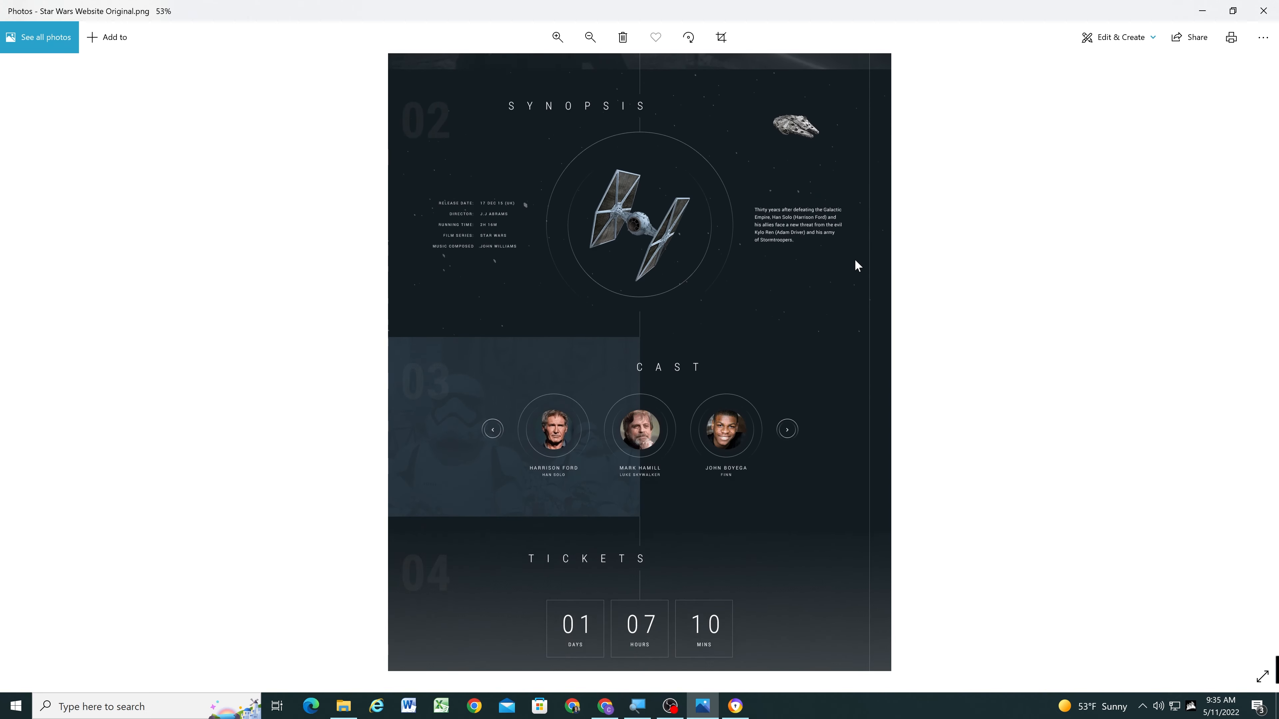
scroll(864, 313, up, 10)
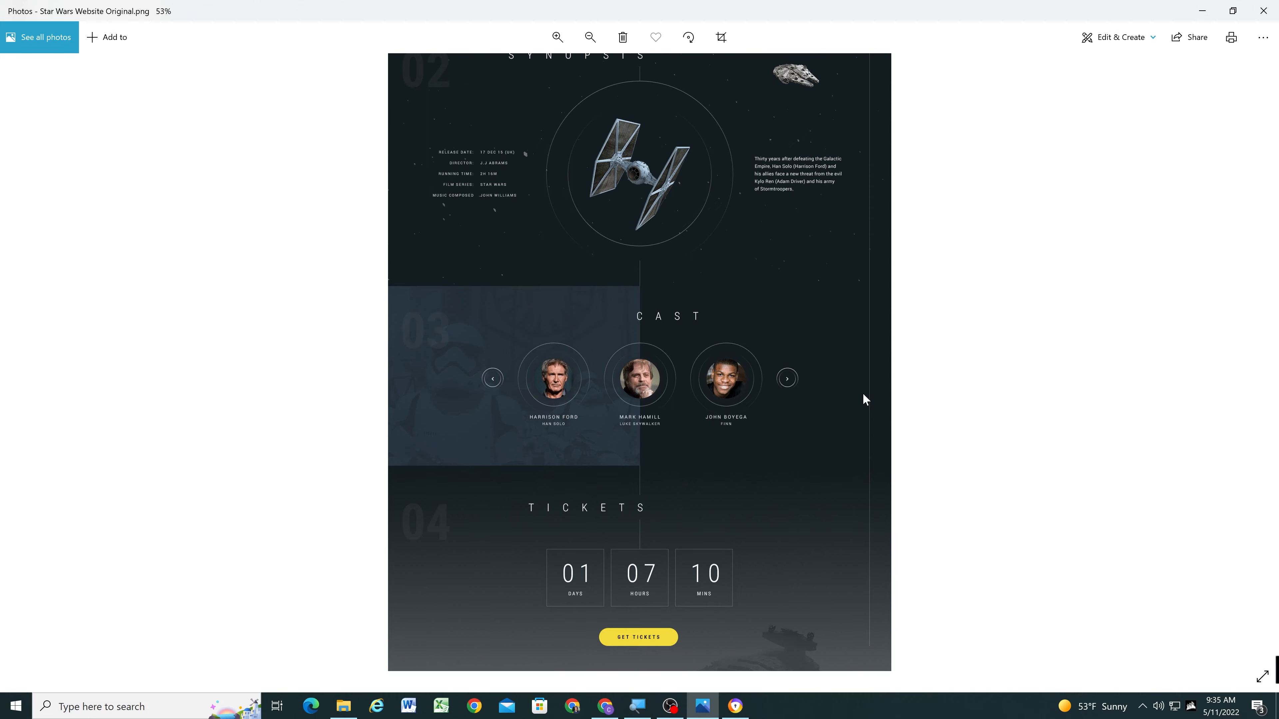
scroll(864, 519, up, 3)
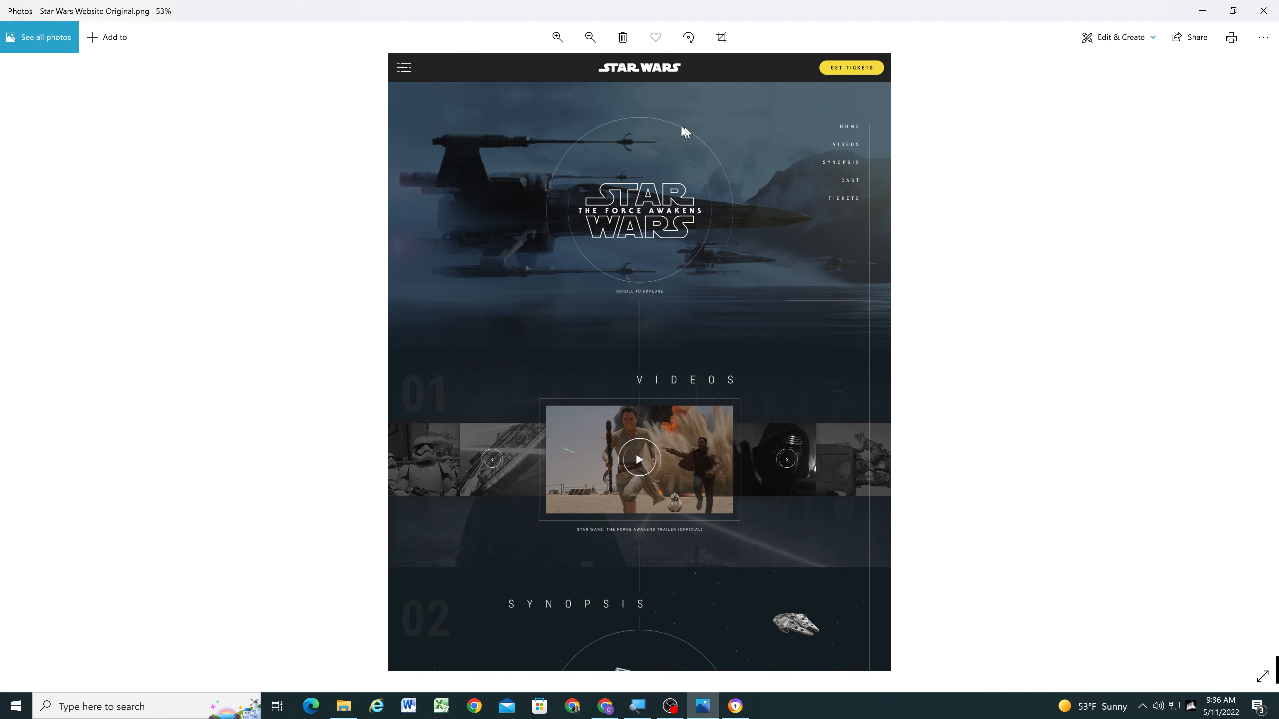
scroll(895, 215, down, 10)
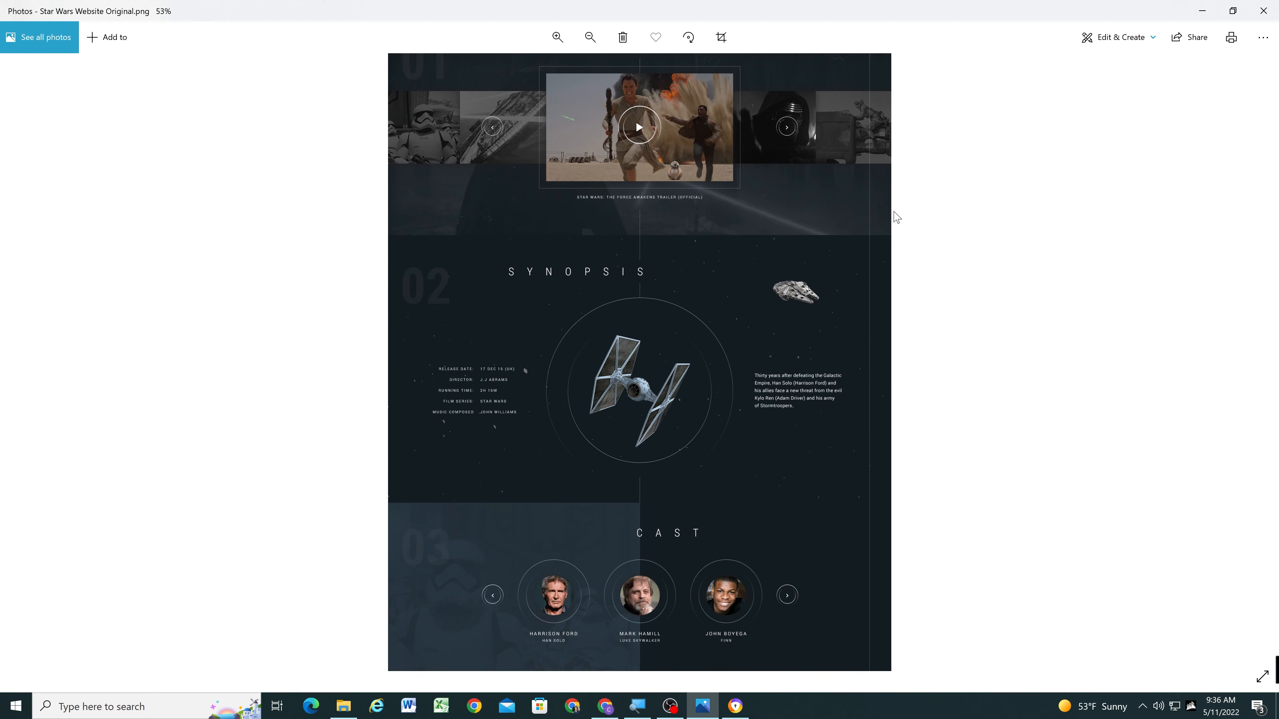